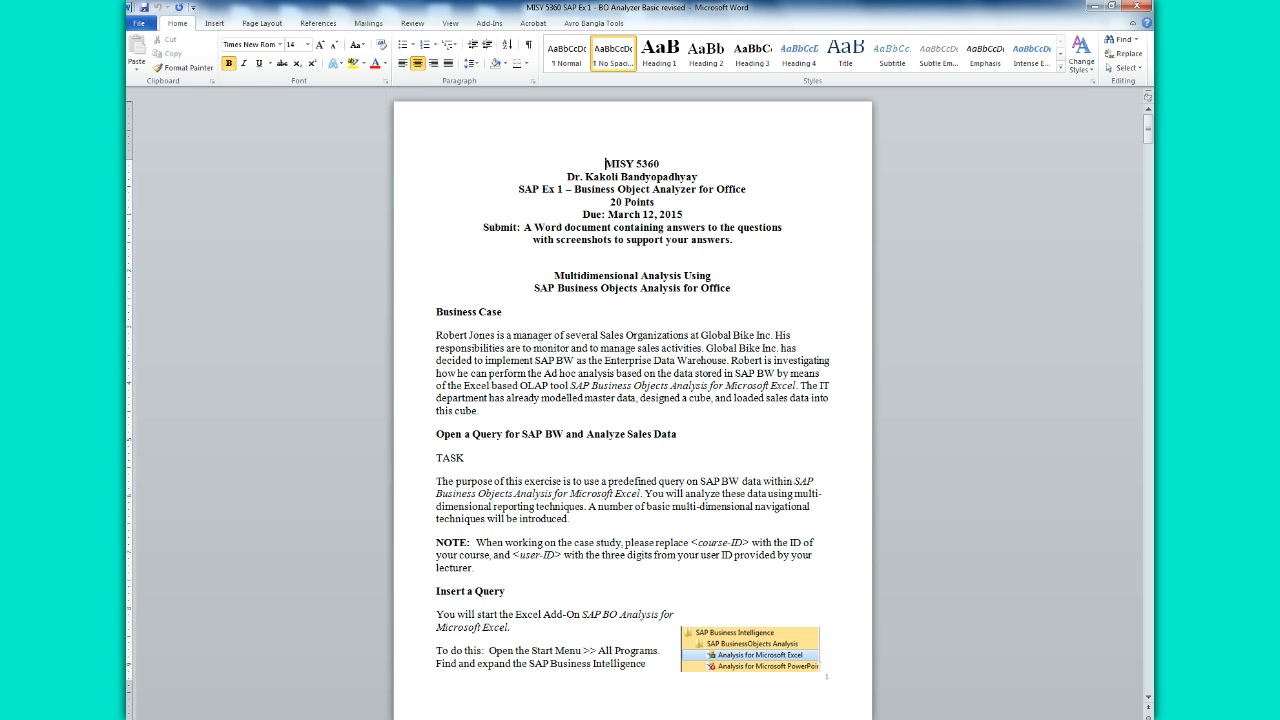
- Launch Analysis for Microsoft Excel from the Start menu's SAP Business Intelligence > SAP BusinessObjects Analysis group
key("super")
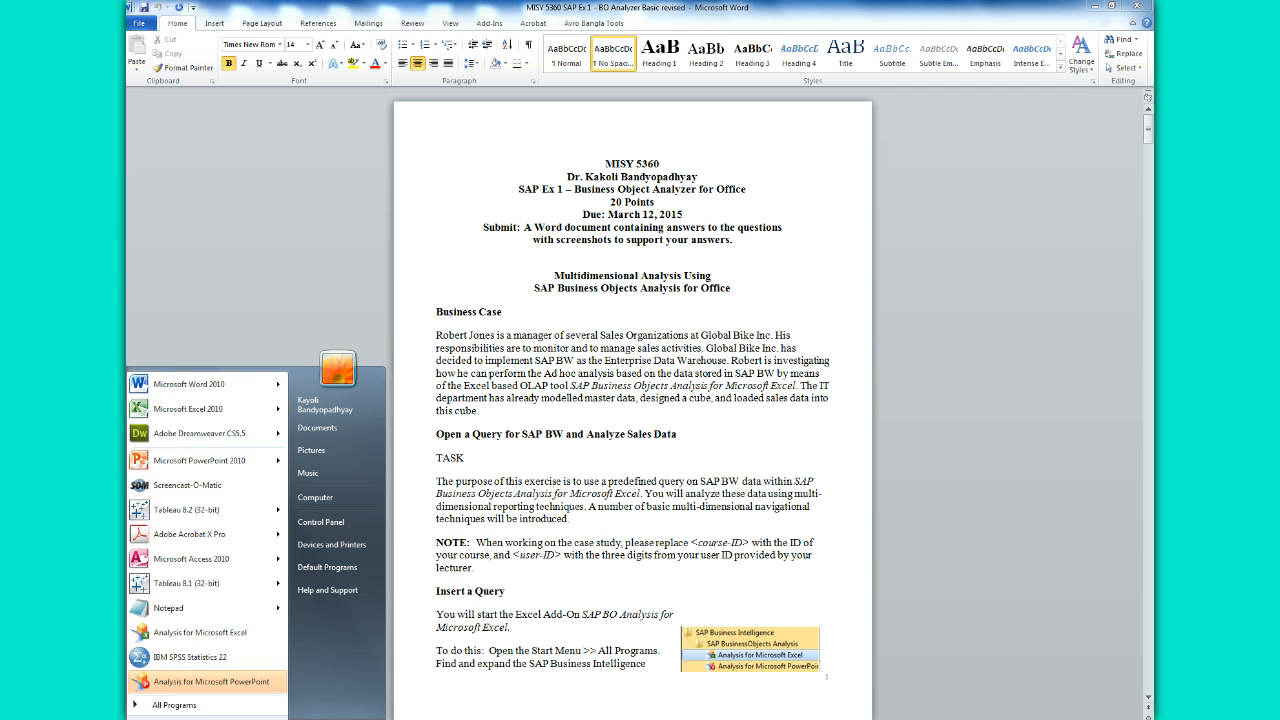
left_click(180, 705)
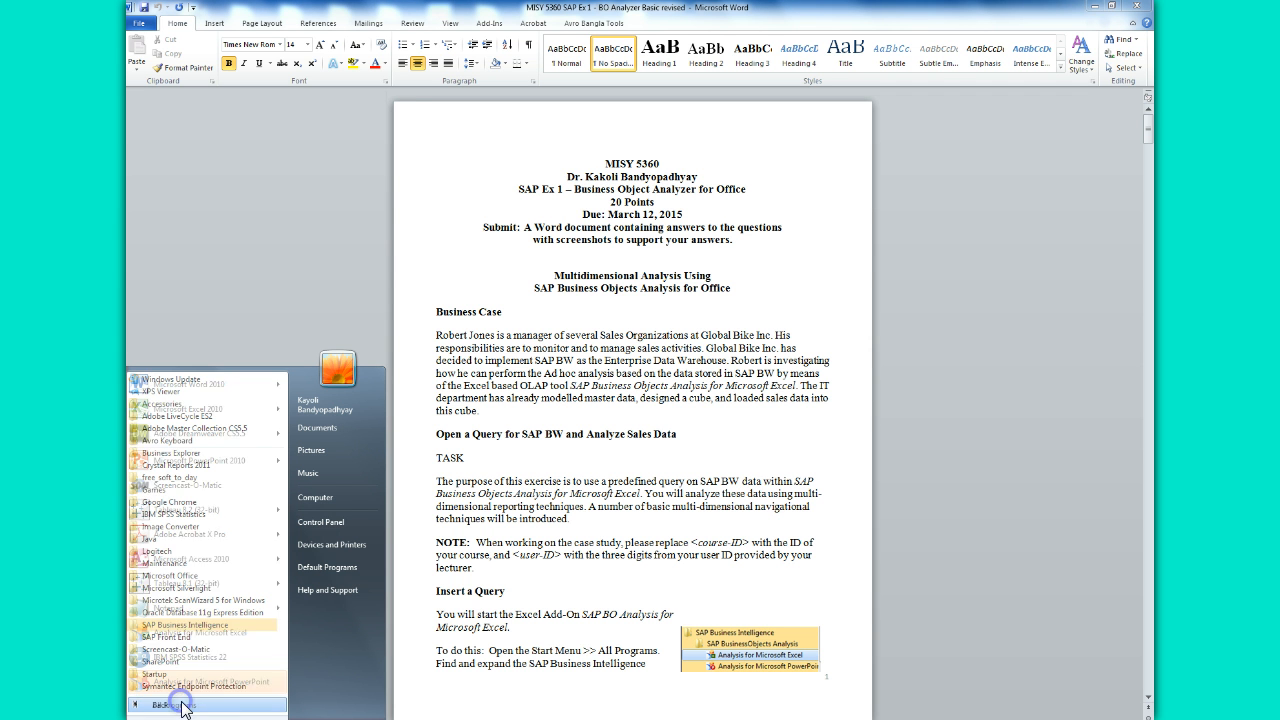
left_click(210, 628)
left_click(222, 641)
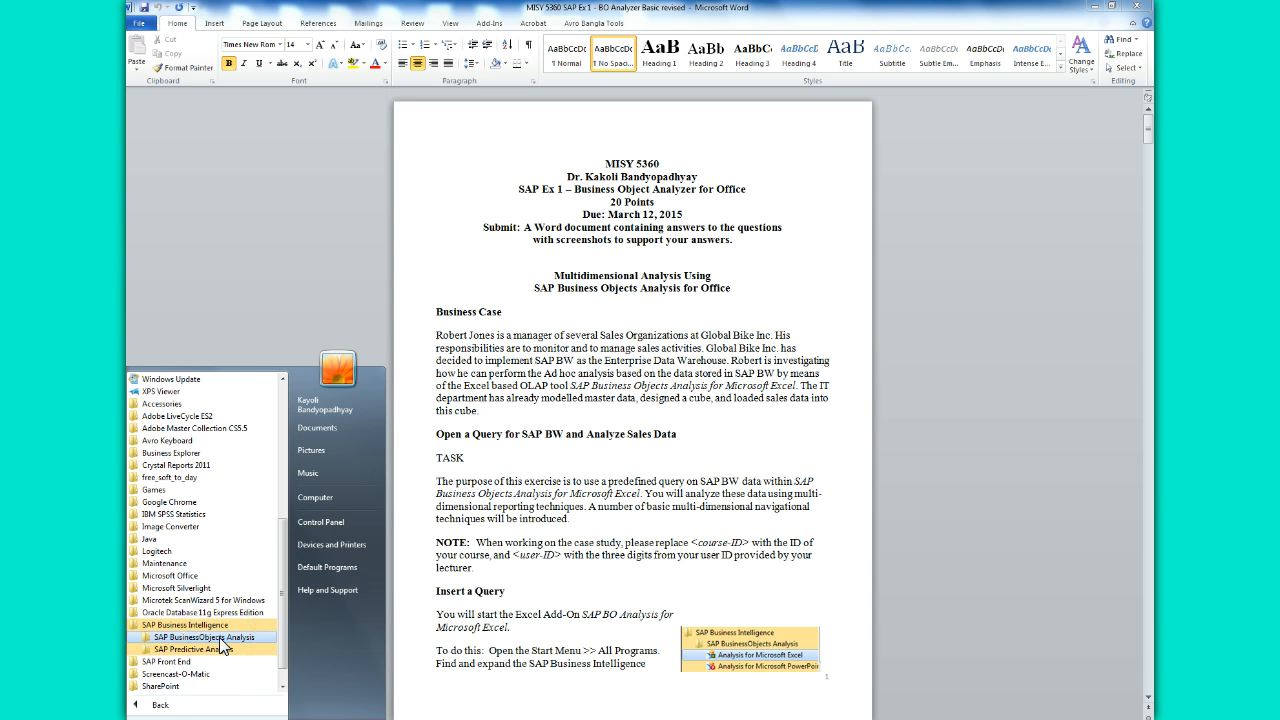
left_click(222, 642)
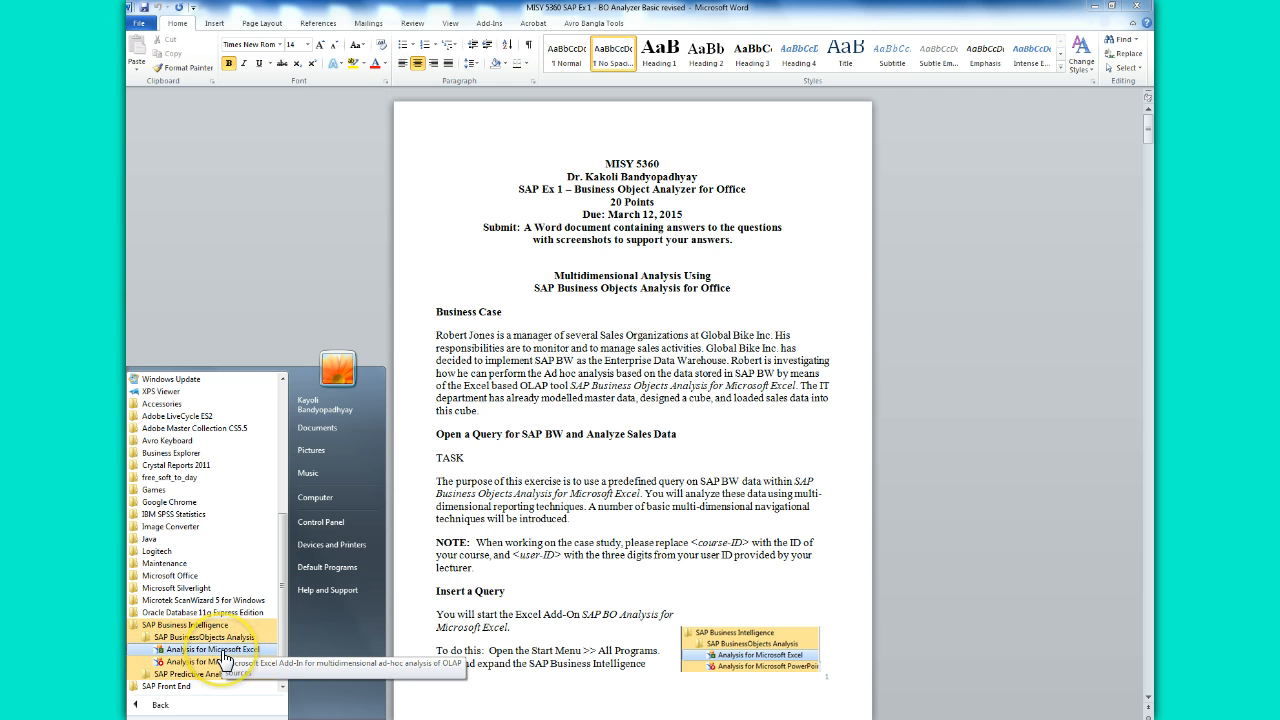
left_click(224, 655)
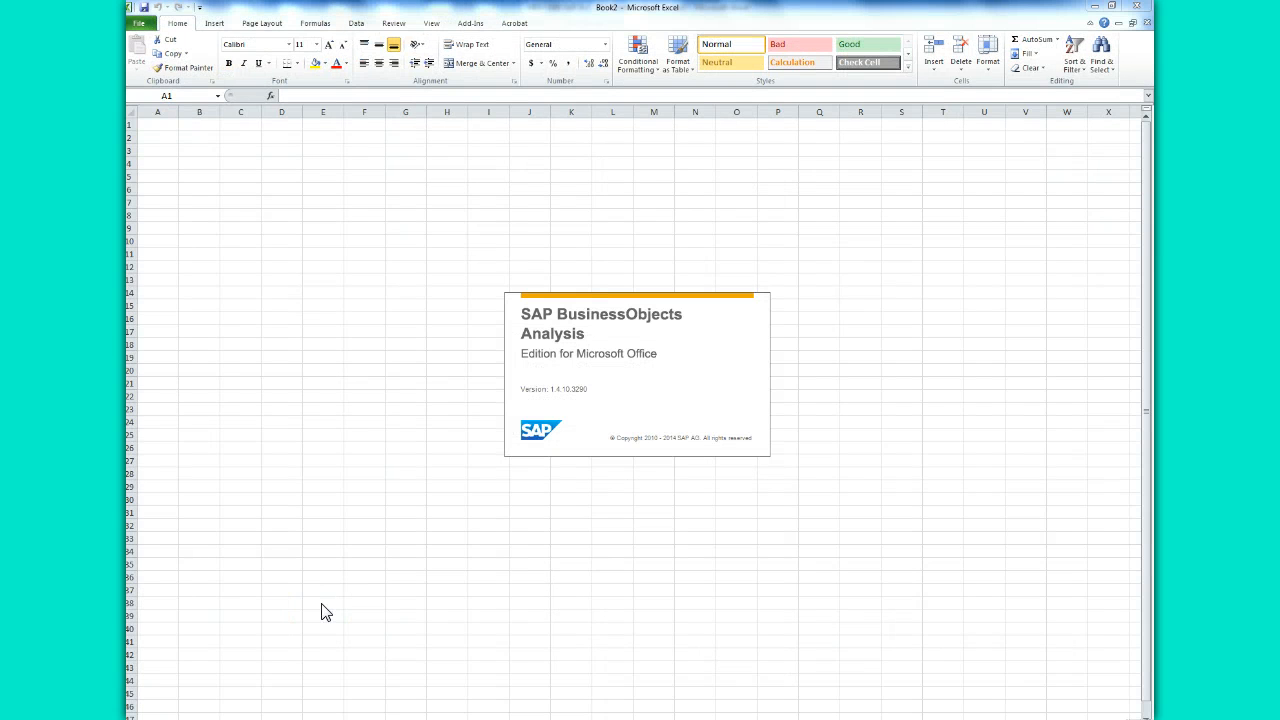
- Activate the new workbook and open the Select Data Source connection list from the Analysis tab
left_click(347, 555)
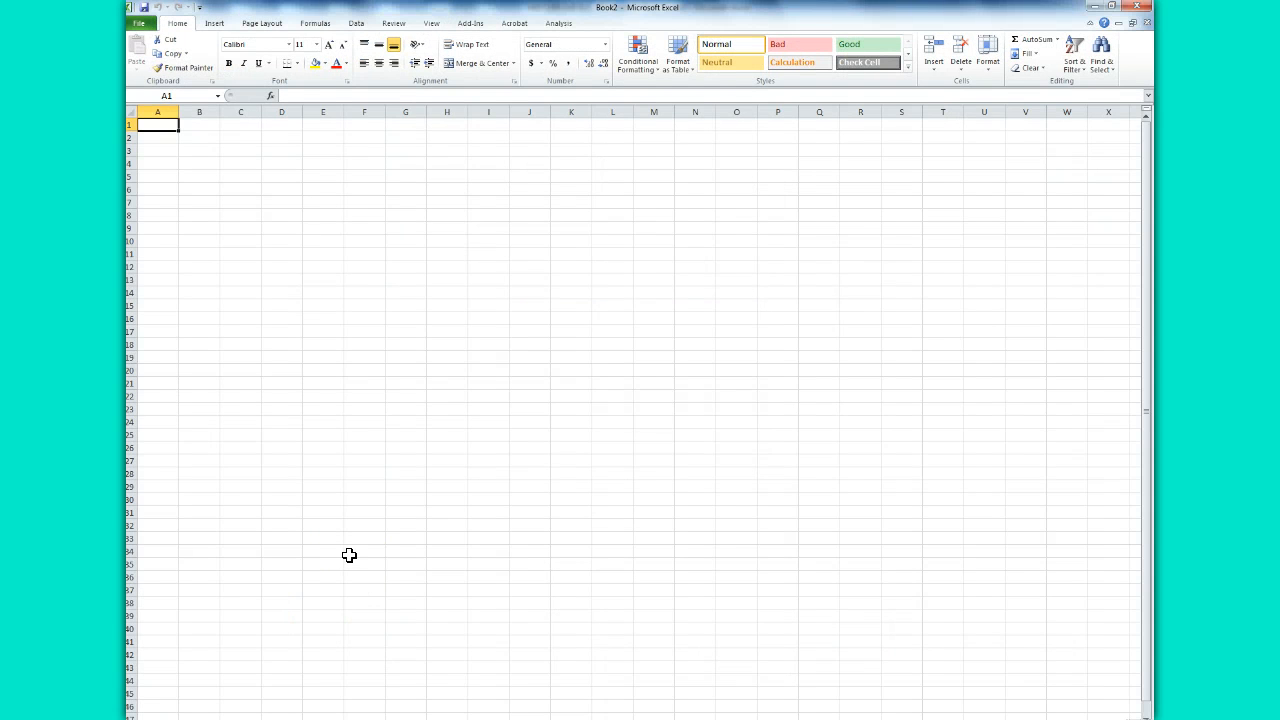
left_click(560, 24)
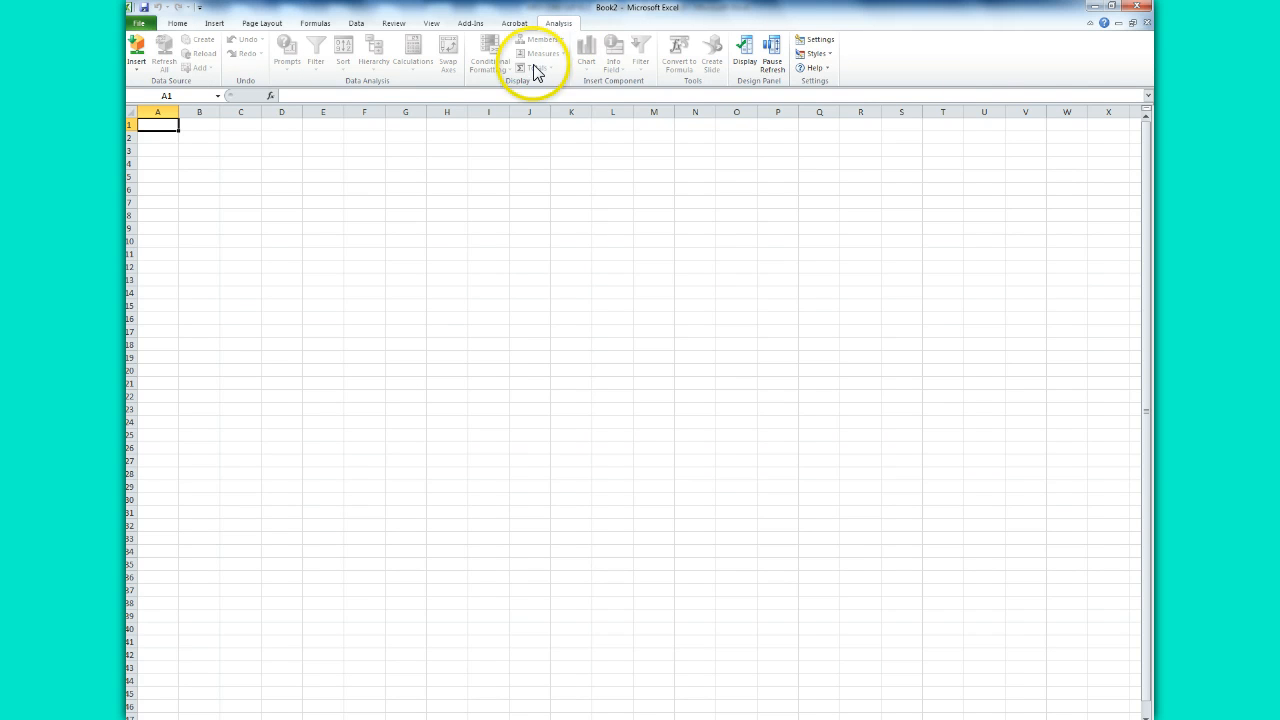
left_click(136, 56)
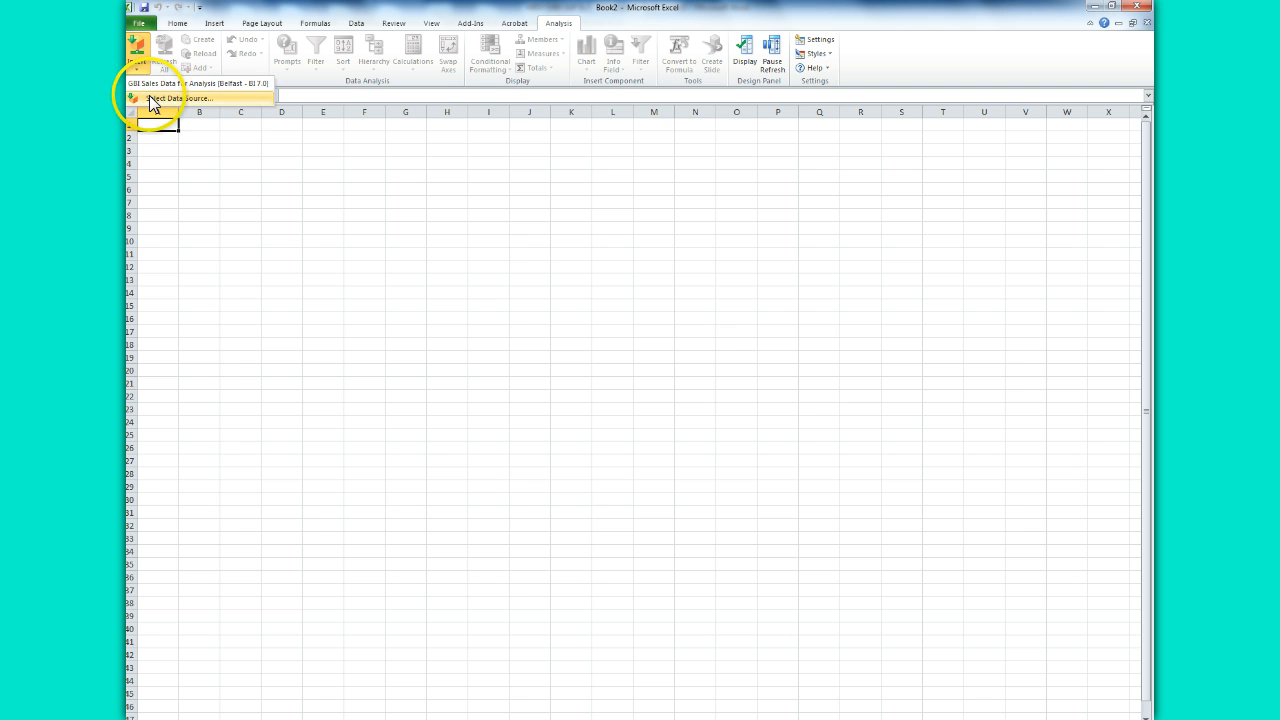
left_click(154, 99)
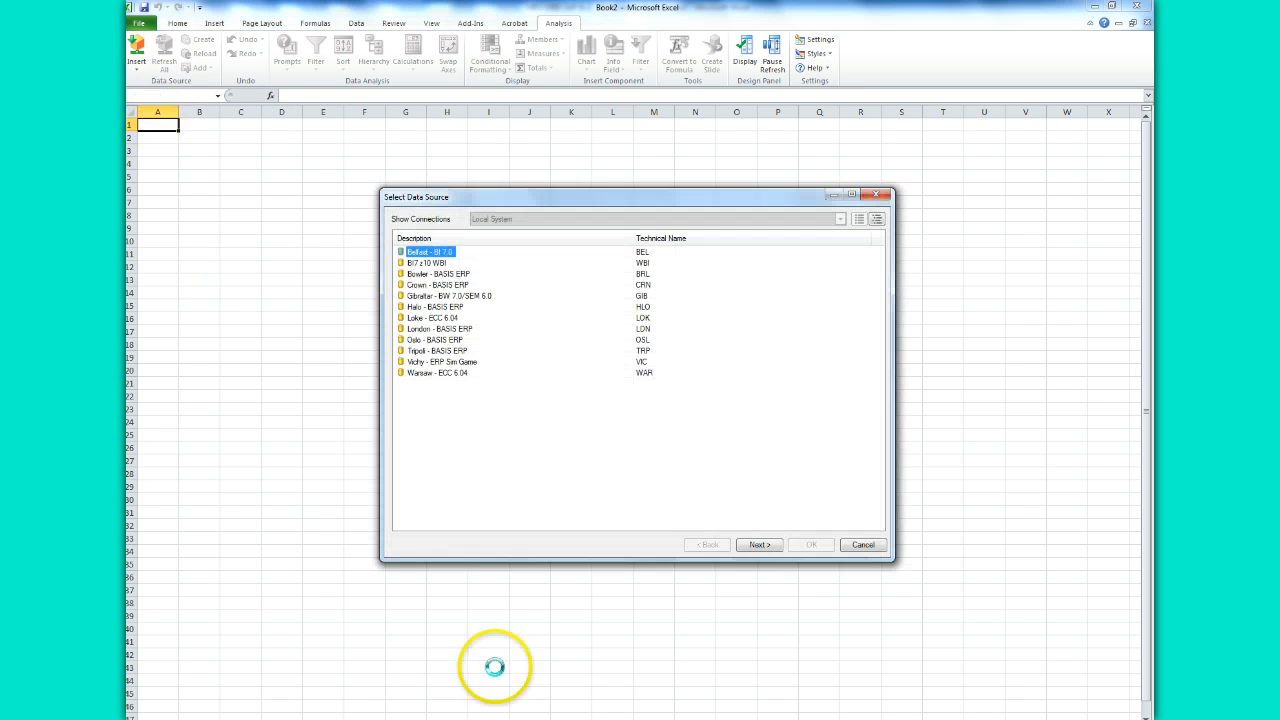
- Scroll the Word assignment to page 2's instructions on choosing Skip and NetWeaver as preferred platform
left_click(385, 715)
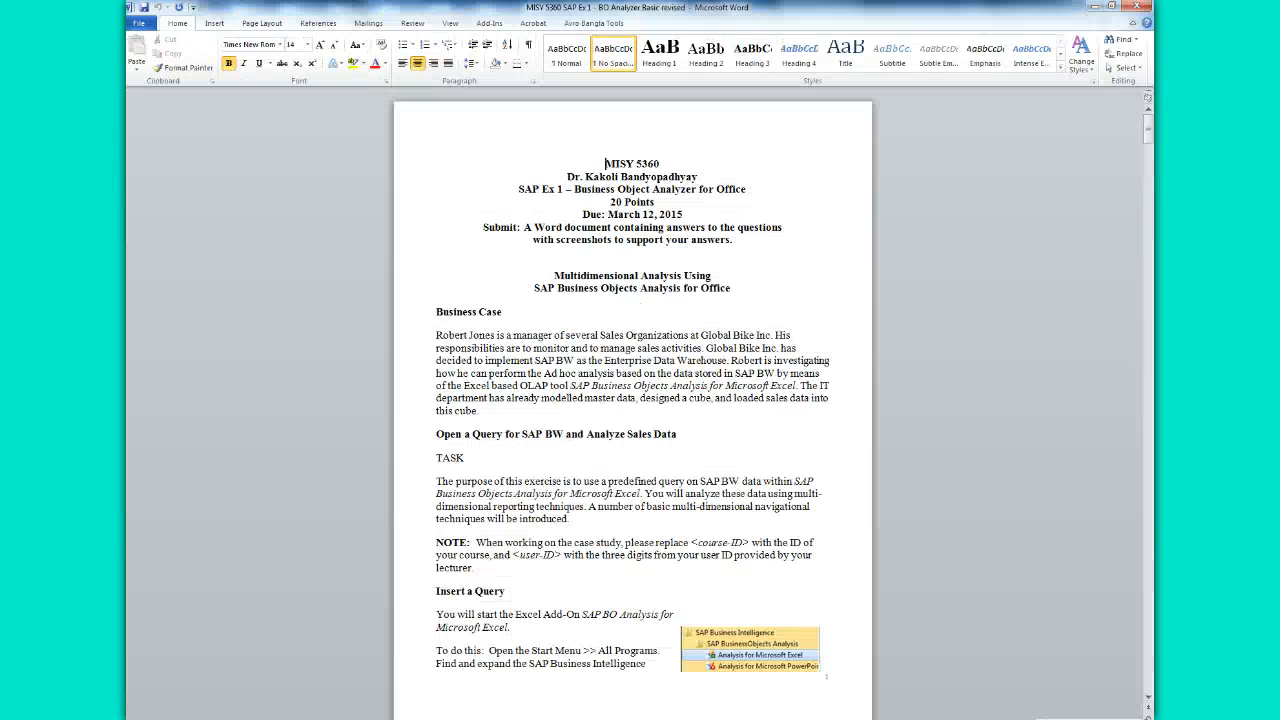
left_click_drag(1147, 143, 1152, 171)
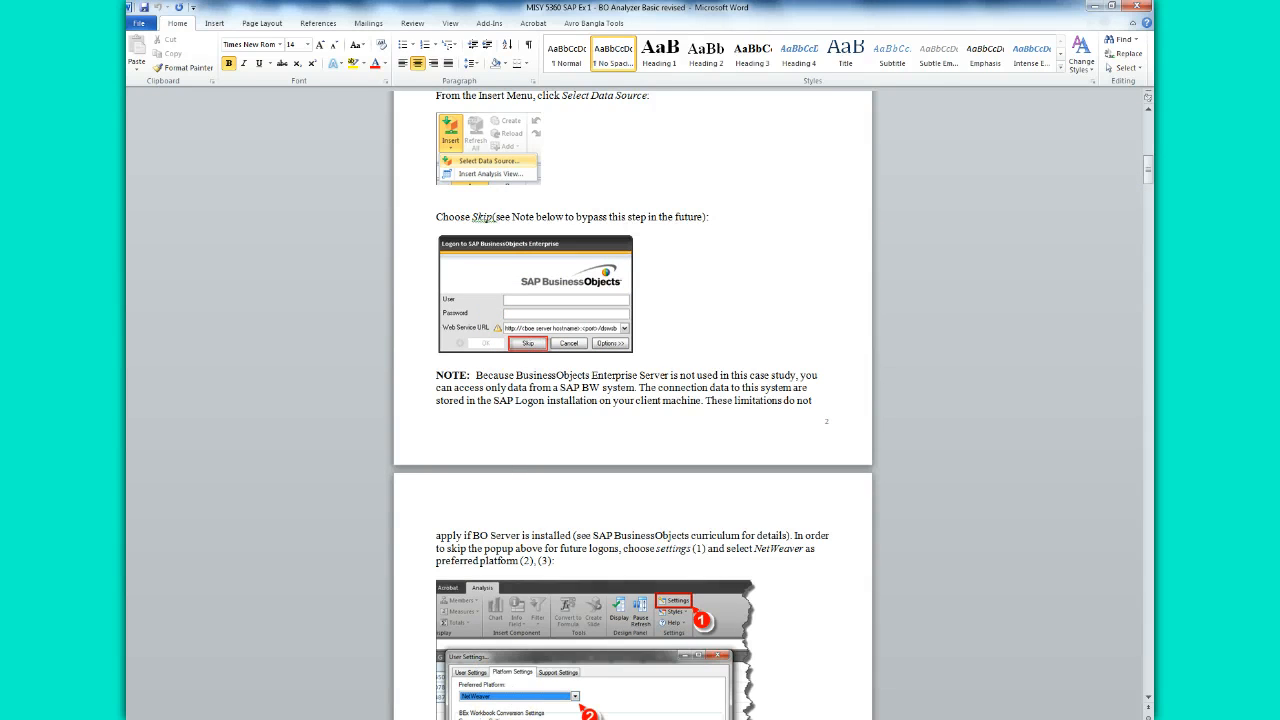
left_click(500, 700)
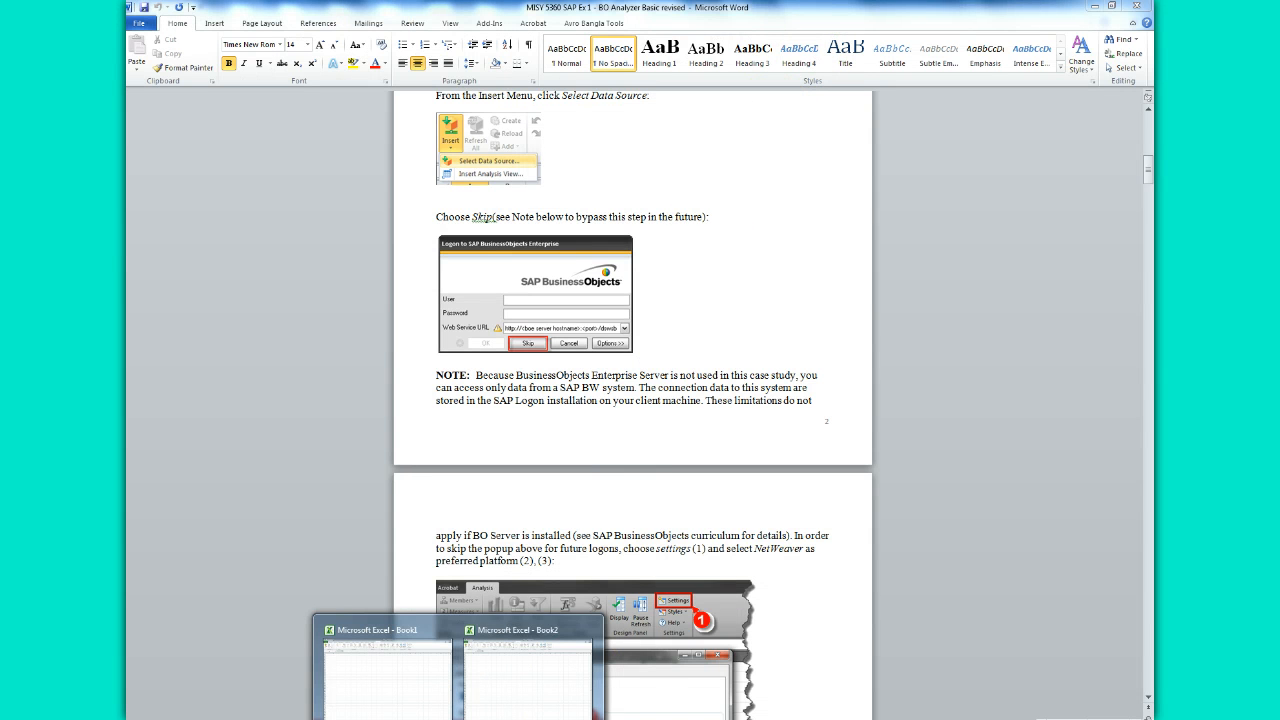
- Cancel the data source selection and keep NetWeaver as the preferred platform in Platform Settings
left_click(519, 703)
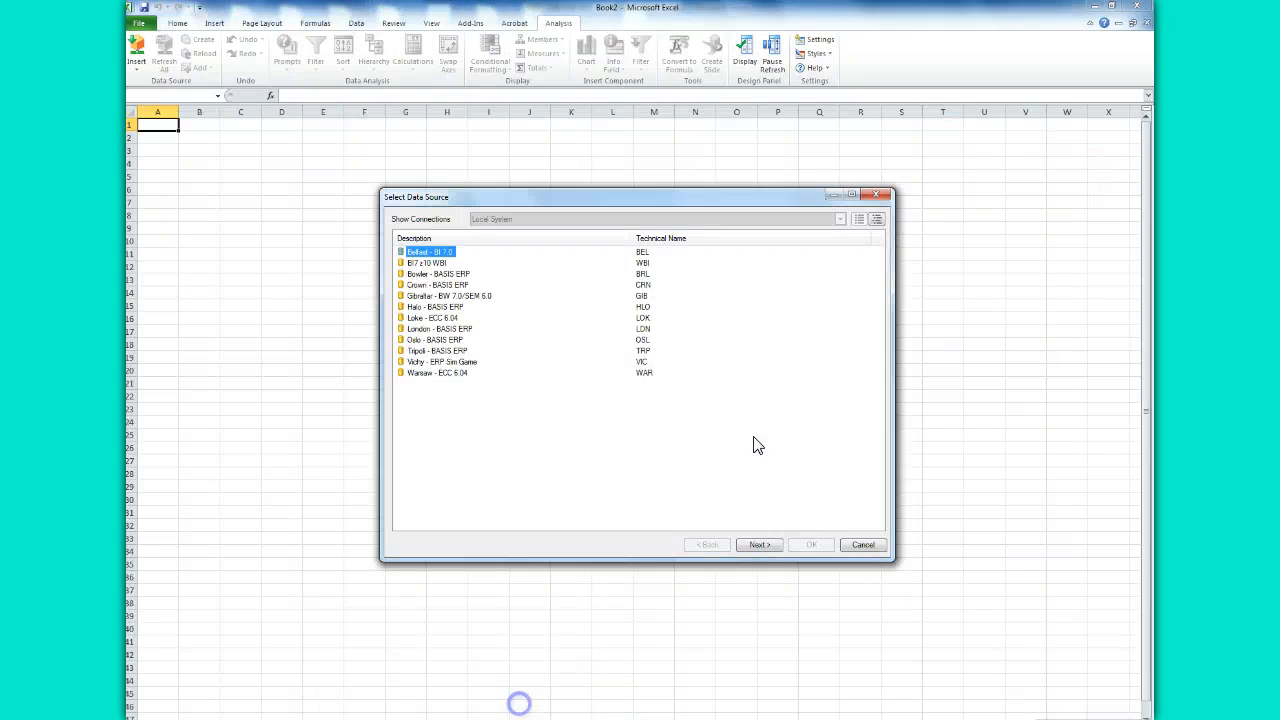
left_click(866, 546)
left_click(818, 41)
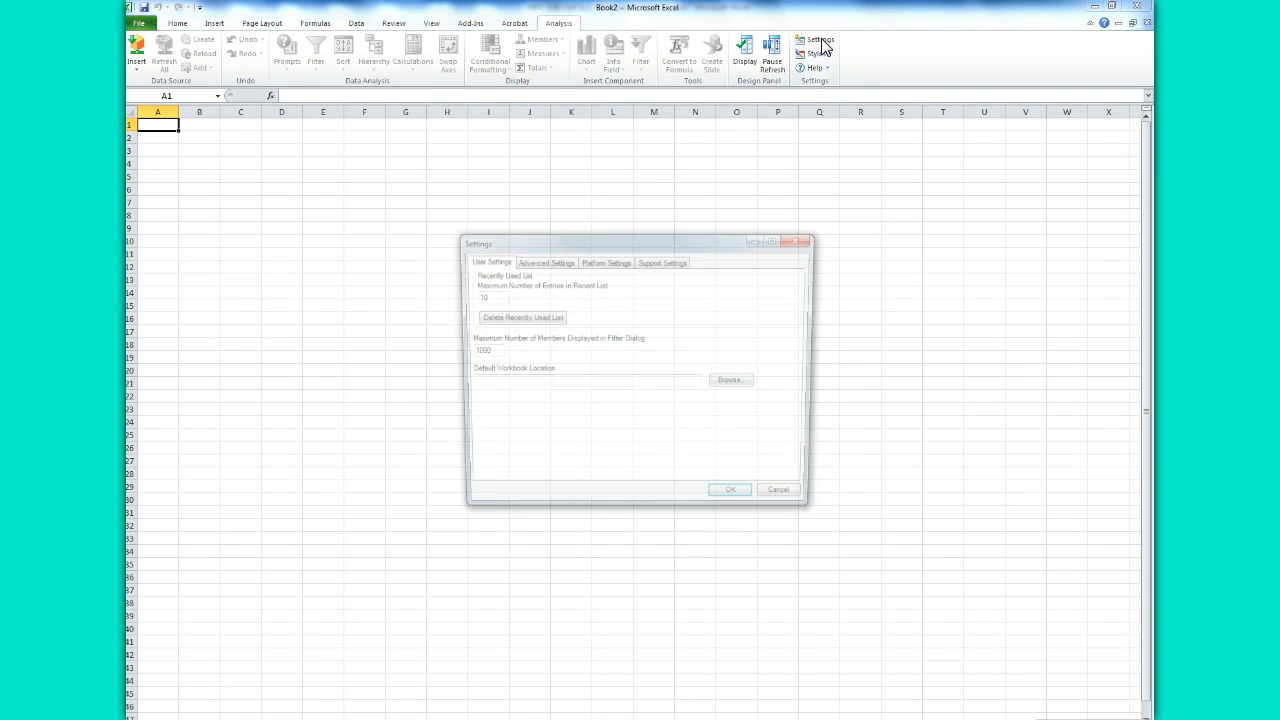
left_click(605, 261)
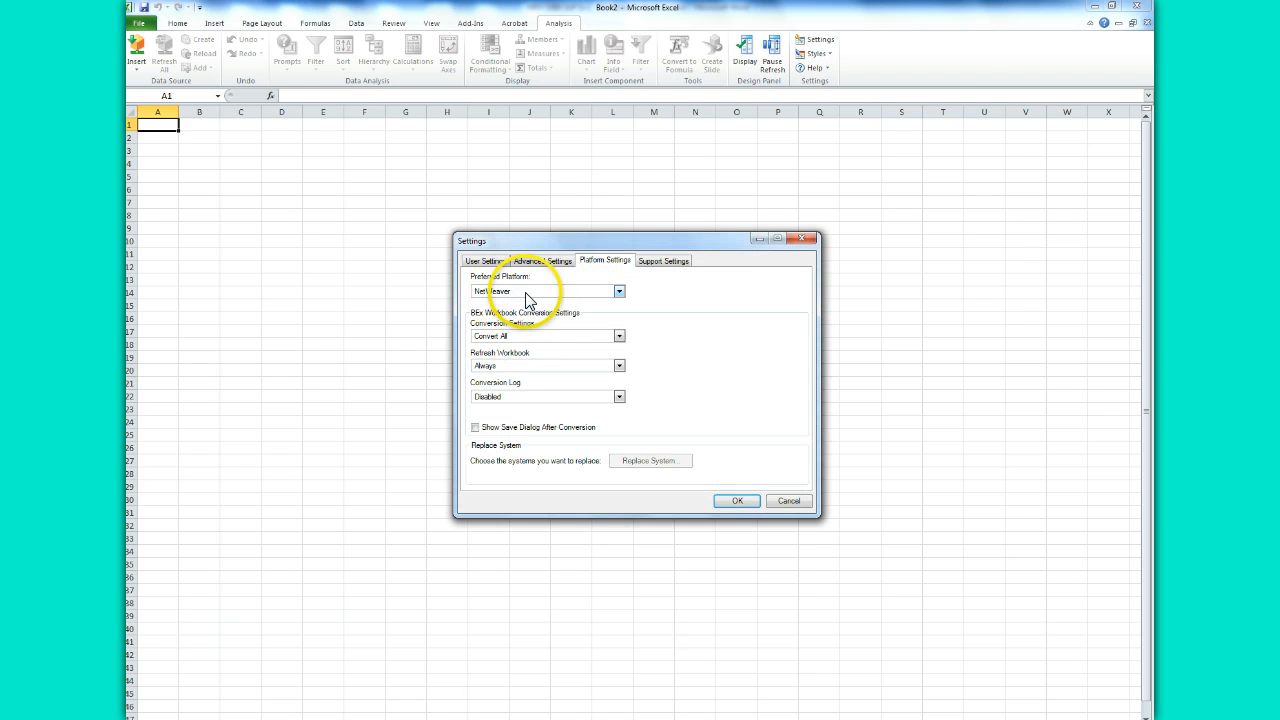
left_click(738, 500)
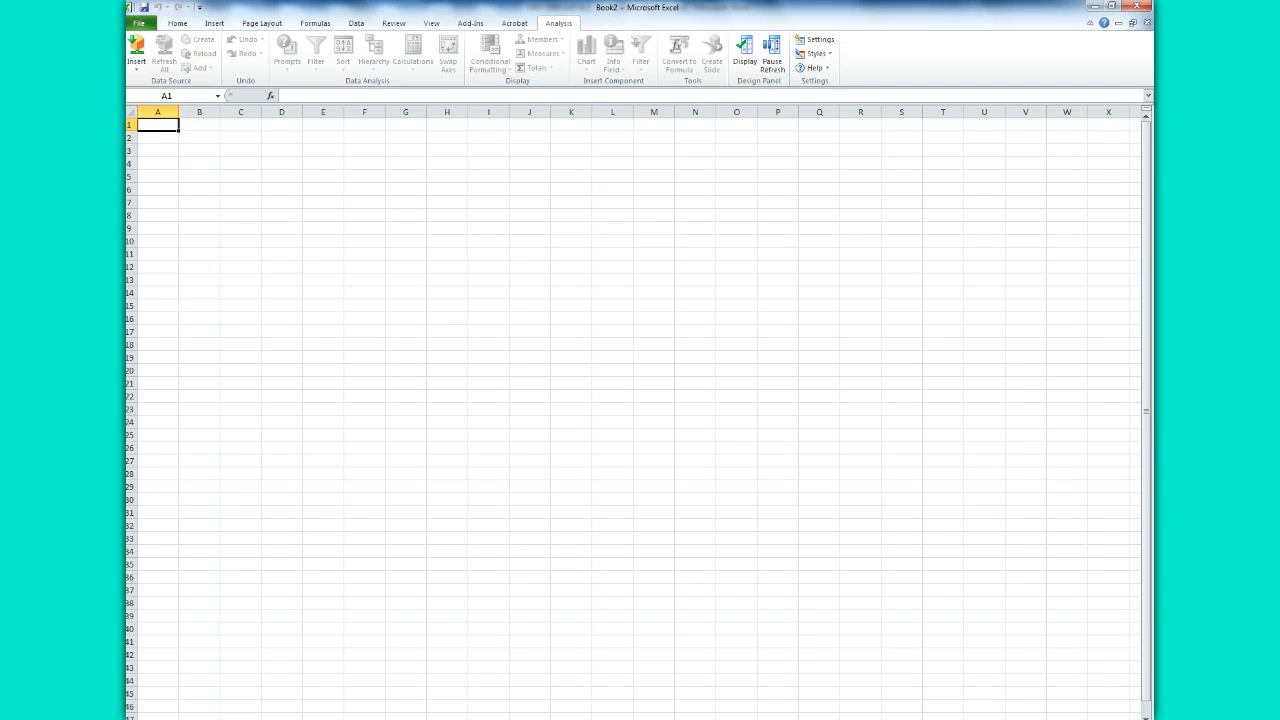
- Choose the Belfast - BI 7.0 system and submit the client, user and password logon details
left_click(137, 57)
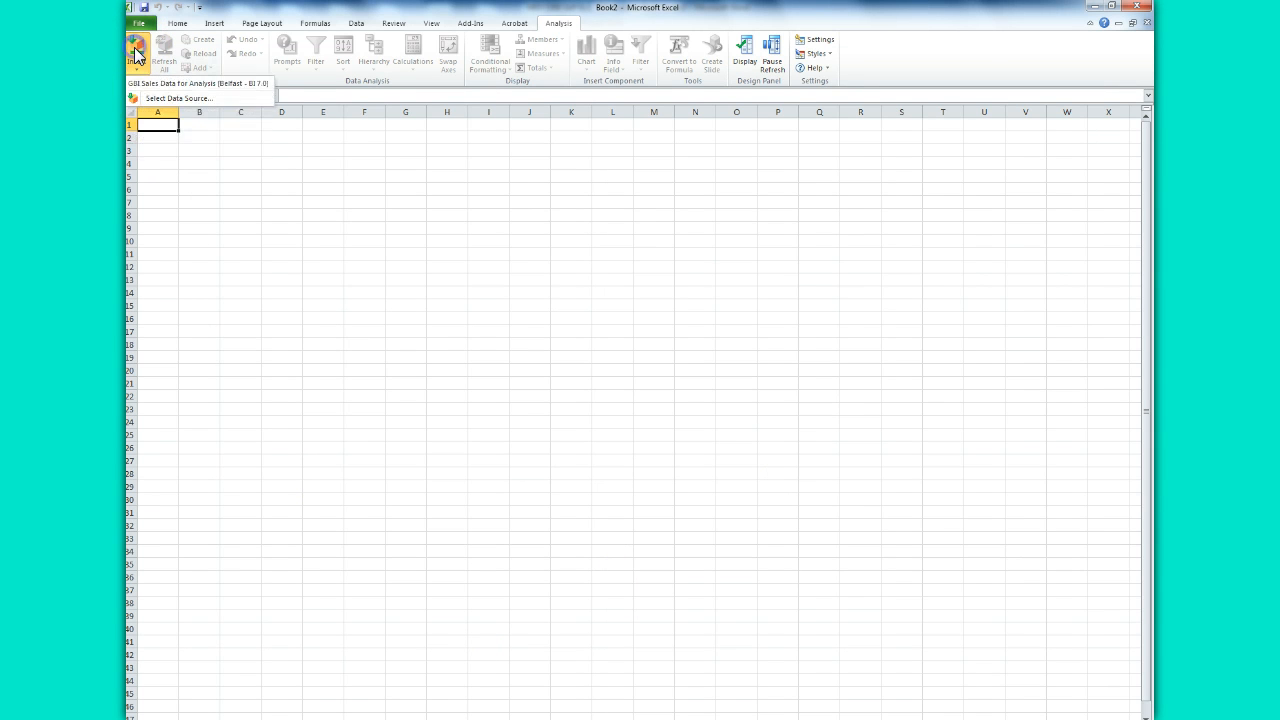
left_click(156, 100)
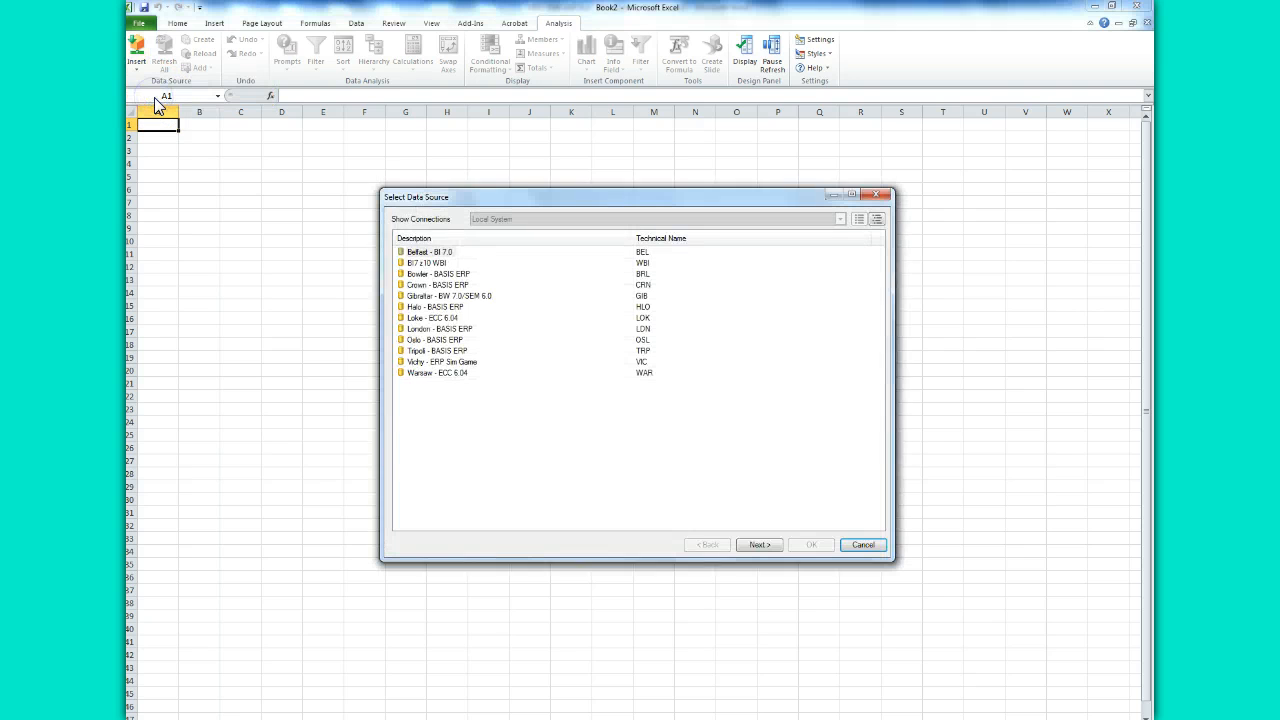
left_click(416, 252)
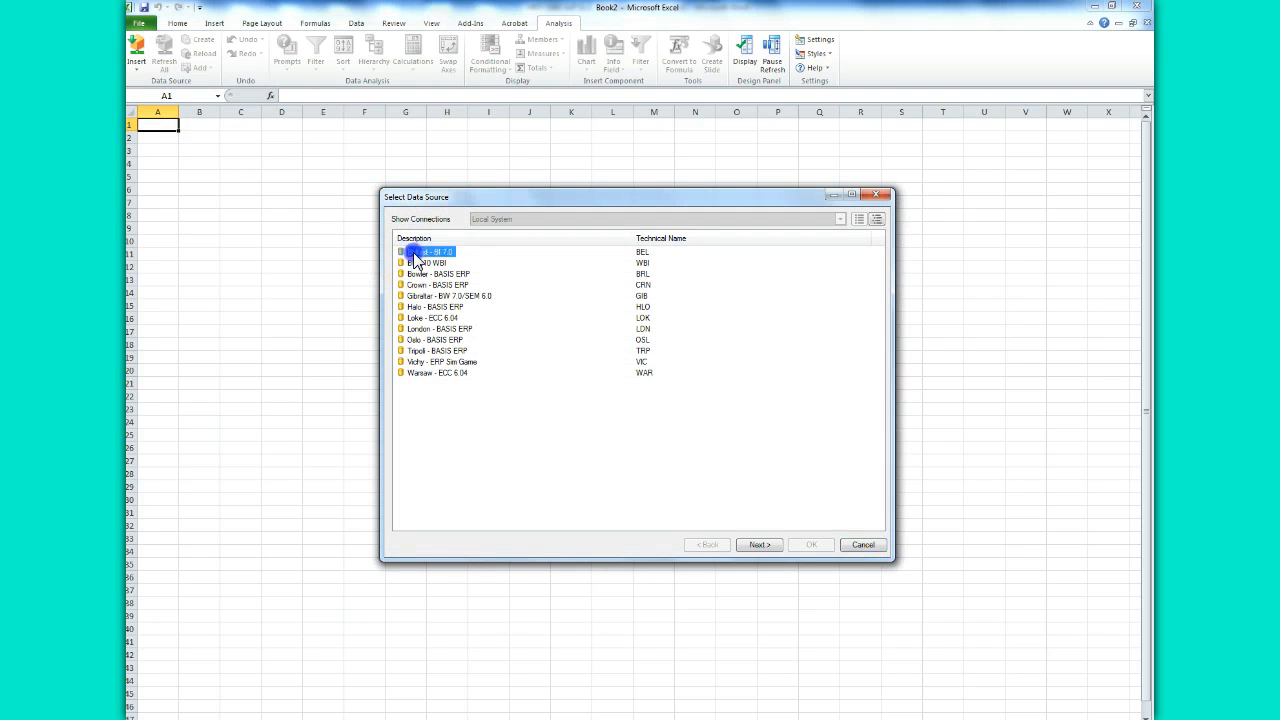
left_click(755, 544)
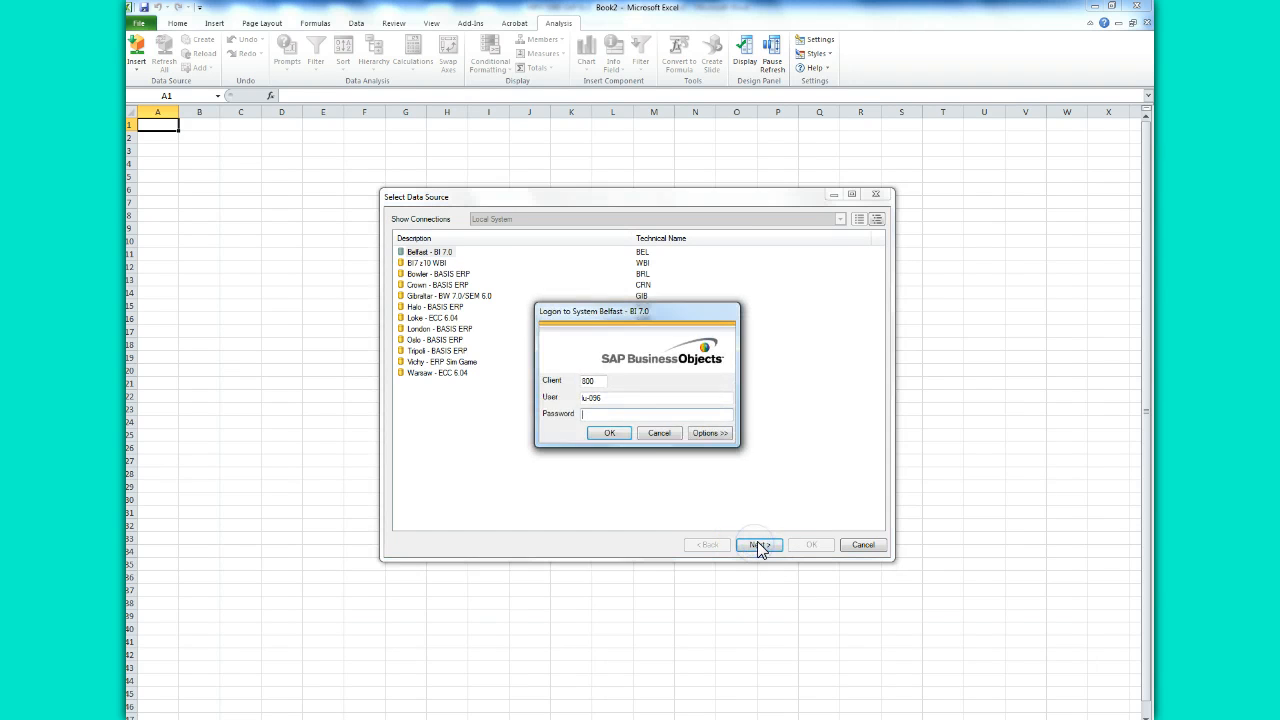
left_click(610, 400)
left_click(597, 415)
type("******")
left_click(606, 432)
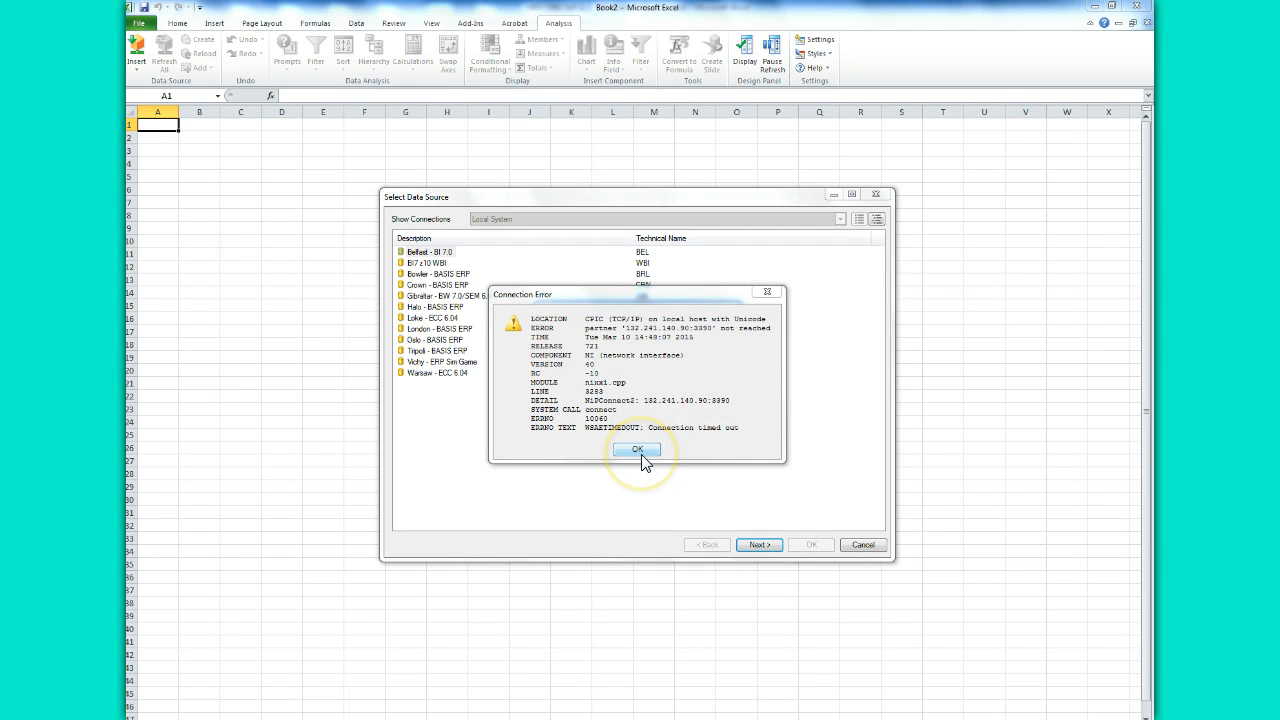
- Dismiss the connection timeout error and retry the Belfast logon with the password re-entered
left_click(641, 454)
left_click(600, 413)
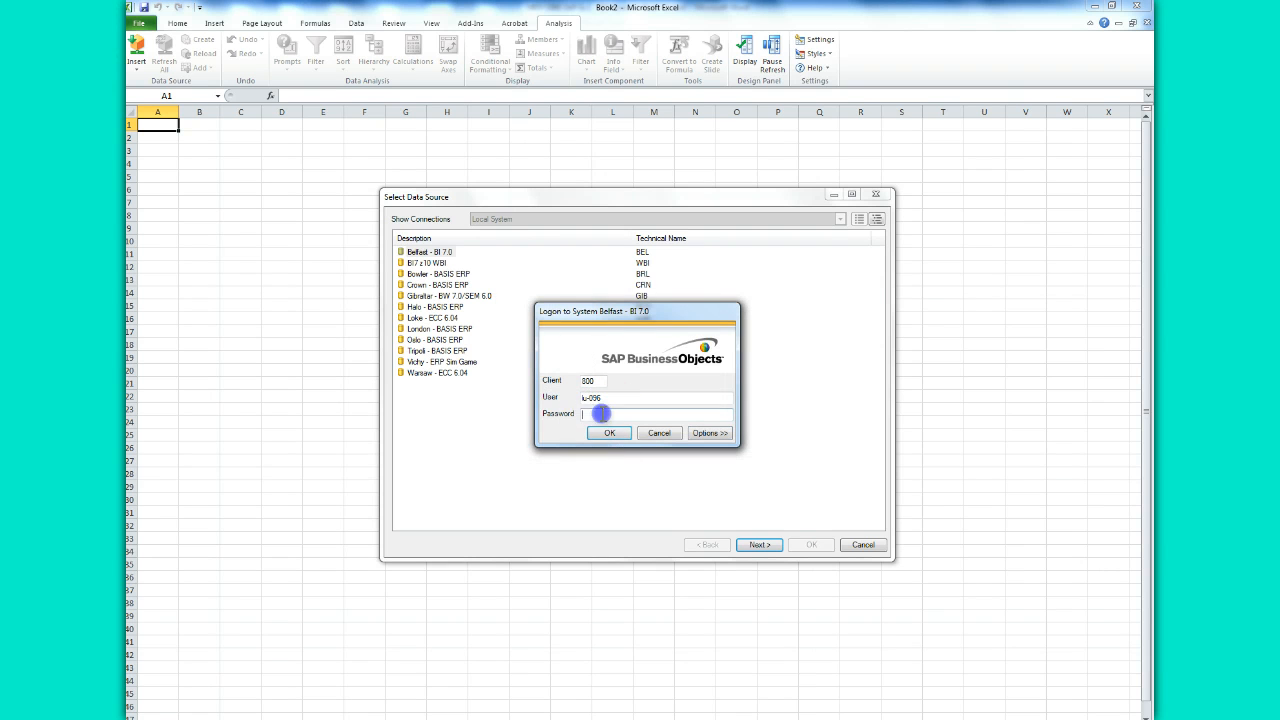
type("1")
left_click(610, 438)
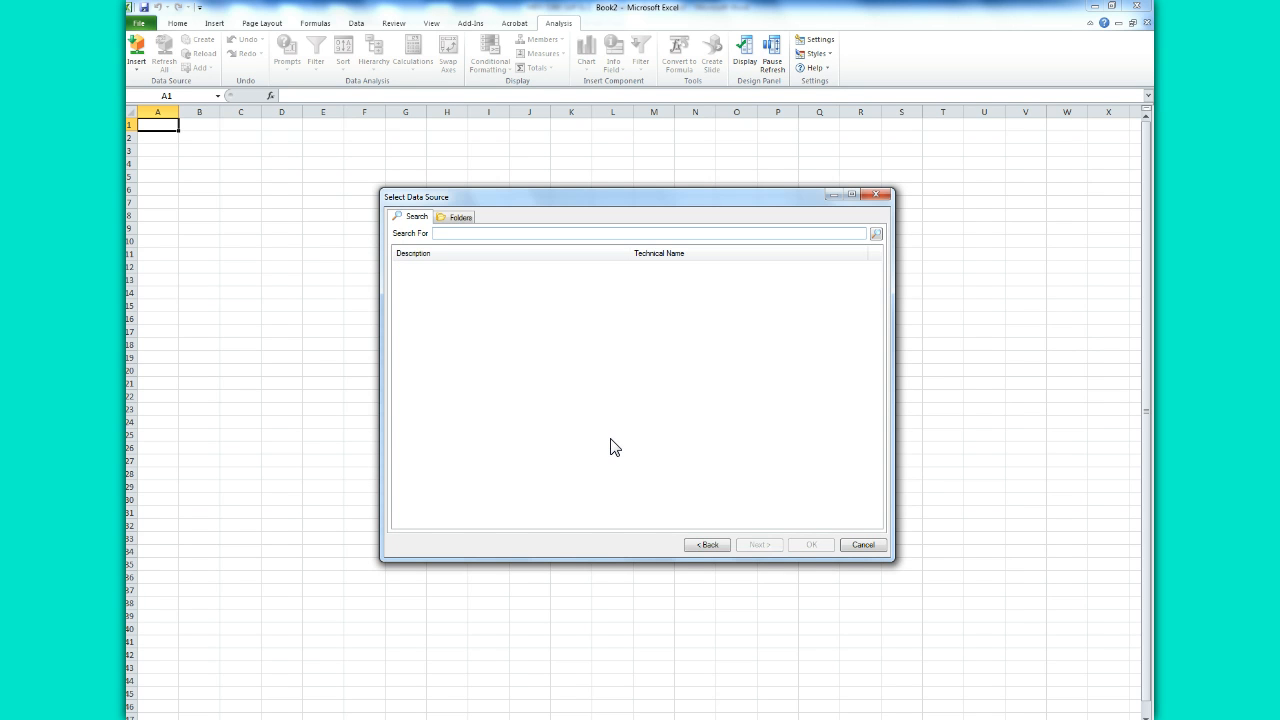
- Insert the GBI Sales Data for Analysis query from the Role BI Curriculum V01 folder
left_click(450, 219)
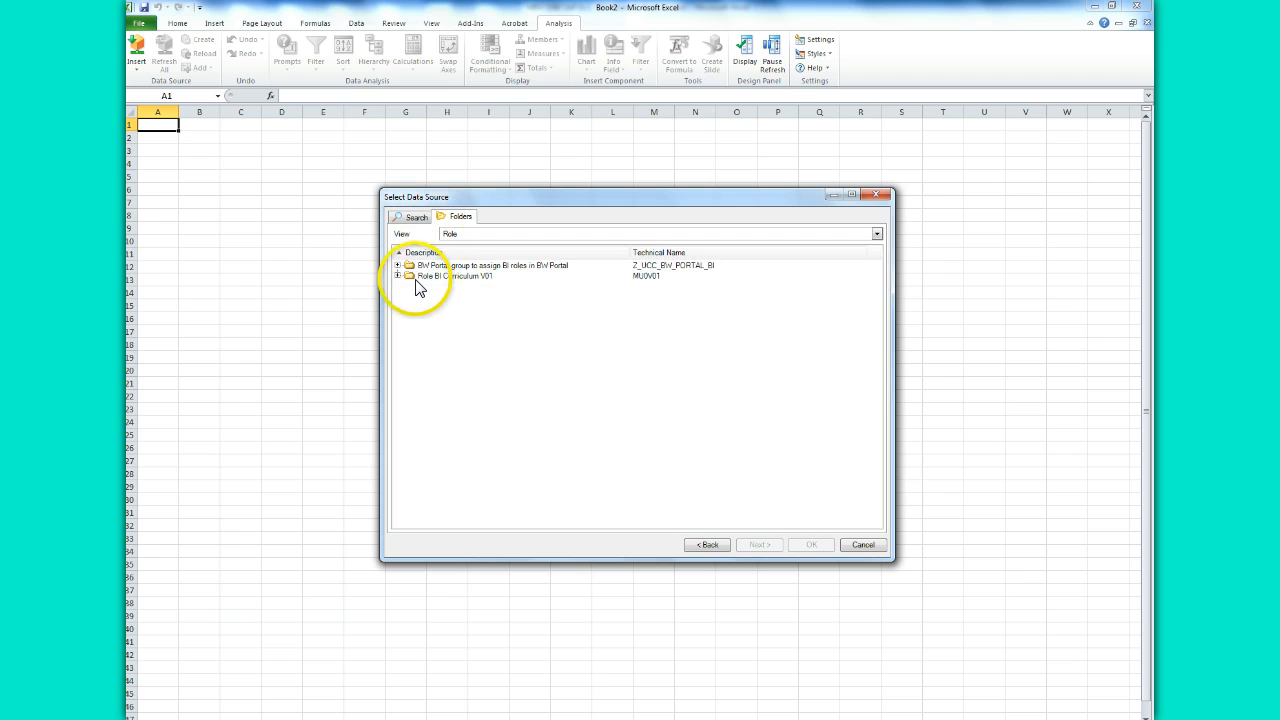
left_click(398, 276)
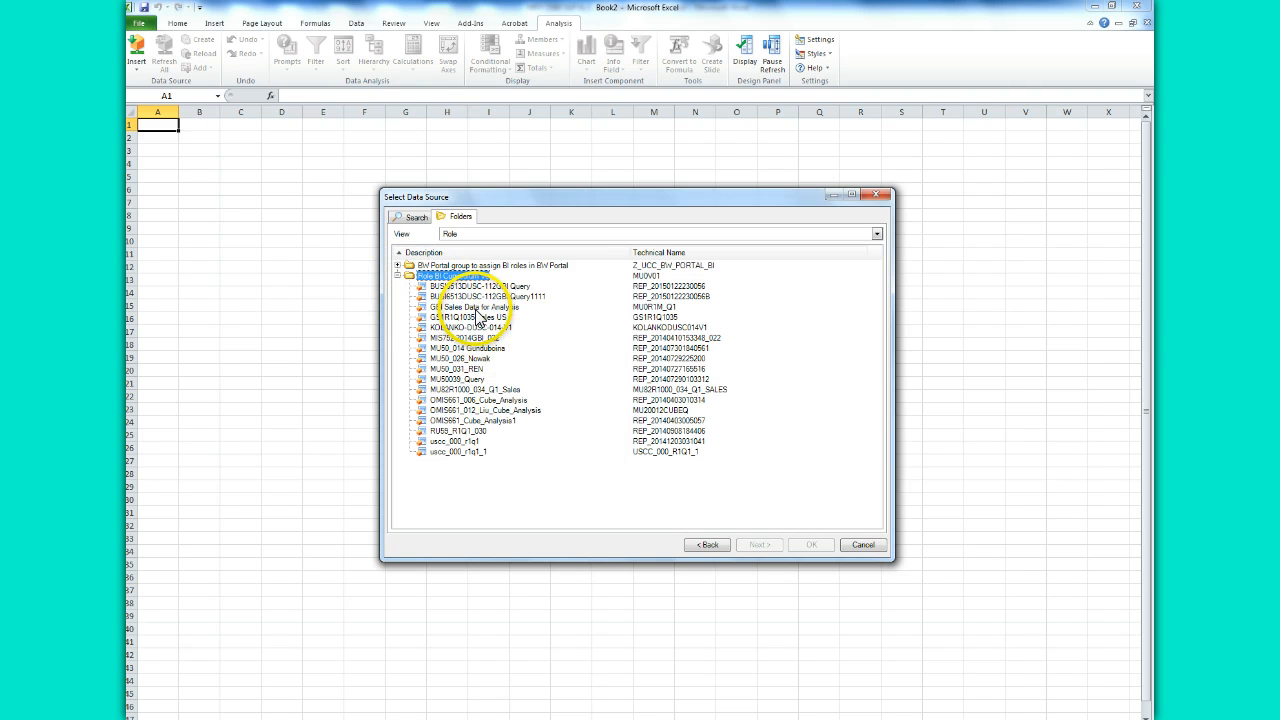
left_click(474, 306)
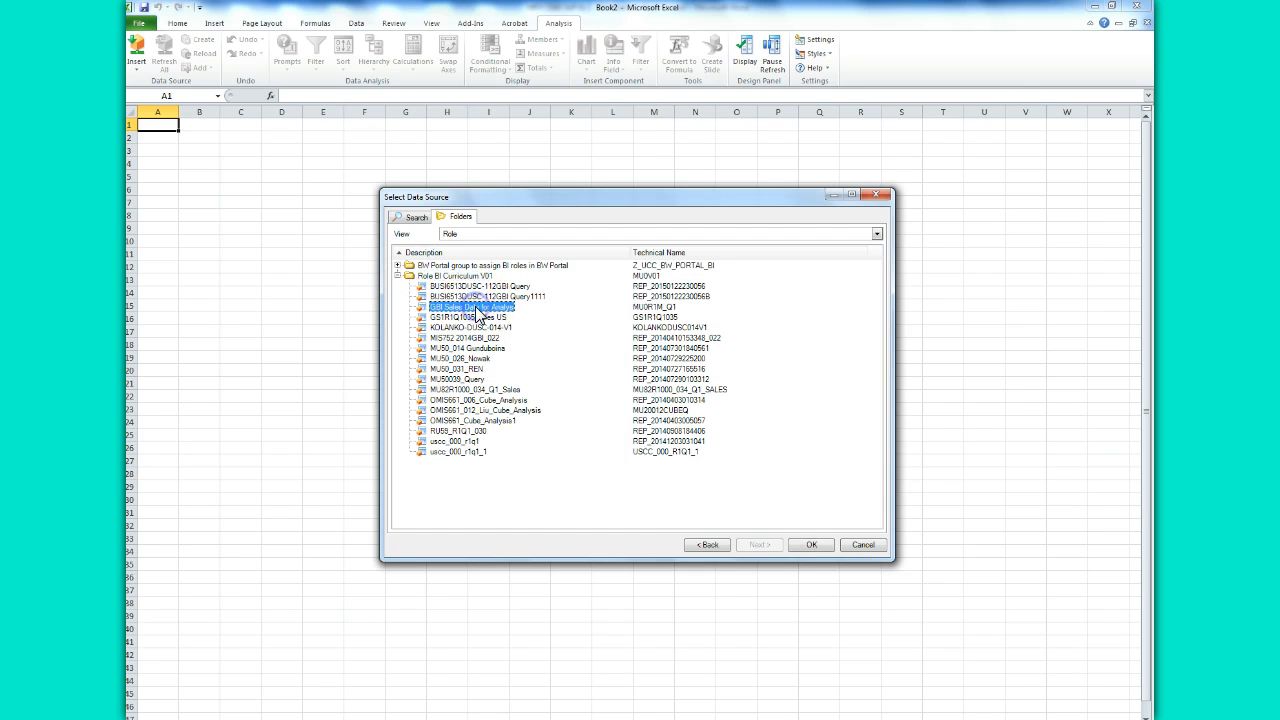
left_click(811, 545)
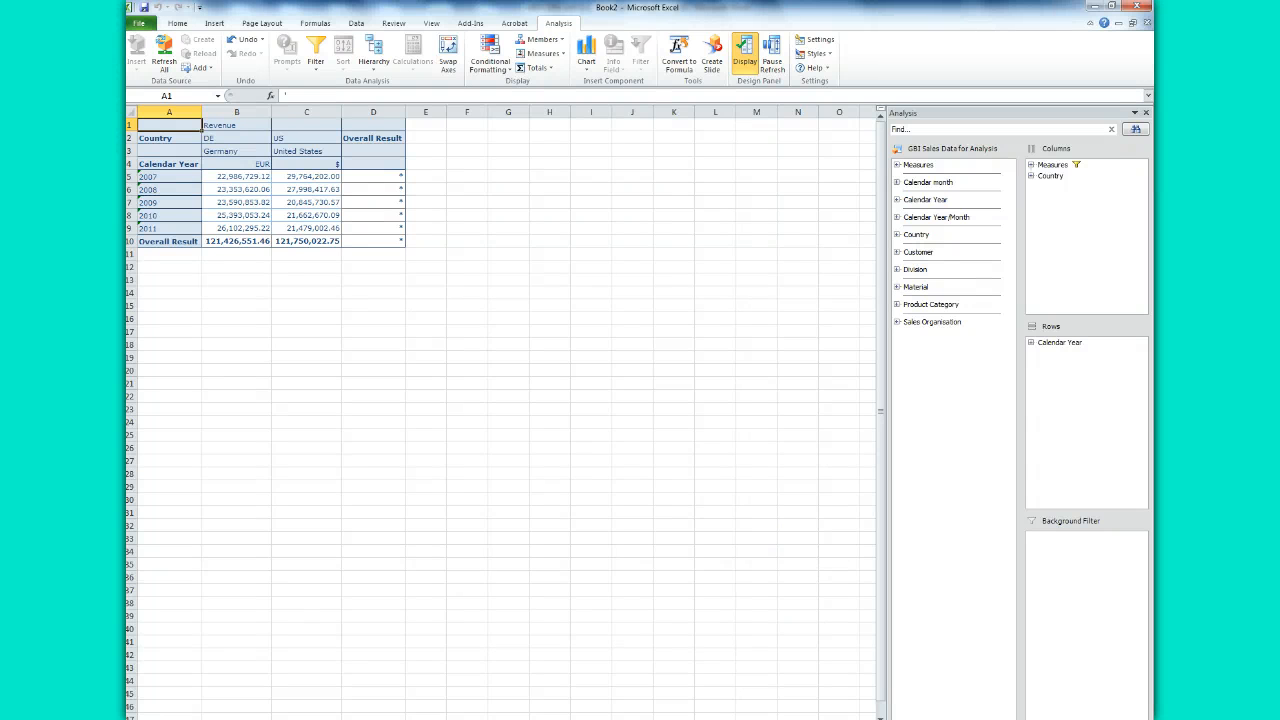
- Glance at the exercise instructions and launch a new Microsoft Word 2010 window
key("alt+Tab")
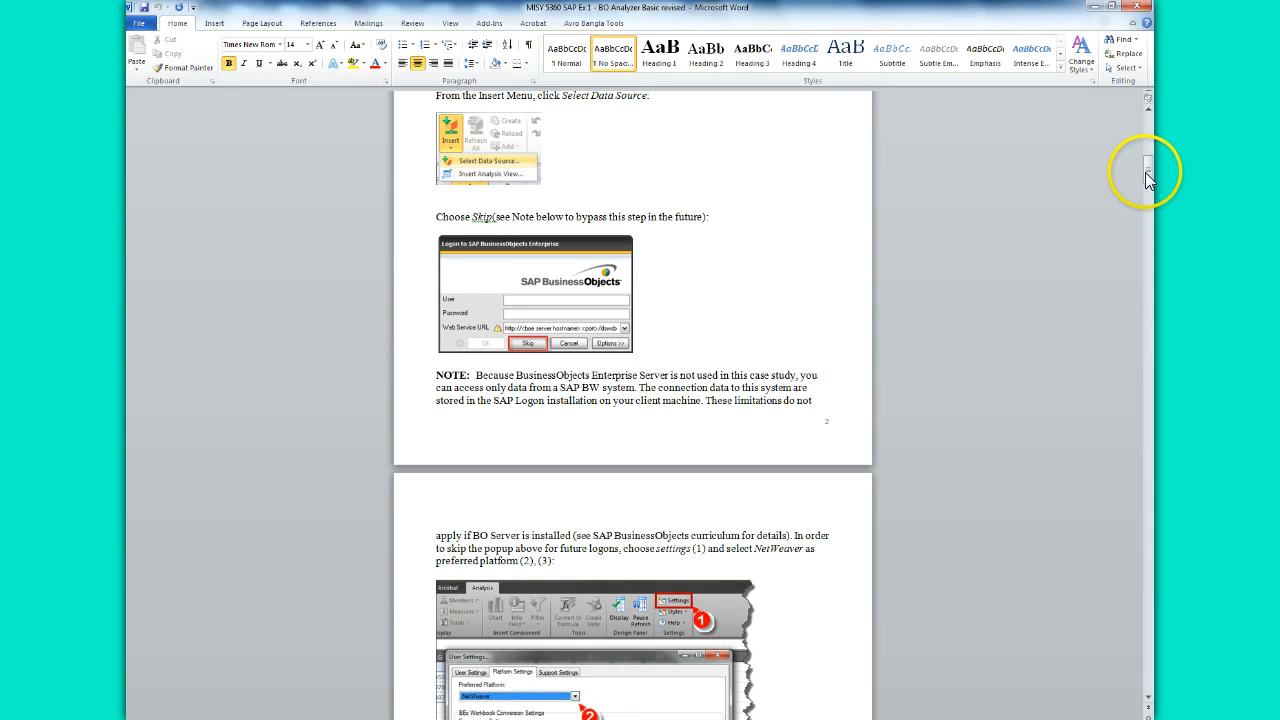
left_click_drag(1148, 178, 1153, 240)
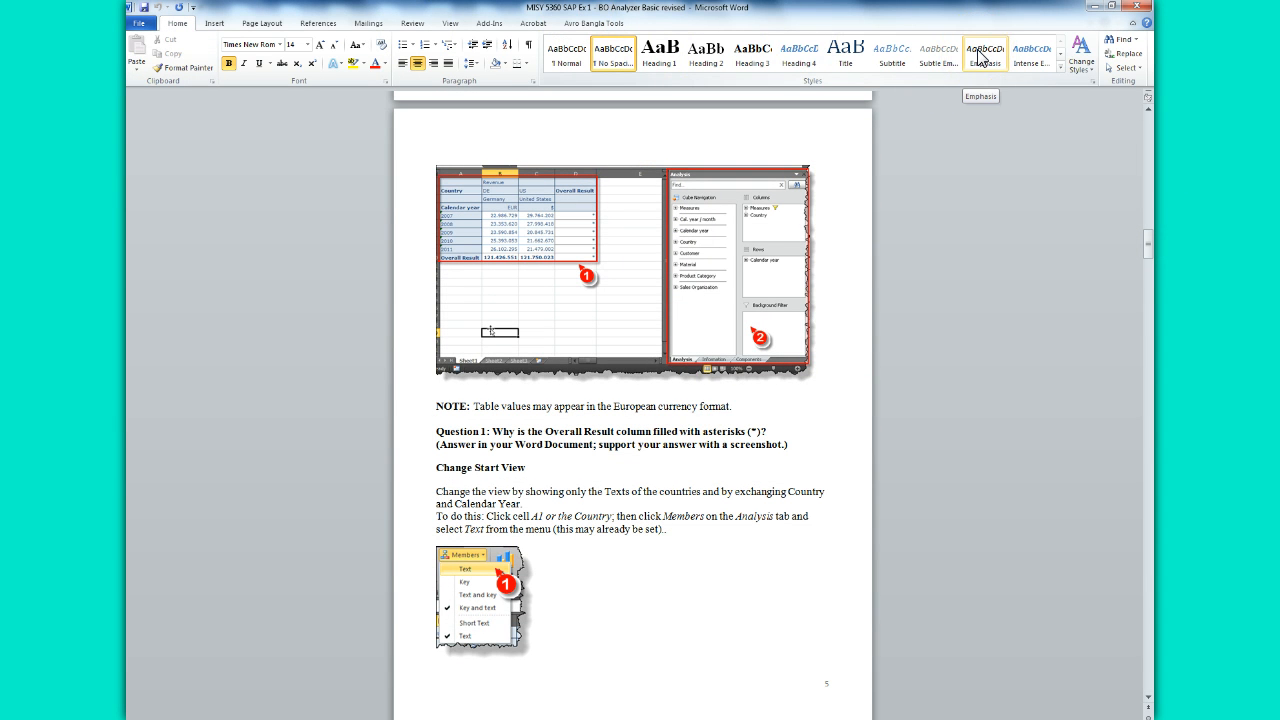
left_click(146, 718)
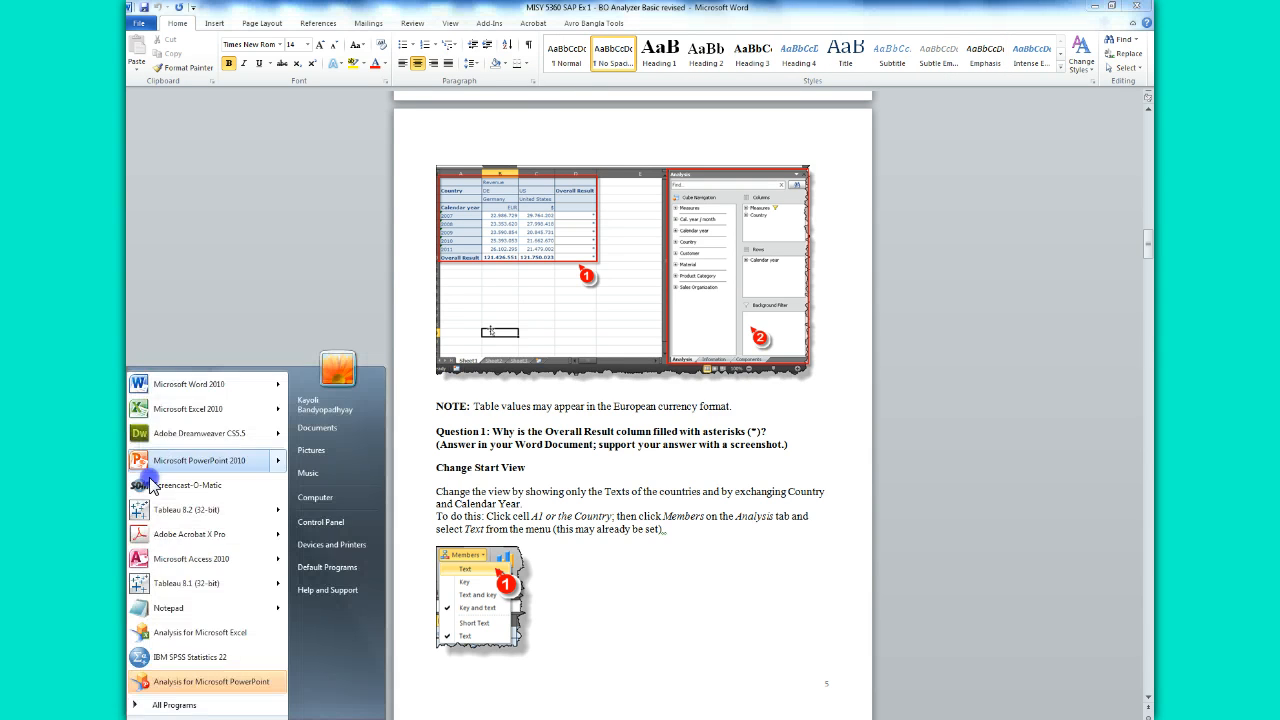
left_click(167, 386)
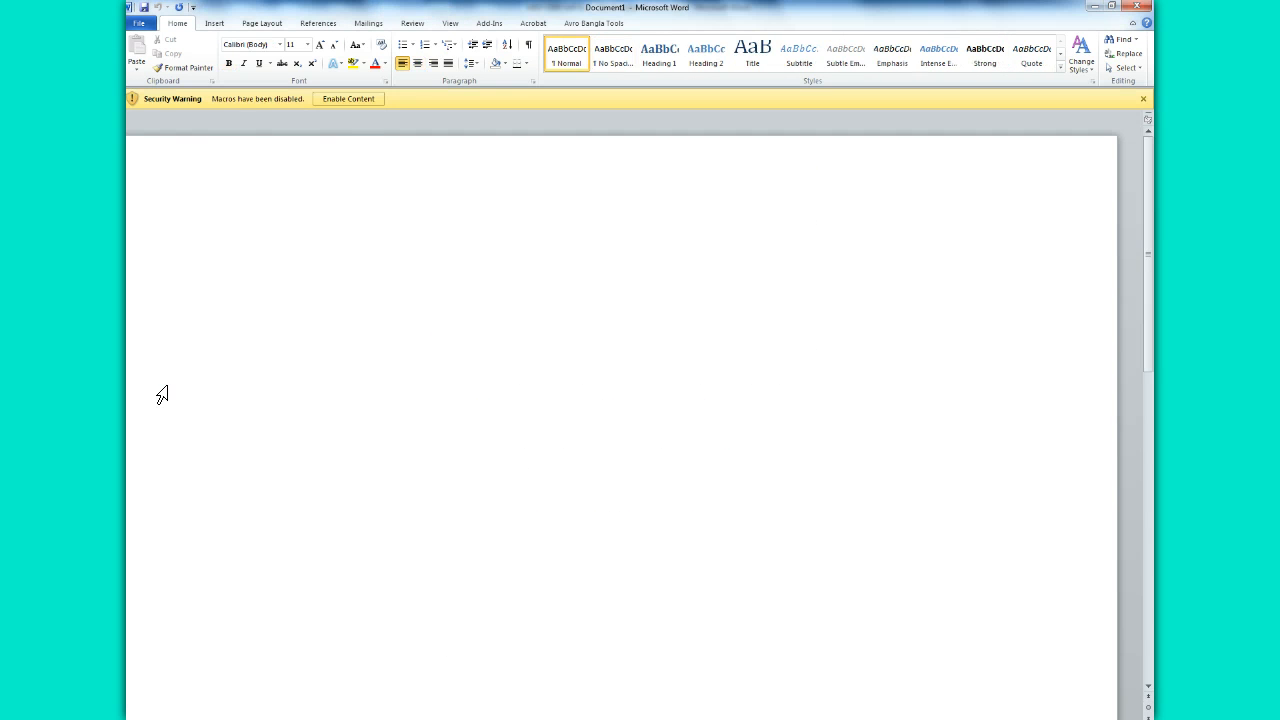
- Enable content in the new document and type 1 to begin a numbered list, then return to Book2
left_click(331, 100)
left_click(331, 99)
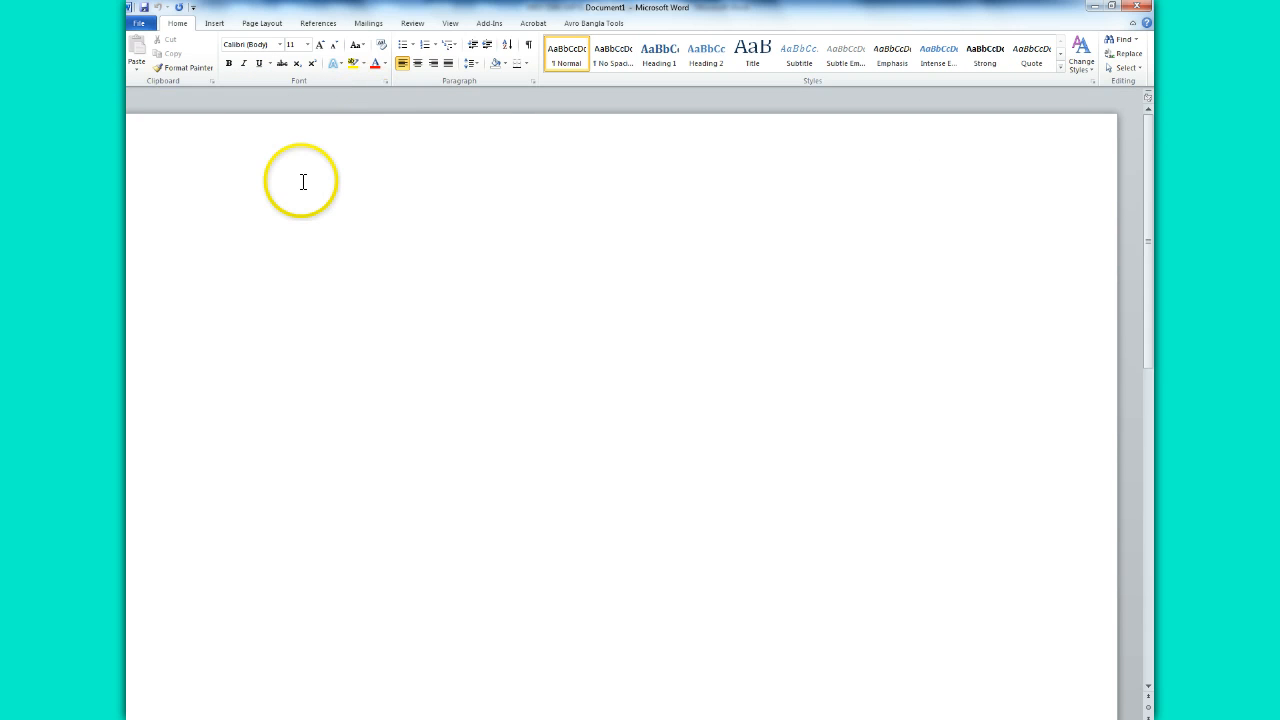
type("1.")
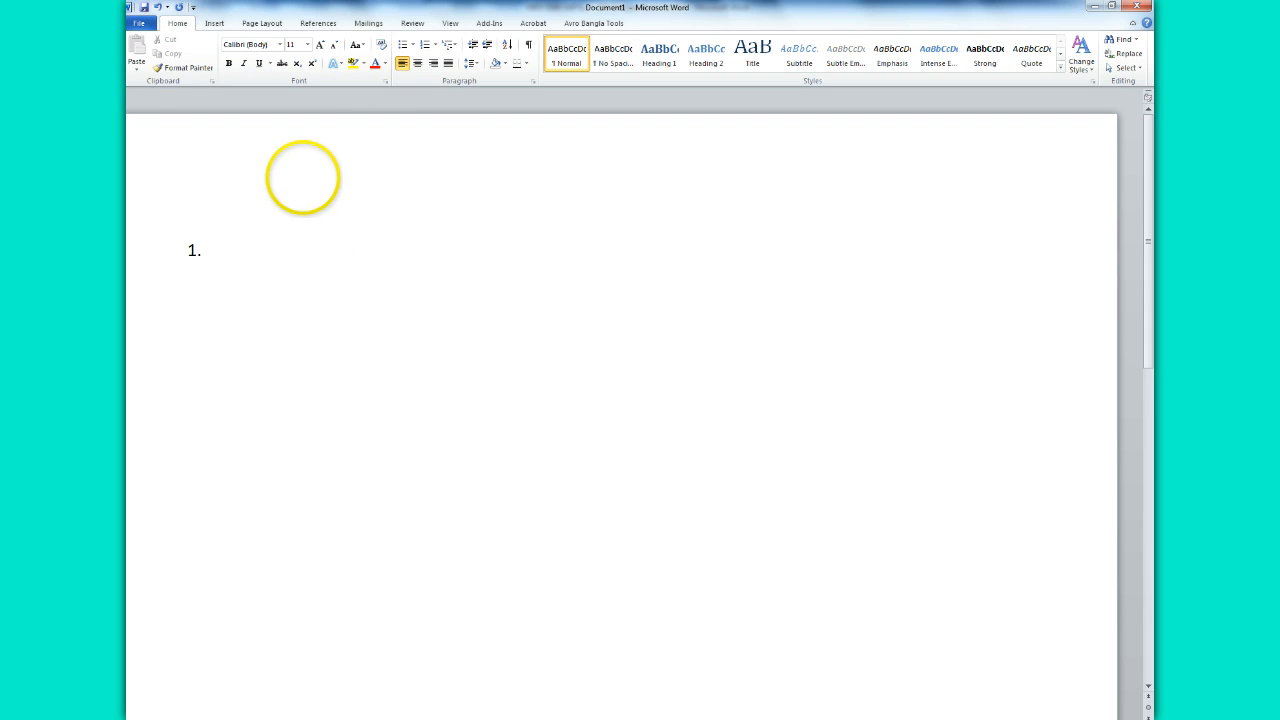
left_click(515, 706)
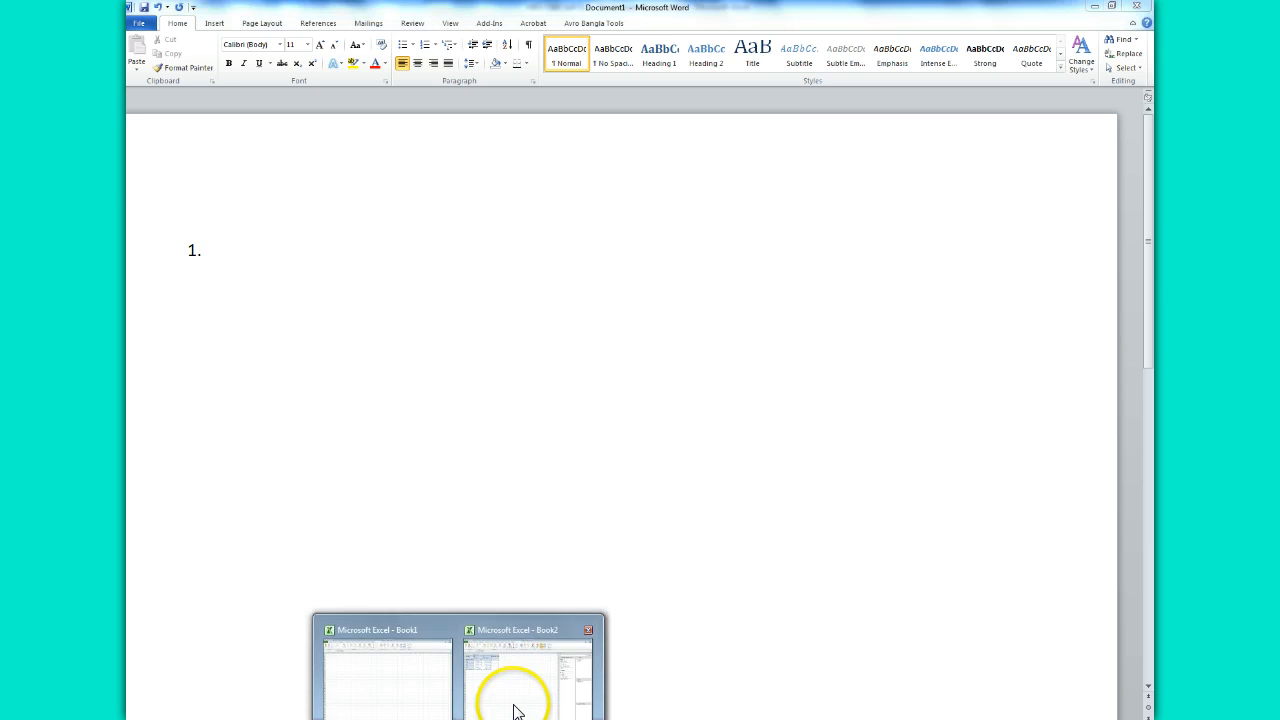
left_click(517, 709)
- Bring the MISY 5360 SAP Ex 1 instructions forward at Question 1
left_click(379, 710)
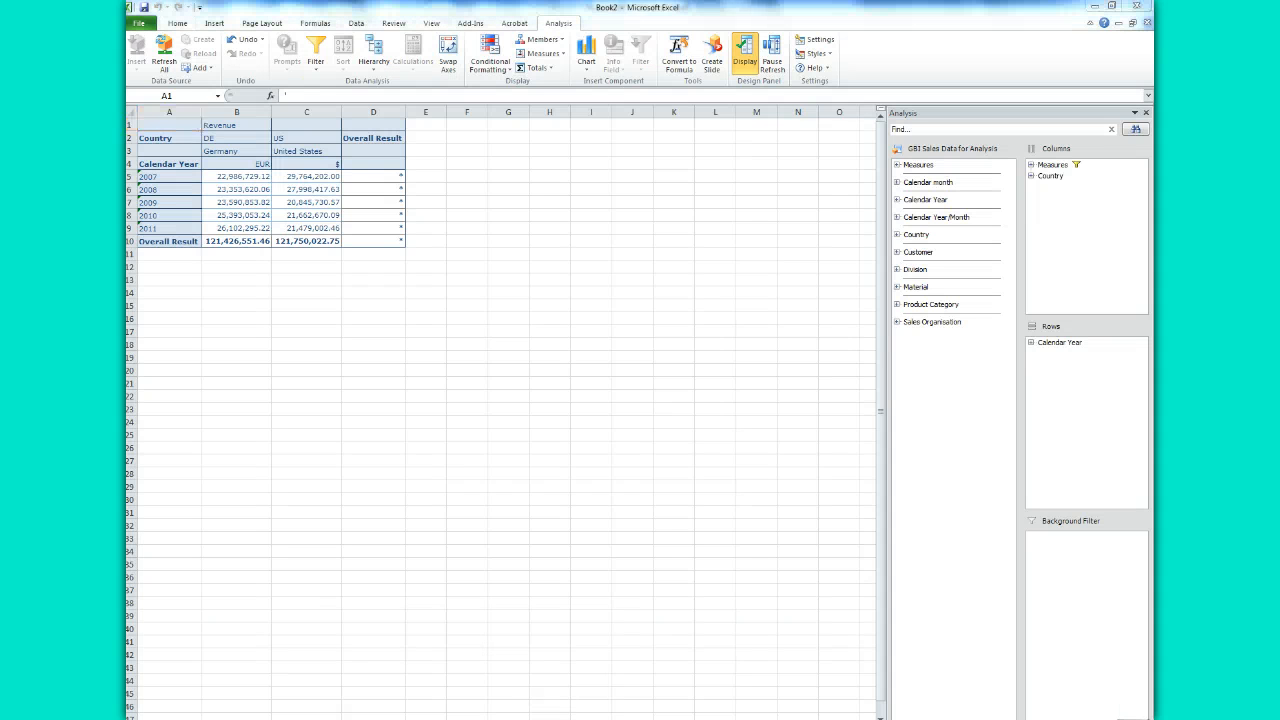
left_click(304, 698)
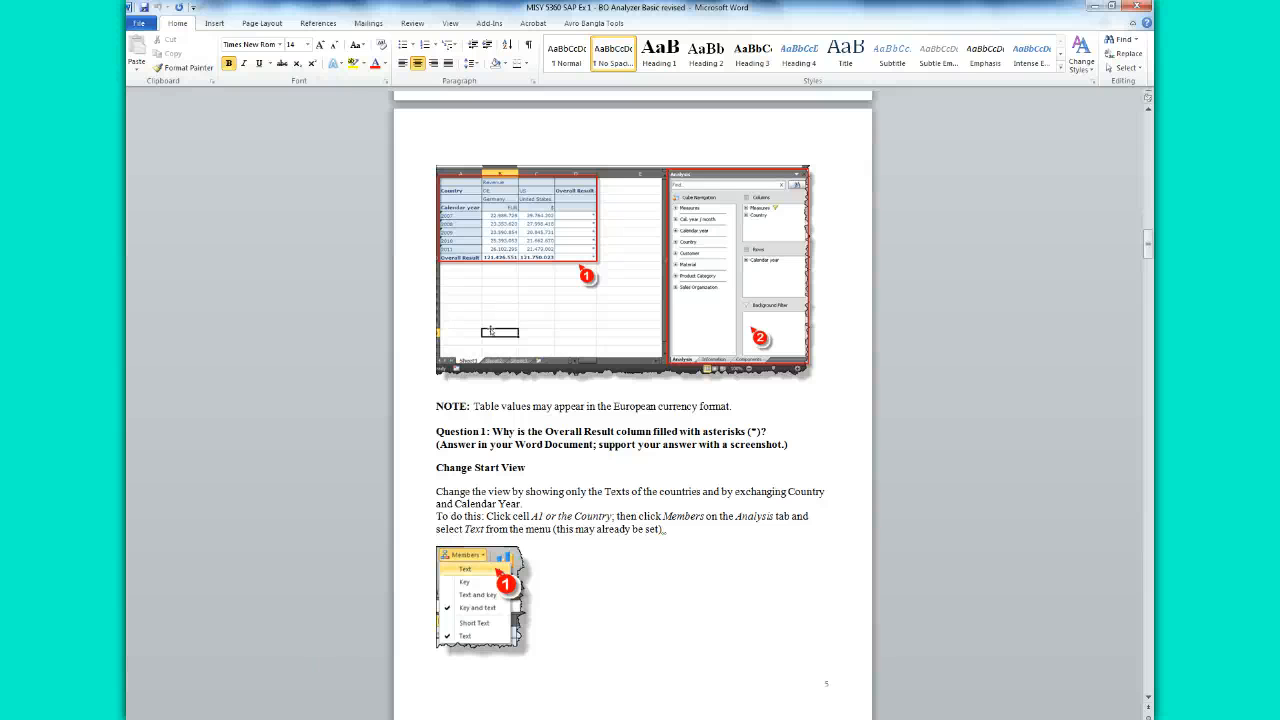
- Check the Excel crosstab, then select both lines of Question 1 in the exercise document
left_click(525, 696)
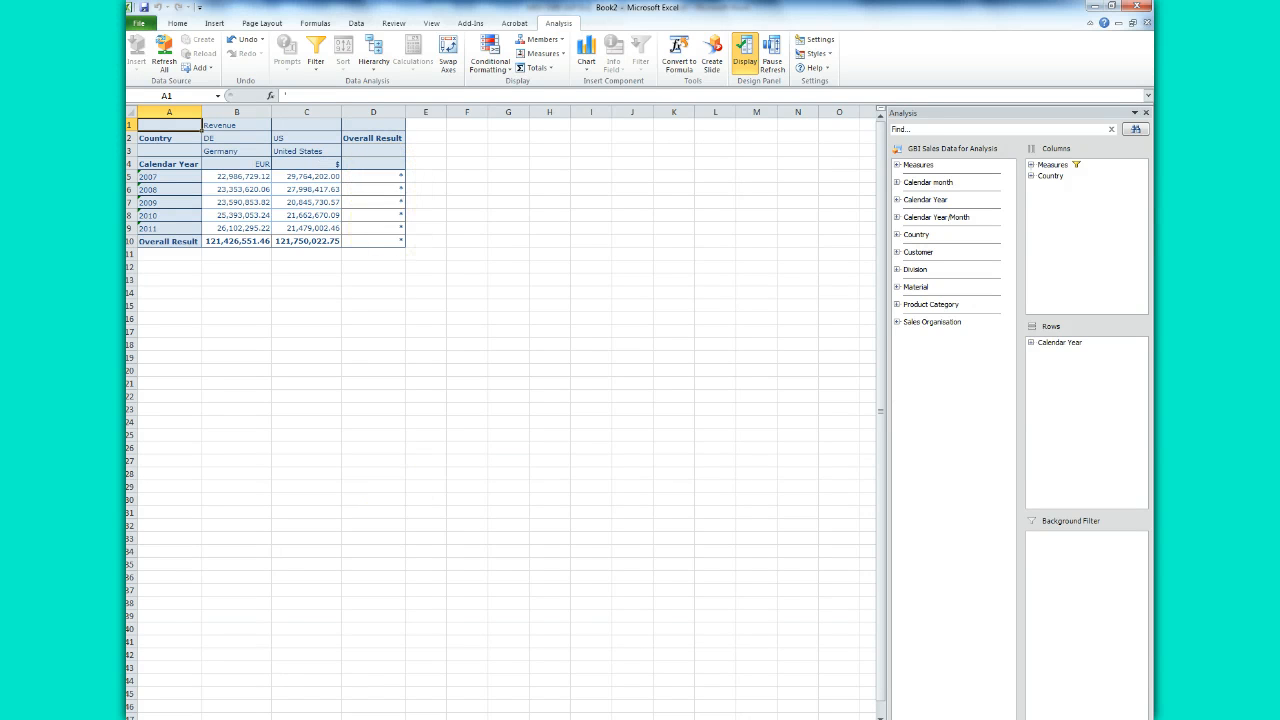
mouse_move(378, 719)
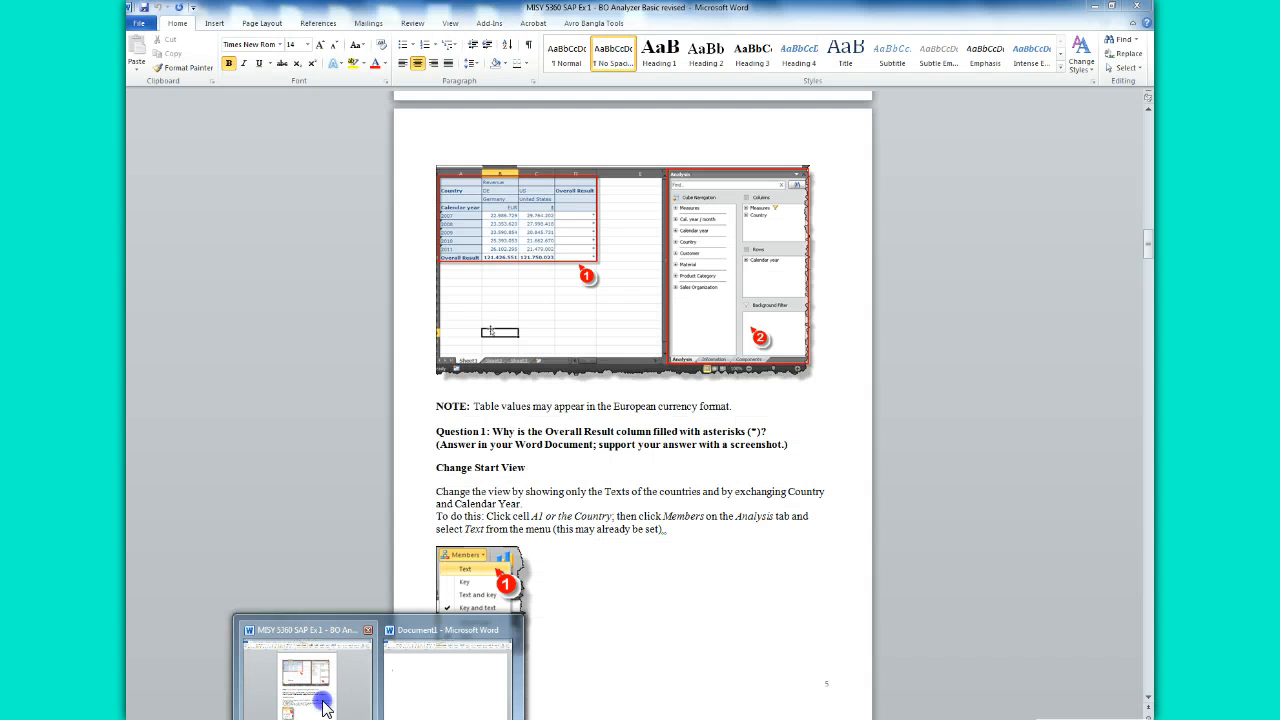
left_click(310, 680)
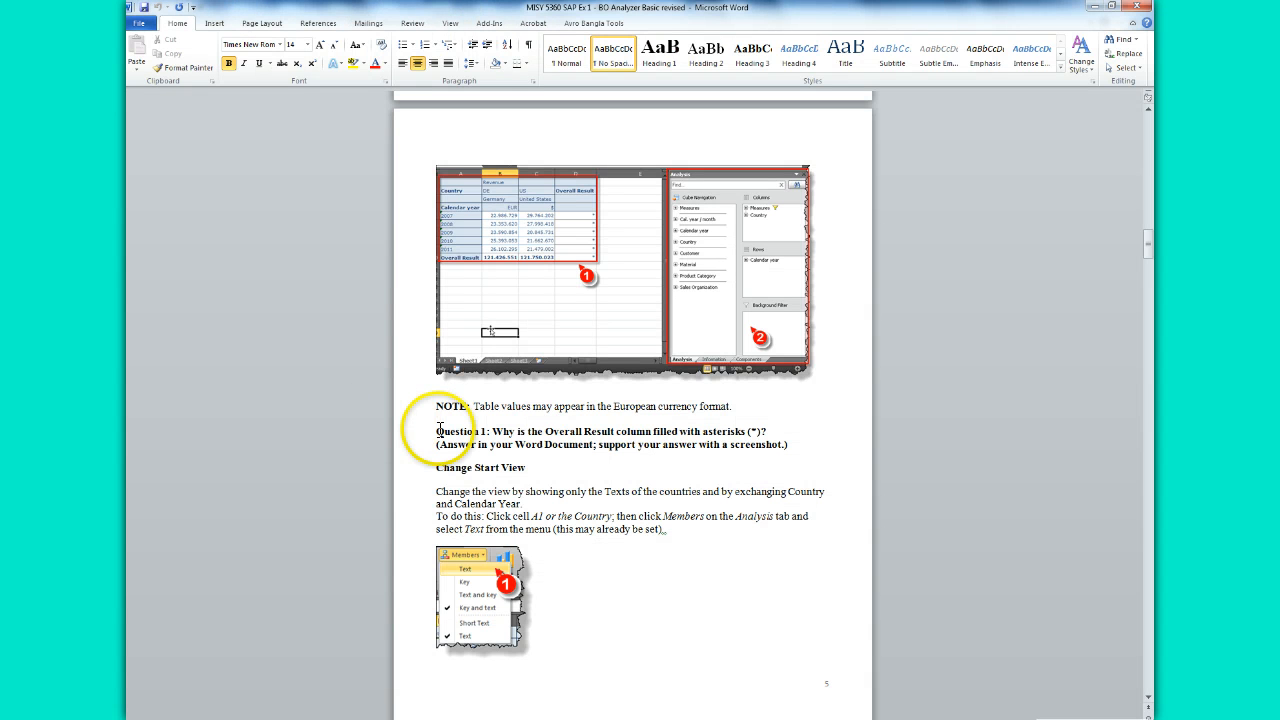
left_click_drag(437, 430, 795, 443)
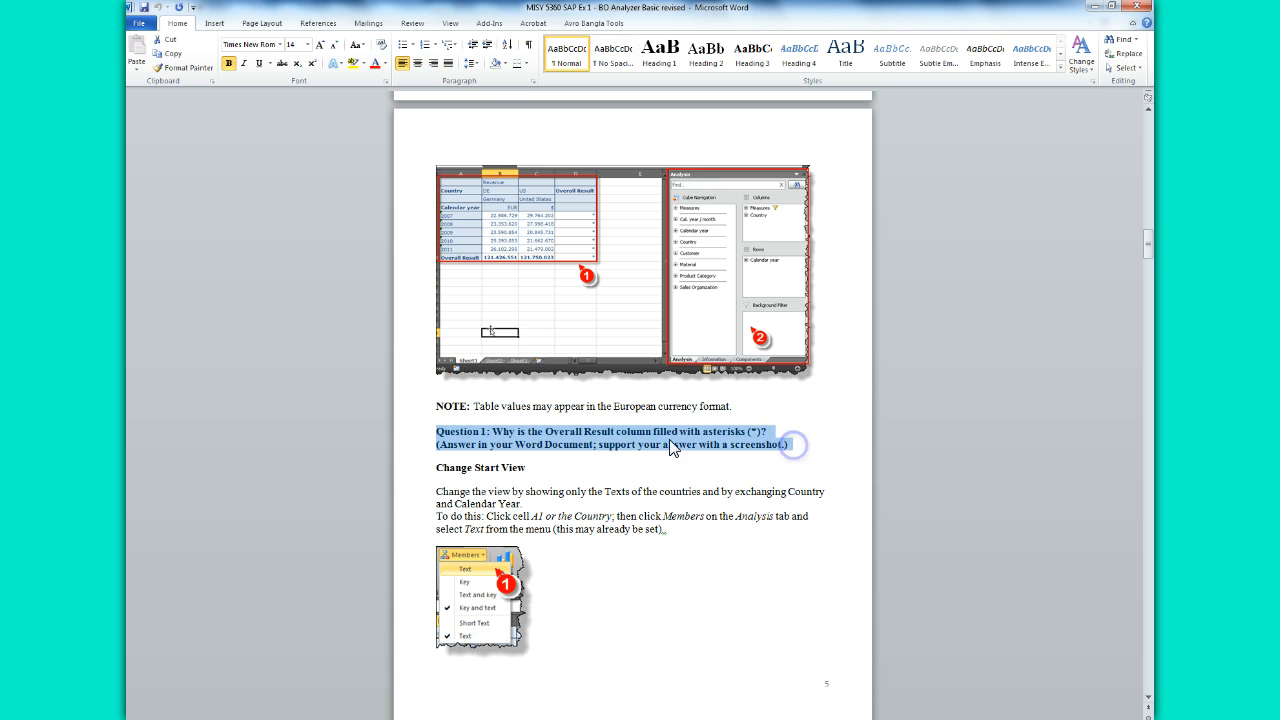
- Copy Question 1's text into the answer document after item 1. and add a new line below
right_click(671, 440)
left_click(697, 466)
left_click(423, 686)
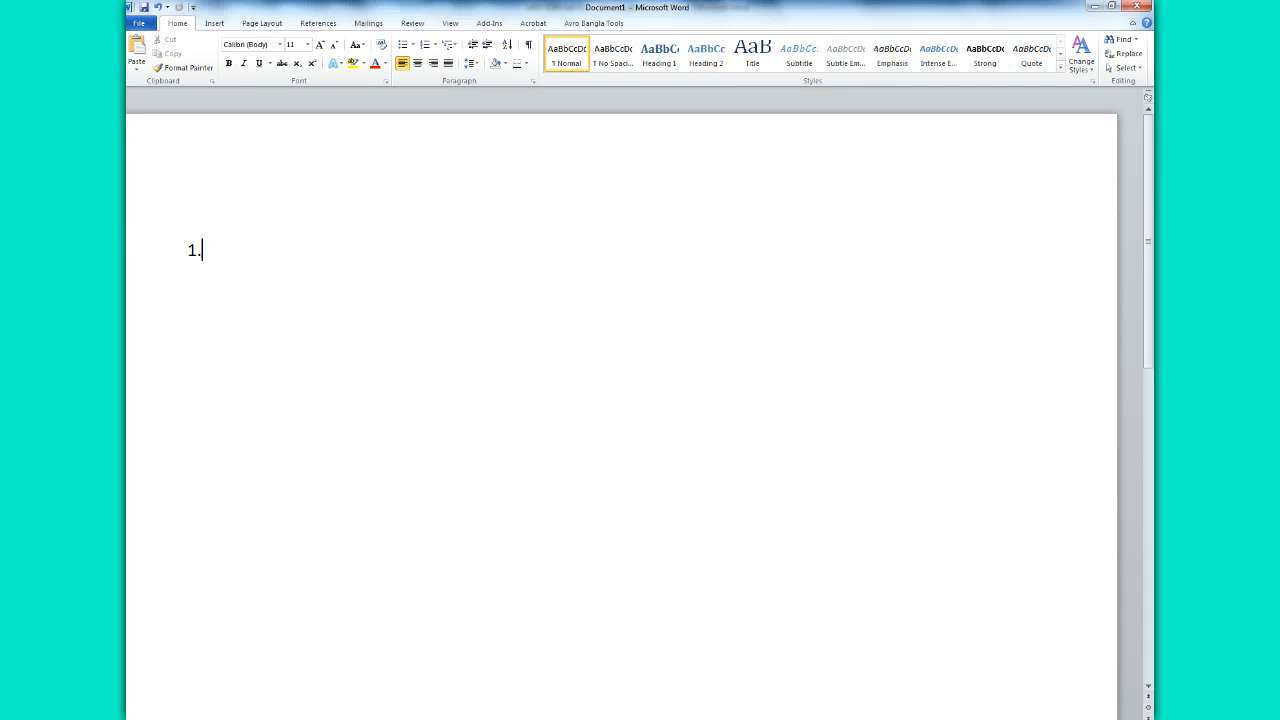
left_click(137, 47)
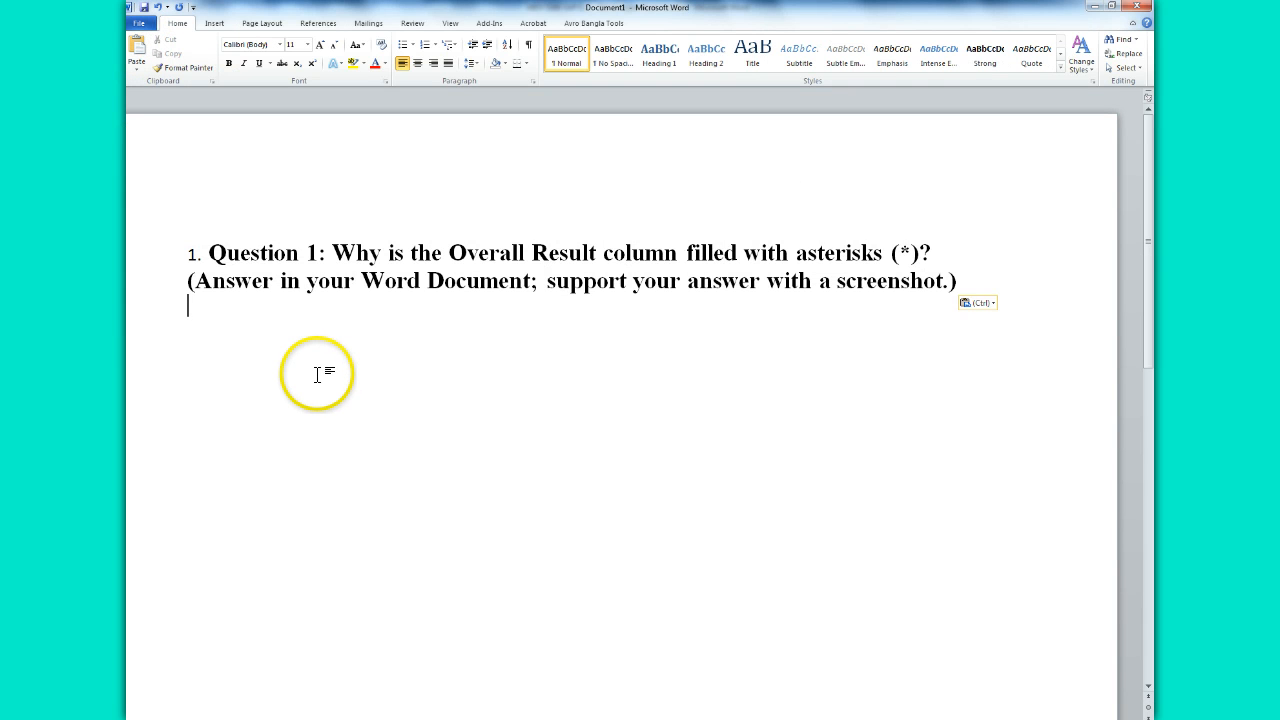
key("Return")
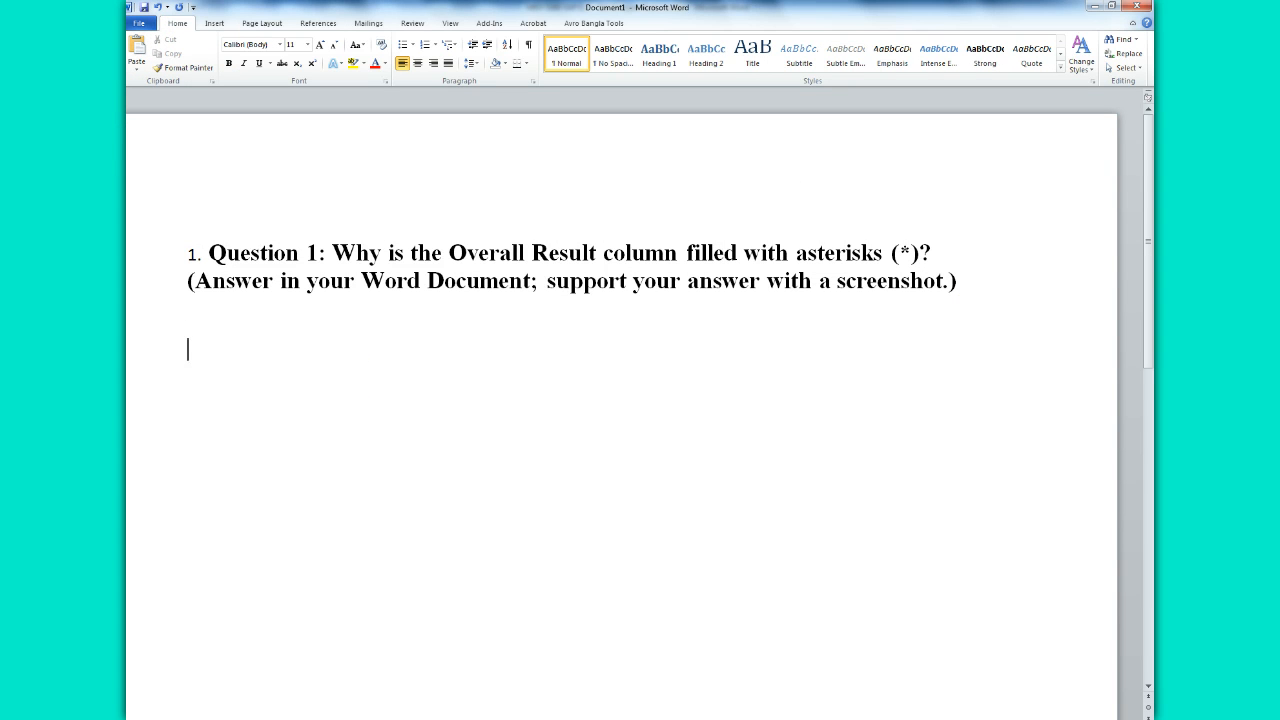
left_click(378, 719)
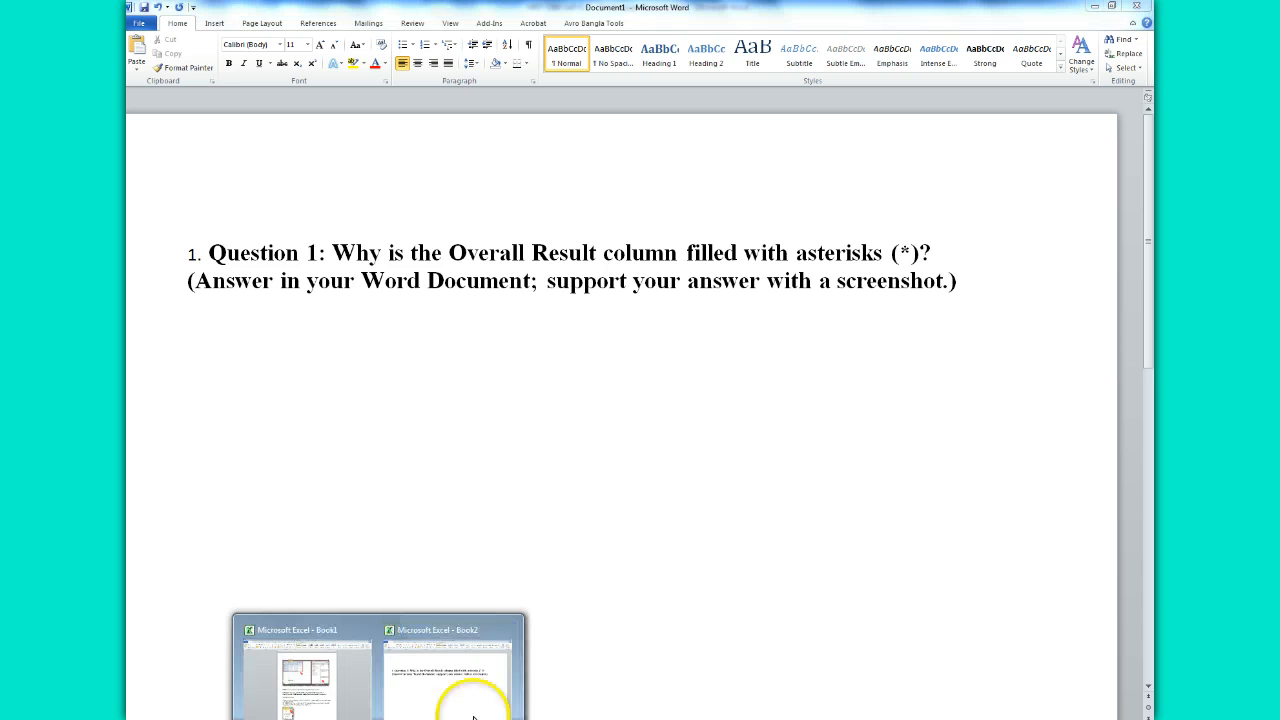
left_click(500, 686)
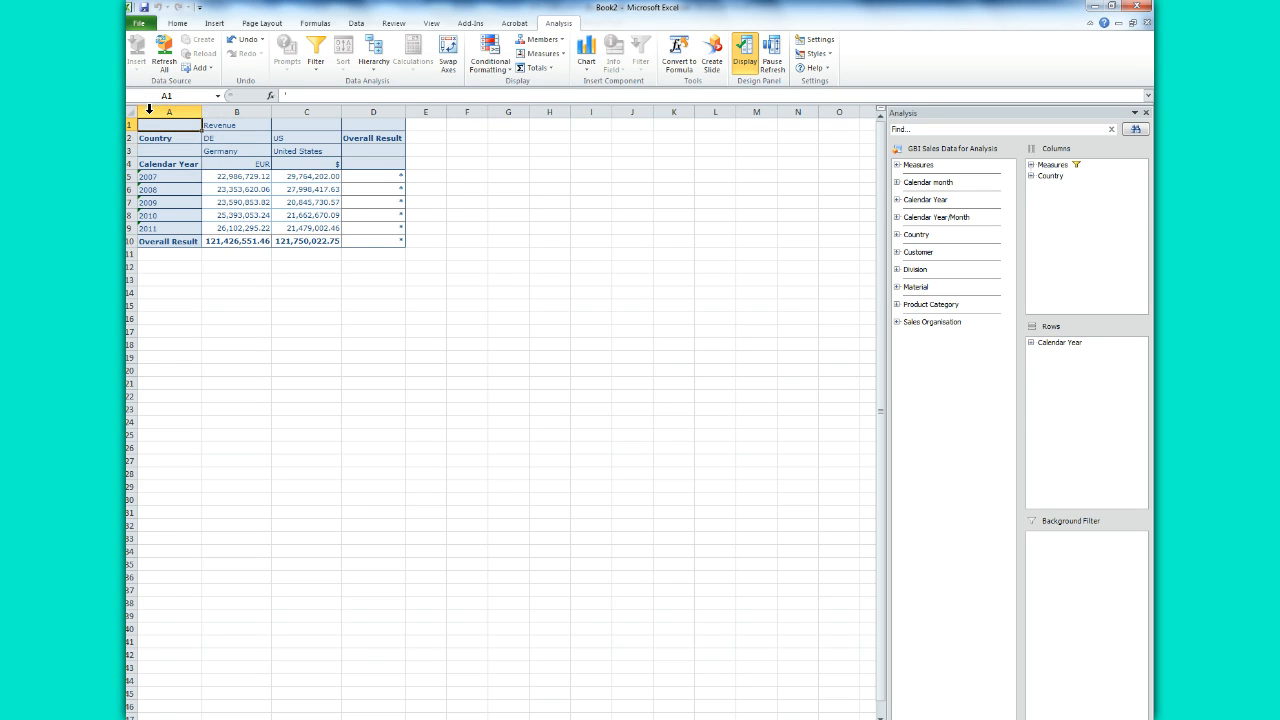
- Paste the Excel crosstab screenshot into the answer document under Question 1
left_click(410, 716)
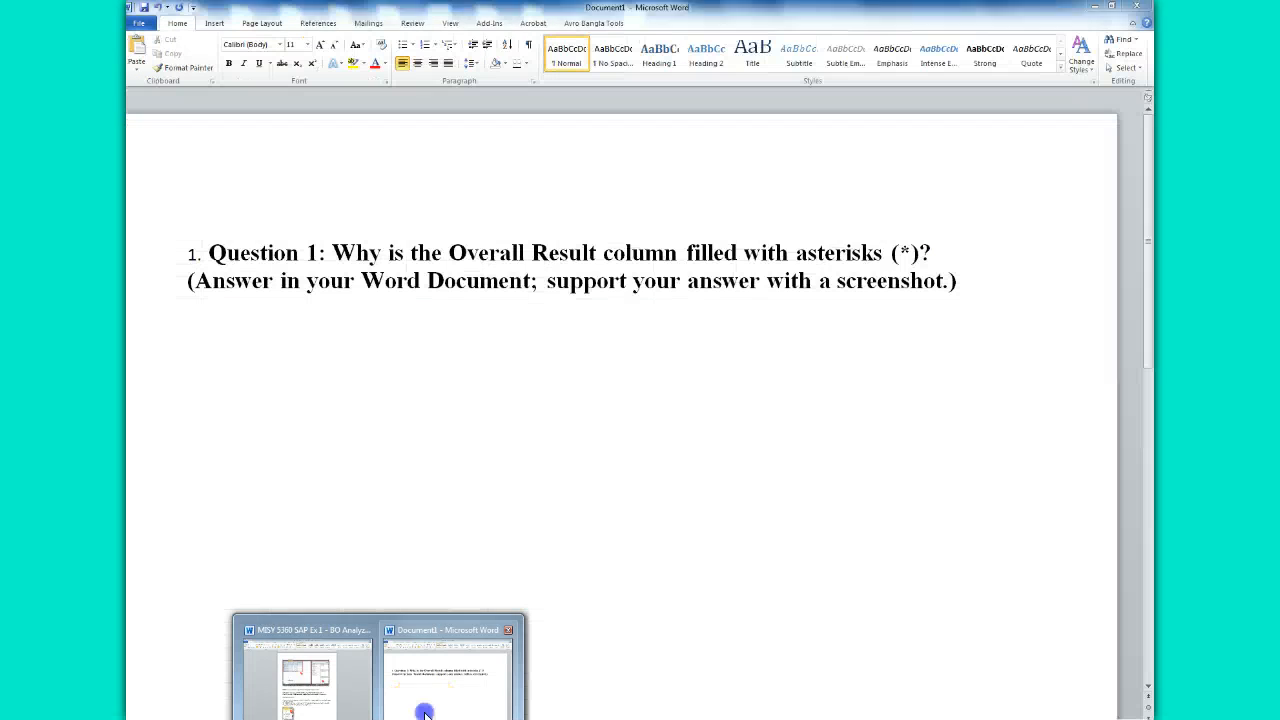
left_click(423, 709)
left_click(320, 363)
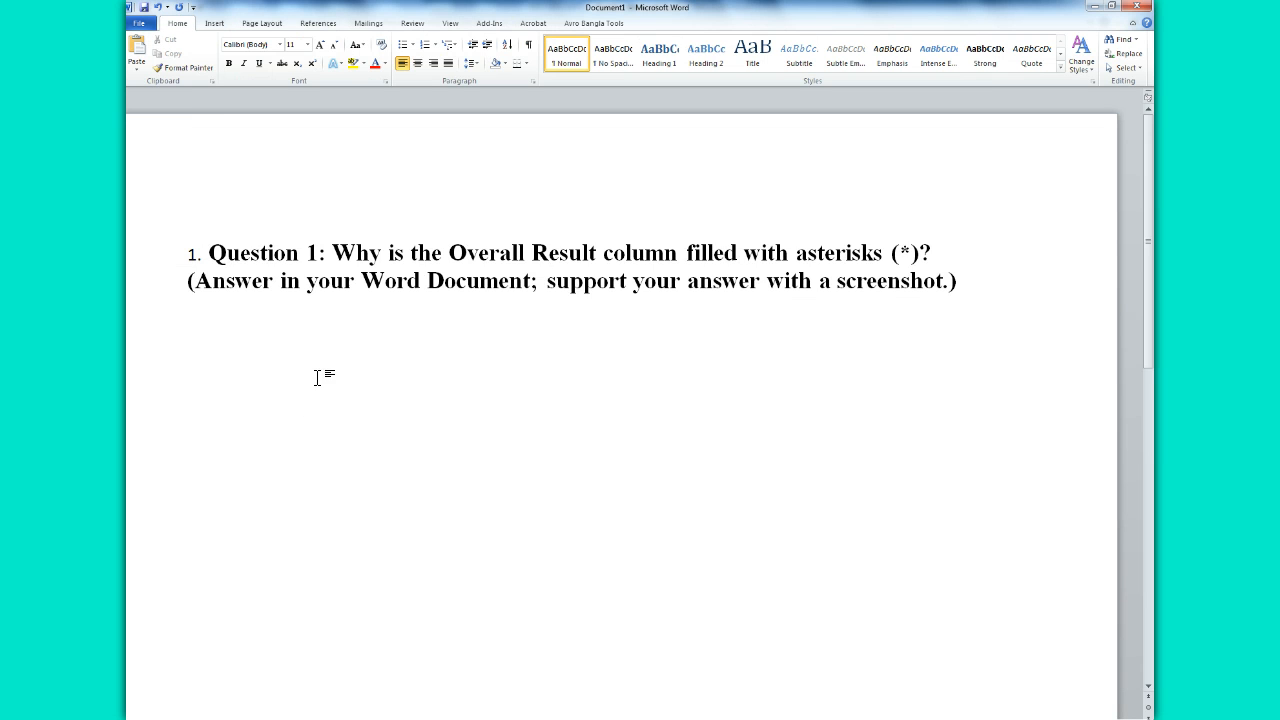
key("ctrl+v")
left_click(302, 425)
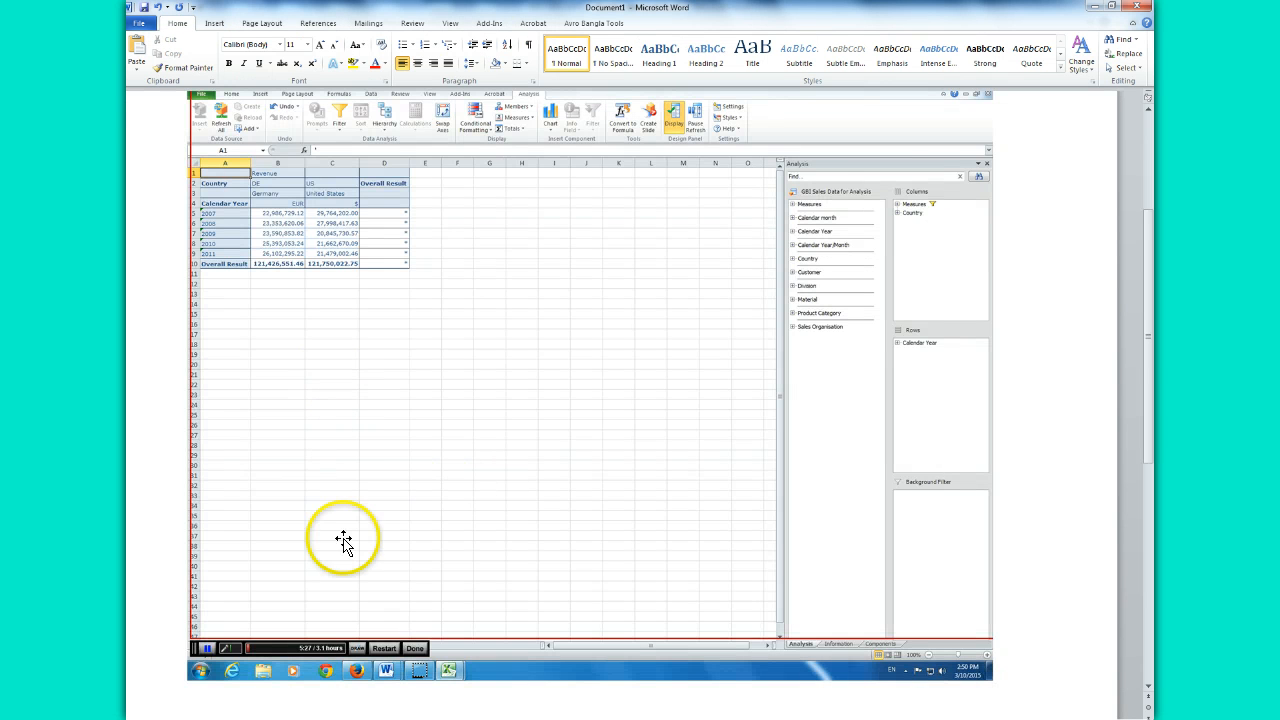
left_click(221, 695)
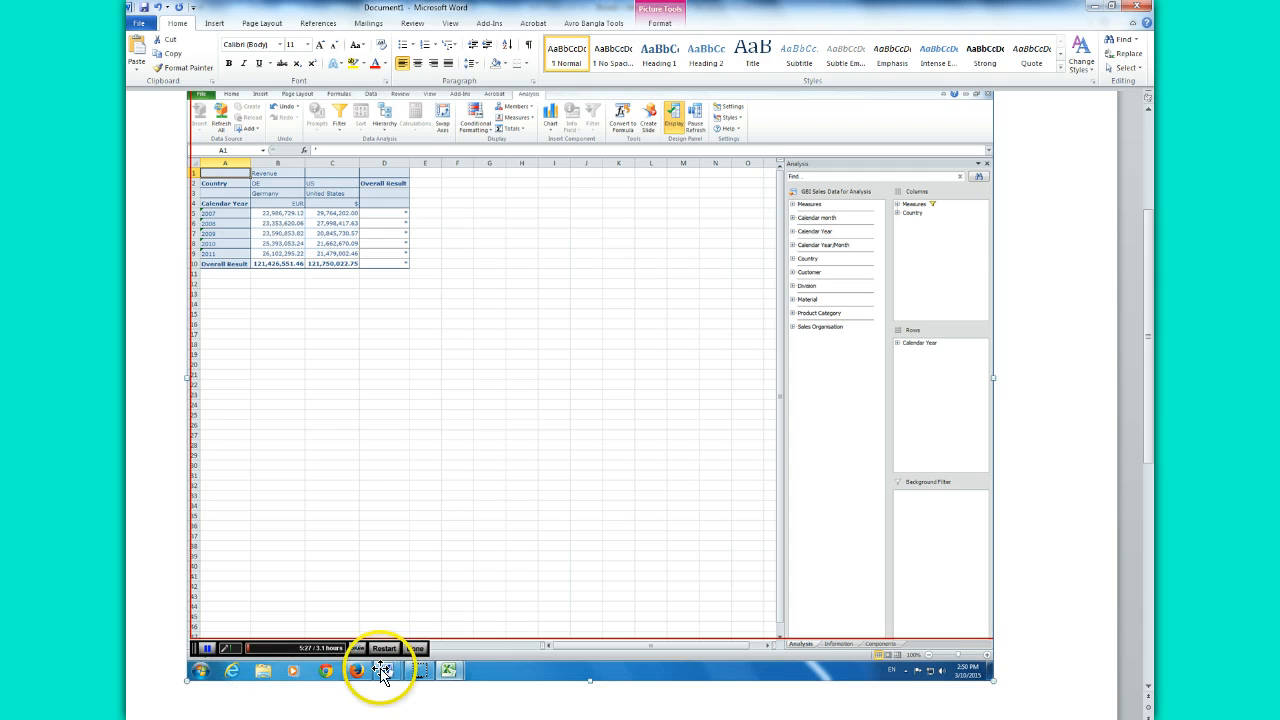
- Answer Question 1 with 'different currency units.' below the screenshot
key("Return")
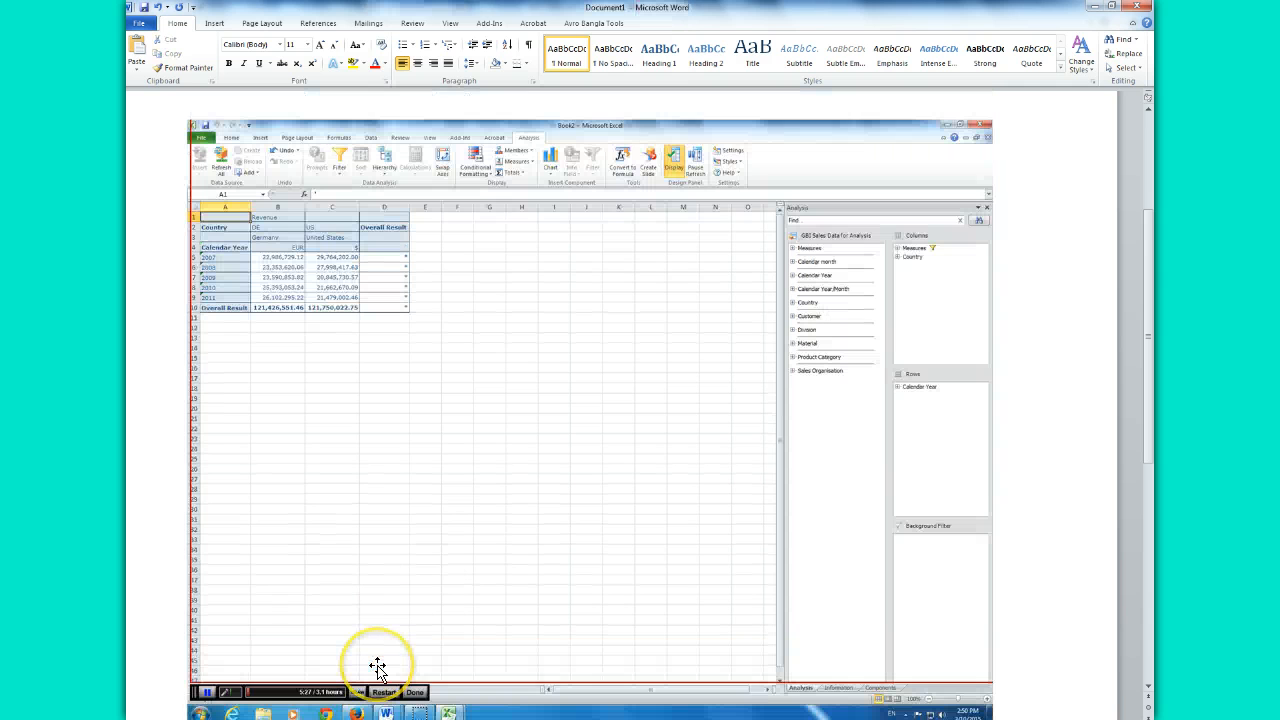
left_click_drag(1149, 274, 1147, 398)
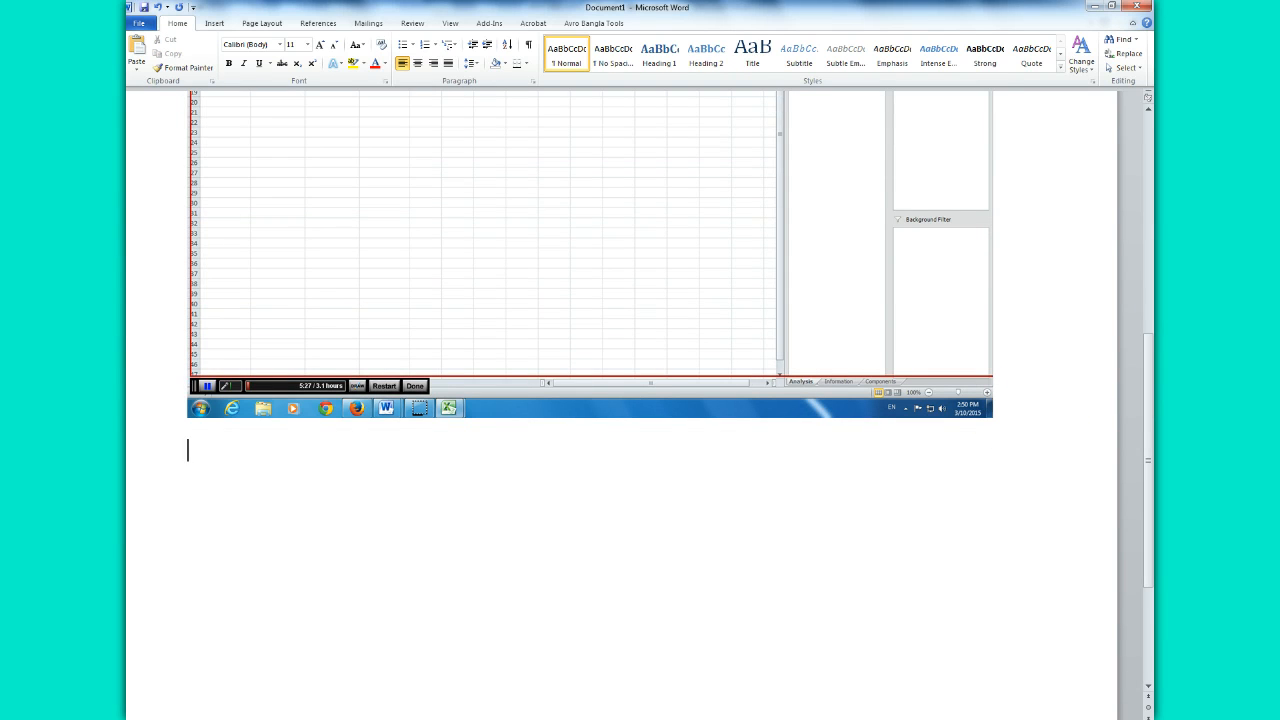
type("different currency units")
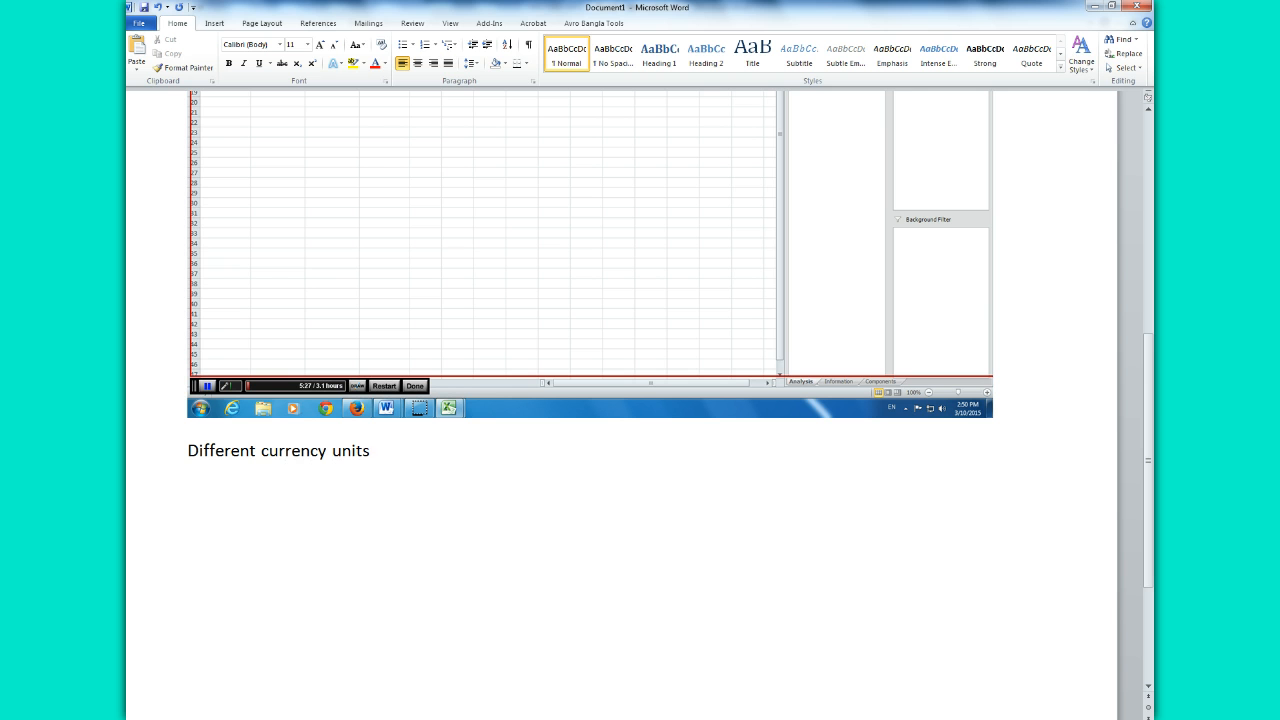
type(".")
key("Return")
left_click(529, 694)
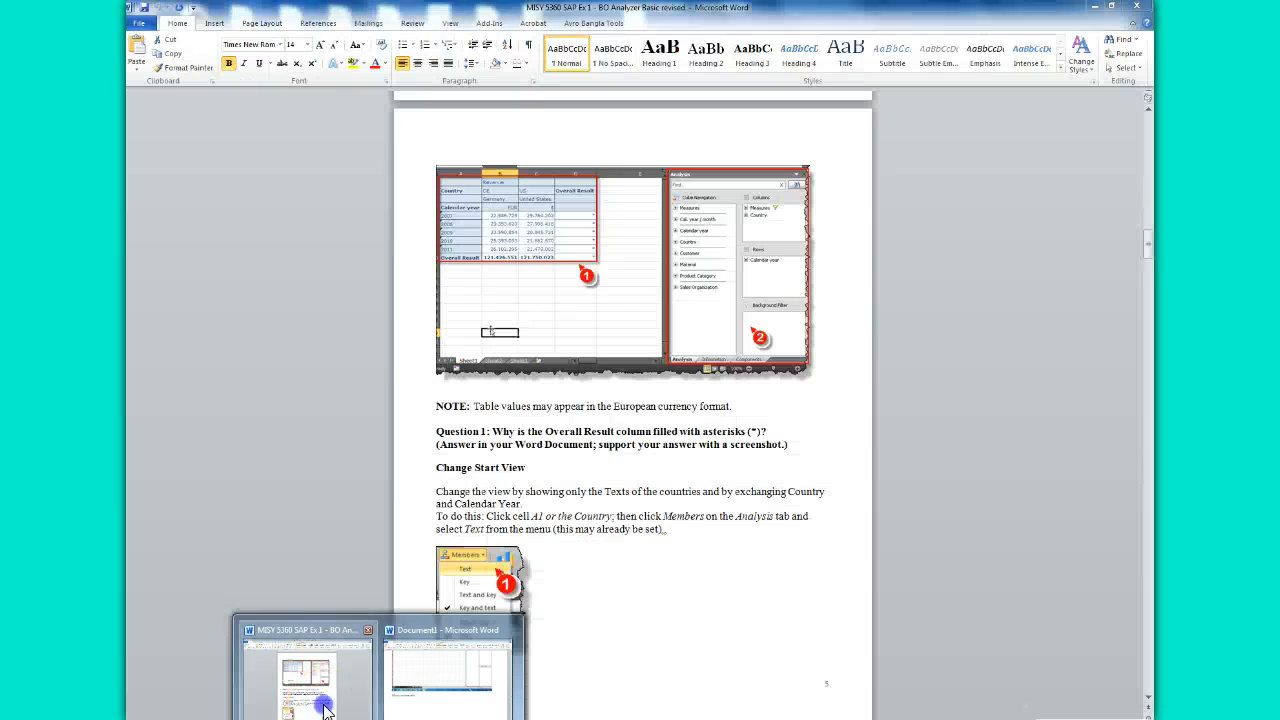
left_click(323, 697)
mouse_move(1153, 249)
left_mouse_down()
mouse_move(1153, 283)
mouse_move(1153, 261)
left_mouse_up()
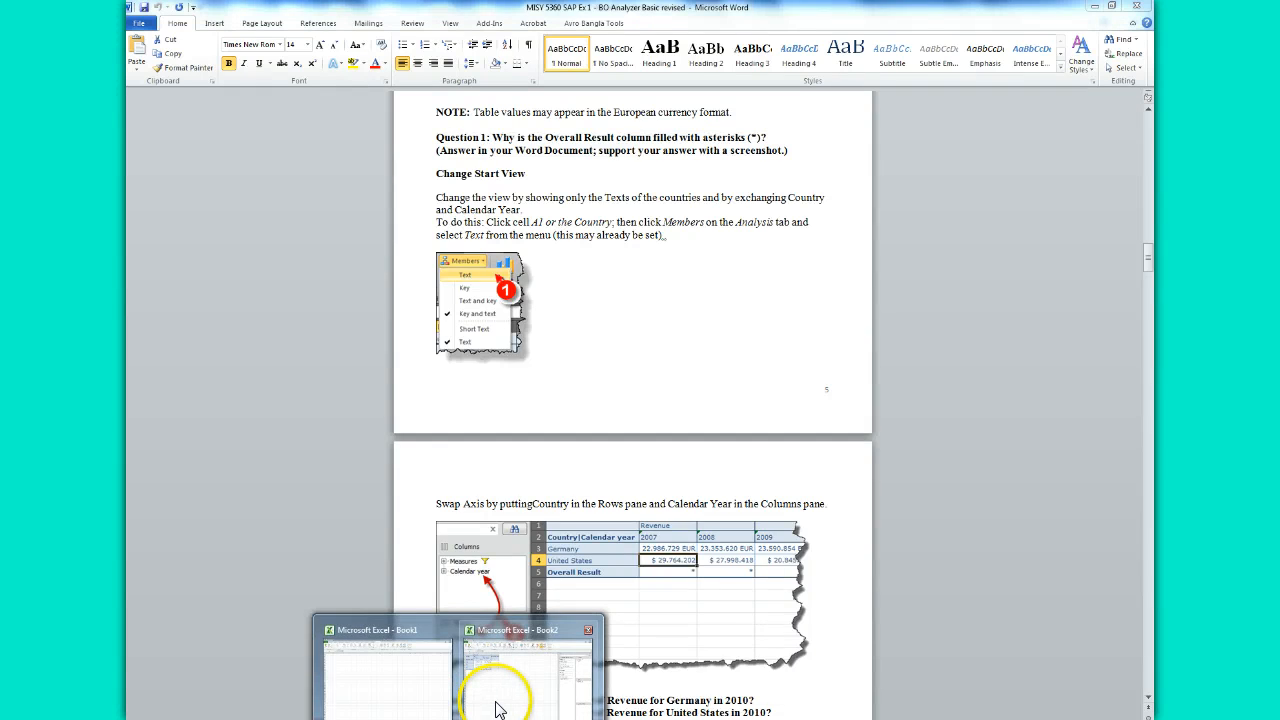
left_click(500, 695)
left_click(162, 140)
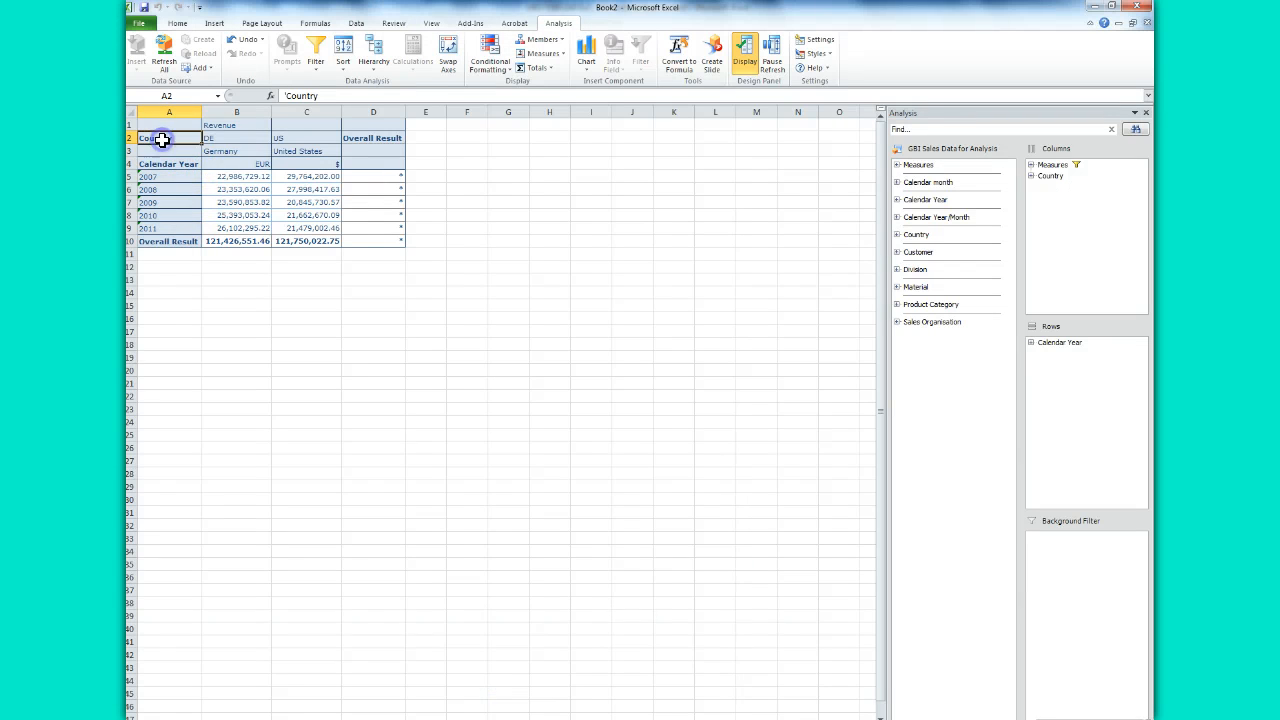
- Set the Country axis to show member text only, without keys
right_click(162, 140)
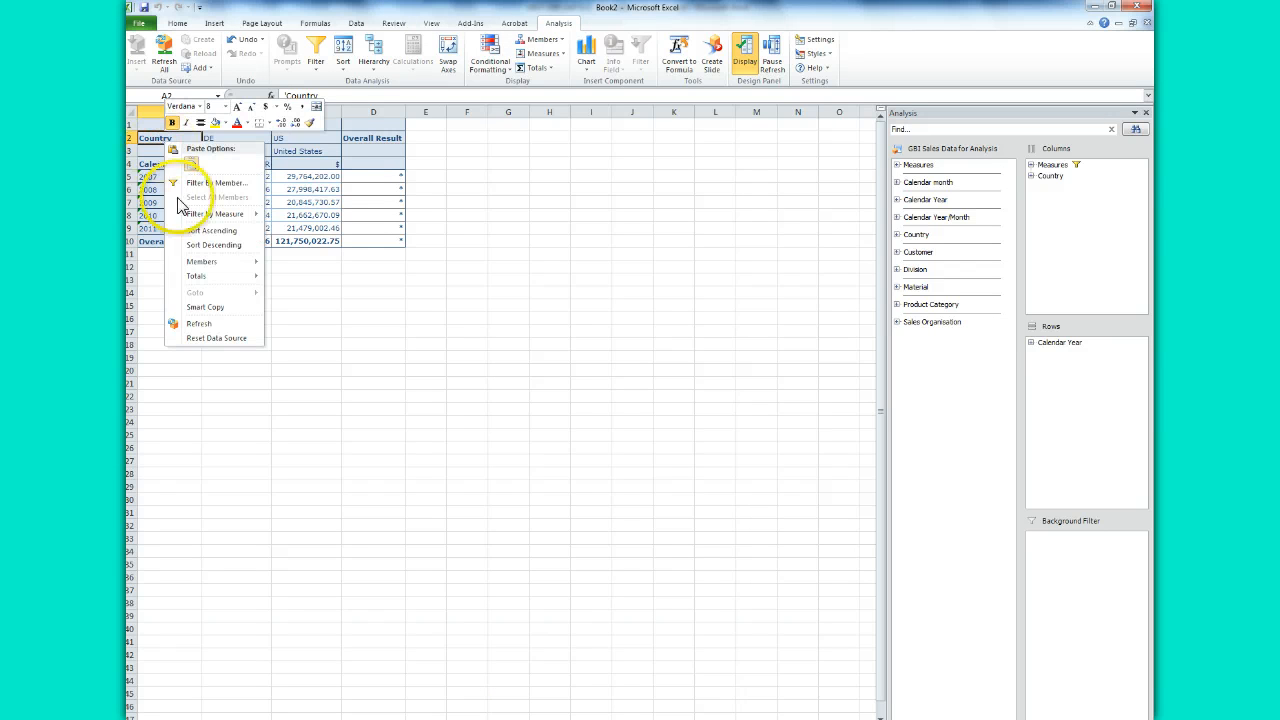
mouse_move(205, 265)
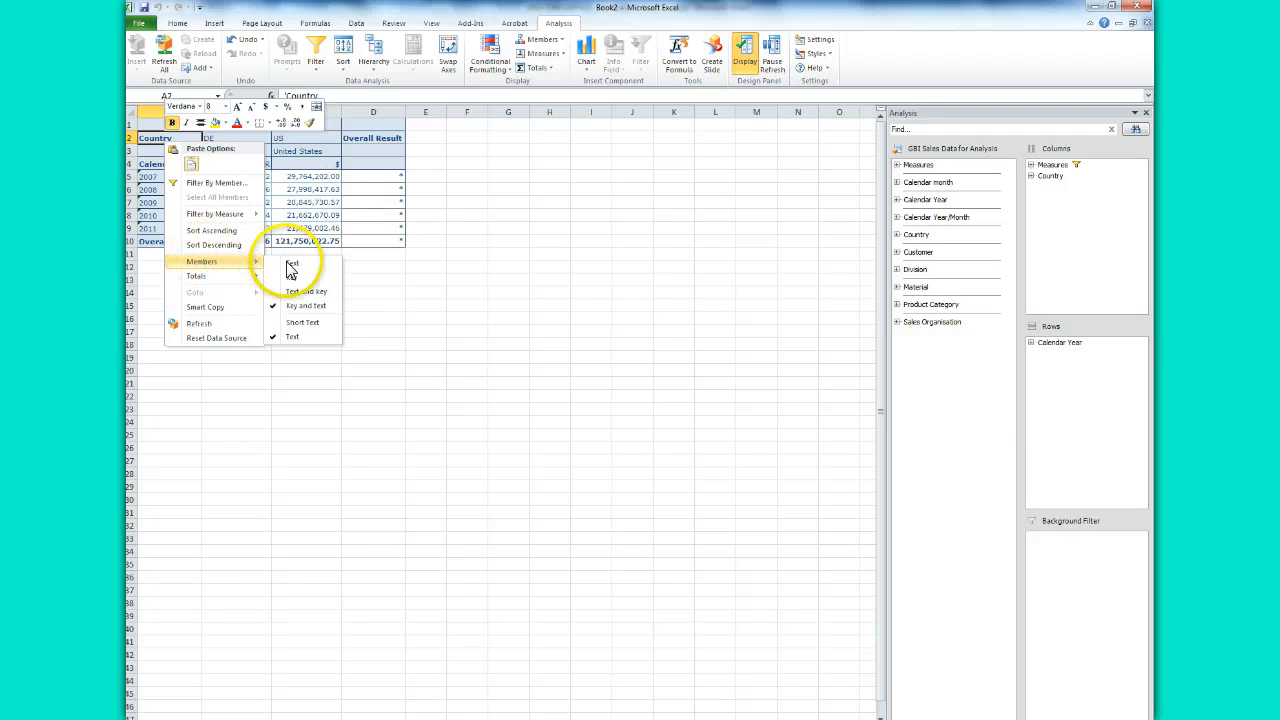
left_click(289, 265)
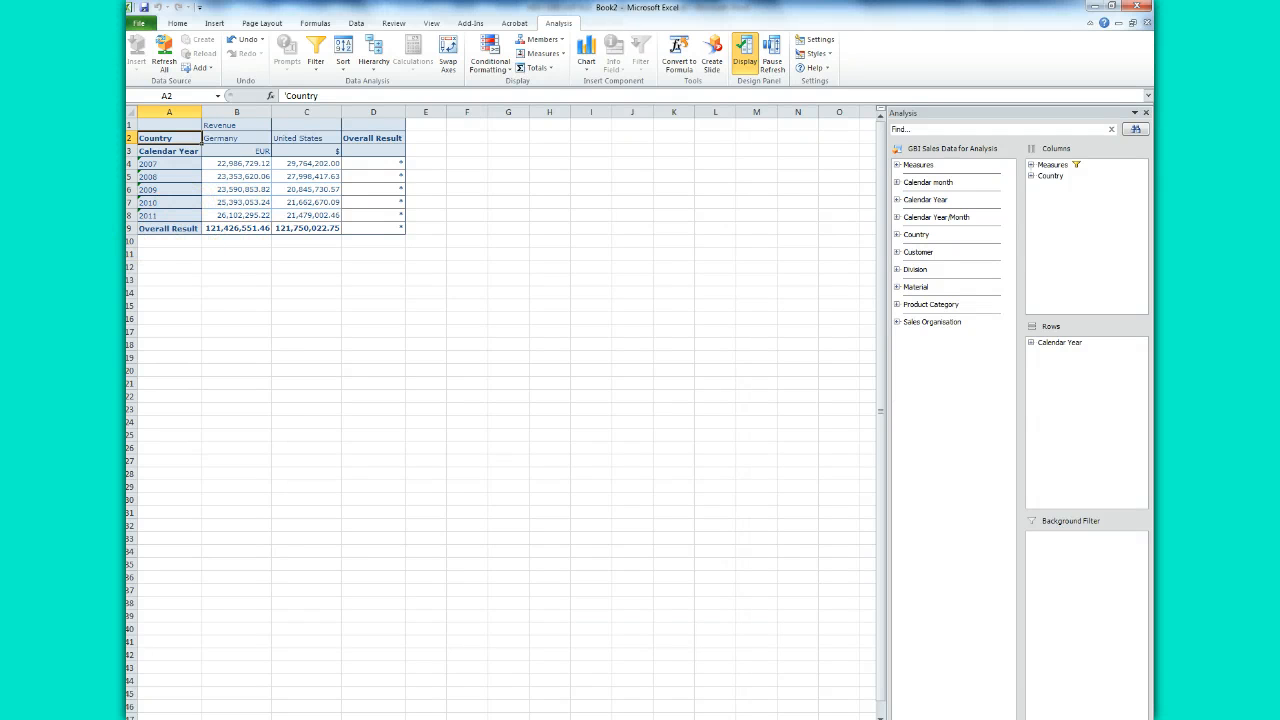
- Move Calendar Year from Rows to Columns and Country from Columns to Rows
right_click(154, 139)
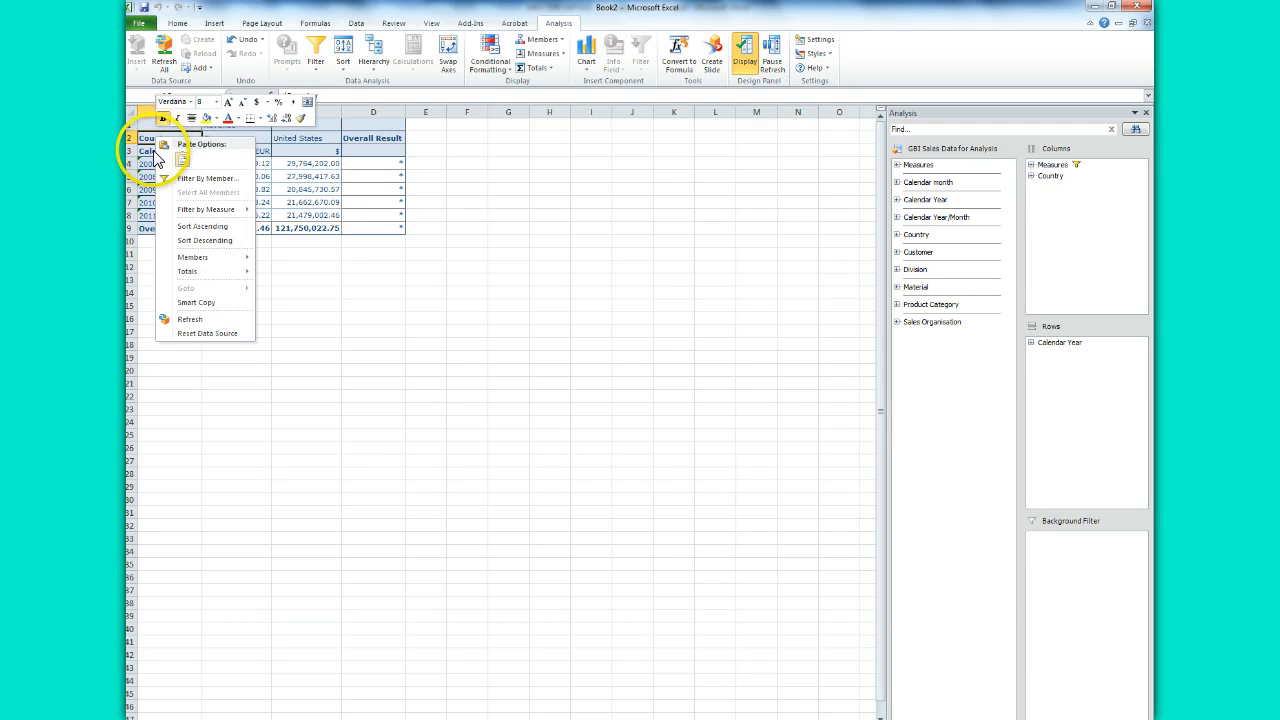
left_click(177, 150)
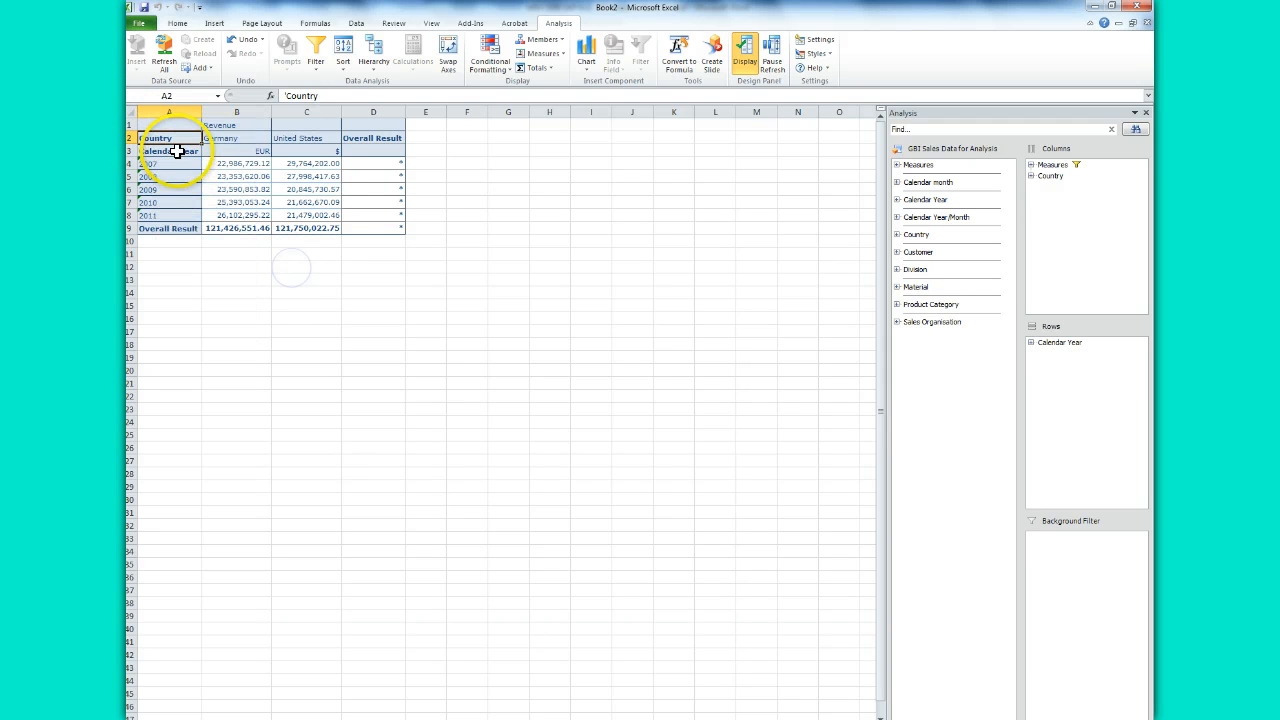
right_click(180, 156)
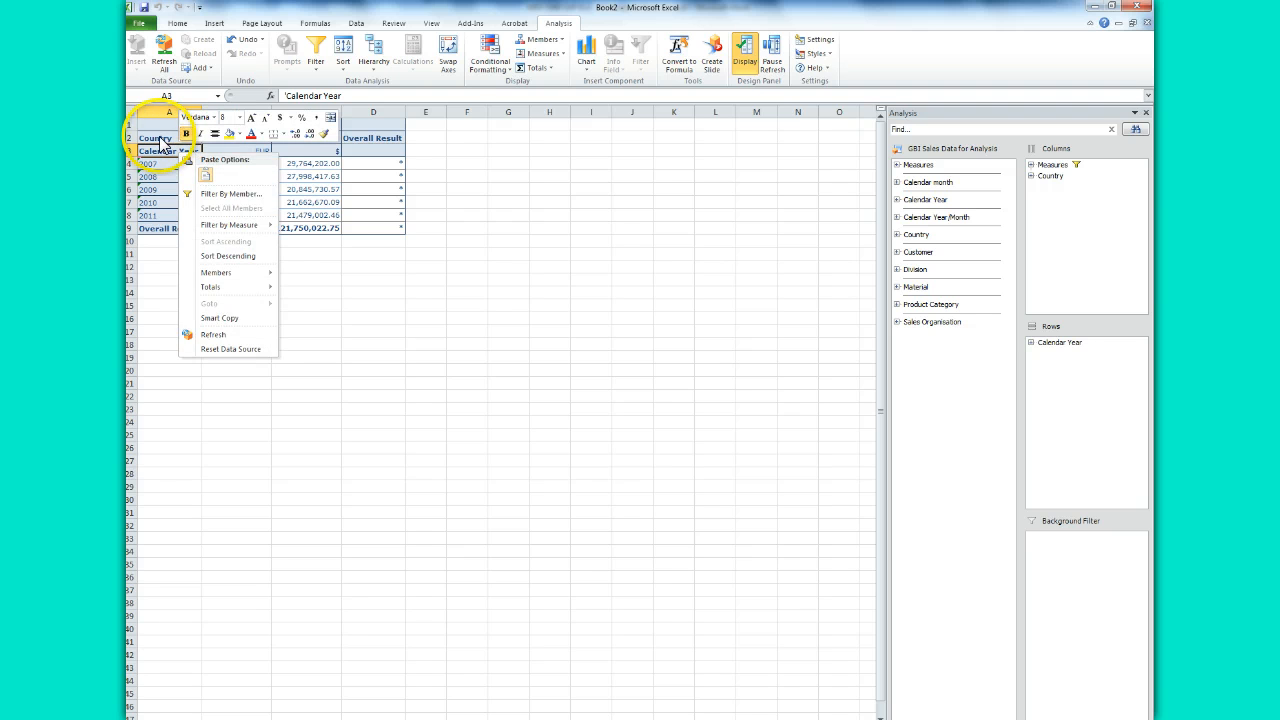
left_click(160, 139)
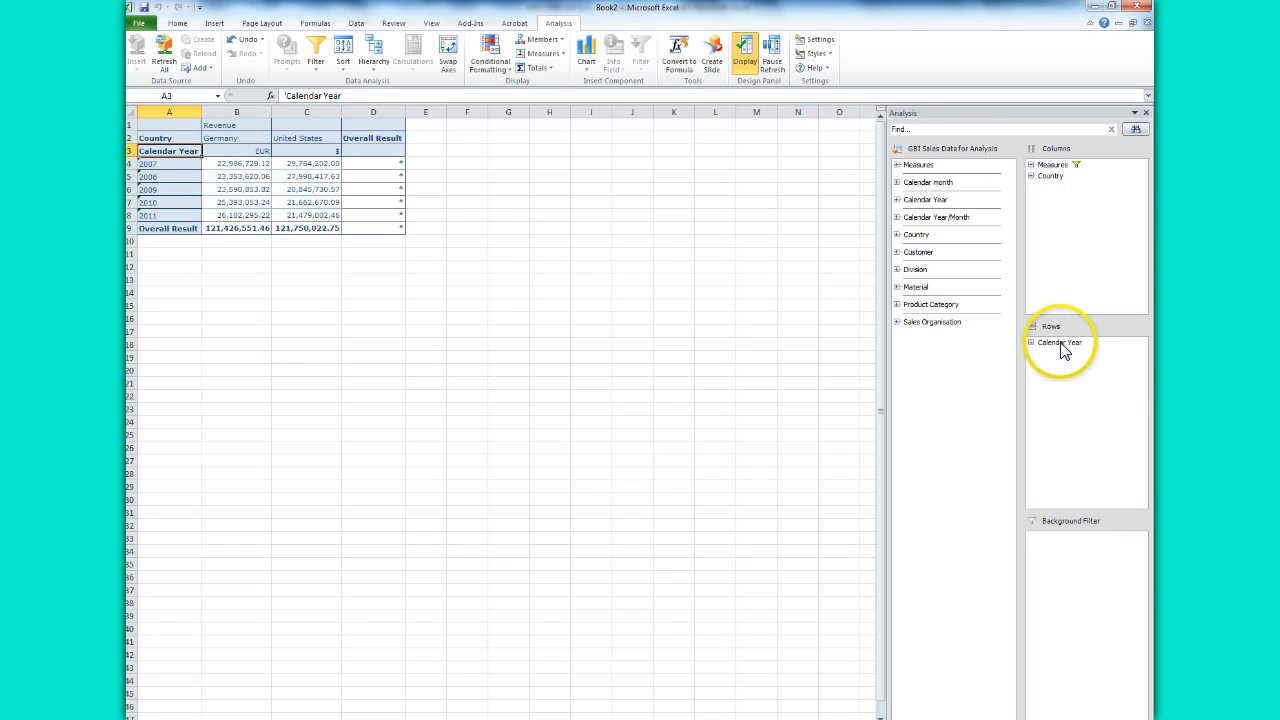
left_click_drag(1058, 342, 1070, 203)
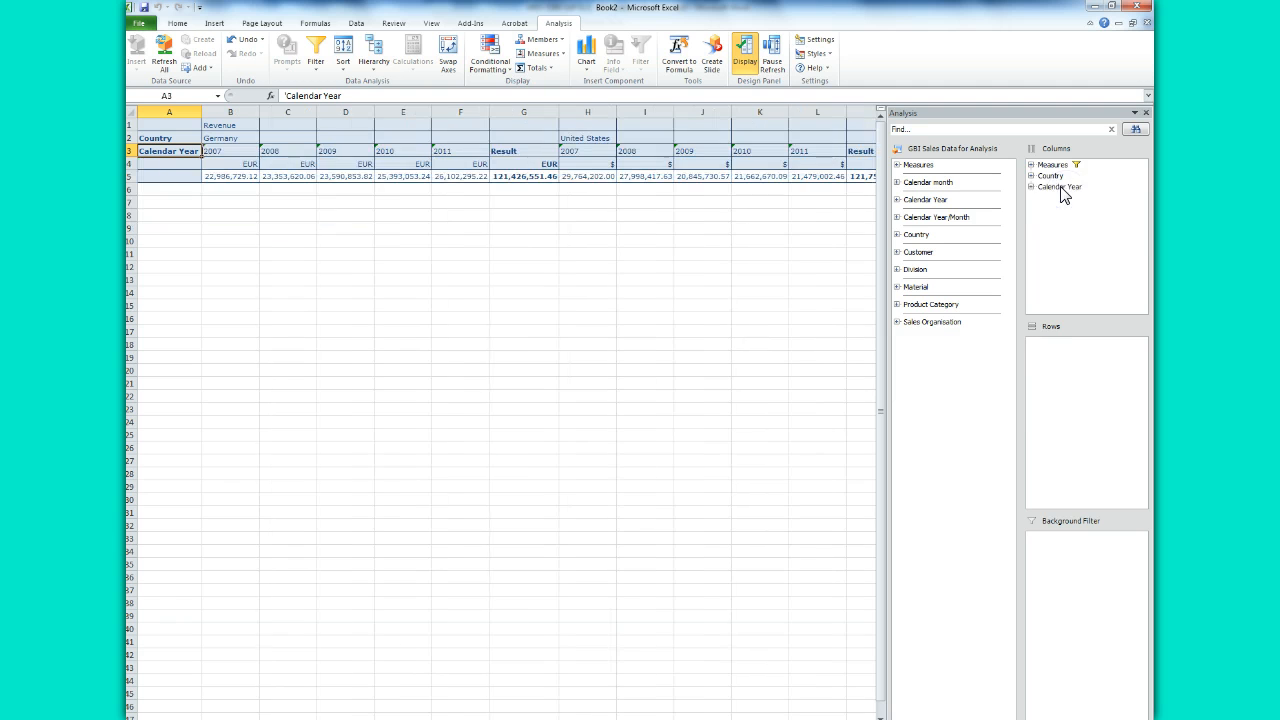
left_click_drag(1049, 177, 1078, 348)
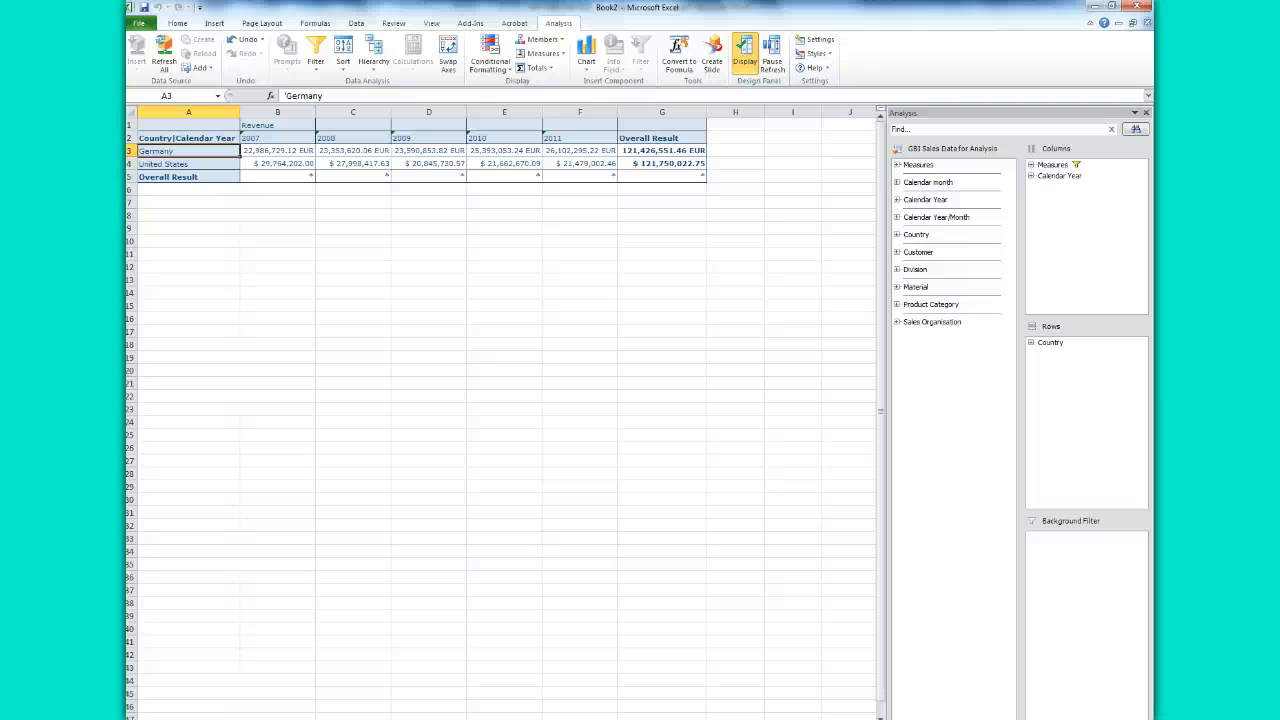
- Check Germany's 2010 revenue in cell E3, then go back to the Word answer document
left_click(505, 150)
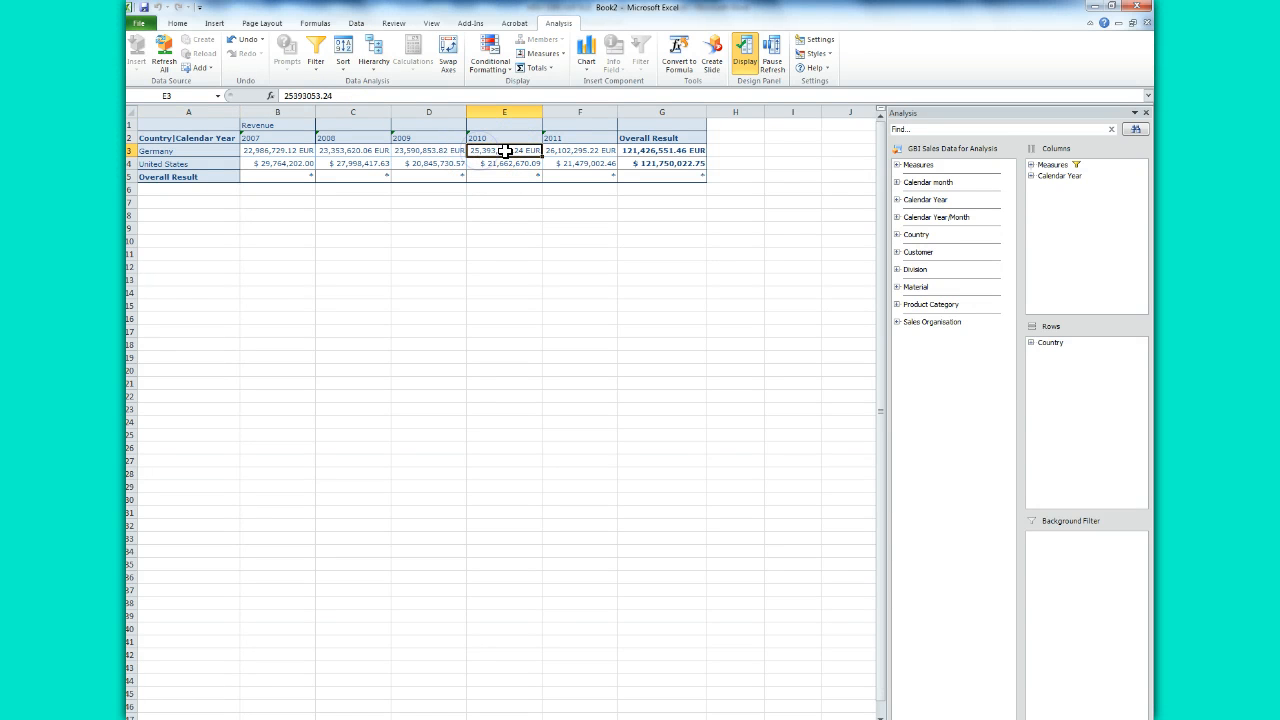
right_click(506, 152)
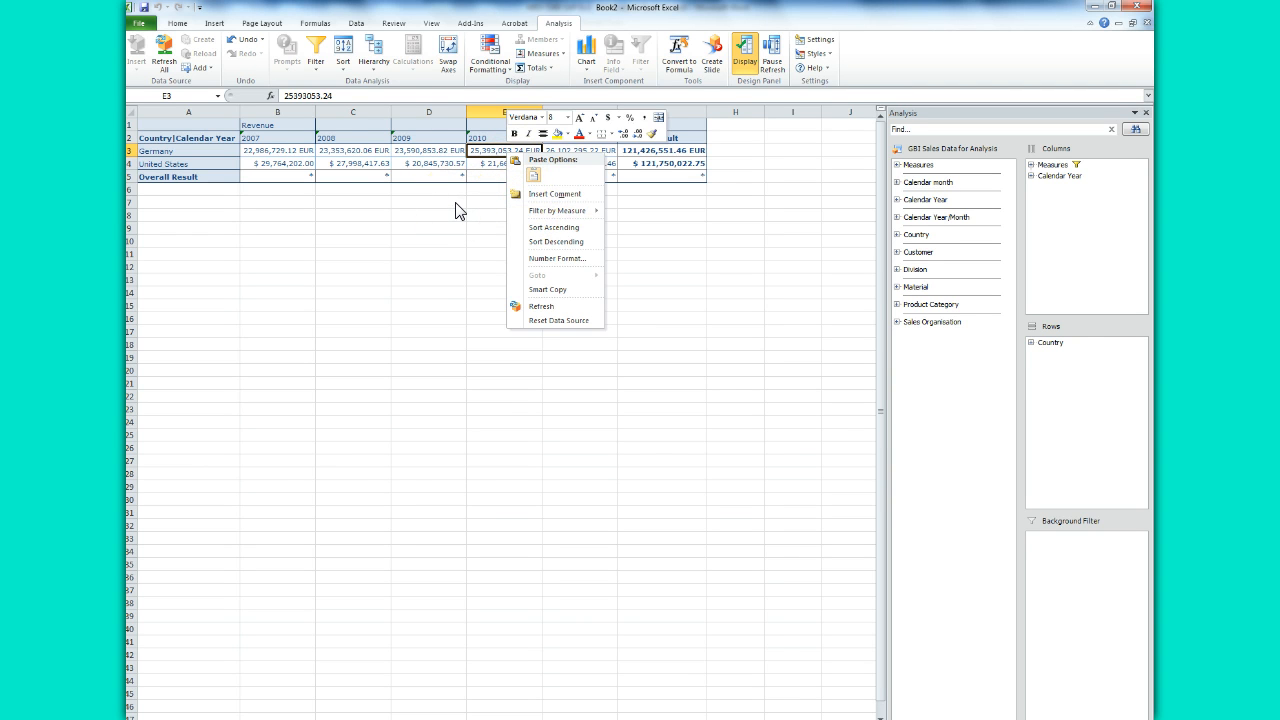
key("Escape")
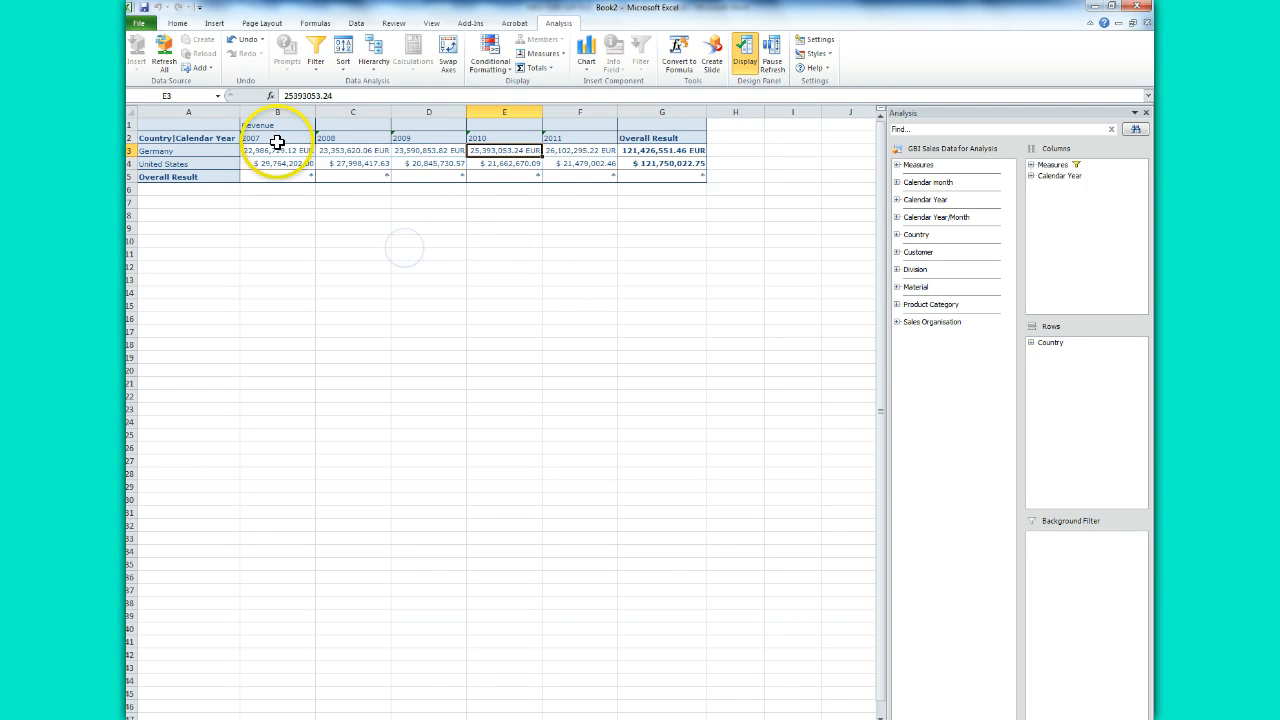
mouse_move(150, 103)
left_mouse_down()
mouse_move(623, 158)
mouse_move(351, 135)
mouse_move(172, 98)
left_mouse_up()
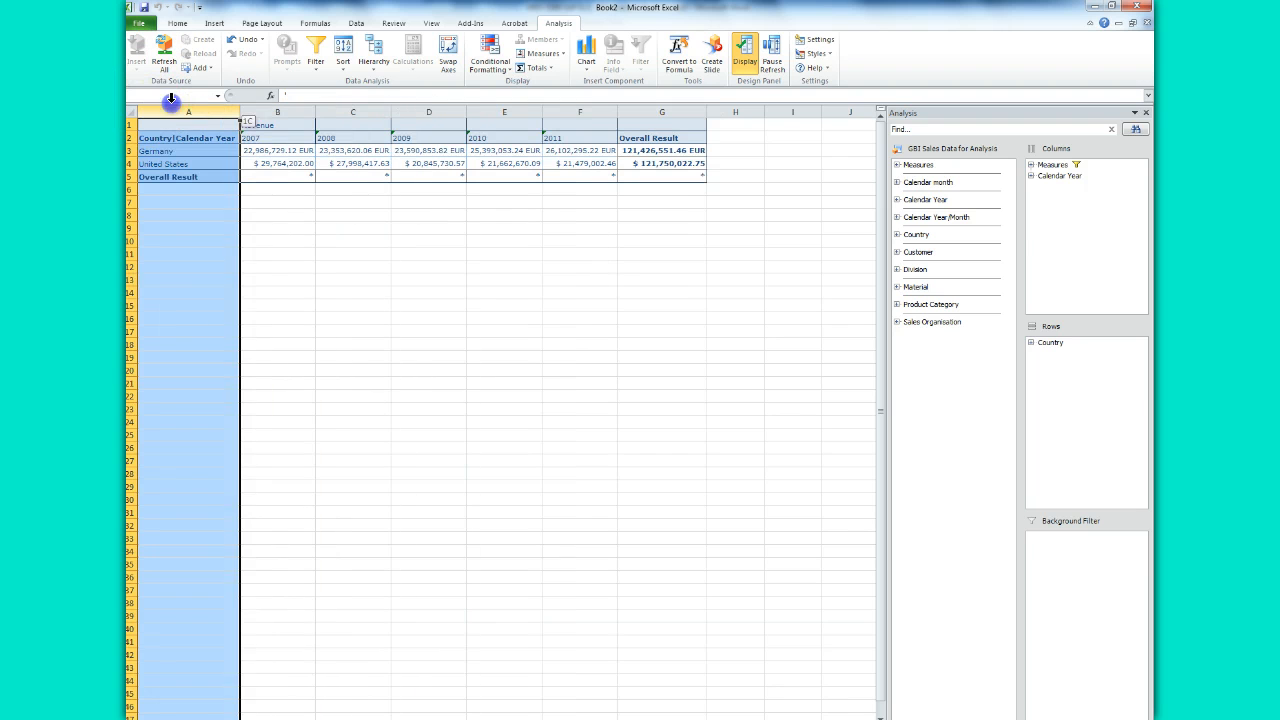
left_click(337, 223)
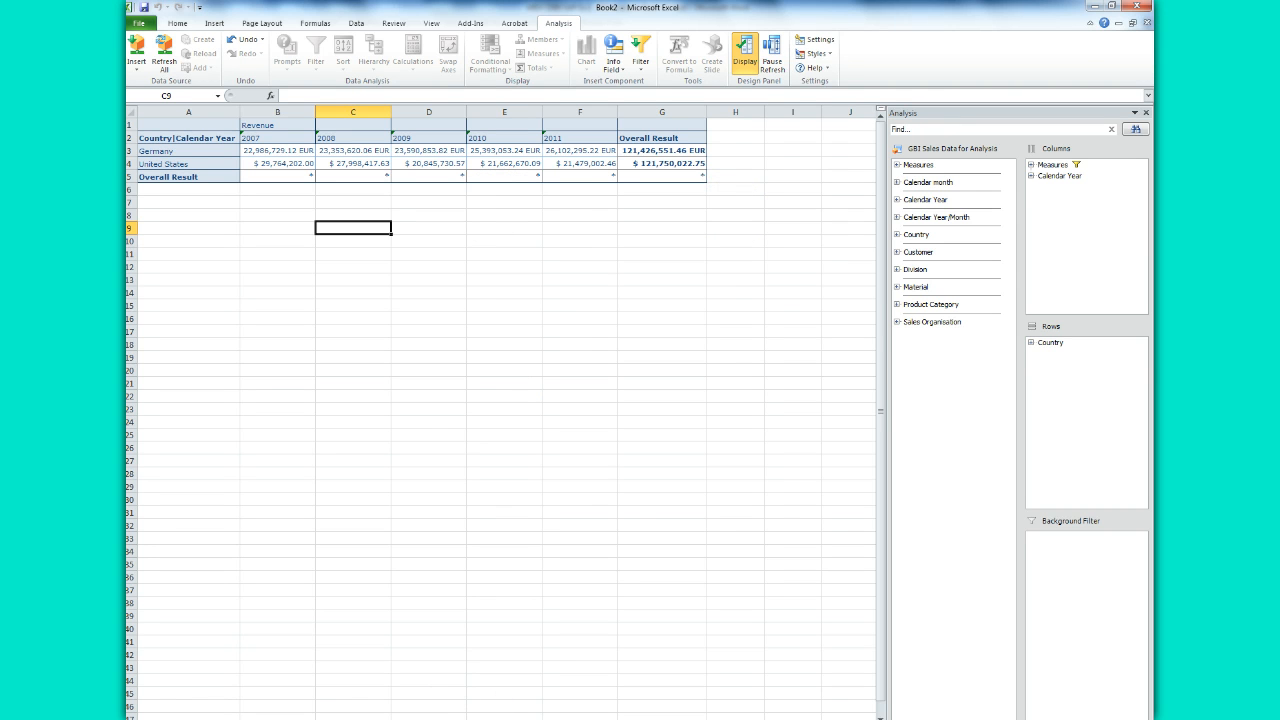
left_click(409, 694)
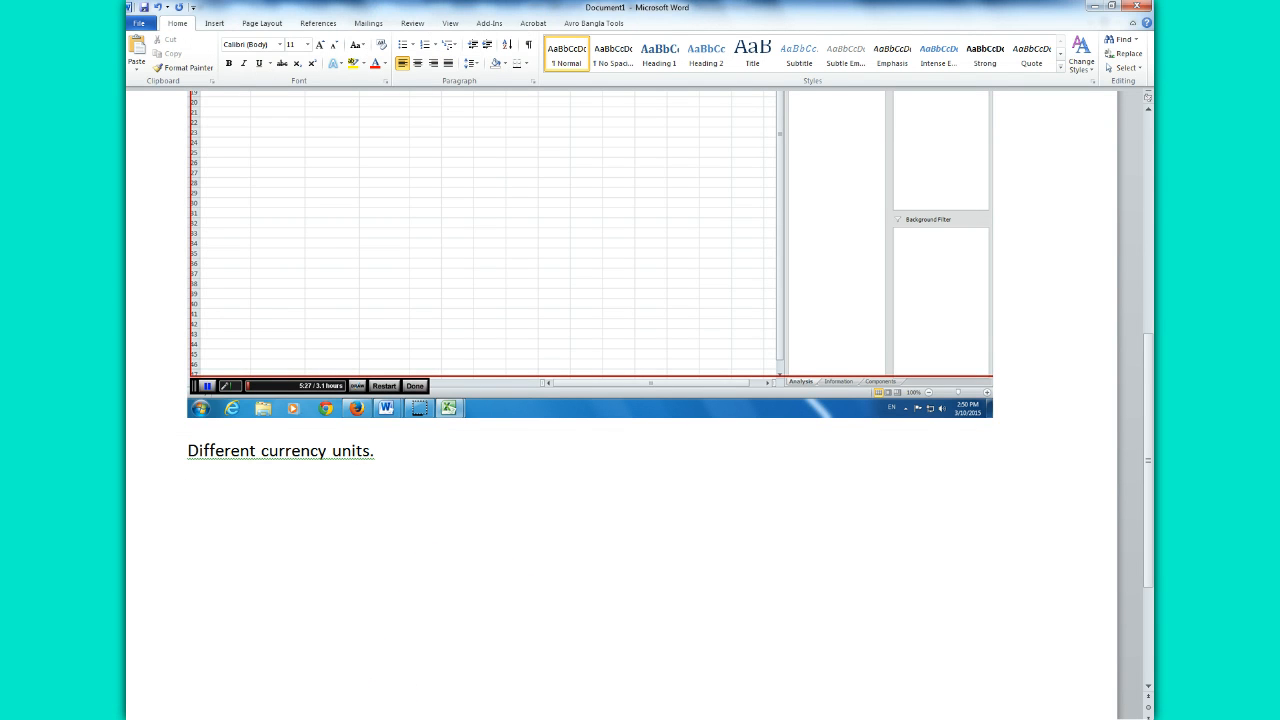
- Copy the Question 2A and 2B lines from the instructions into the answer document
left_click(340, 700)
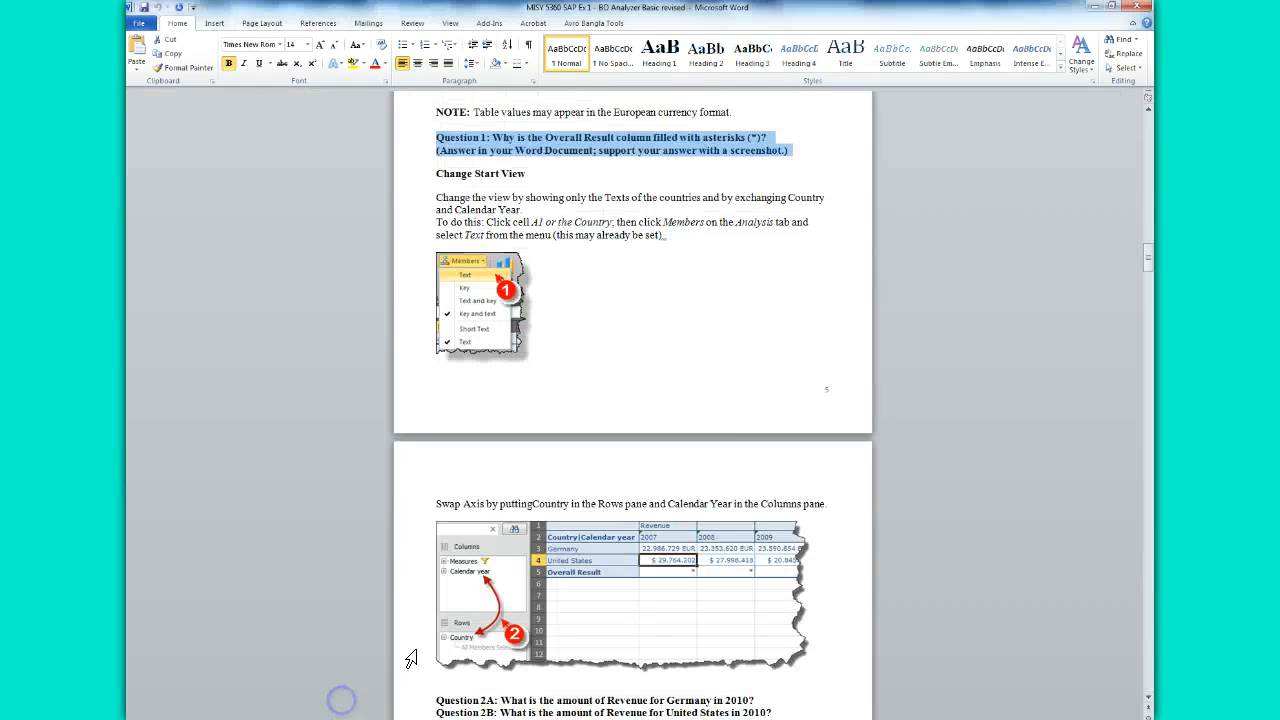
left_click_drag(1153, 252, 1153, 277)
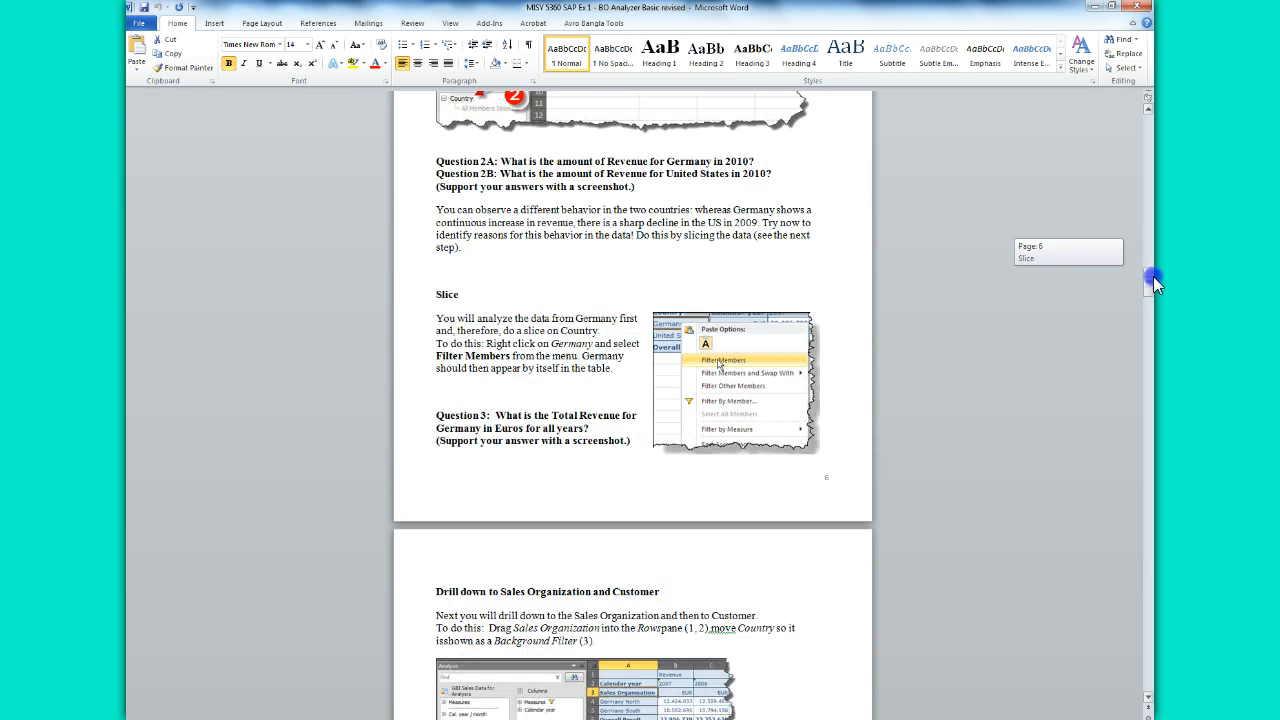
left_click_drag(434, 160, 583, 180)
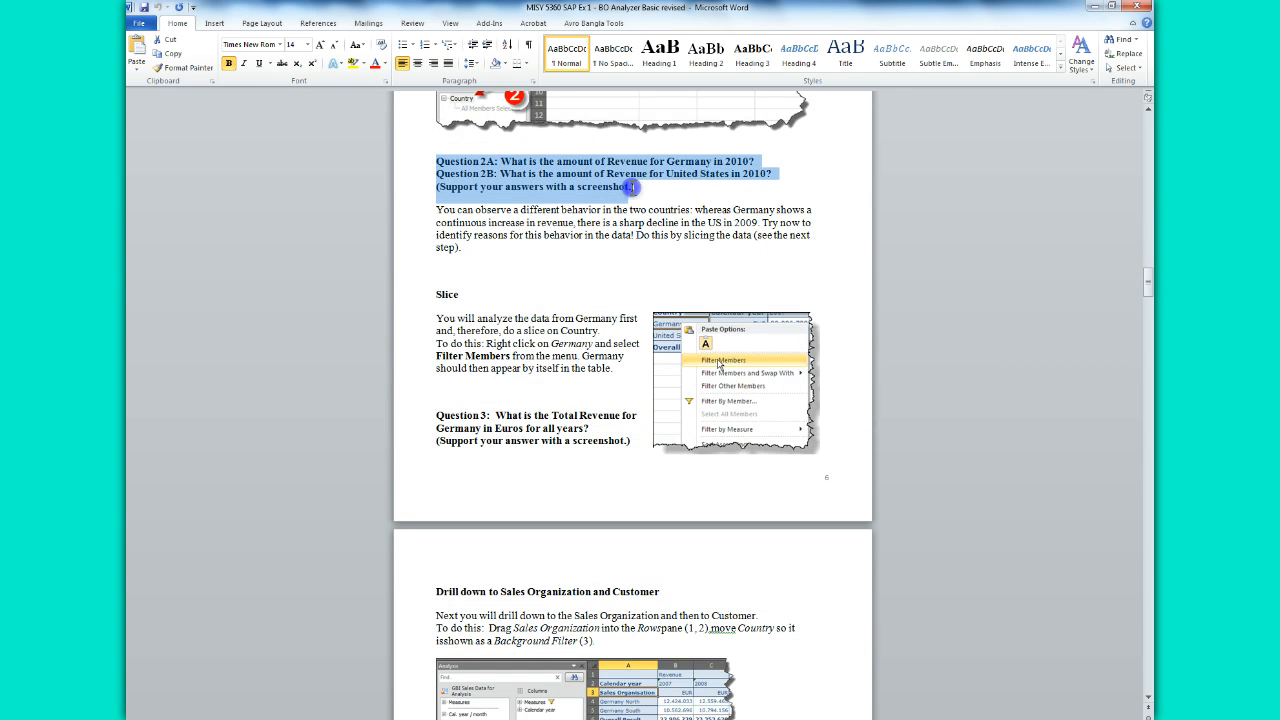
left_click(170, 53)
left_click(405, 703)
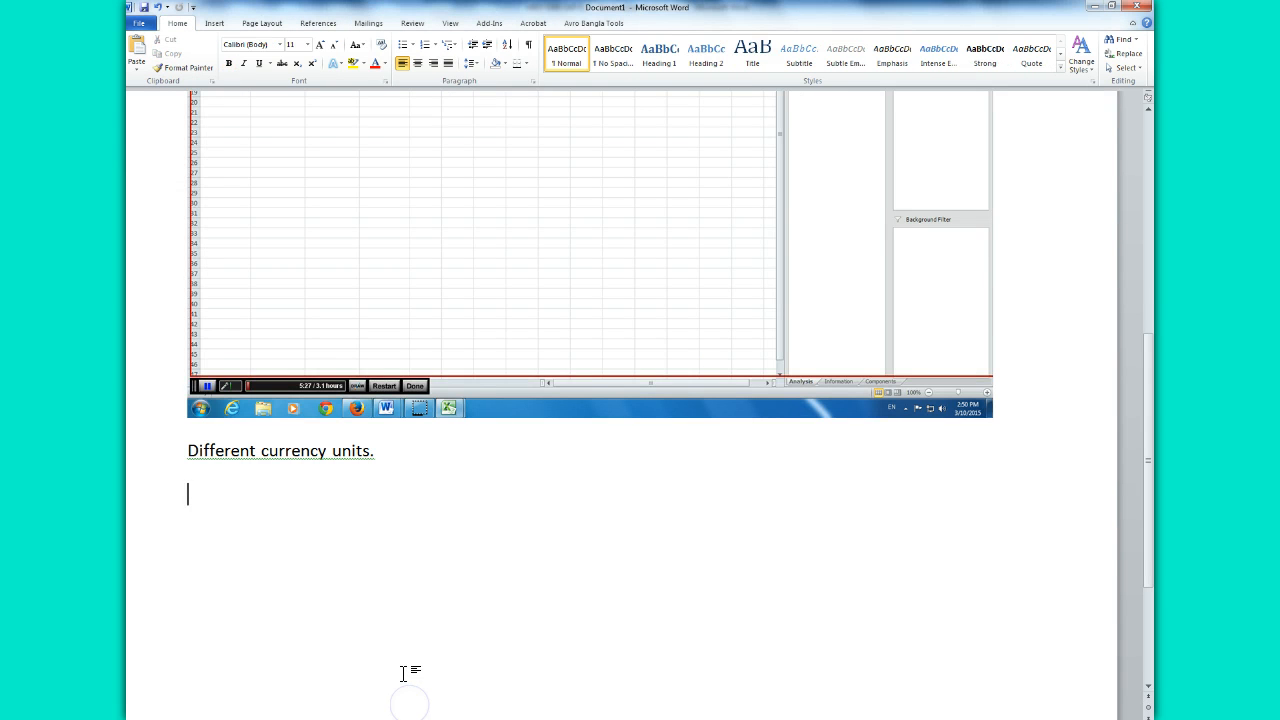
key("ctrl+v")
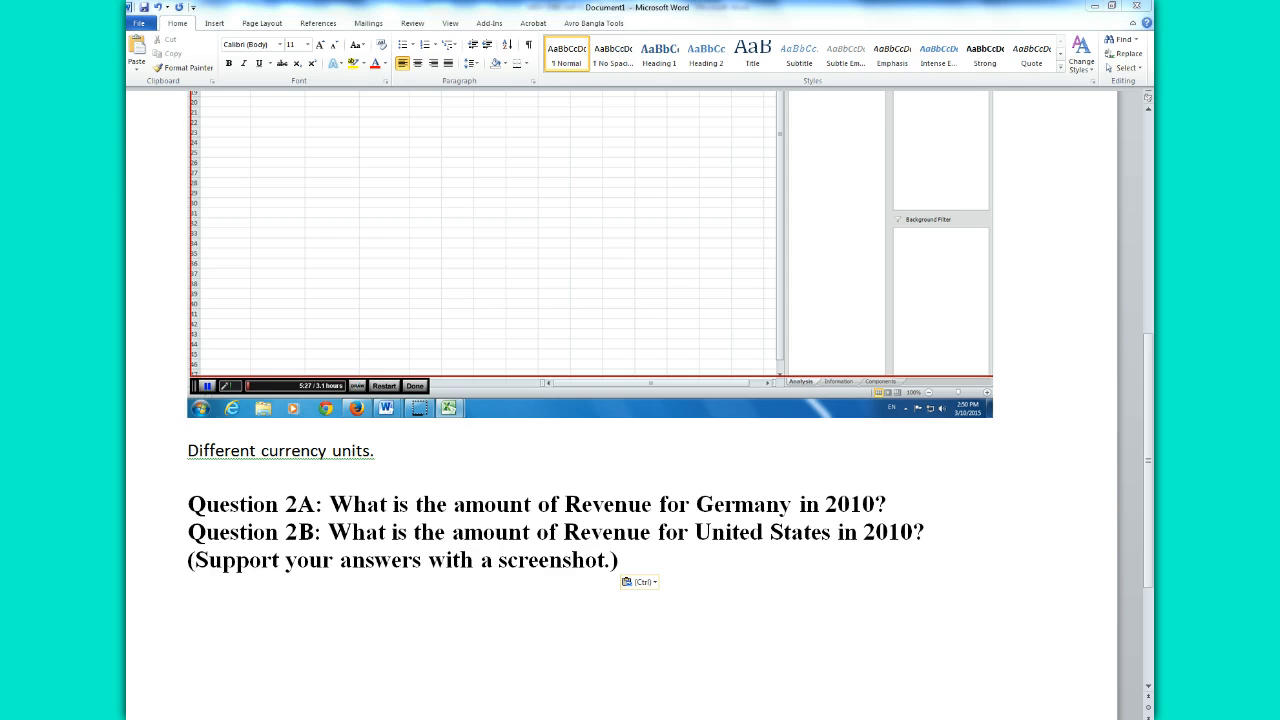
left_click(519, 669)
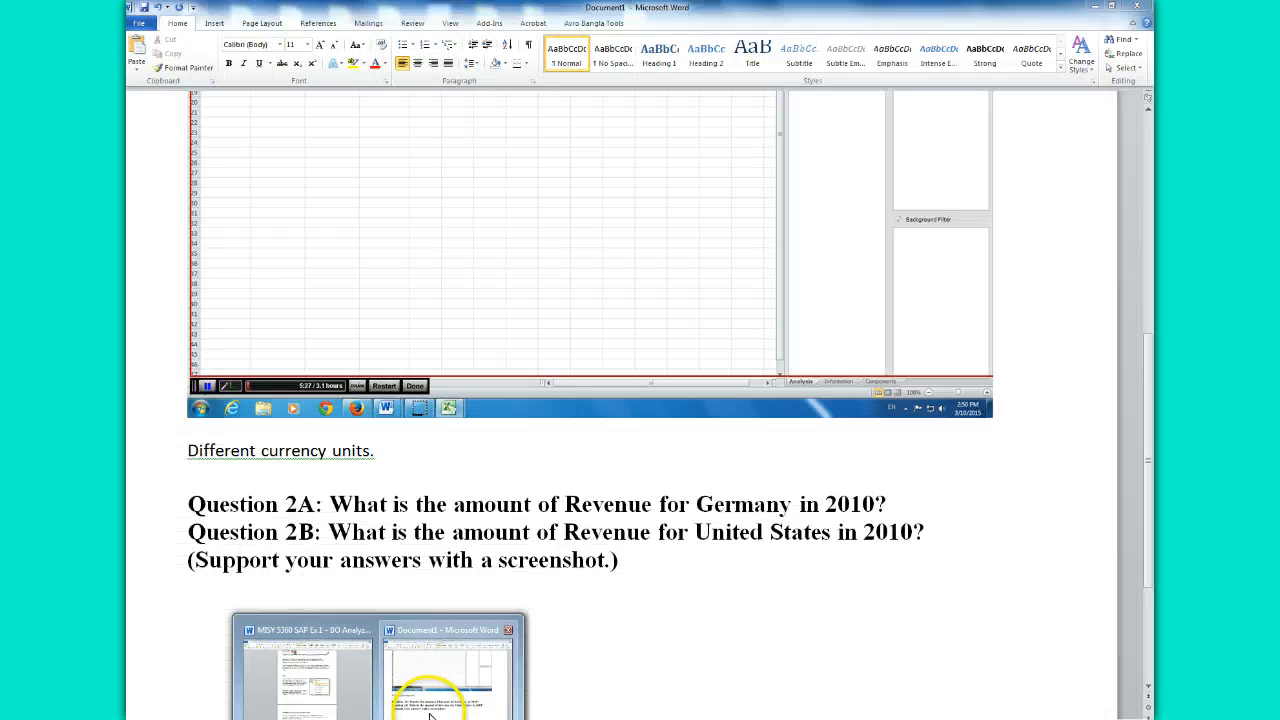
left_click(470, 665)
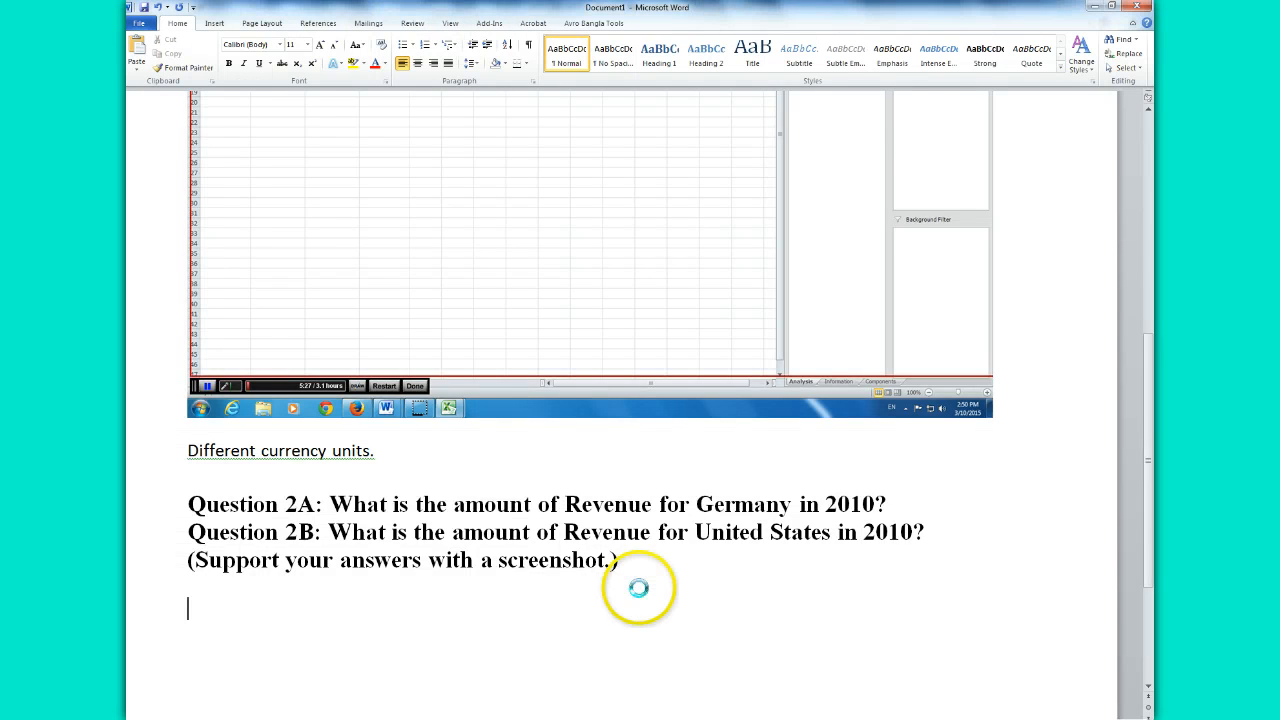
- Paste the crosstab screenshot and type 'germany in 2010: 25,393,053.24 EURO' beneath it
key("ctrl+v")
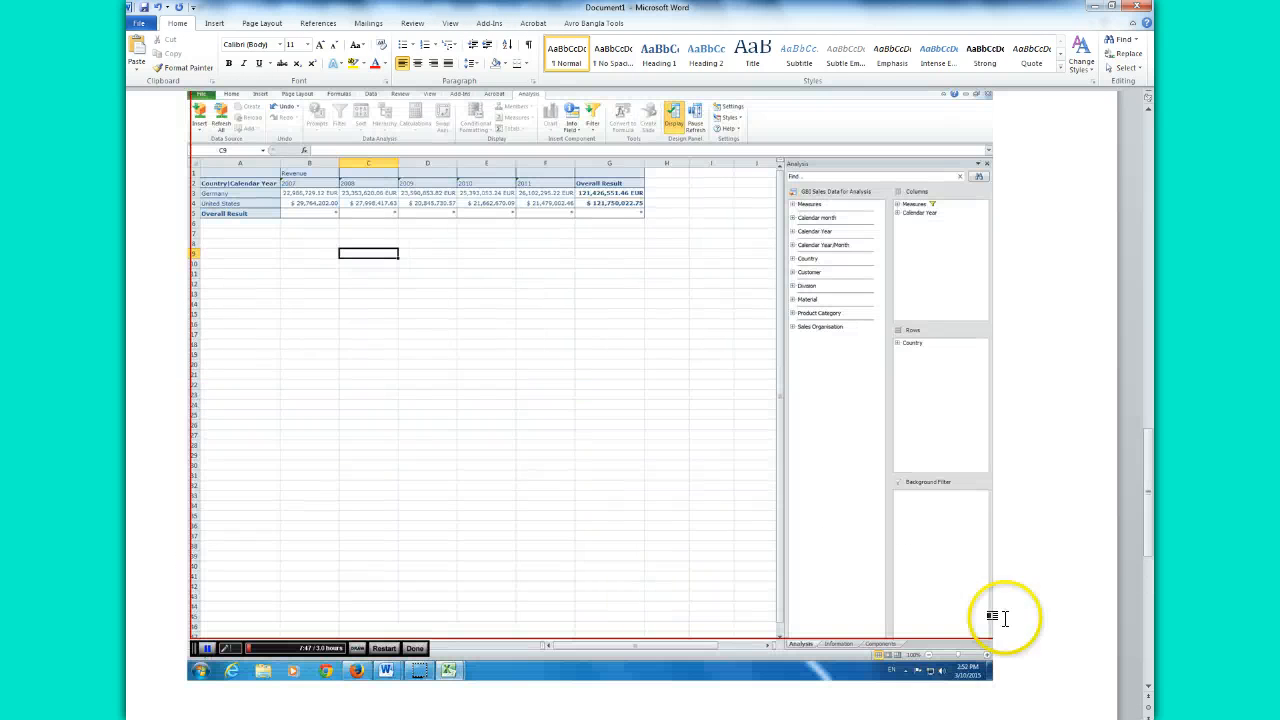
key("Return")
key("Return")
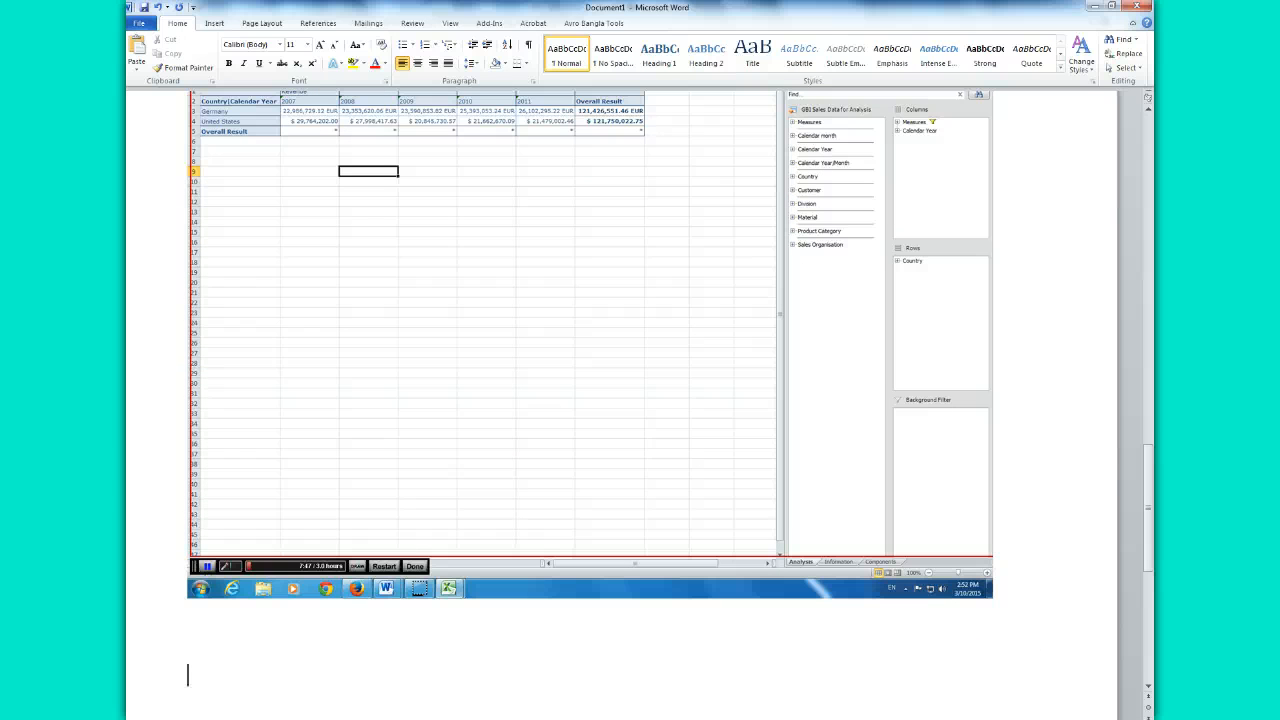
type("germany in 2010:")
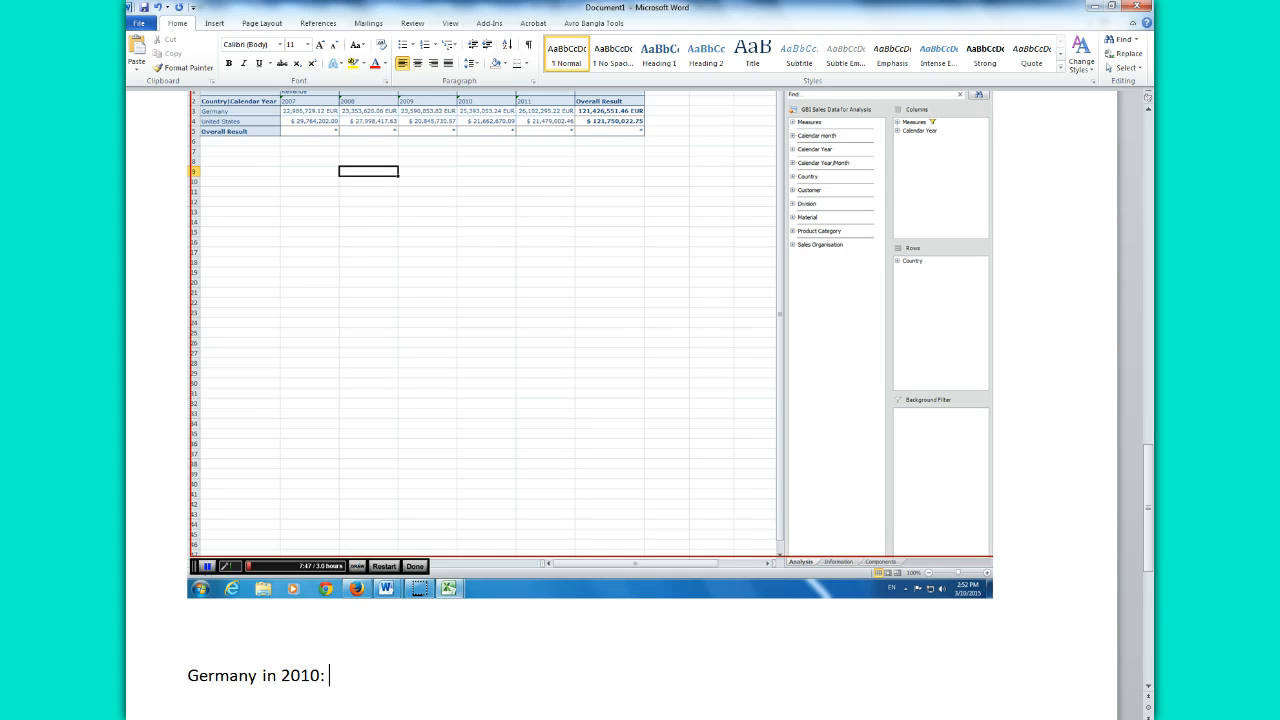
type(" 25,393,053.24")
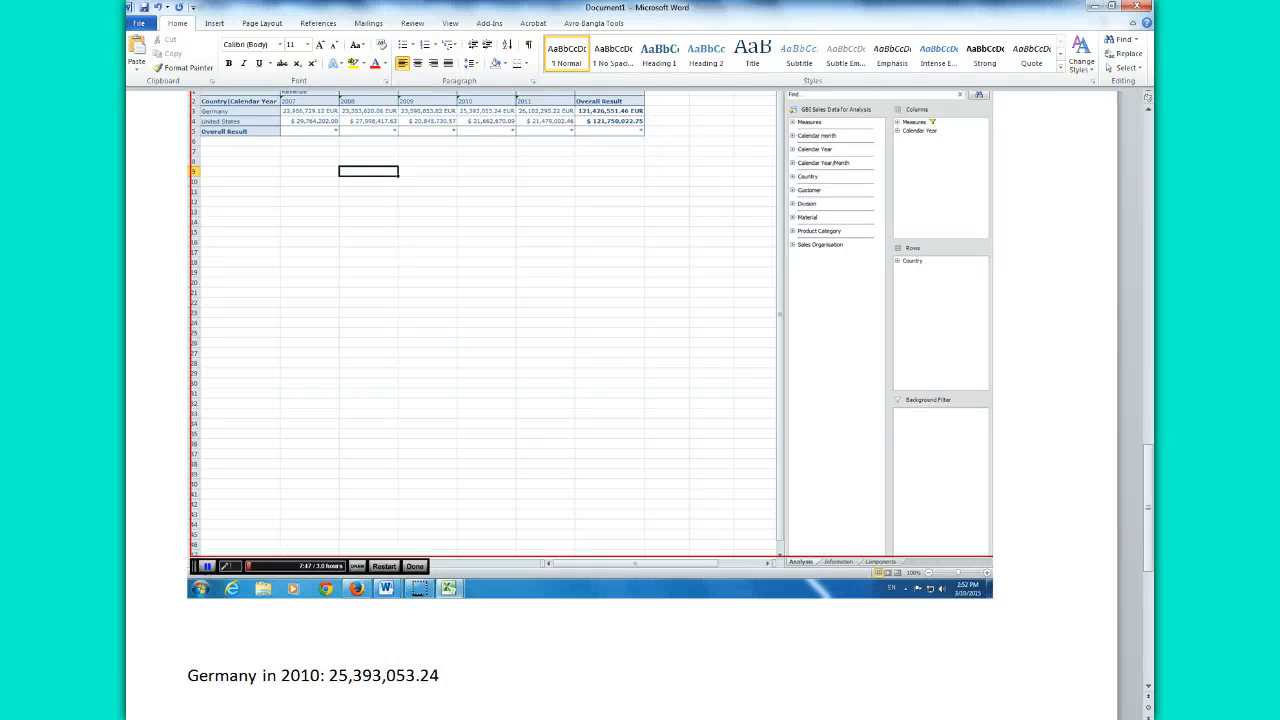
type(" EURO")
- Add 'US in 2010:' followed by the US 2010 revenue $ 21,662,670.09 copied from Excel
key("Return")
type("US in 2010")
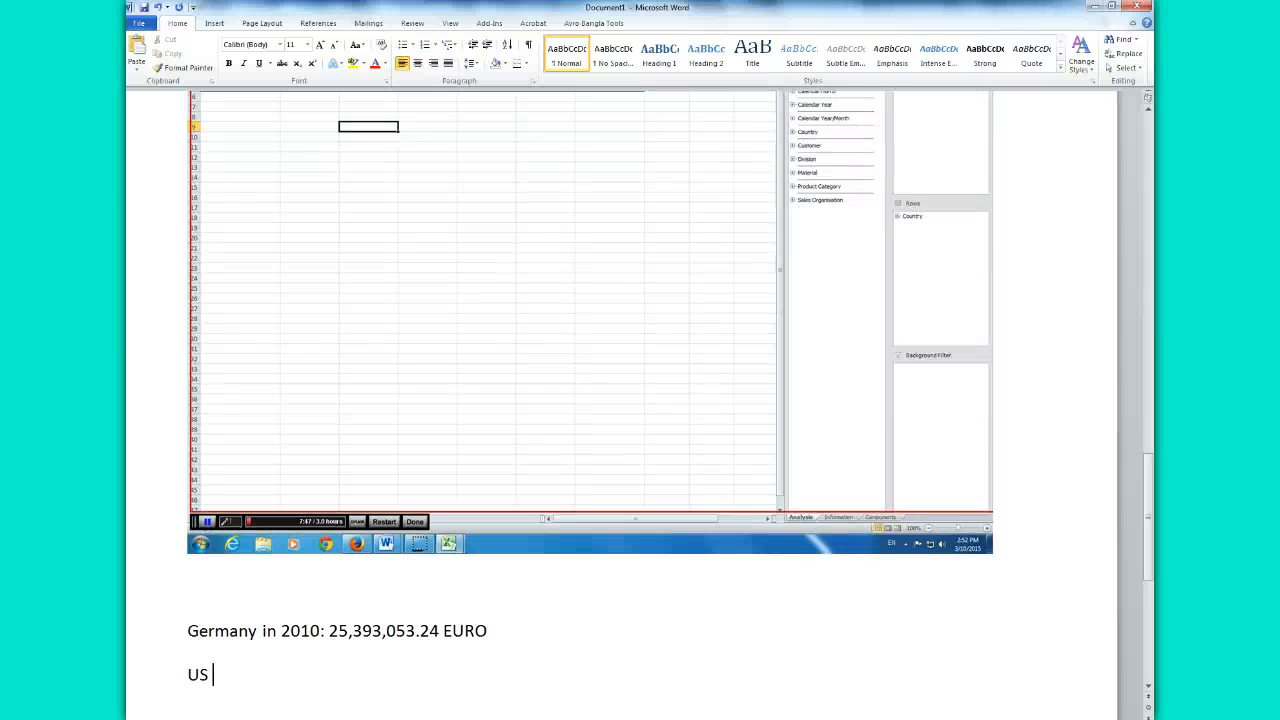
type(":")
left_click(459, 719)
left_click(528, 683)
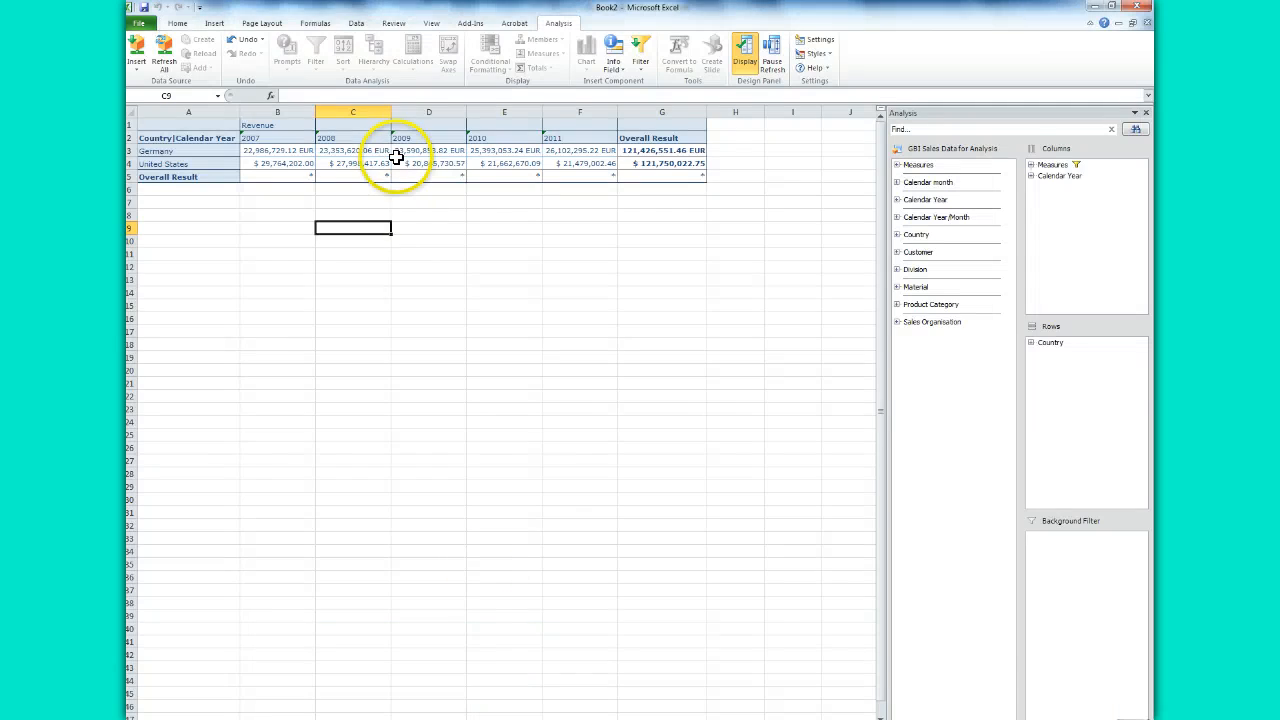
left_click(485, 164)
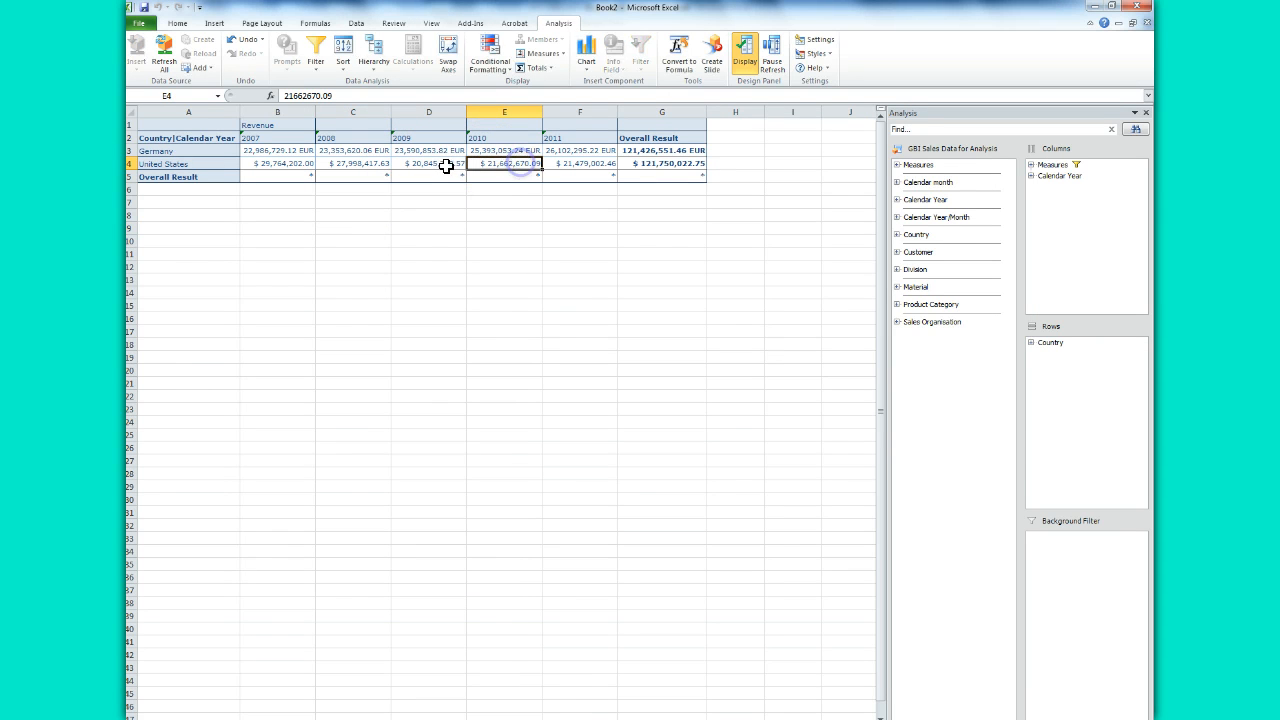
key("ctrl+c")
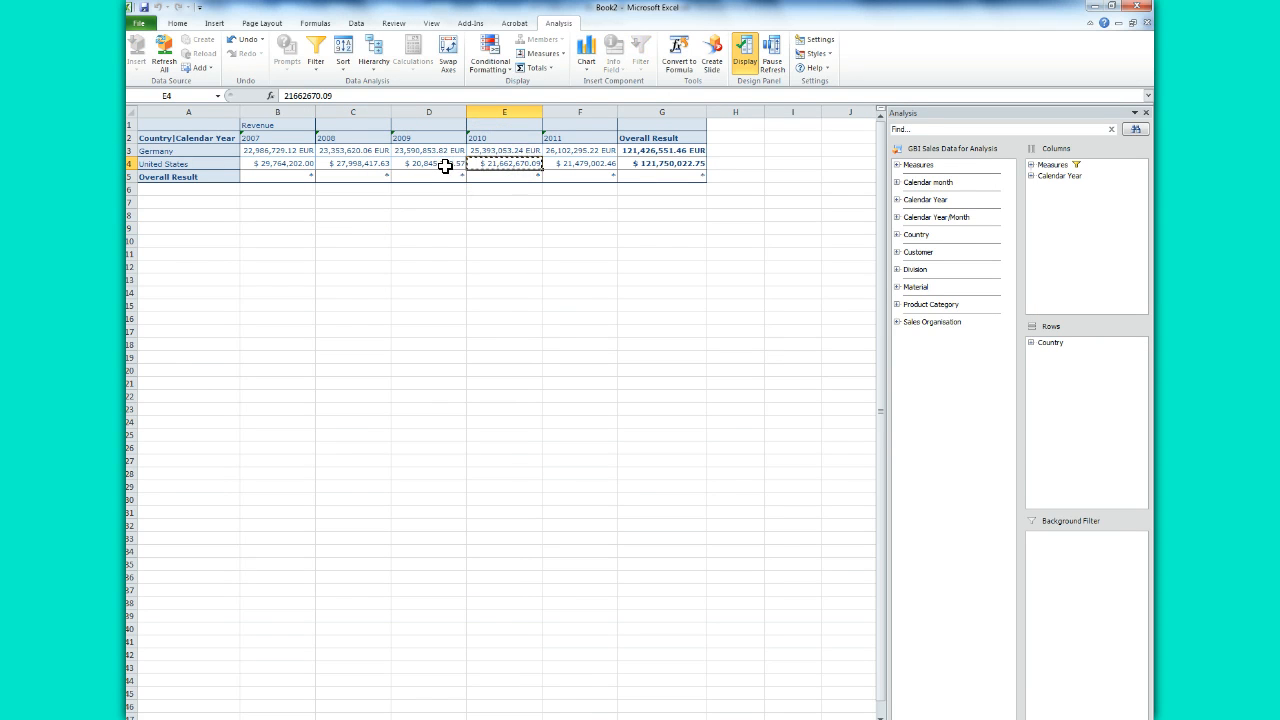
left_click(458, 716)
left_click(437, 700)
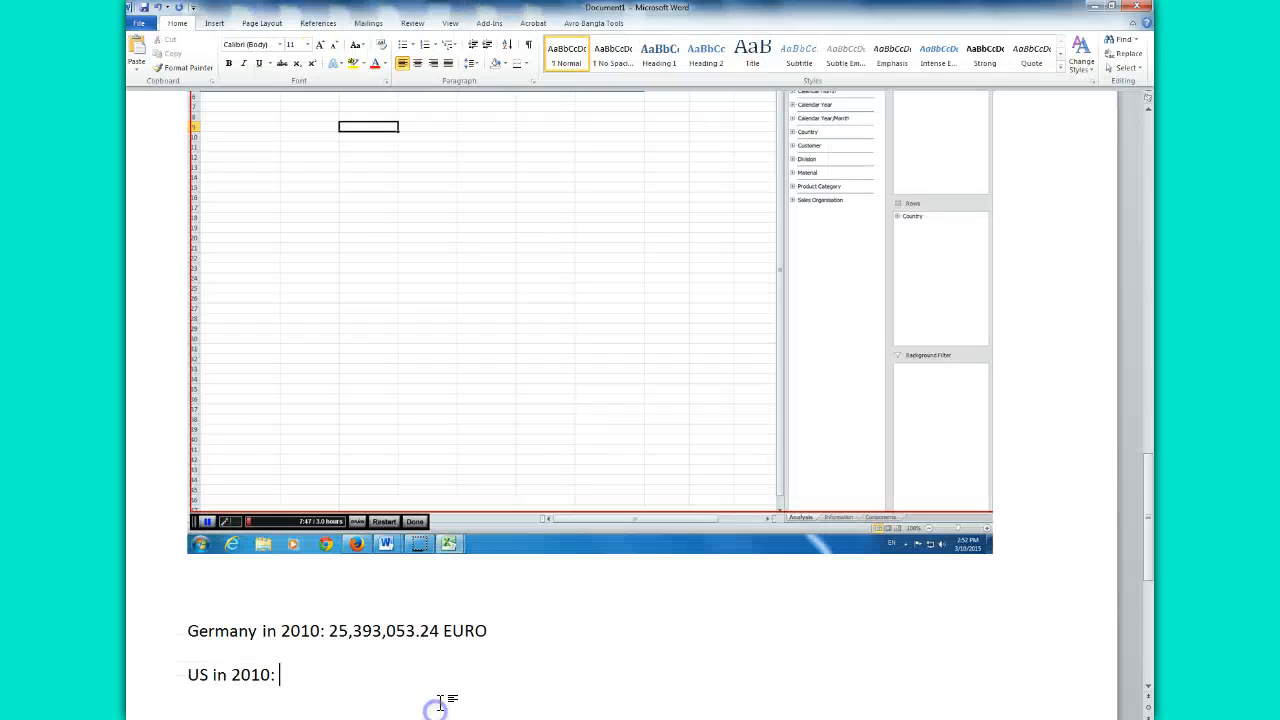
left_click(476, 655)
key("ctrl+v")
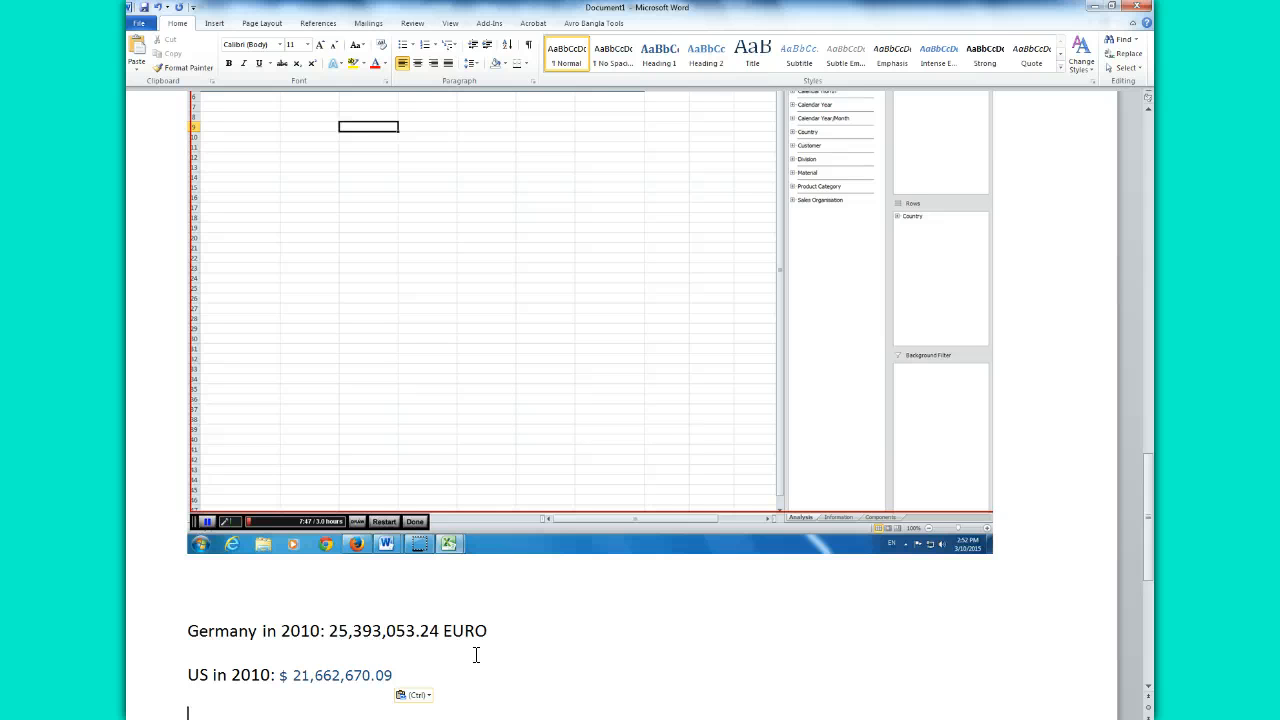
left_click(417, 696)
left_click(380, 719)
- Copy the Question 3 paragraph from the assignment document
left_click(335, 710)
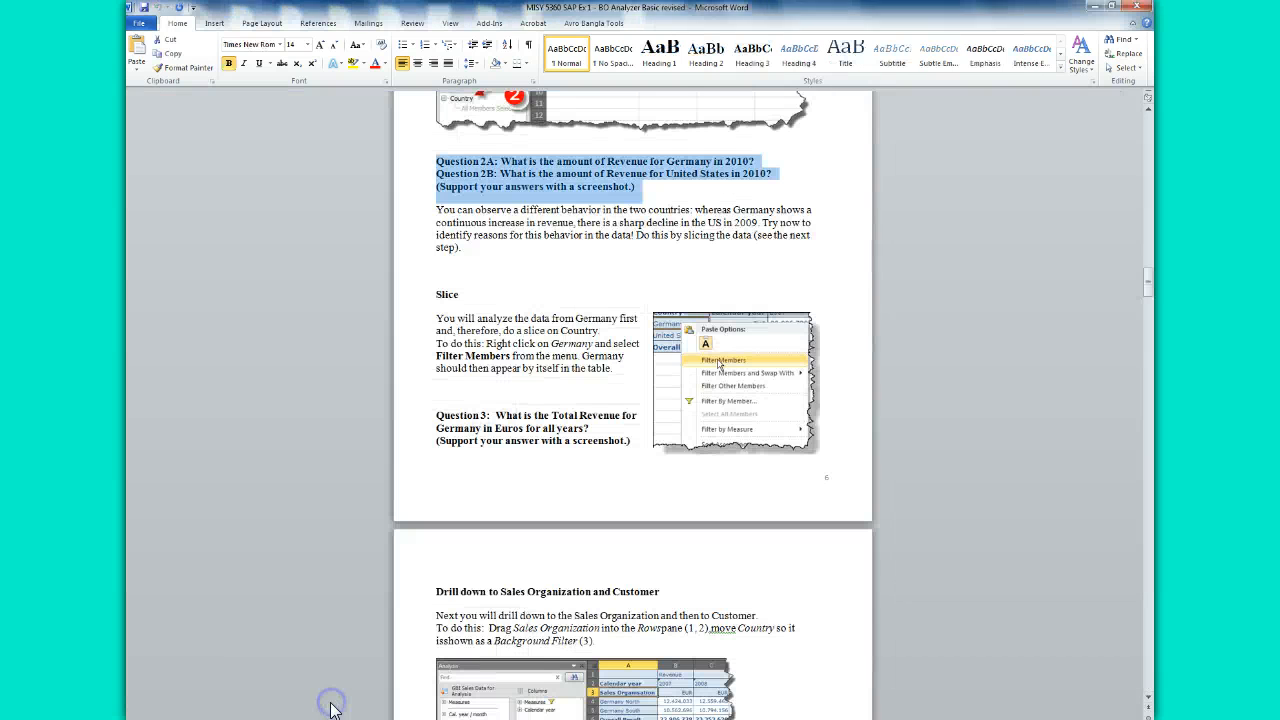
left_click_drag(437, 410, 686, 573)
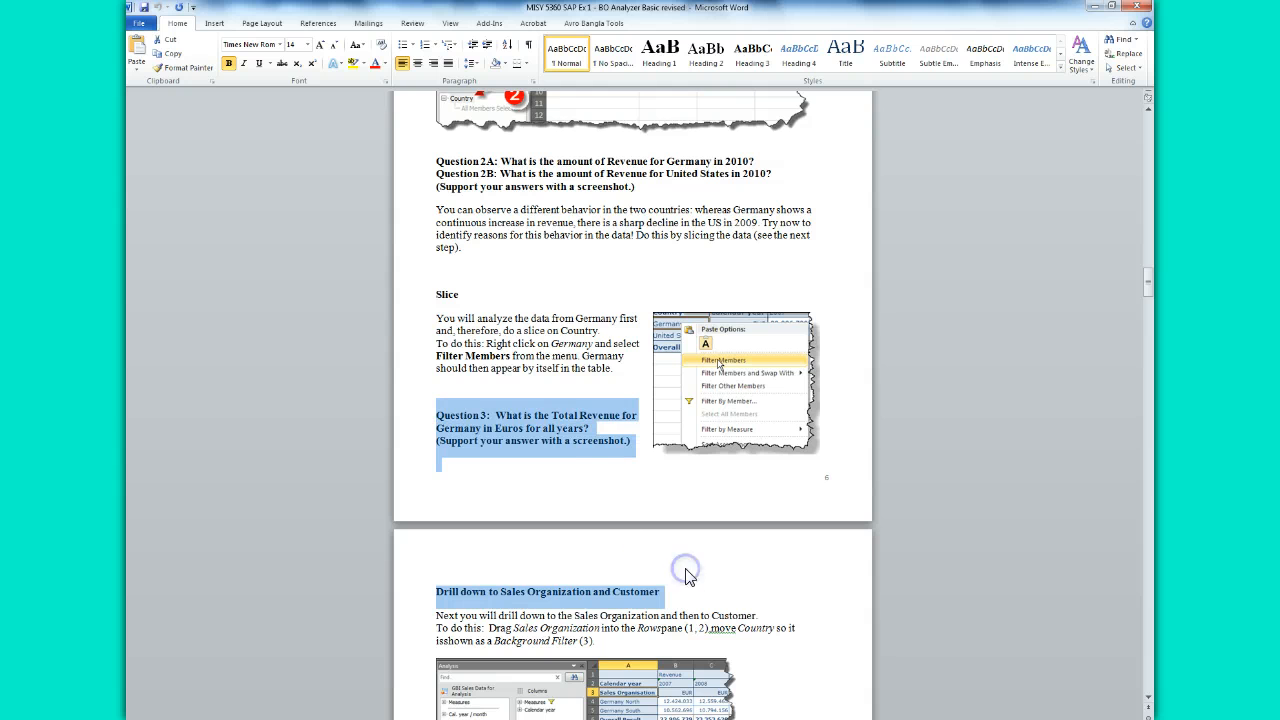
left_click(580, 465)
left_click(432, 416)
left_click_drag(432, 416, 590, 436)
key("ctrl+c")
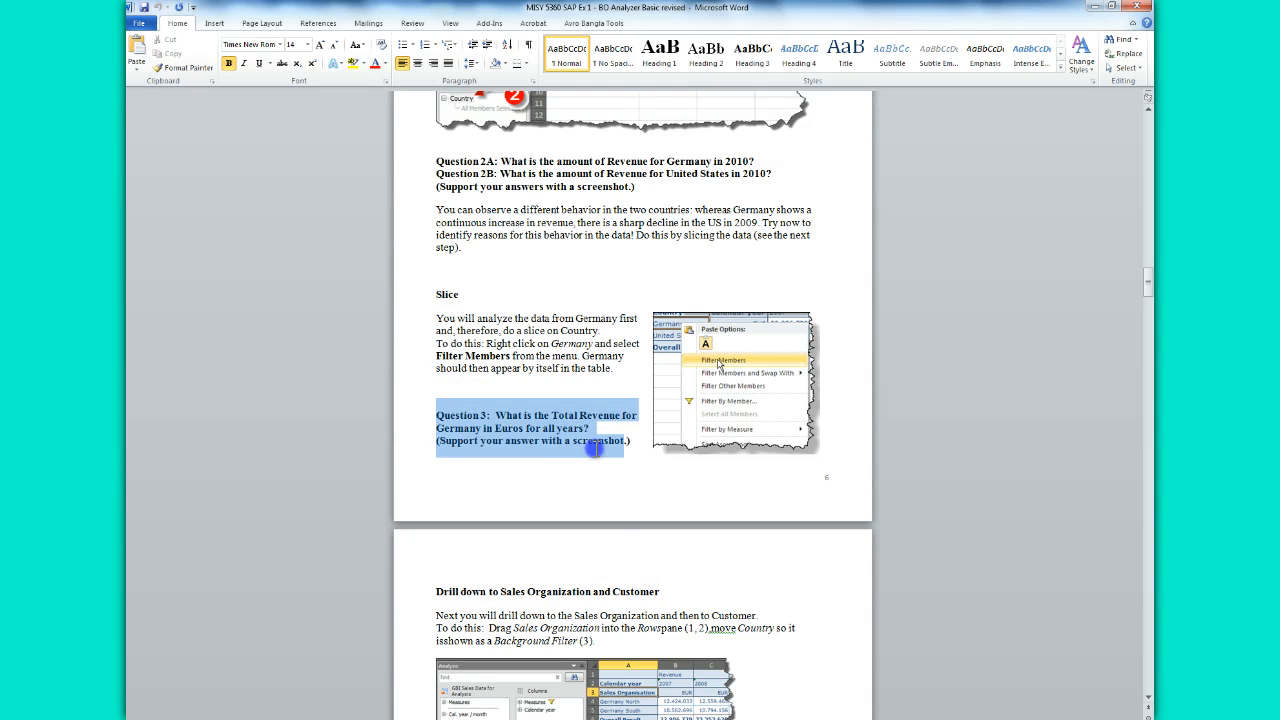
right_click(535, 422)
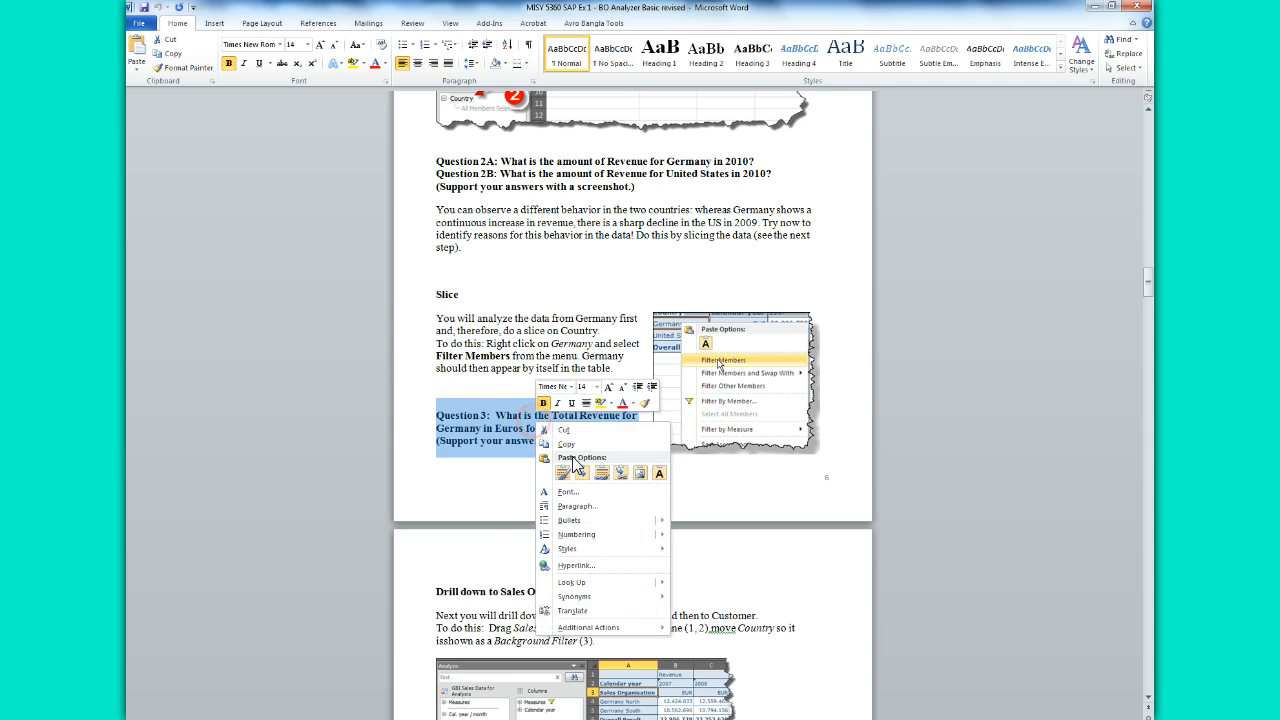
left_click(569, 445)
- Paste the Question 3 prompt into the answer document, then bring up the Excel workbook
left_click(382, 719)
left_click(427, 716)
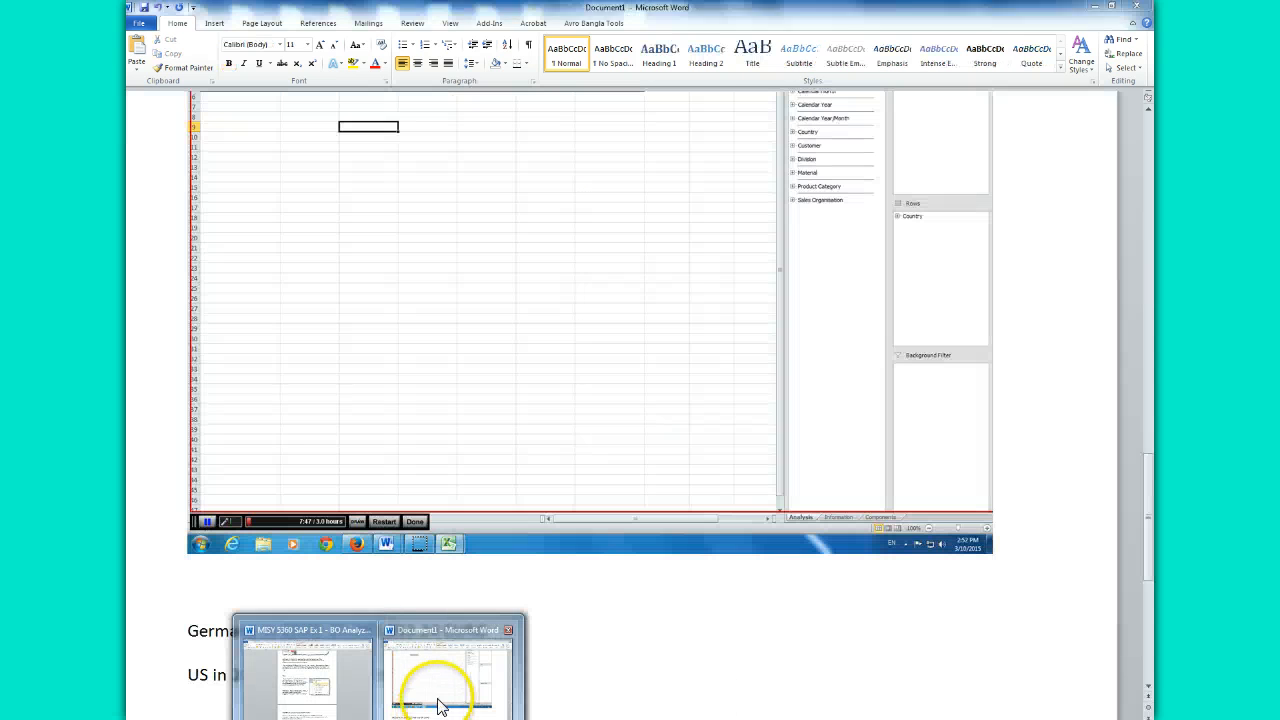
key("ctrl+v")
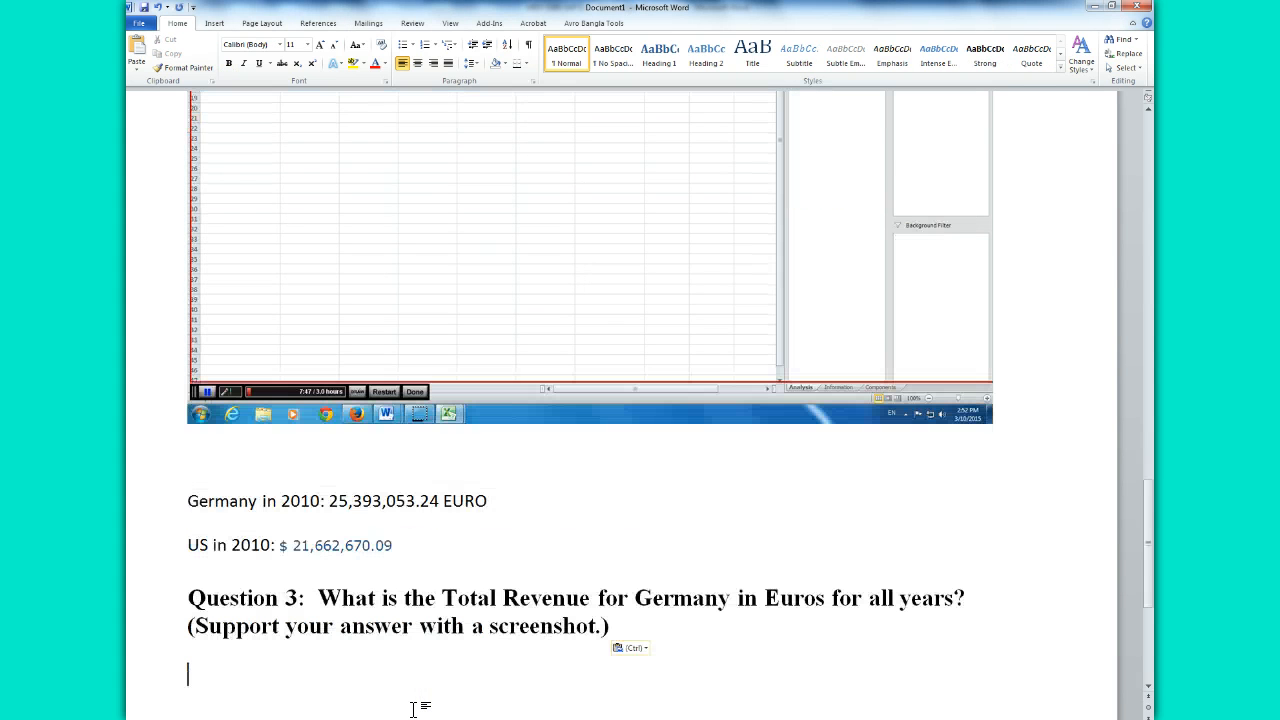
left_click(322, 715)
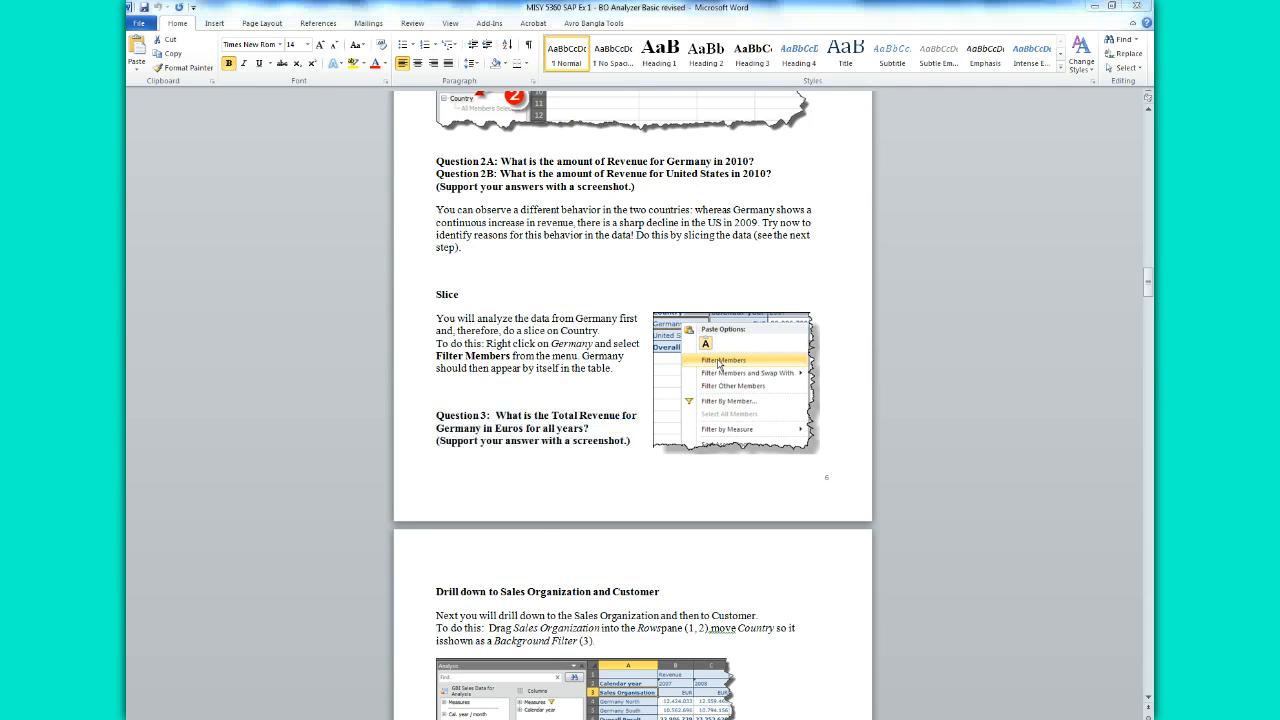
left_click(493, 694)
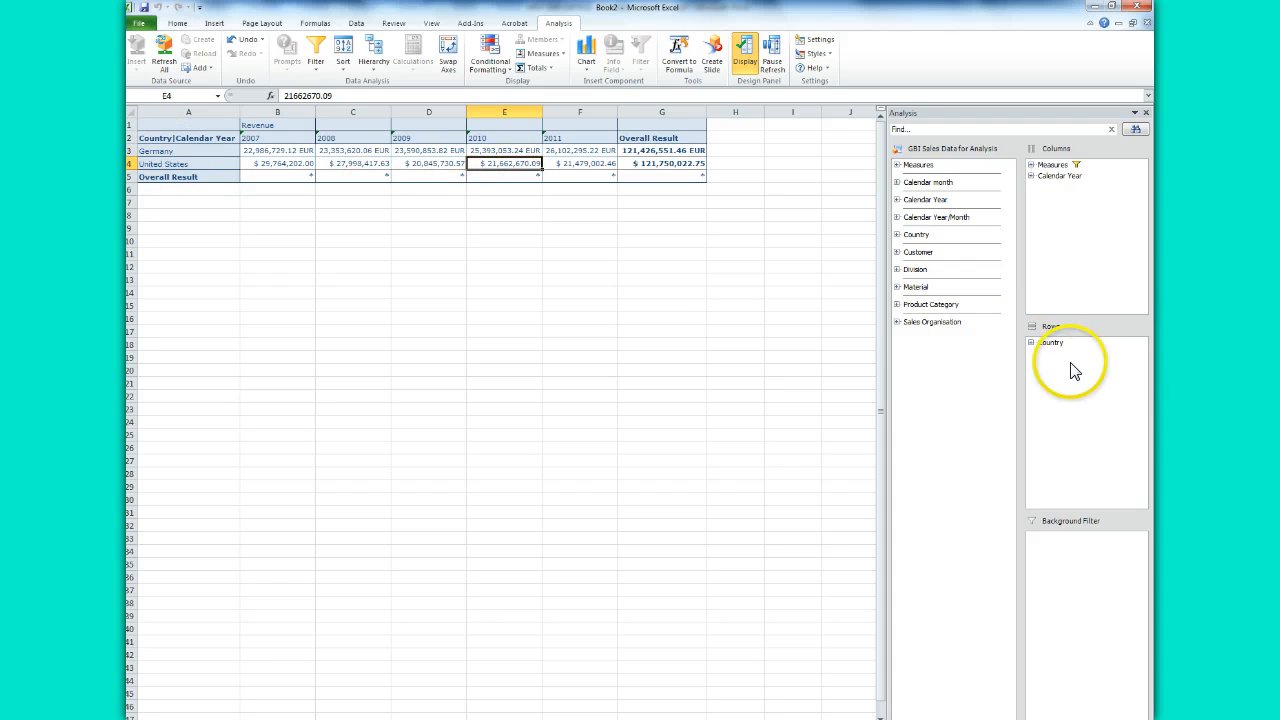
- Filter the crosstab to Germany only via Filter Members on the Germany row
left_click(151, 139)
right_click(151, 139)
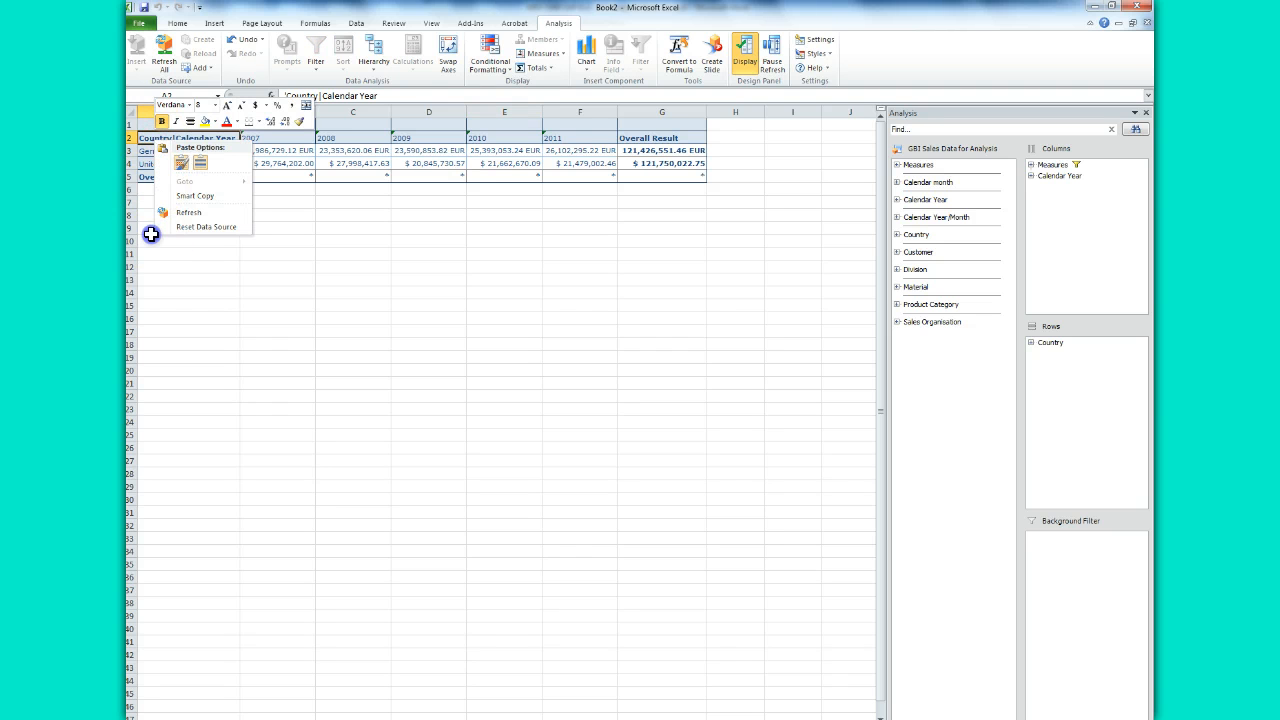
left_click(140, 150)
left_click(148, 152)
right_click(152, 156)
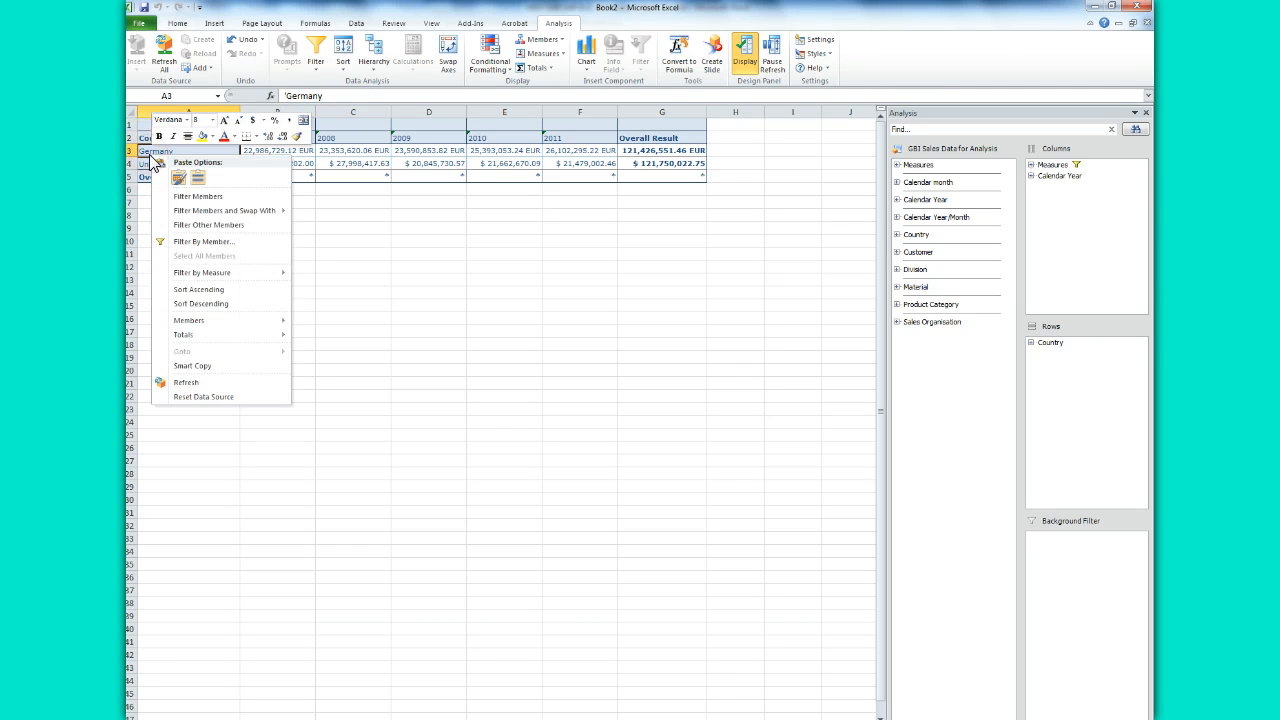
left_click(185, 196)
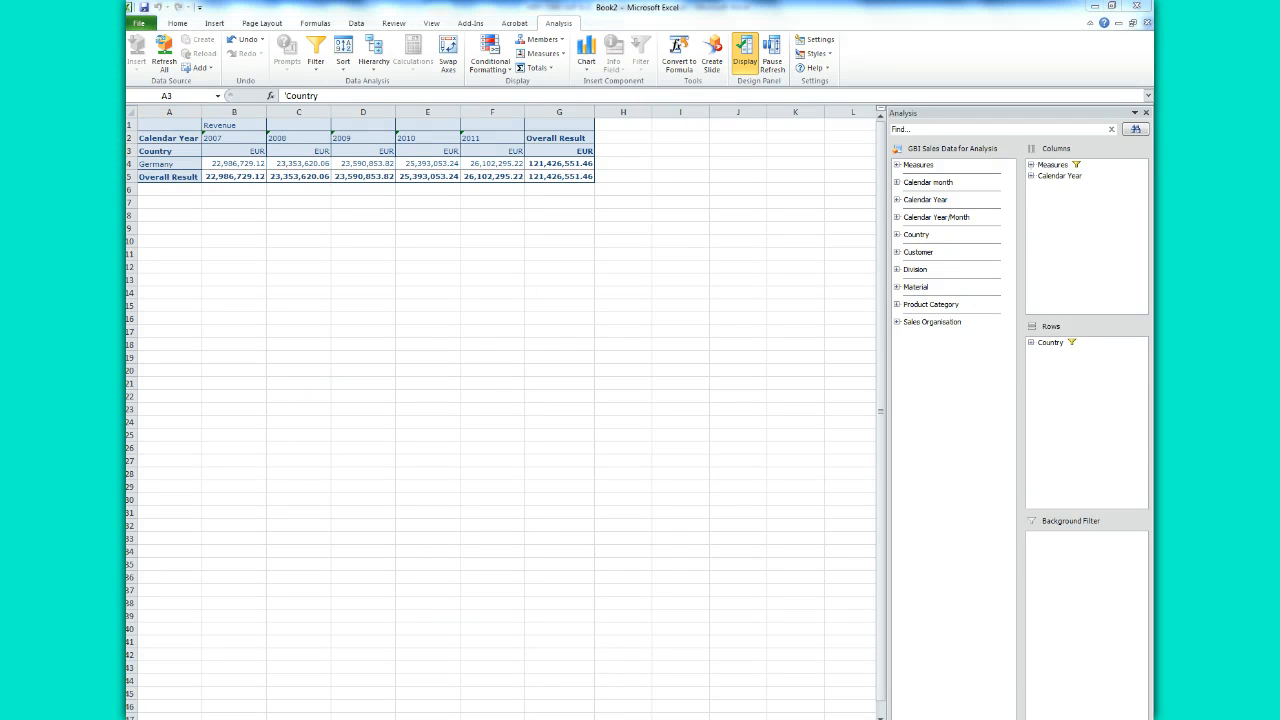
mouse_move(480, 716)
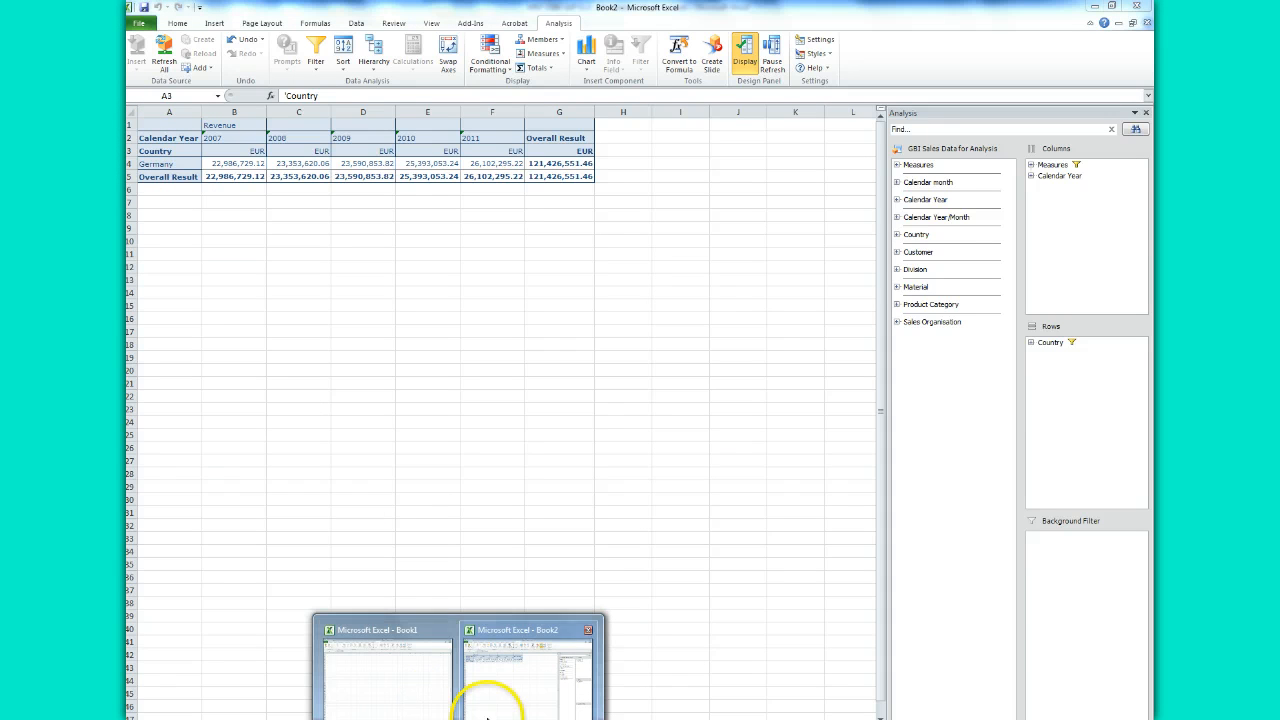
left_click(448, 692)
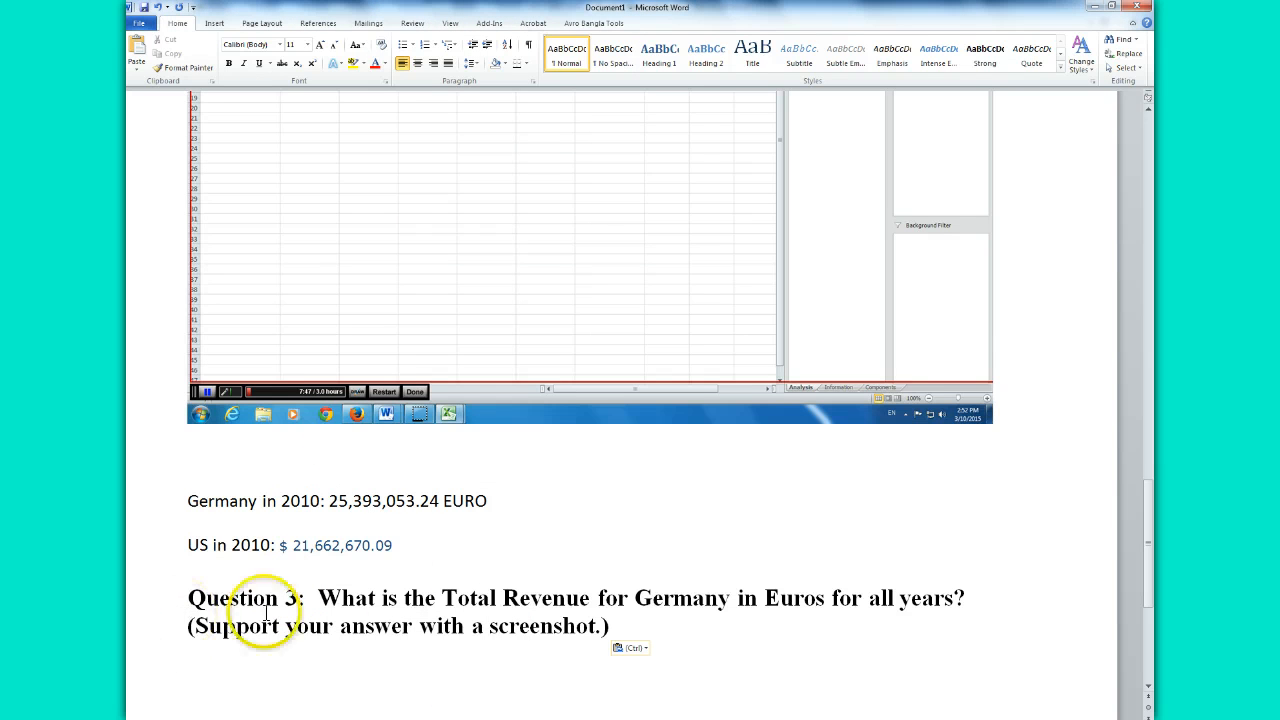
left_click_drag(1150, 466, 1152, 410)
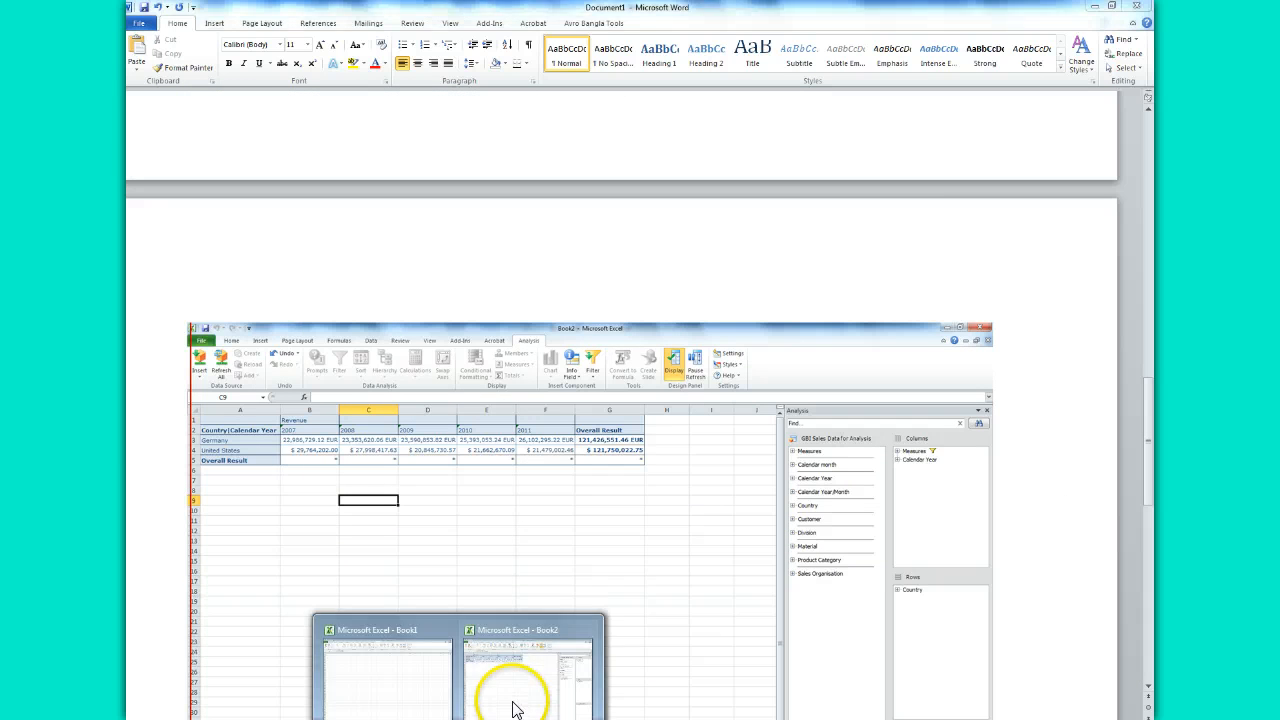
left_click(514, 706)
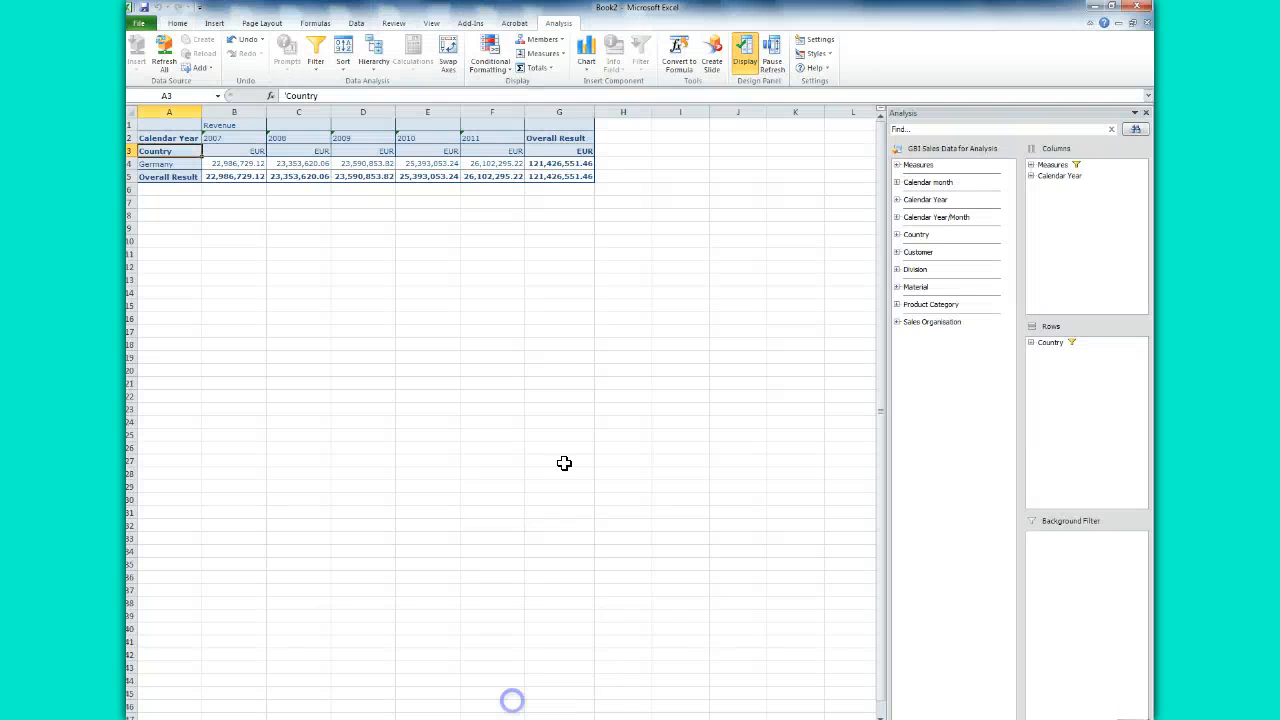
left_click(543, 166)
right_click(546, 167)
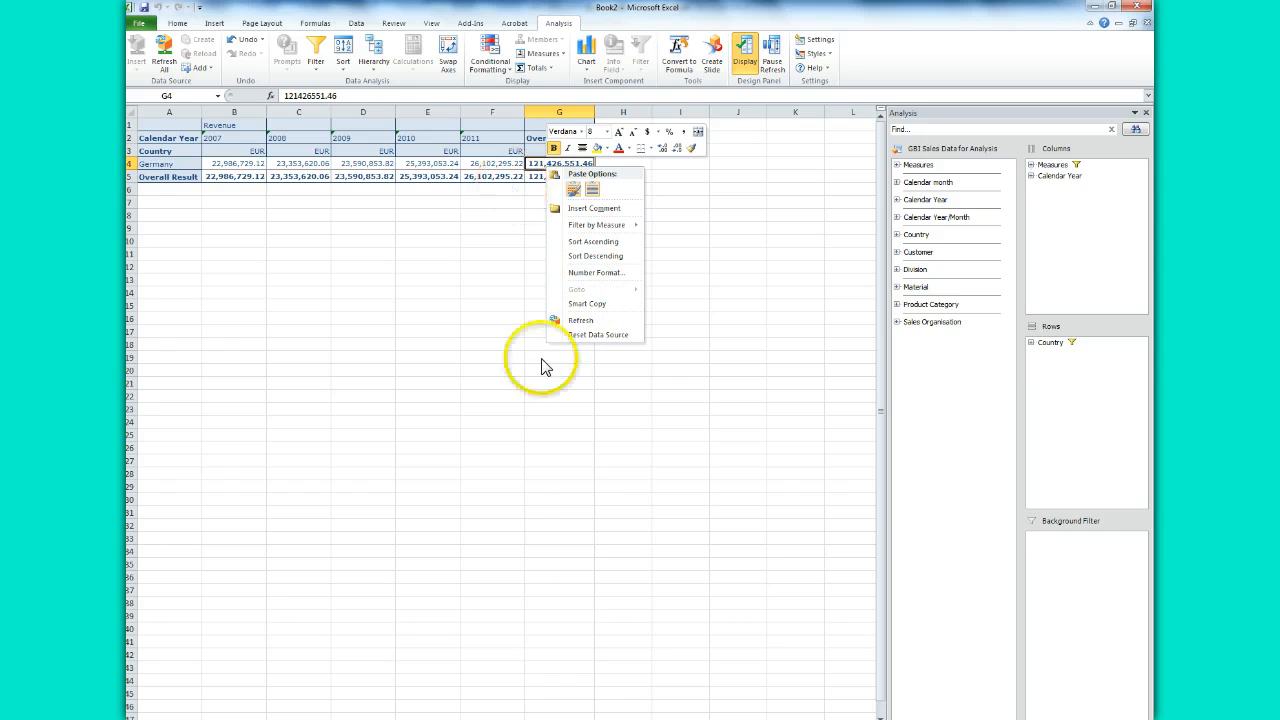
left_click(428, 705)
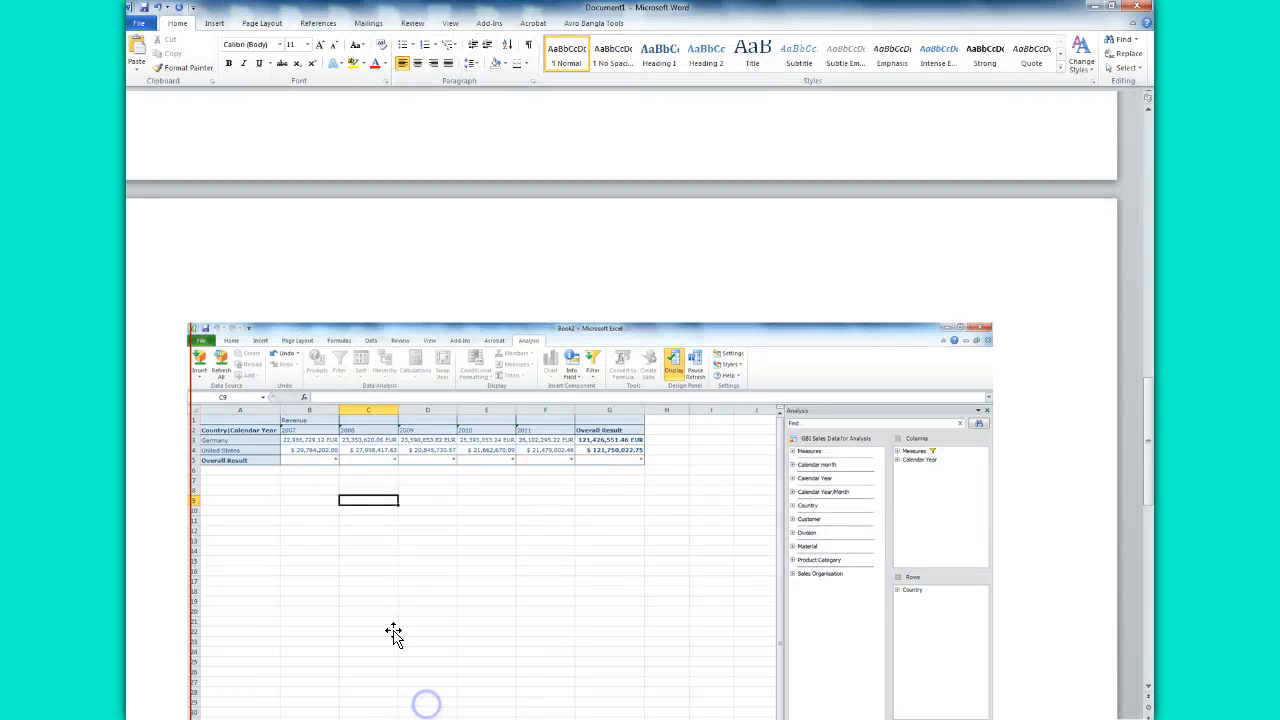
left_click_drag(1152, 405, 1153, 545)
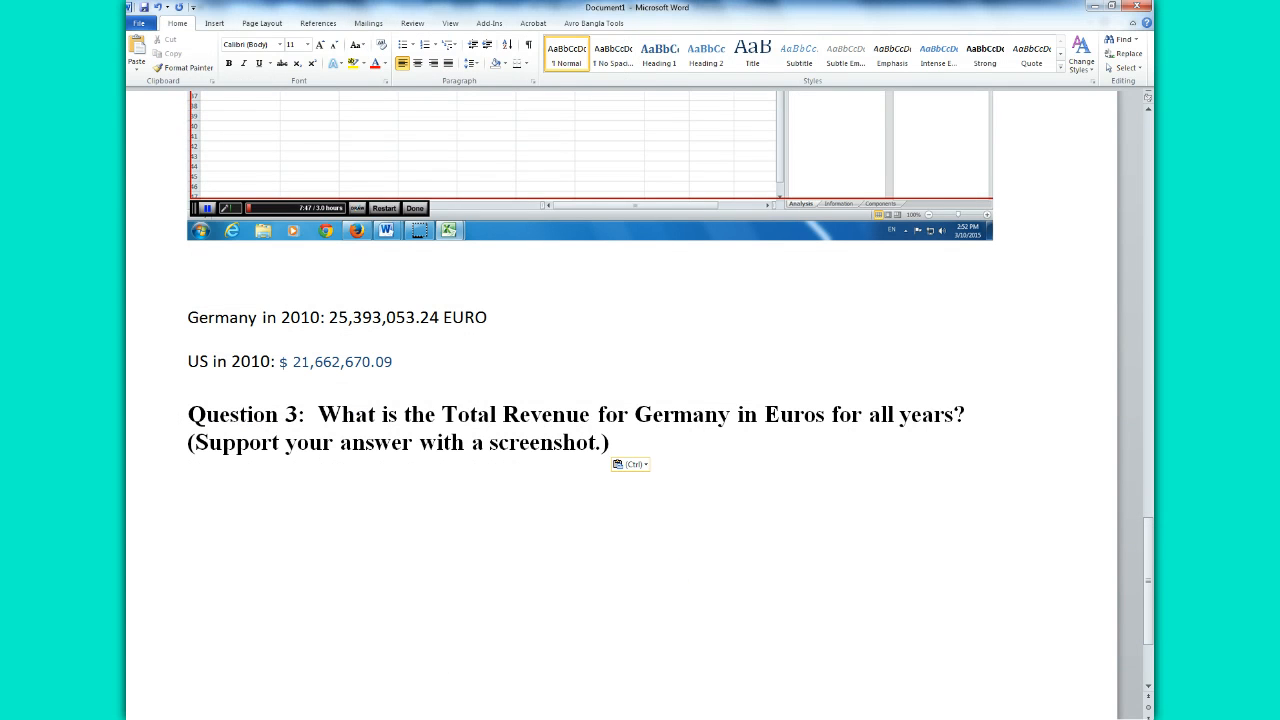
key("ctrl+v")
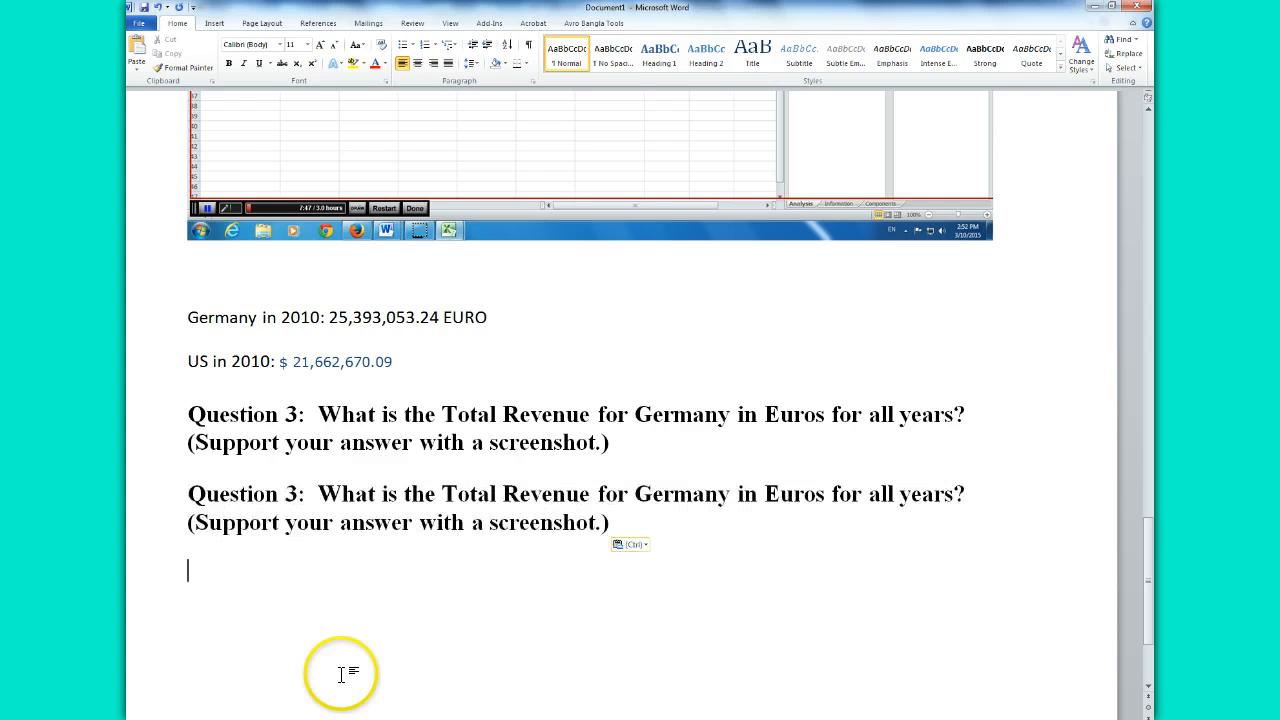
left_click_drag(614, 523, 195, 493)
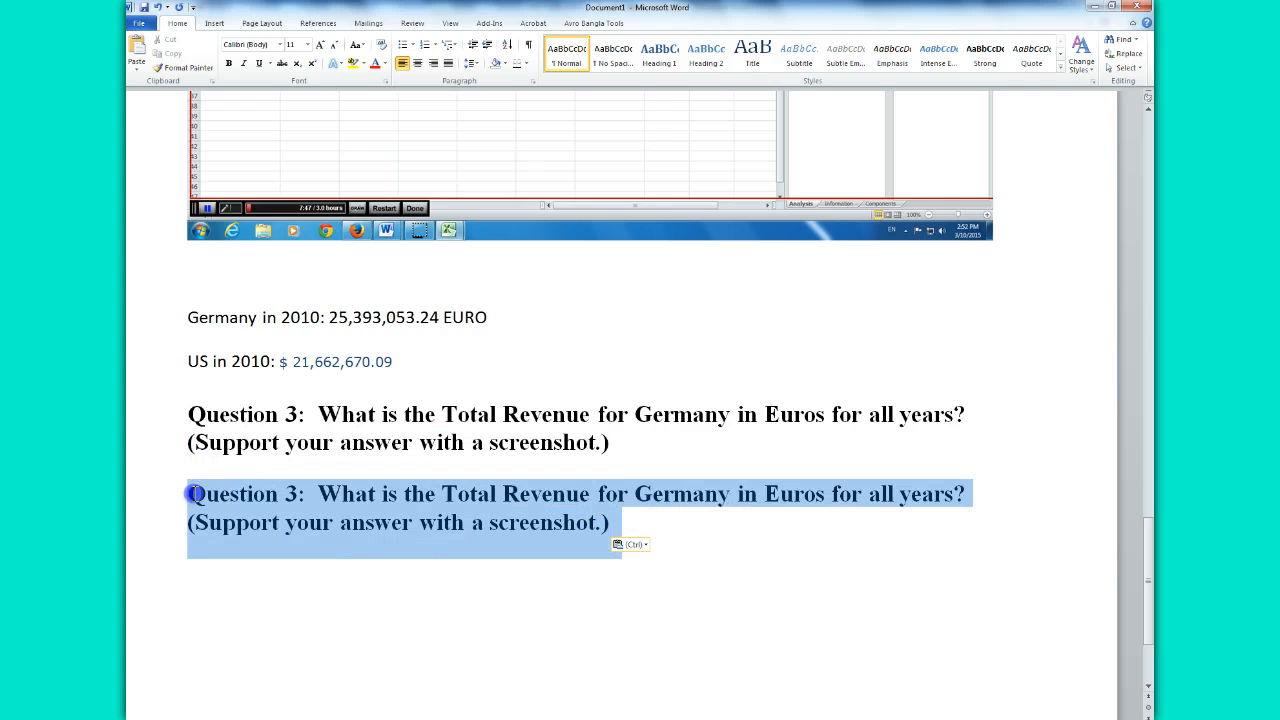
key("Delete")
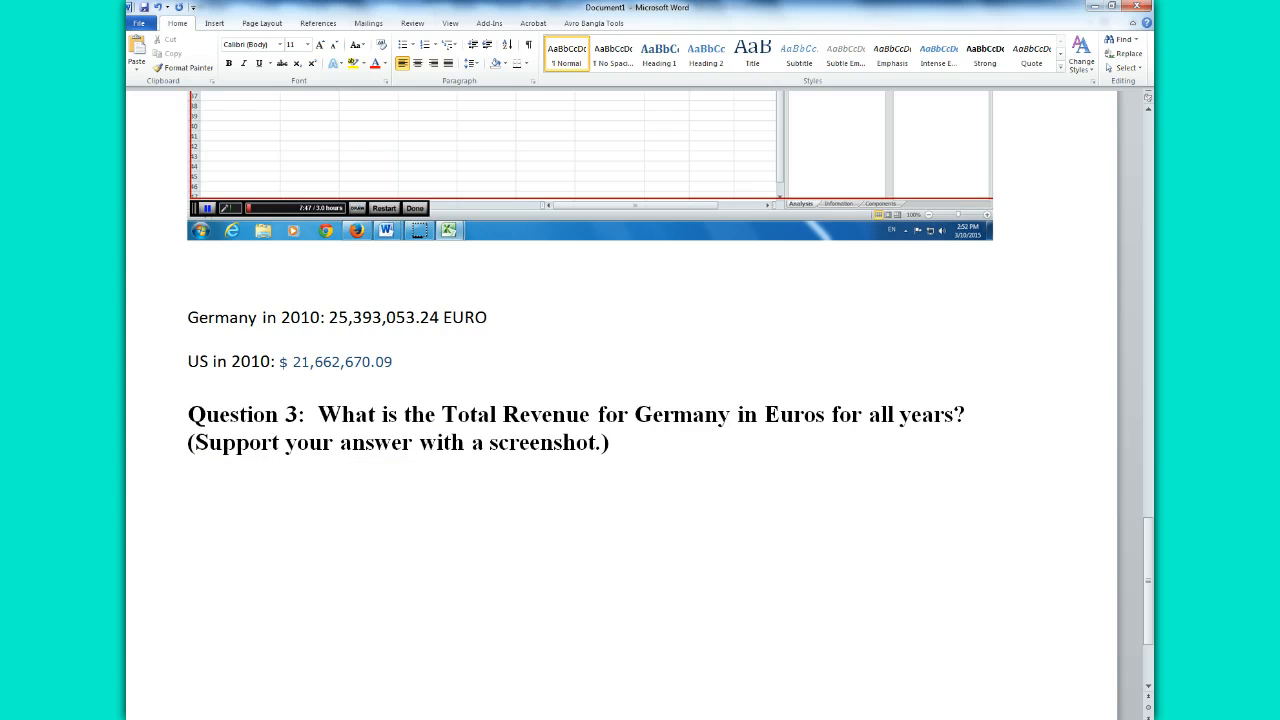
left_click(516, 705)
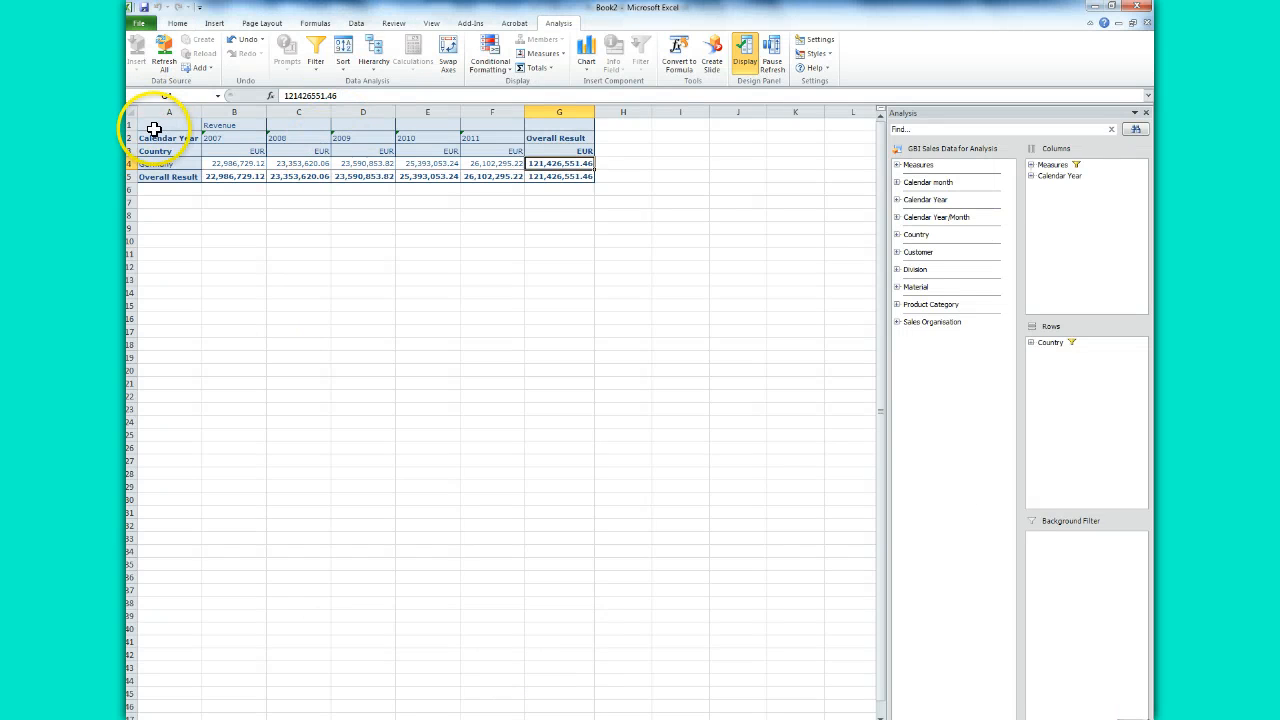
- Copy the Germany-only revenue crosstab and paste it under Question 3 in the answer document
left_click_drag(154, 129, 557, 177)
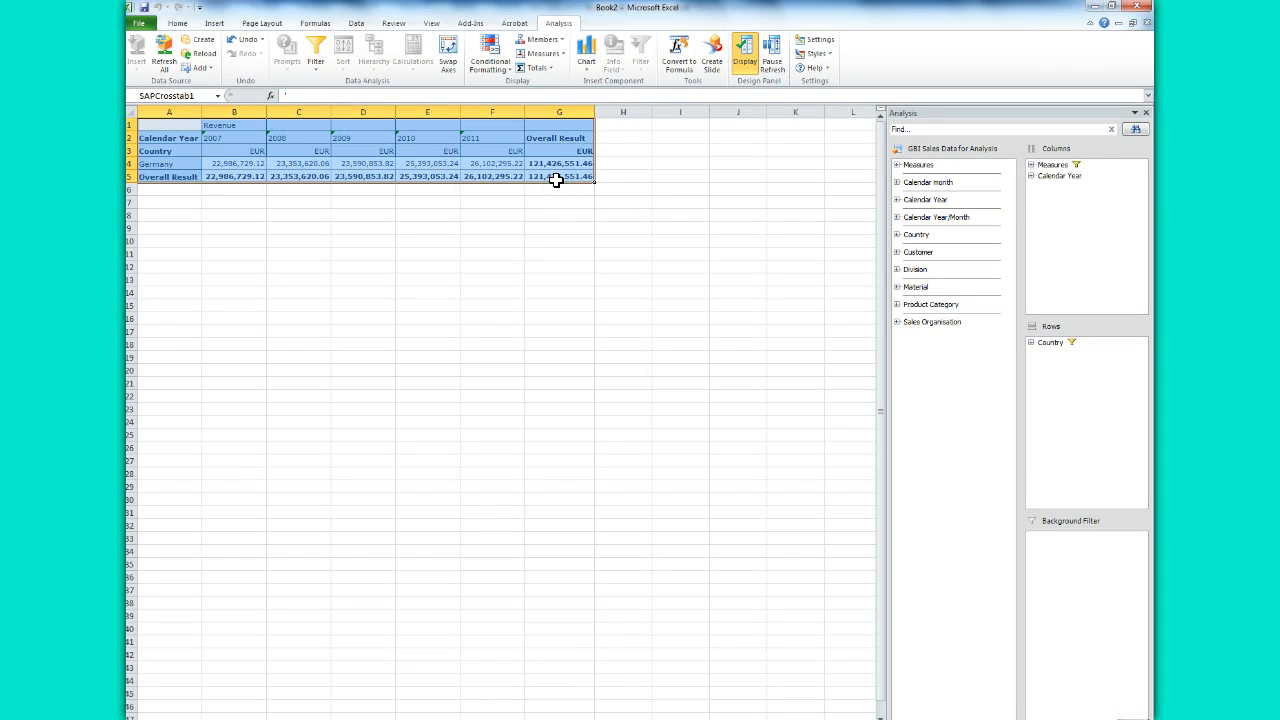
key("ctrl+c")
left_click(379, 719)
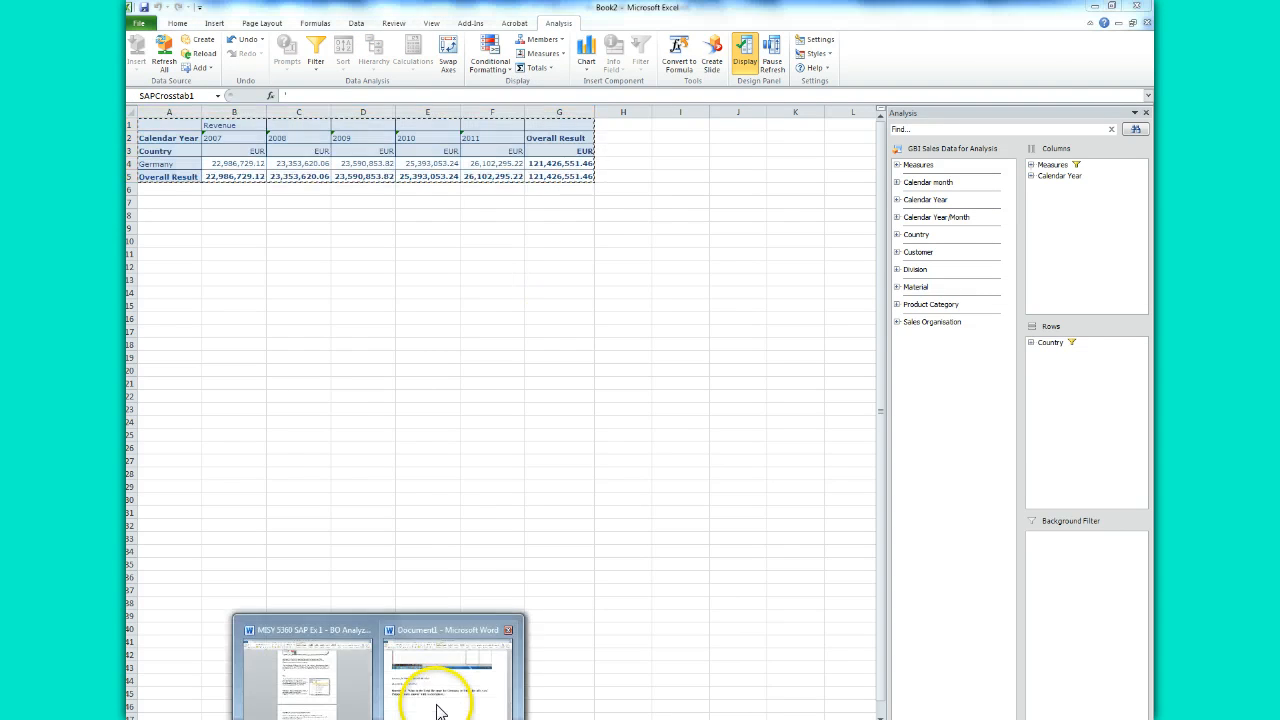
left_click(437, 711)
key("ctrl+v")
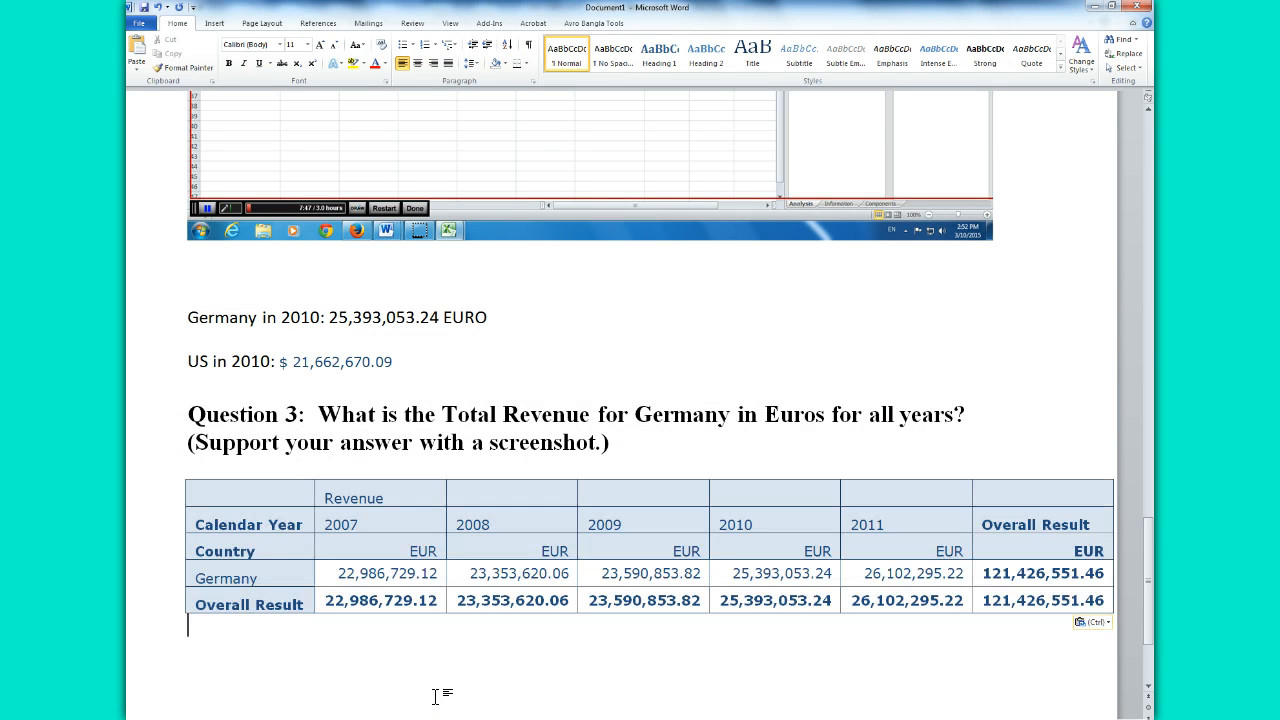
left_click(420, 690)
key("Return")
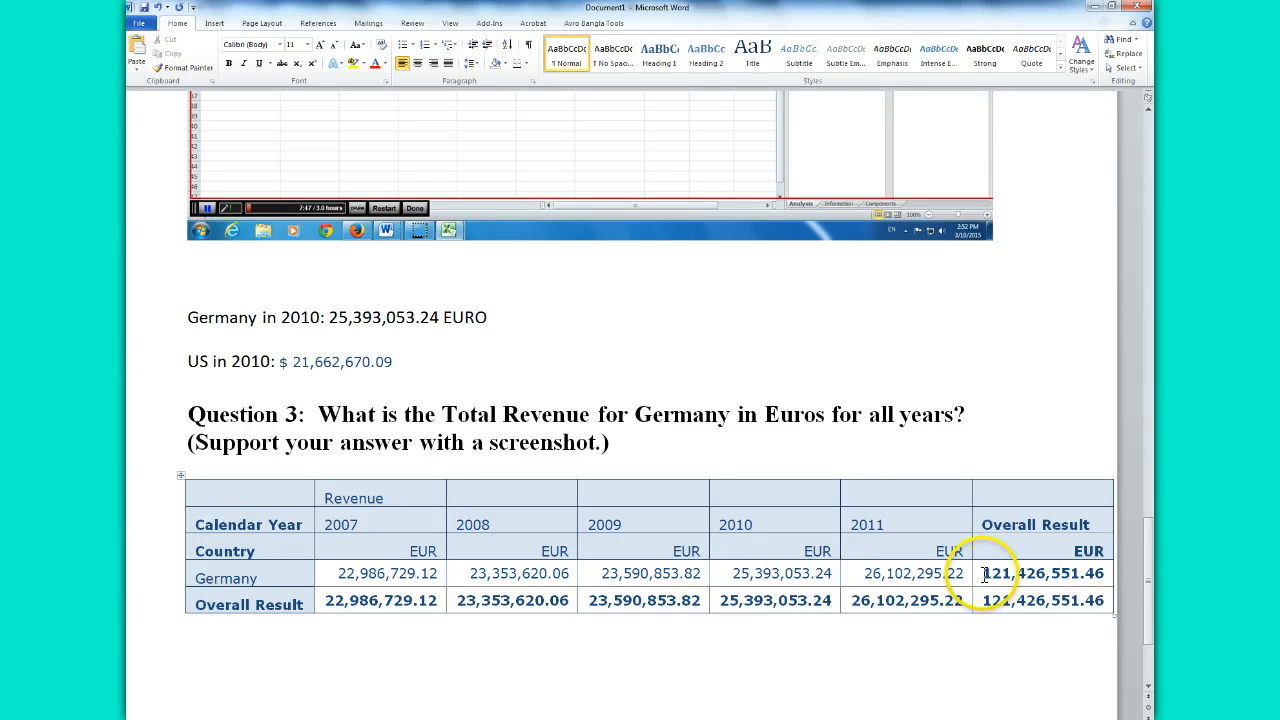
- Add 'Total revenue for all years: 121,426,551.46 euro' and insert a page break
left_click_drag(984, 575, 1105, 574)
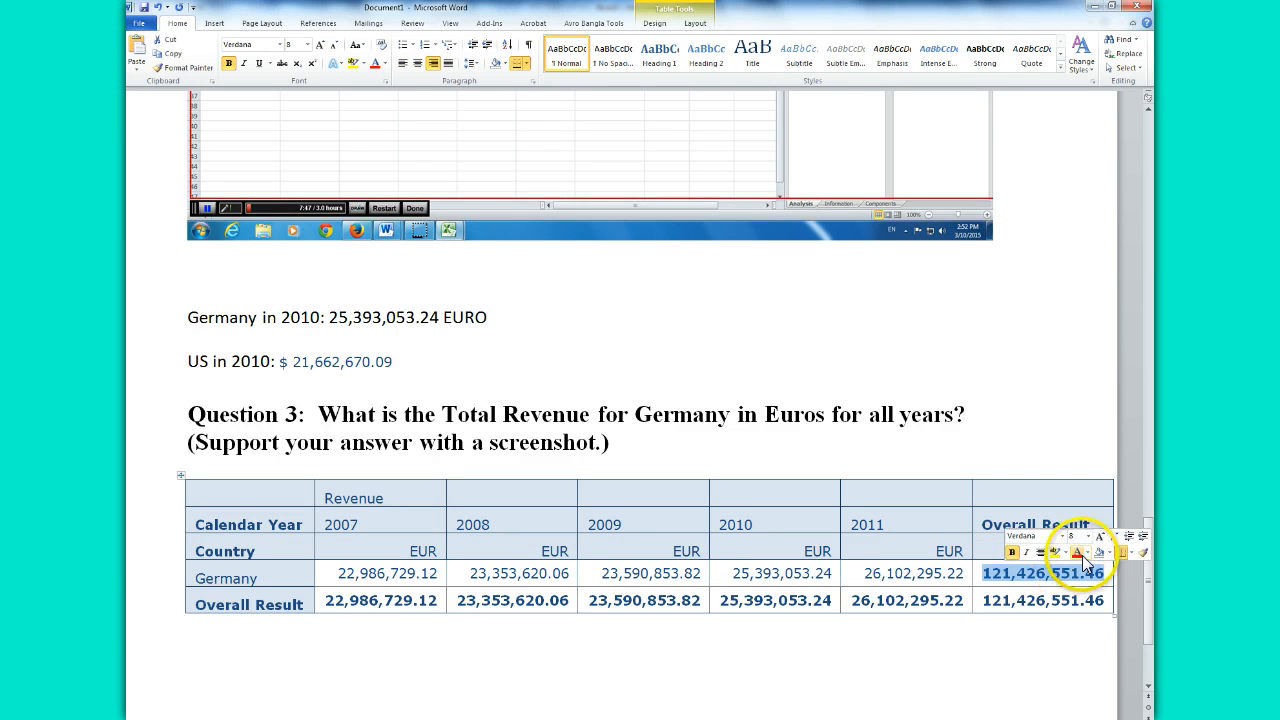
left_click(252, 646)
key("Return")
type("T")
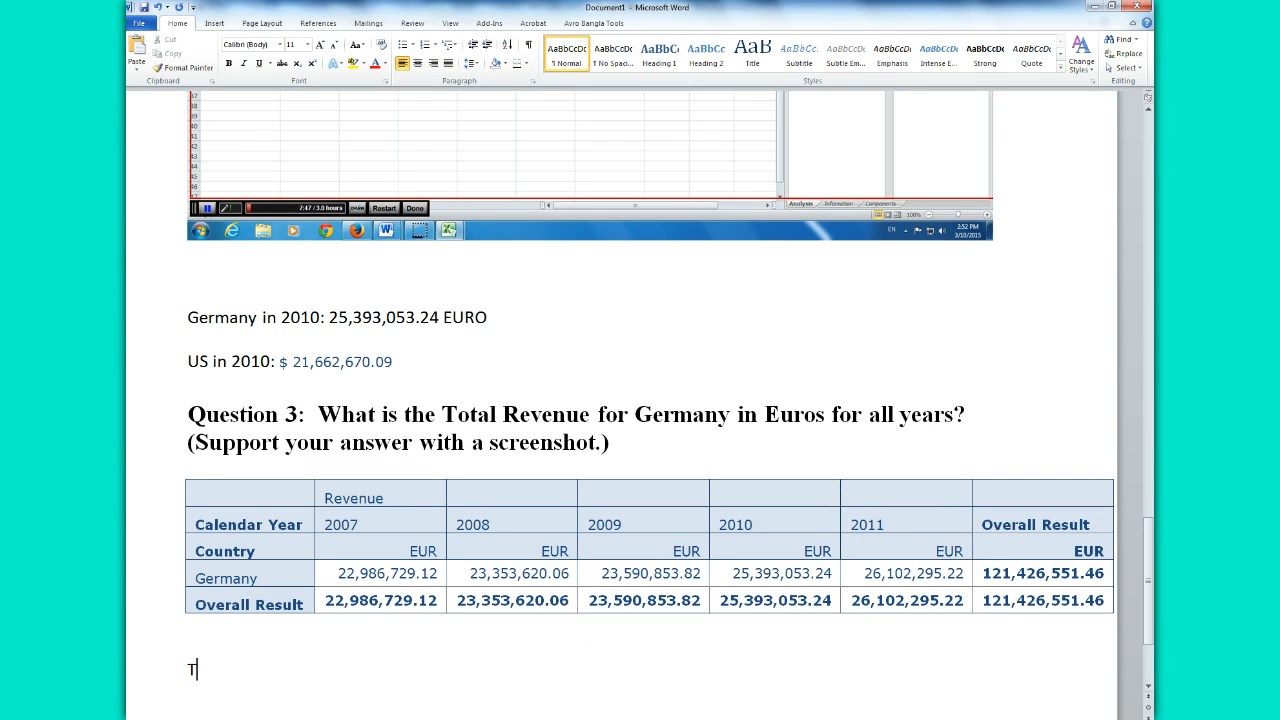
type("otal revenue for")
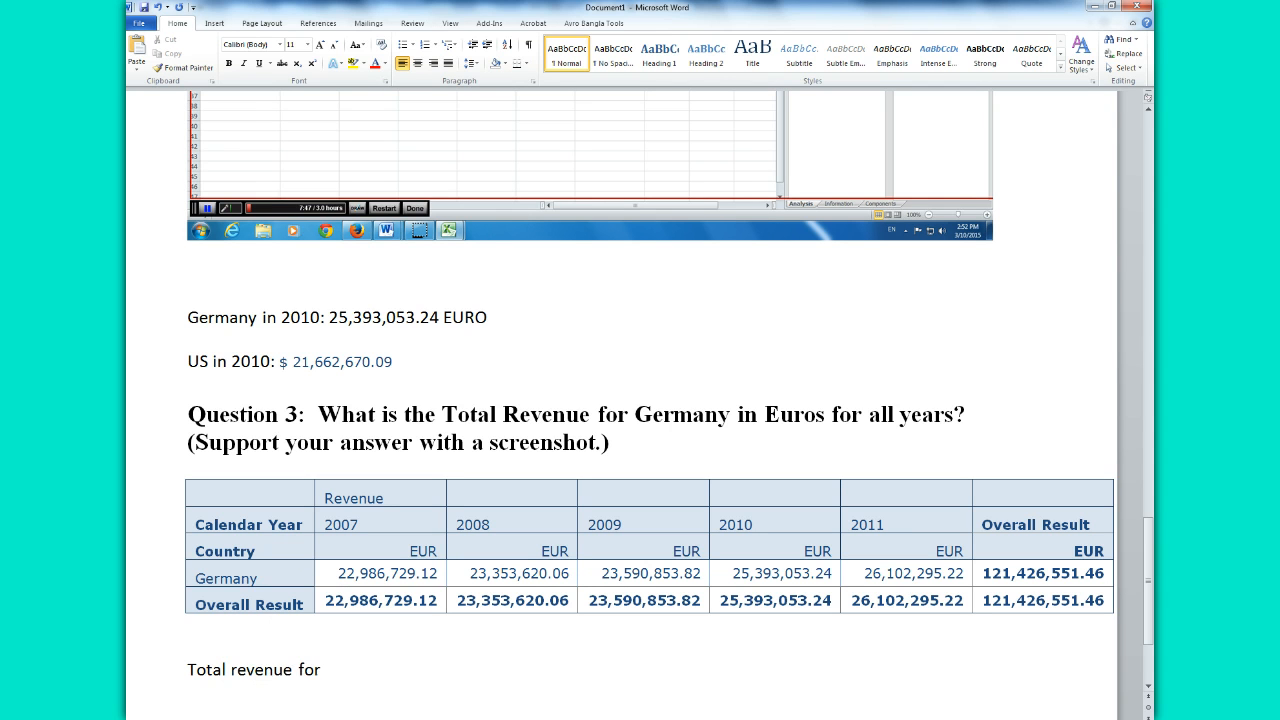
type("all years:")
key("ctrl+v")
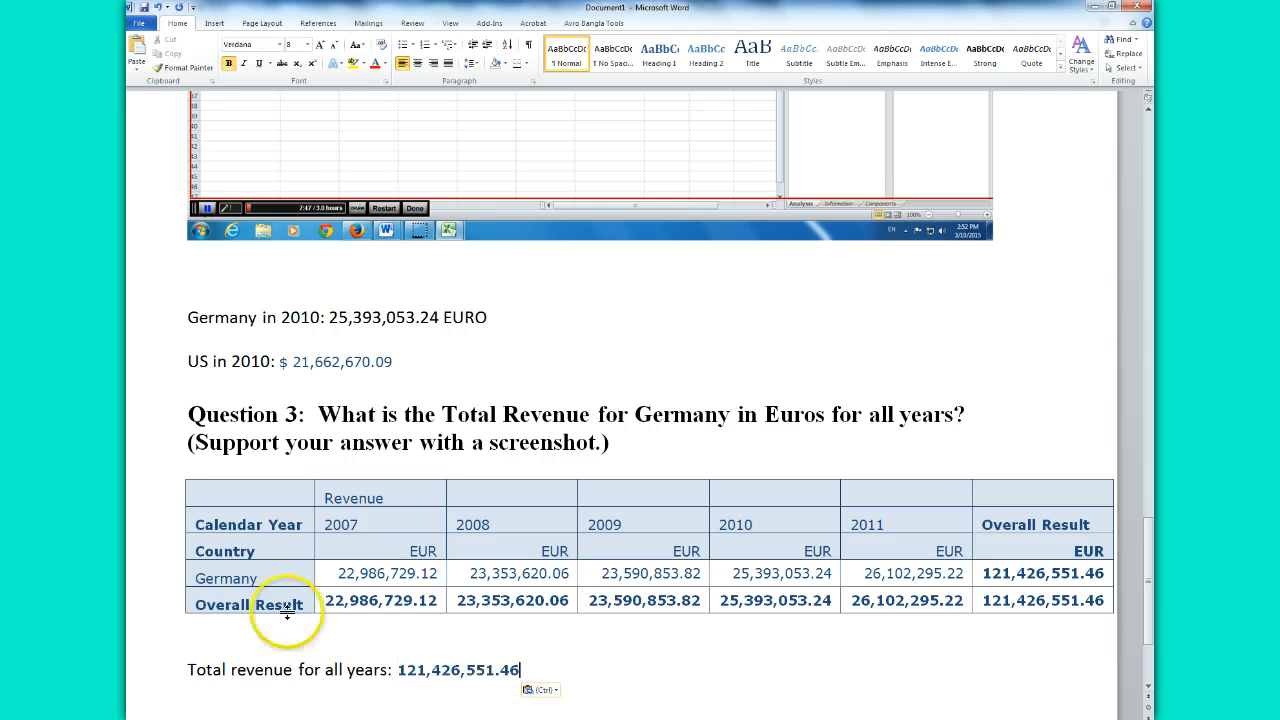
type("euro")
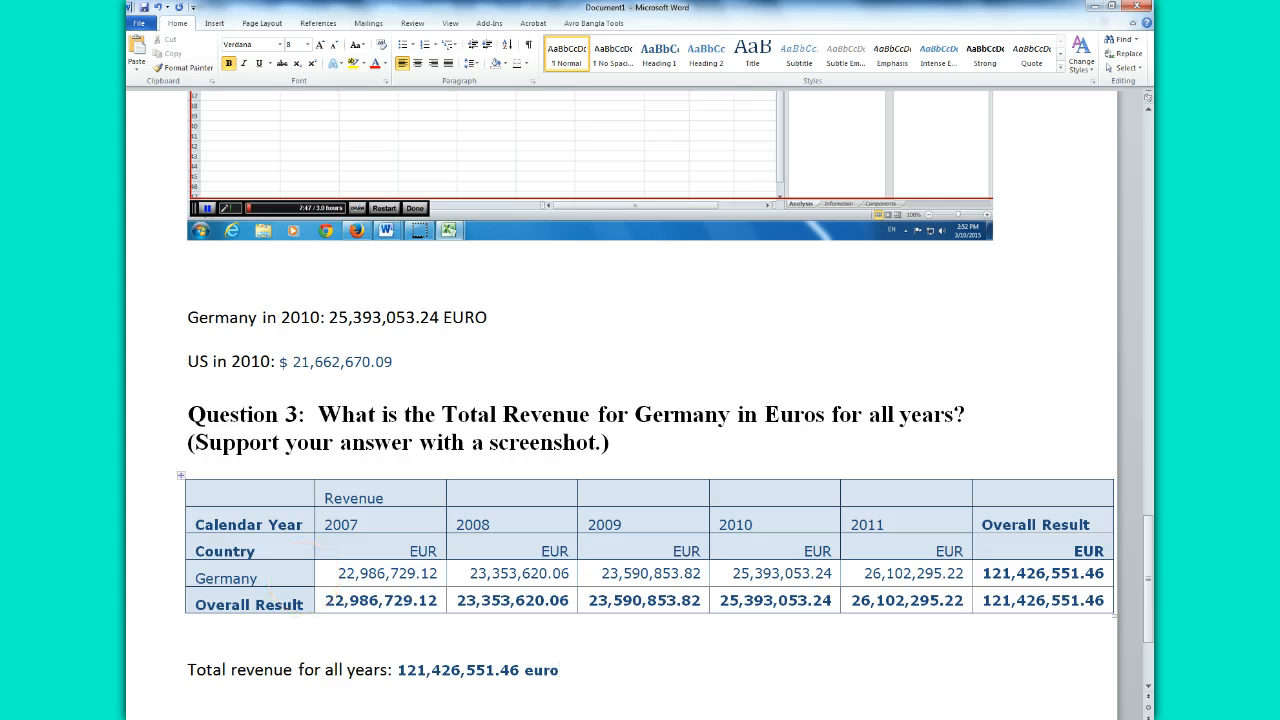
key("ctrl+Return")
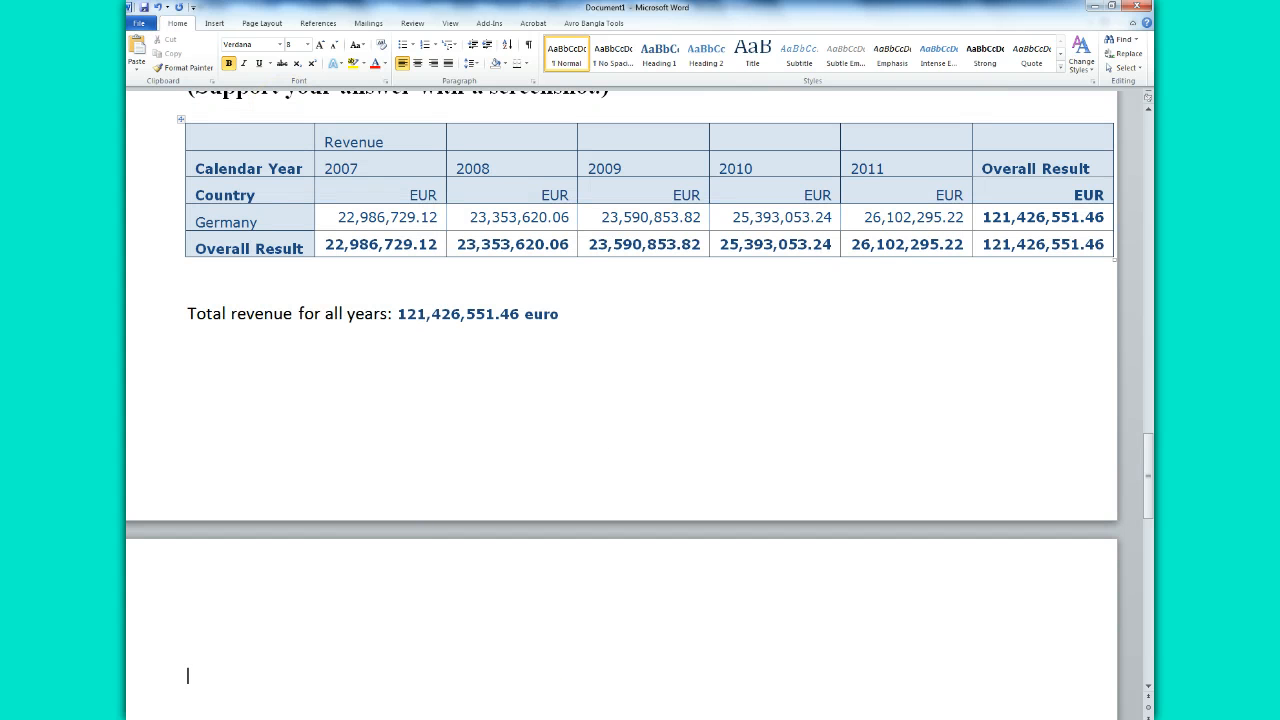
- Copy the Question 4 text (least-revenue Sales Organization) from page 7 of the instructions
left_click(317, 690)
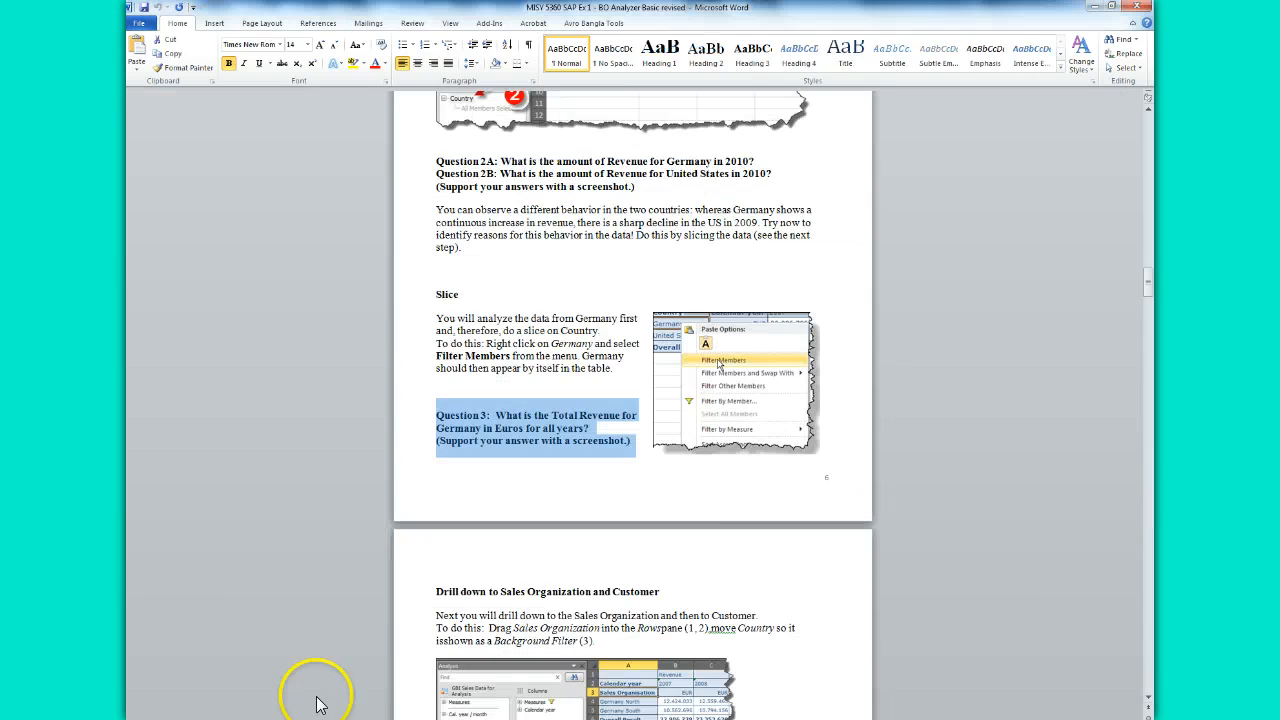
mouse_move(1147, 313)
left_mouse_down()
mouse_move(1145, 279)
mouse_move(1149, 301)
left_mouse_up()
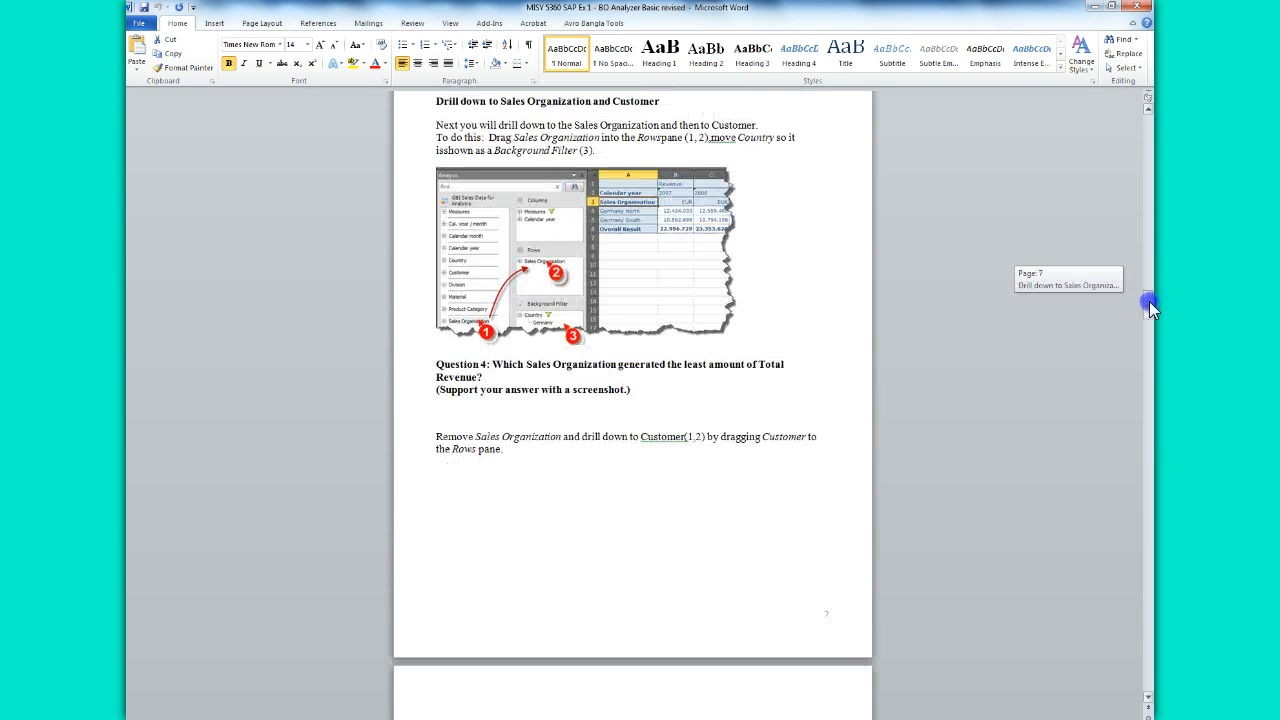
left_click(481, 364)
left_click_drag(481, 364, 630, 390)
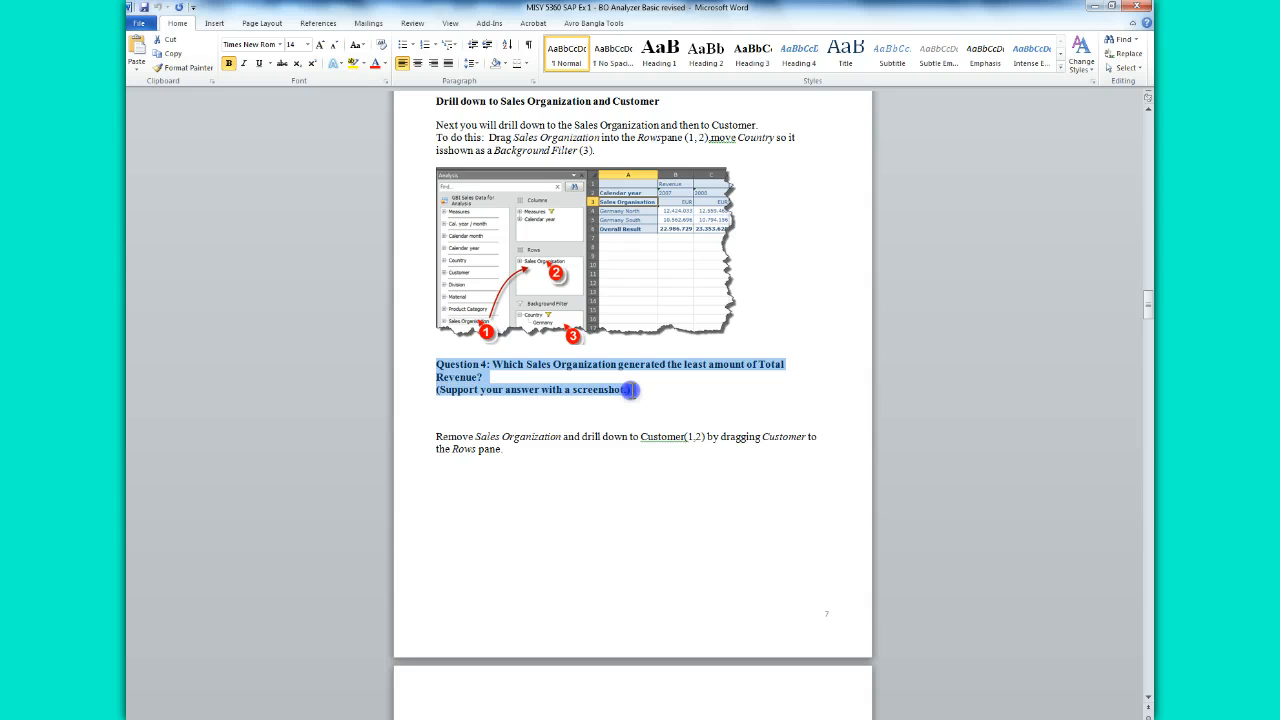
right_click(558, 378)
left_click(580, 401)
mouse_move(329, 700)
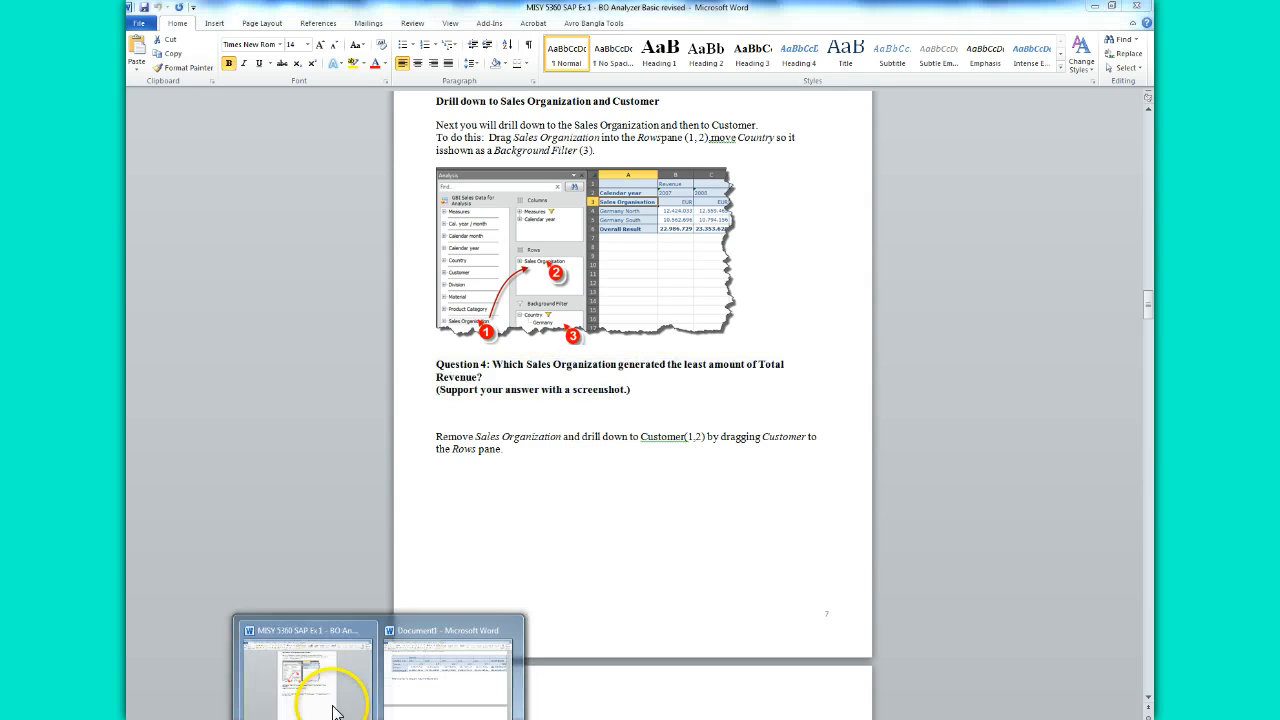
left_click(414, 700)
left_click(305, 670)
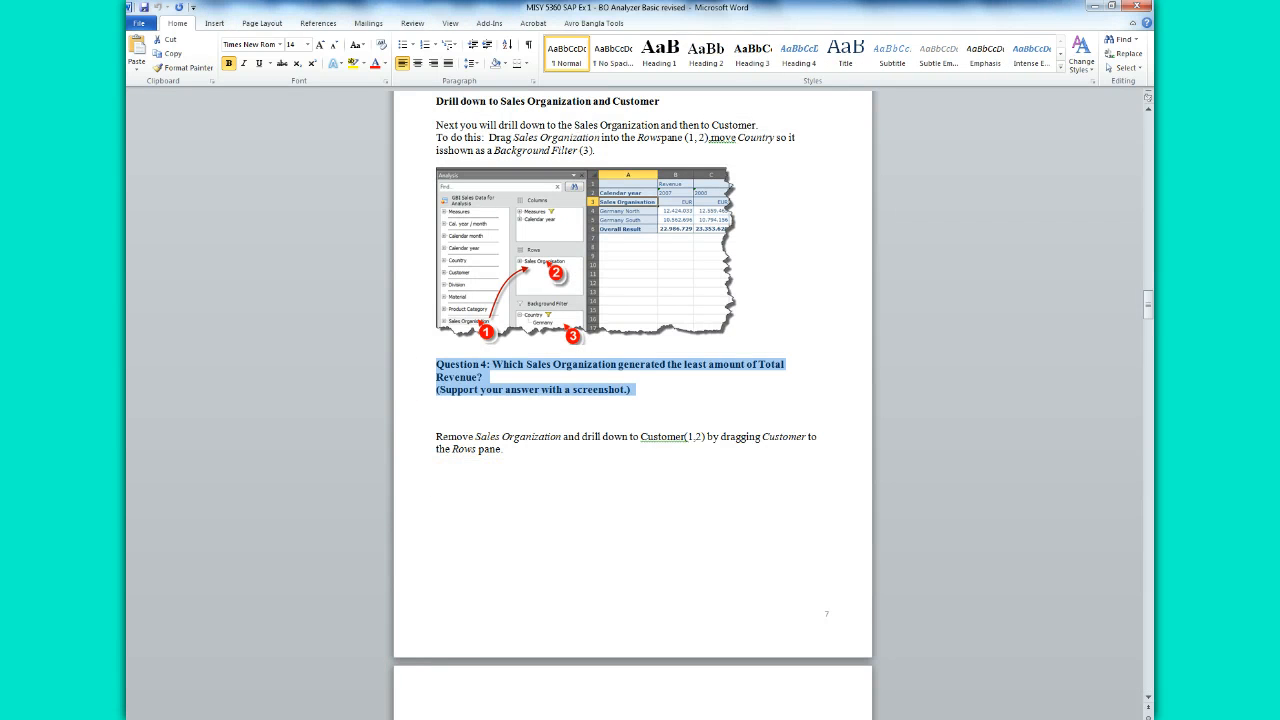
- Paste the Question 4 text onto the new page of Document1
mouse_move(329, 712)
left_click(420, 690)
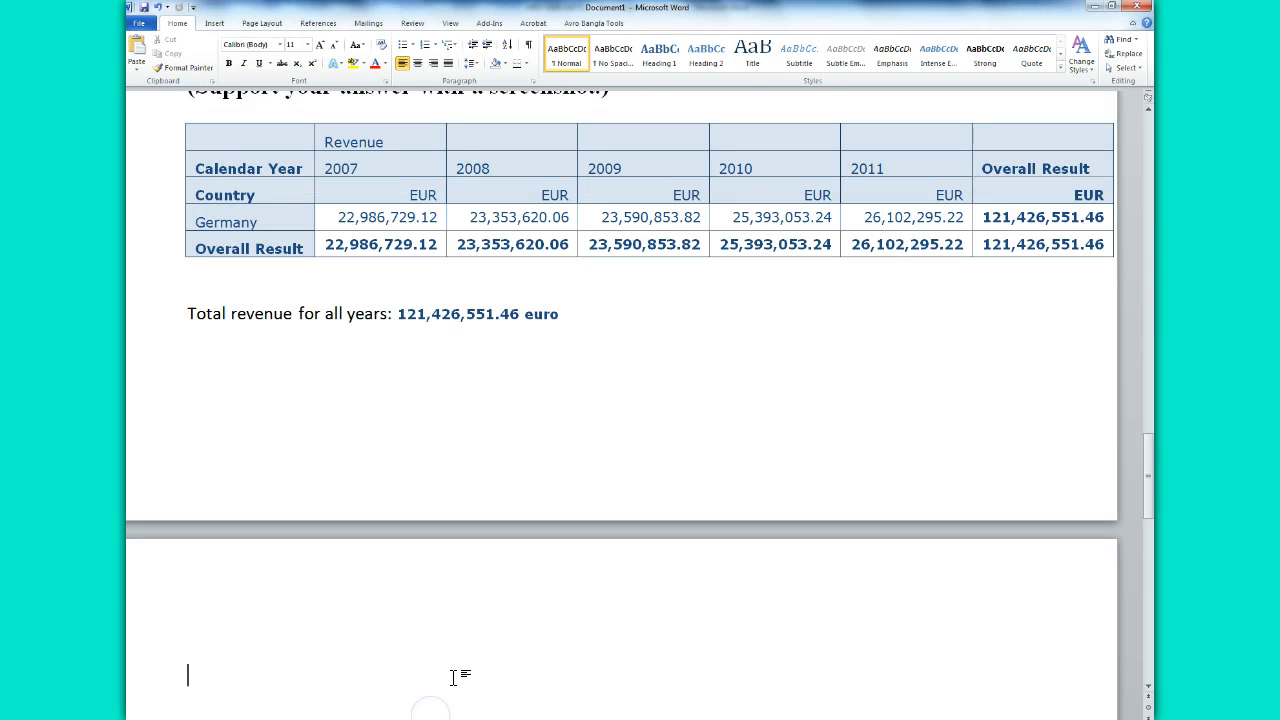
key("ctrl+v")
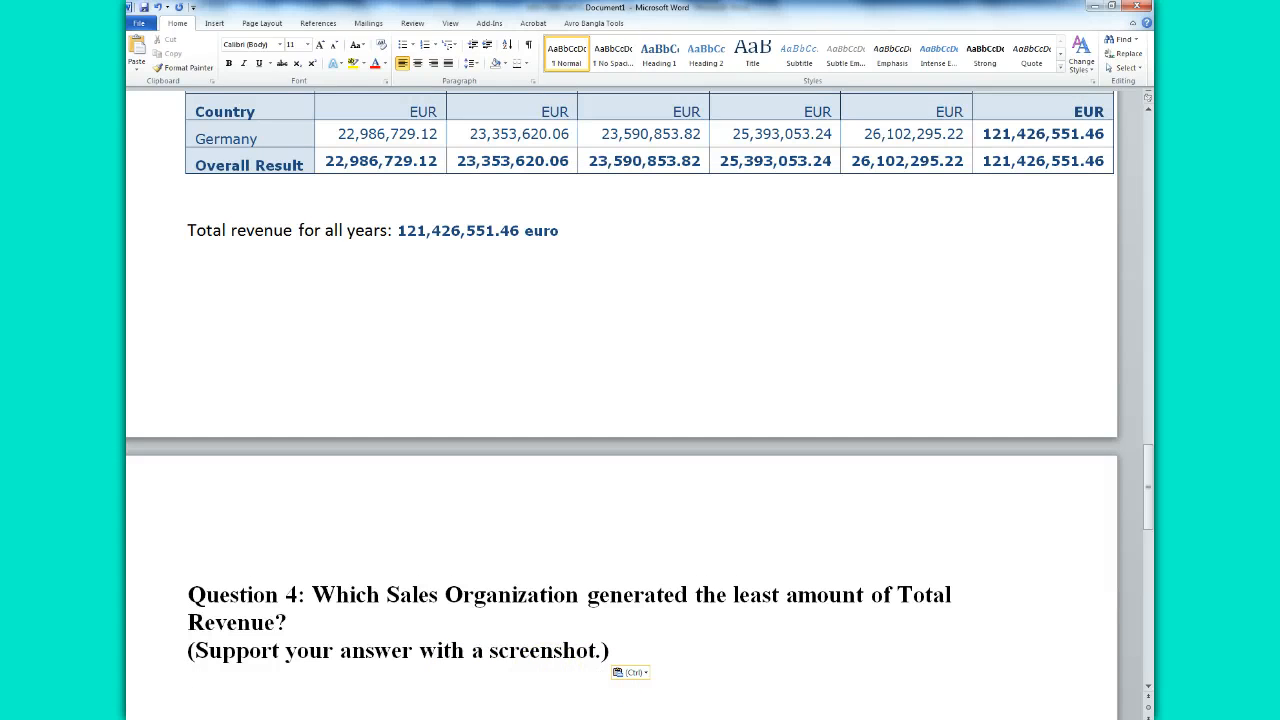
left_click(345, 700)
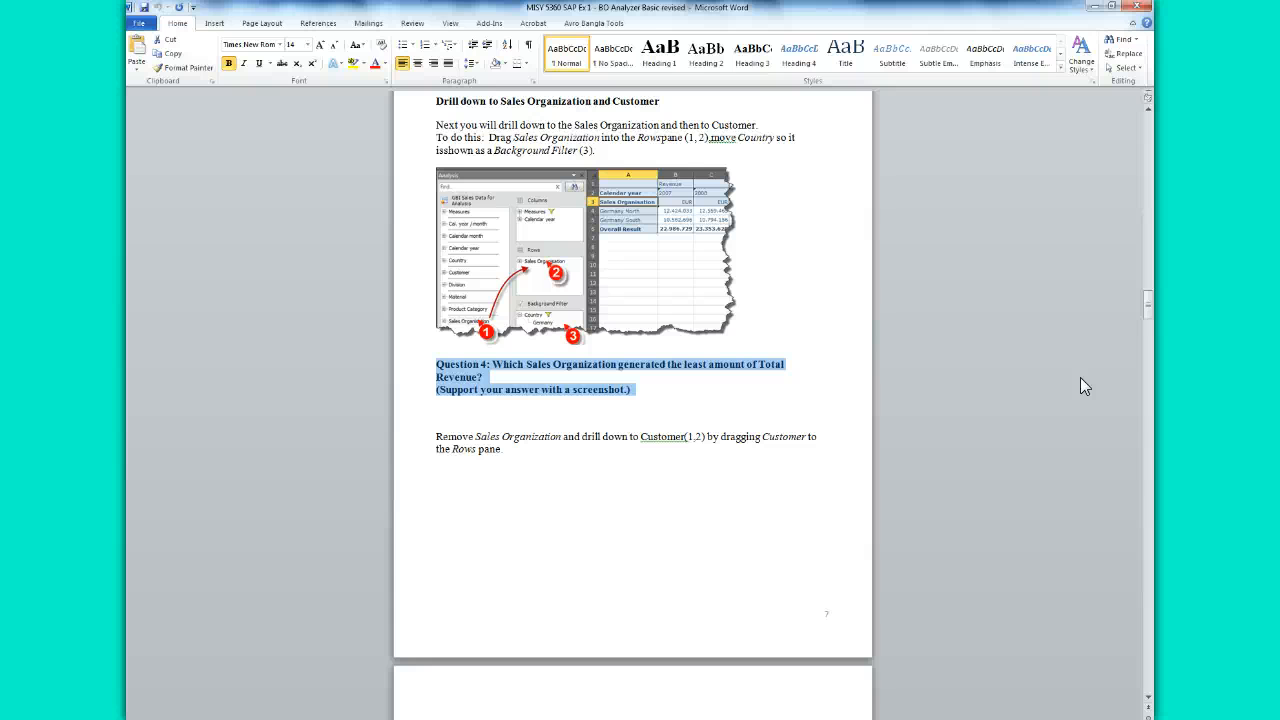
- Move Country to the background filter and put Sales Organisation into the crosstab rows
left_click(504, 702)
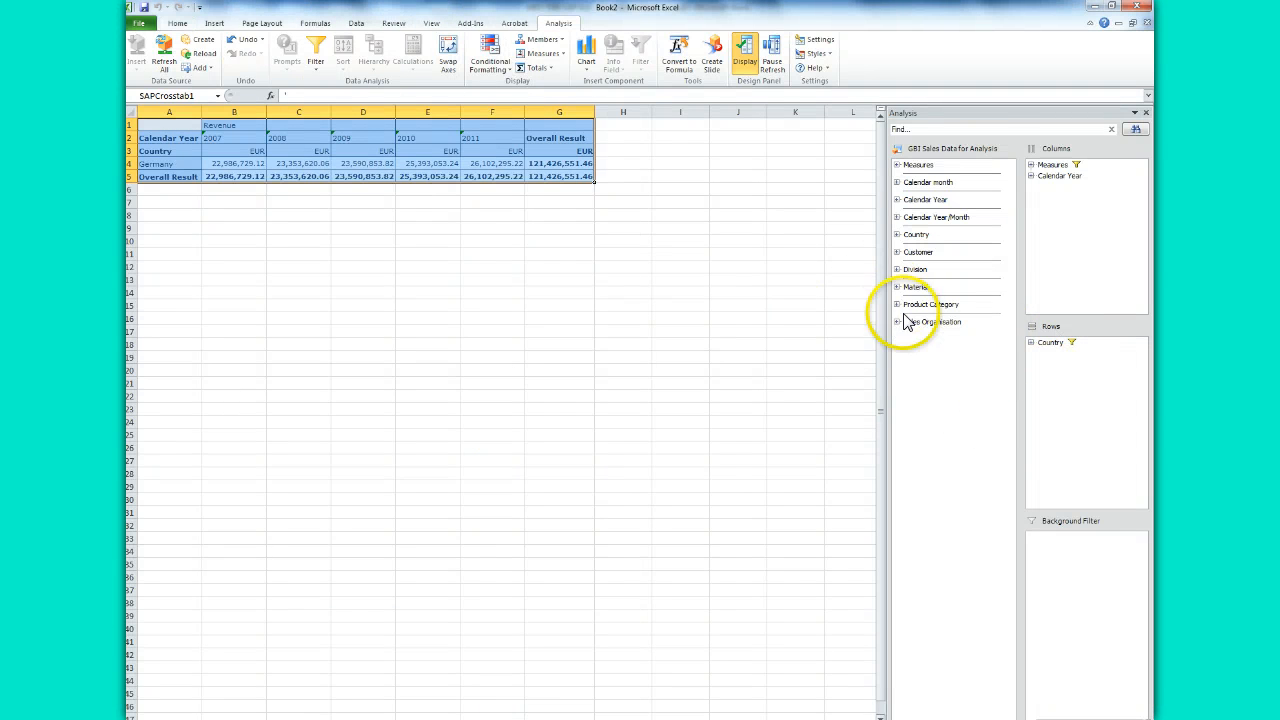
left_click_drag(1063, 352, 1071, 542)
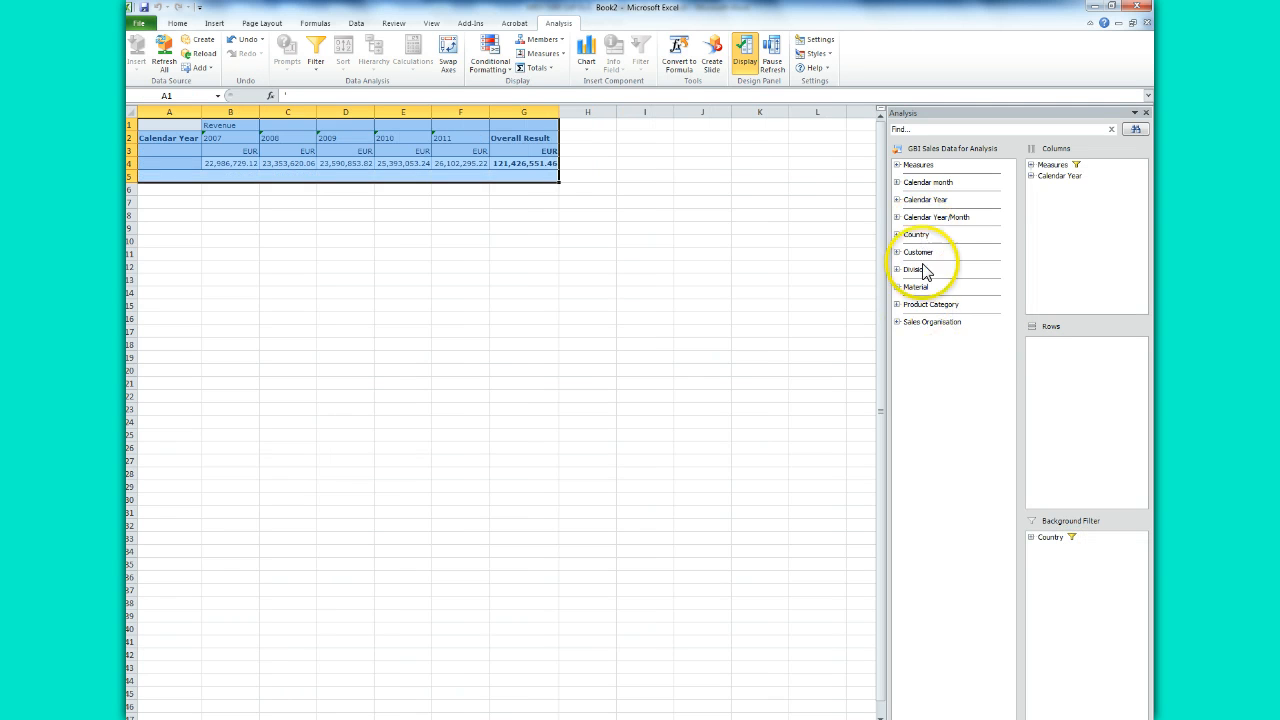
left_click_drag(925, 331, 1060, 343)
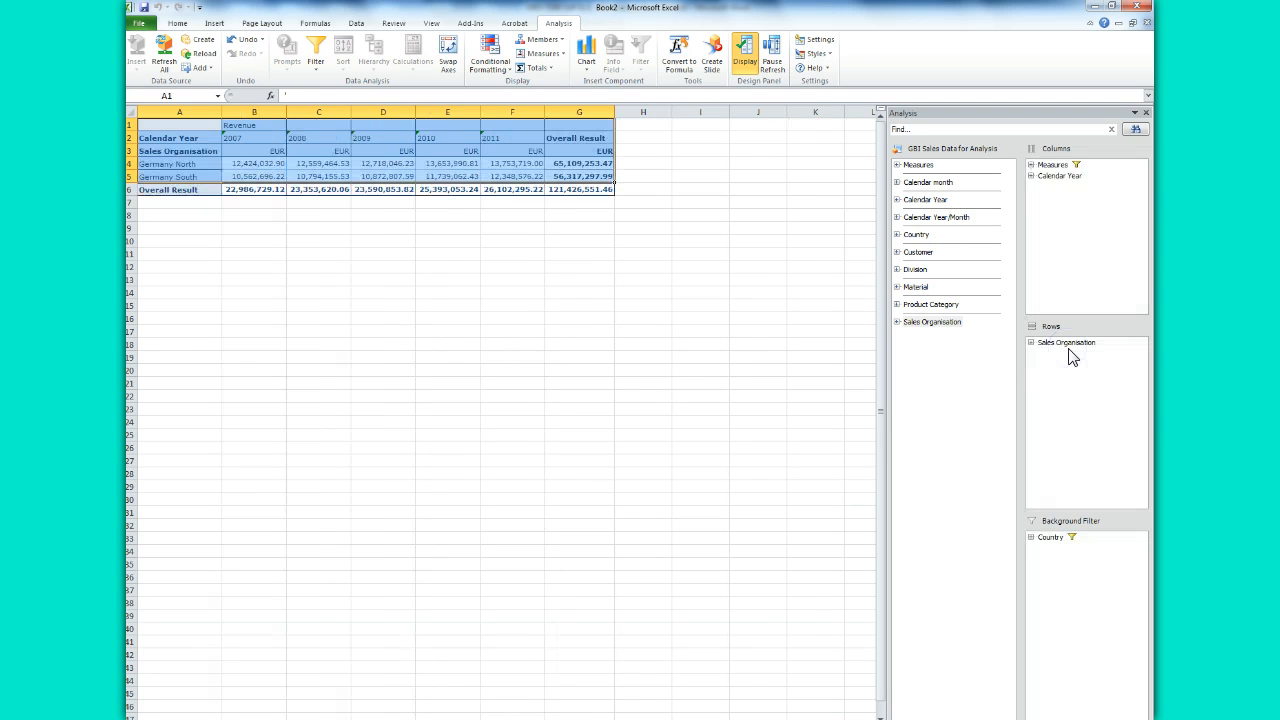
- Copy the Sales Organisation crosstab A1:G6
left_click(643, 343)
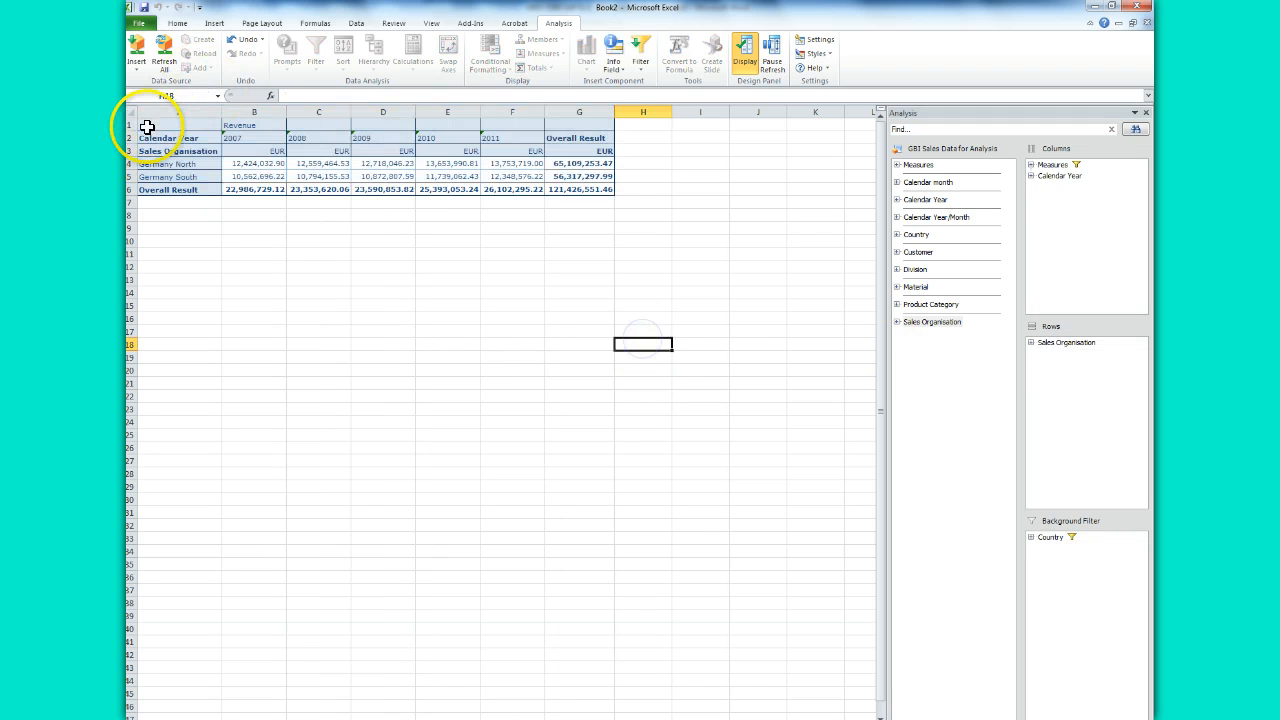
left_click_drag(149, 126, 569, 186)
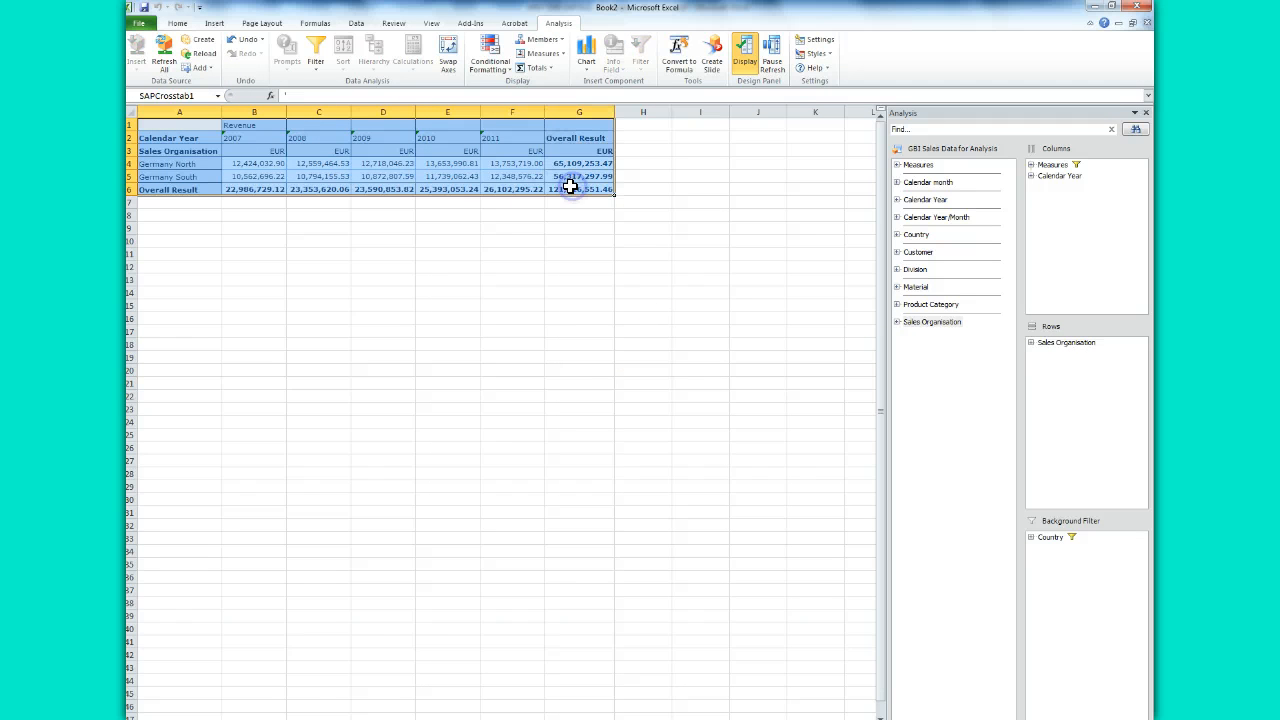
key("ctrl+c")
- Paste the Sales Organisation crosstab below Question 4 and shift it left
left_click(460, 675)
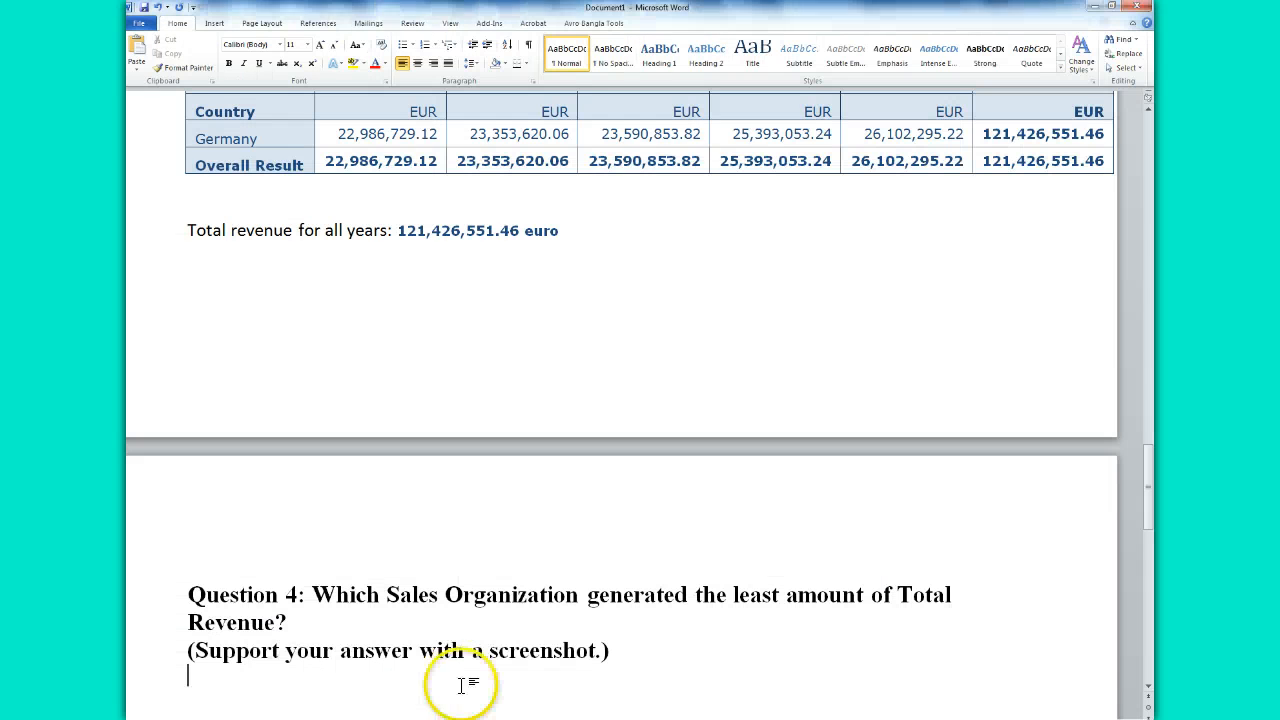
key("ctrl+v")
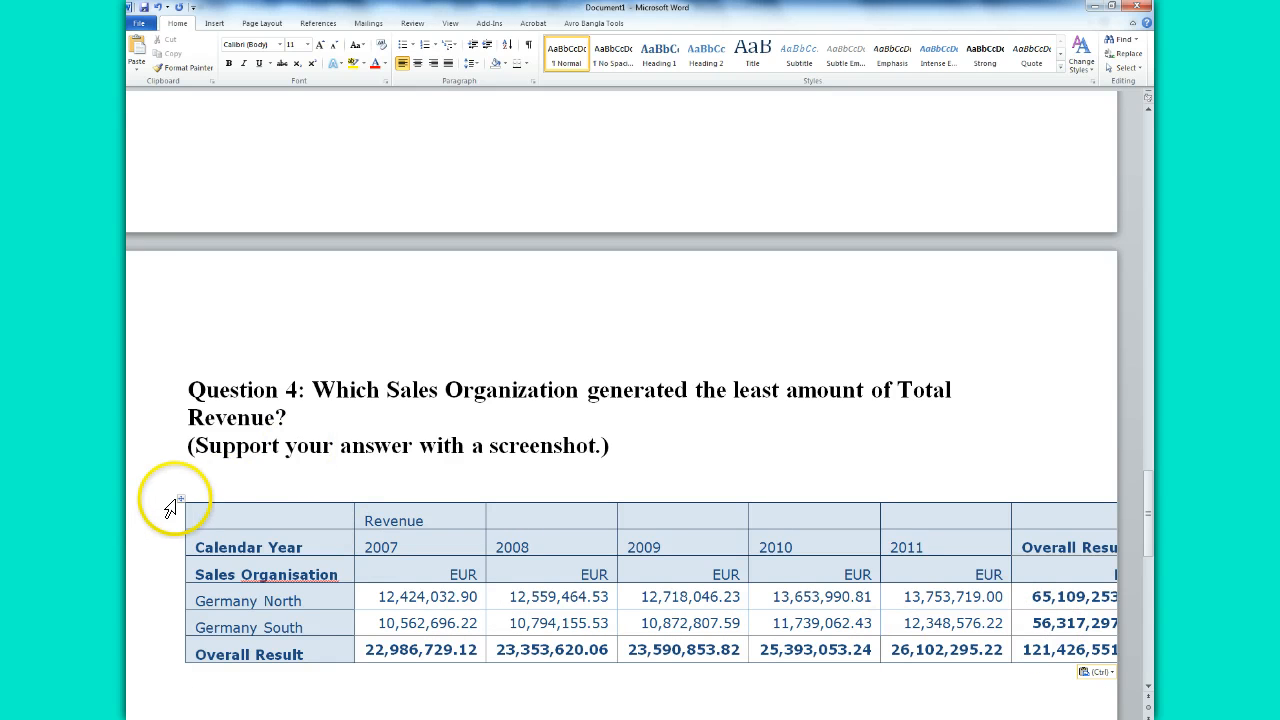
left_click_drag(181, 498, 151, 499)
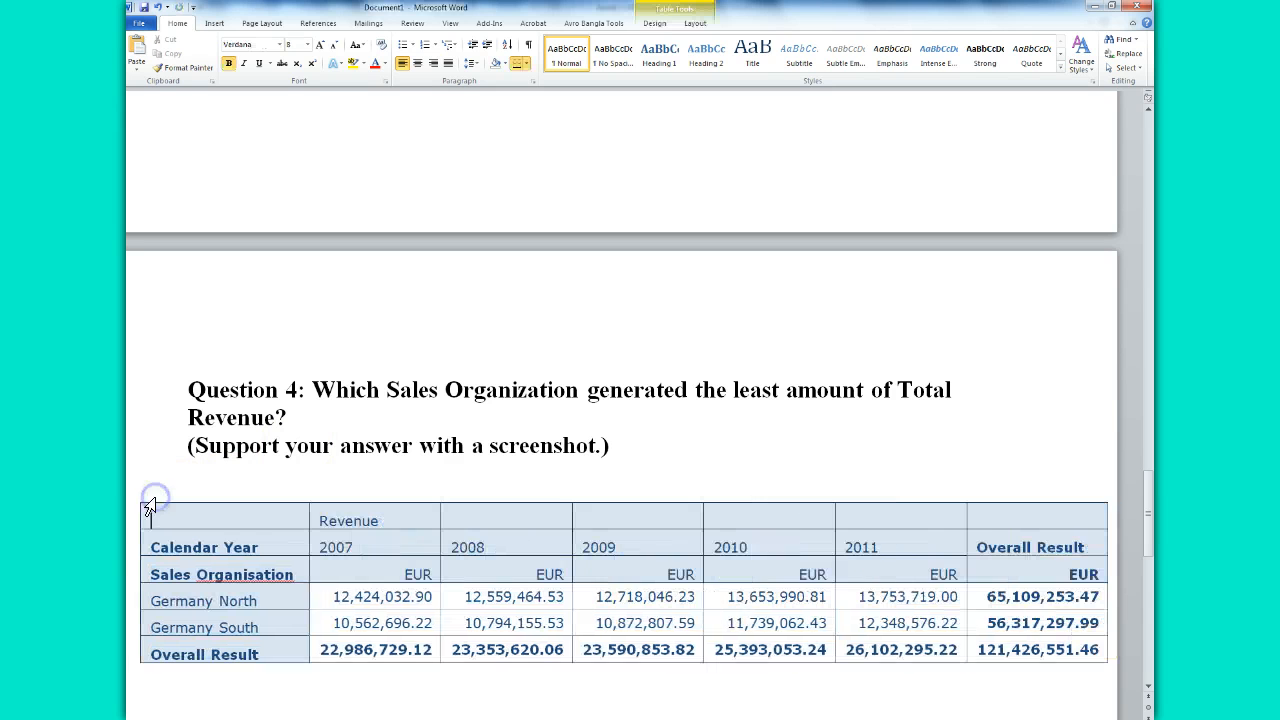
- Write the Question 4 answer 'Germany South: 56,317,297.99' beneath the table
left_click(979, 622)
left_click_drag(979, 622, 1055, 626)
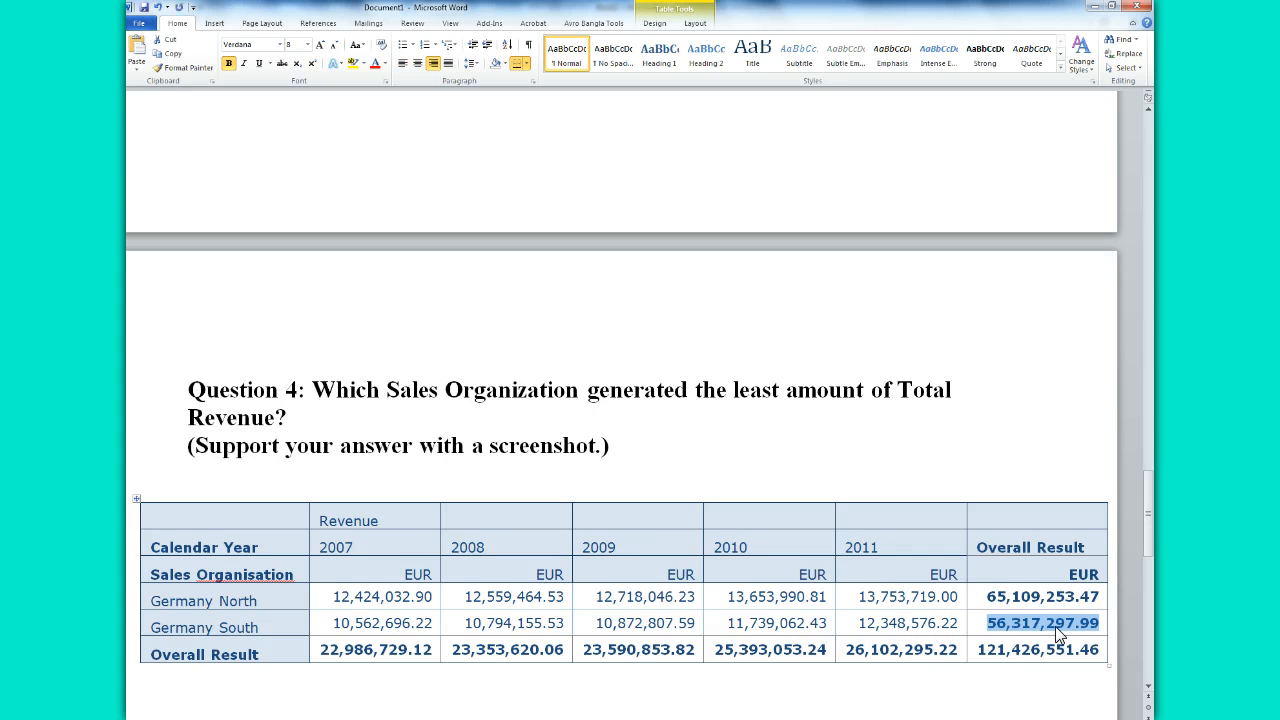
left_click(655, 692)
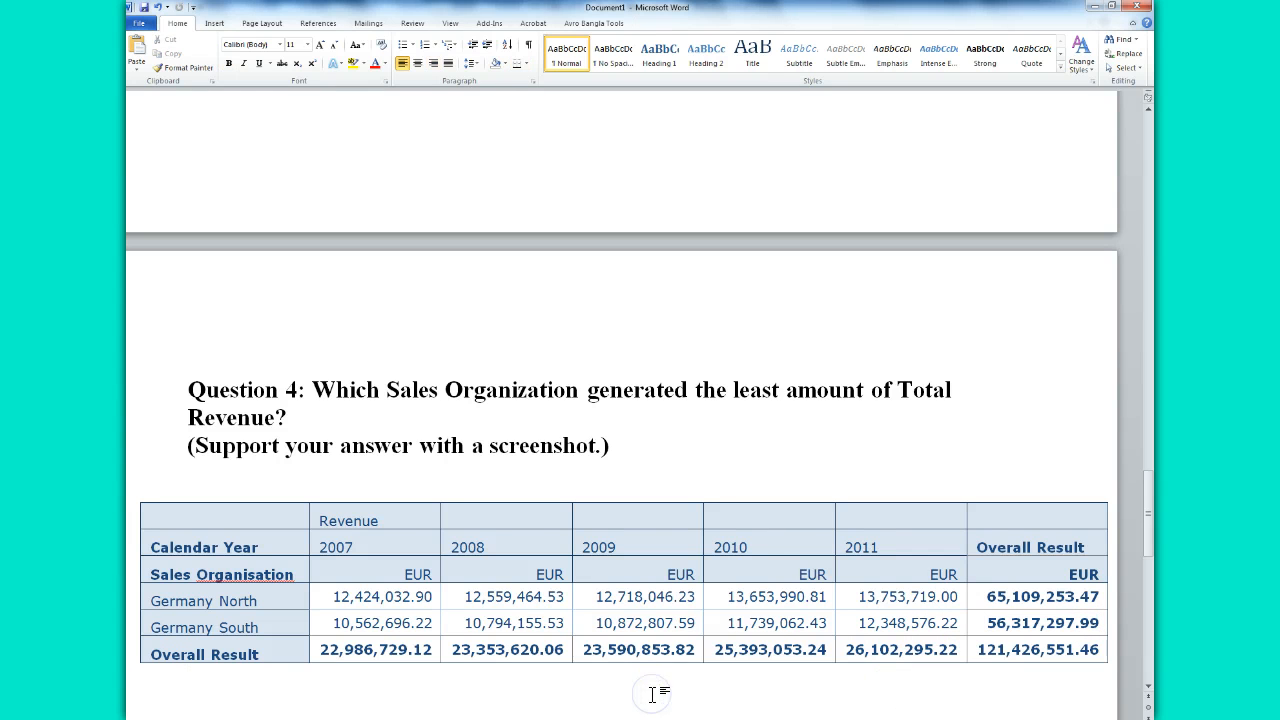
type("Gr")
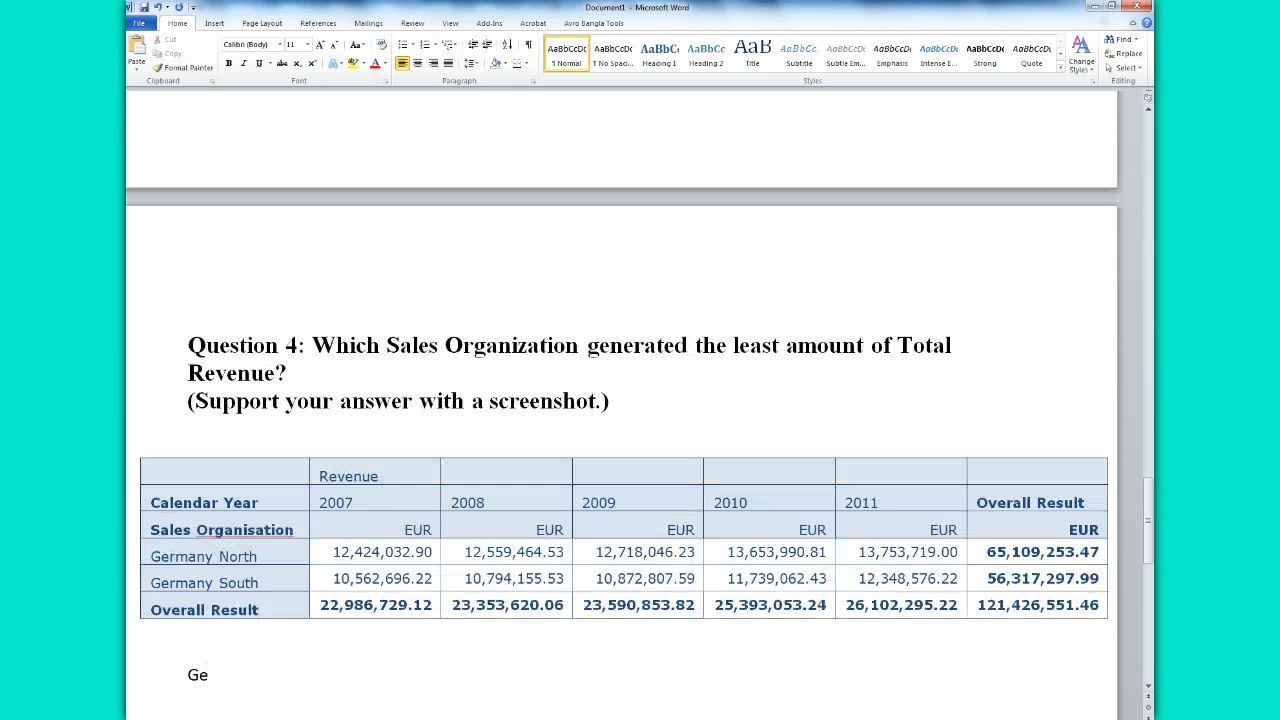
type("rmany South:")
key("ctrl+v")
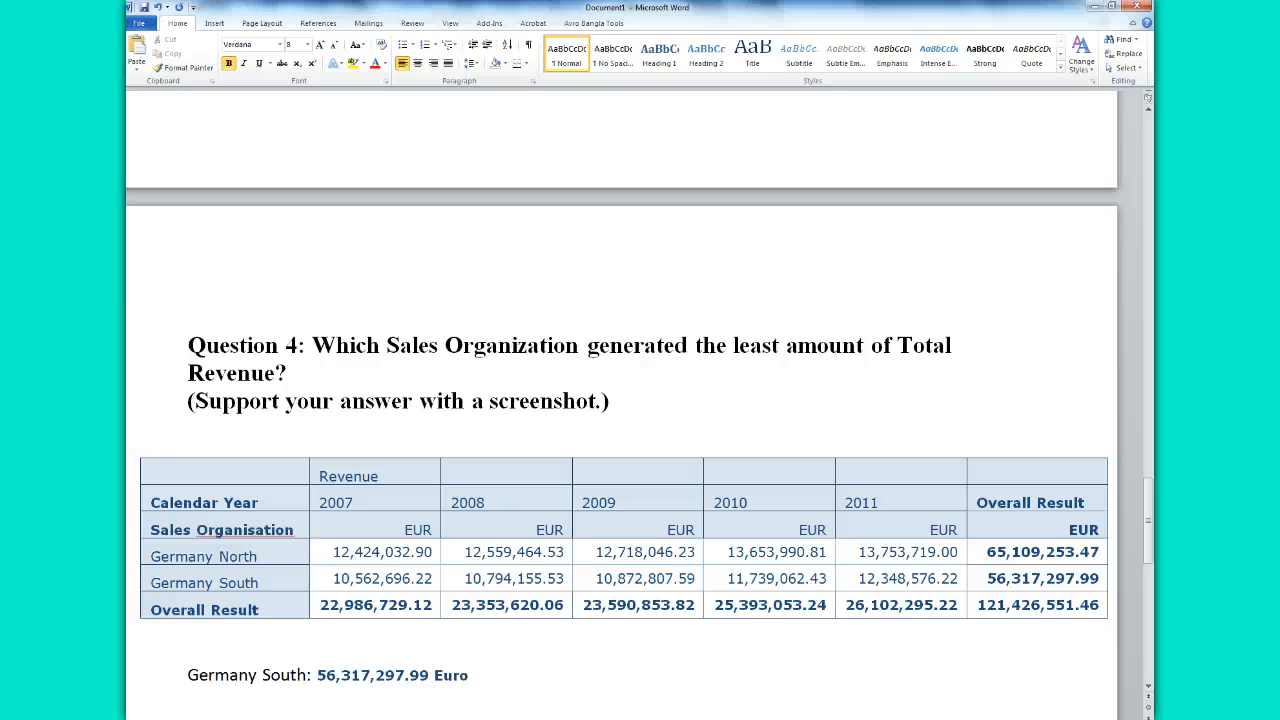
key("Return")
left_click(310, 700)
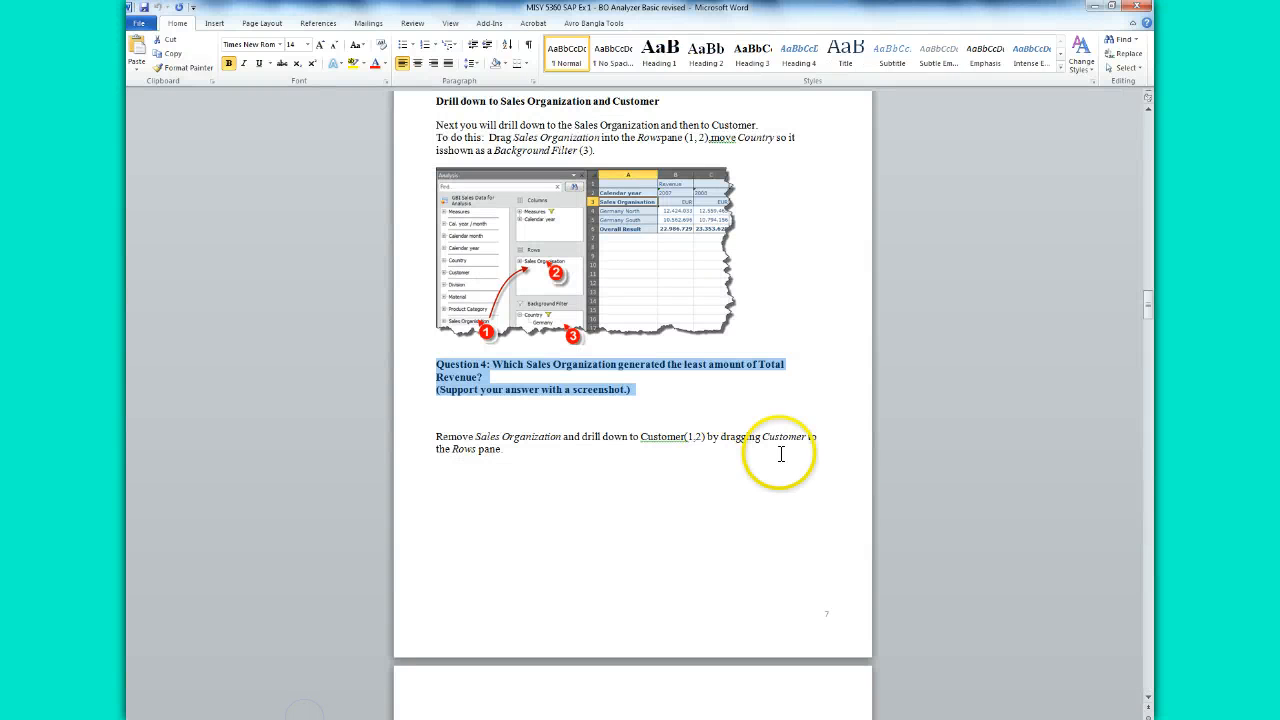
- Copy the Question 5A and 5B text from the instructions
left_click_drag(1144, 301, 1146, 307)
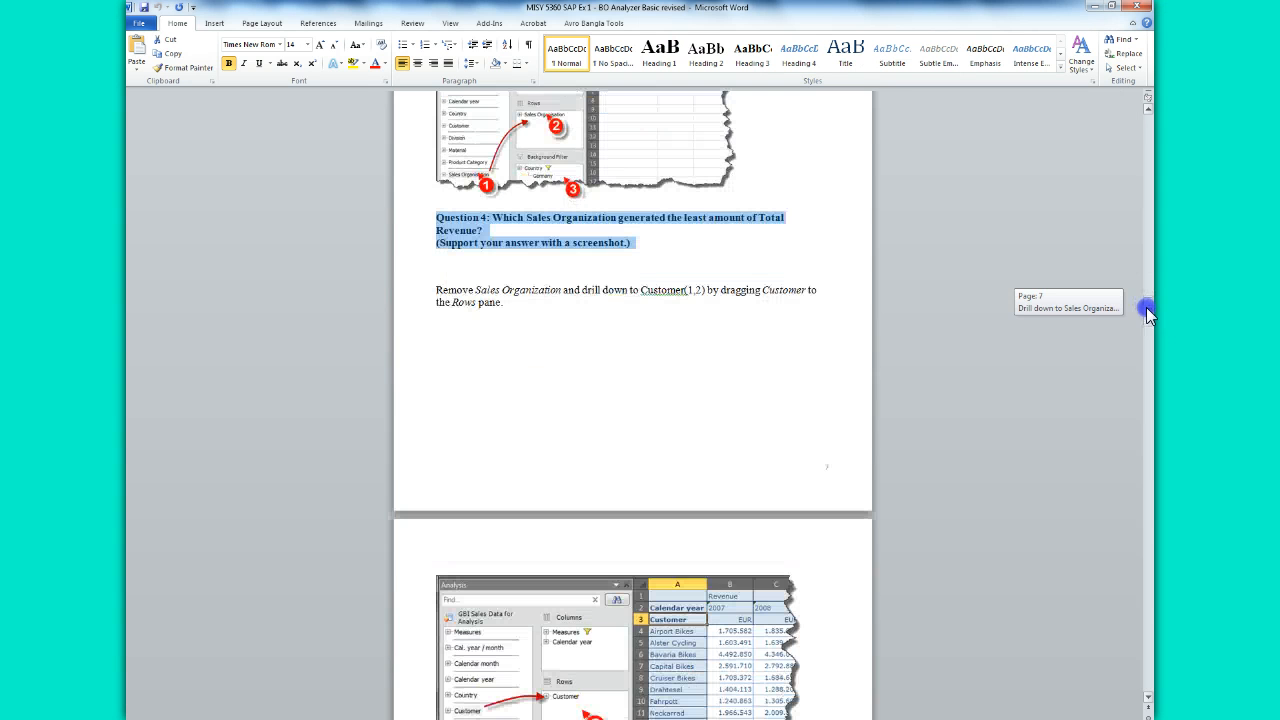
left_click_drag(1147, 316, 1144, 321)
left_click_drag(436, 650, 638, 689)
right_click(570, 661)
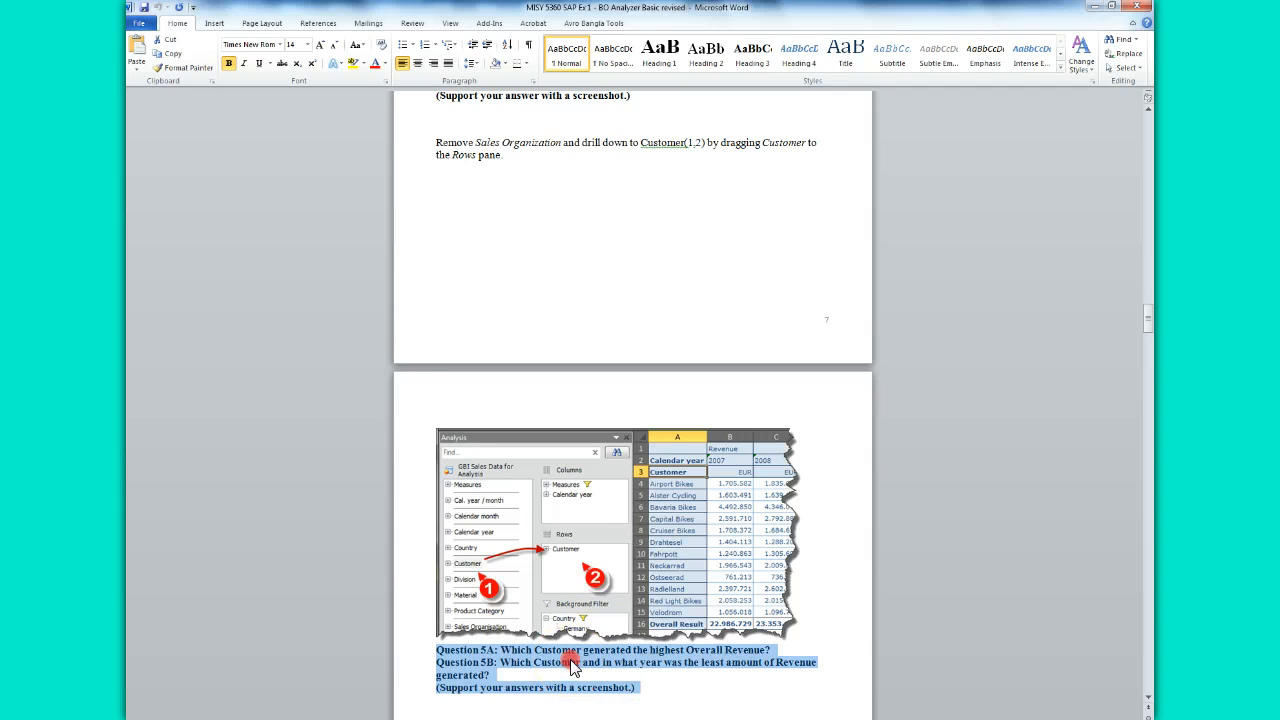
left_click(604, 470)
- Paste the Question 5A/5B text below the Germany South answer
left_click(405, 695)
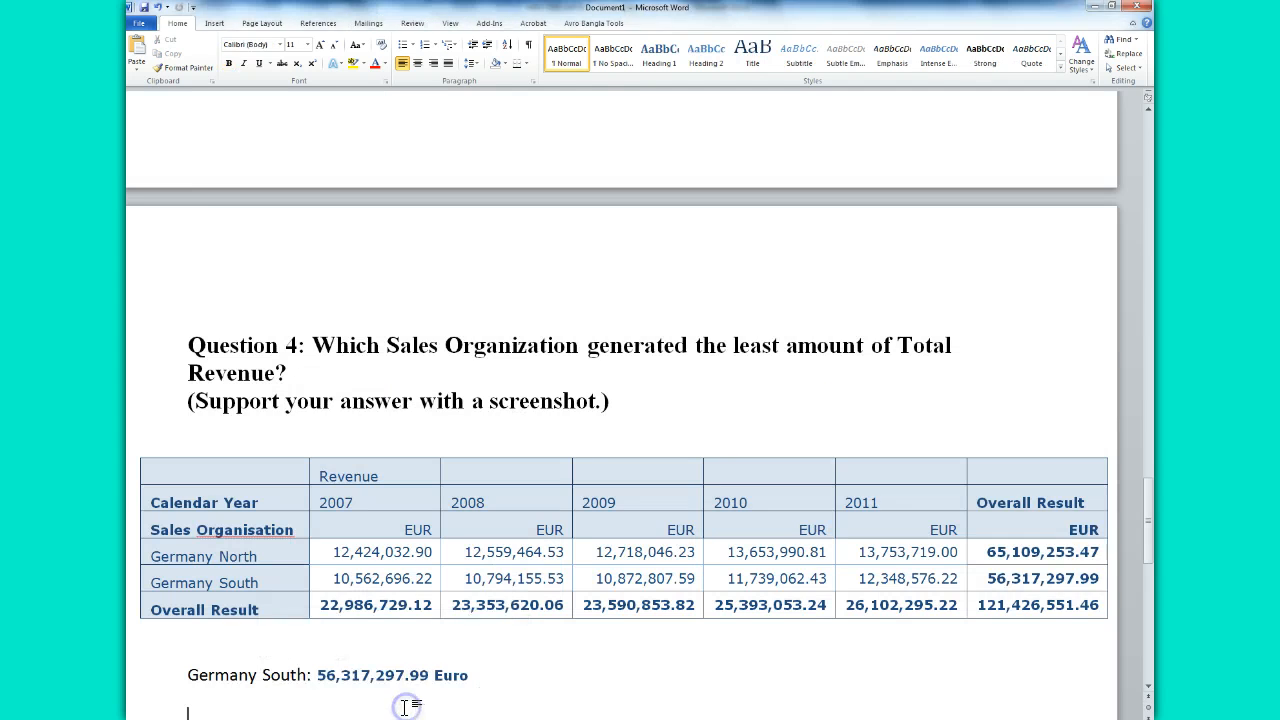
key("ctrl+v")
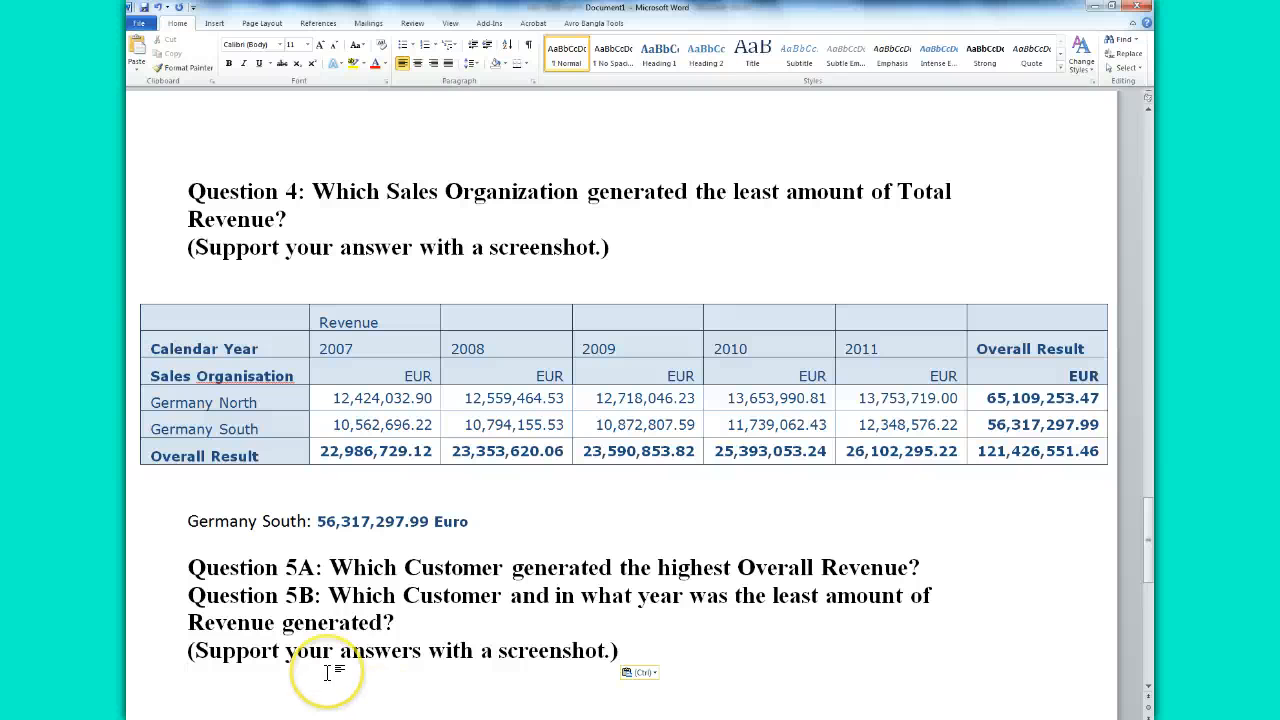
left_click(458, 719)
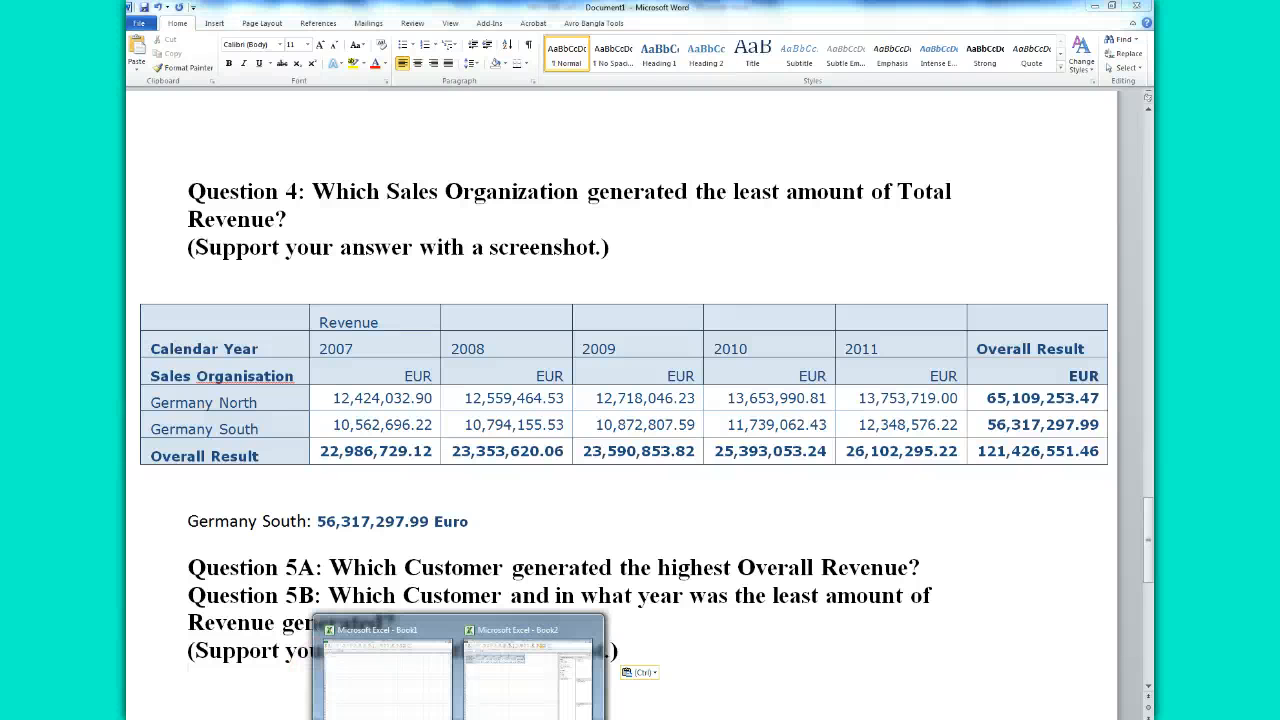
left_click(330, 690)
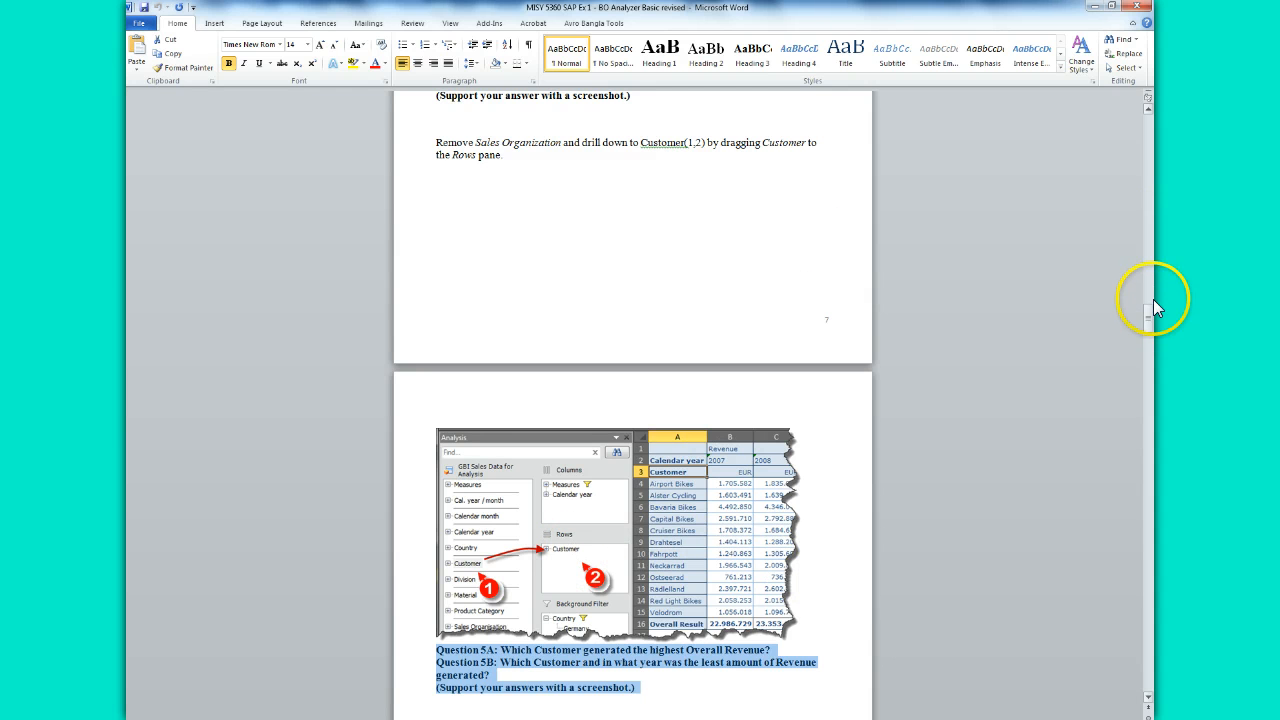
left_click_drag(1153, 299, 1149, 337)
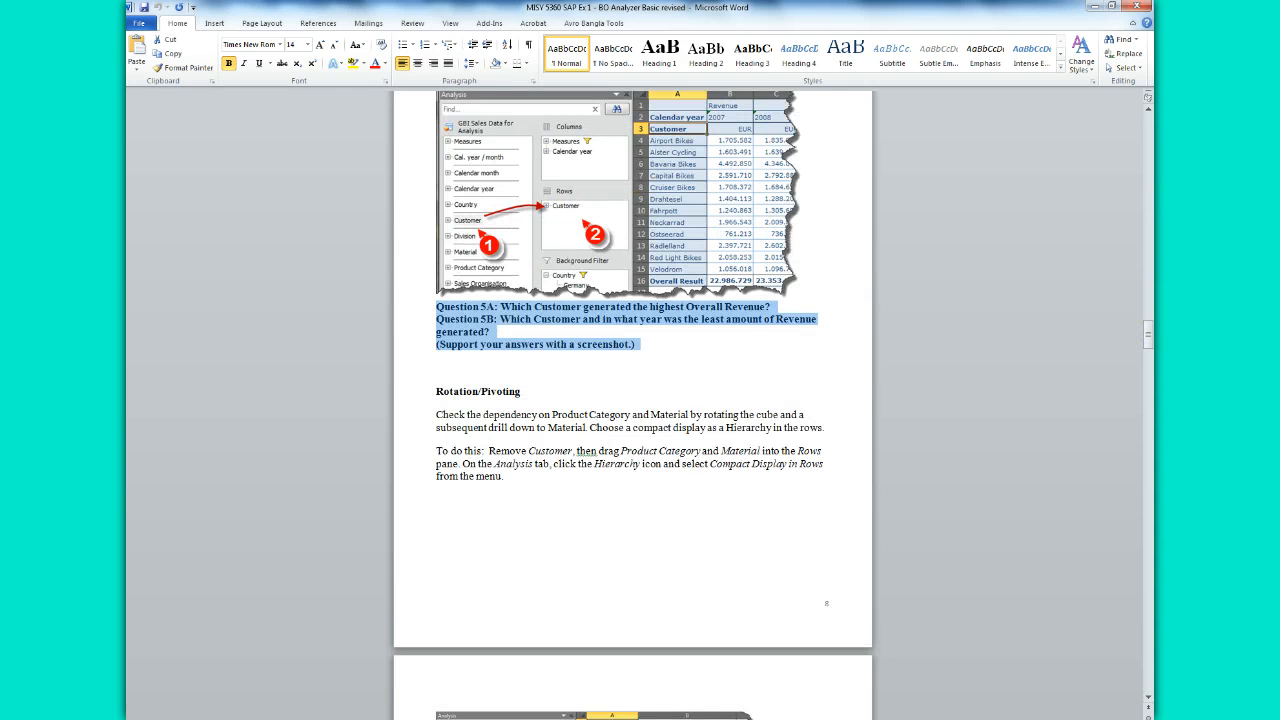
- Replace Sales Organisation with Customer in the crosstab rows
left_click(515, 700)
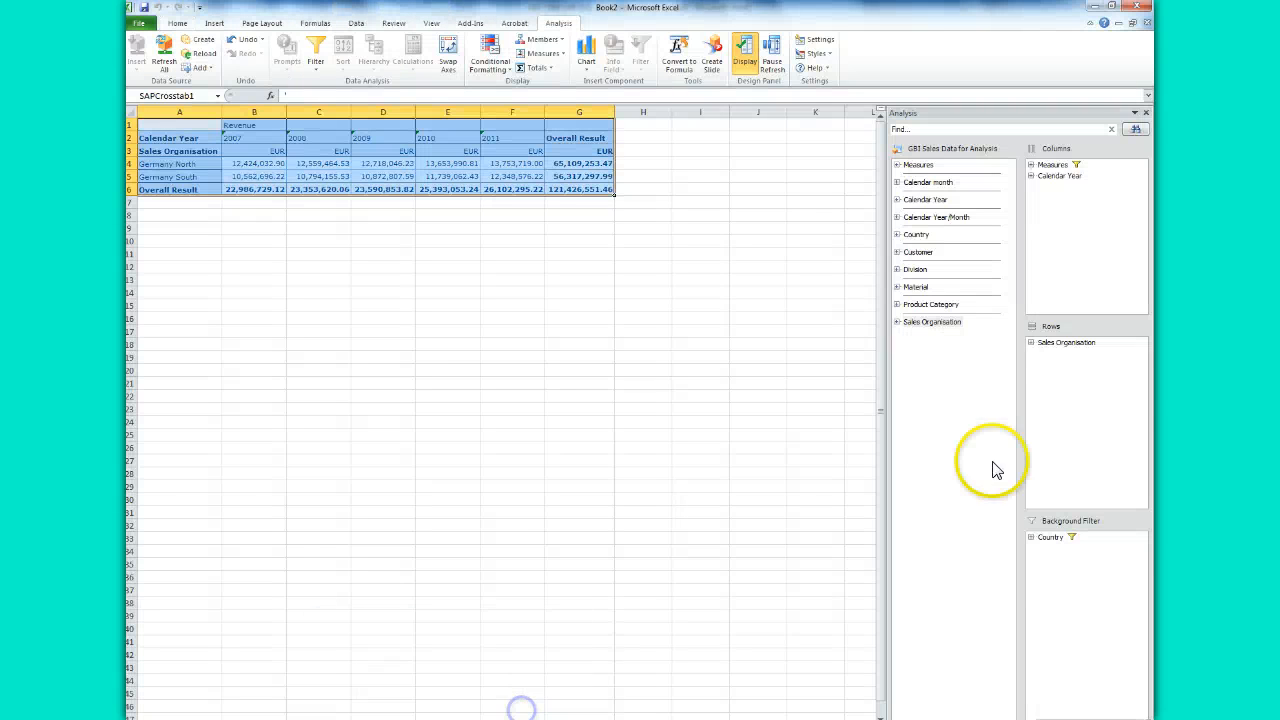
left_click_drag(1051, 343, 934, 343)
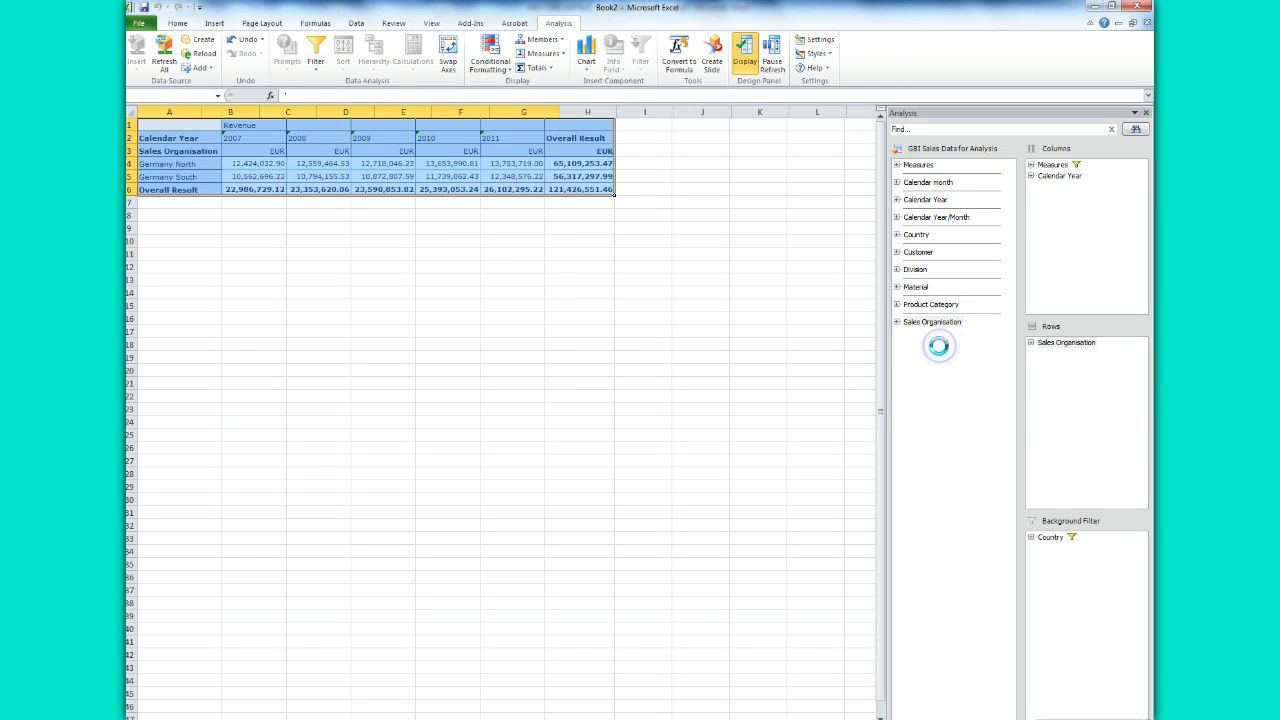
left_click(918, 253)
left_click_drag(918, 256, 1060, 337)
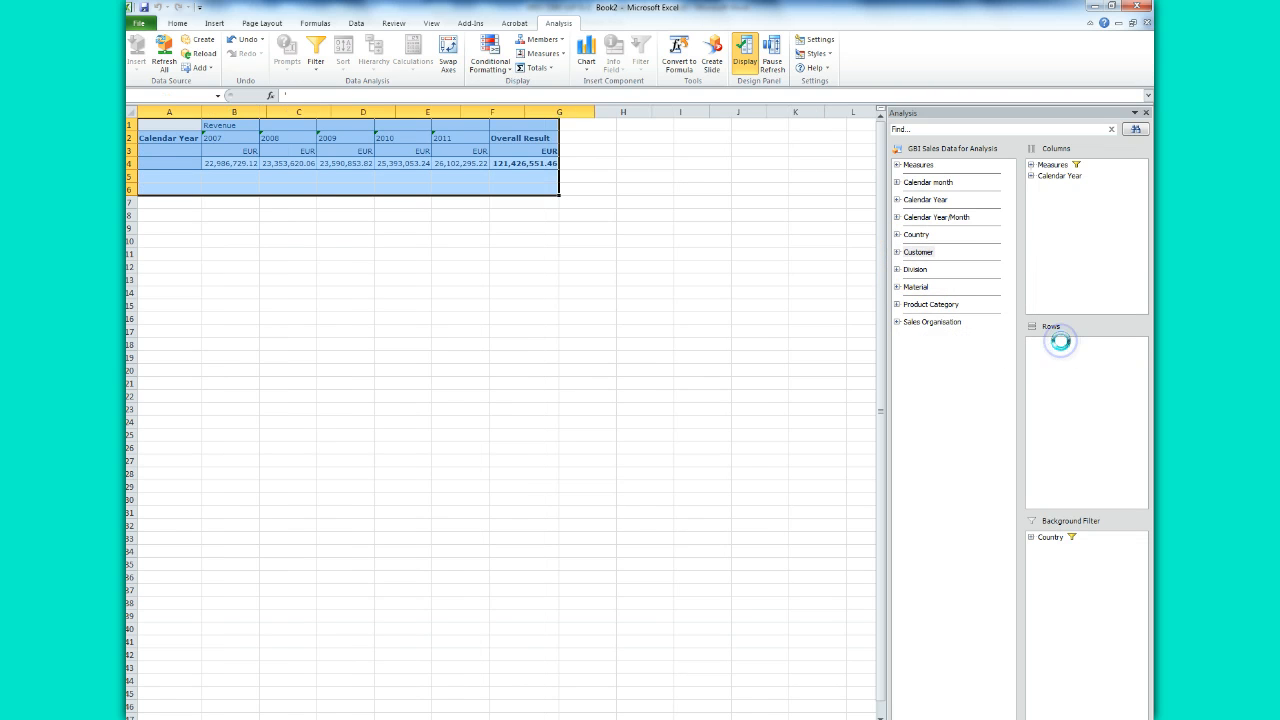
left_click(448, 408)
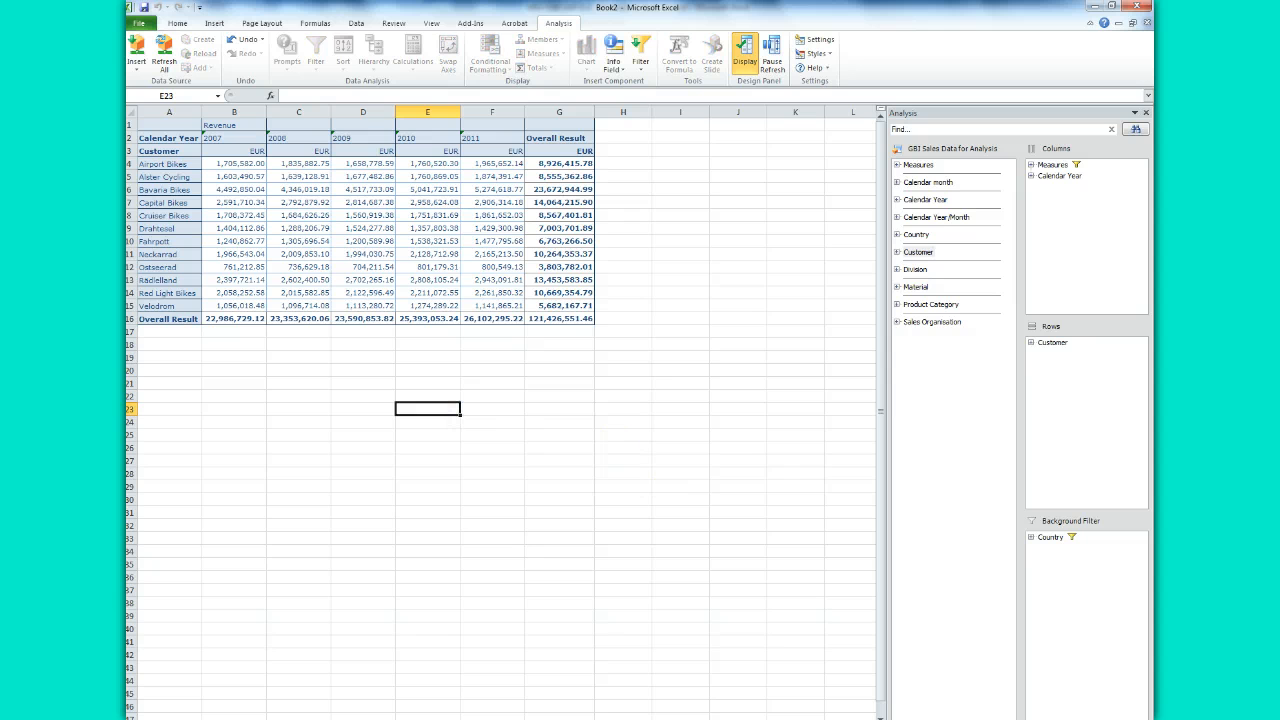
- Copy the customer revenue crosstab A1:G16
mouse_move(370, 715)
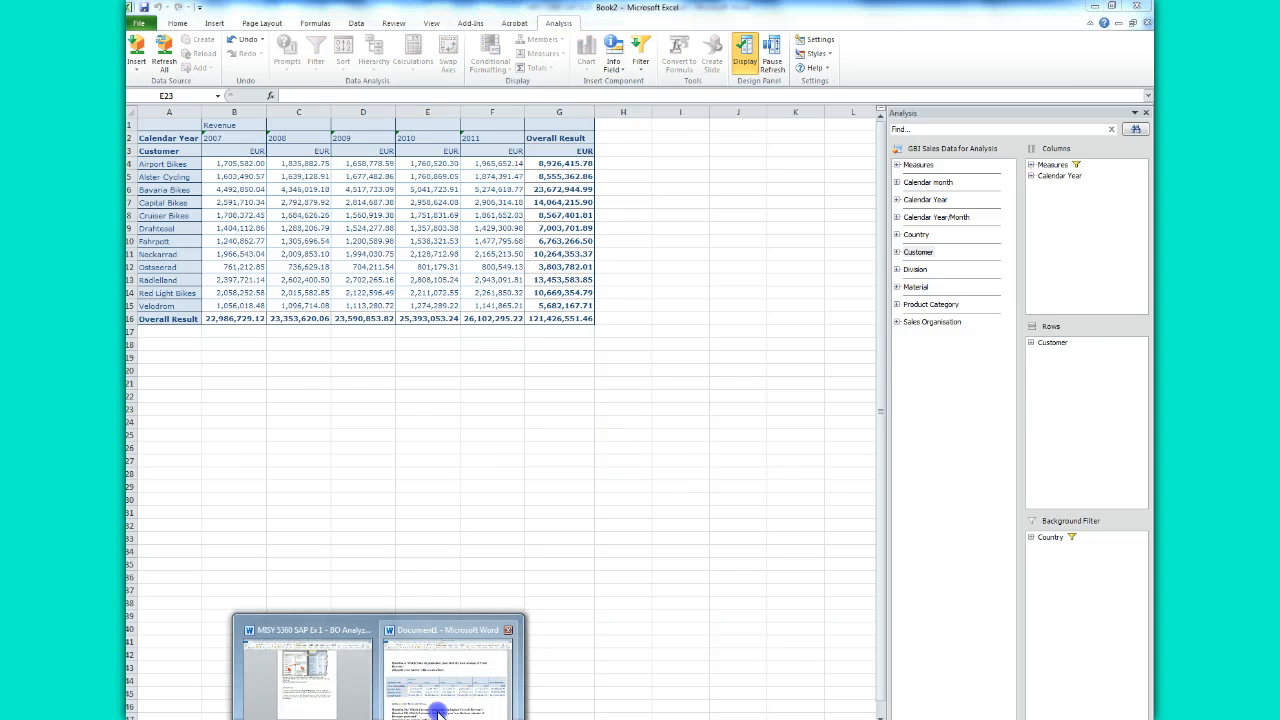
left_click(430, 640)
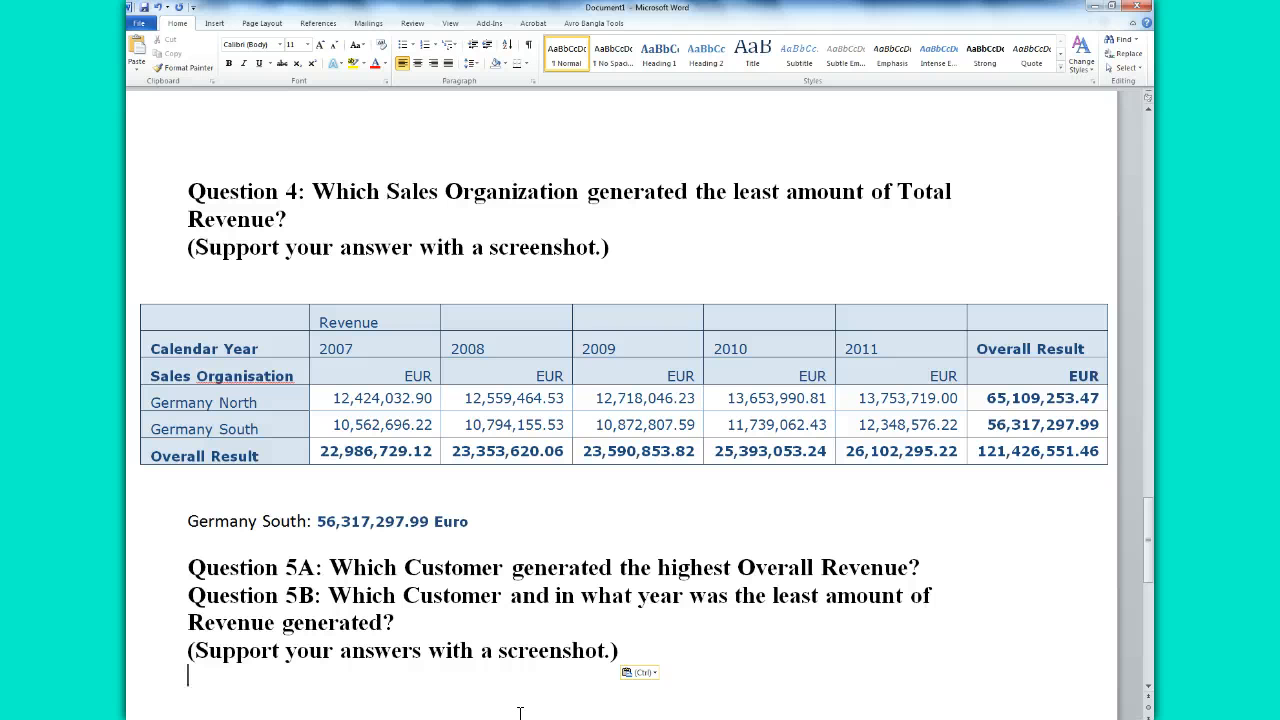
left_click(522, 708)
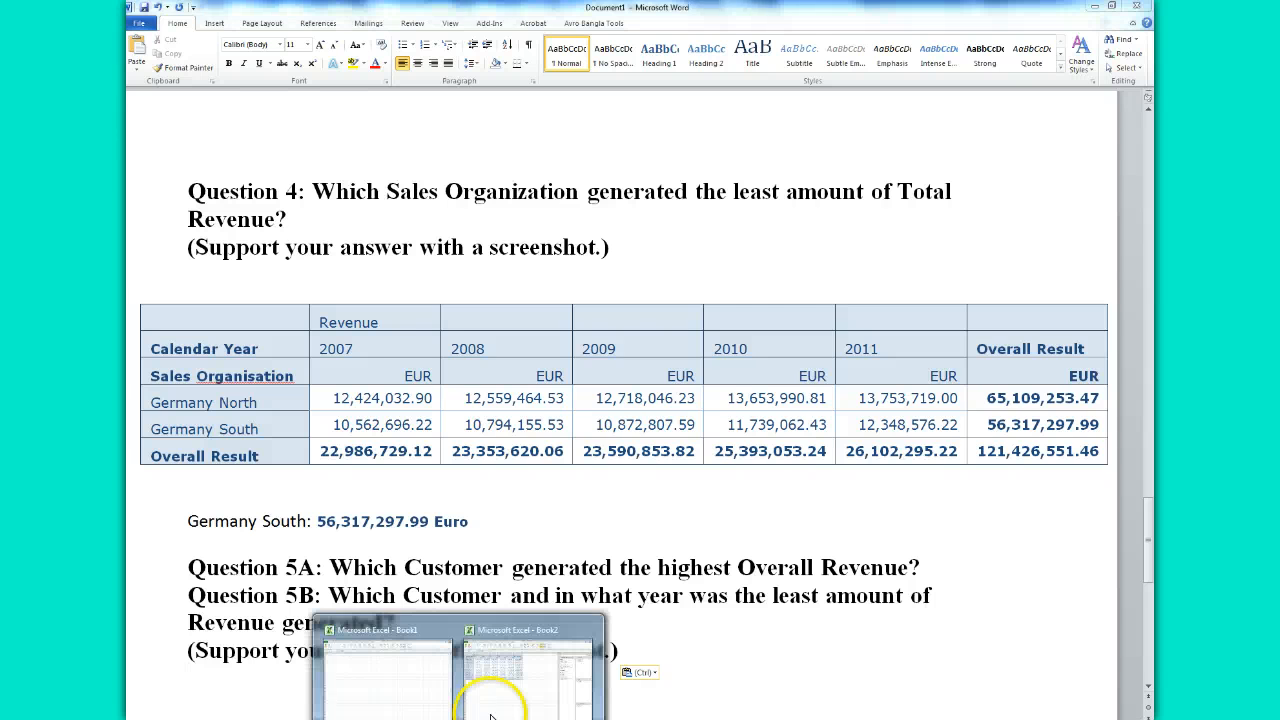
left_click(505, 700)
left_click(150, 128)
left_click_drag(150, 128, 561, 319)
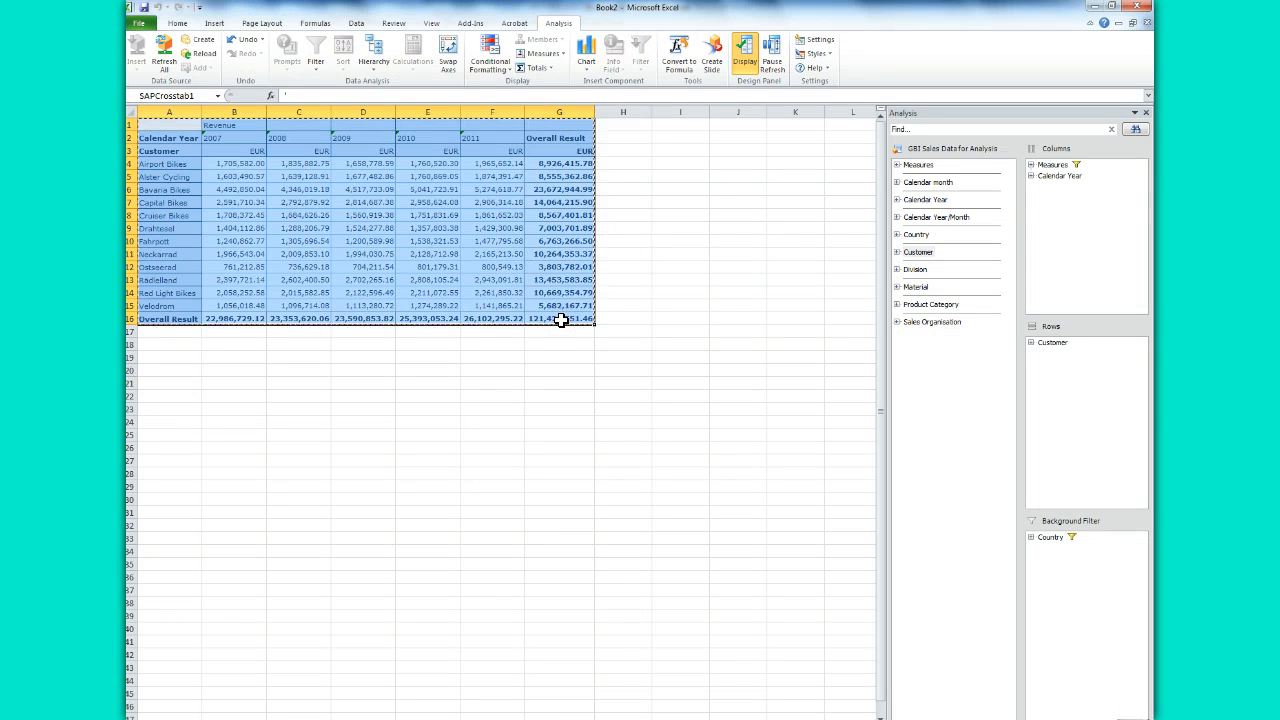
key("ctrl+c")
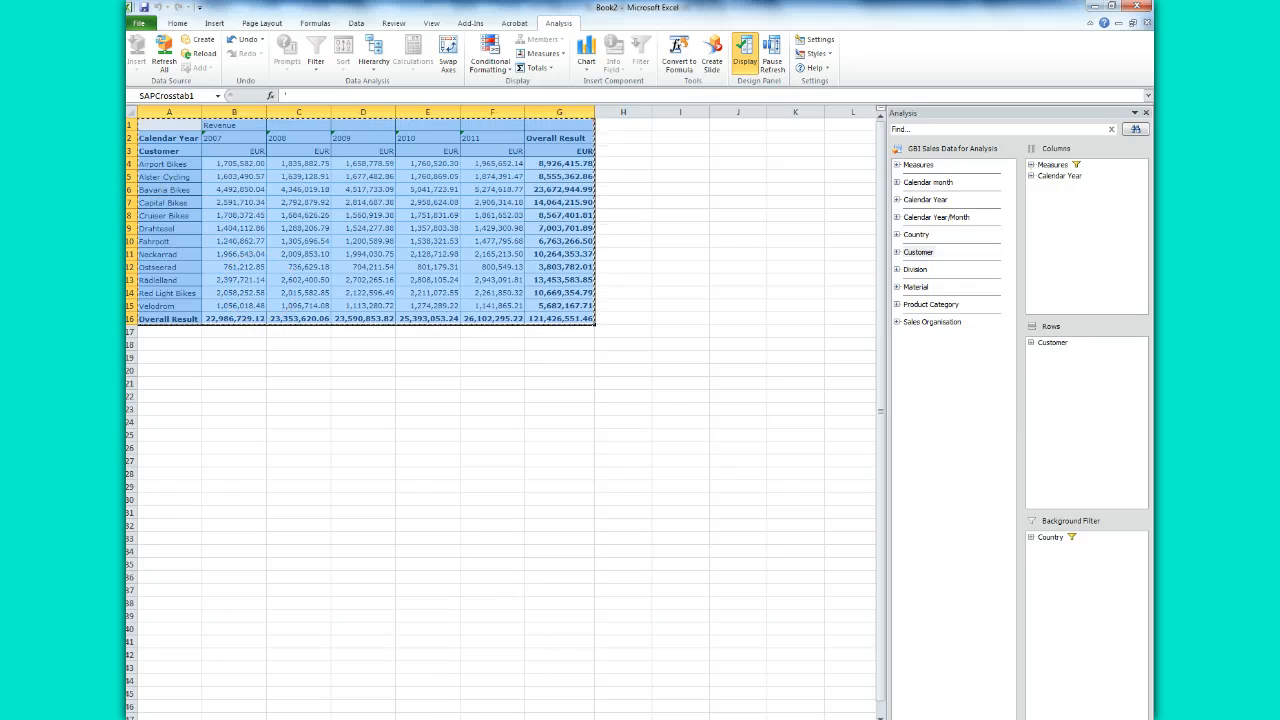
left_click(443, 686)
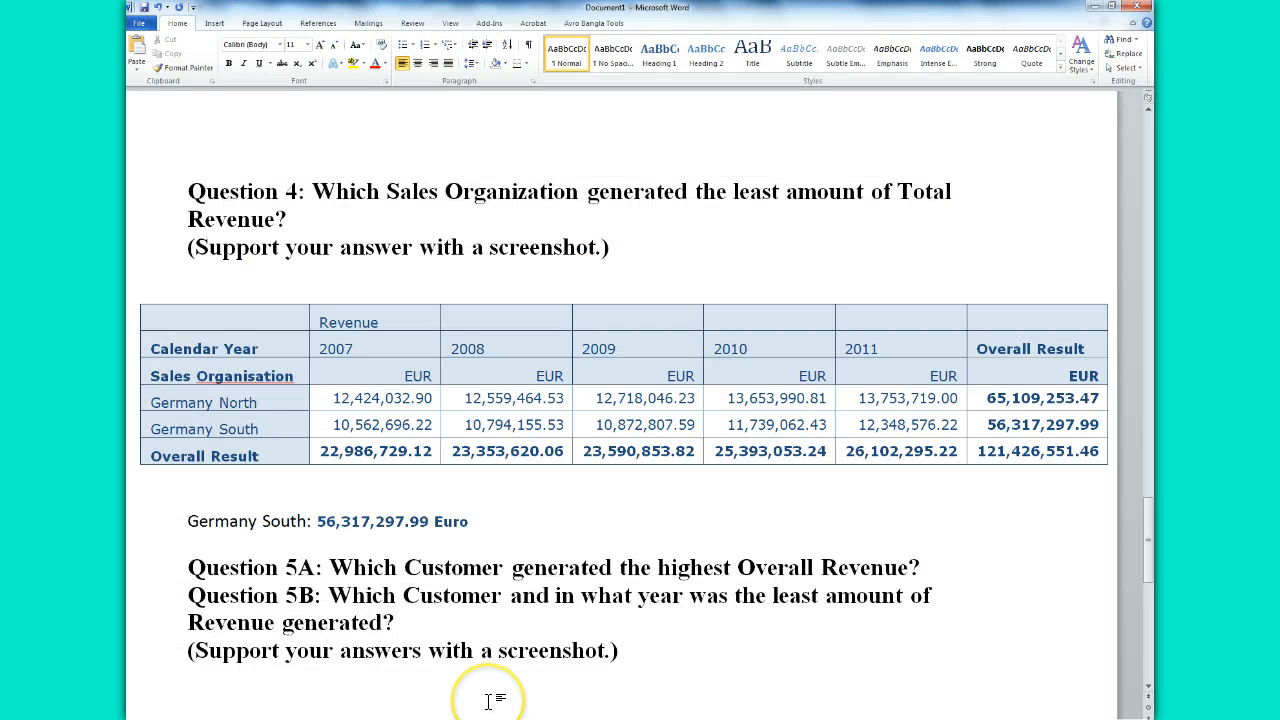
- Paste the customer revenue table below Question 5B
left_click(488, 702)
key("ctrl+v")
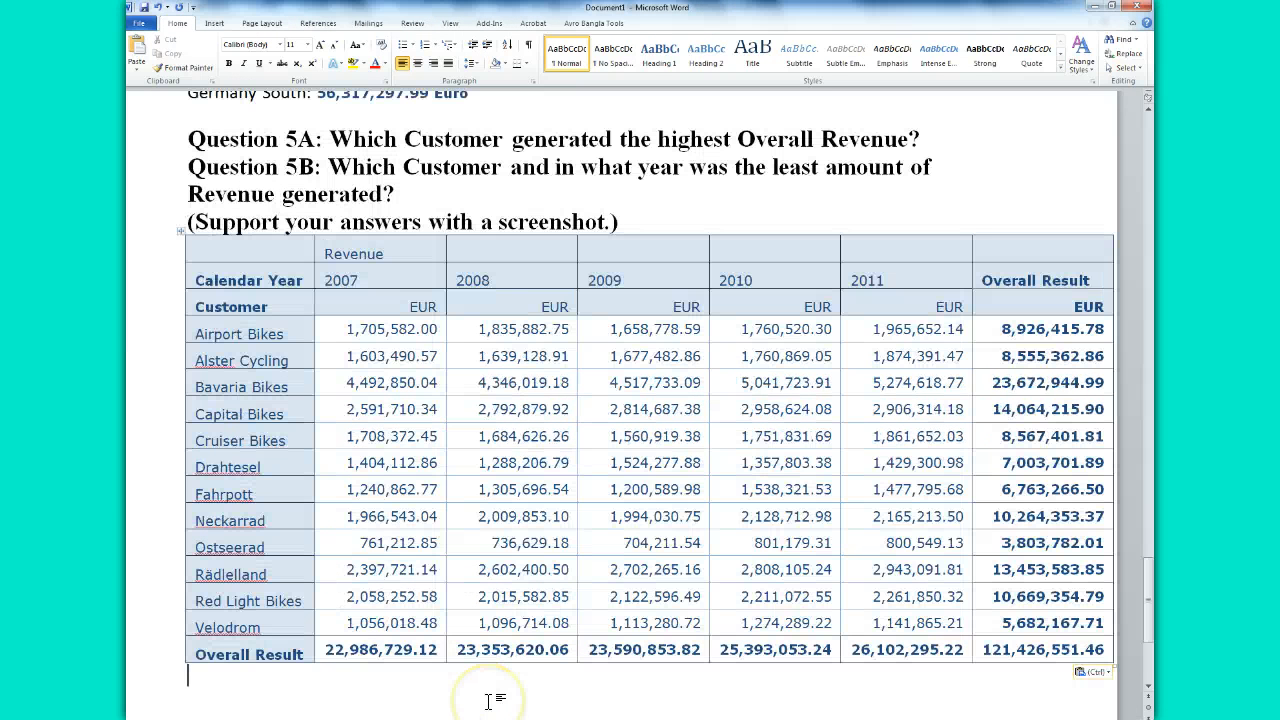
key("Return")
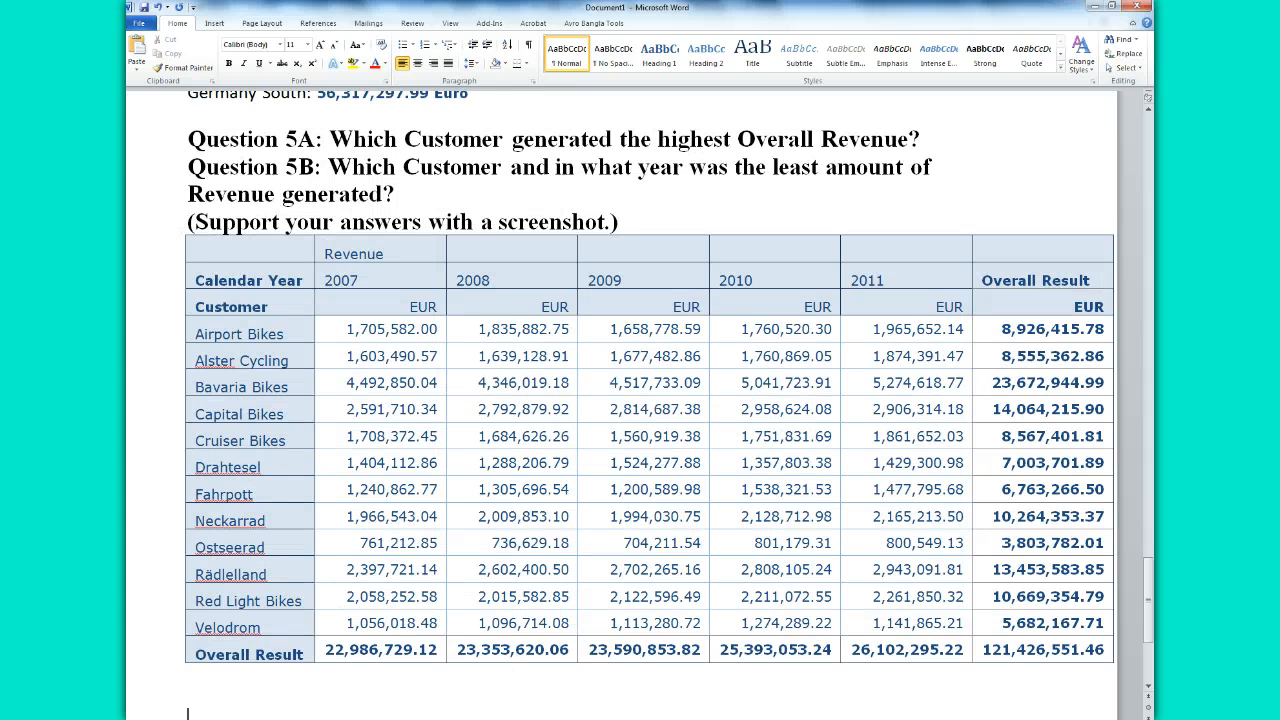
- Answer 5A with Bavaria Bikes and its overall revenue 23,672,944.99
type("5A")
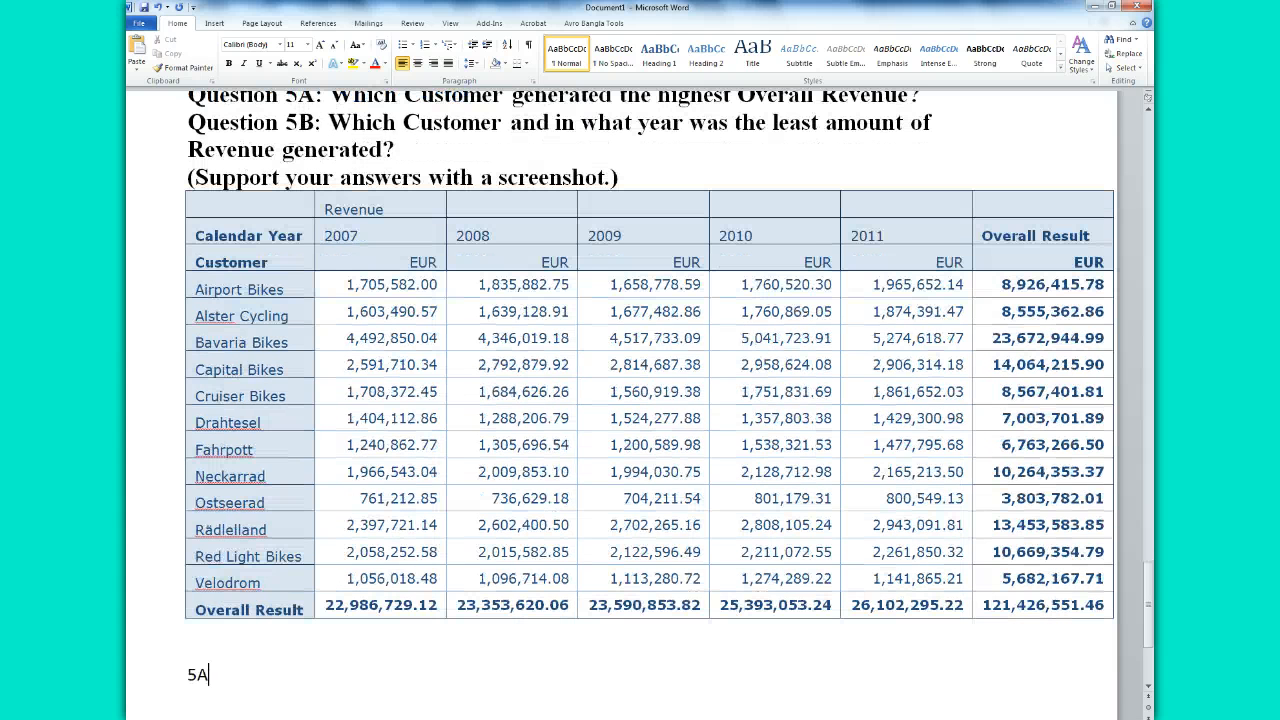
type(": bavaria")
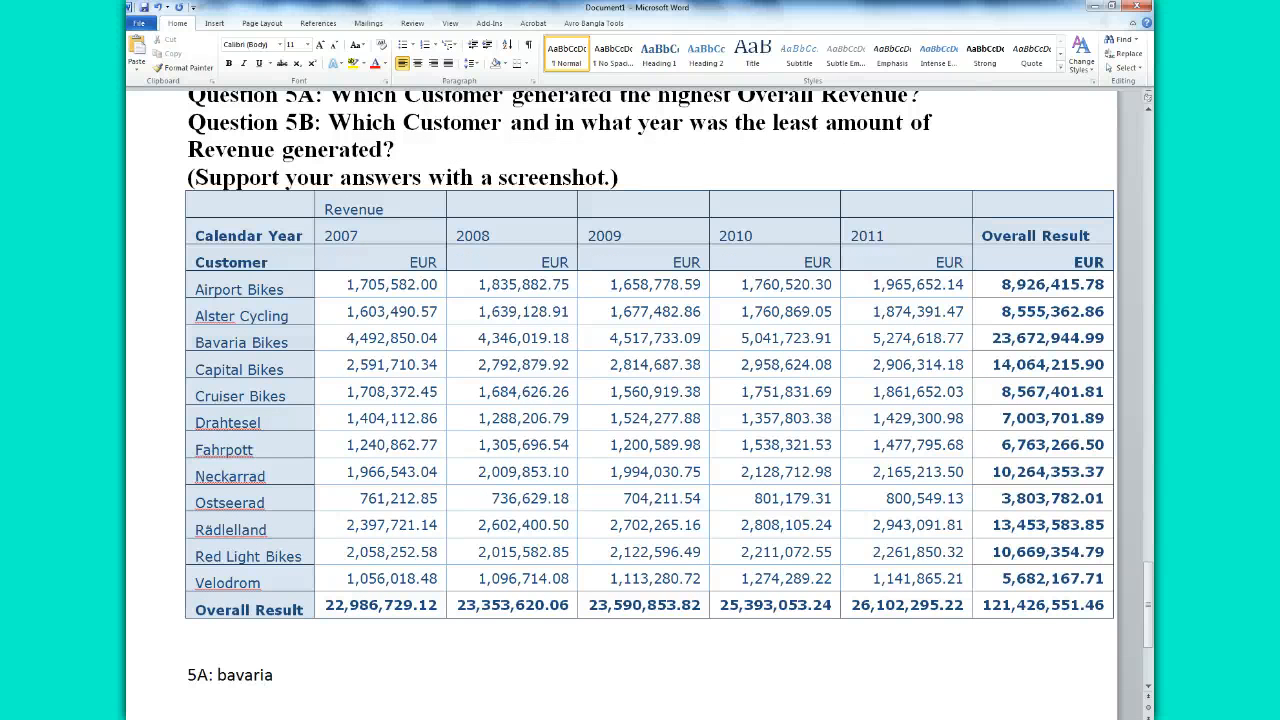
type(" Bikes:")
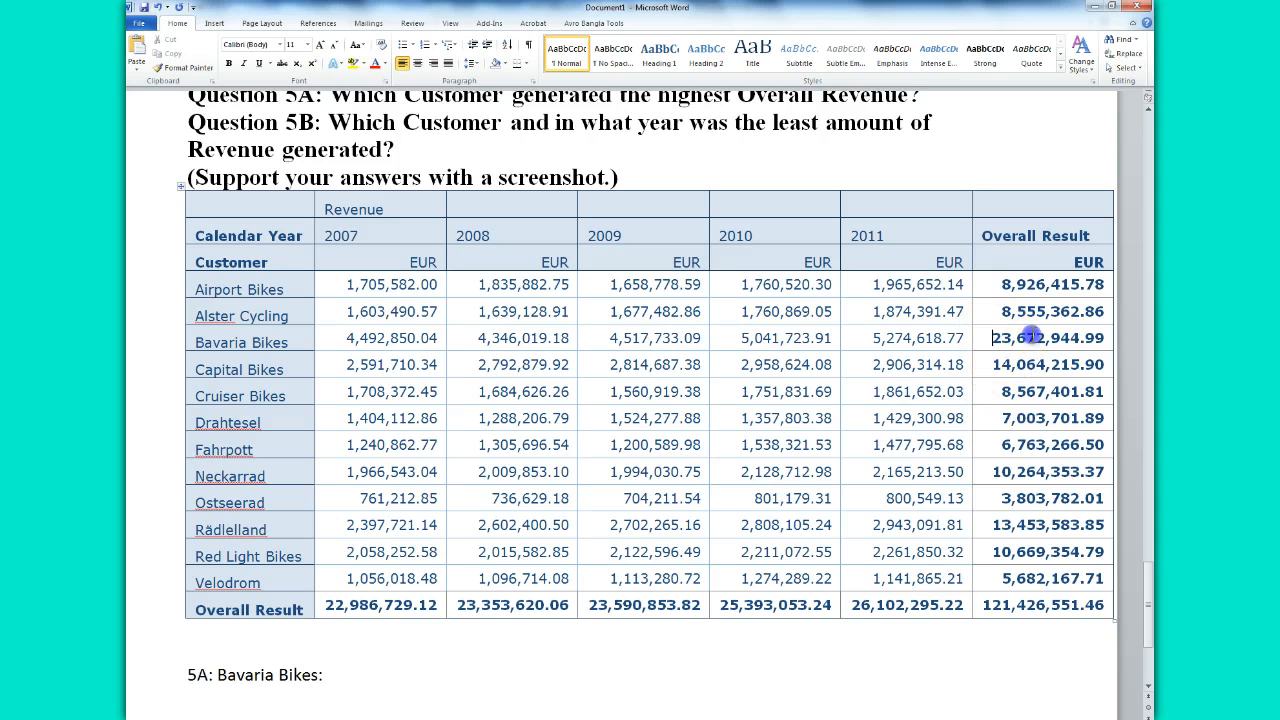
left_click_drag(991, 338, 1104, 338)
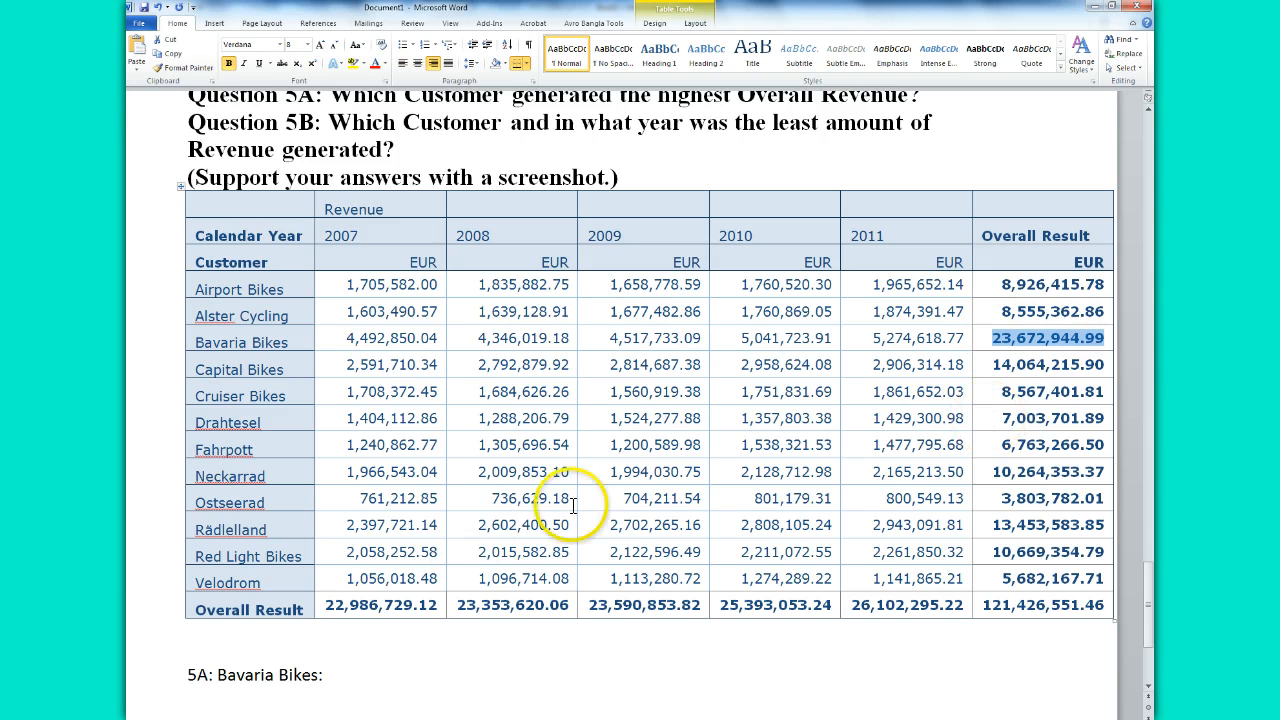
left_click(382, 675)
key("ctrl+v")
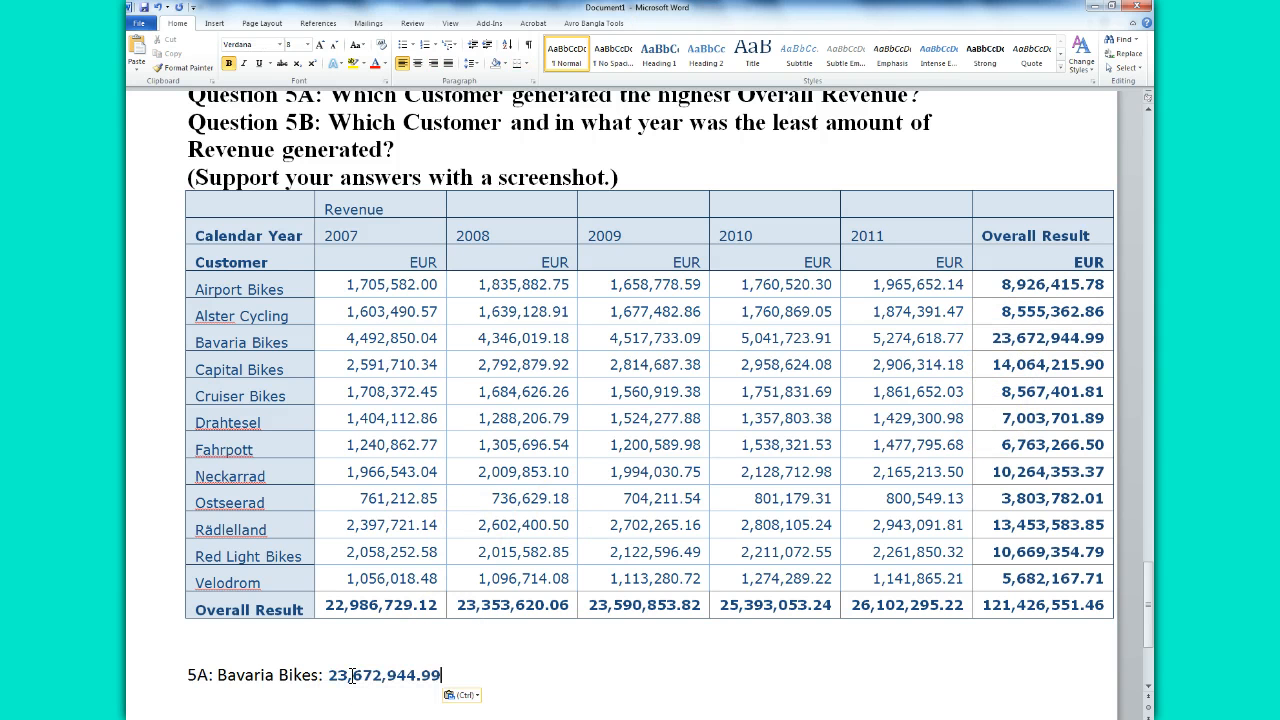
key("Return")
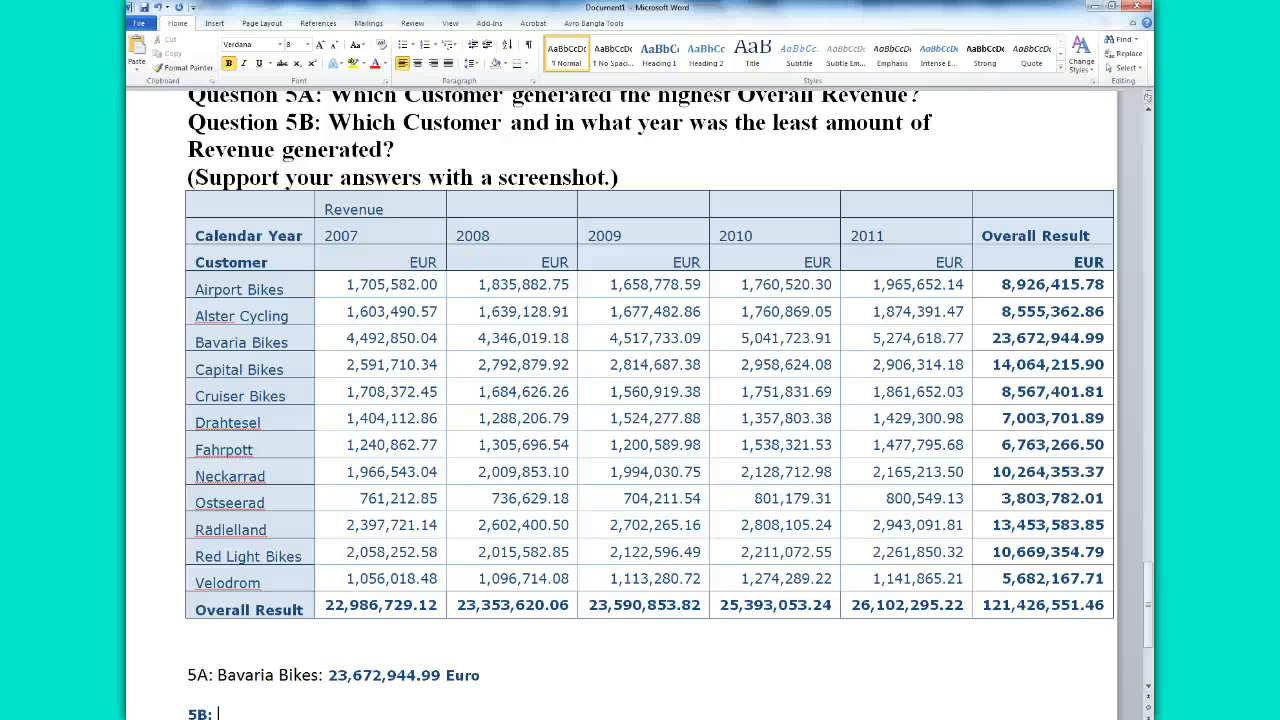
- Answer 5B with the customer name Ostseerad
left_click(378, 719)
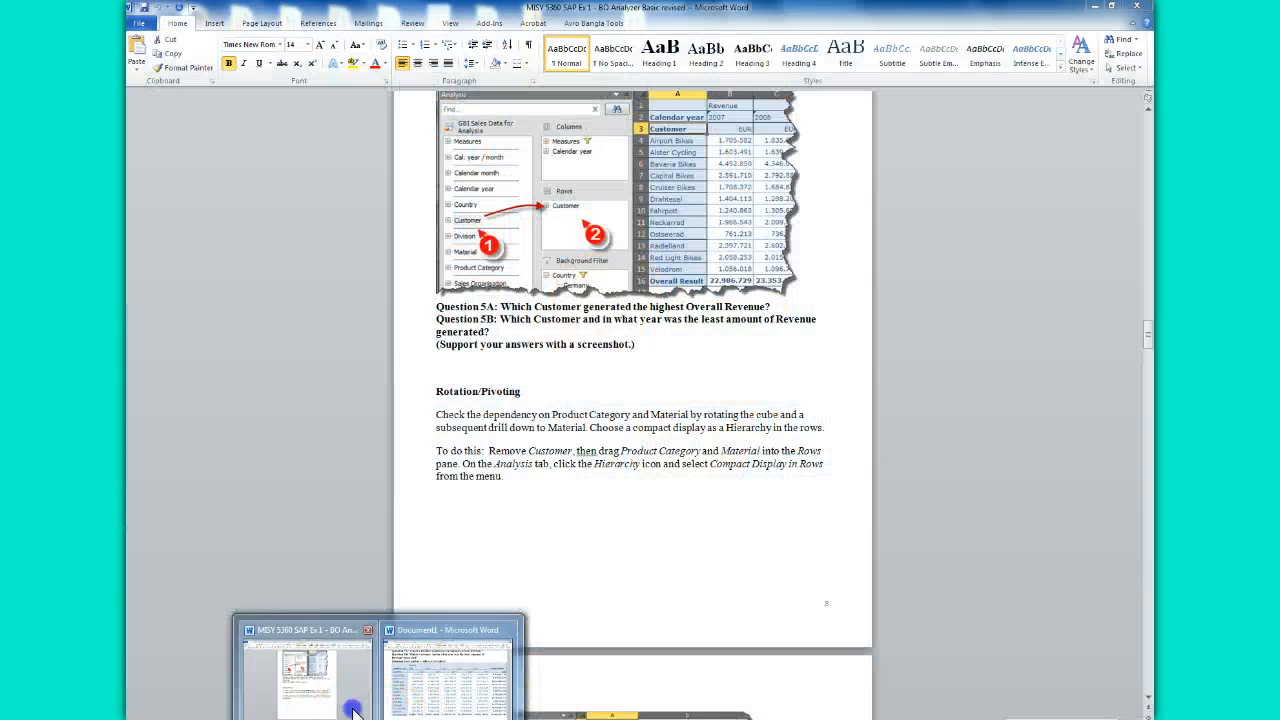
left_click(345, 695)
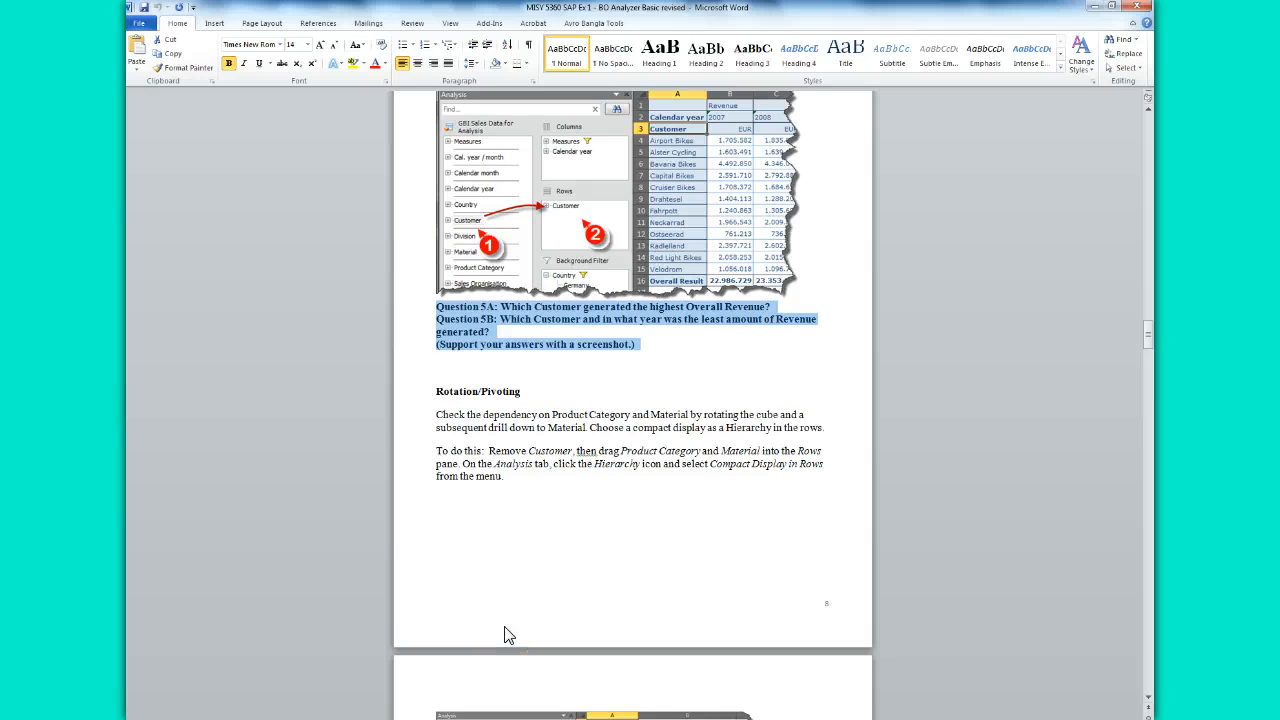
mouse_move(378, 719)
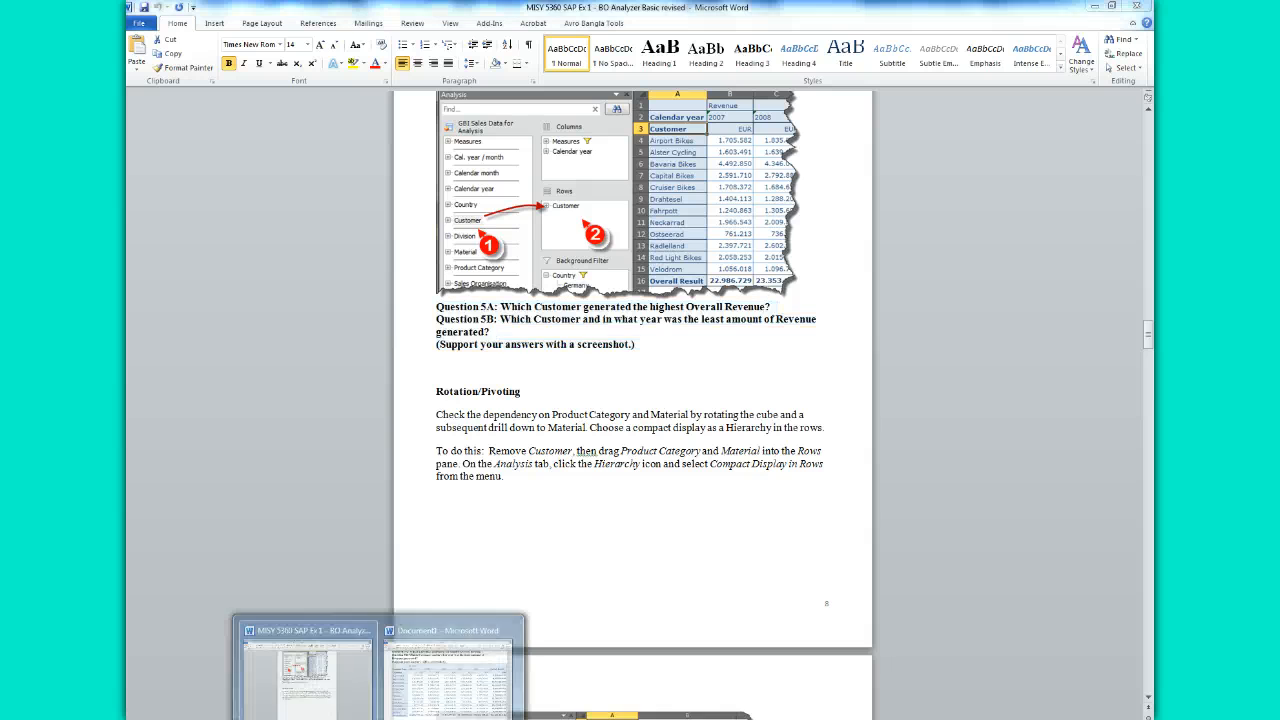
left_click(429, 680)
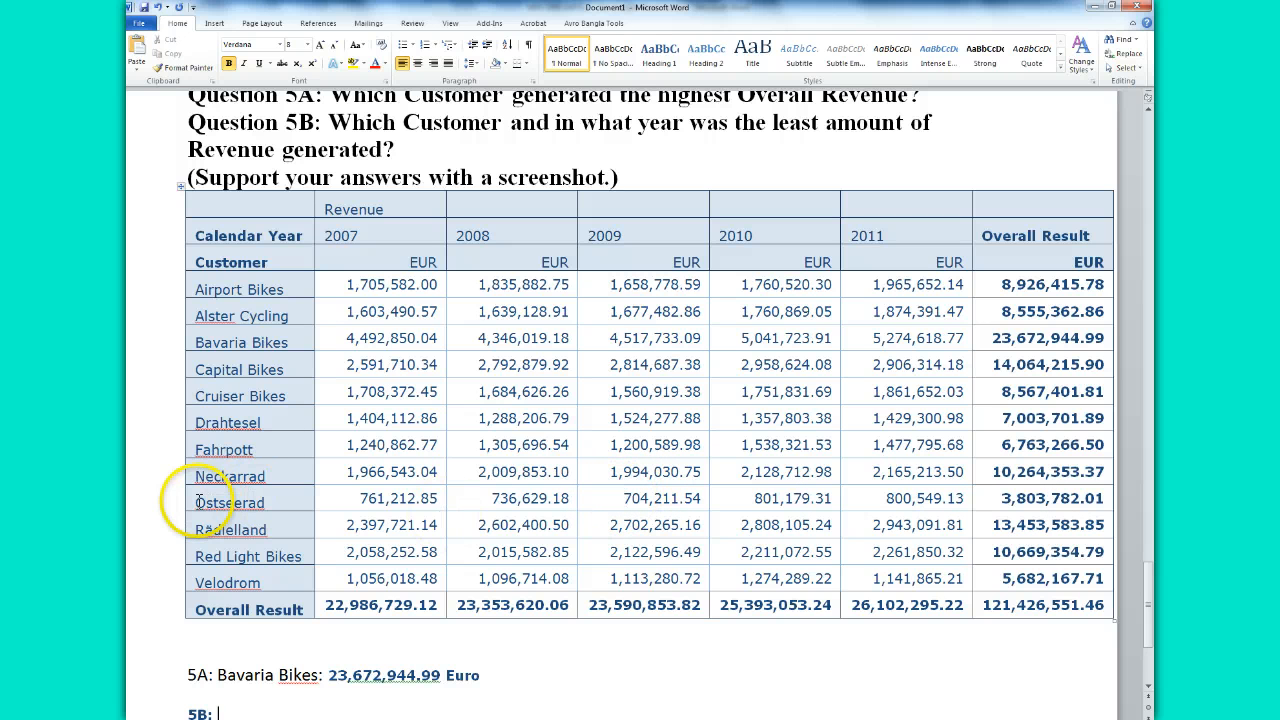
left_click_drag(194, 500, 260, 502)
key("ctrl+c")
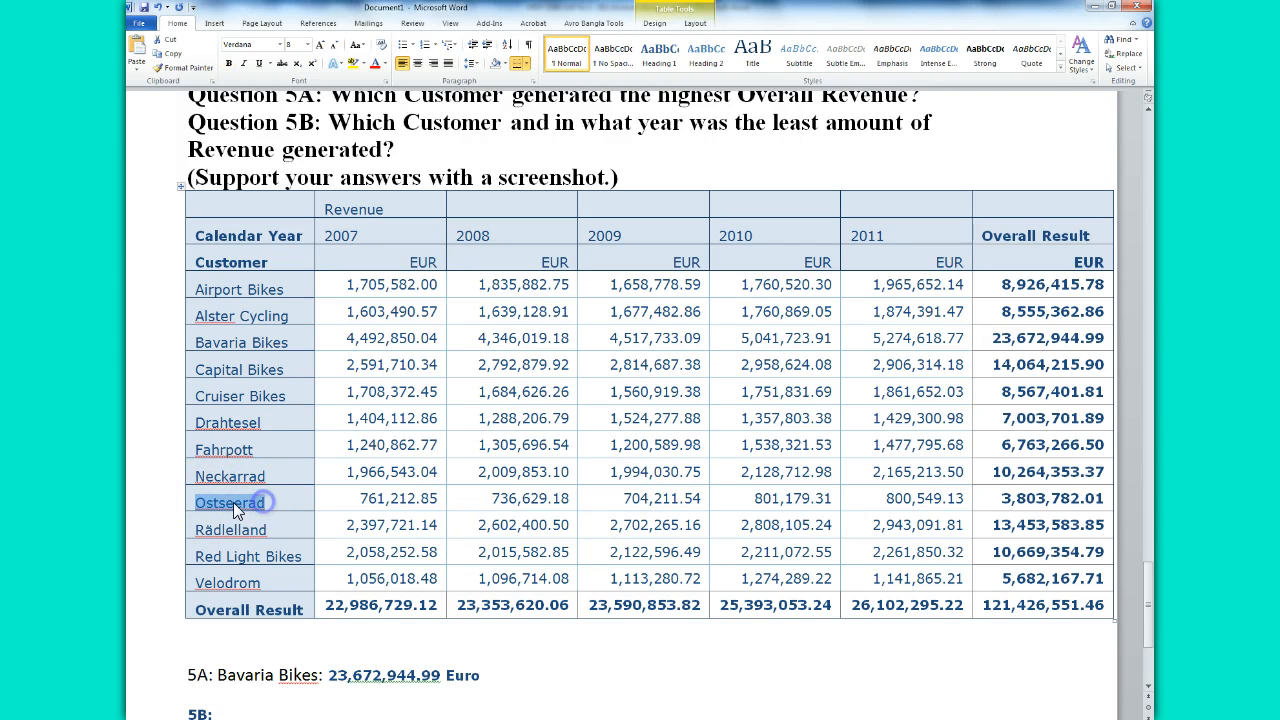
right_click(236, 510)
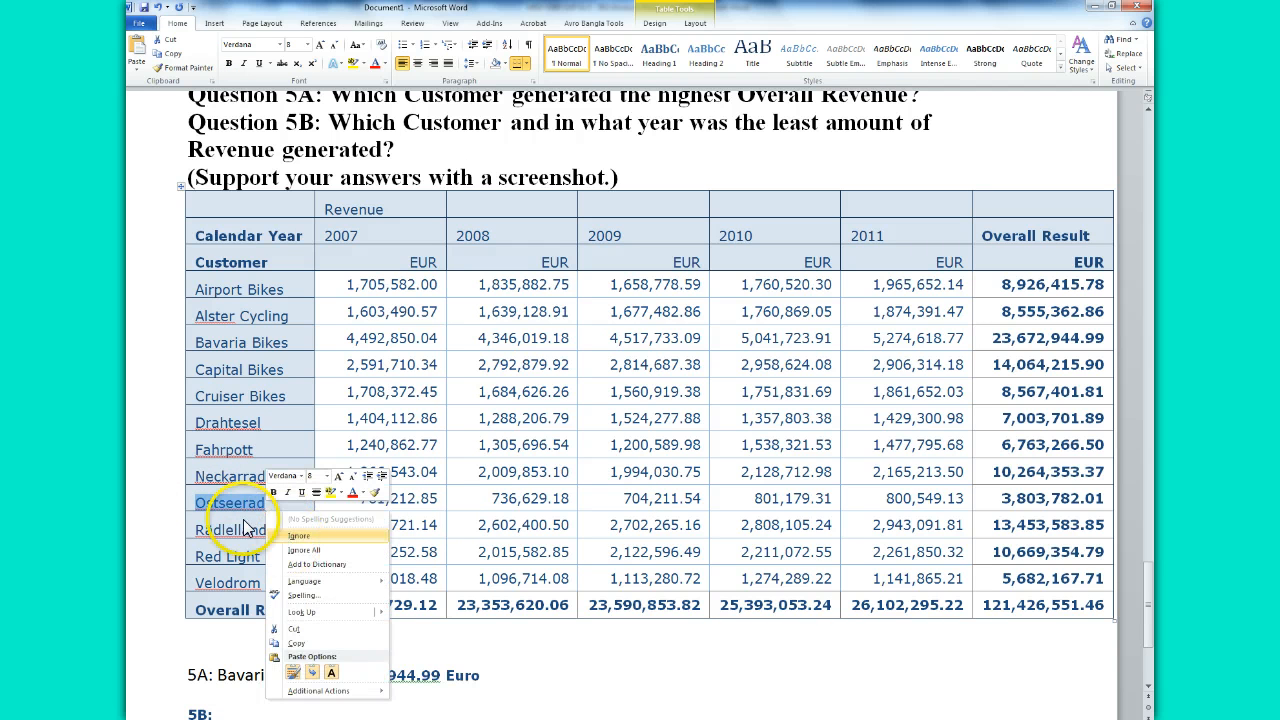
mouse_move(256, 583)
key("Escape")
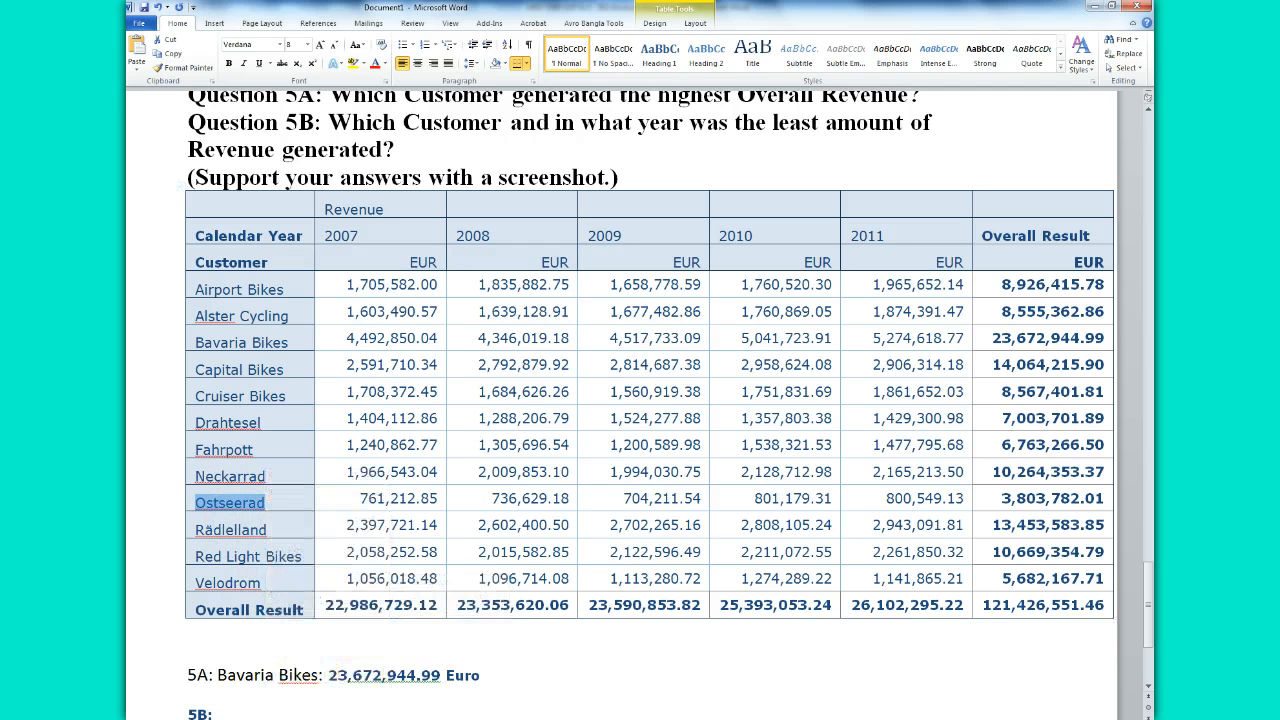
left_click(270, 708)
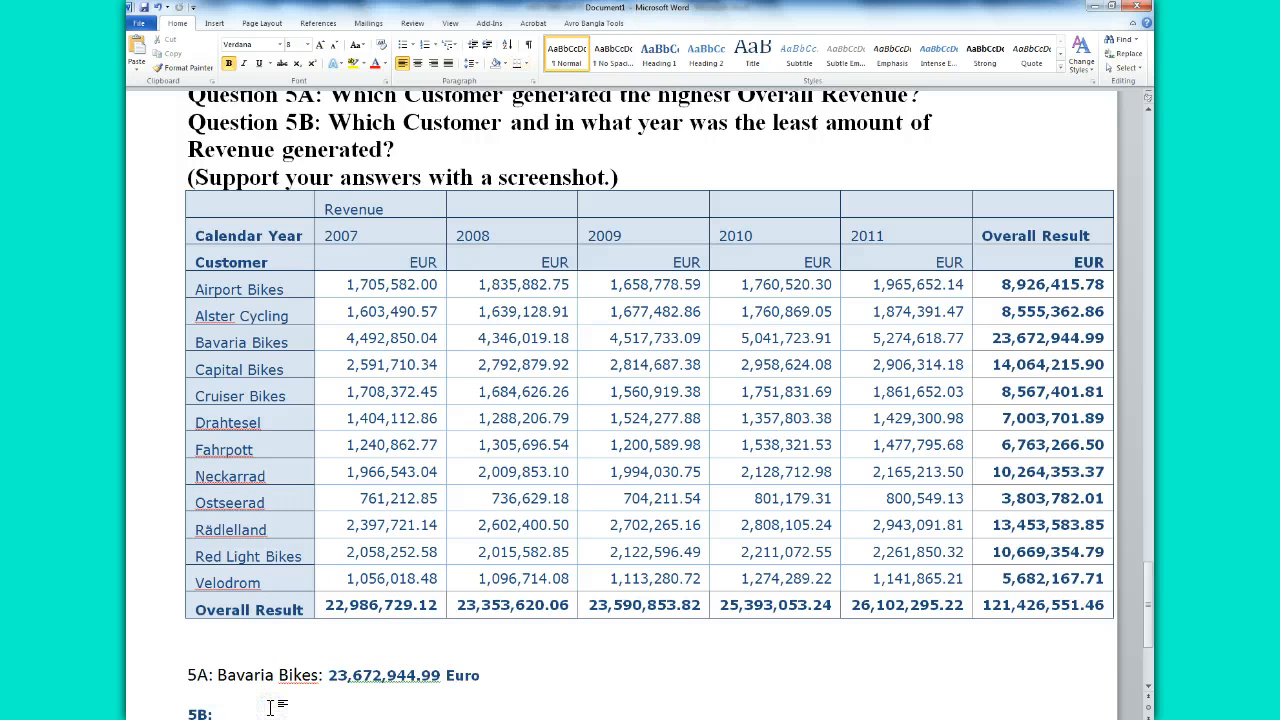
key("ctrl+v")
type(".")
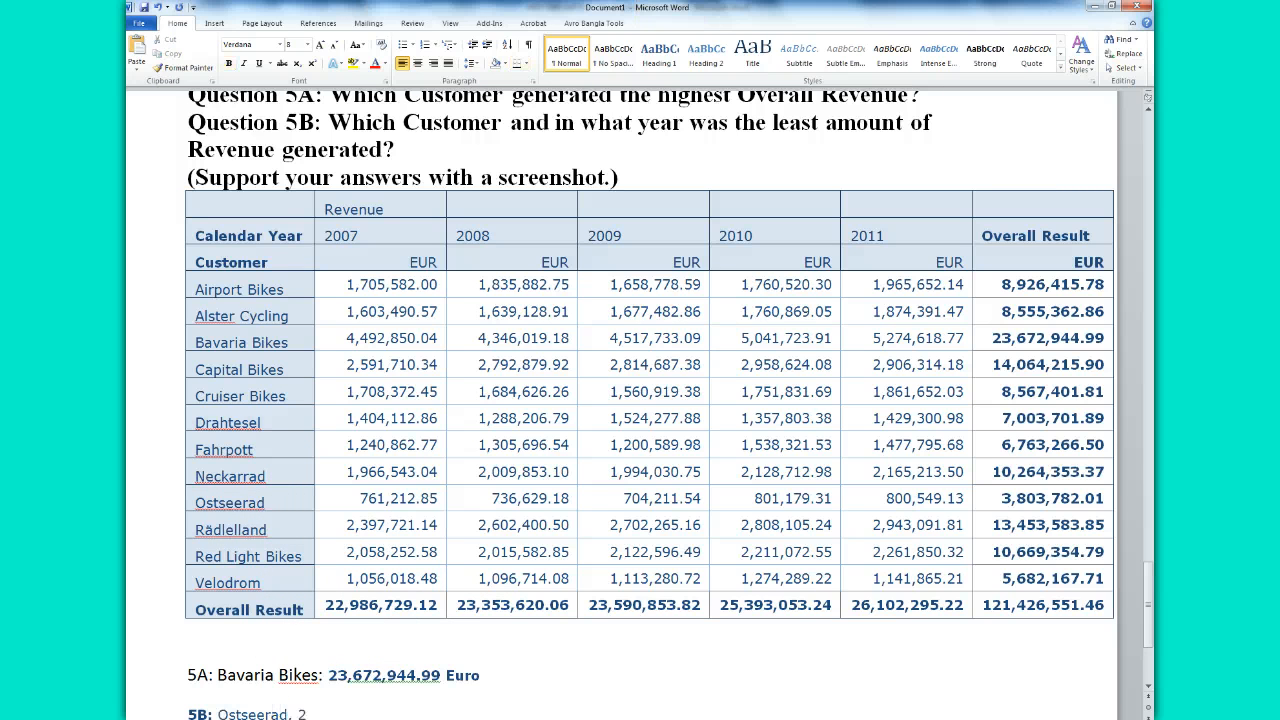
- Scroll the instructions down to Questions 6A and 6B
scroll(640, 400, "down", 1)
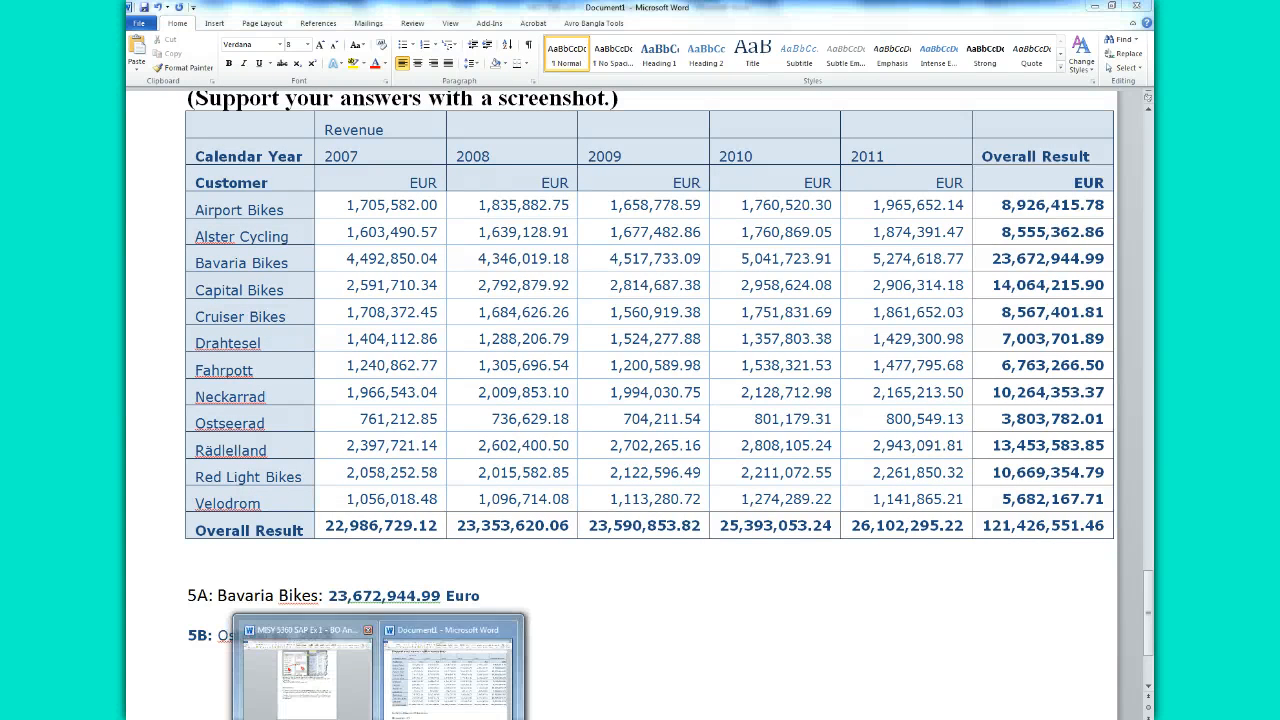
left_click(340, 675)
left_click_drag(1147, 328, 1152, 354)
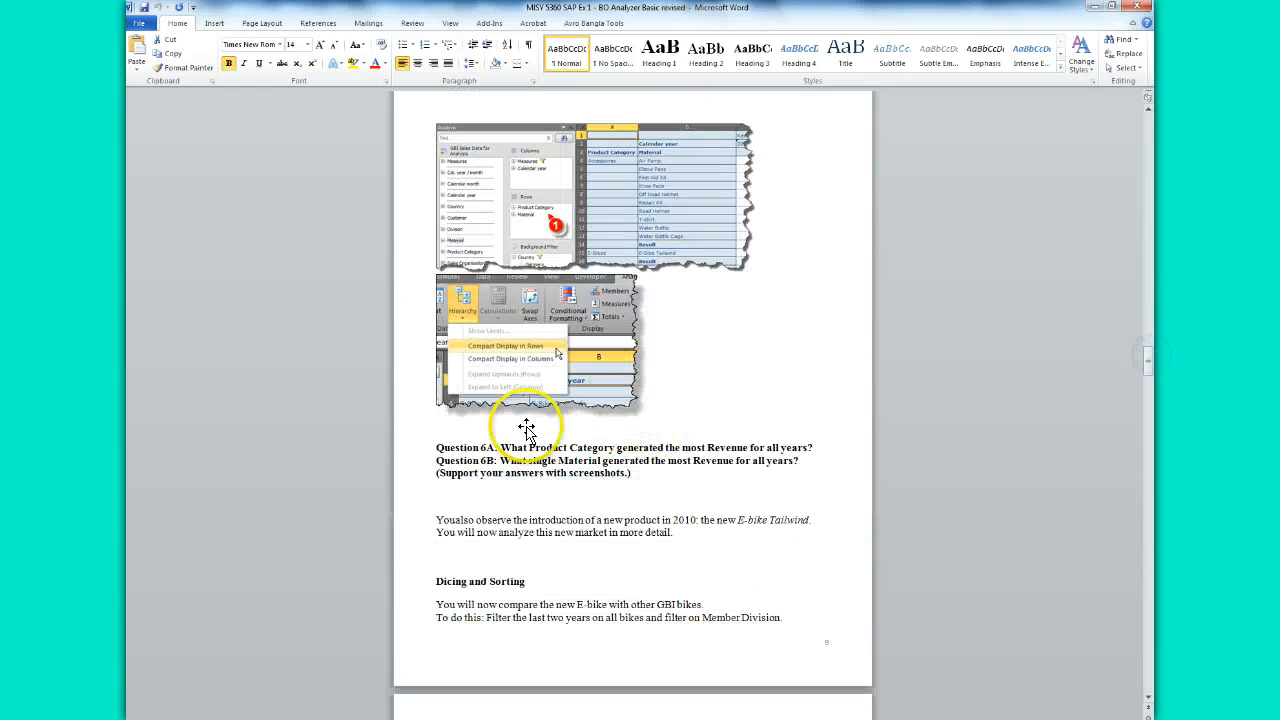
- Copy the Question 6A and 6B text from the instructions
left_click_drag(436, 447, 623, 471)
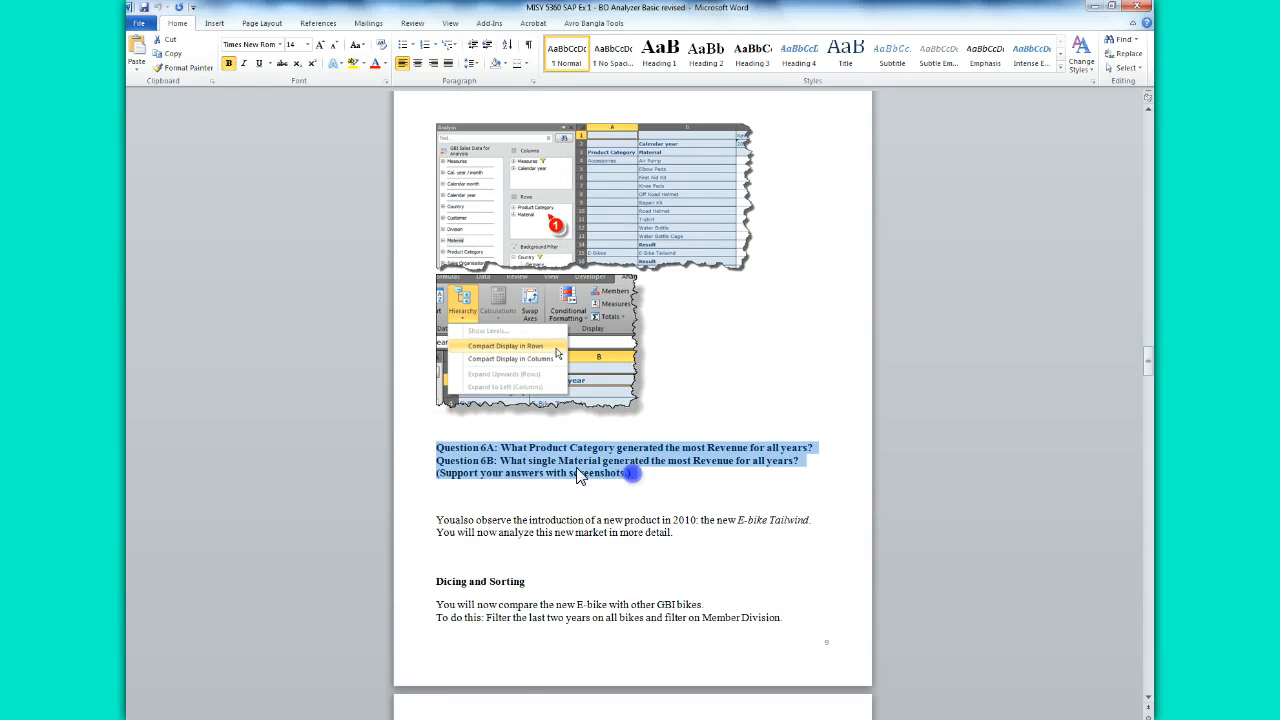
right_click(578, 479)
left_click(580, 482)
- Paste the Question 6A/6B text below the 5B answer
mouse_move(380, 718)
left_click(455, 716)
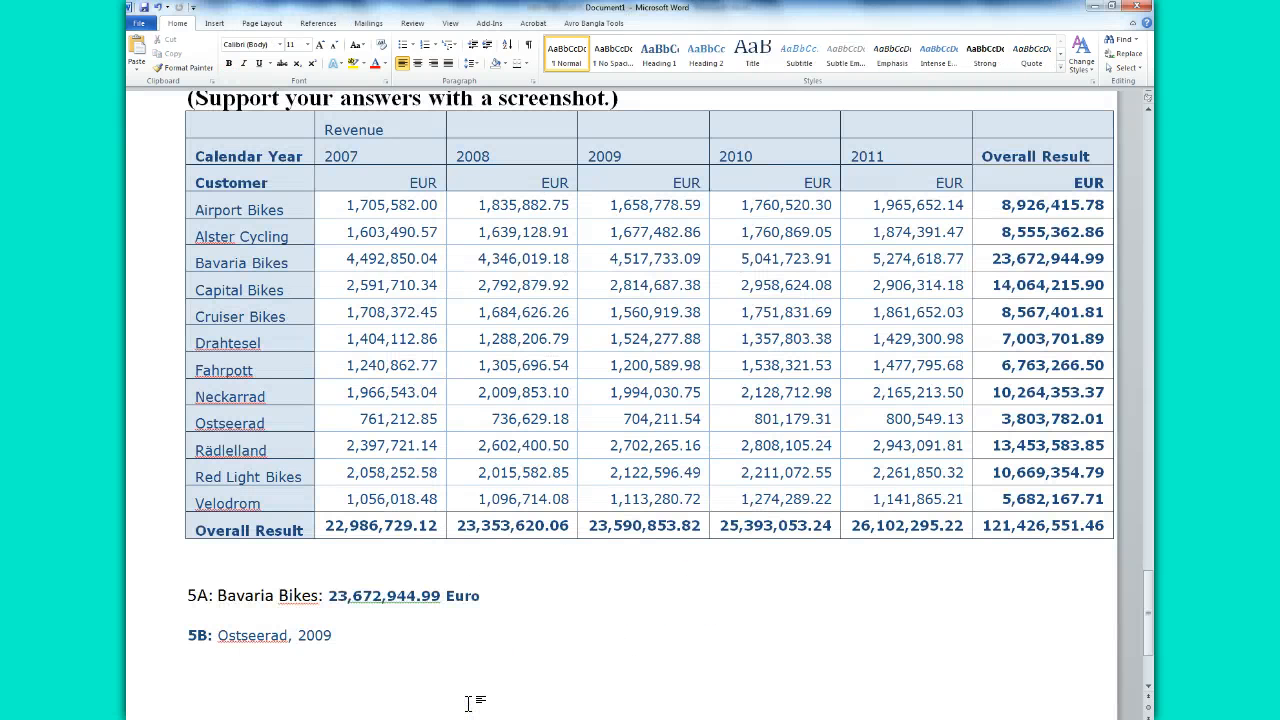
key("Up")
key("ctrl+v")
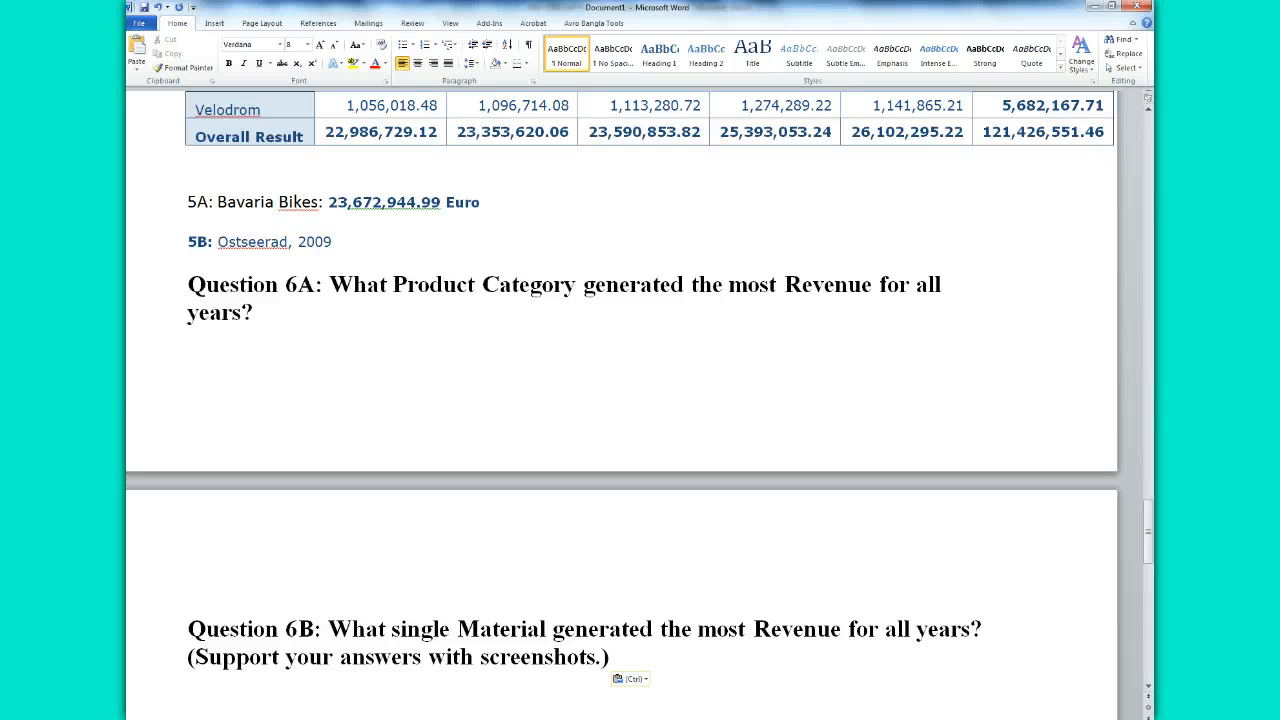
left_click(516, 705)
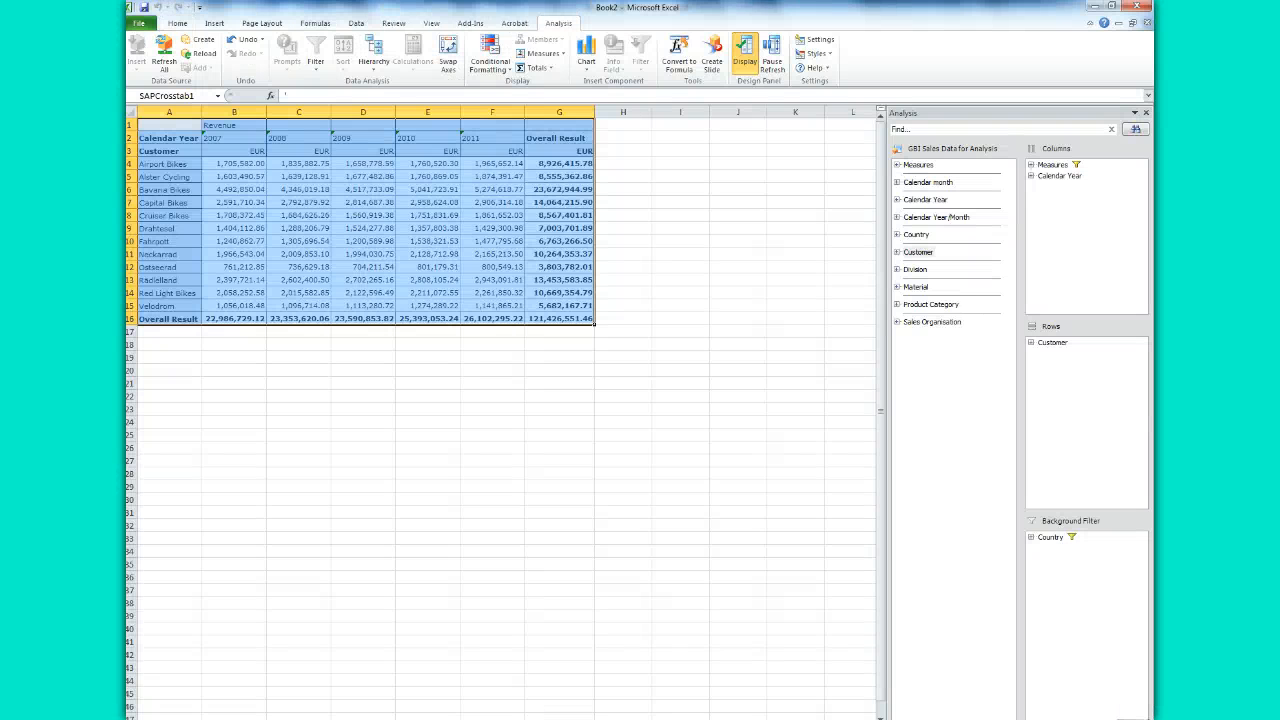
- Replace Customer in the crosstab rows with Product Category and Material
left_click(300, 655)
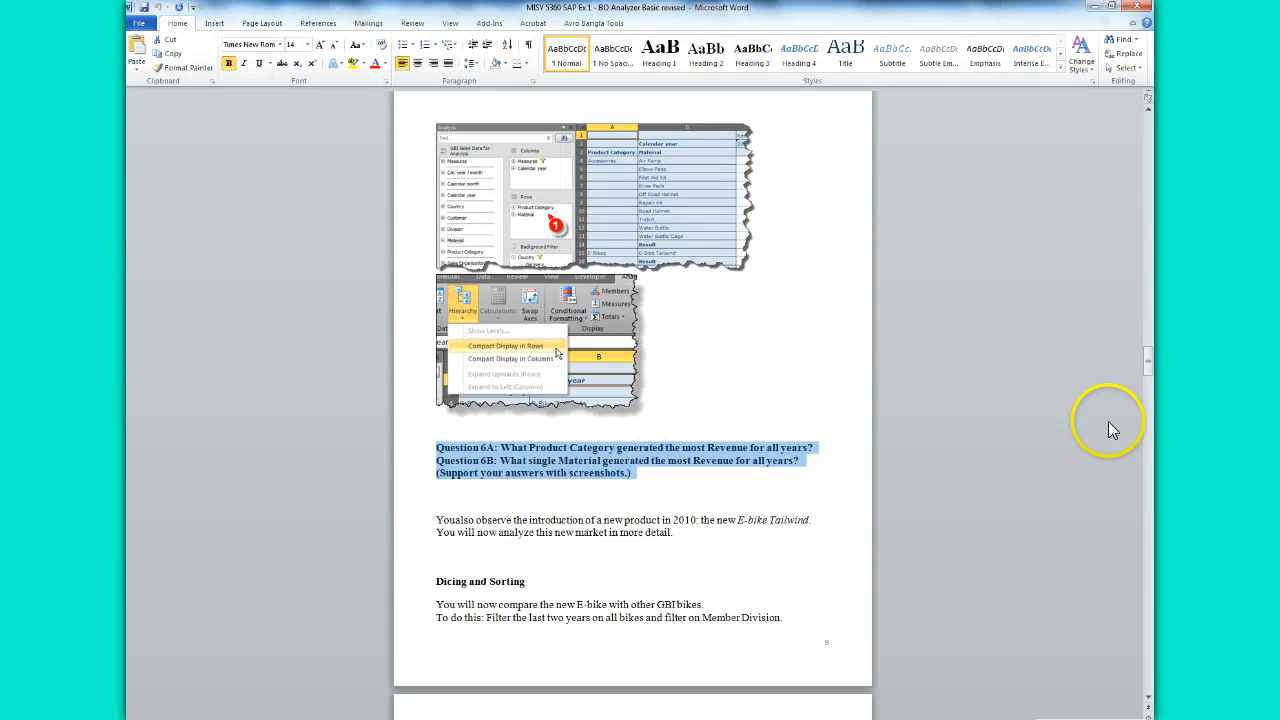
left_click_drag(1147, 370, 1150, 341)
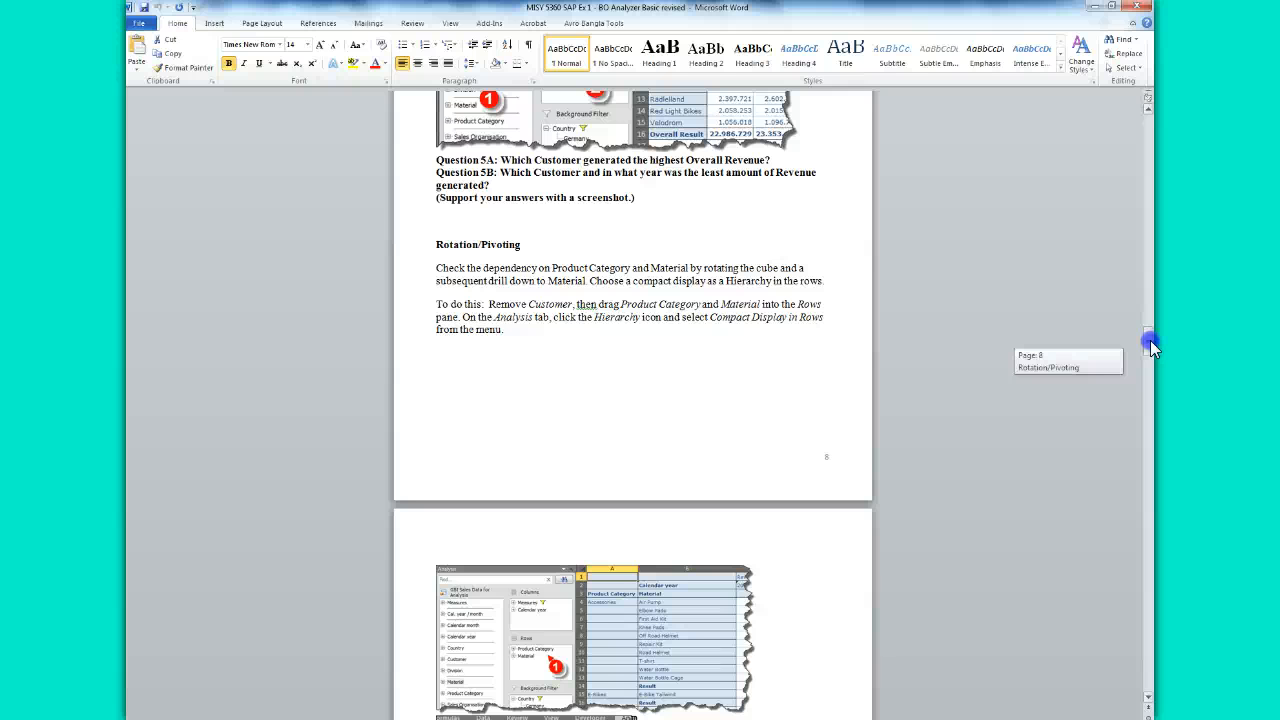
left_click_drag(1150, 340, 1150, 345)
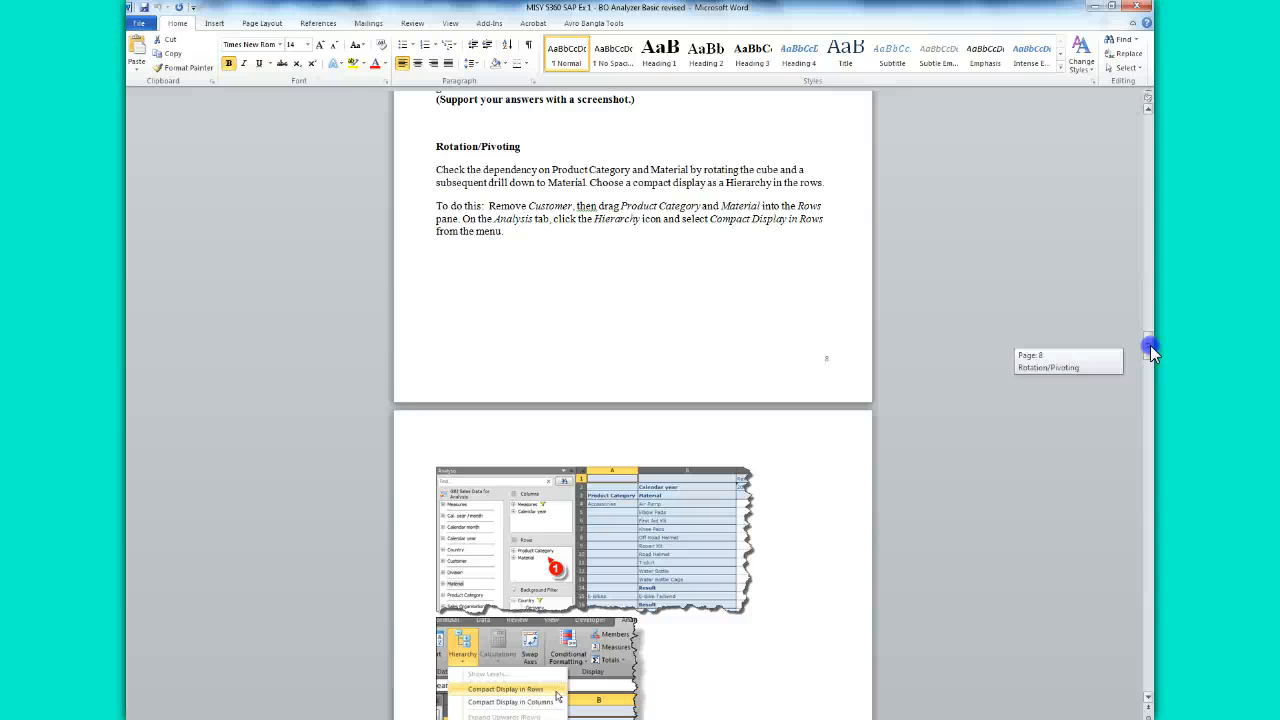
left_click_drag(1150, 345, 1150, 345)
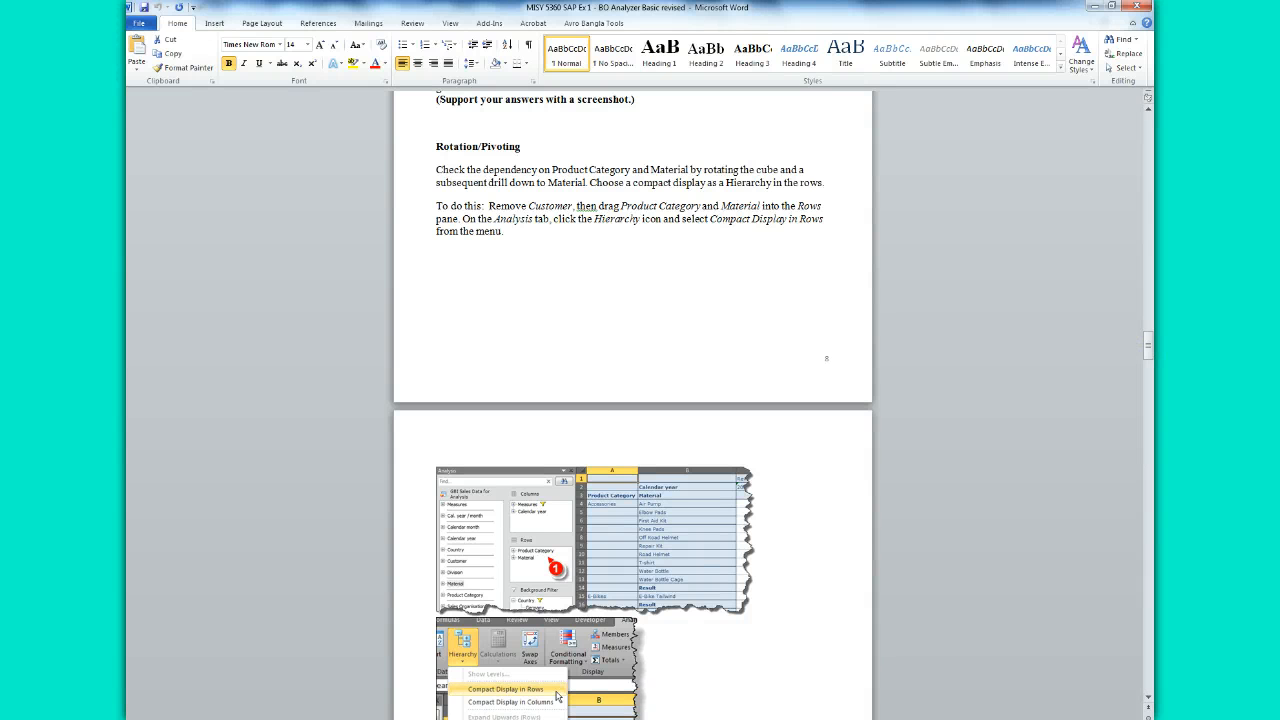
left_click(515, 690)
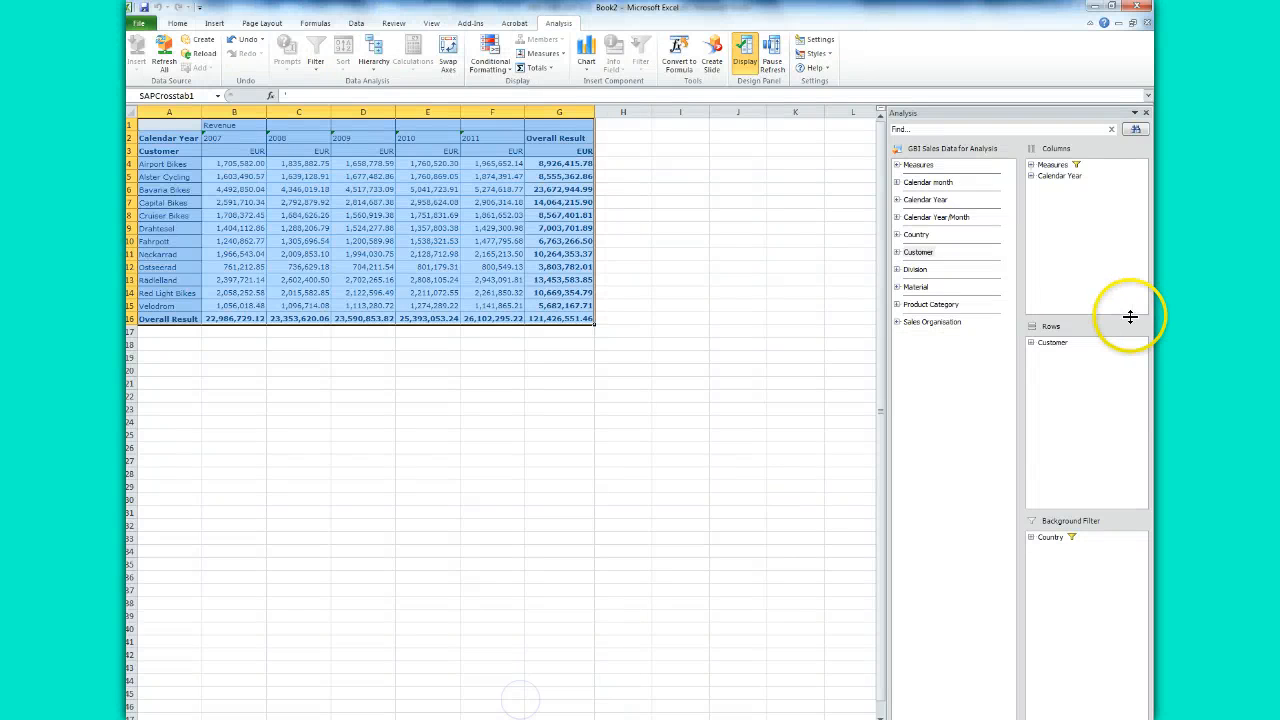
mouse_move(1068, 348)
left_mouse_down()
mouse_move(910, 356)
mouse_move(1043, 343)
mouse_move(1066, 366)
left_mouse_up()
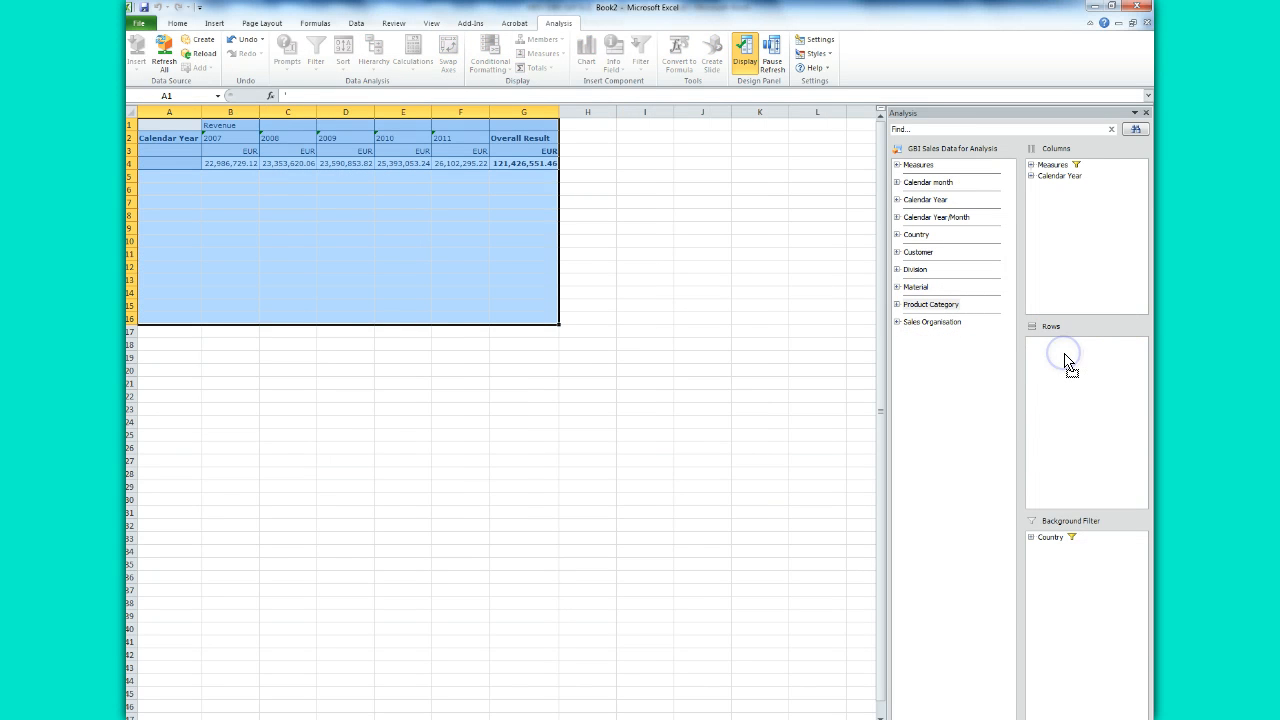
left_click_drag(915, 287, 1069, 367)
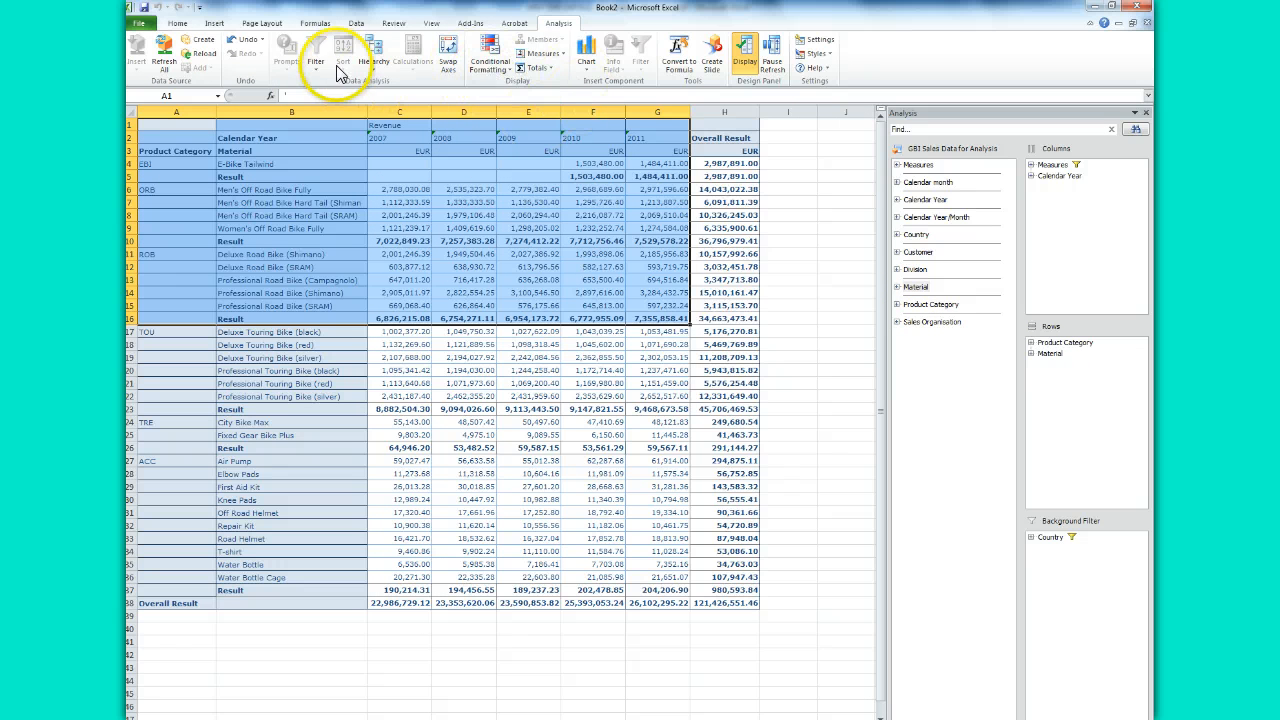
- Show the rows as a compact hierarchy and copy crosstab A1:G10
left_click(372, 55)
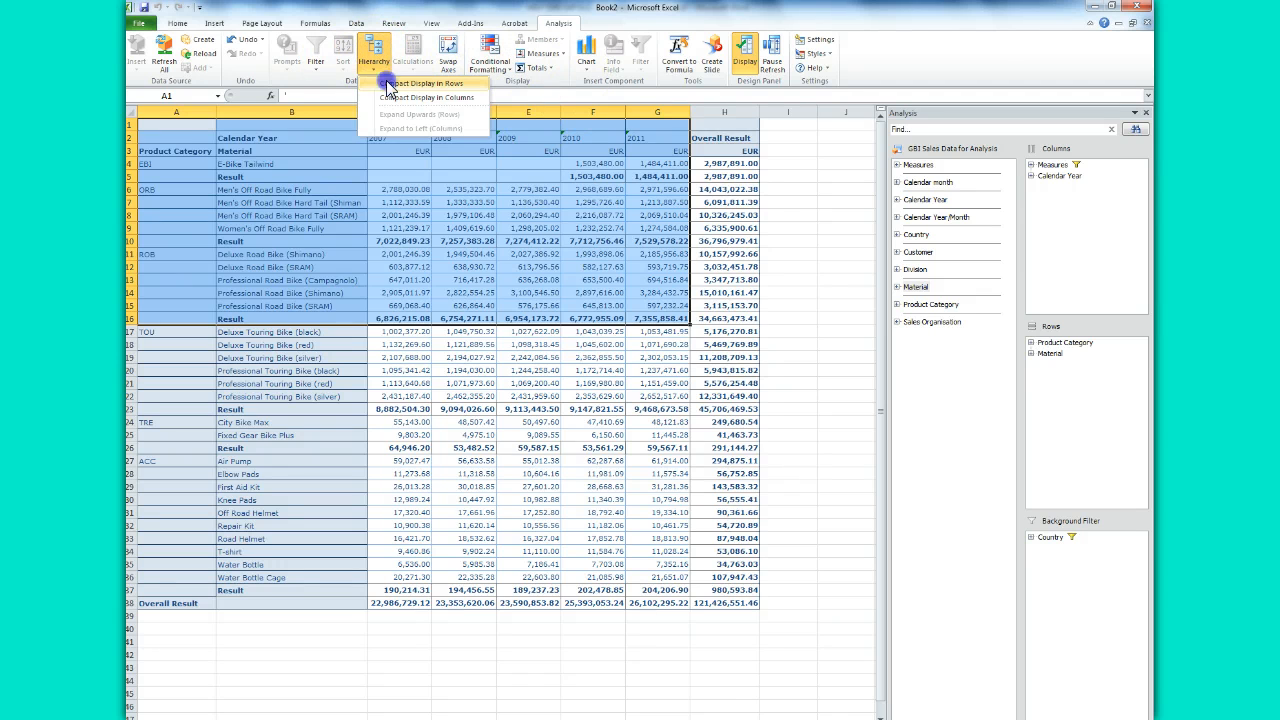
left_click(389, 85)
left_click(590, 381)
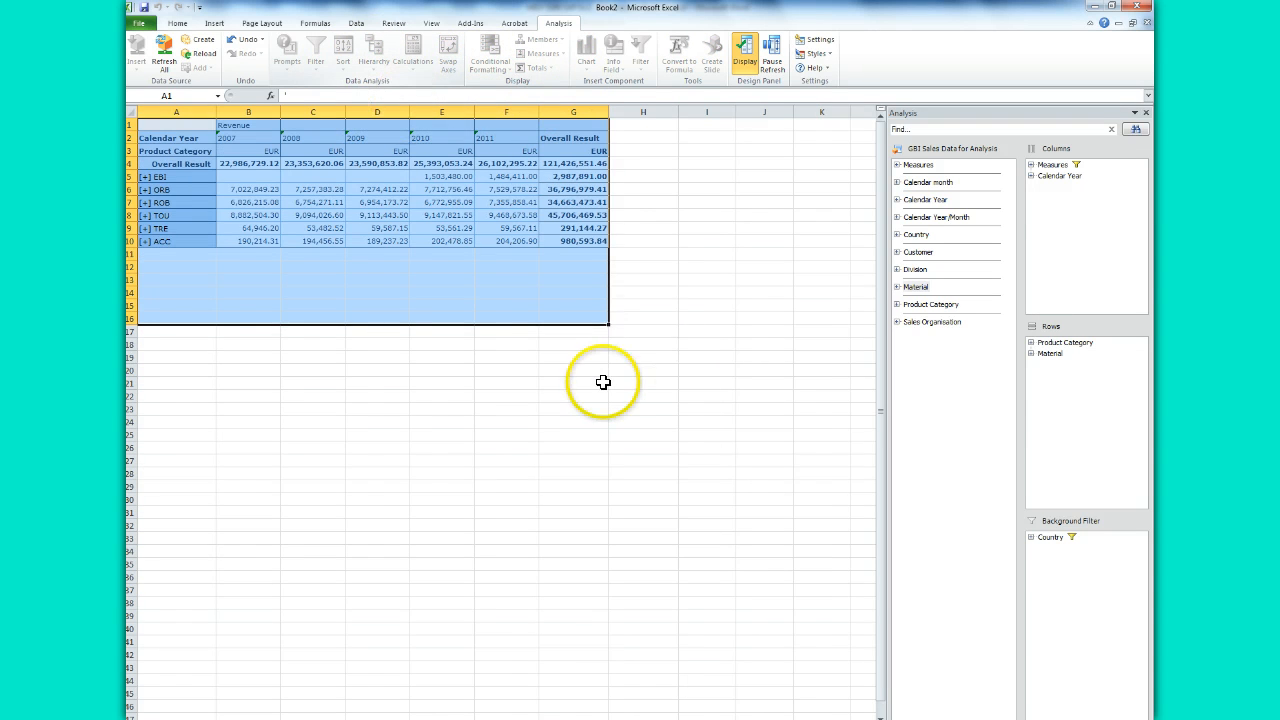
left_click_drag(152, 126, 557, 238)
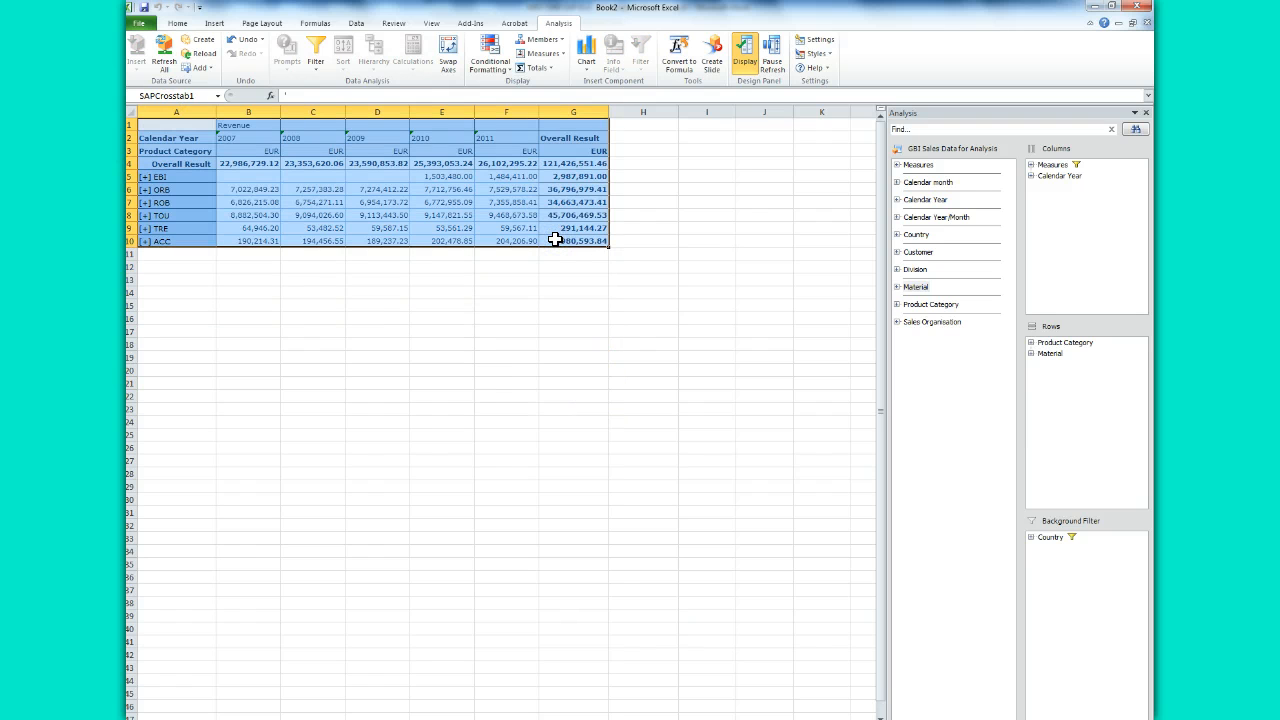
left_click(509, 534)
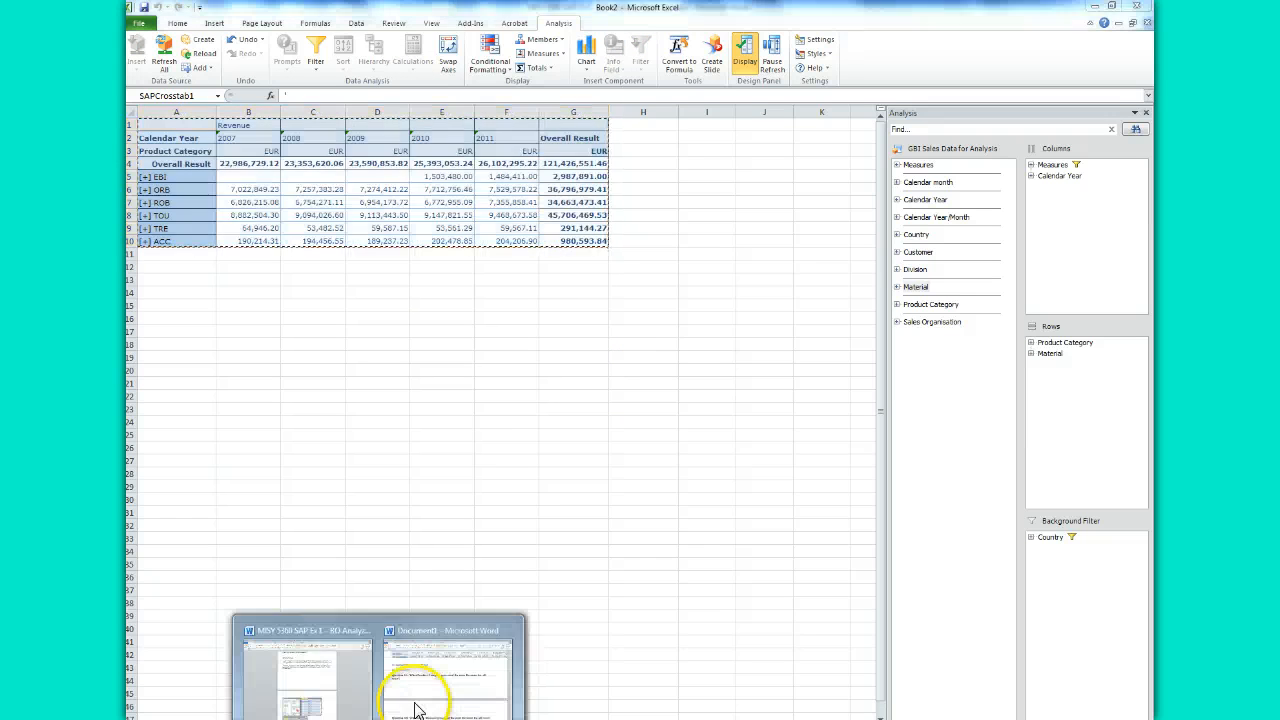
left_click(414, 680)
- Paste the product category crosstab below Question 6B and shift it left
left_click(455, 697)
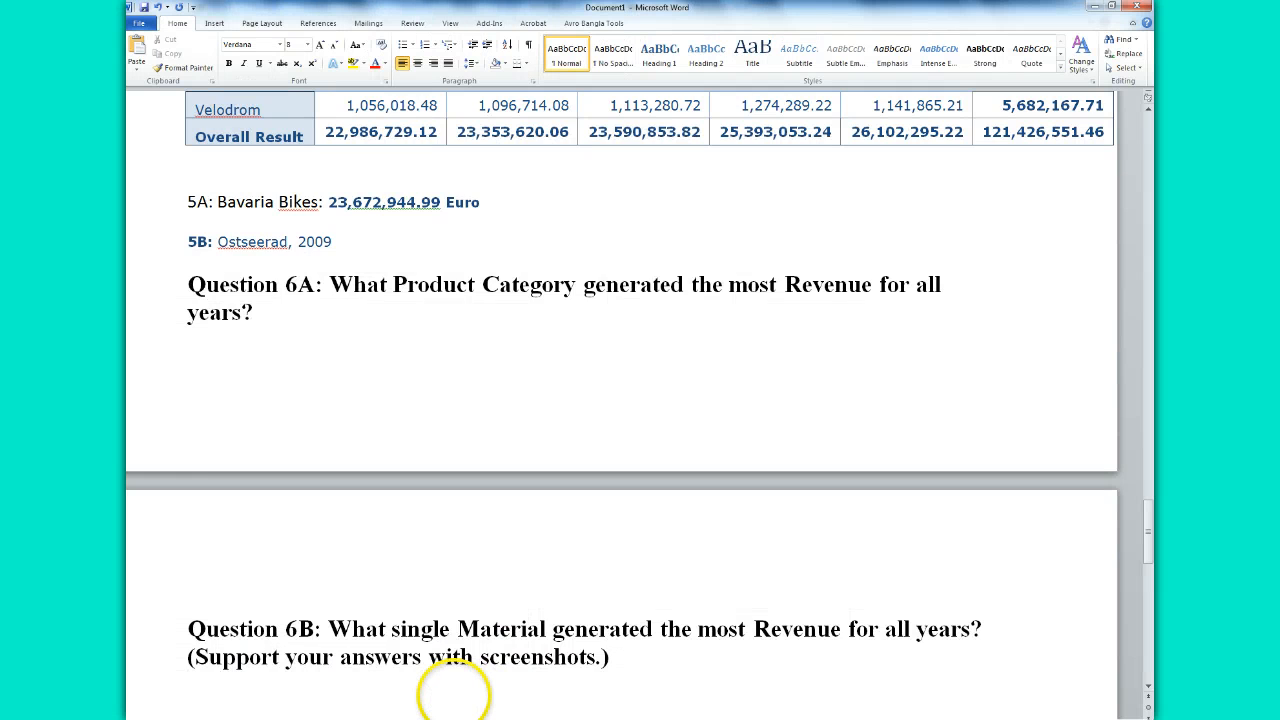
key("ctrl+v")
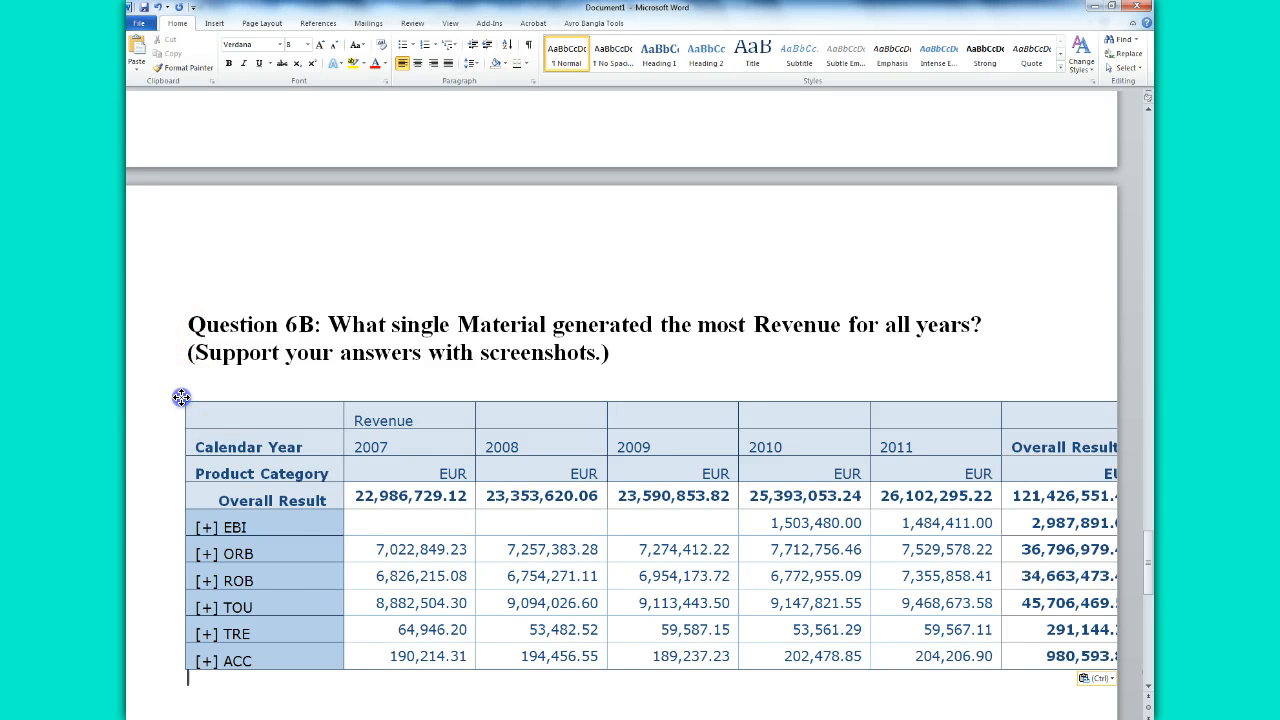
left_click_drag(180, 396, 138, 398)
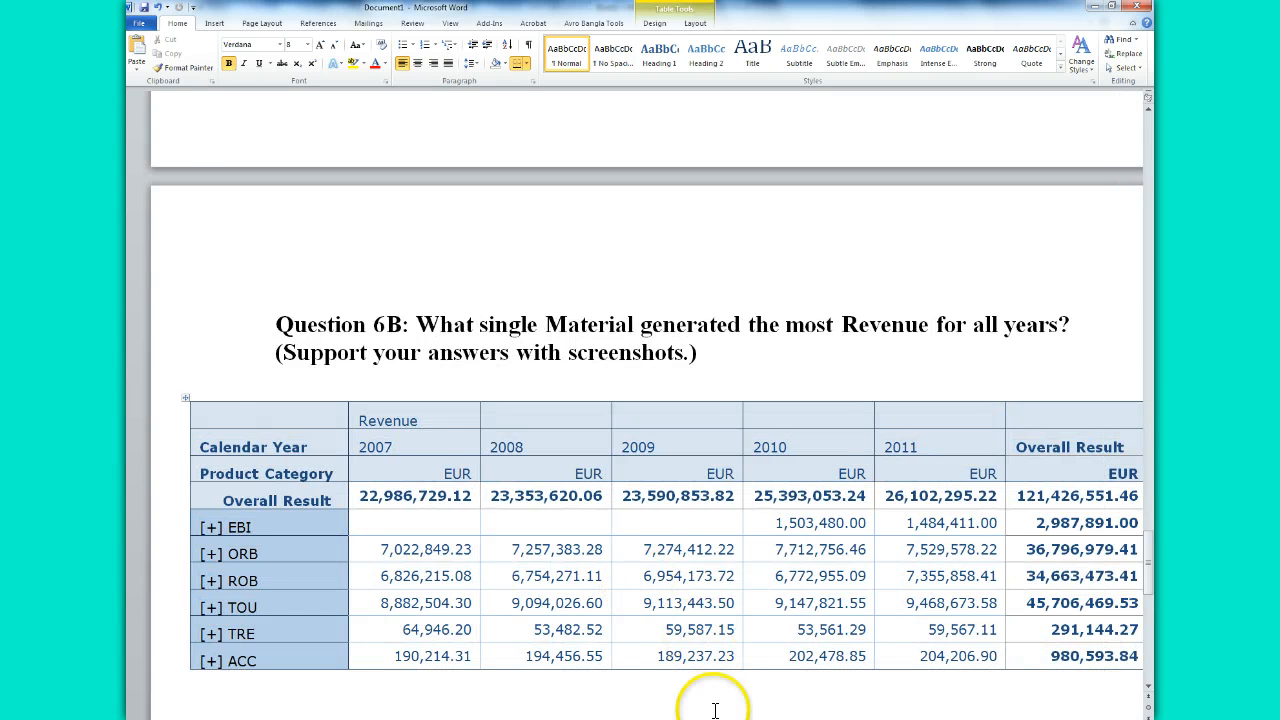
scroll(635, 405, "right", 2)
scroll(635, 405, "left", 1)
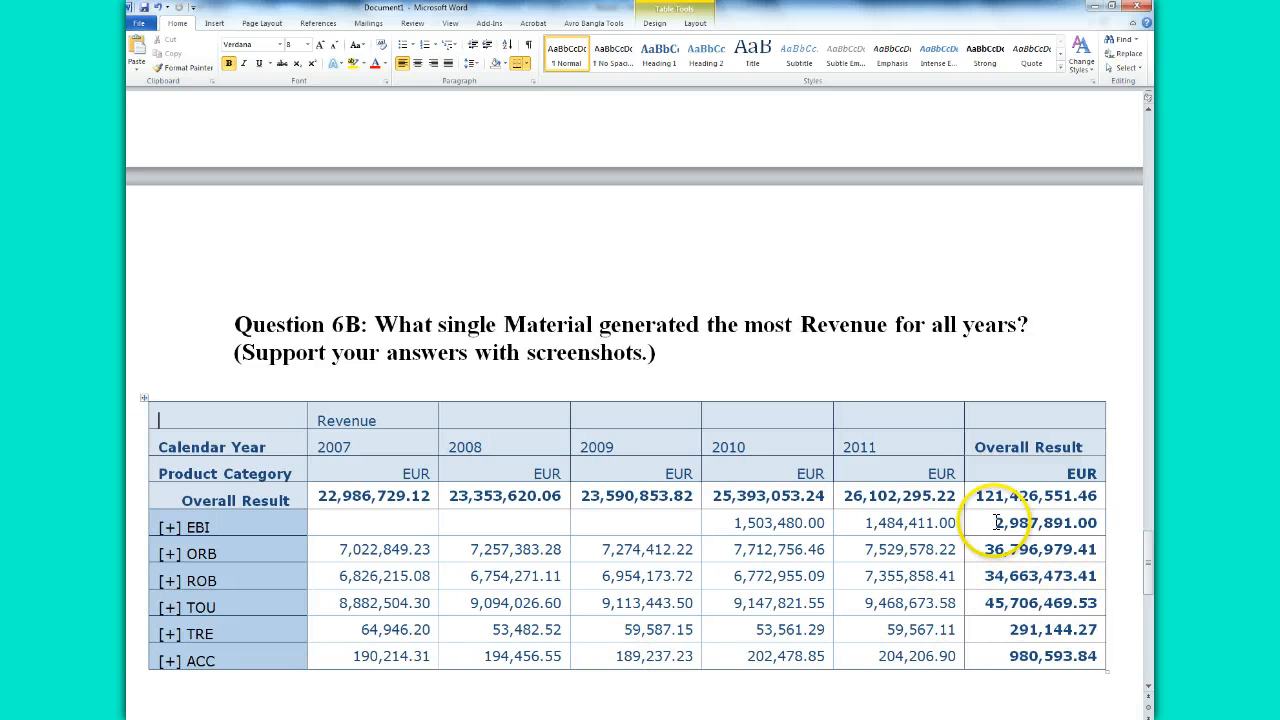
- Answer 6A with TOU's overall revenue, 45,706,469.53 EURO
left_click_drag(985, 602, 1097, 602)
key("ctrl+c")
right_click(1035, 608)
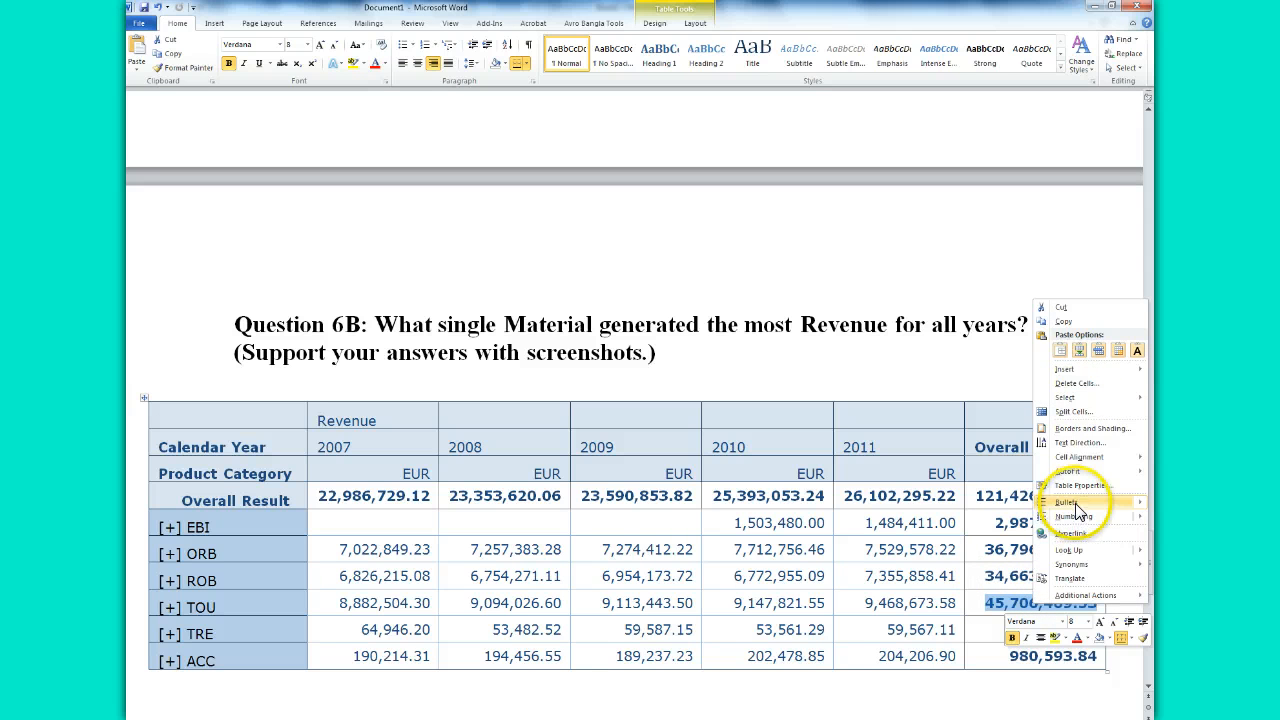
left_click(1057, 316)
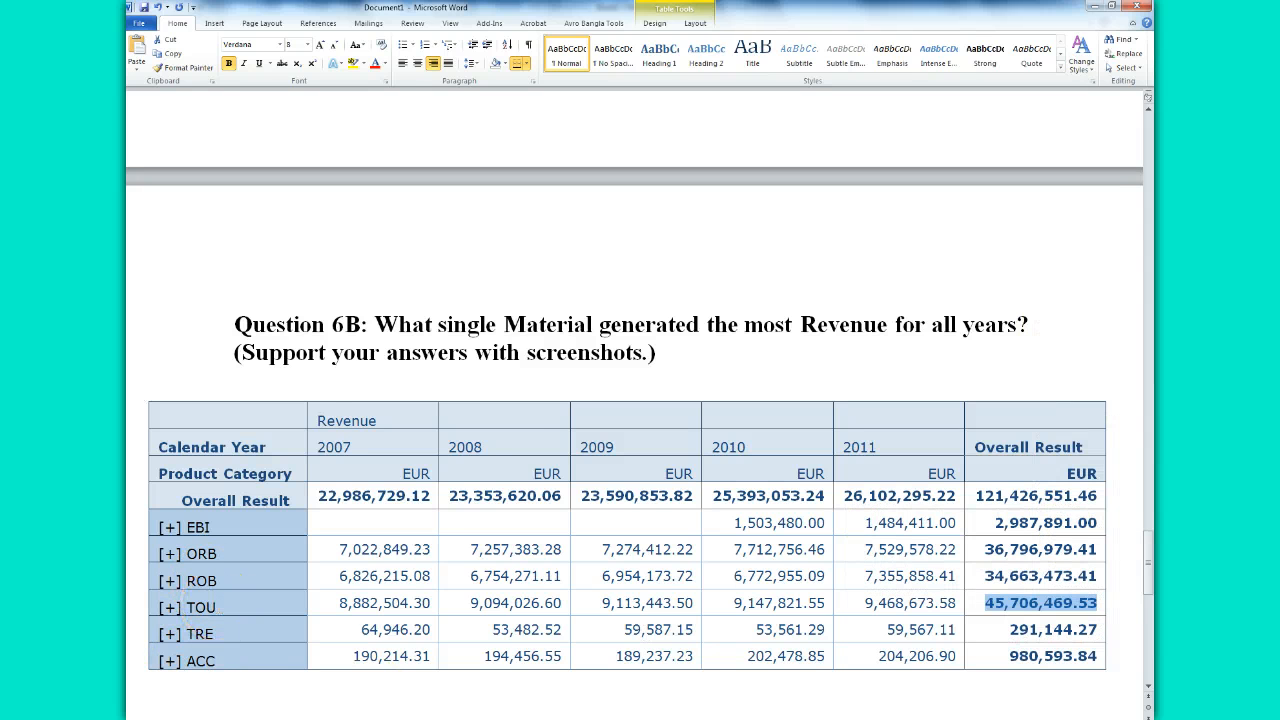
left_click(402, 697)
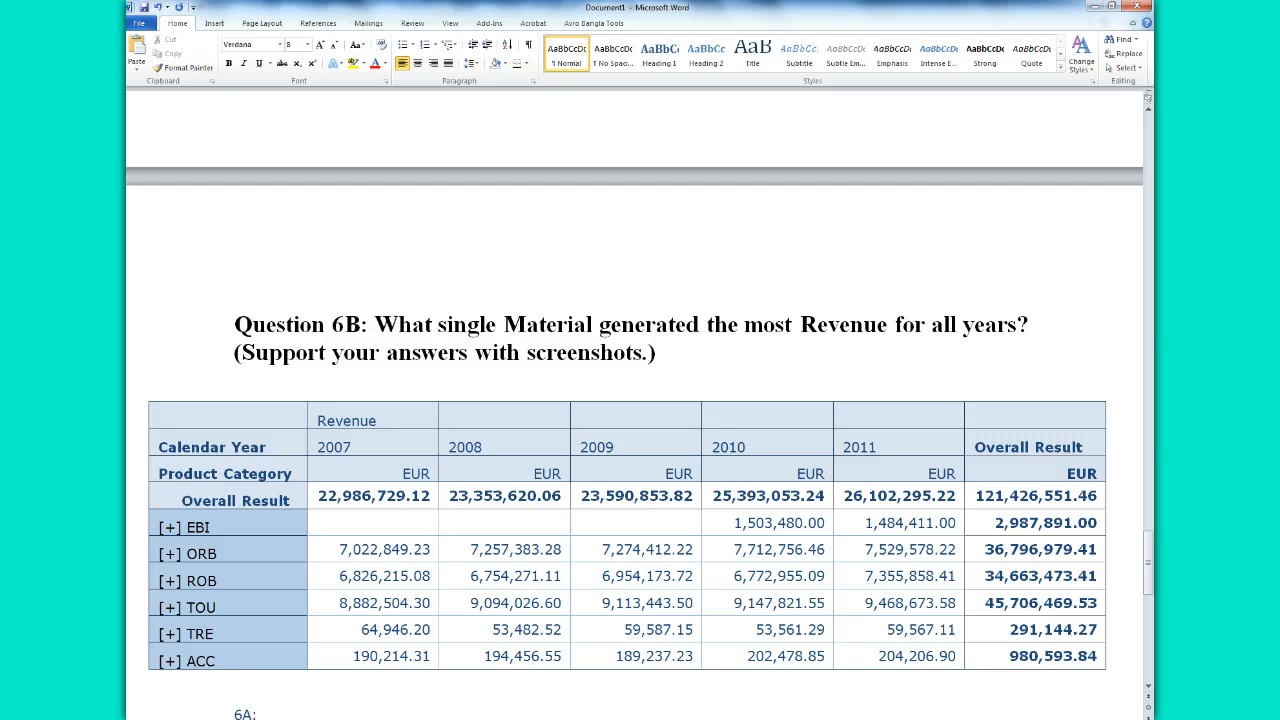
key("ctrl+v")
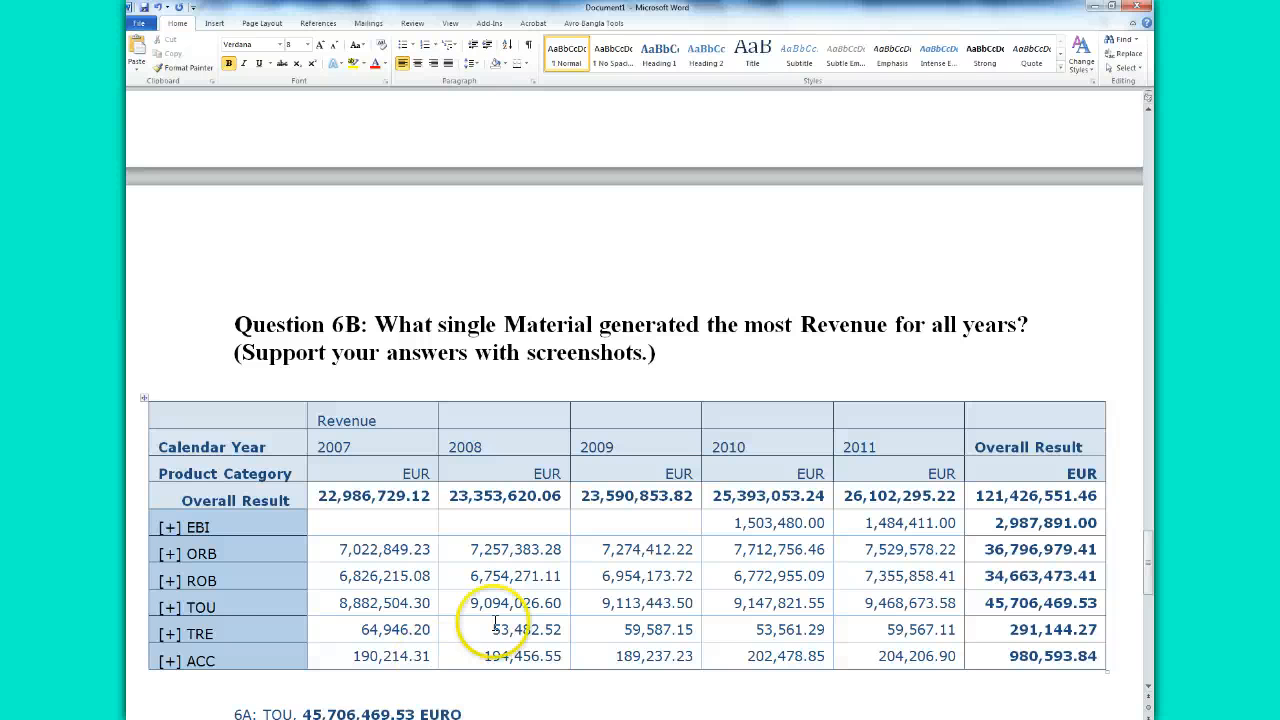
left_click_drag(1149, 546, 1150, 524)
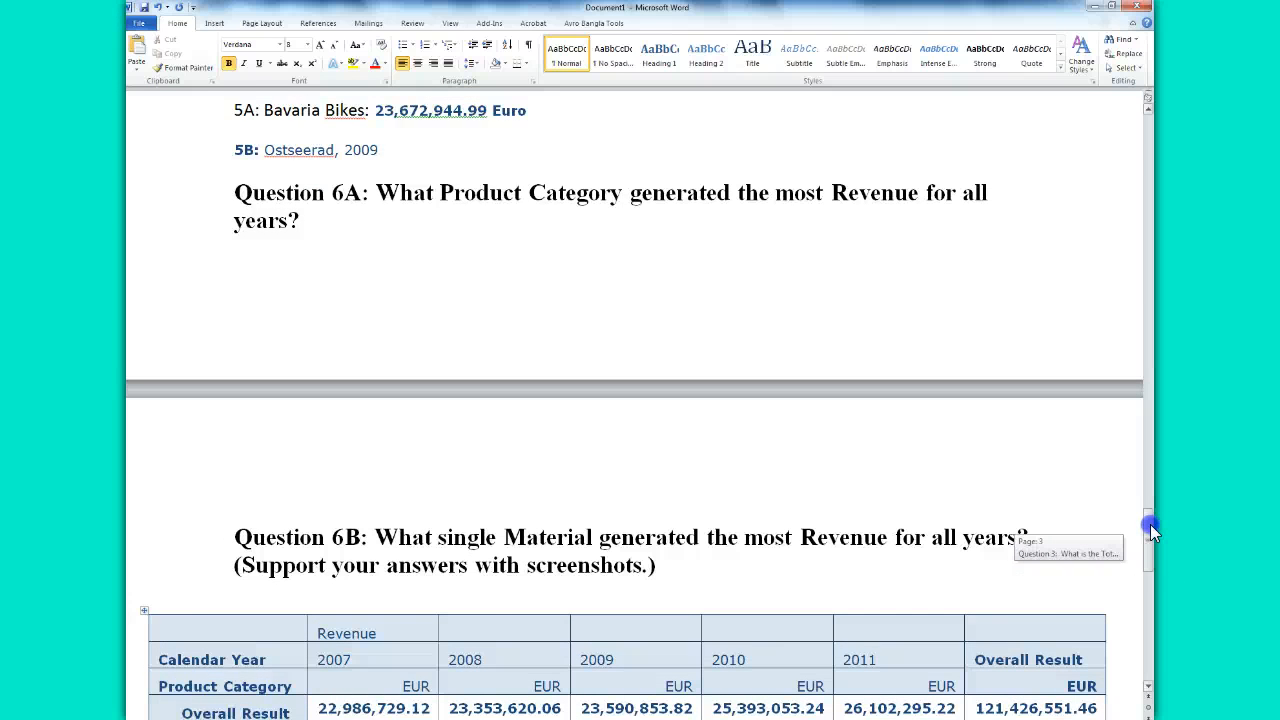
left_click_drag(1150, 524, 1150, 576)
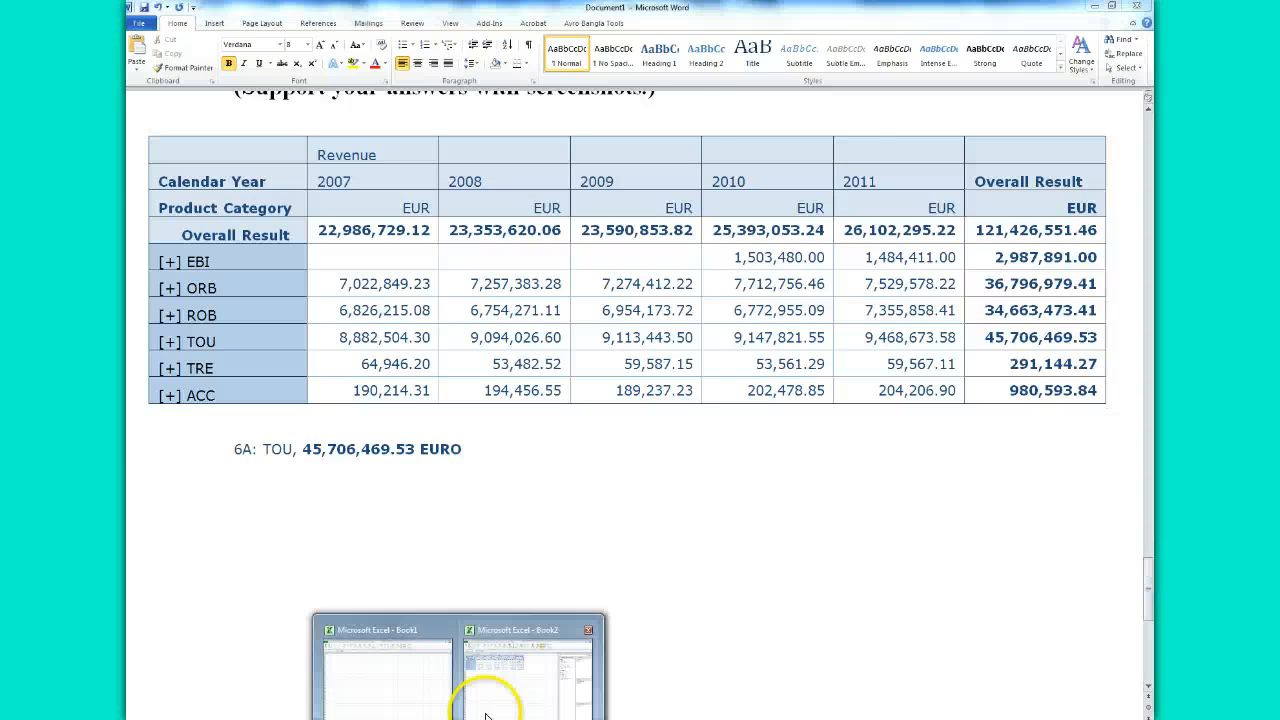
left_click(486, 690)
- Expand the EBI, ORB, ROB, TOU, TRE and ACC categories to show their individual materials
left_click(143, 177)
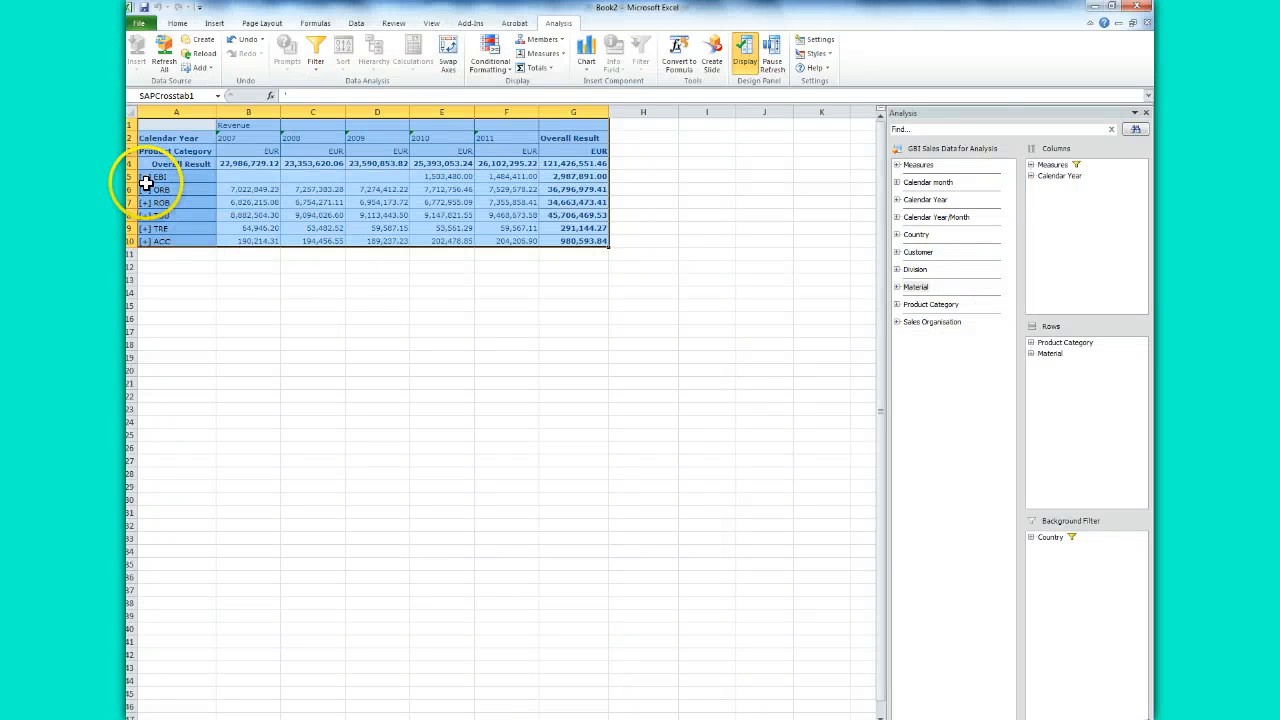
left_click(143, 202)
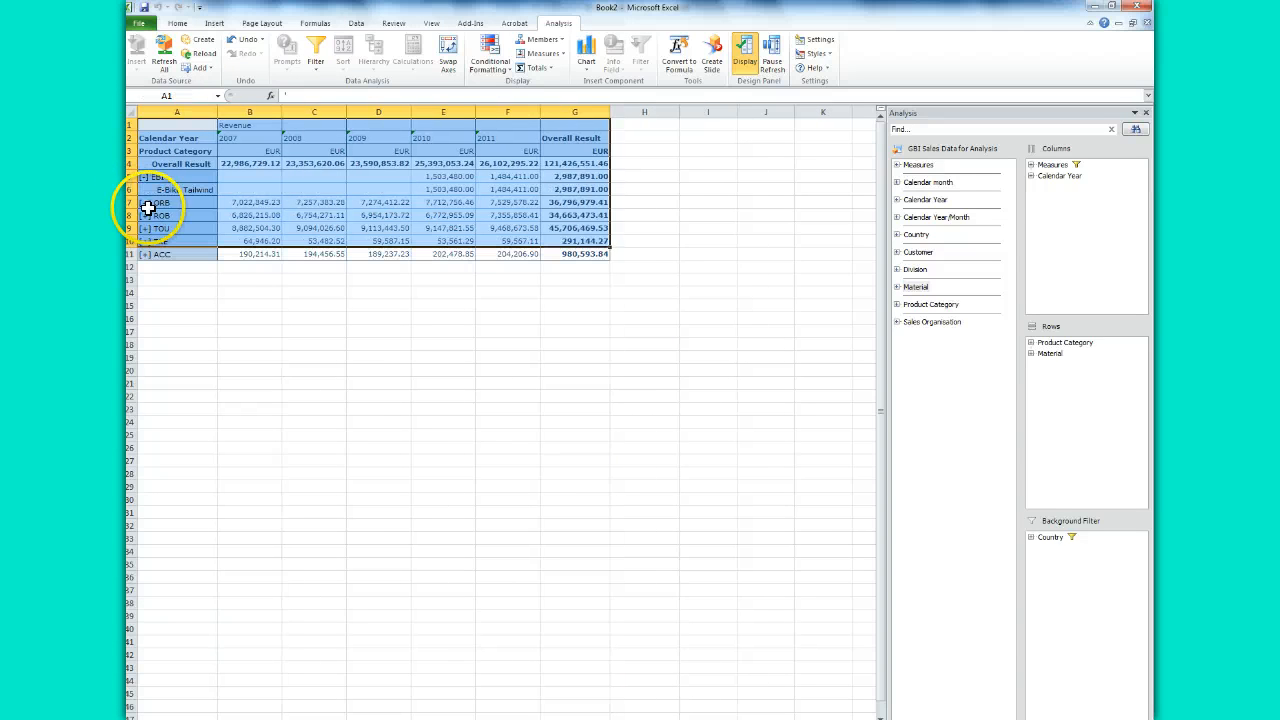
left_click(144, 266)
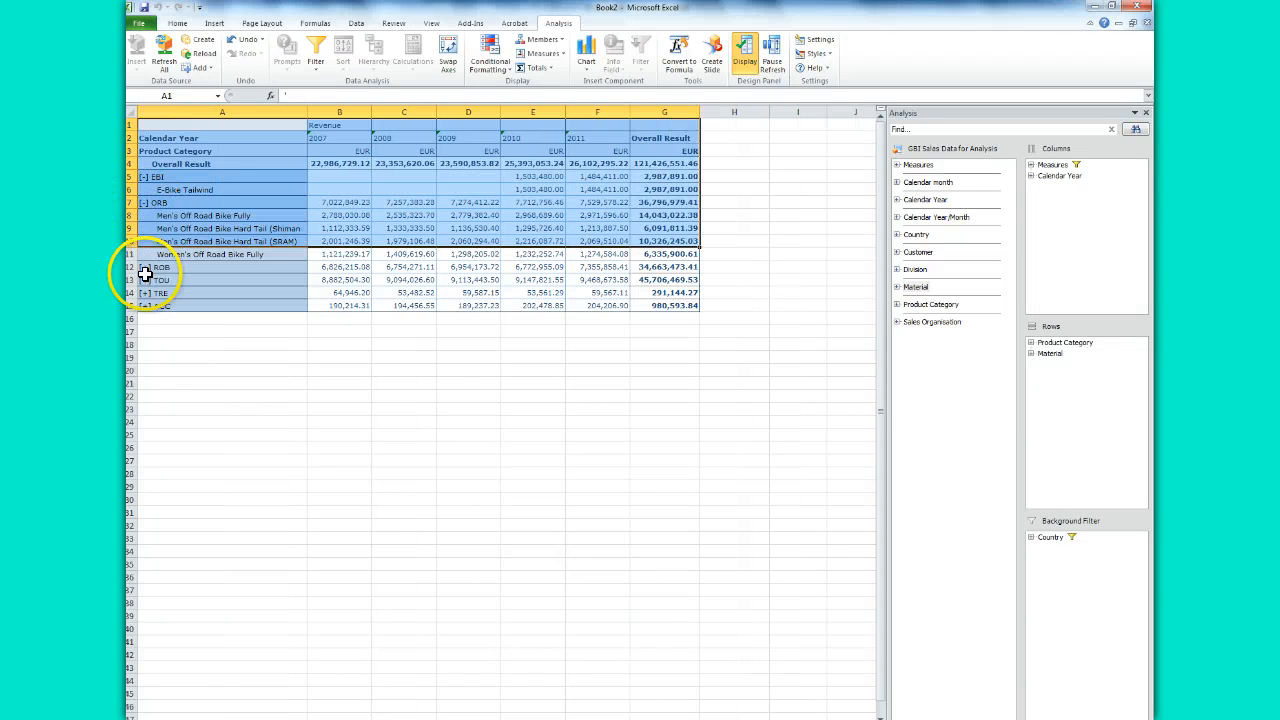
left_click(144, 344)
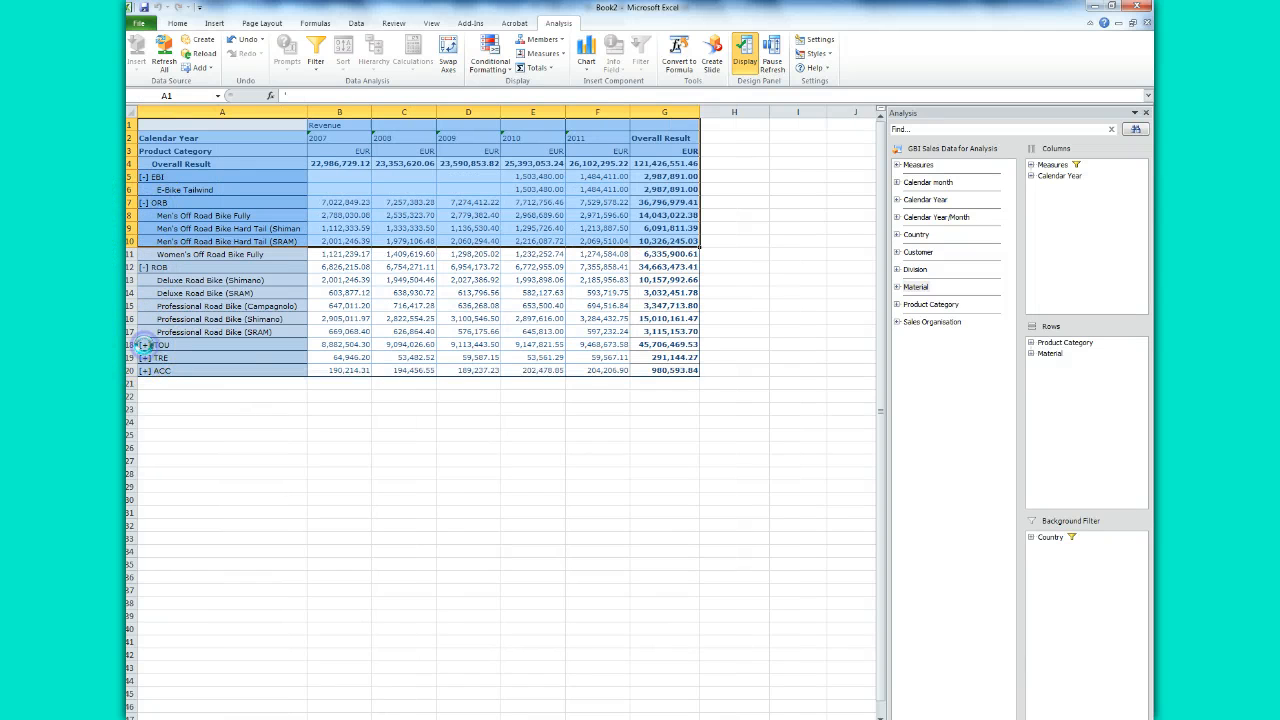
left_click(144, 435)
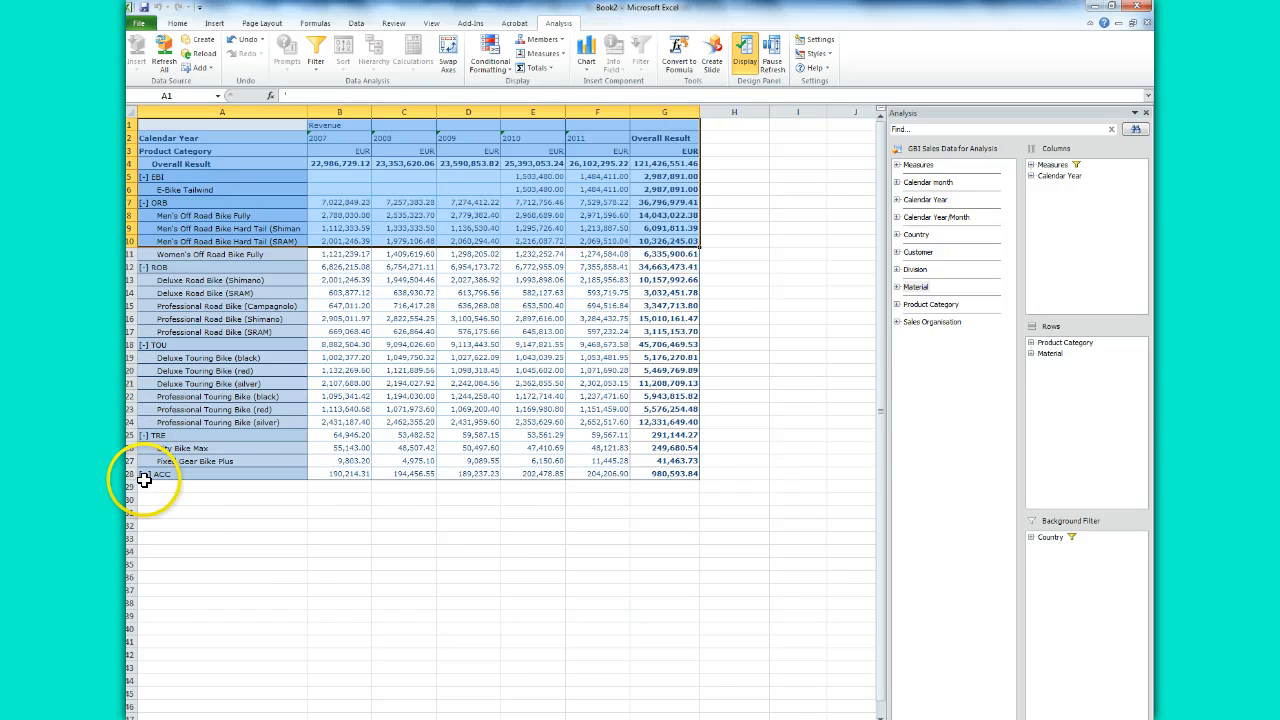
left_click(143, 475)
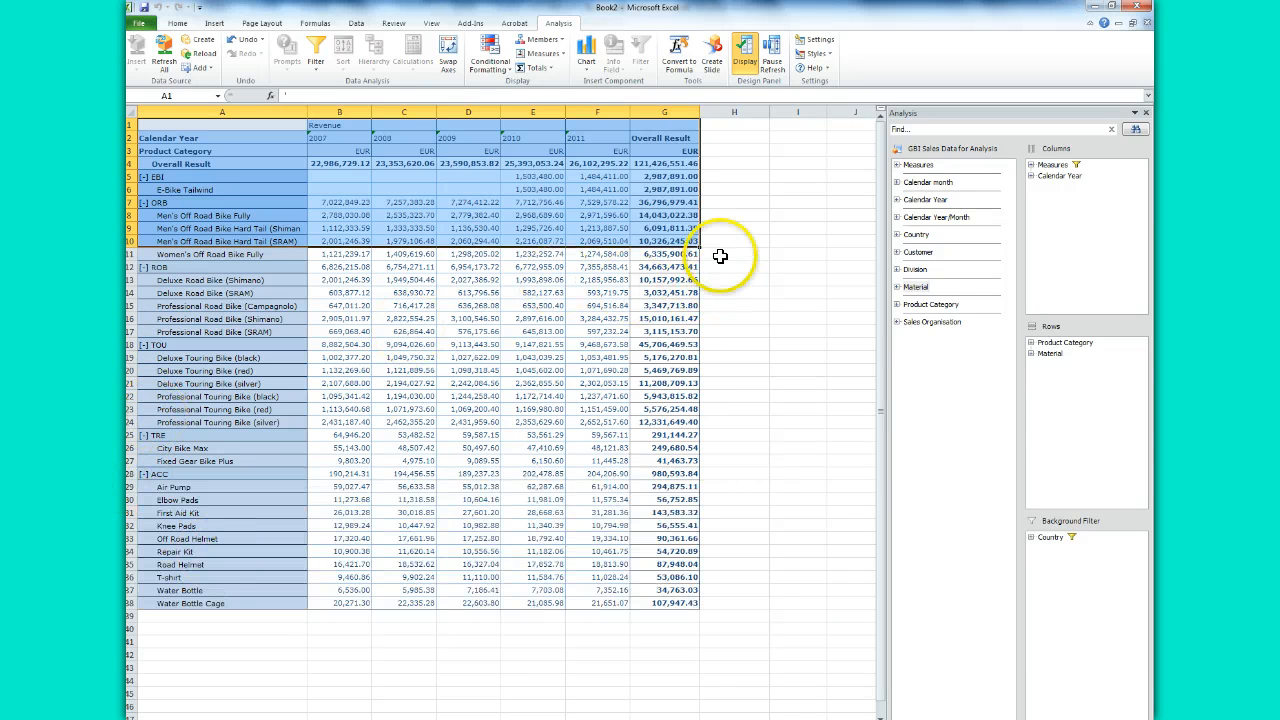
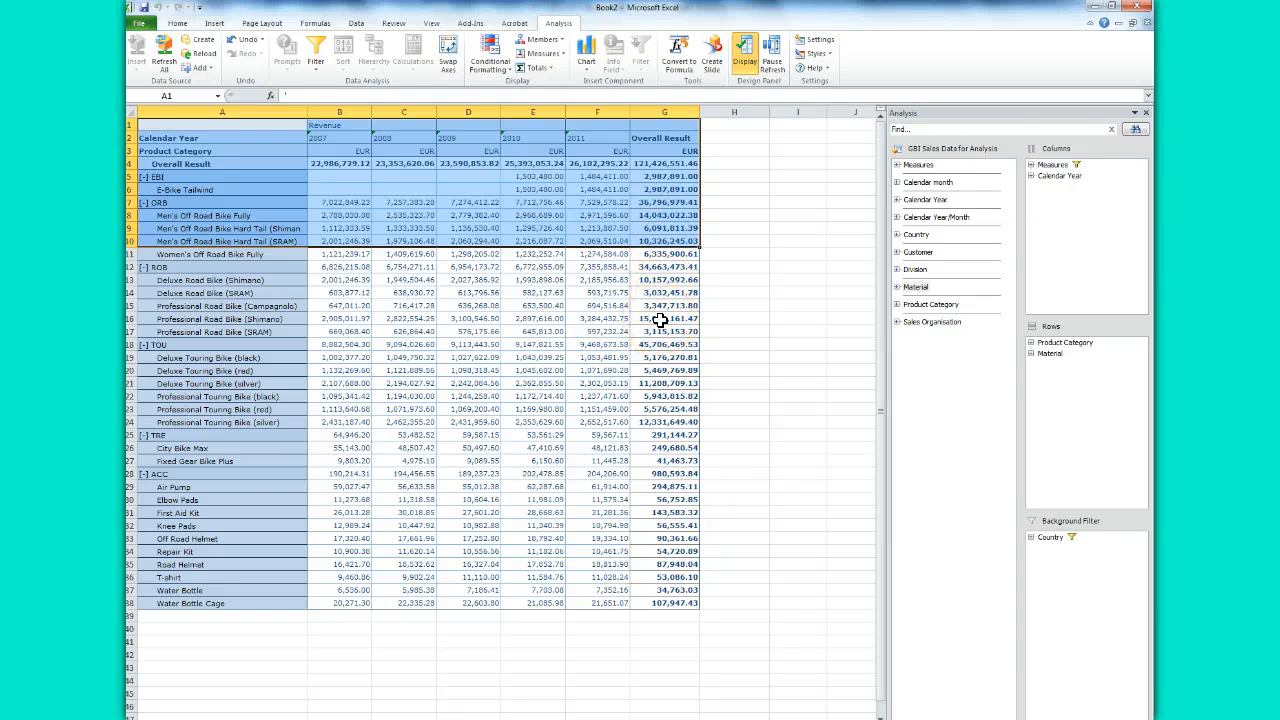
- Copy the 15,010,161.47 overall total for Professional Road Bike (Shimano) from cell G16
left_click(660, 319)
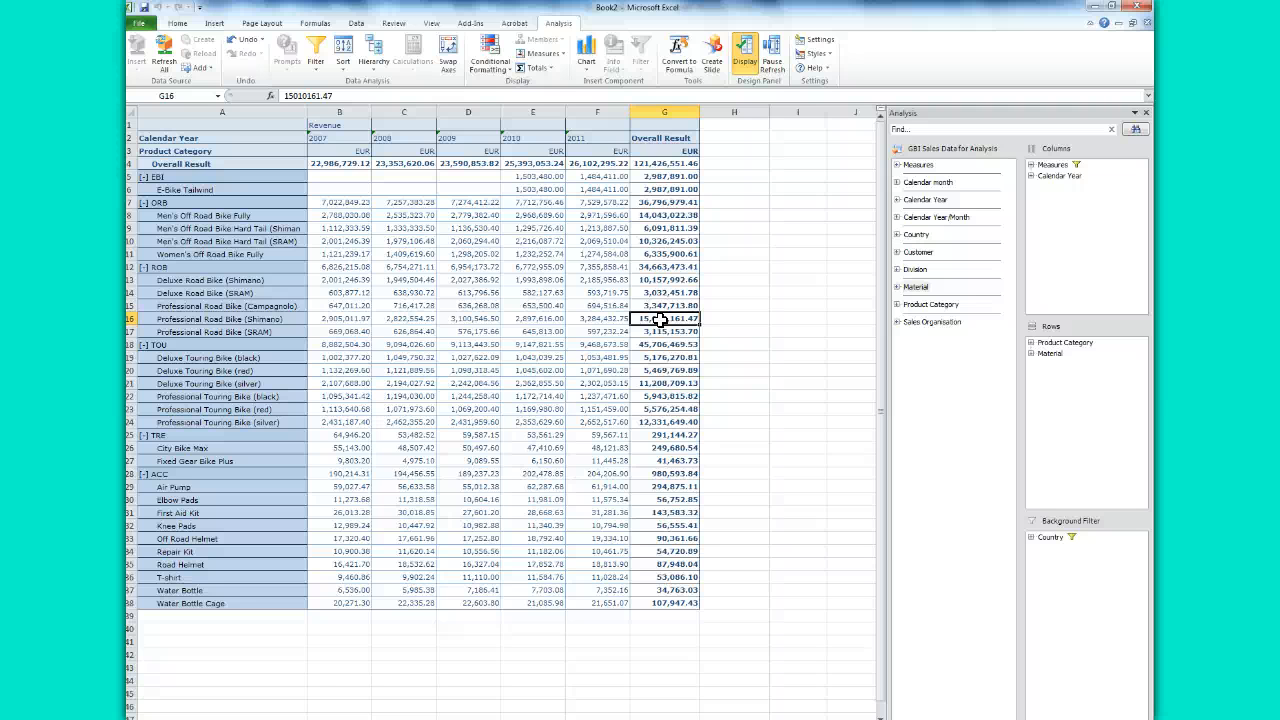
left_click(171, 319)
left_click(640, 319)
left_click(430, 672)
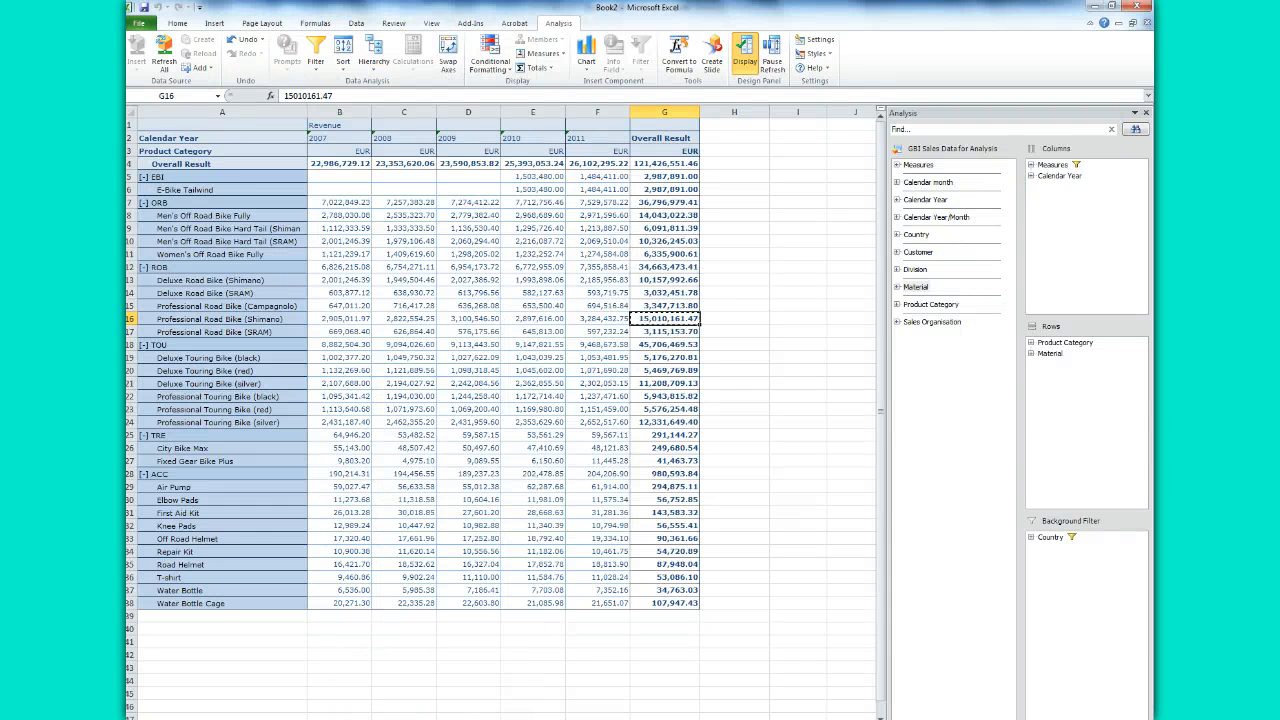
- Answer 6B on a new line: Professional Road Bike (Shimano) at 15,010,161.47 Euro
left_click(380, 719)
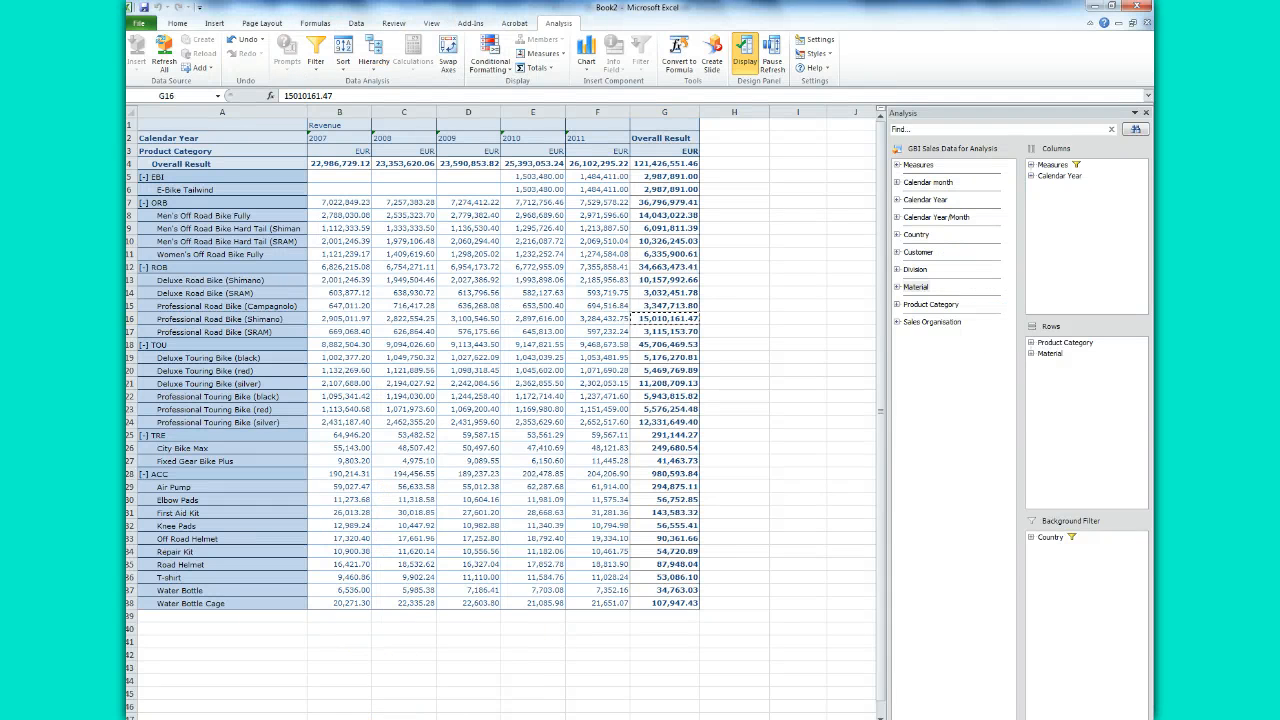
left_click(400, 714)
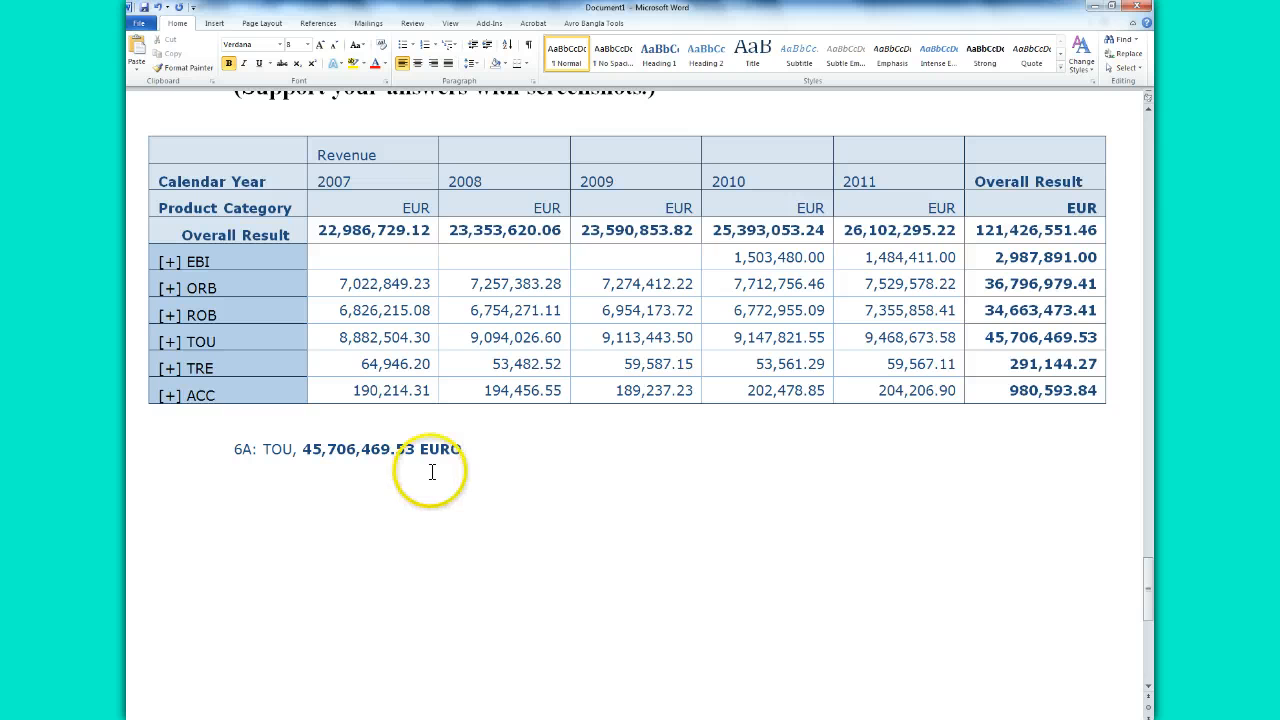
key("Return")
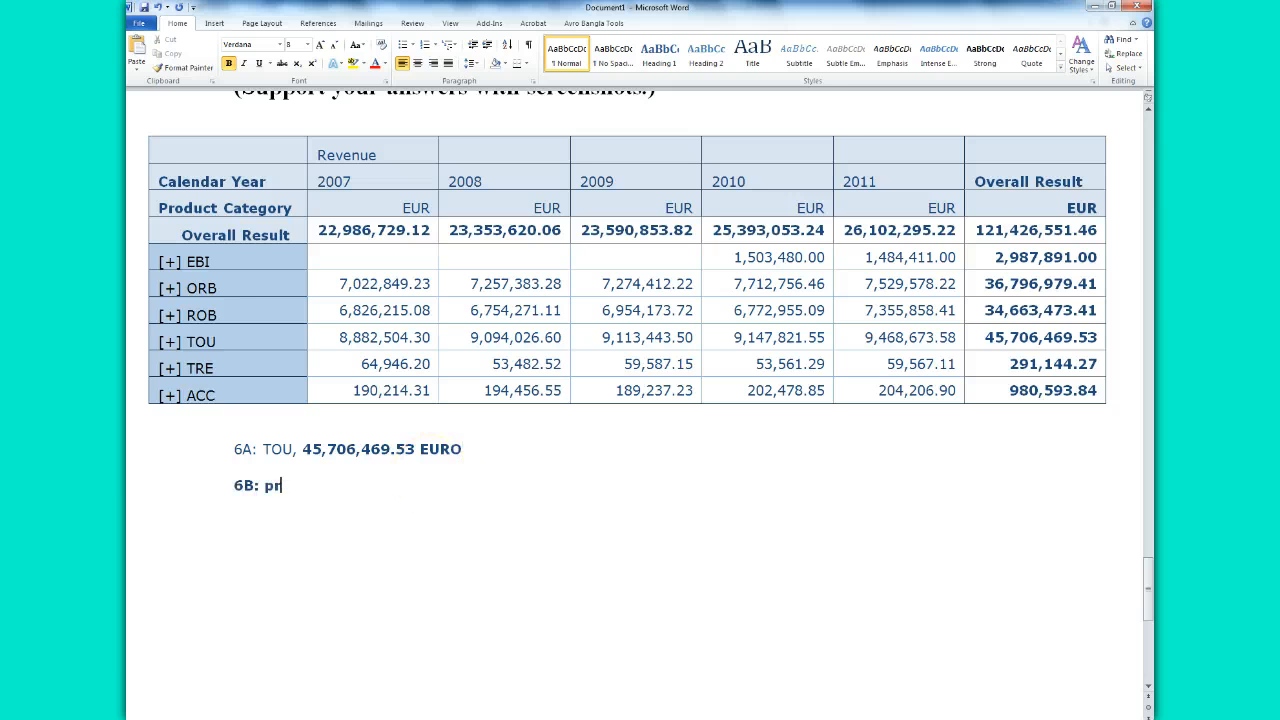
type("6B: professional Road")
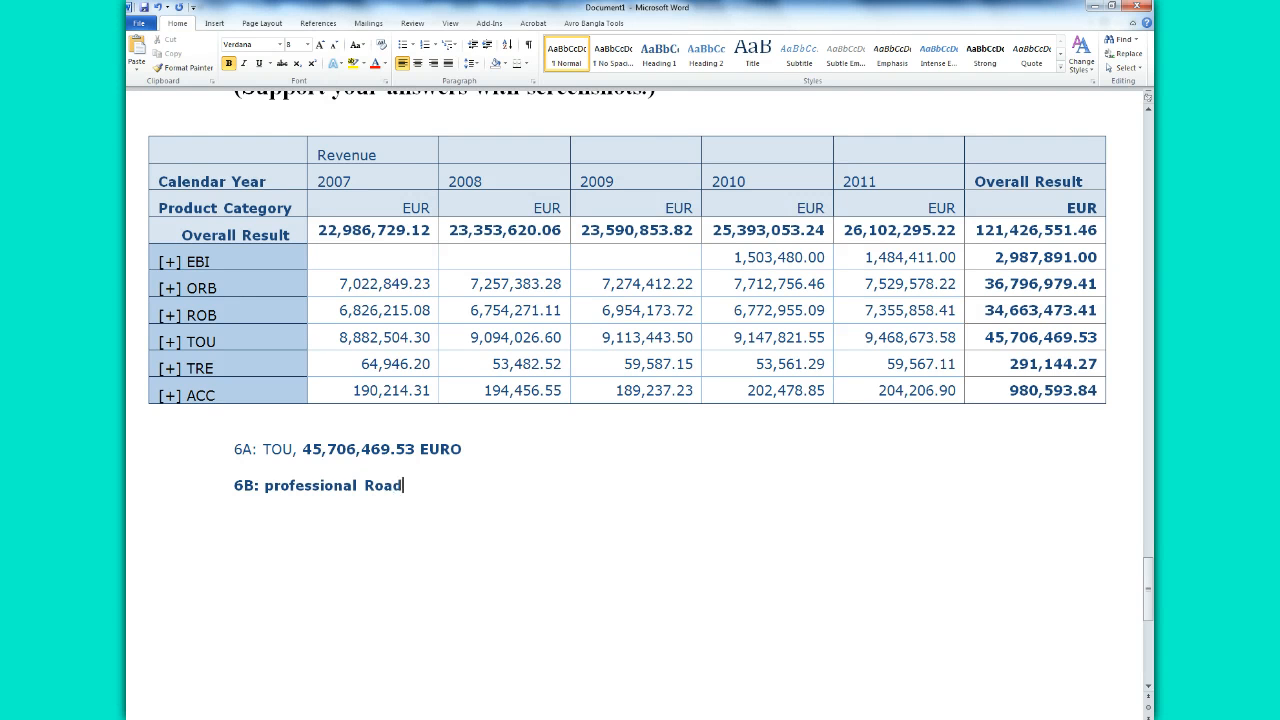
type(" Bike (Shimano) at")
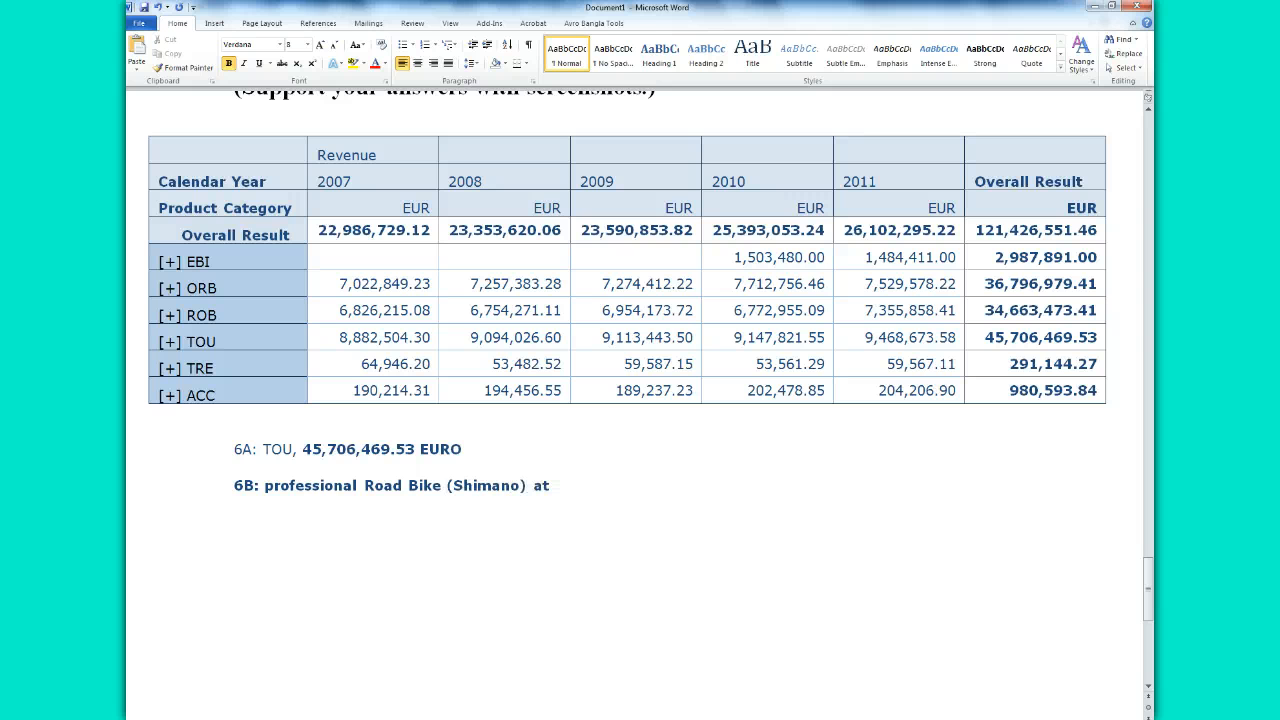
type("15,010,161.47")
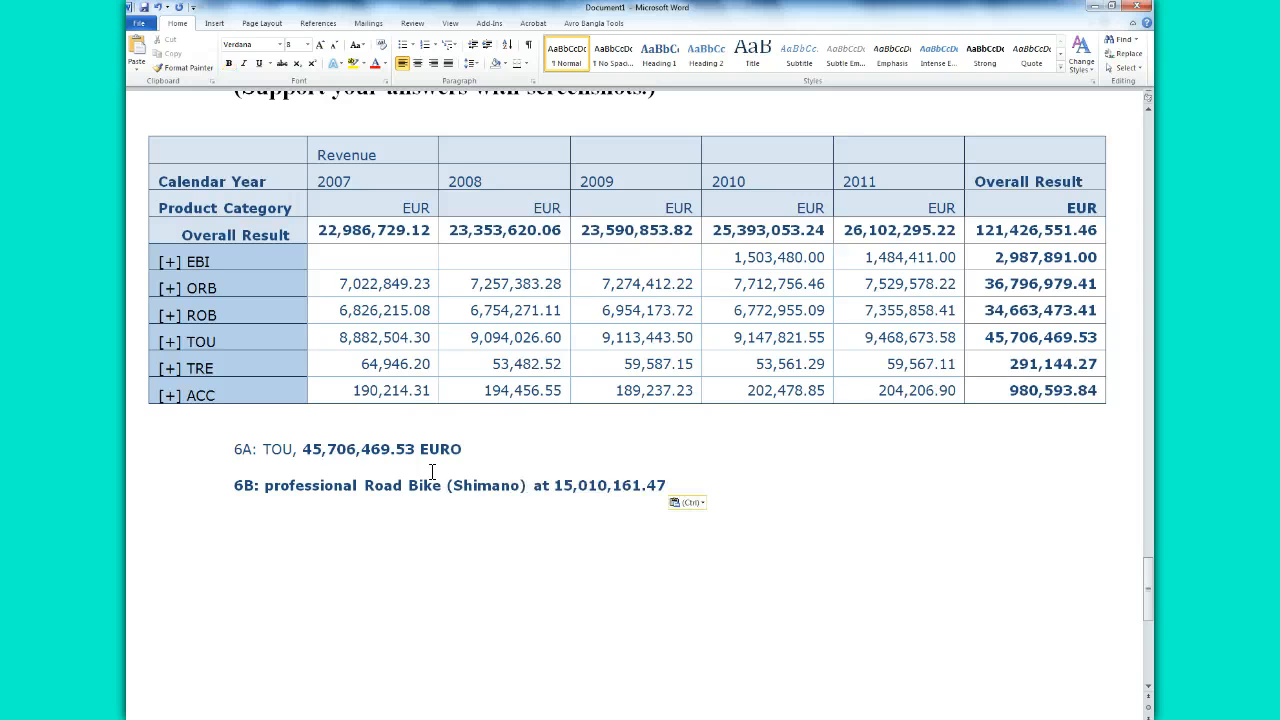
left_click(667, 485)
type("Euro.")
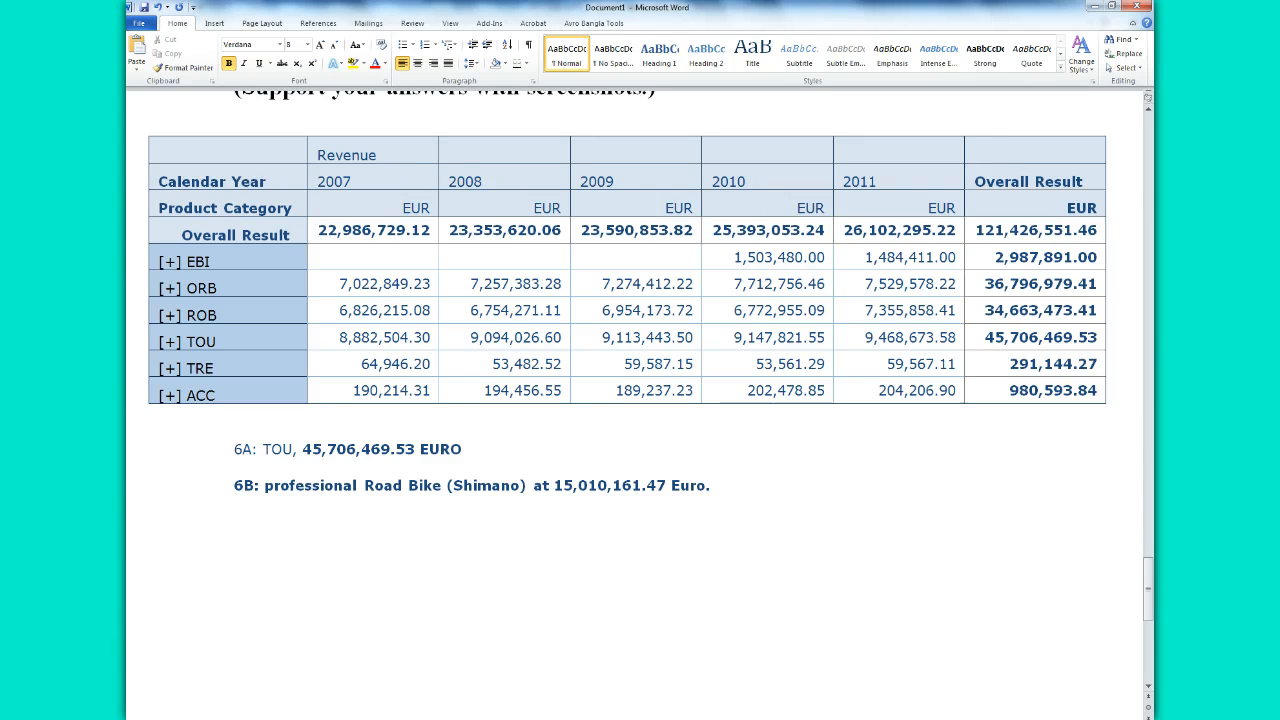
left_click(345, 697)
left_click(948, 374)
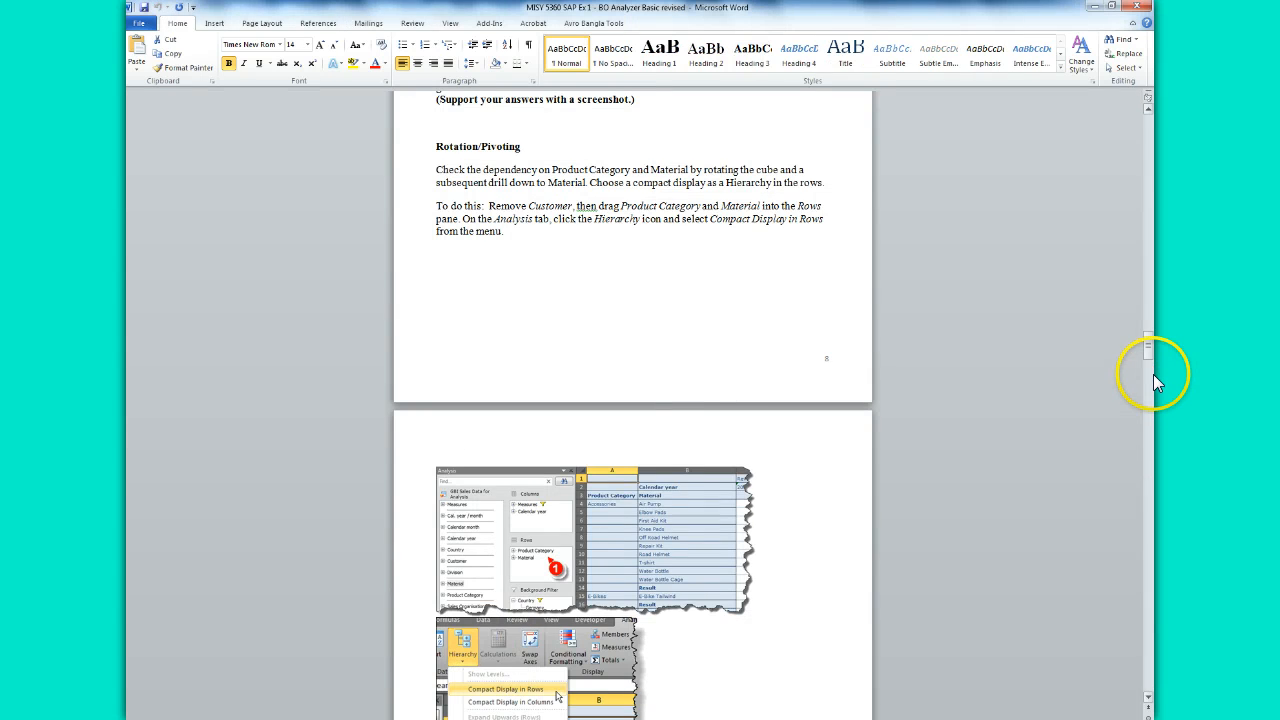
- Copy the Question 7 text from the exercise and paste it into the answer document
left_click_drag(1153, 374, 1153, 463)
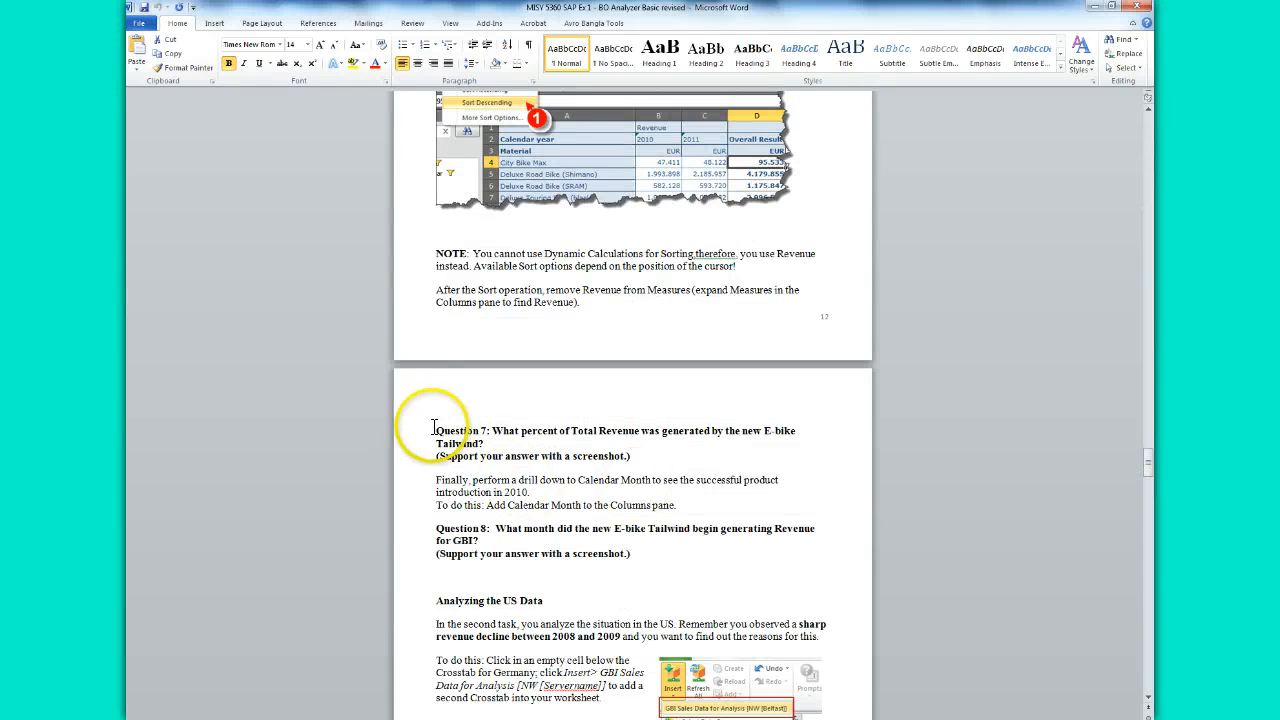
left_click_drag(432, 430, 630, 462)
right_click(582, 448)
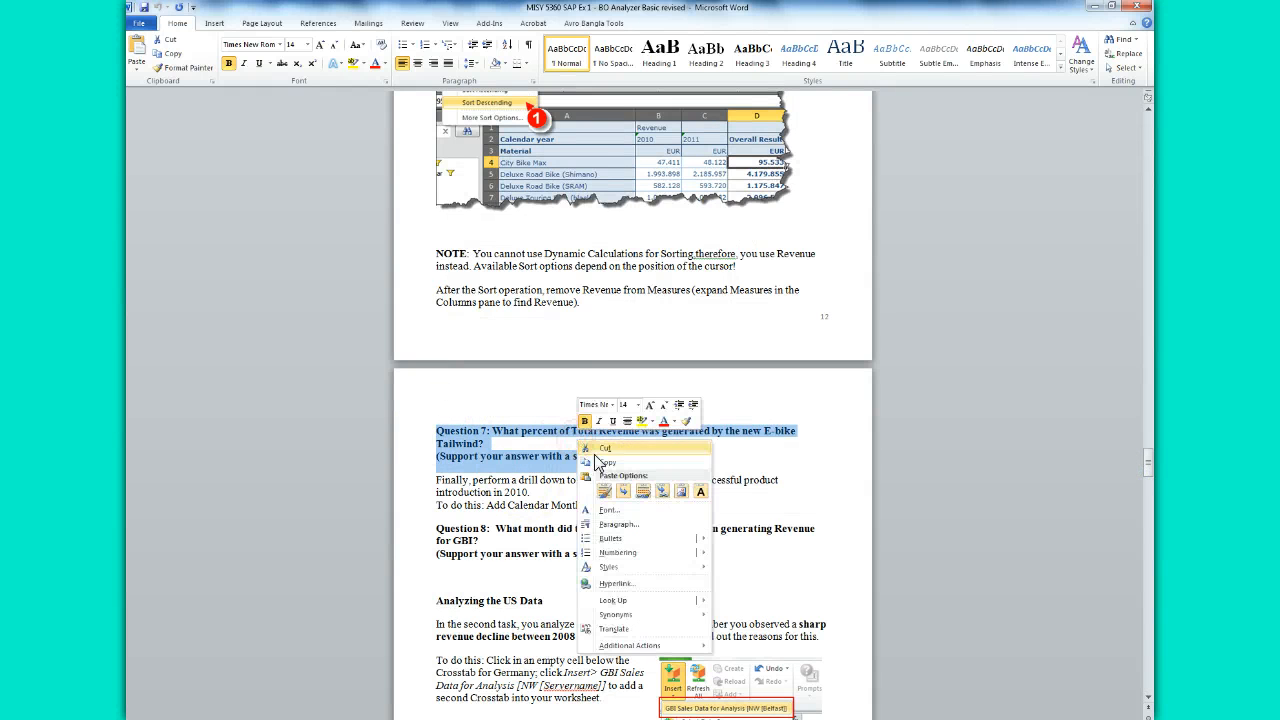
left_click(598, 462)
mouse_move(300, 715)
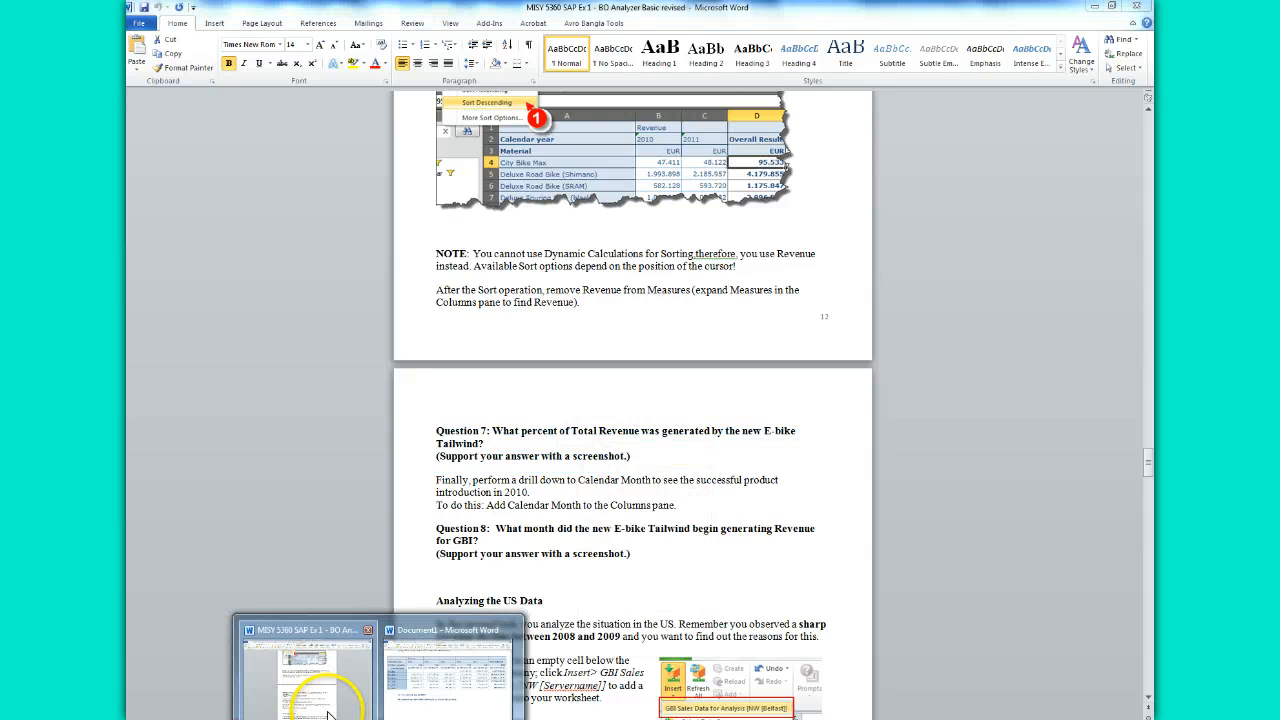
left_click(415, 708)
key("ctrl+v")
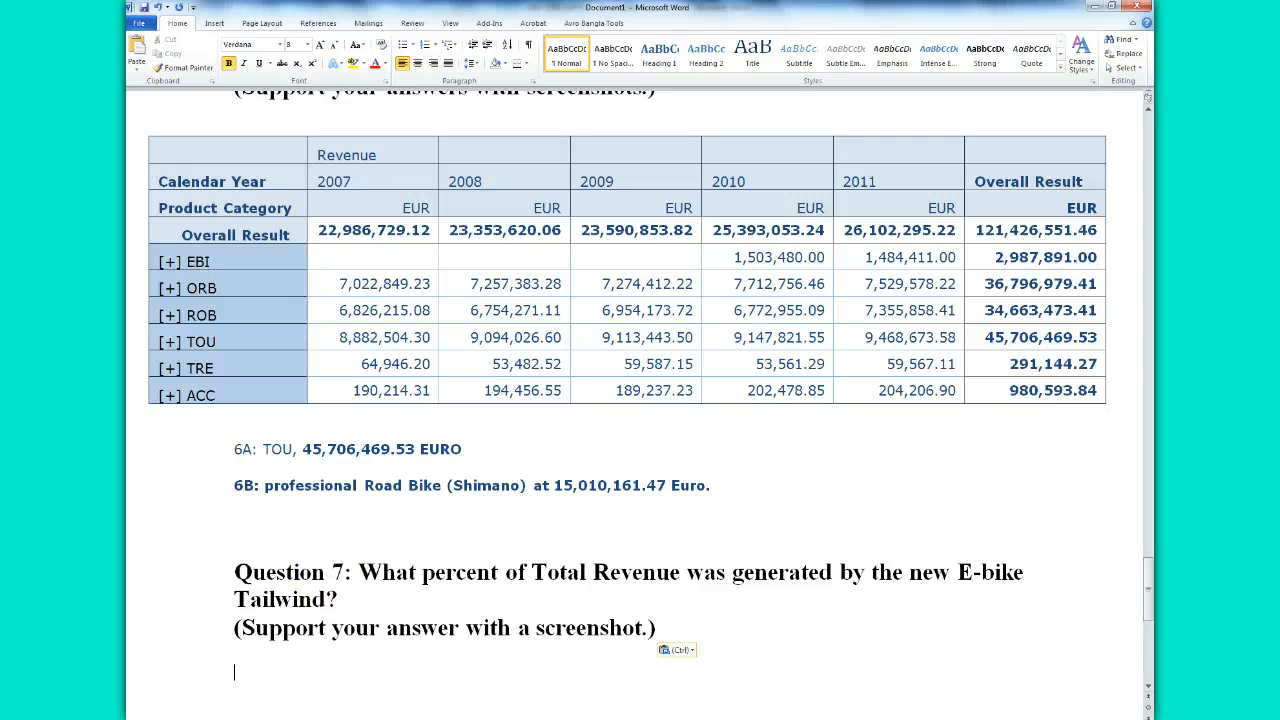
- Scroll the exercise document ahead to the Dicing and Sorting section
left_click(348, 703)
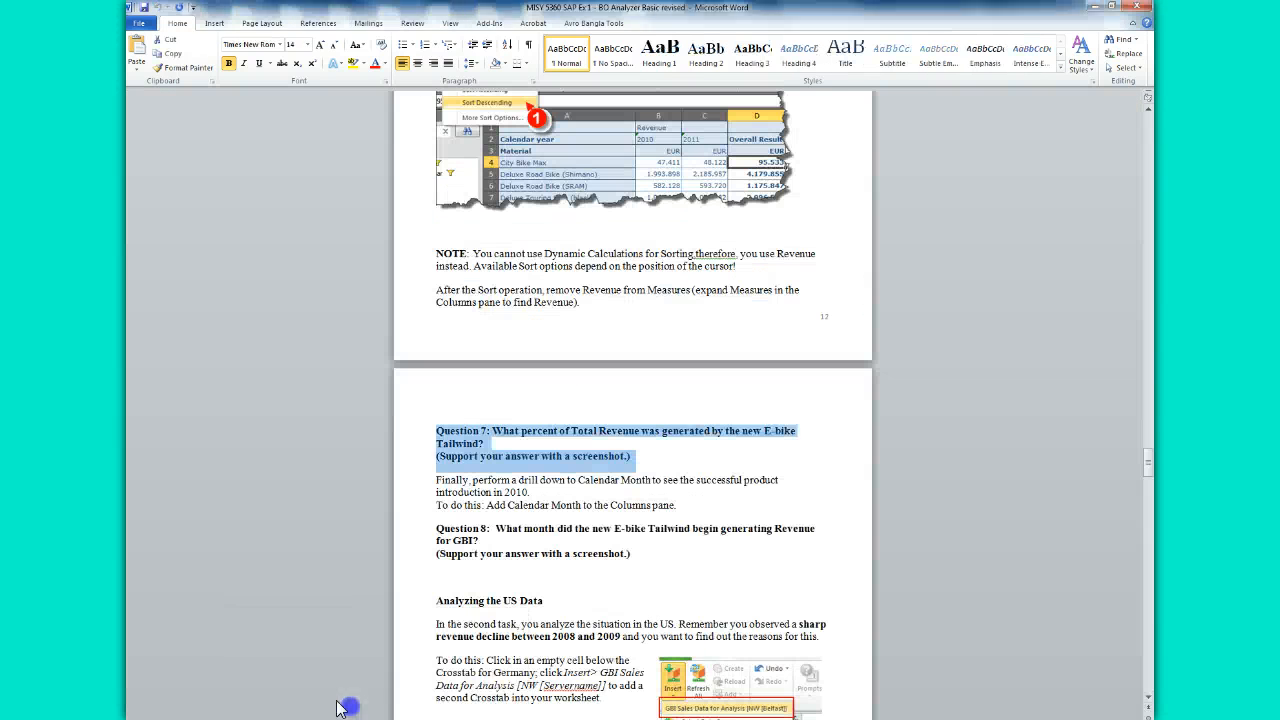
left_click(932, 545)
left_click_drag(1151, 448, 1149, 370)
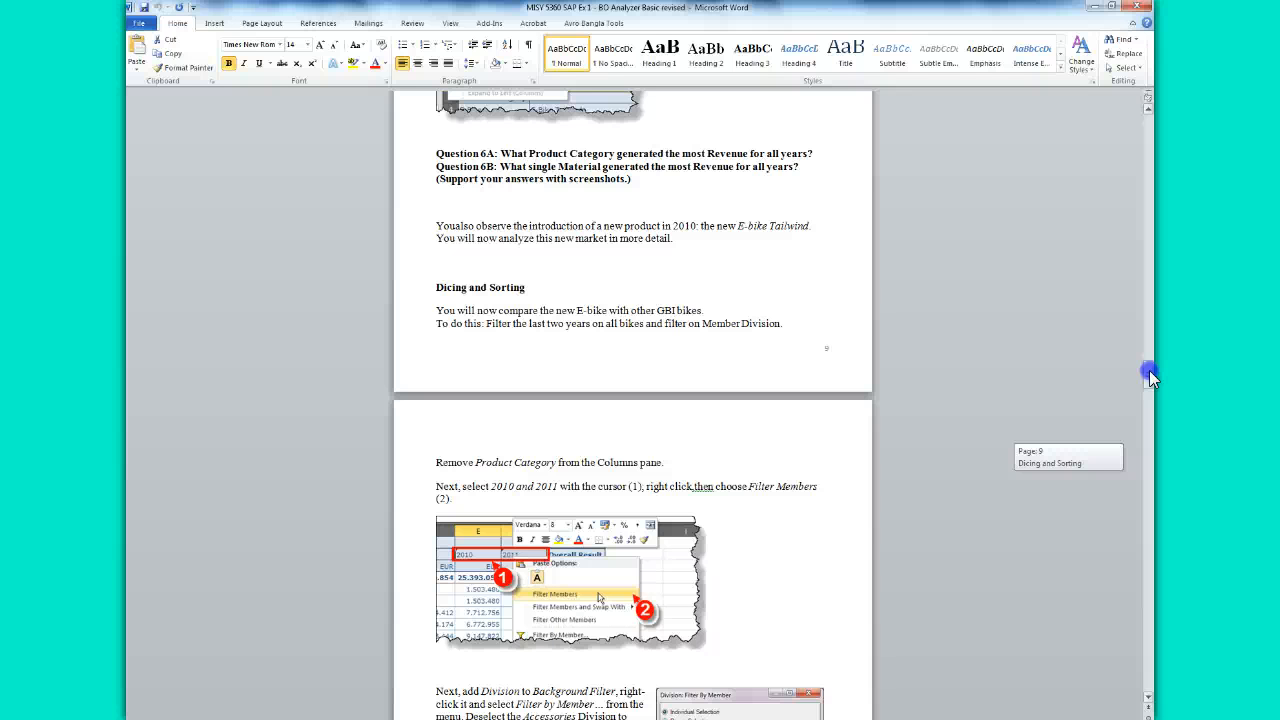
left_click_drag(1149, 370, 1150, 378)
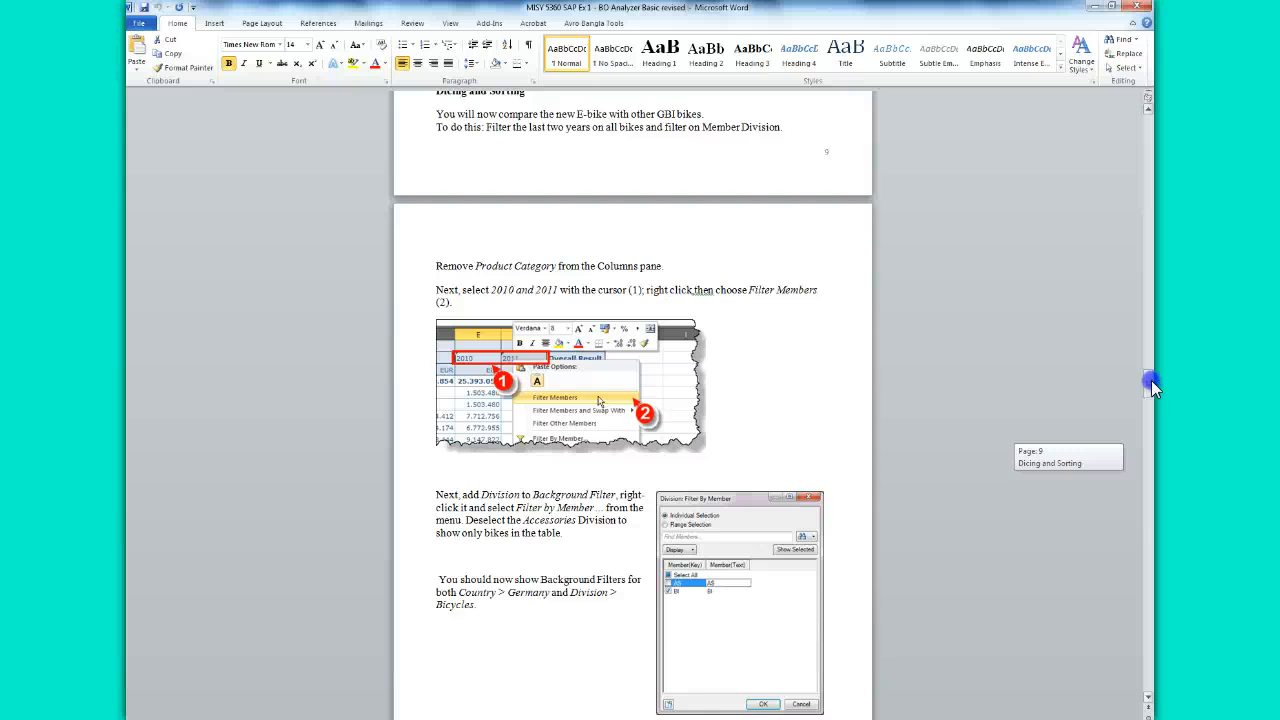
left_click_drag(1151, 380, 1151, 381)
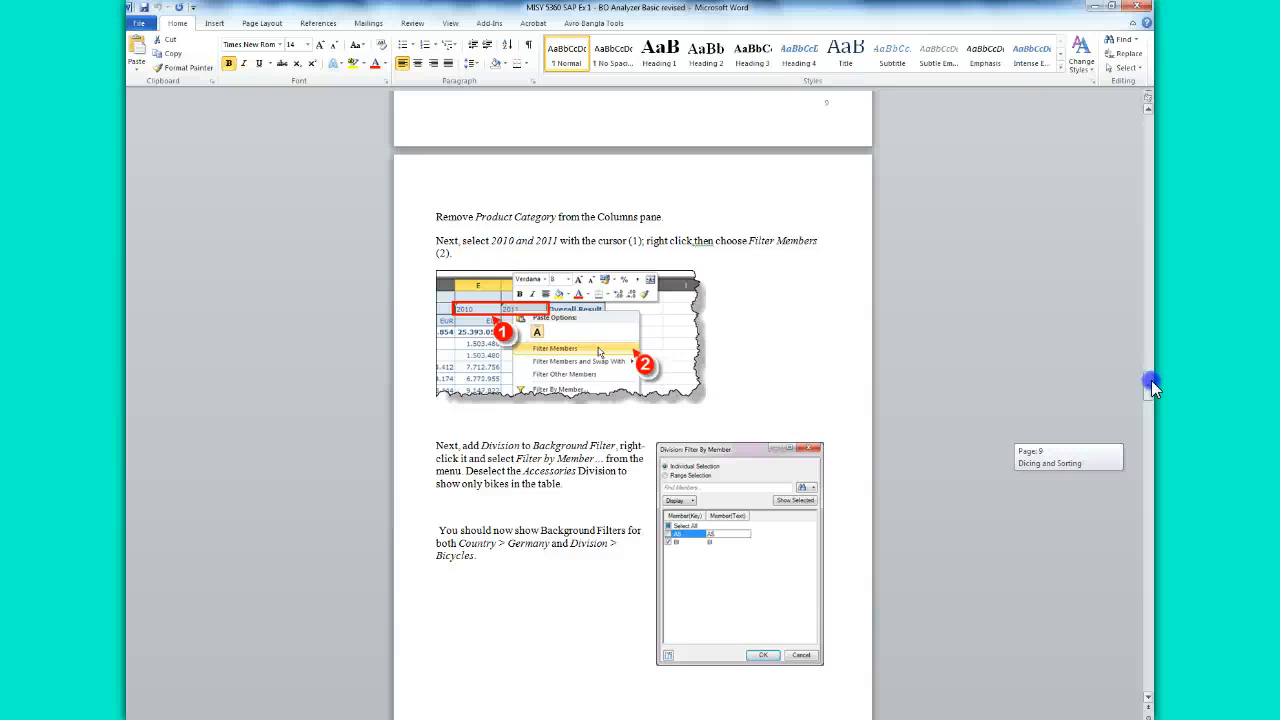
left_click_drag(1152, 384, 1152, 385)
- Remove Product Category from the rows so only Material is listed
left_click(430, 600)
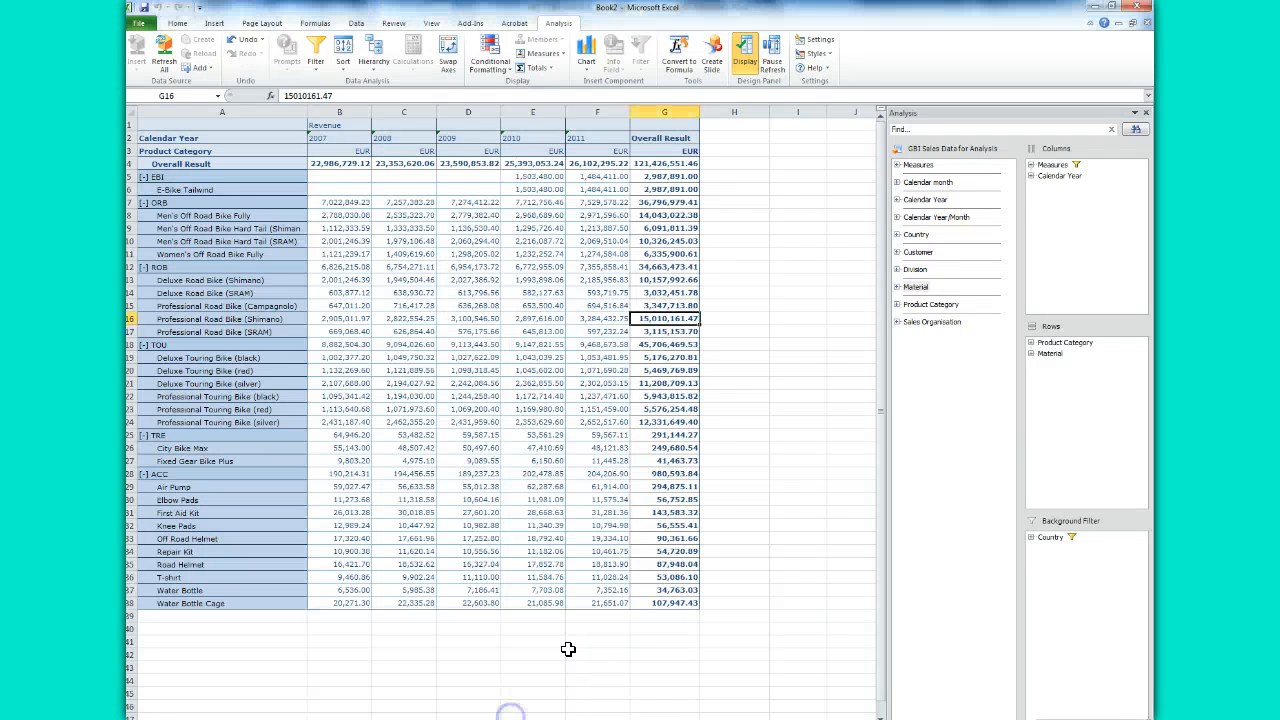
left_click(1045, 343)
left_click_drag(1045, 343, 945, 342)
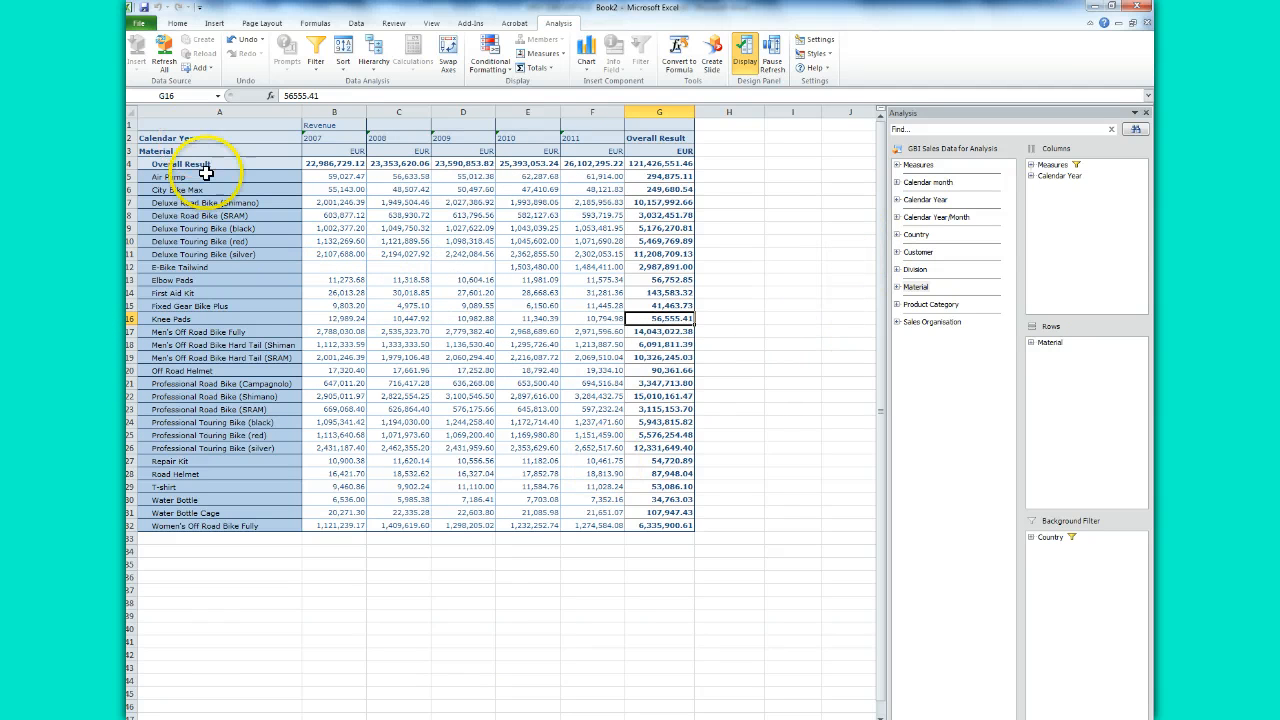
- Filter Calendar Year by member to show only 2010 and 2011
left_click(193, 139)
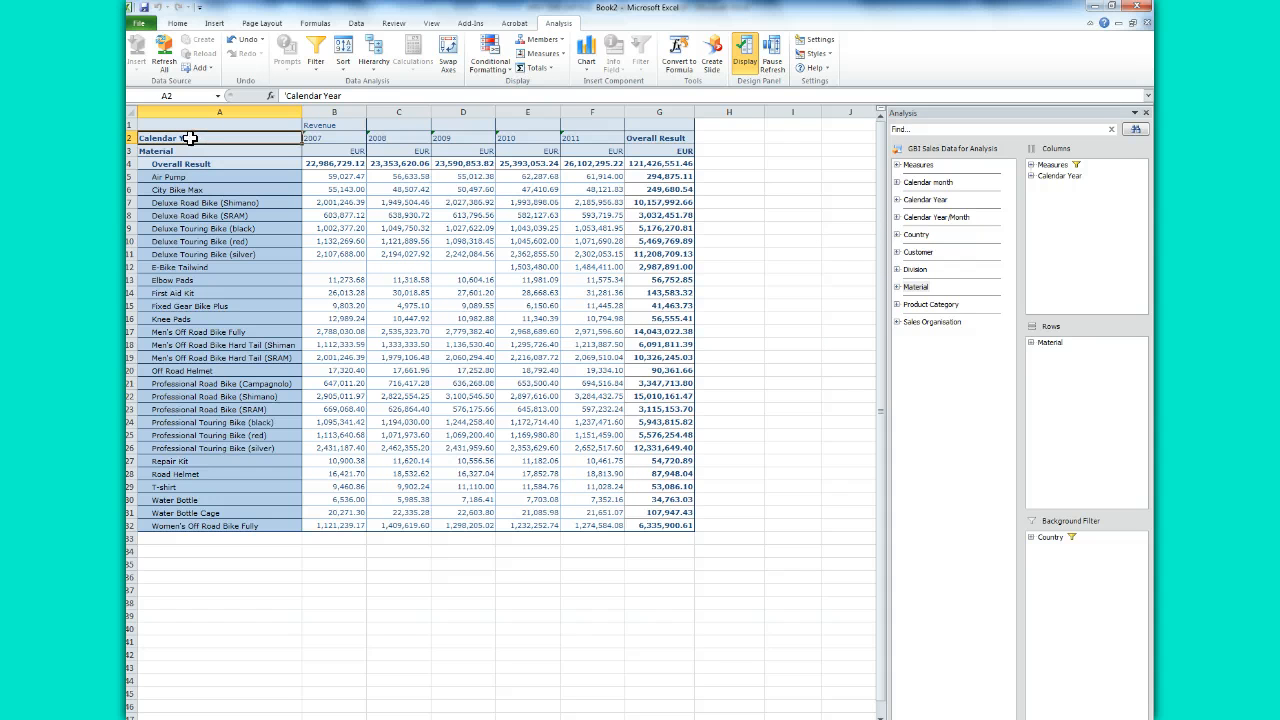
right_click(190, 138)
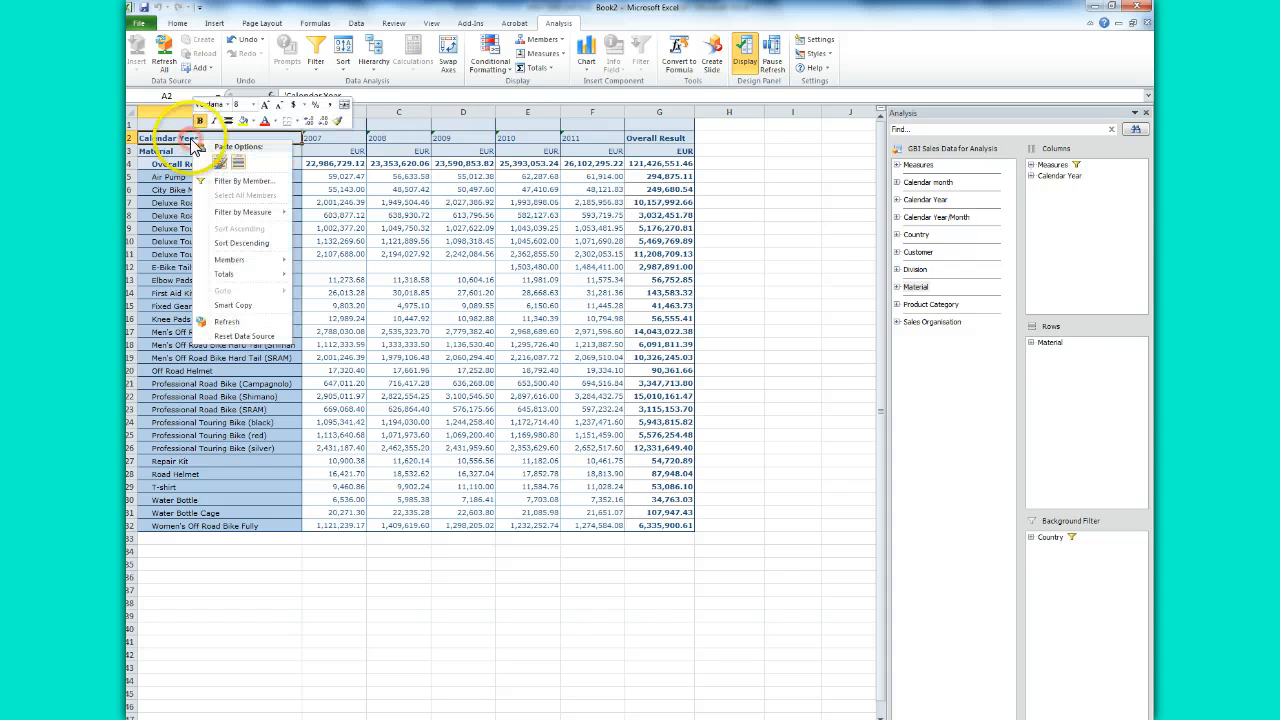
left_click(216, 182)
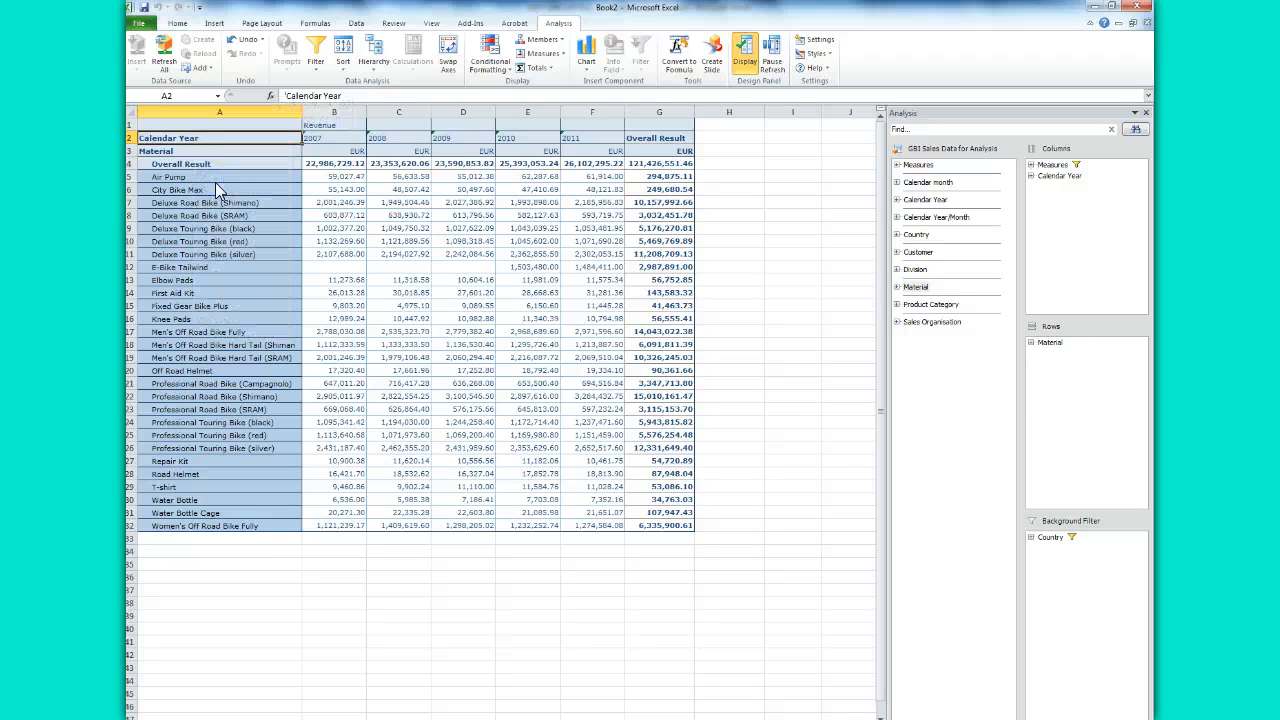
left_click(548, 340)
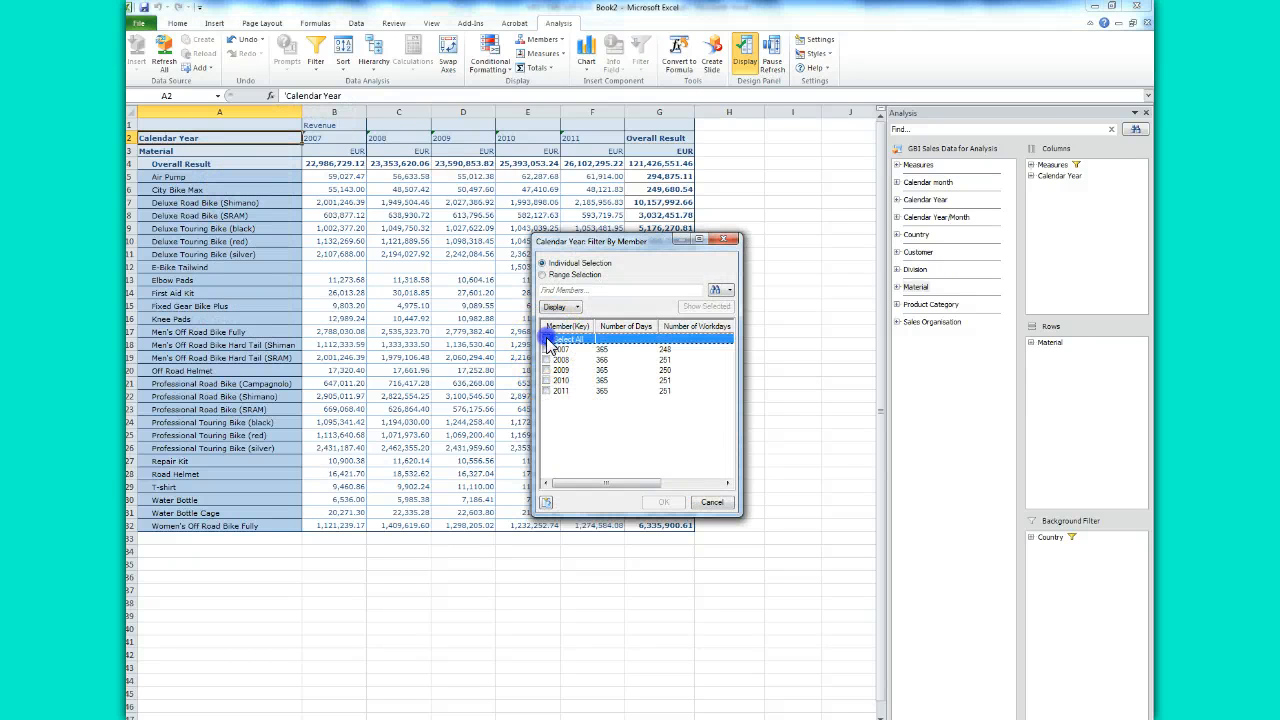
left_click(546, 381)
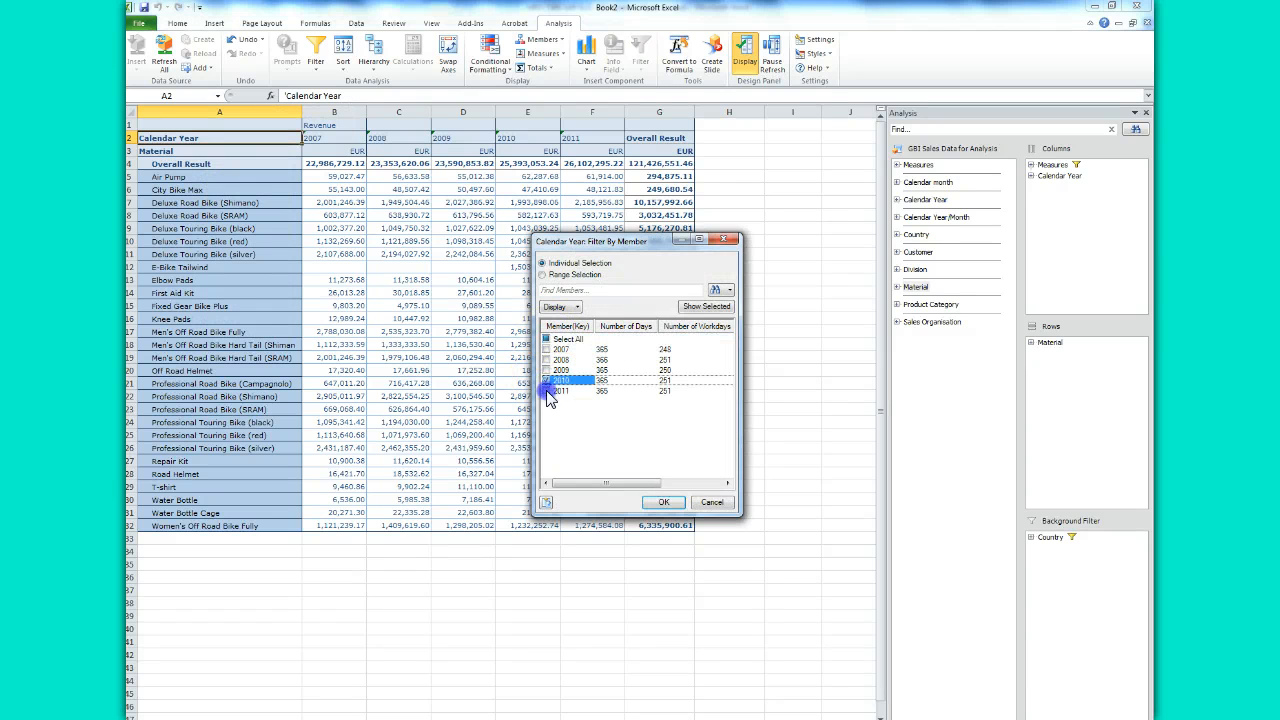
left_click(547, 392)
left_click(663, 502)
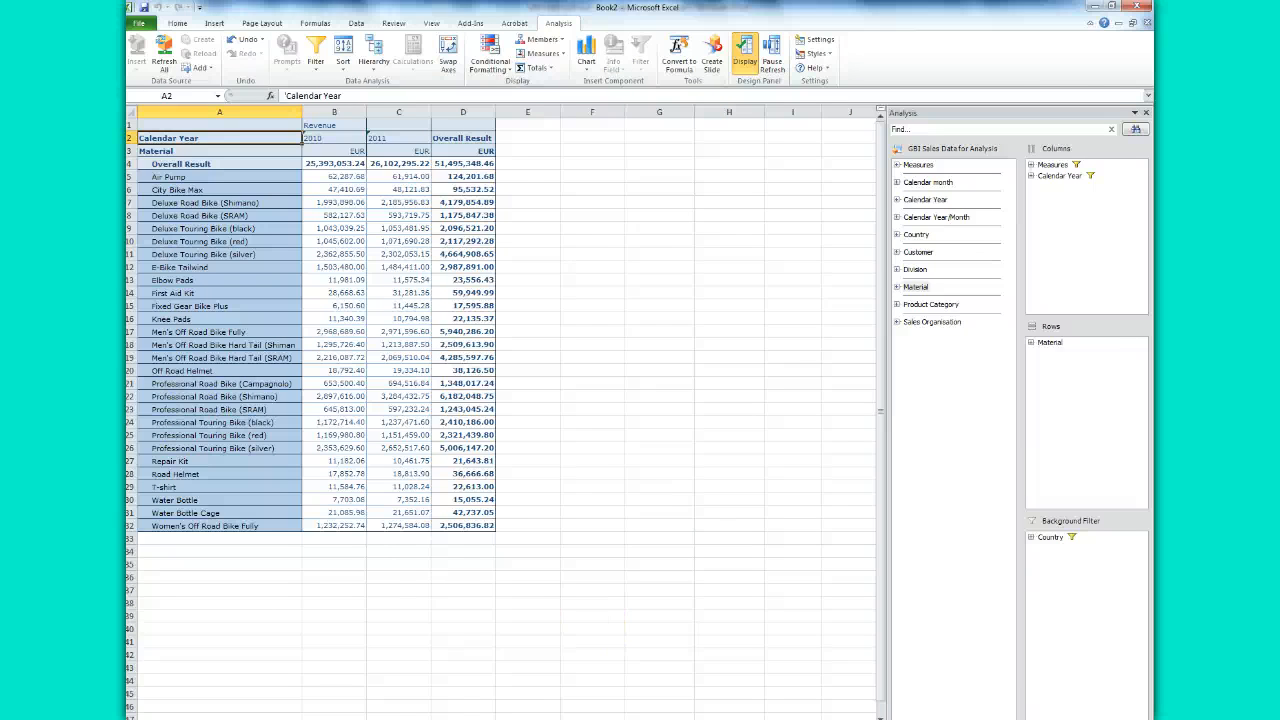
left_click(340, 662)
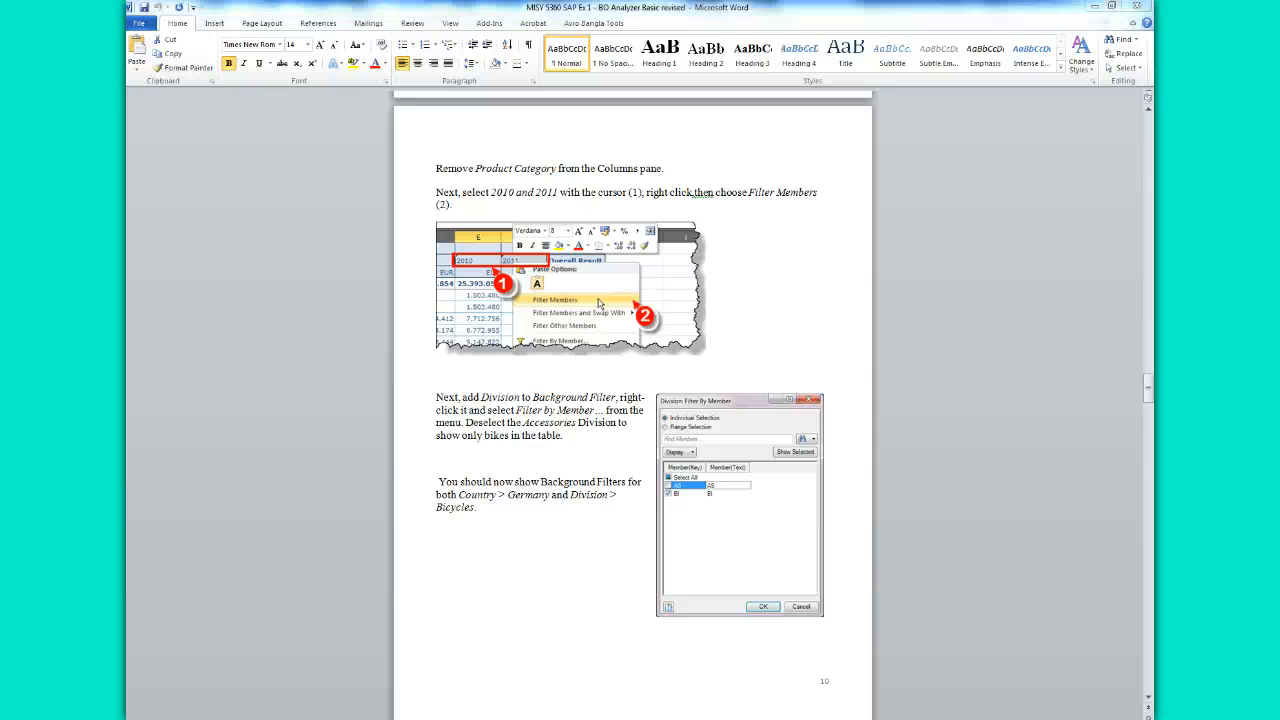
- Add Division to the Background Filter and exclude AS, leaving bike revenue of 51,088,662.71
left_click(545, 710)
left_click_drag(914, 270, 1064, 548)
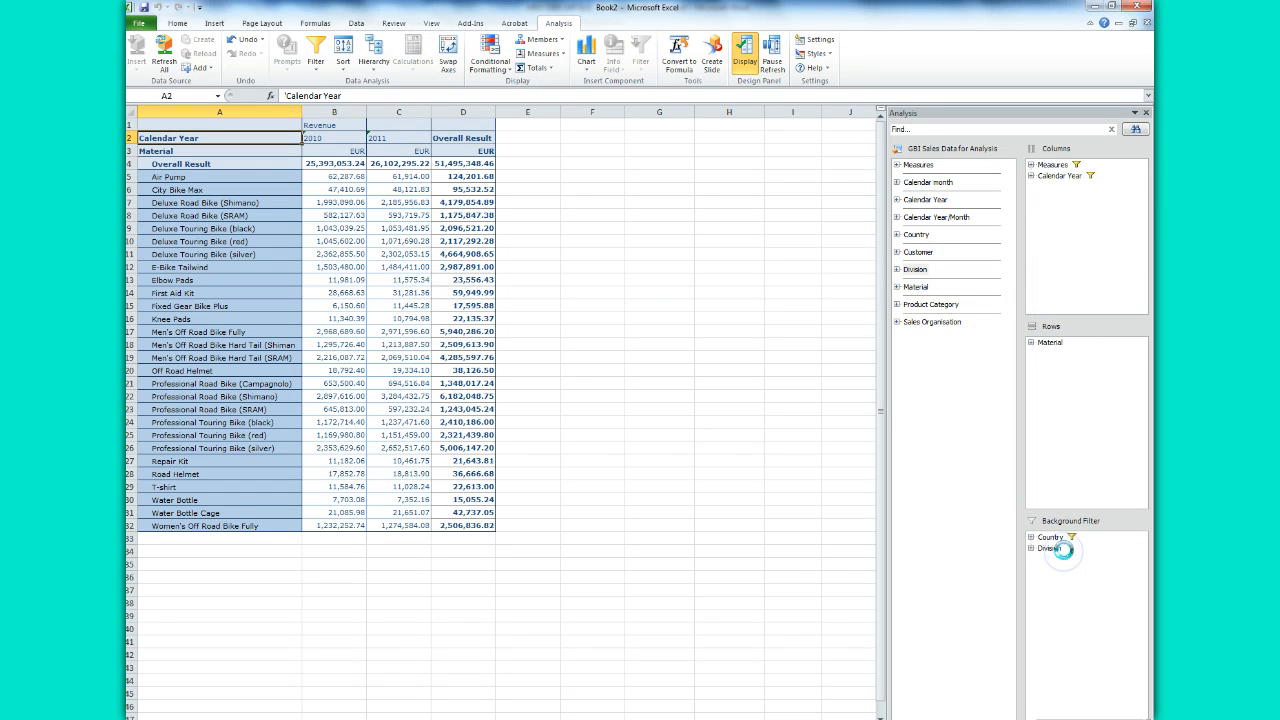
left_click(1031, 548)
left_click(1042, 548)
right_click(1046, 550)
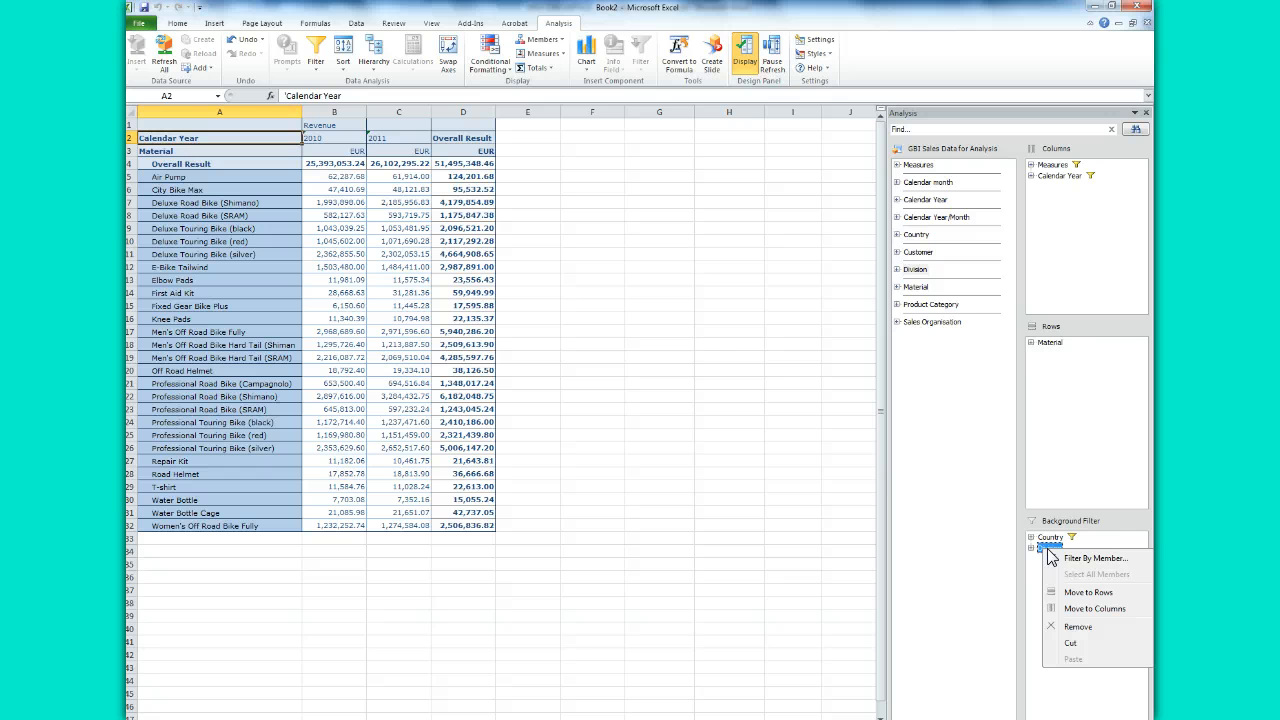
left_click(1080, 558)
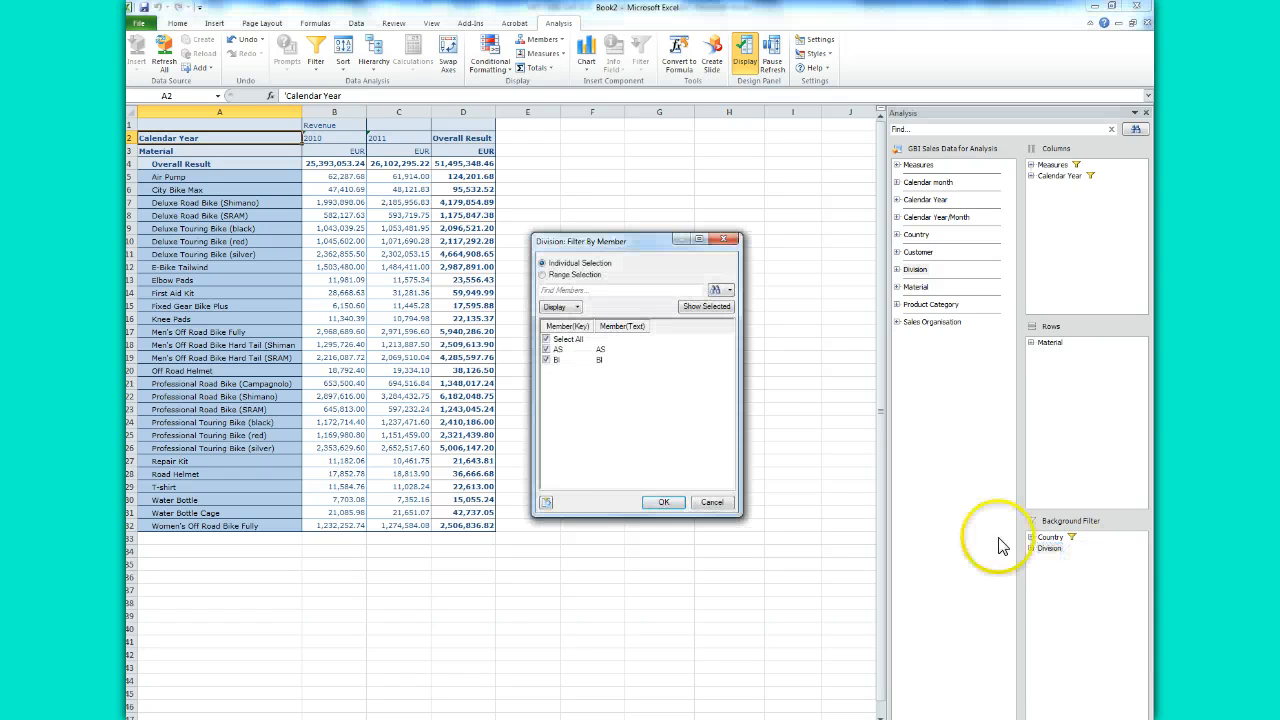
left_click(546, 349)
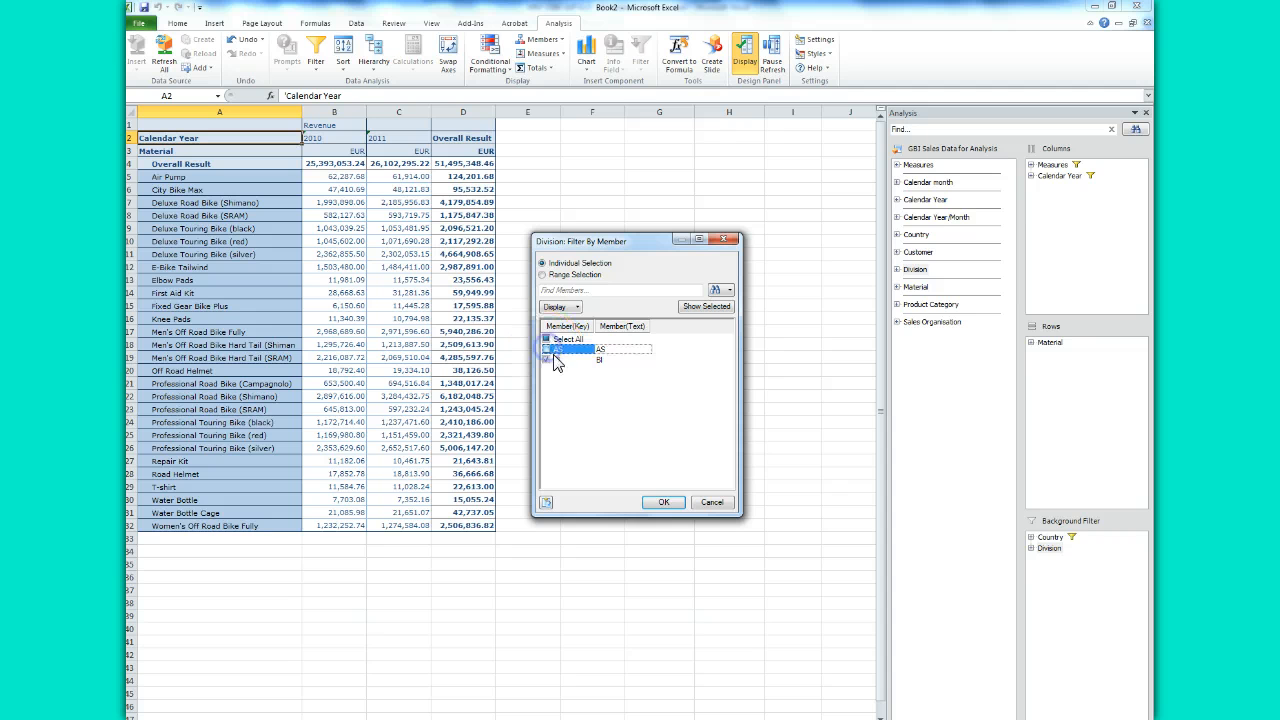
left_click(663, 502)
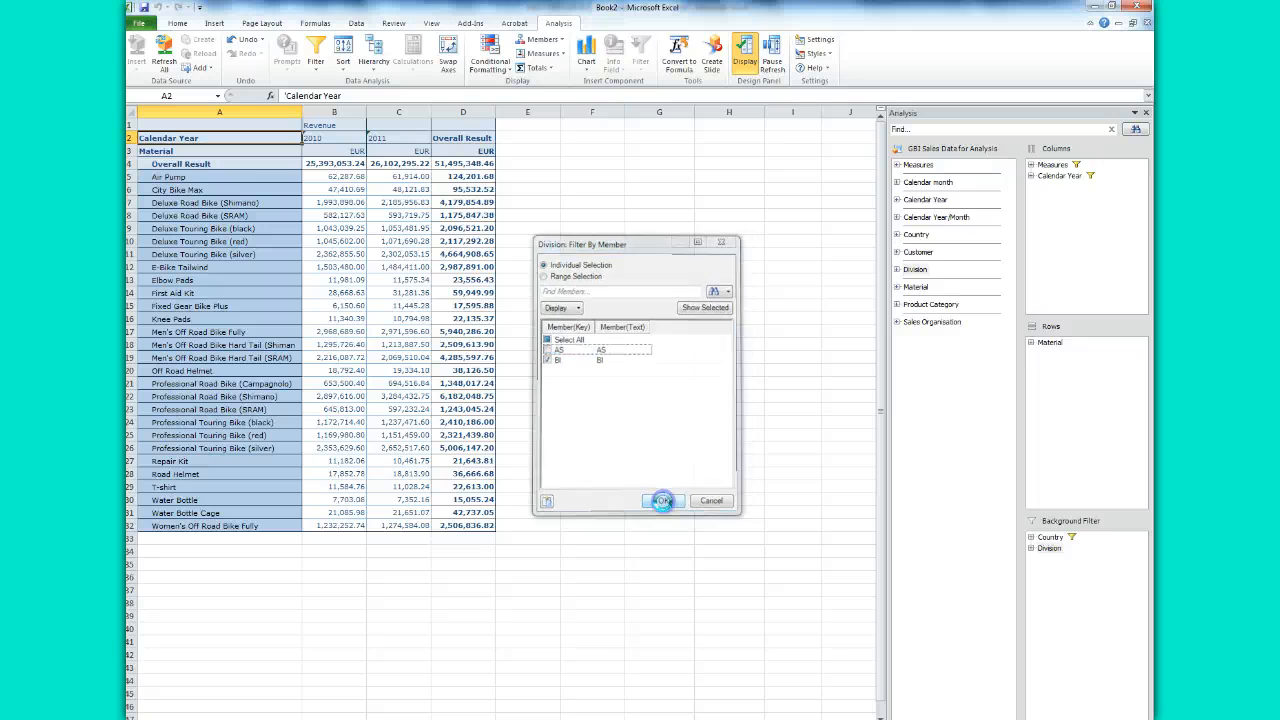
left_click(1032, 548)
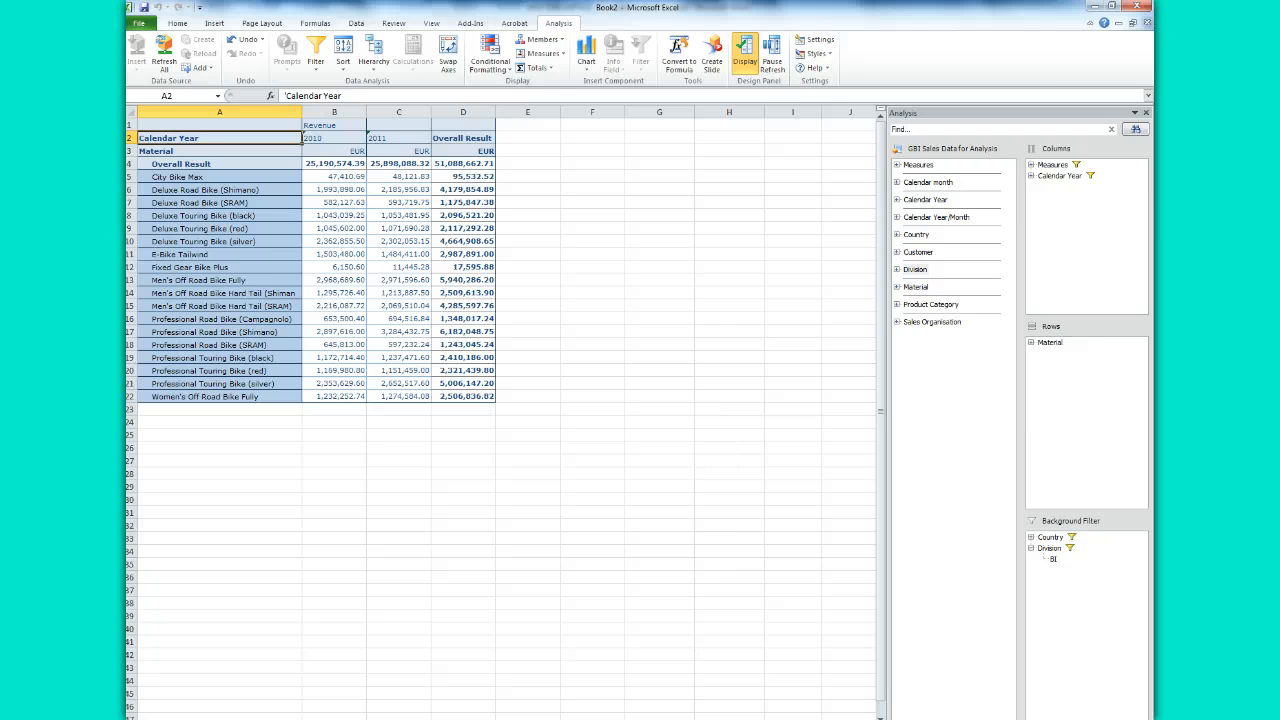
left_click(337, 697)
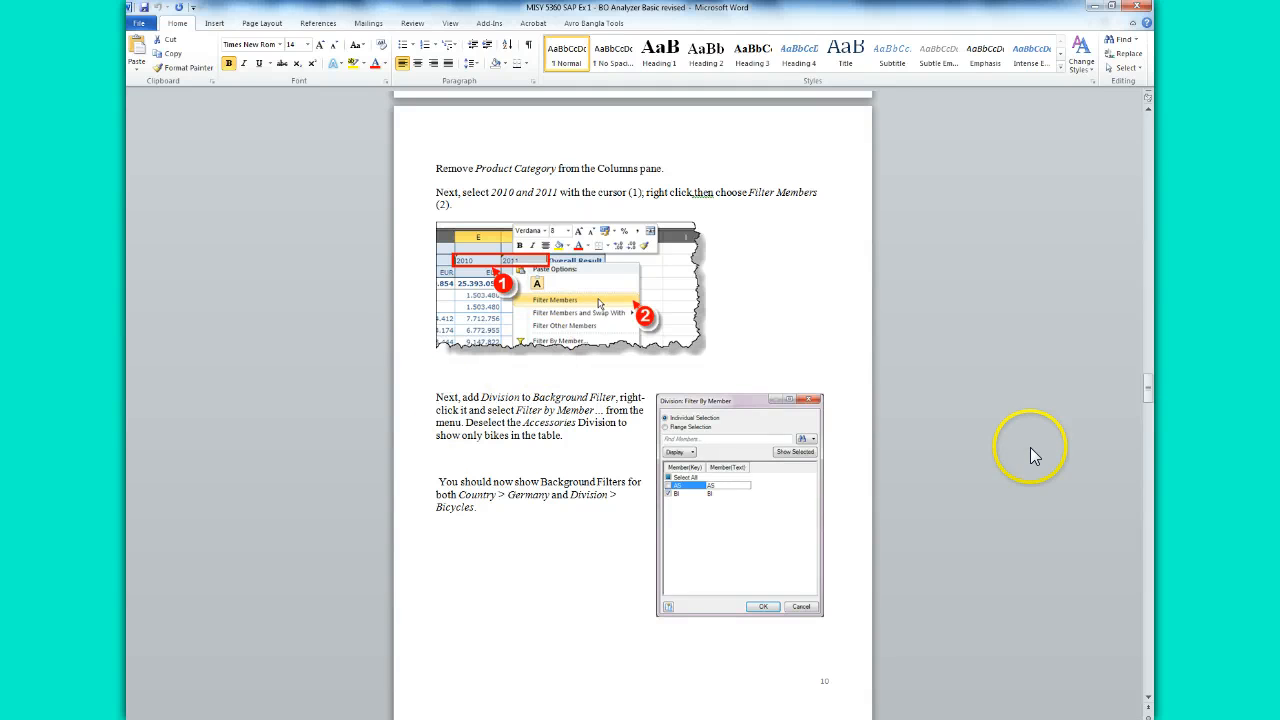
- Expand the Country and Calendar Year filters to view Germany and the 2010/2011 members
left_click_drag(1148, 389, 1152, 421)
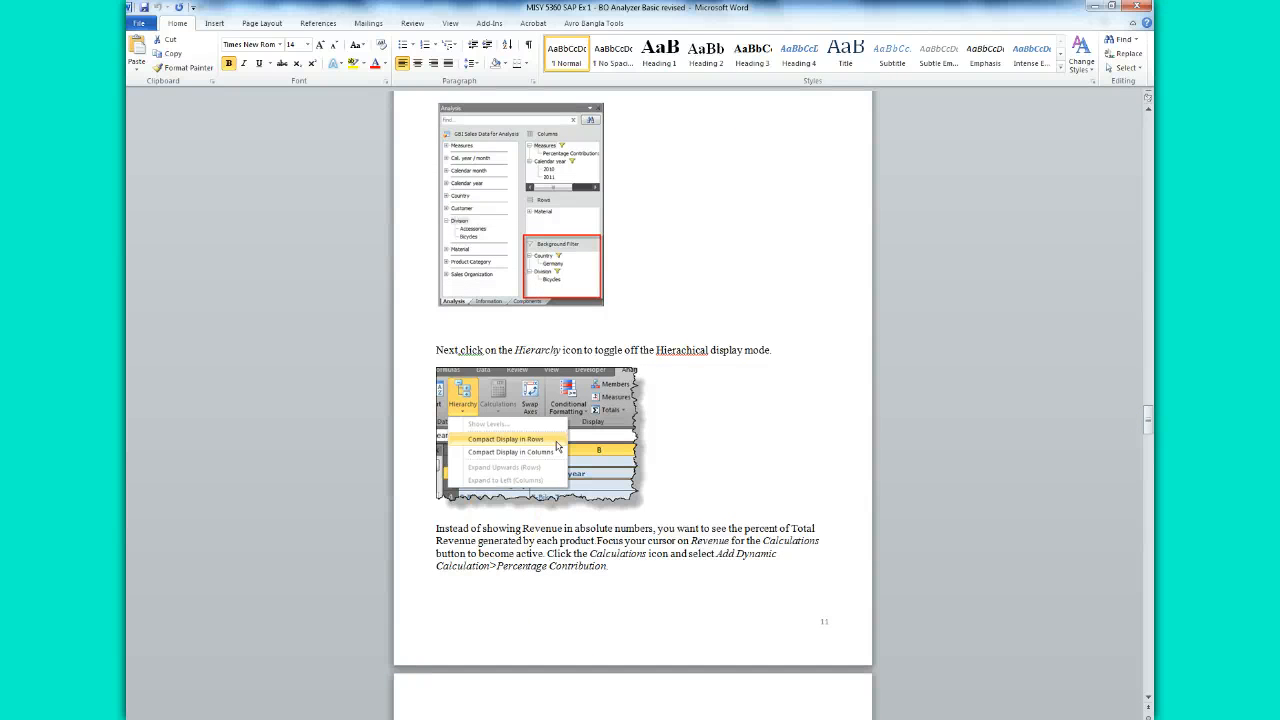
left_click(459, 718)
left_click(535, 711)
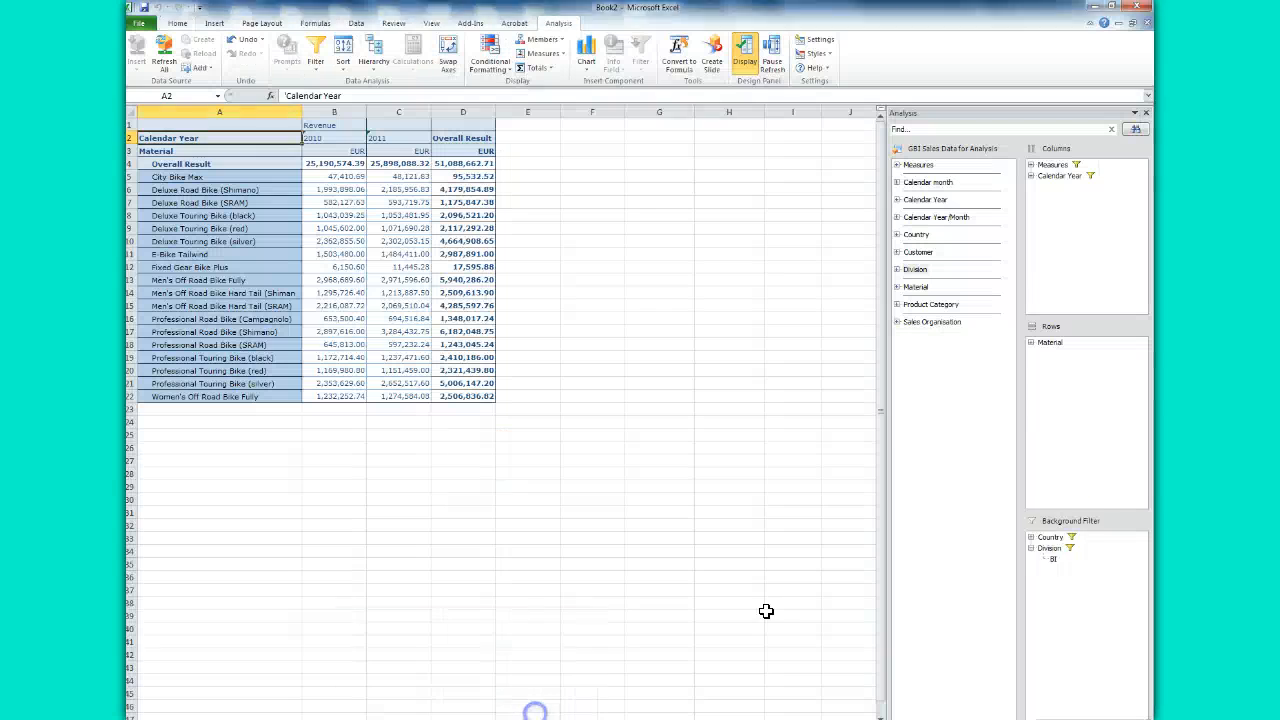
left_click(1033, 538)
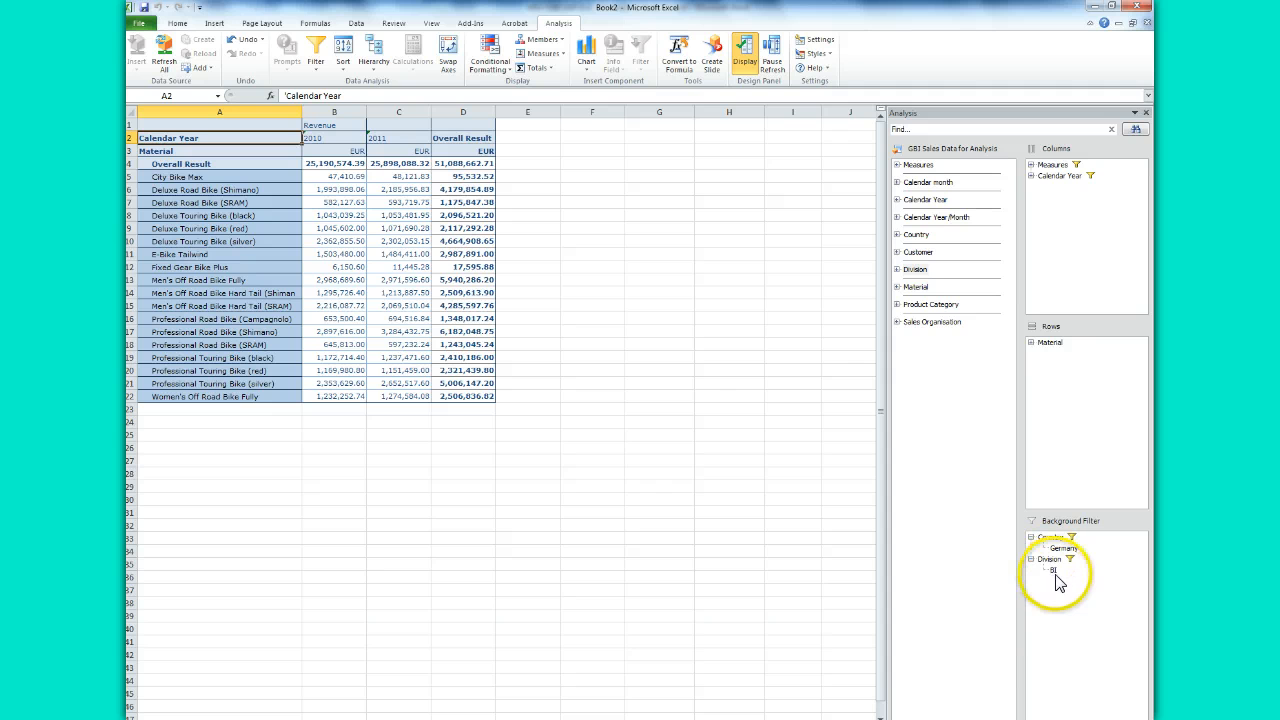
left_click(1032, 176)
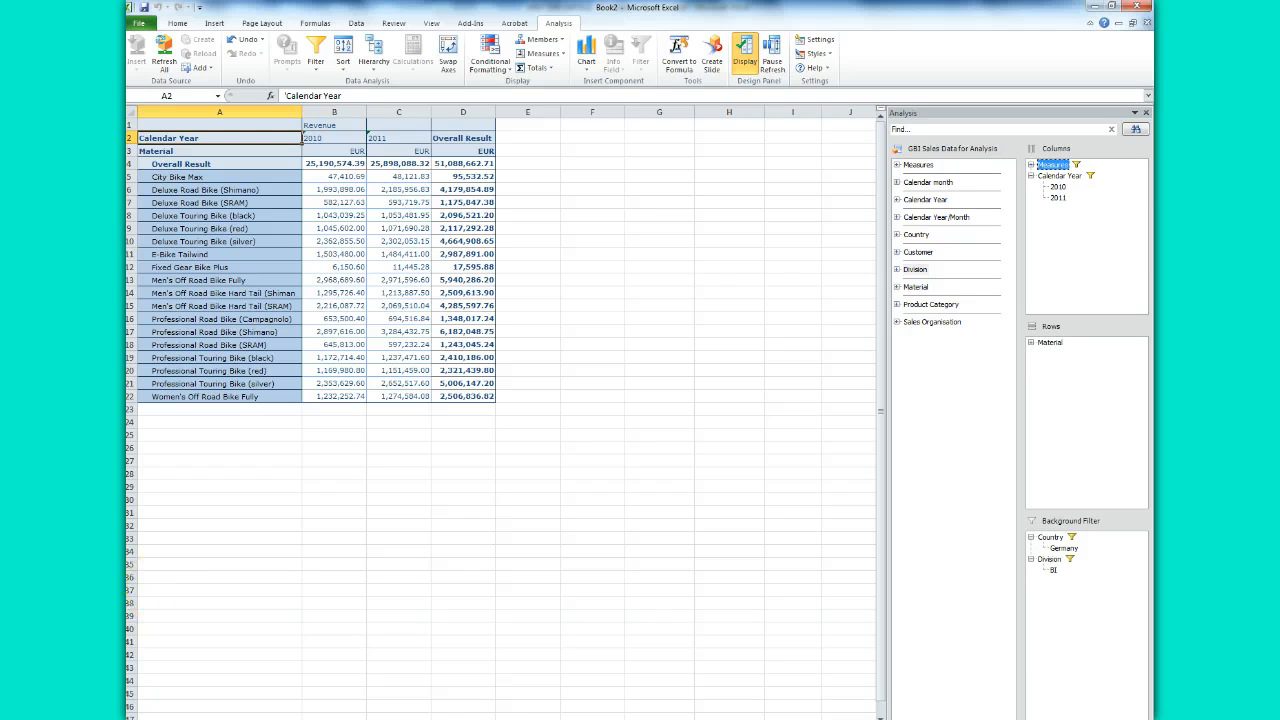
mouse_move(378, 719)
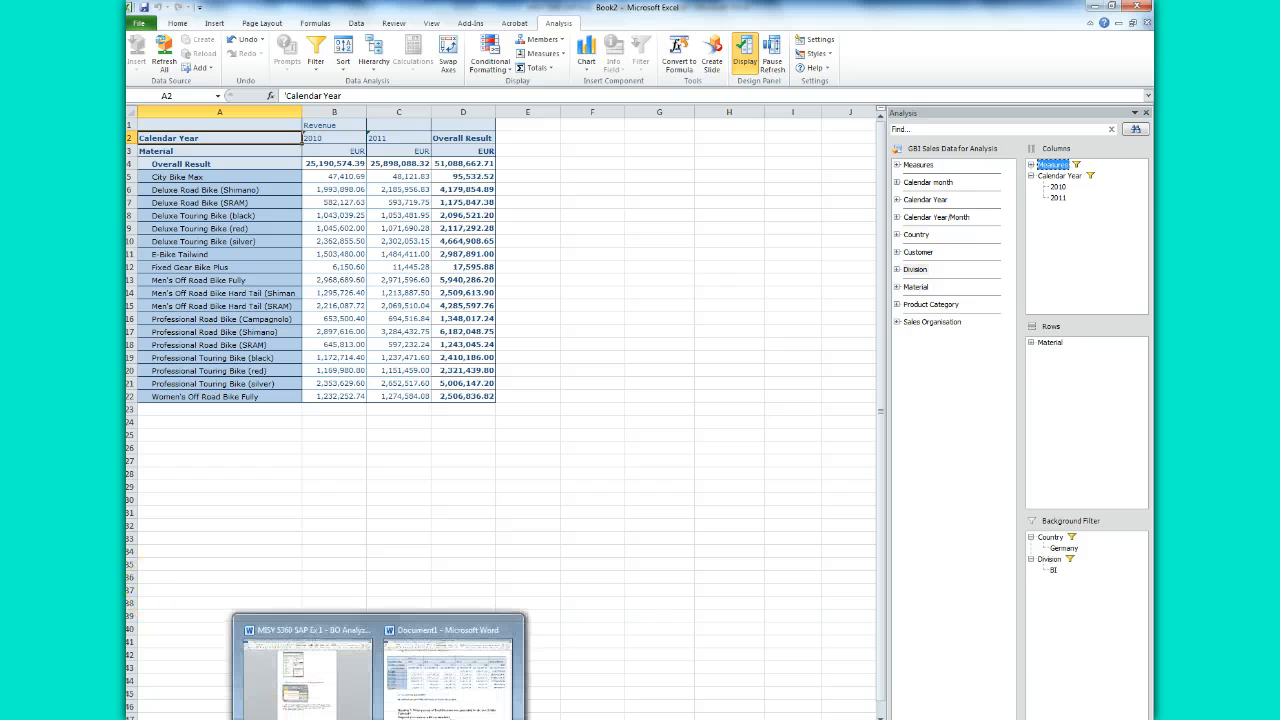
left_click(316, 700)
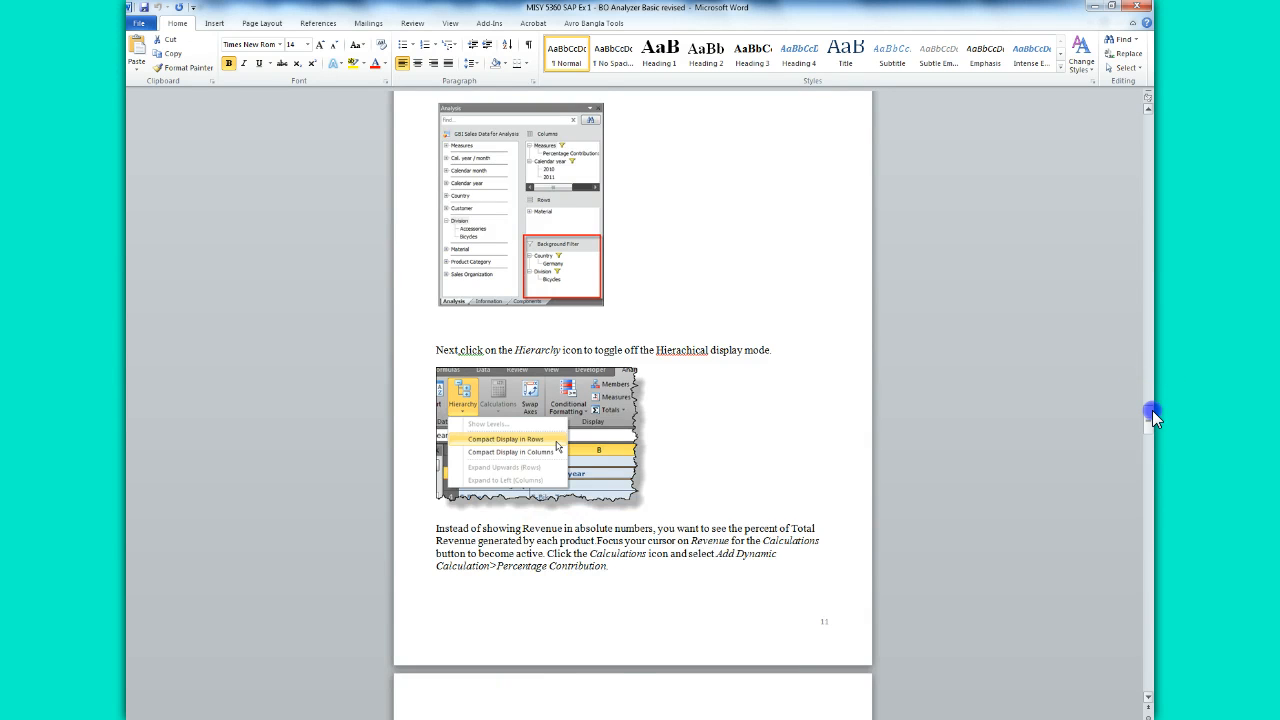
- Read on to the Percentage Contribution step and check the Hierarchy dropdown in Excel
left_click_drag(1152, 410, 1153, 424)
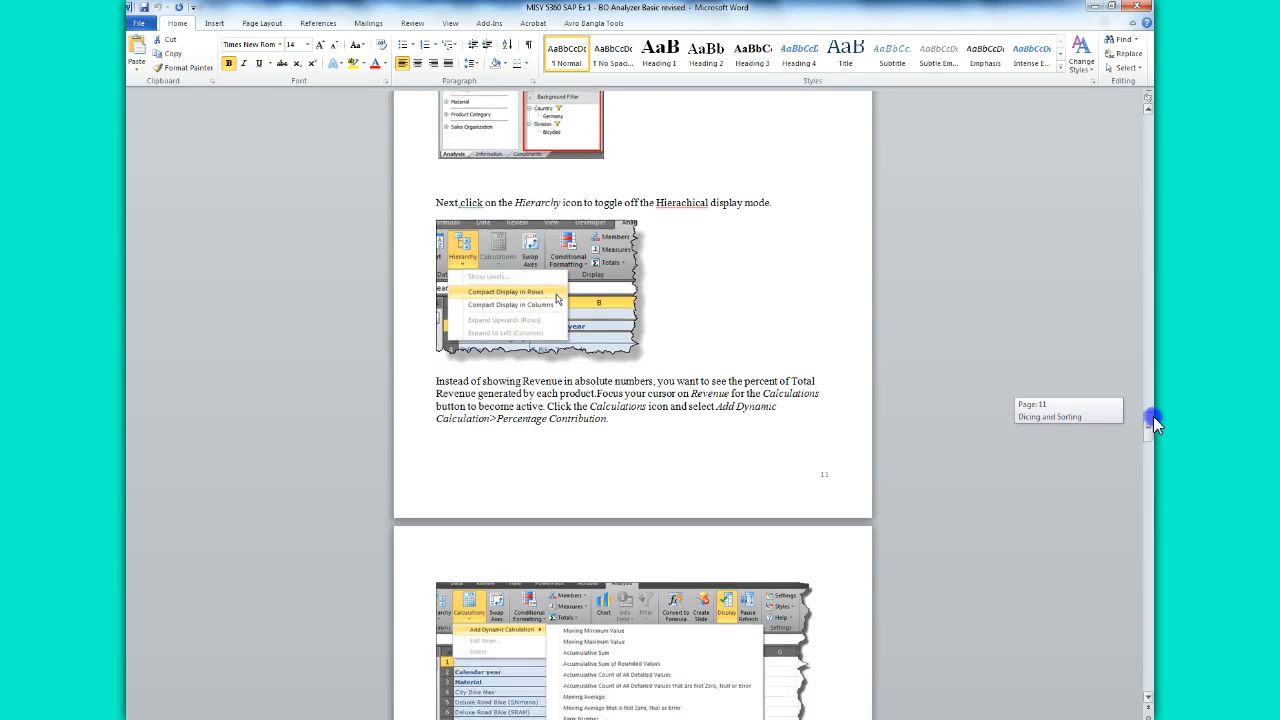
left_click_drag(1153, 418, 1153, 422)
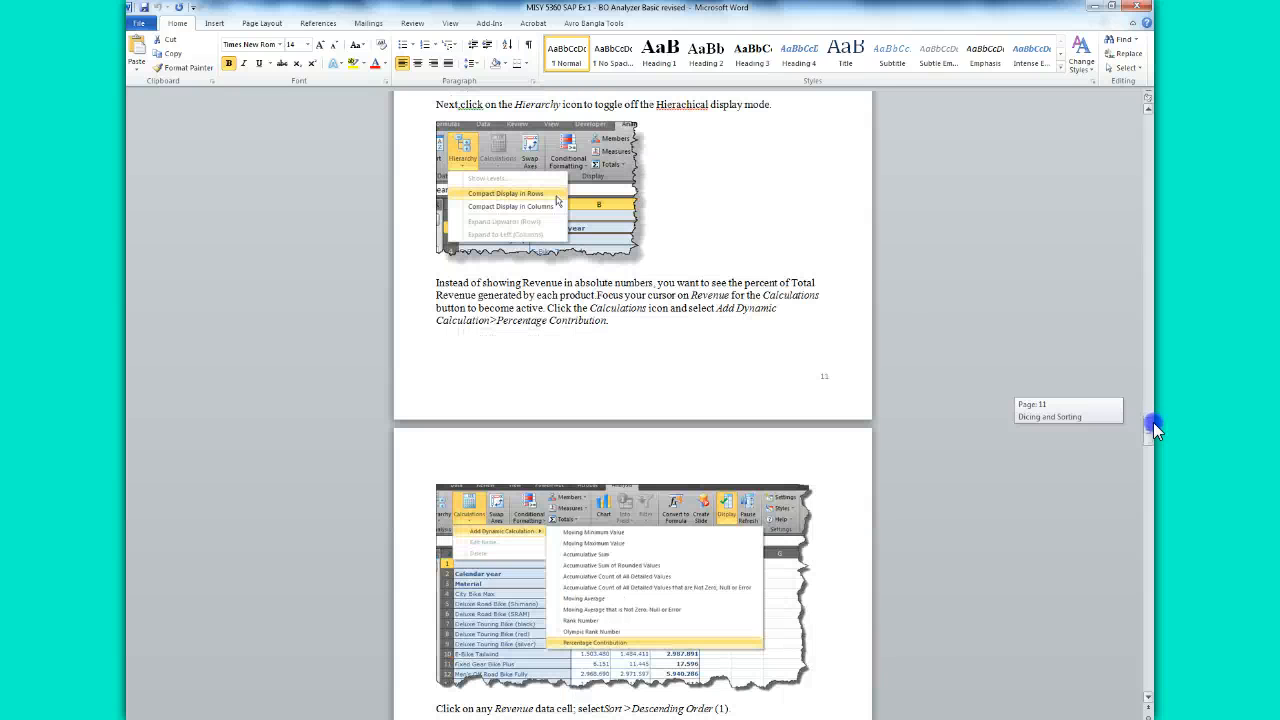
left_click_drag(1153, 422, 1153, 427)
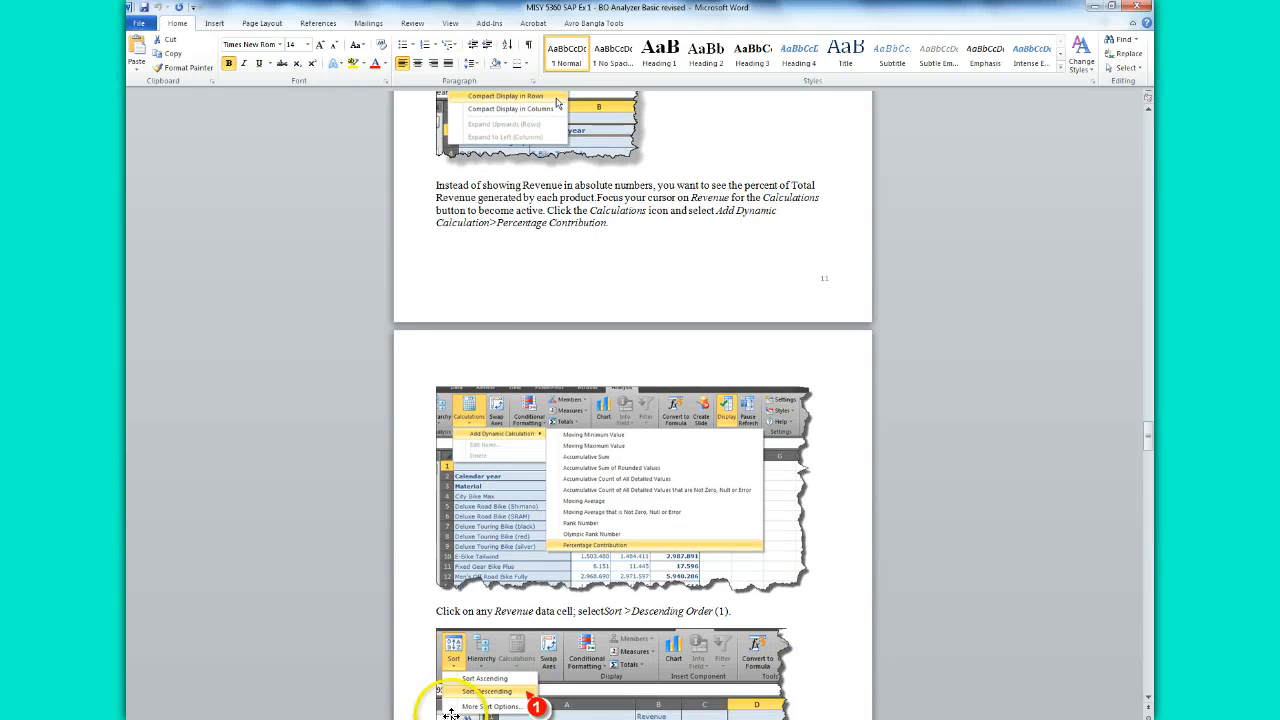
left_click(486, 688)
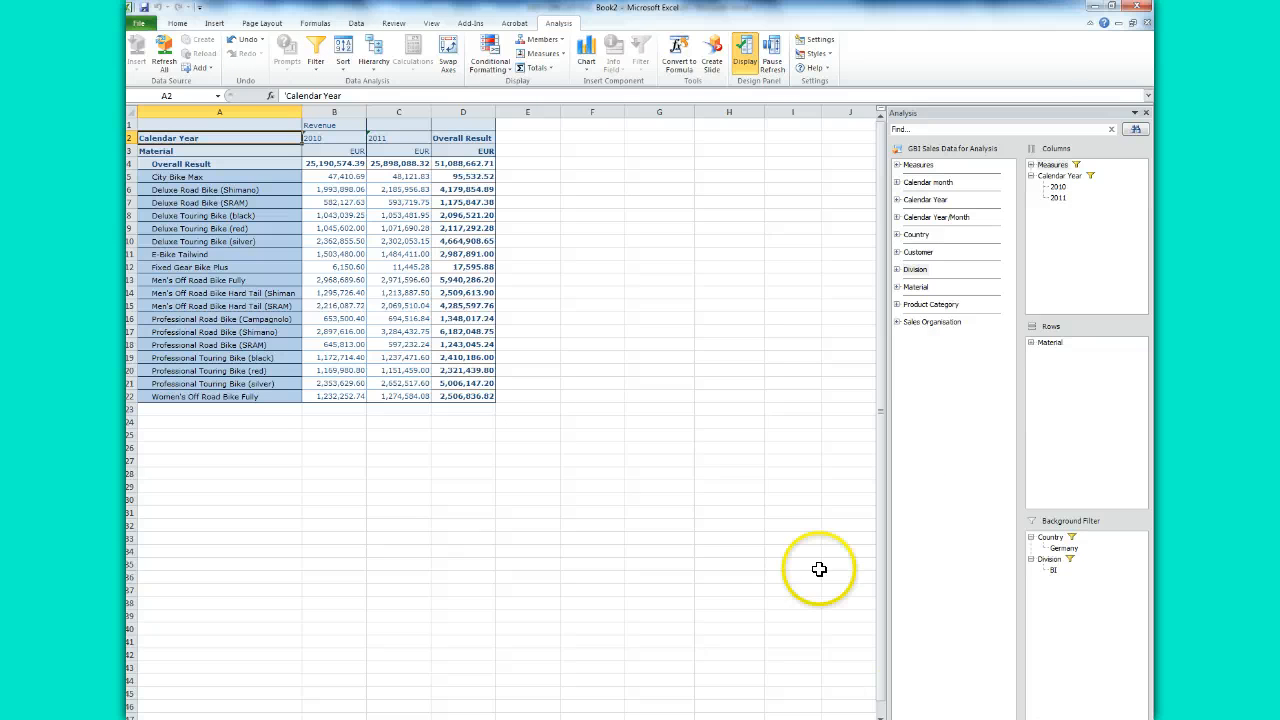
left_click(376, 62)
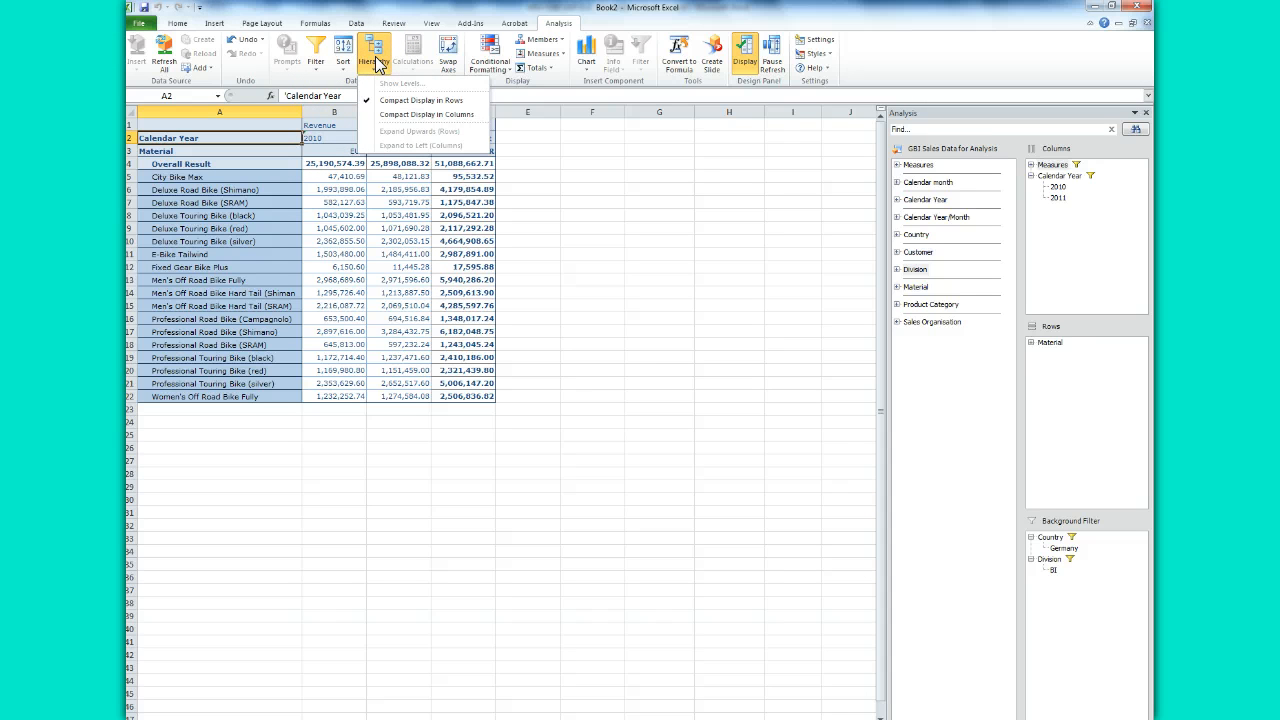
left_click(374, 55)
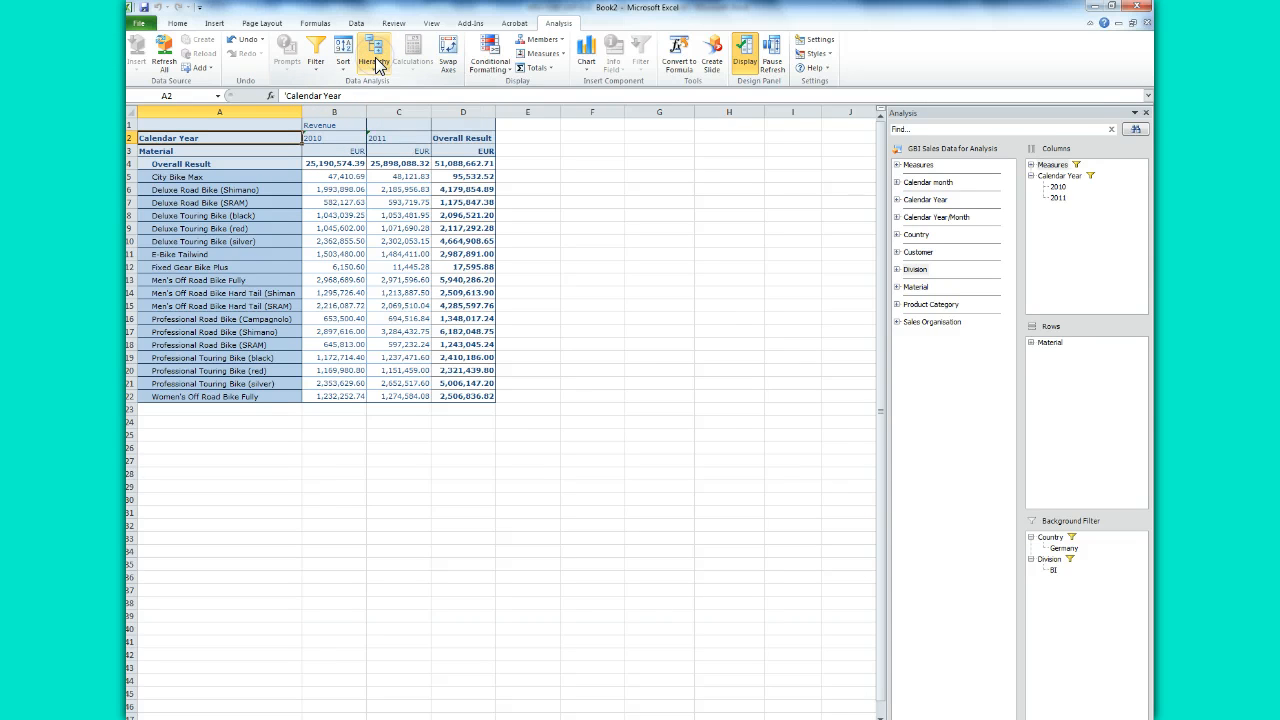
- Add a Percentage Contribution dynamic calculation on Revenue, giving 2010 49.308% and 2011 50.692%
left_click(328, 125)
right_click(329, 126)
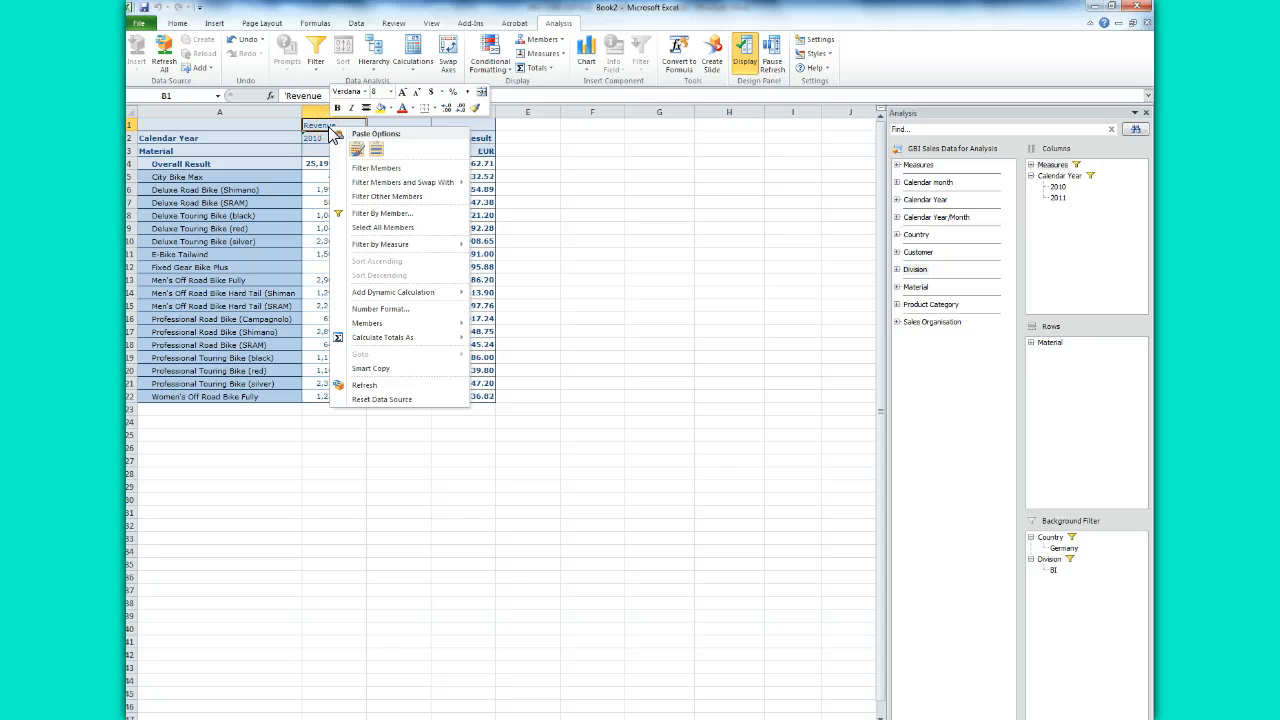
mouse_move(356, 294)
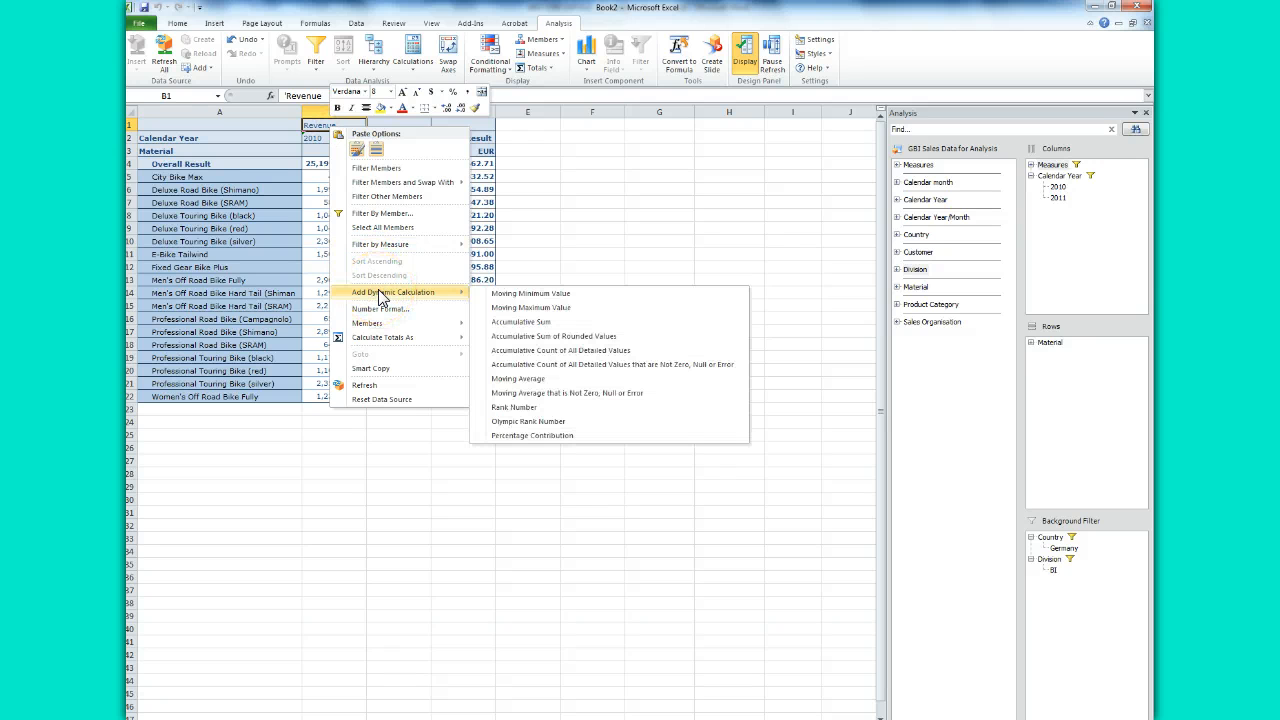
left_click(533, 439)
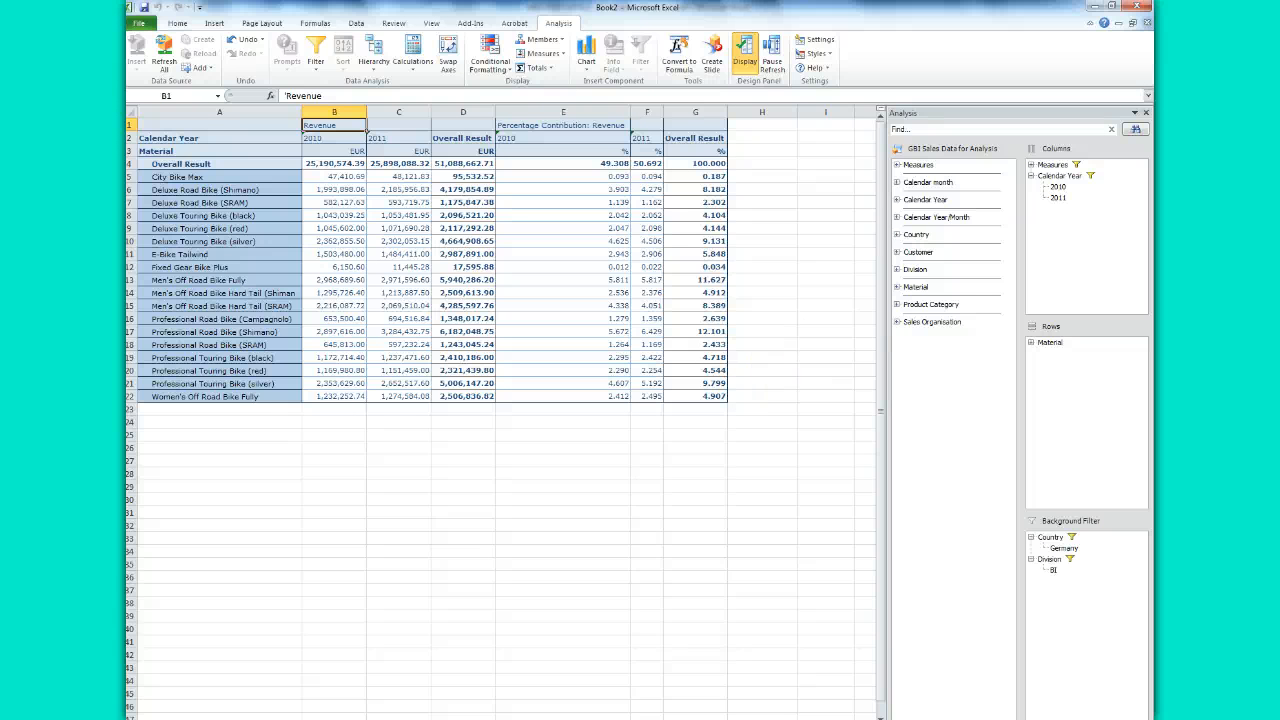
- Scroll the Word instructions down to the Sort Descending step and Question 7
left_click(337, 651)
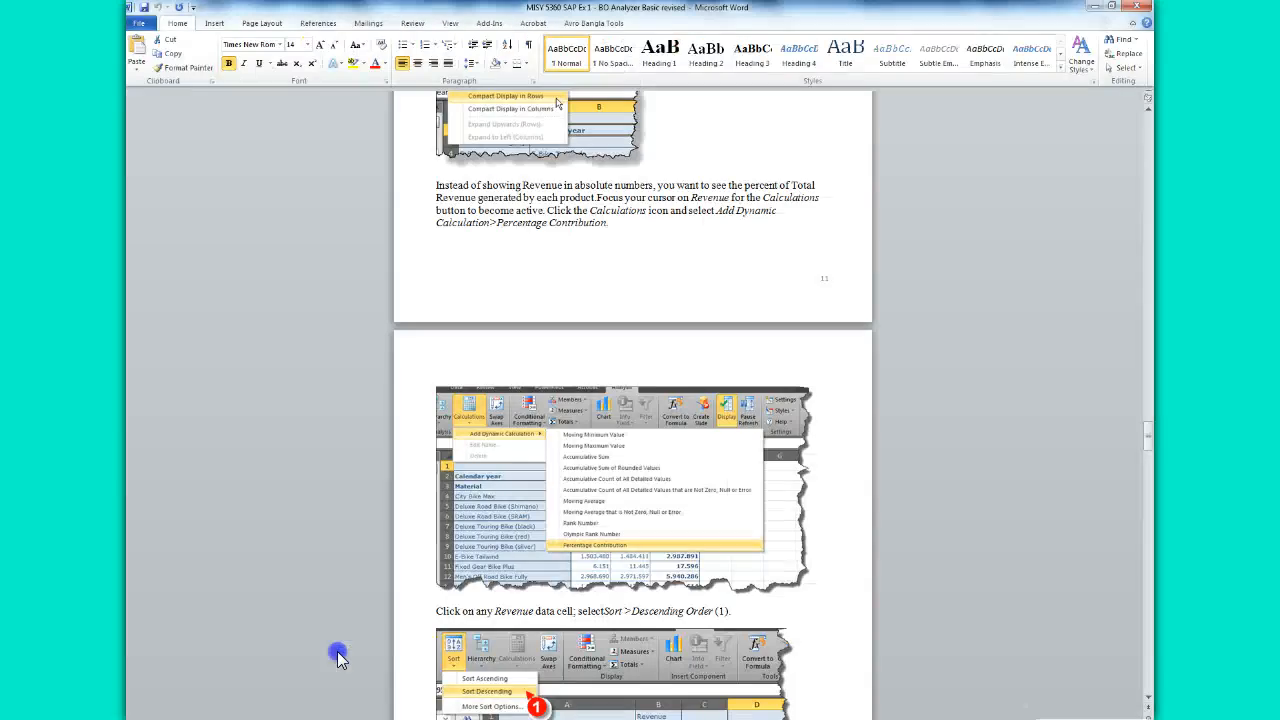
left_click_drag(1148, 436, 1153, 455)
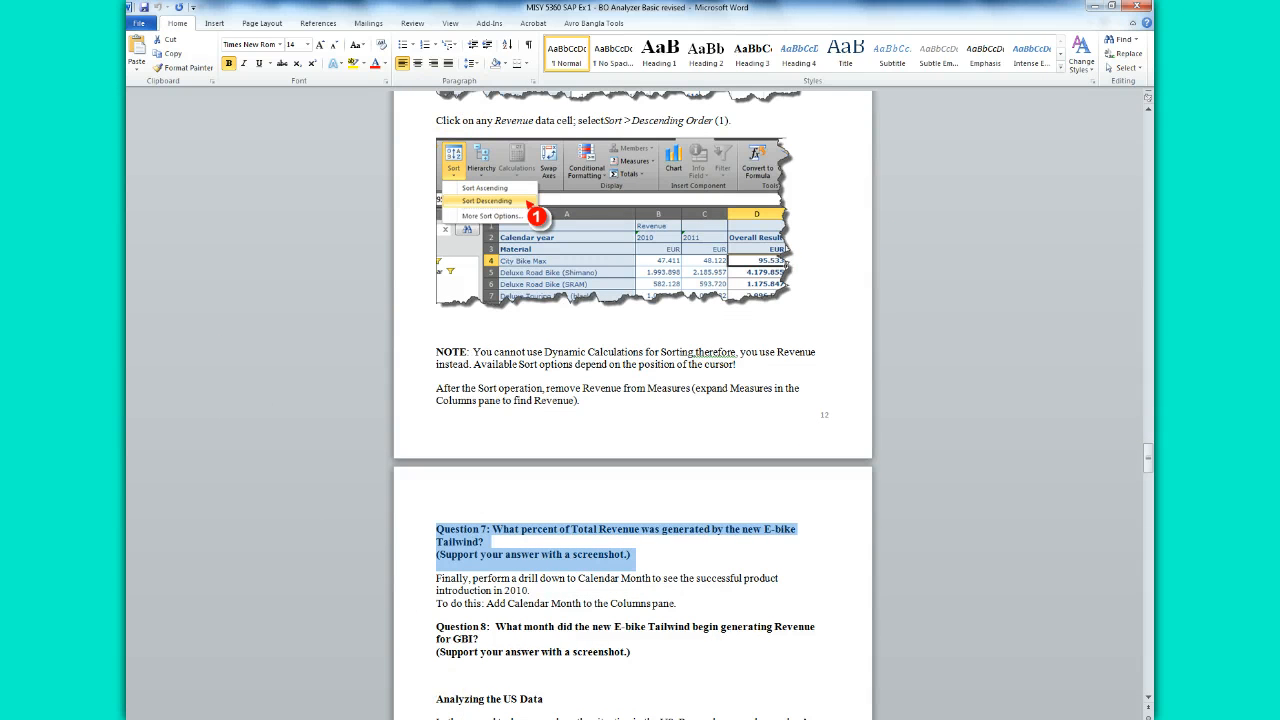
left_click(520, 688)
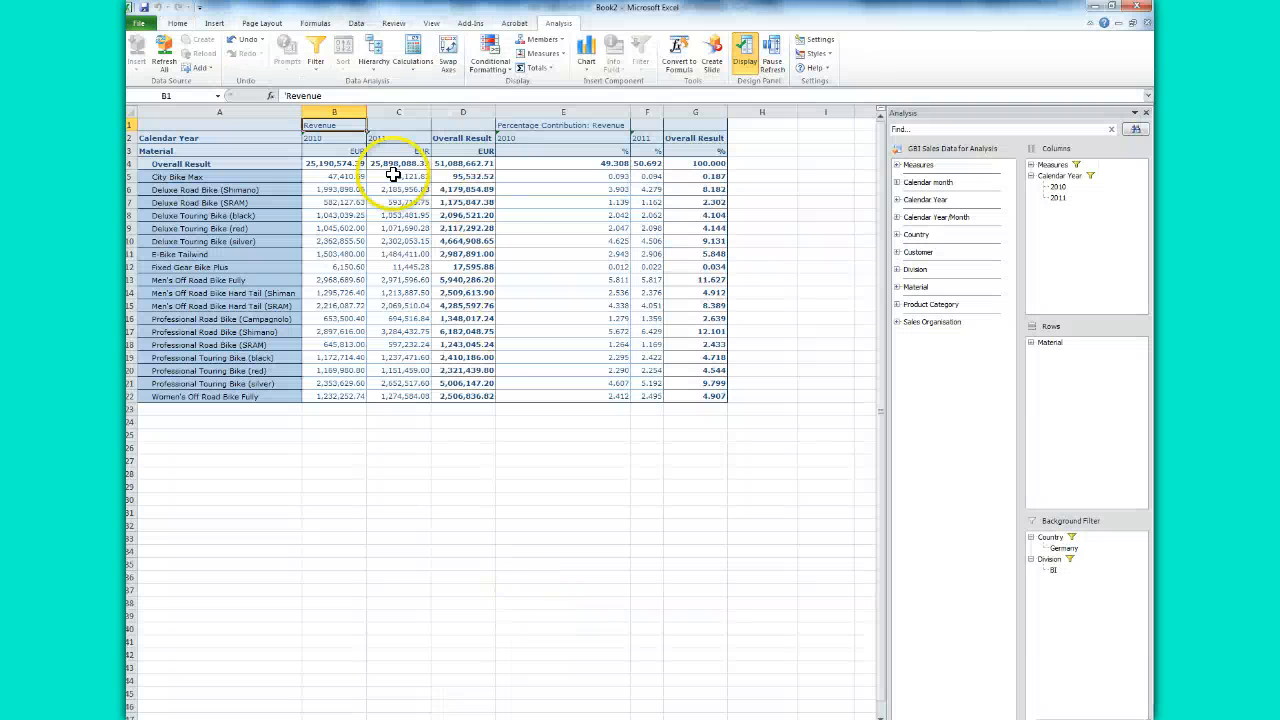
- Sort materials by 2010 revenue descending and check E-Bike Tailwind's overall revenue share
right_click(333, 181)
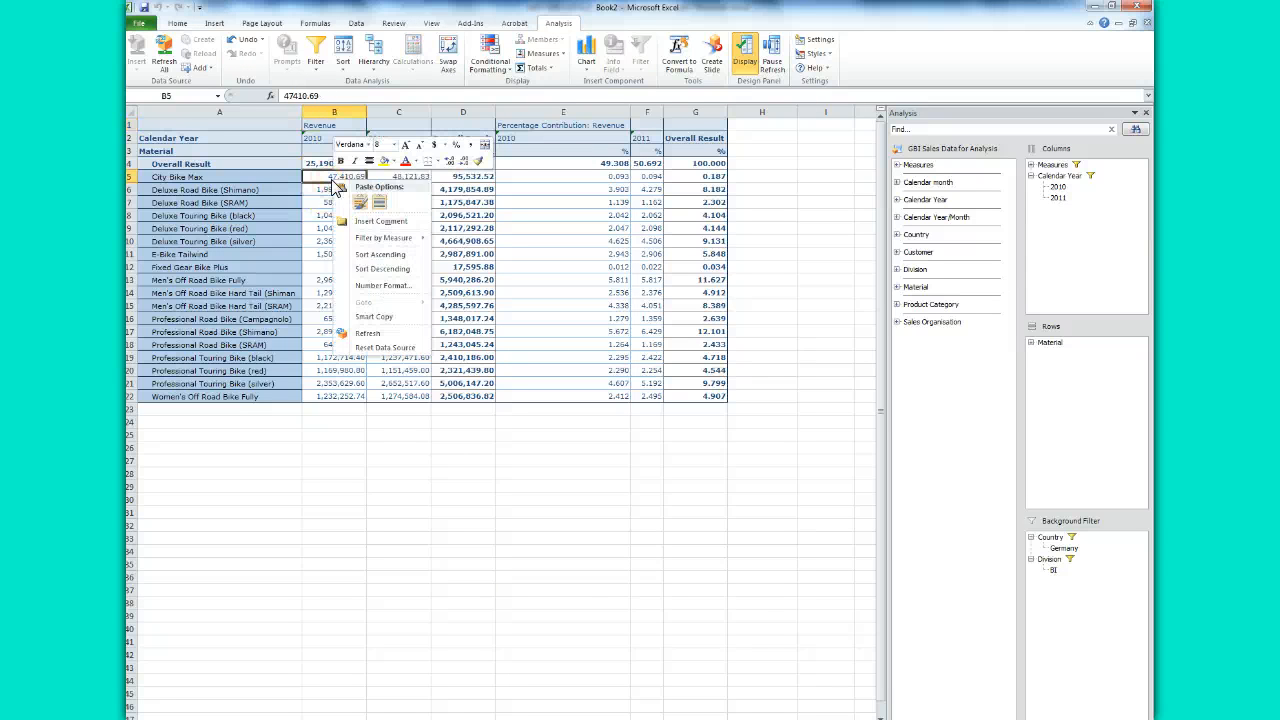
left_click(373, 268)
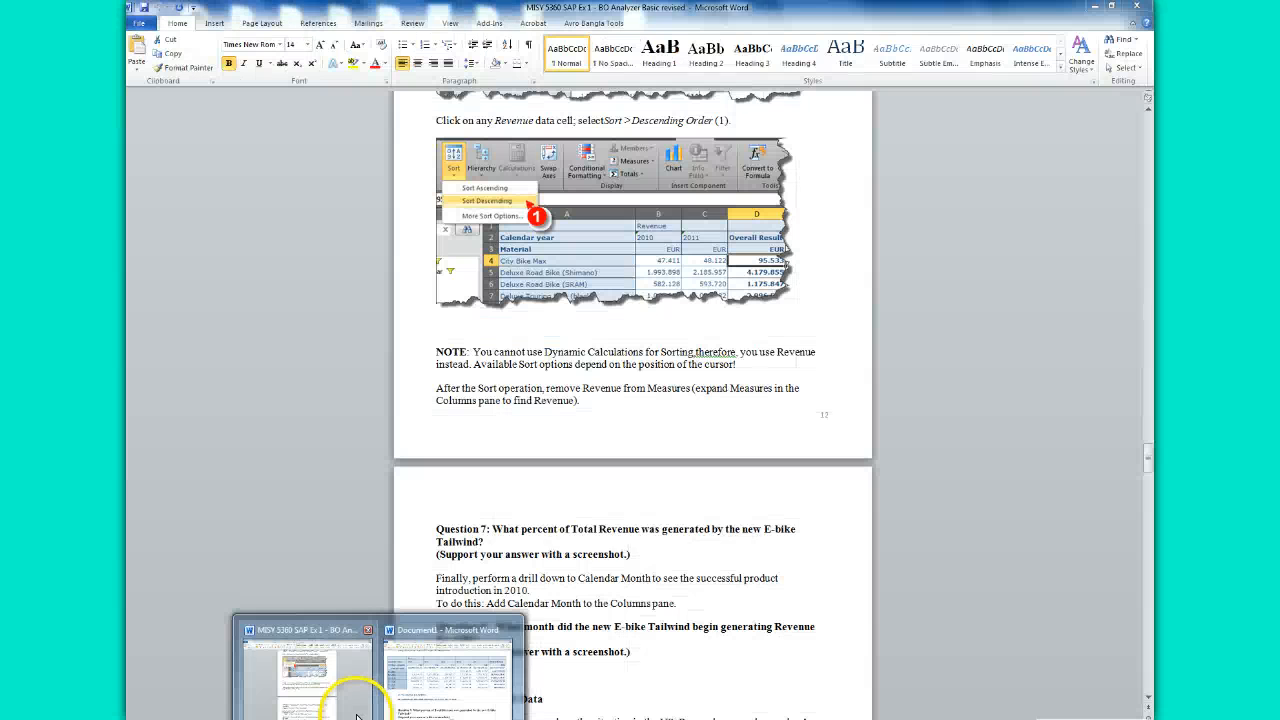
left_click(355, 703)
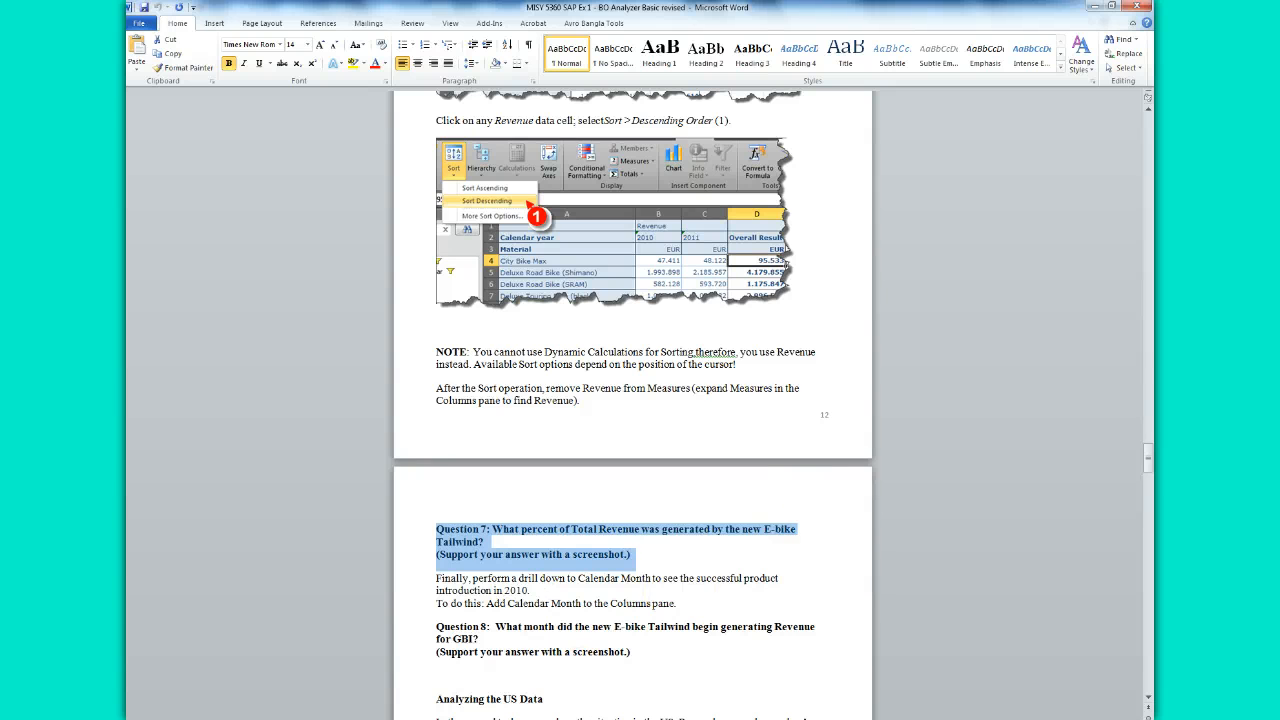
left_click(510, 680)
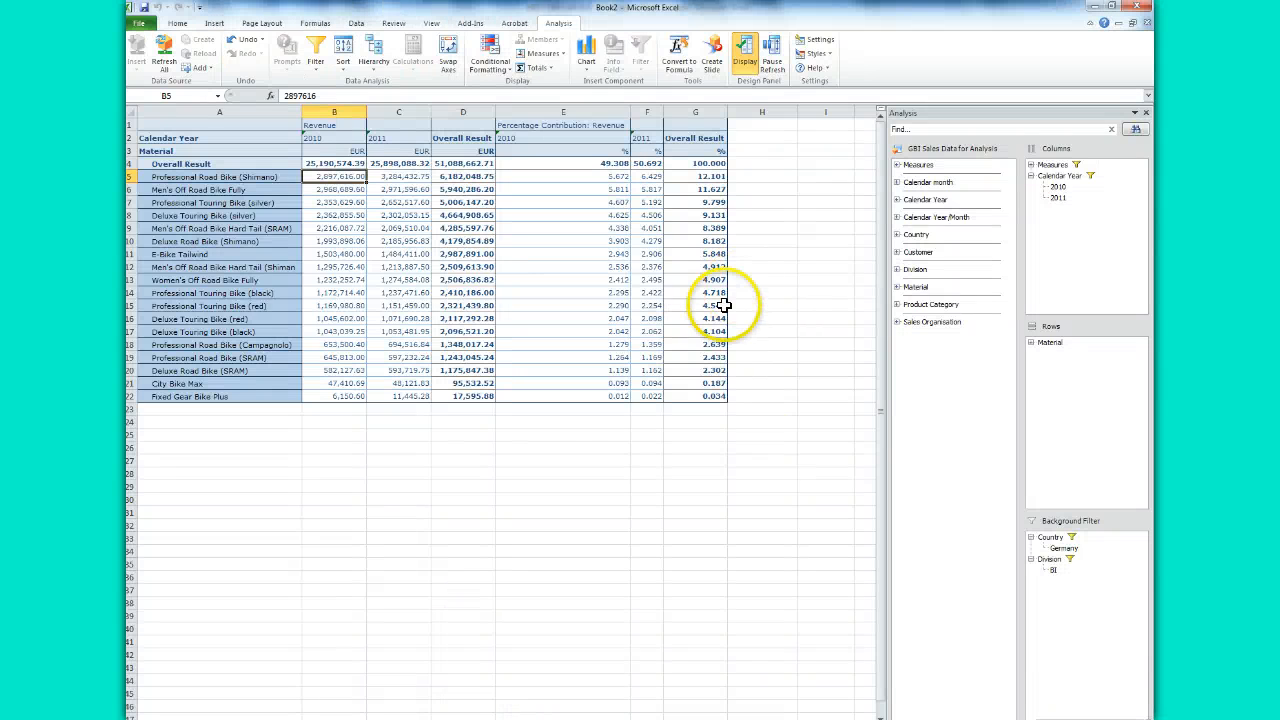
left_click(683, 253)
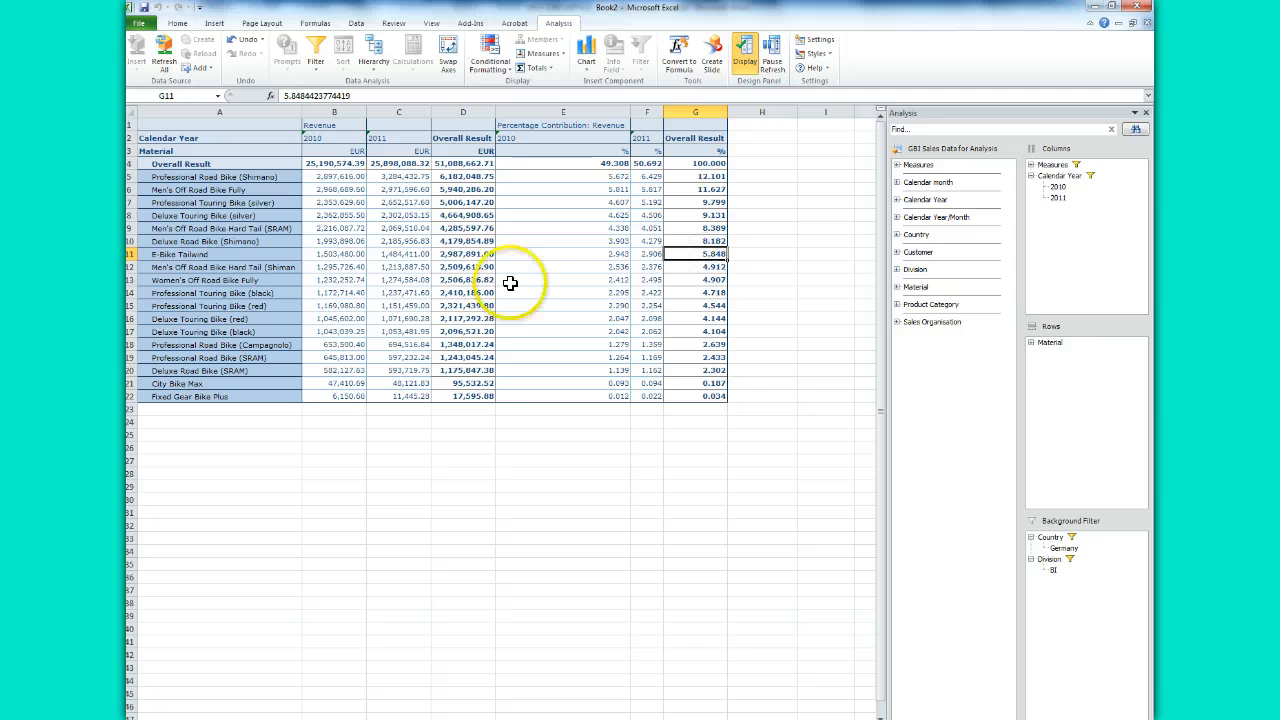
left_click(378, 719)
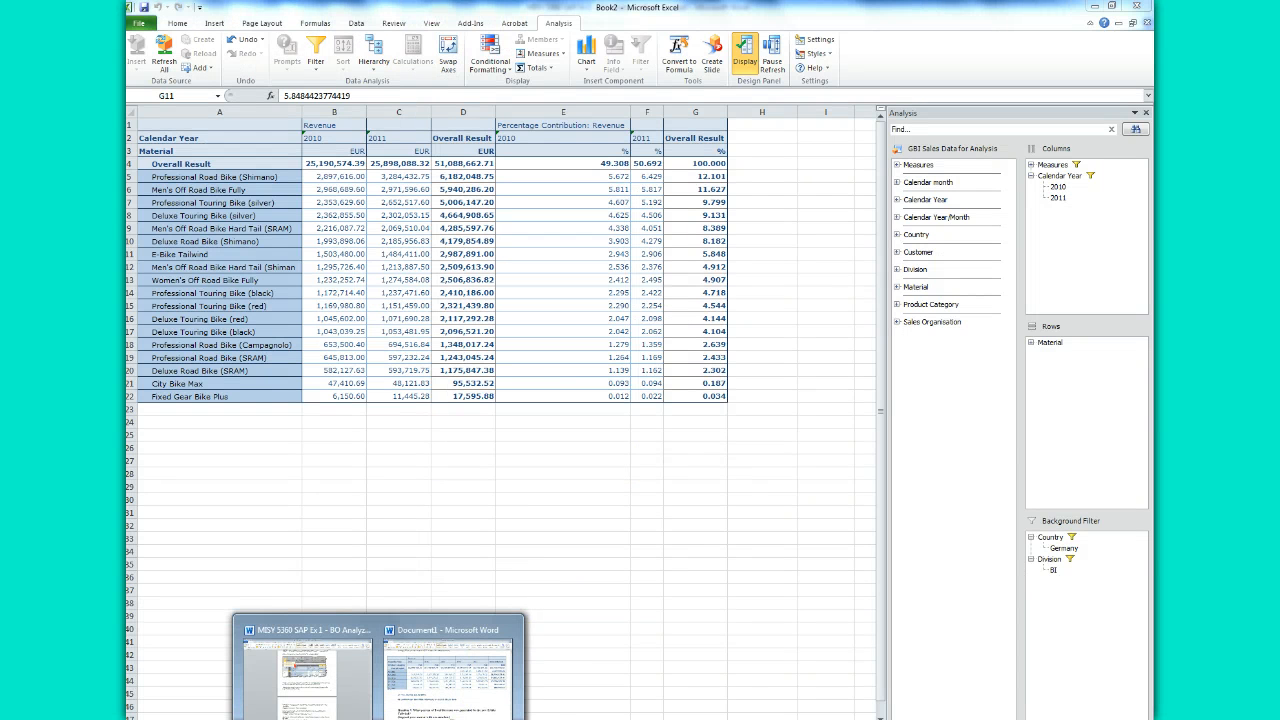
left_click(510, 688)
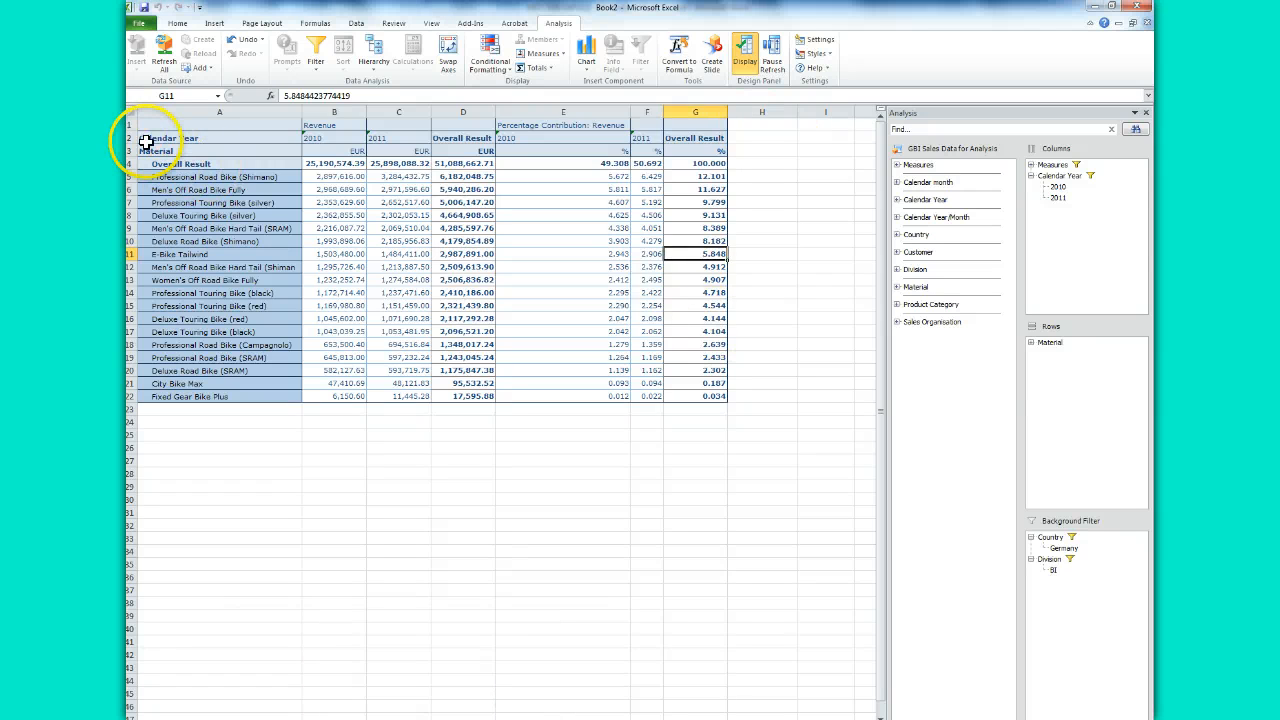
- Copy the whole report table A1:G22
left_click_drag(149, 124, 690, 396)
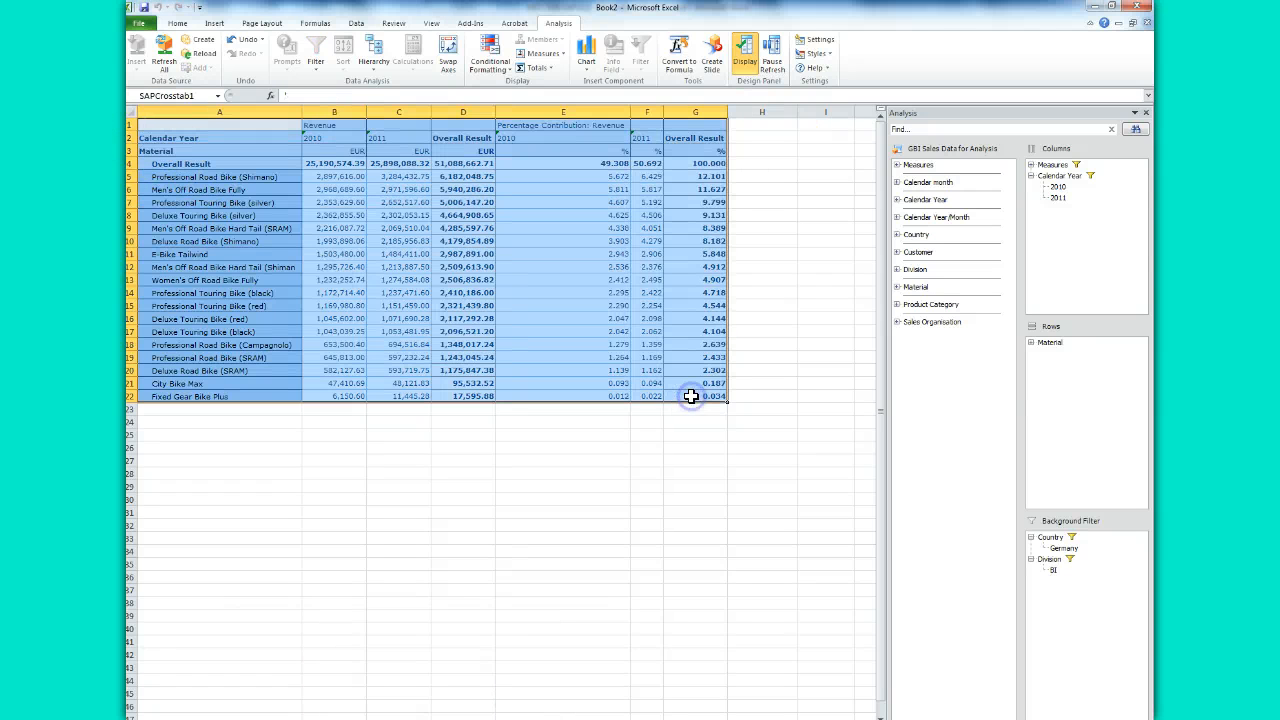
key("ctrl+c")
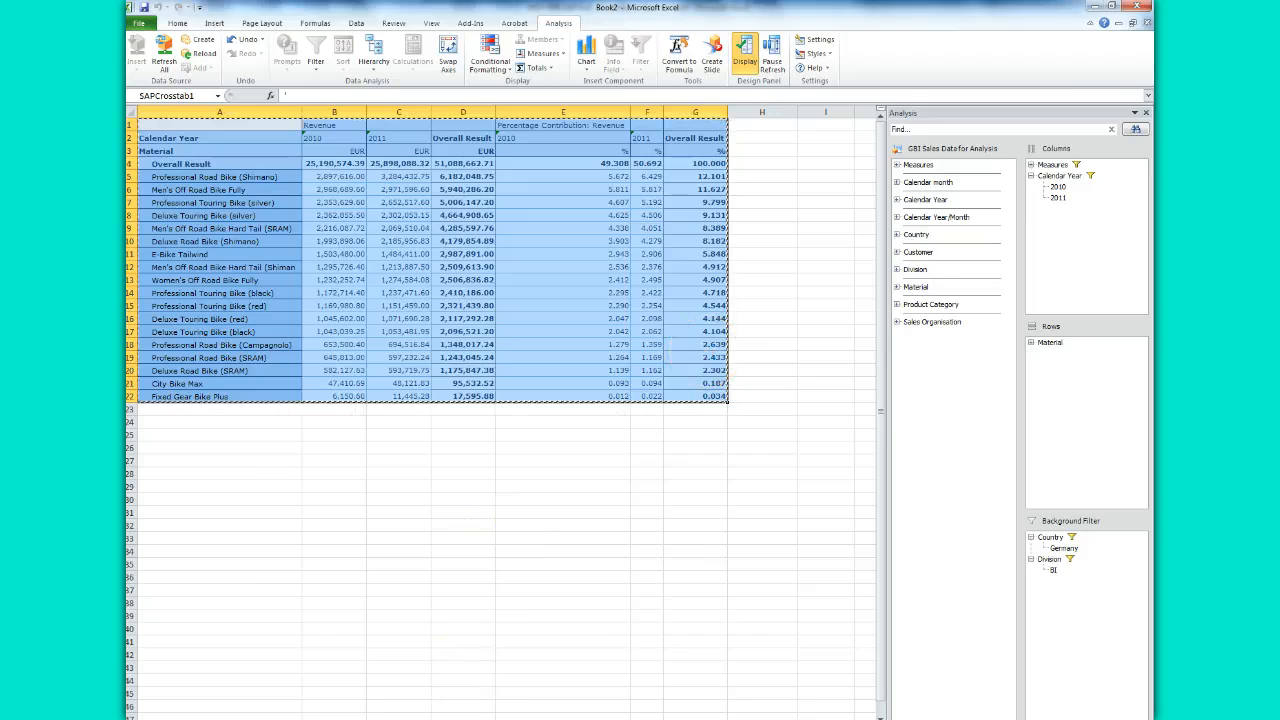
mouse_move(430, 705)
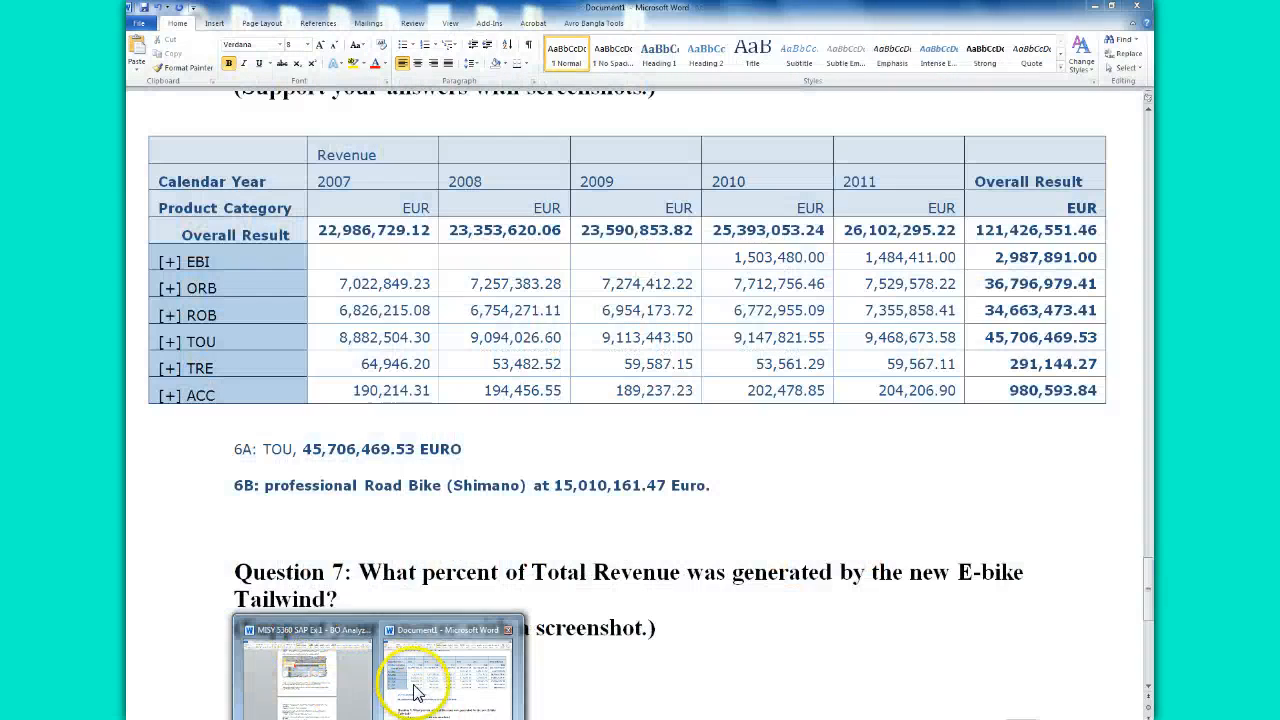
- Undo twice in Word to remove the pasted crosstab table
left_click(413, 684)
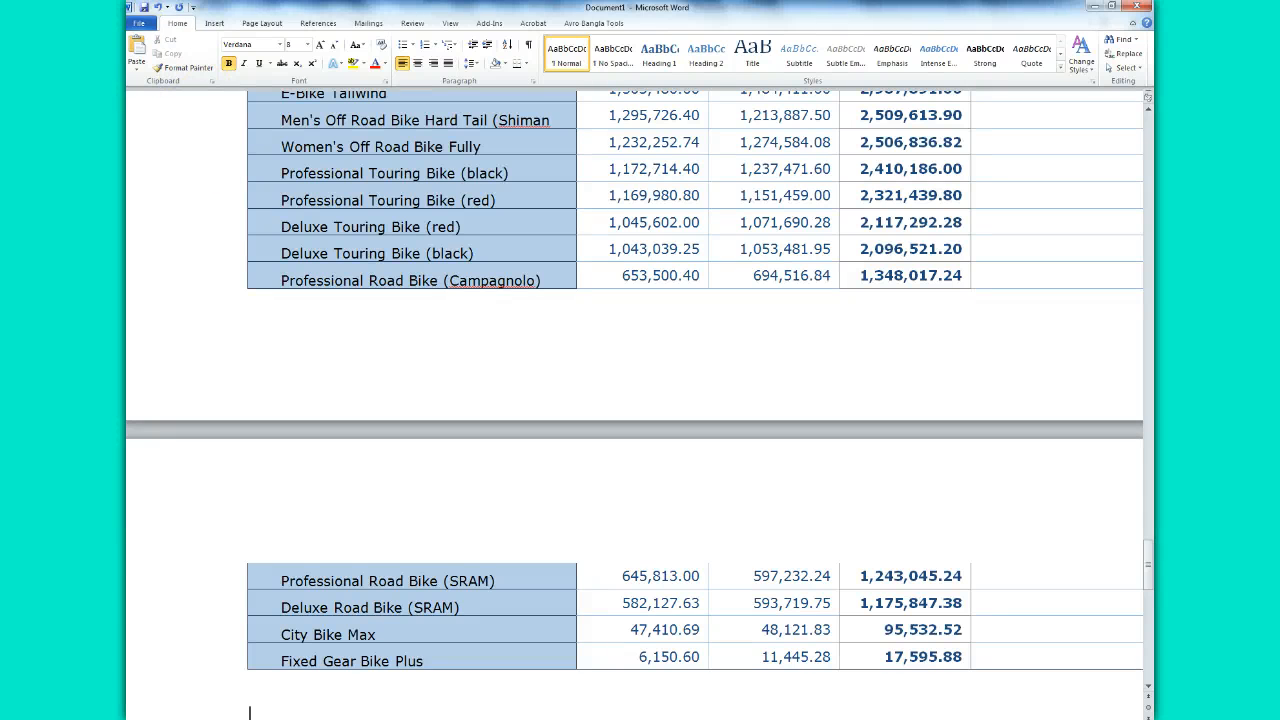
left_click(157, 8)
left_click(157, 8)
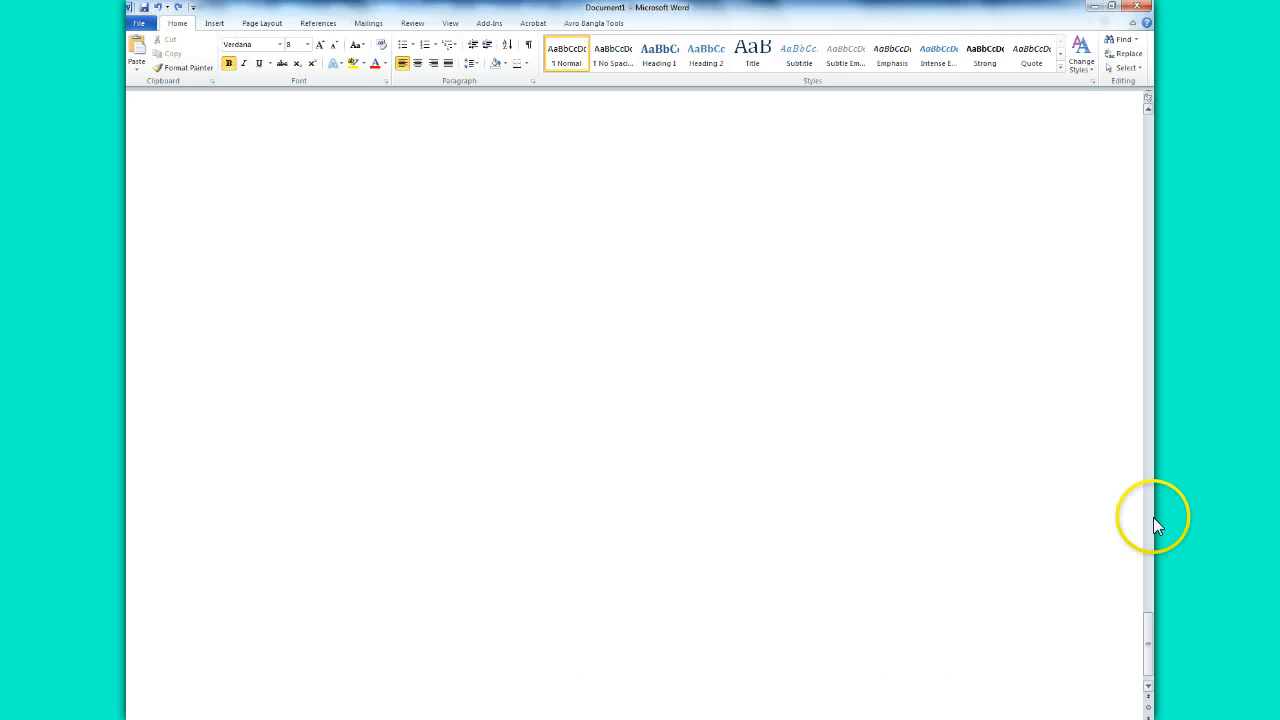
mouse_move(1151, 592)
left_mouse_down()
mouse_move(1149, 603)
mouse_move(1146, 576)
mouse_move(1146, 598)
left_mouse_up()
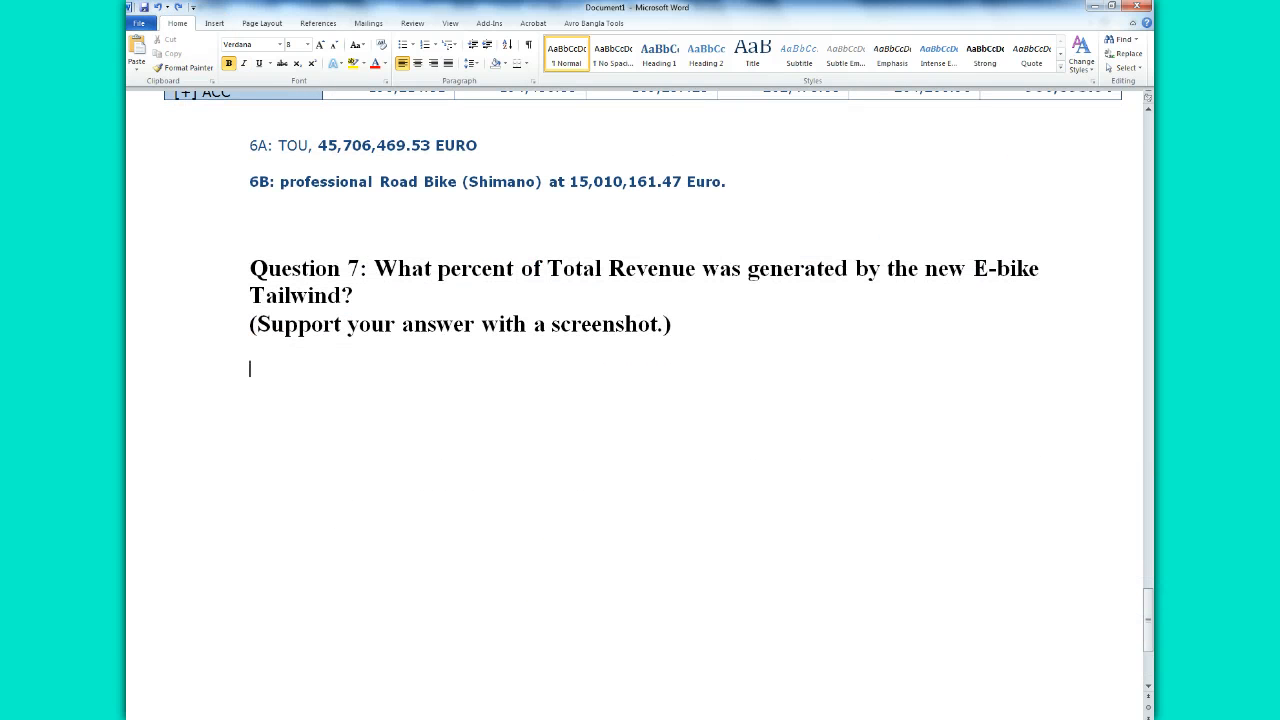
- Paste a screenshot of the Excel crosstab with percentage contributions under Question 7
left_click(458, 719)
left_click(508, 713)
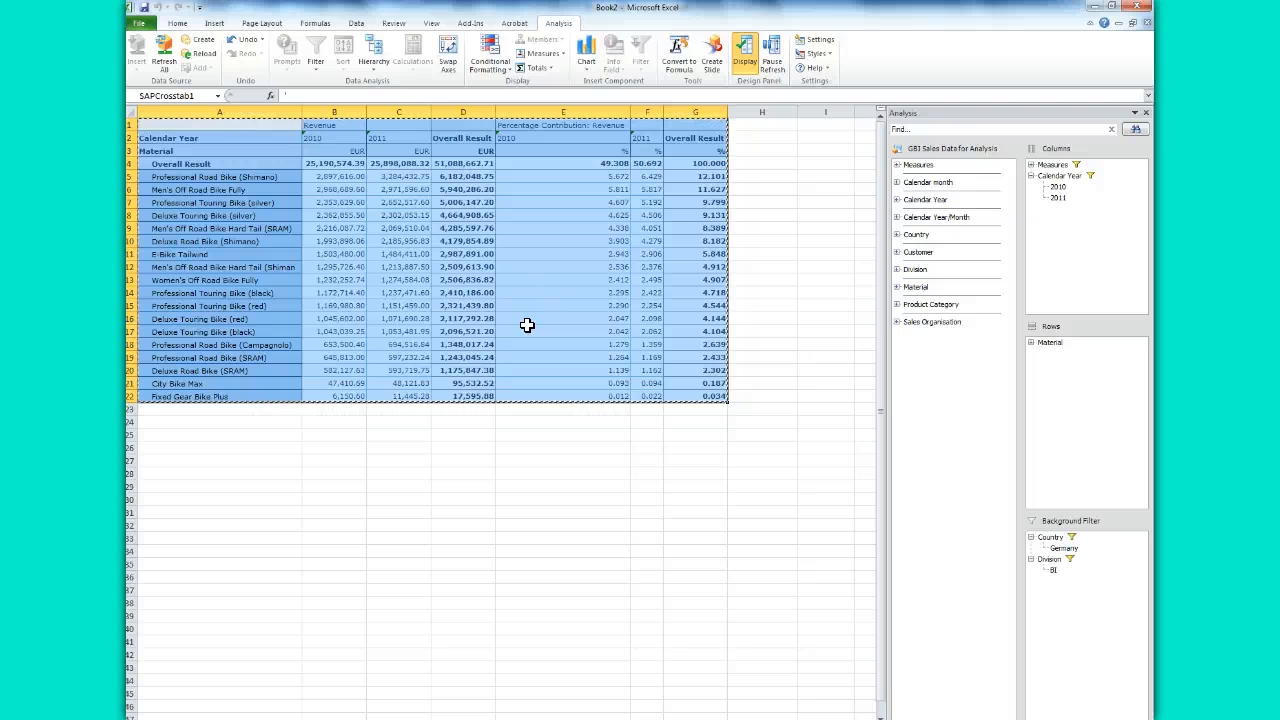
key("Escape")
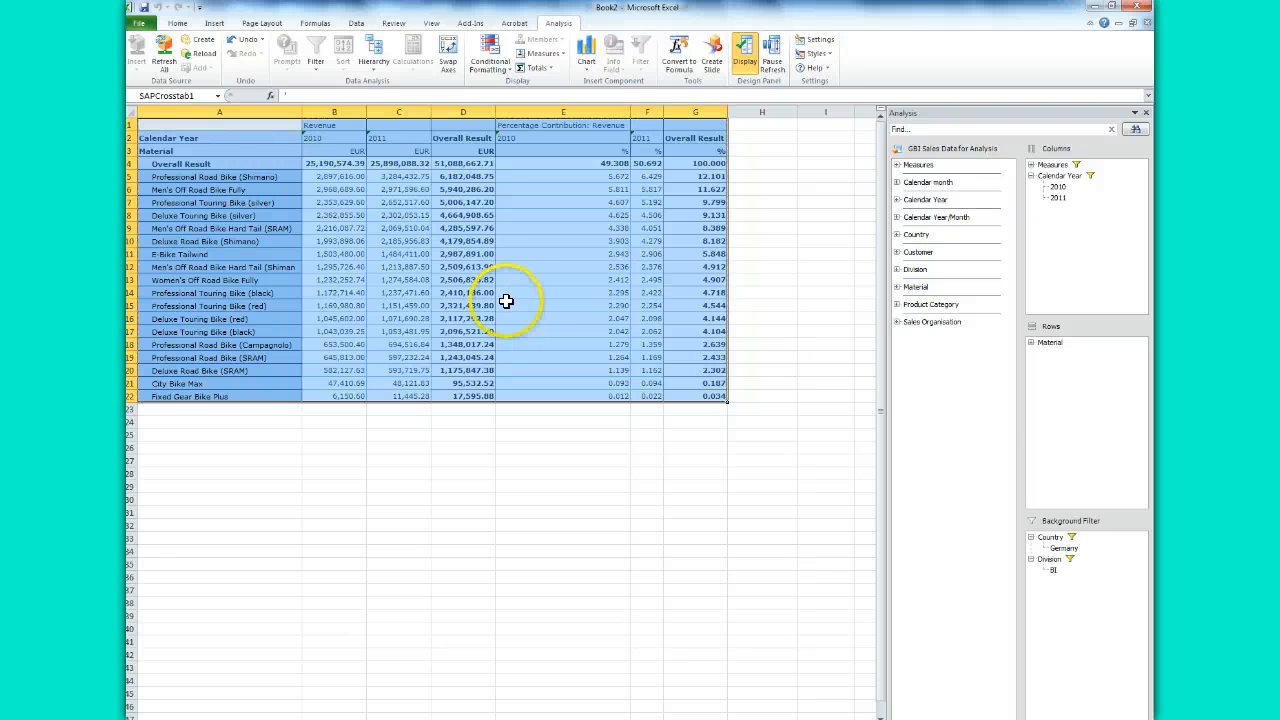
left_click(457, 655)
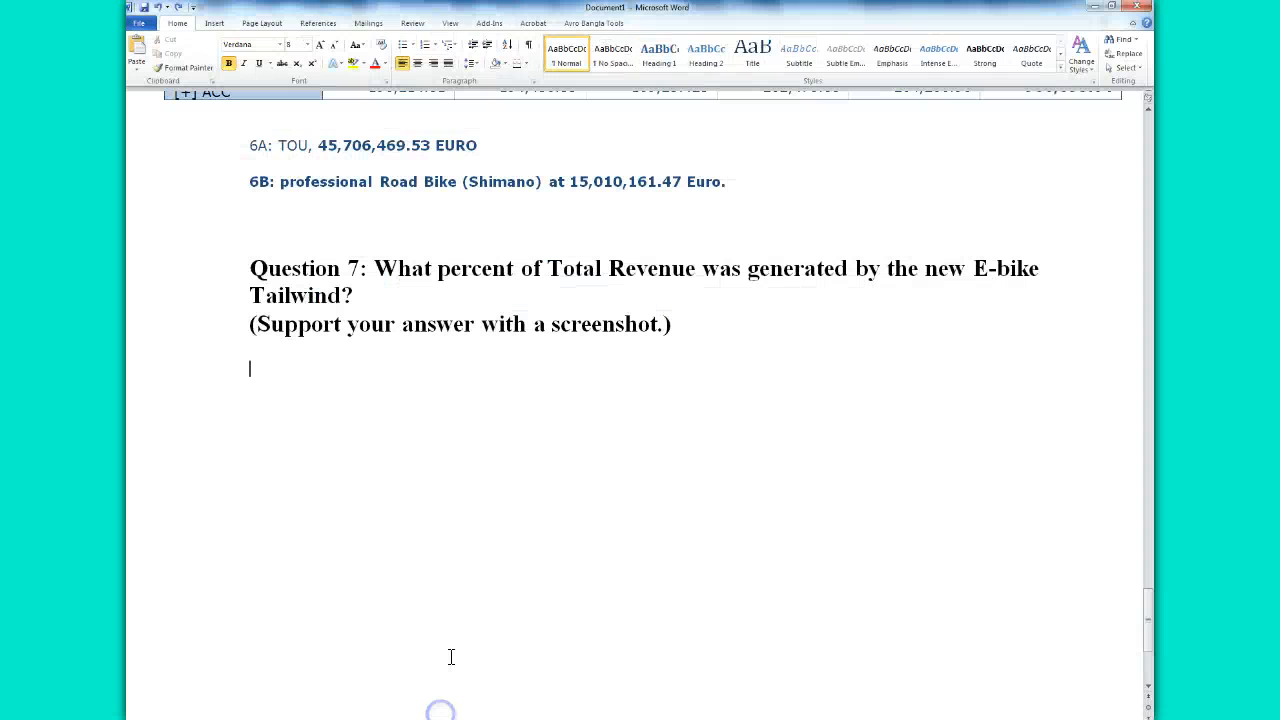
key("ctrl+v")
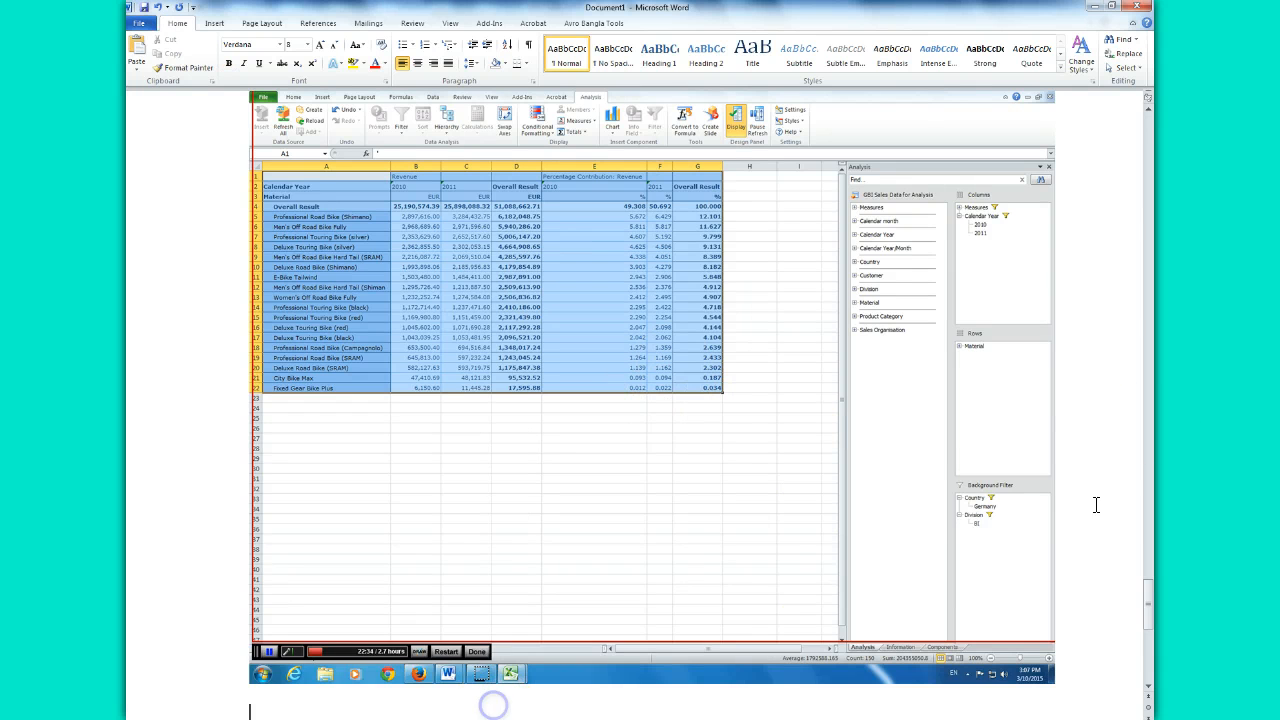
- Prefix the 5.848% answer under the screenshot with '7. ' to read '7. 5.848%'
mouse_move(1151, 586)
left_mouse_down()
mouse_move(1152, 496)
mouse_move(1152, 606)
left_mouse_up()
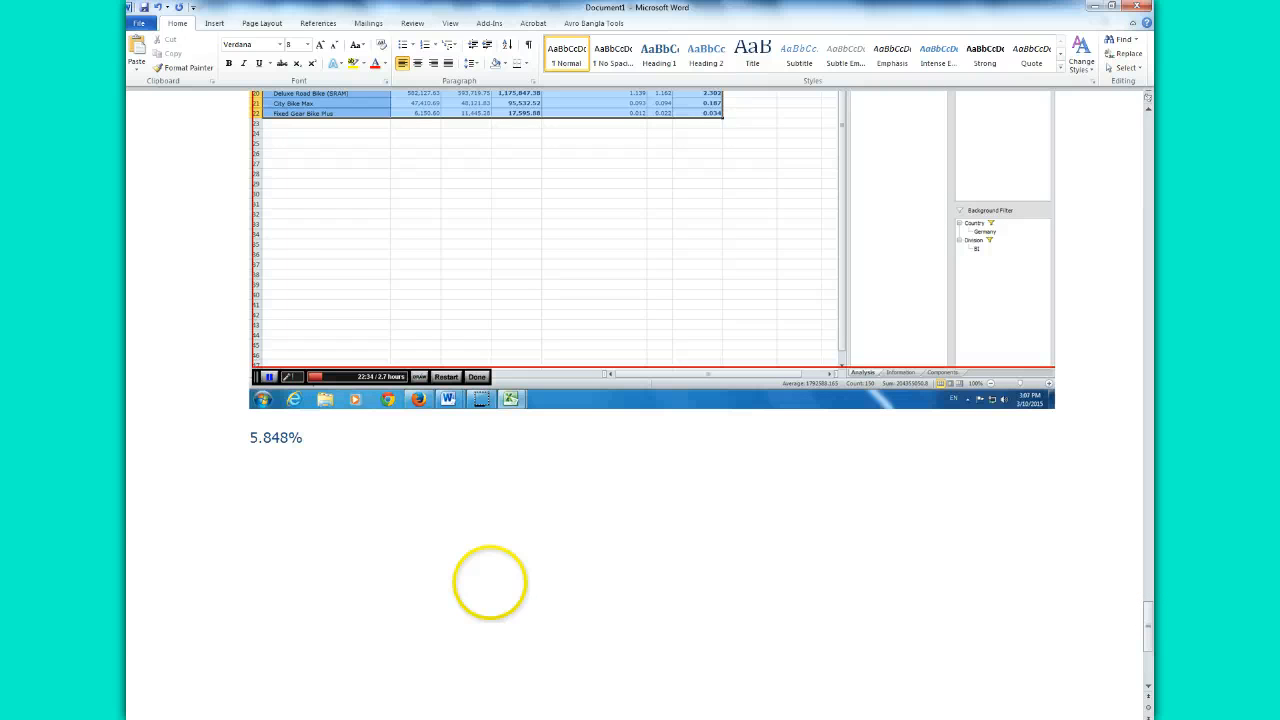
left_click(247, 437)
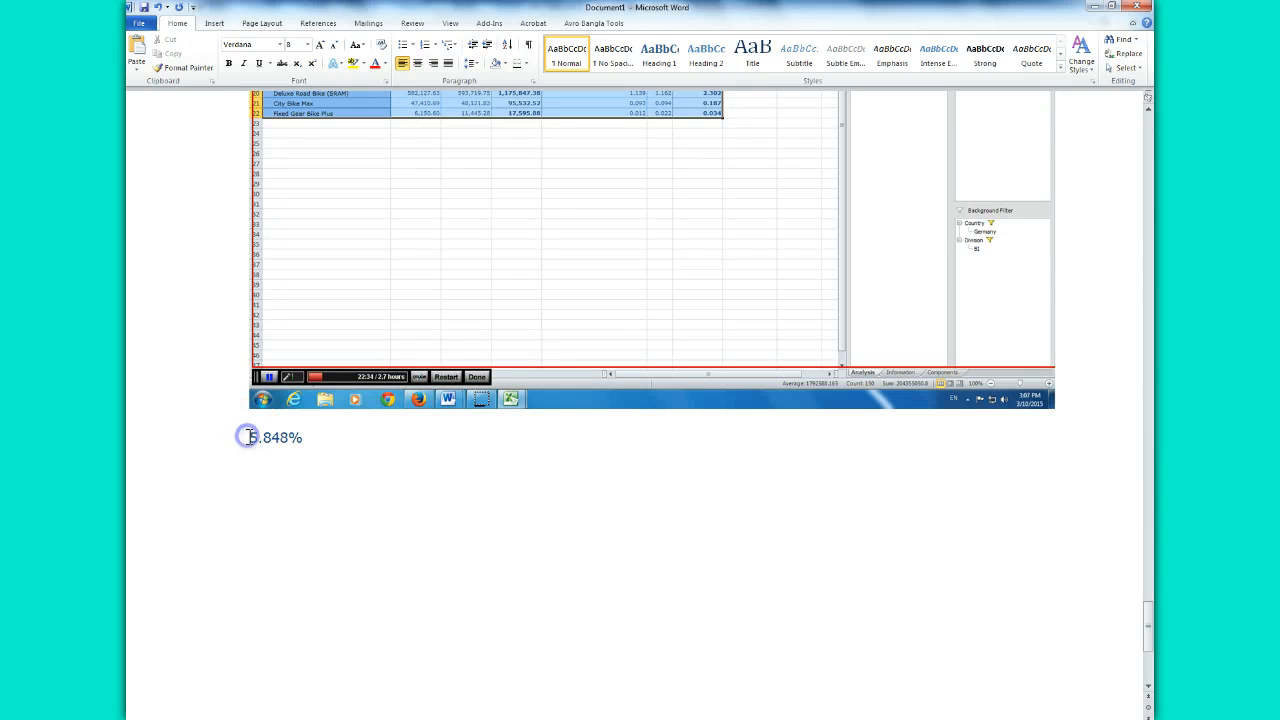
type("7.")
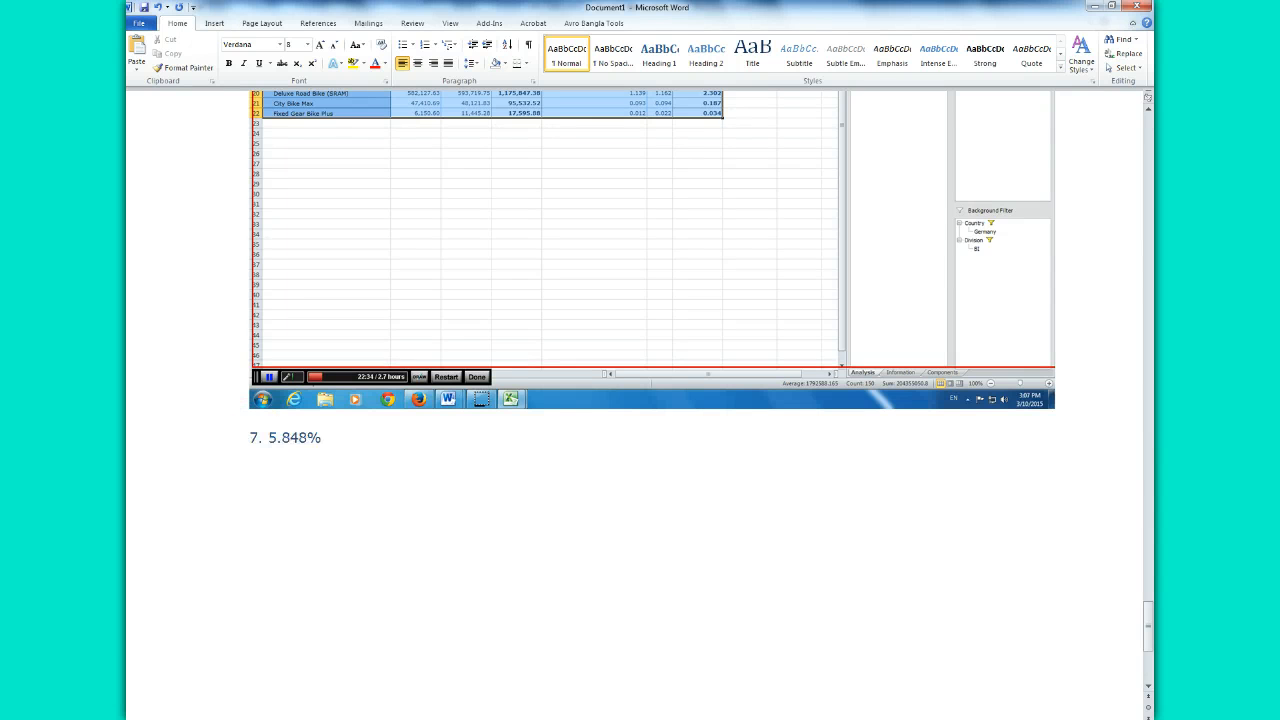
left_click_drag(1153, 632, 1153, 515)
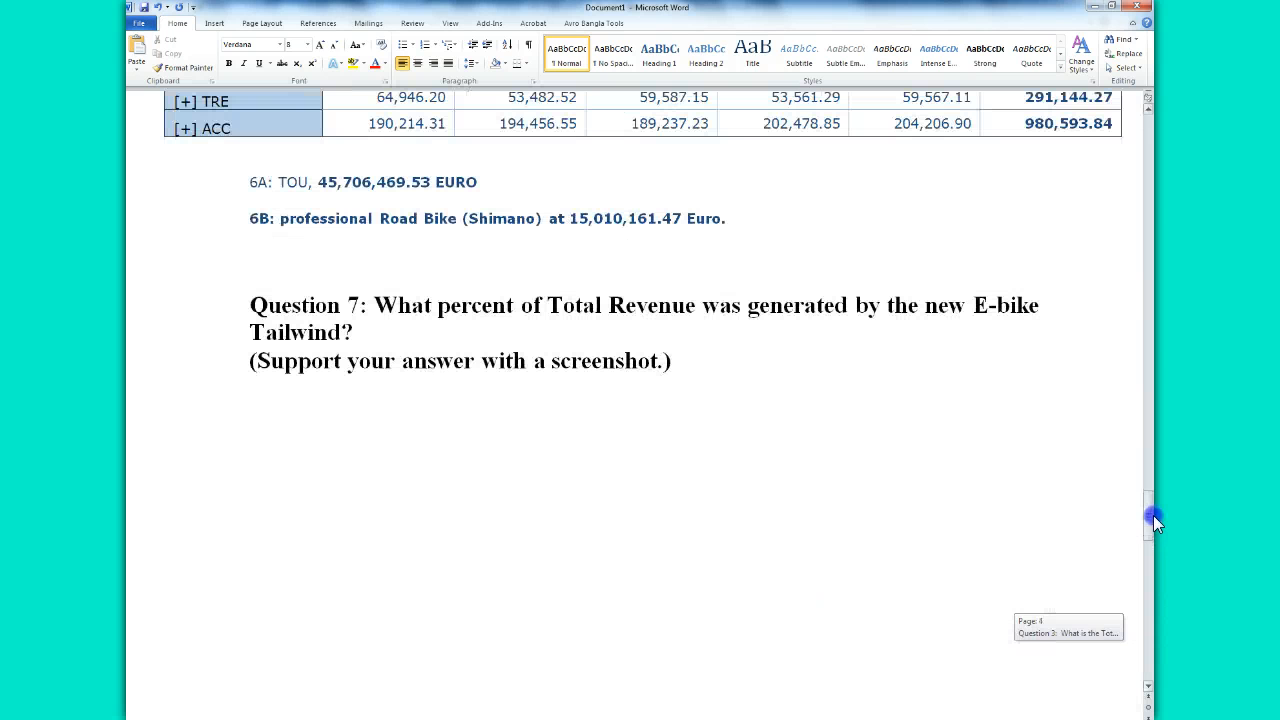
left_click_drag(1153, 515, 1153, 629)
left_click(371, 608)
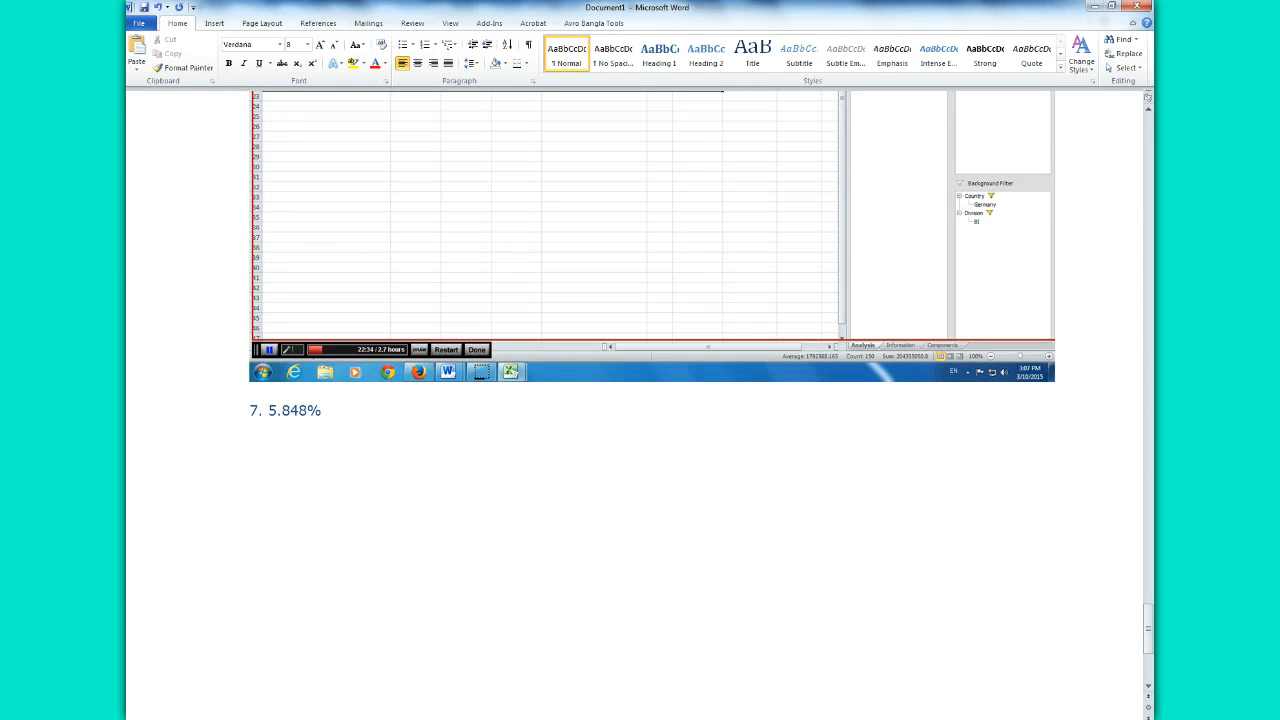
left_click(326, 688)
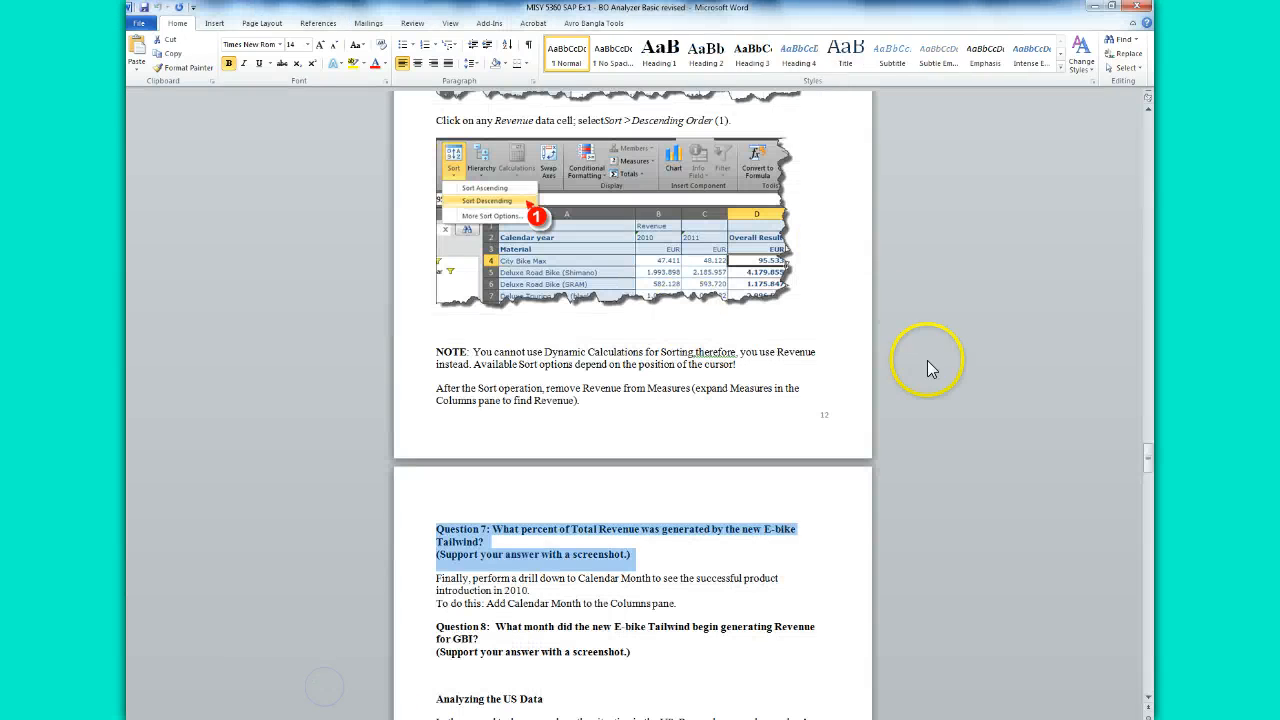
- Copy the Question 8 text from the assignment document
left_click_drag(1153, 451, 1153, 467)
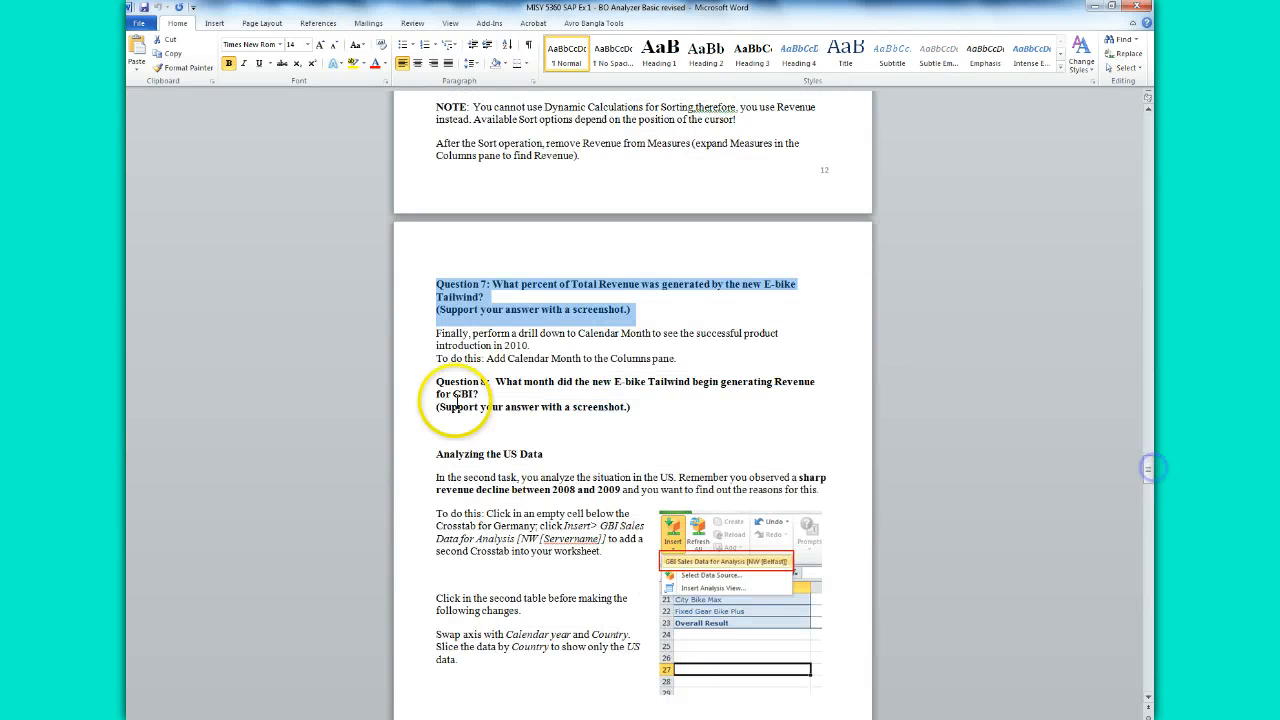
left_click(497, 381)
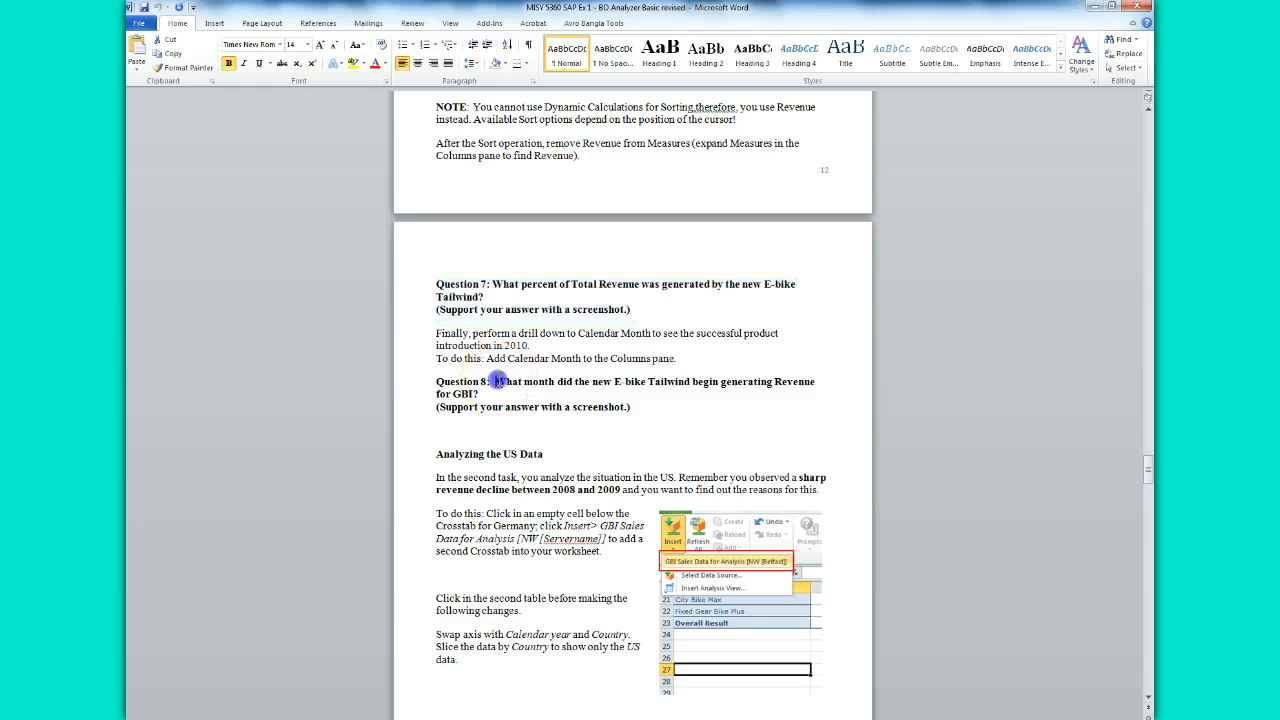
left_click_drag(497, 381, 646, 403)
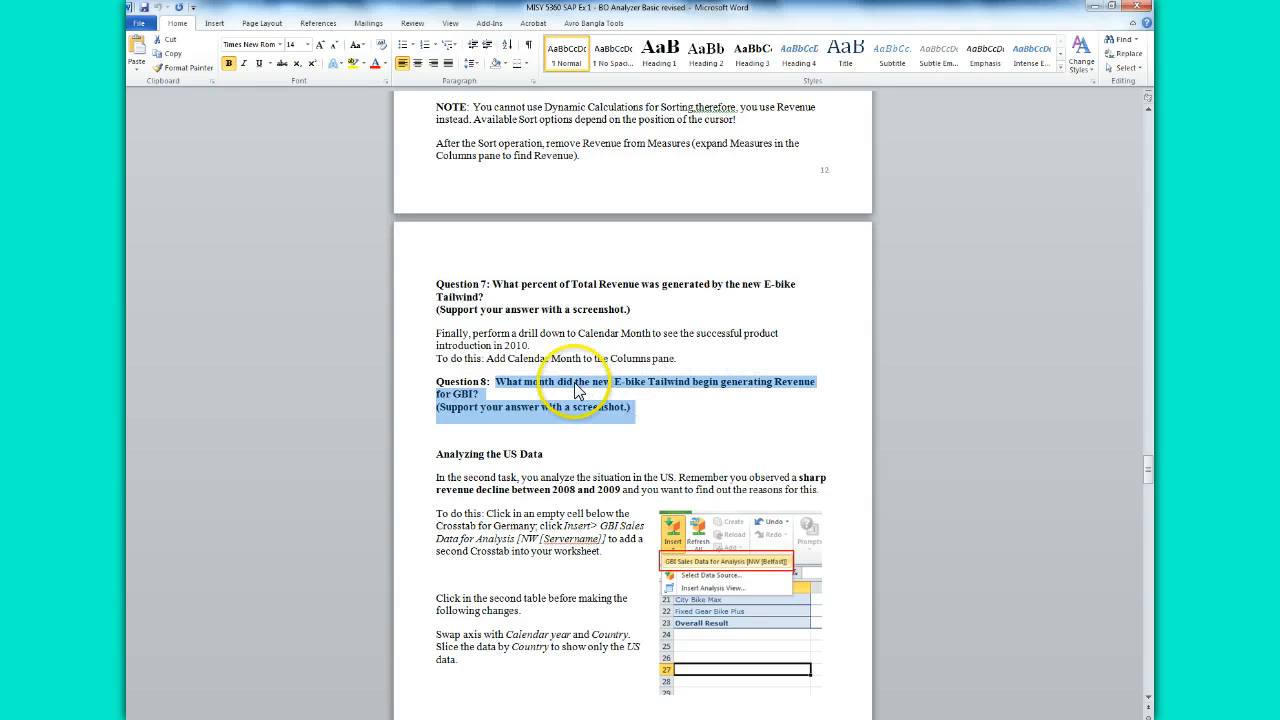
right_click(576, 388)
left_click(605, 404)
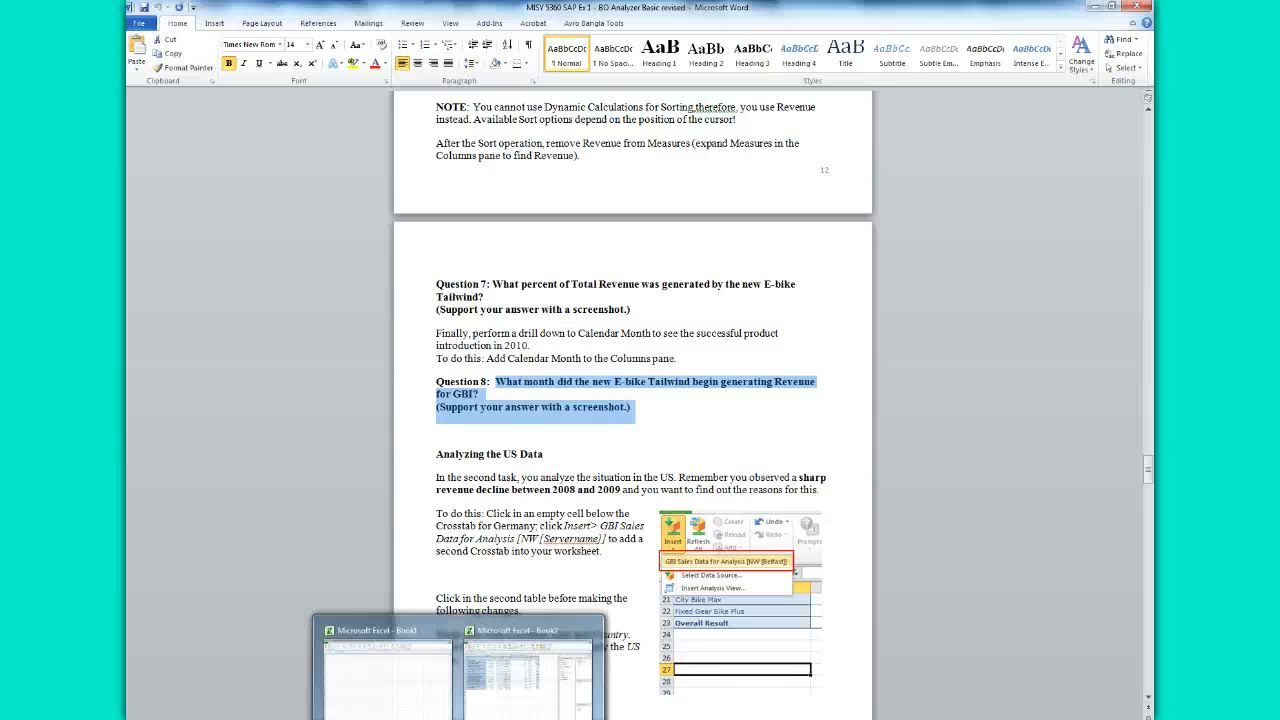
- Paste Question 8 on a new line below '7. 5.848%' in the answer document
left_click(378, 718)
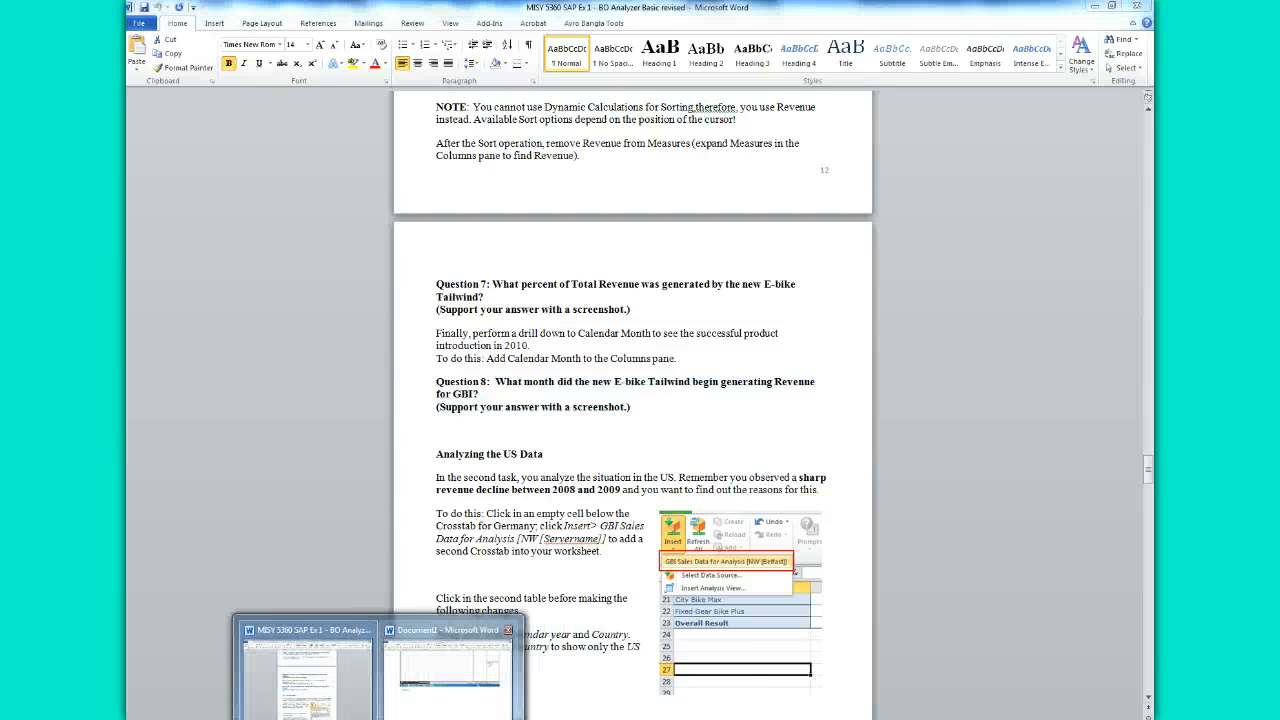
left_click(450, 665)
left_click(330, 410)
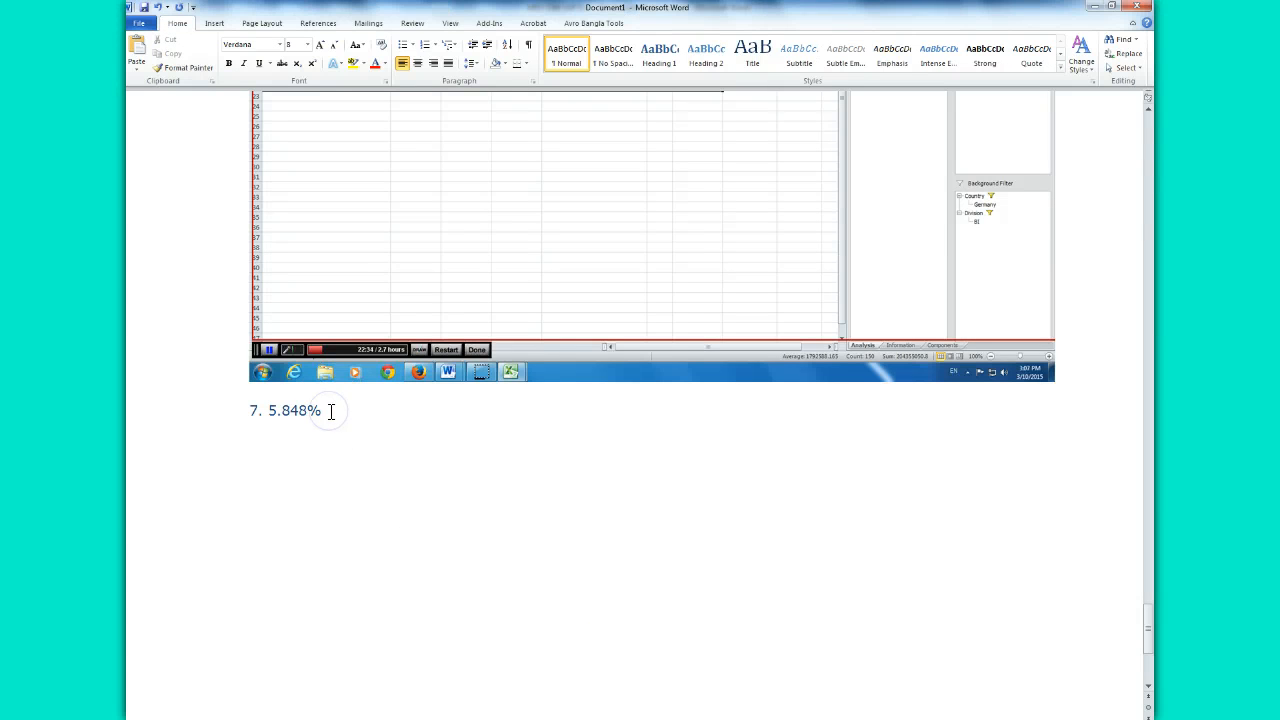
key("Return")
key("ctrl+v")
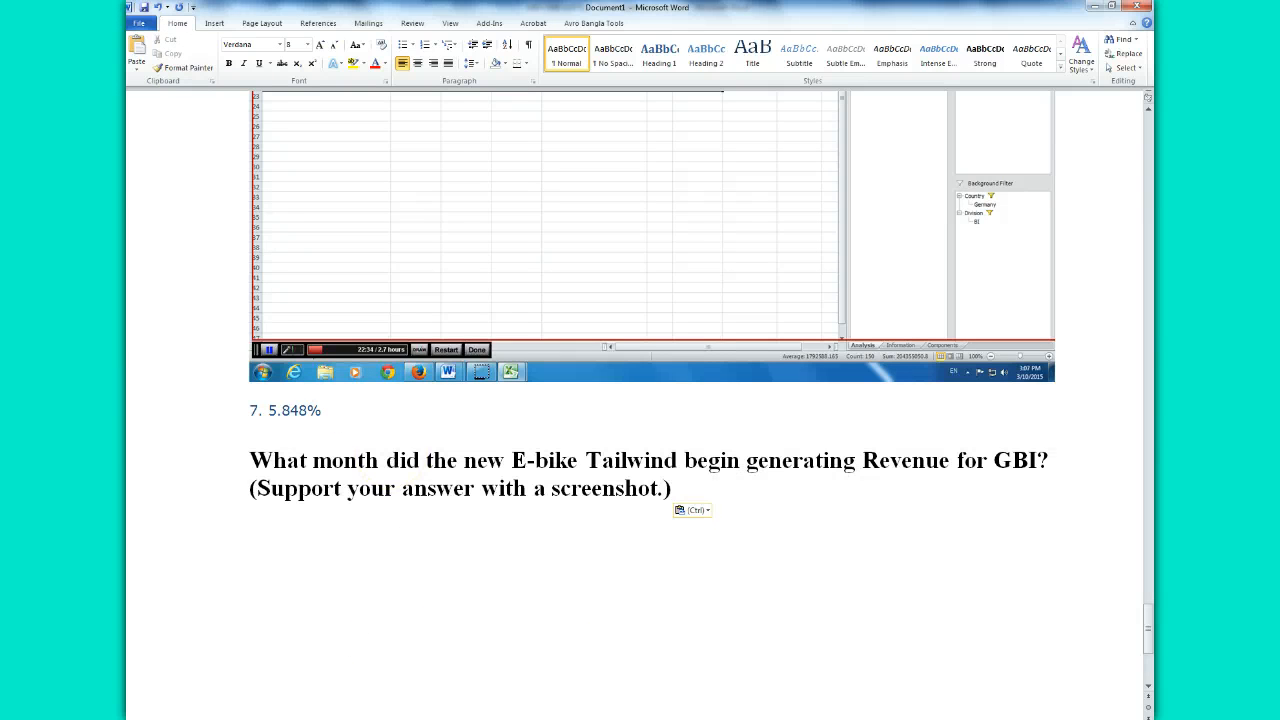
left_click(530, 695)
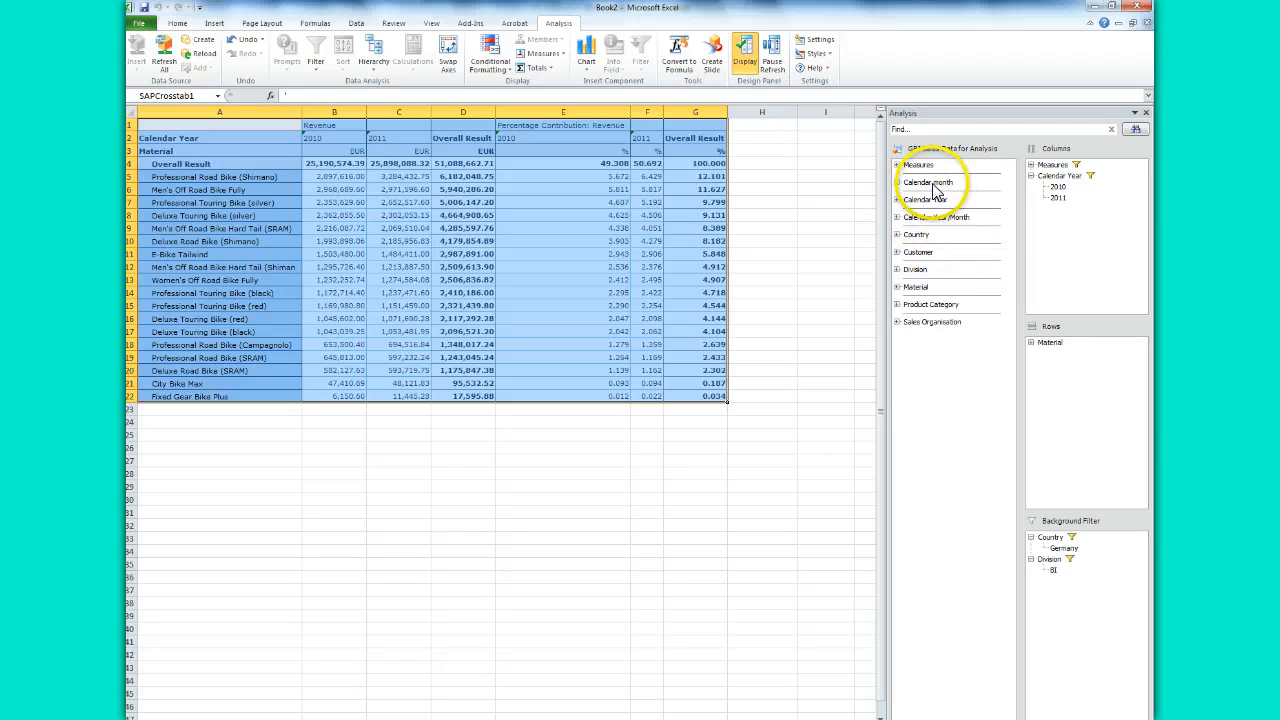
- Add Calendar month to the crosstab columns and inspect the month 2, 2010 revenue headers
left_click_drag(928, 183, 1060, 218)
left_click(493, 706)
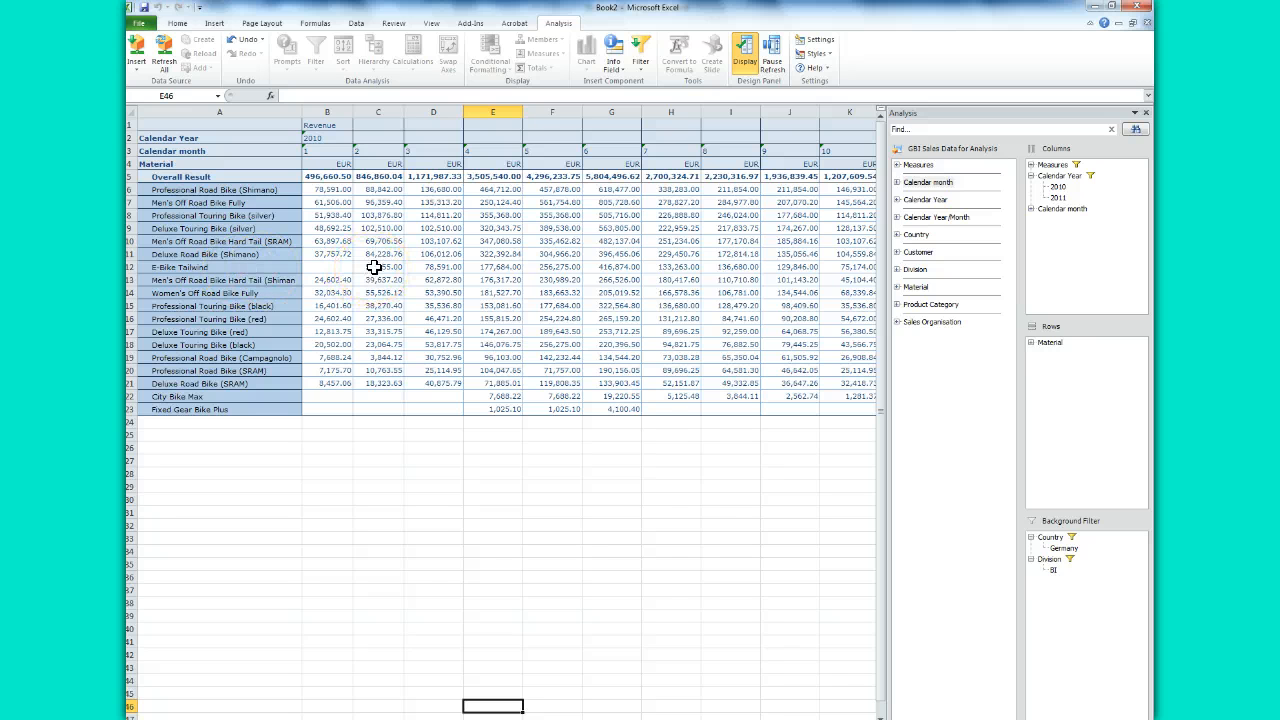
left_click(365, 150)
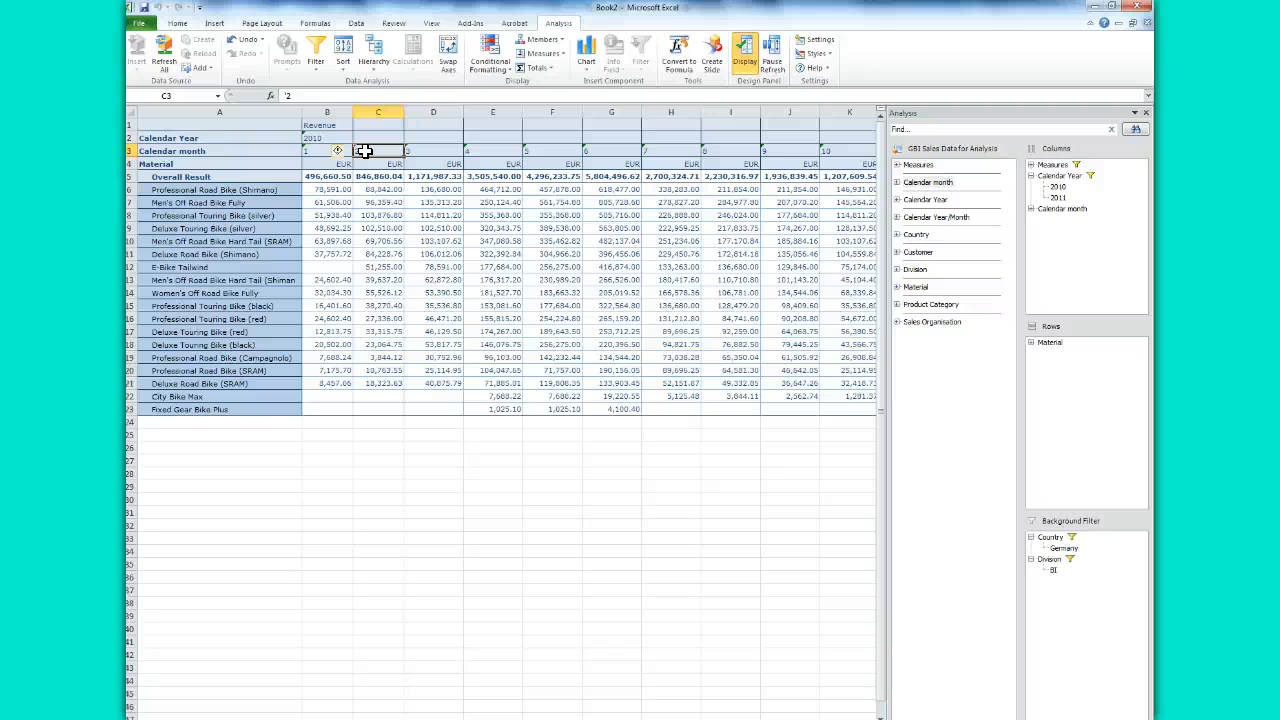
left_click(313, 138)
left_click(375, 154)
mouse_move(380, 716)
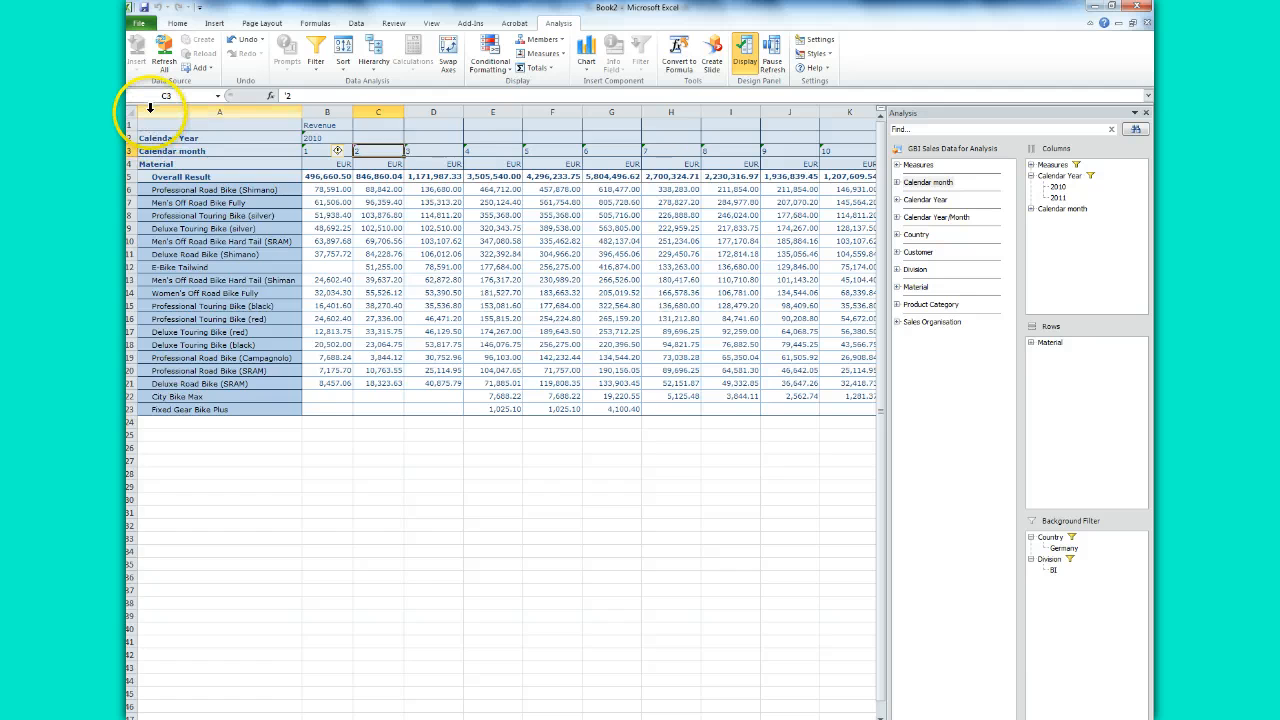
left_click_drag(149, 111, 465, 111)
left_click_drag(595, 147, 148, 138)
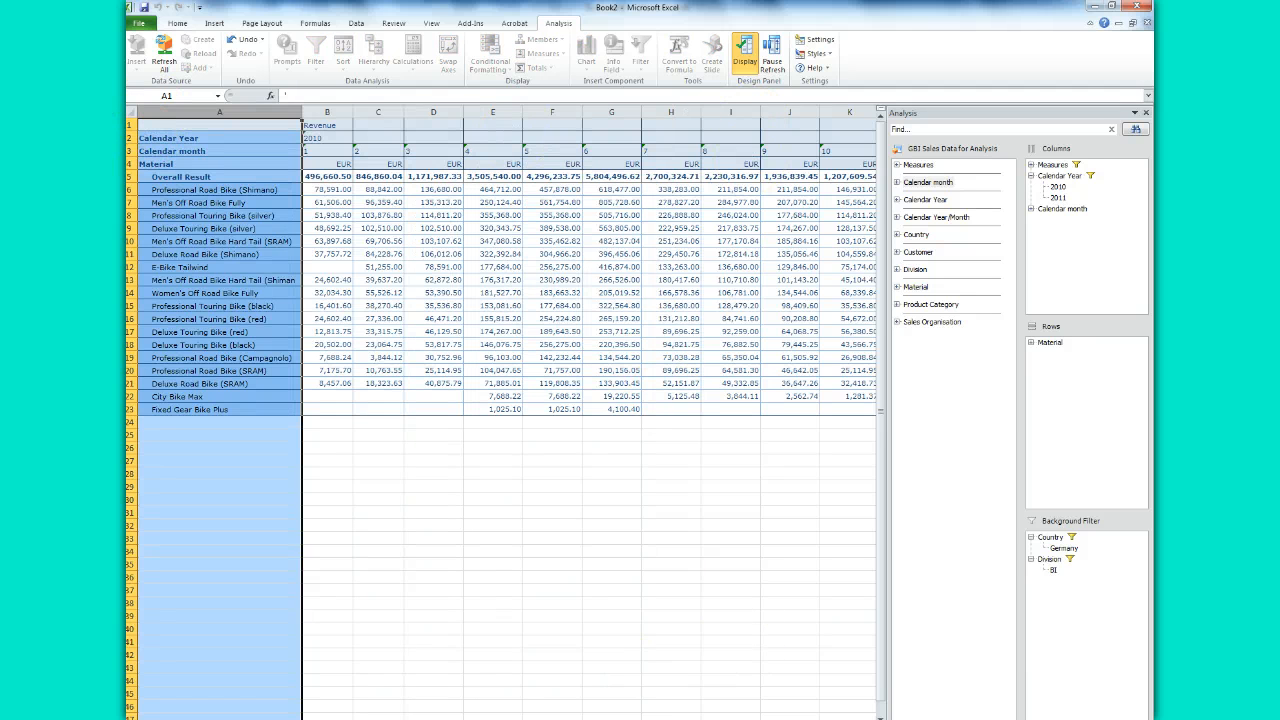
left_click(457, 610)
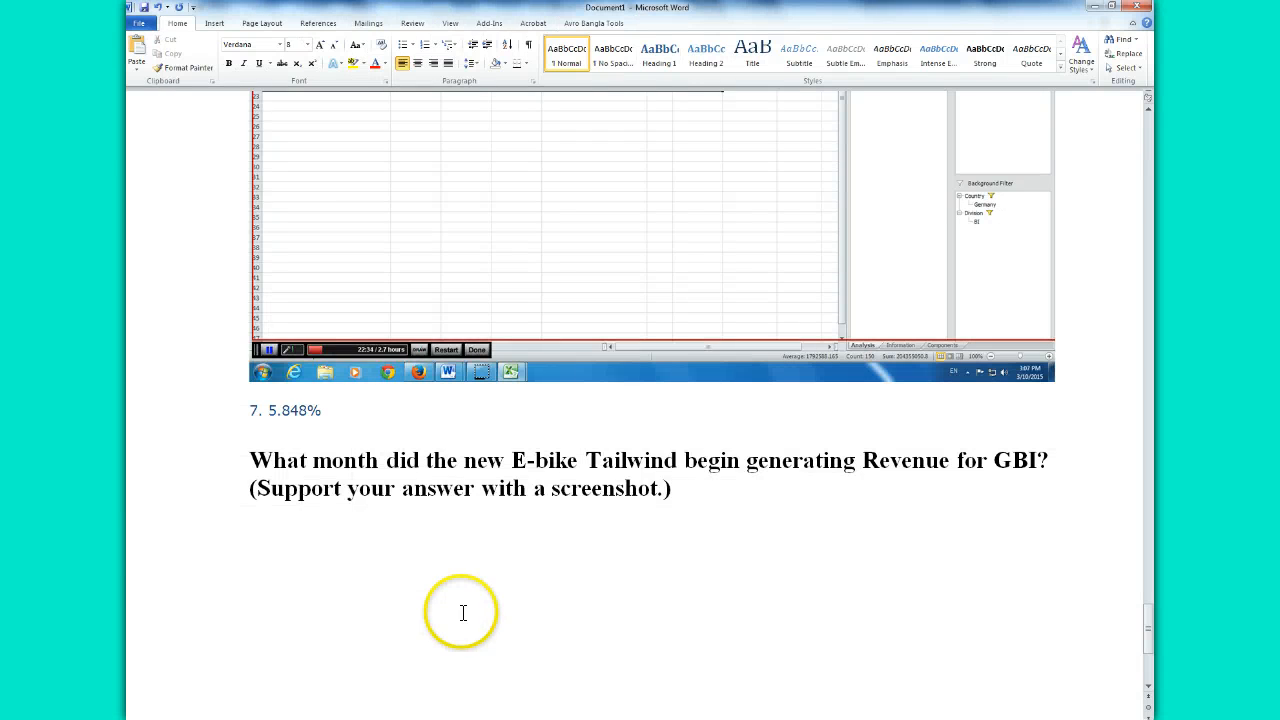
- Answer Question 8 with 'Feb. 2010', then bring up the instructions at Questions 9A and 9B
type("Feb. 2010")
key("Return")
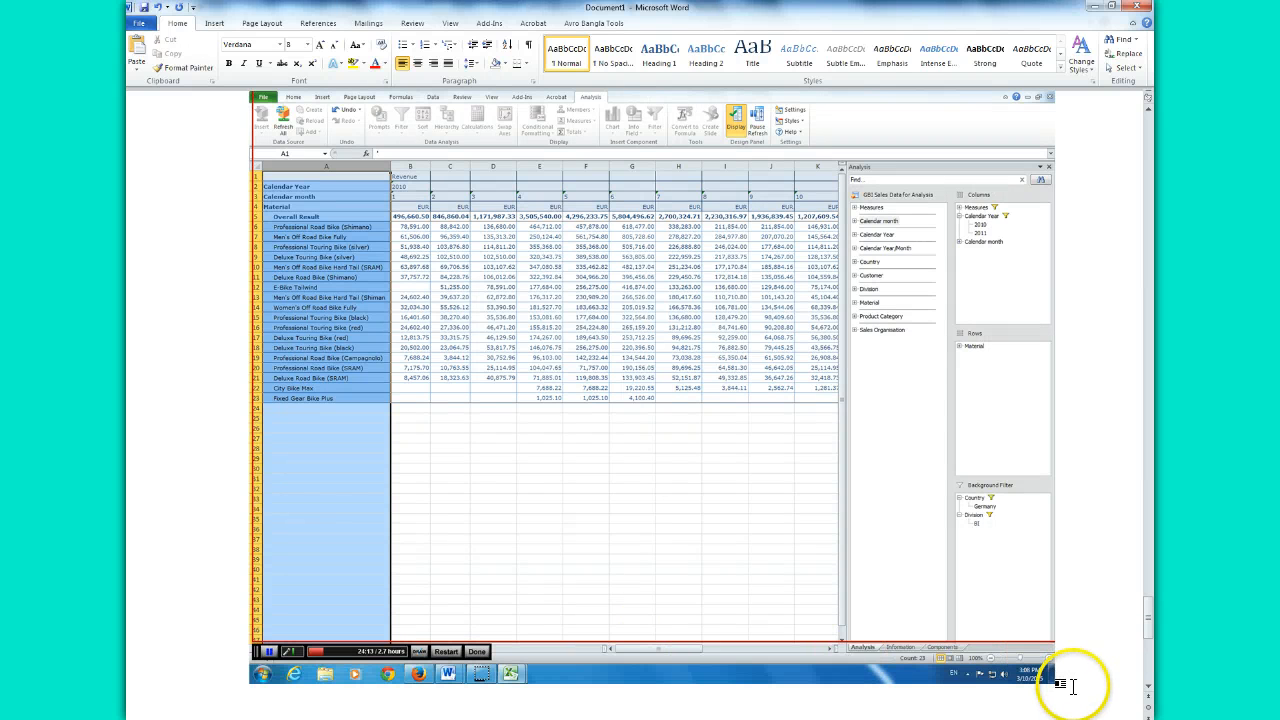
scroll(1072, 686, "down", 1)
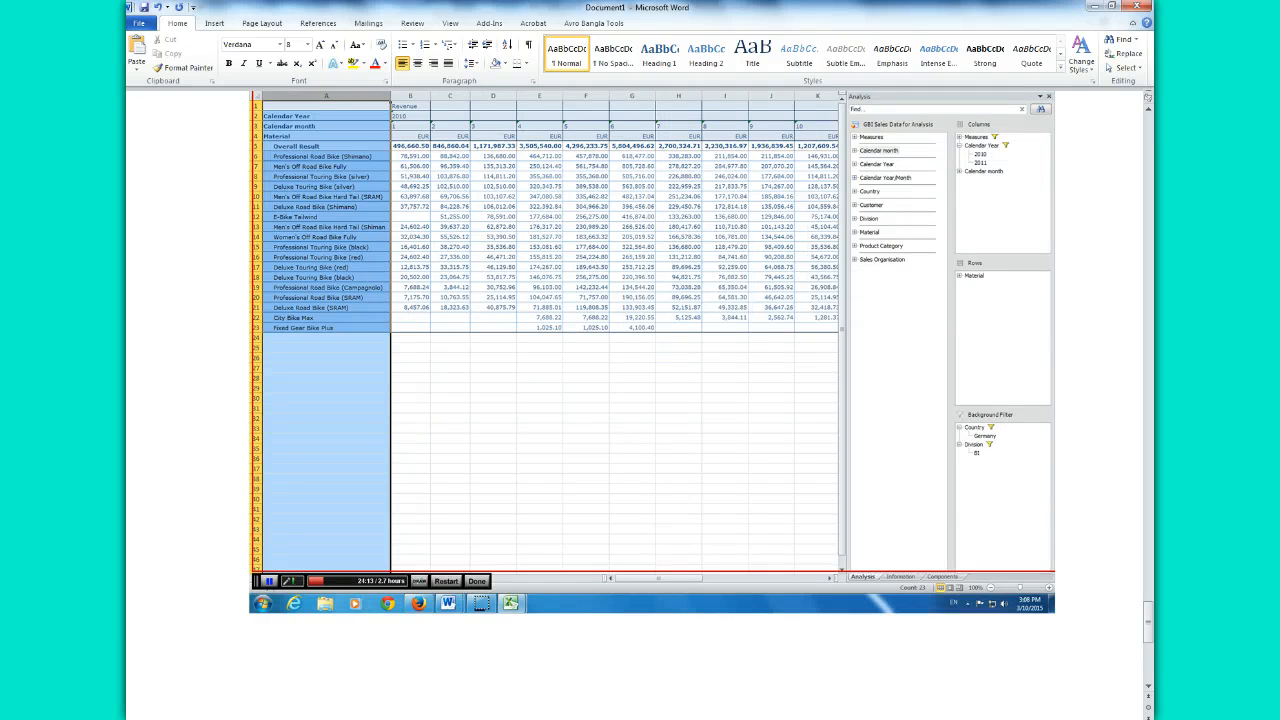
left_click(312, 706)
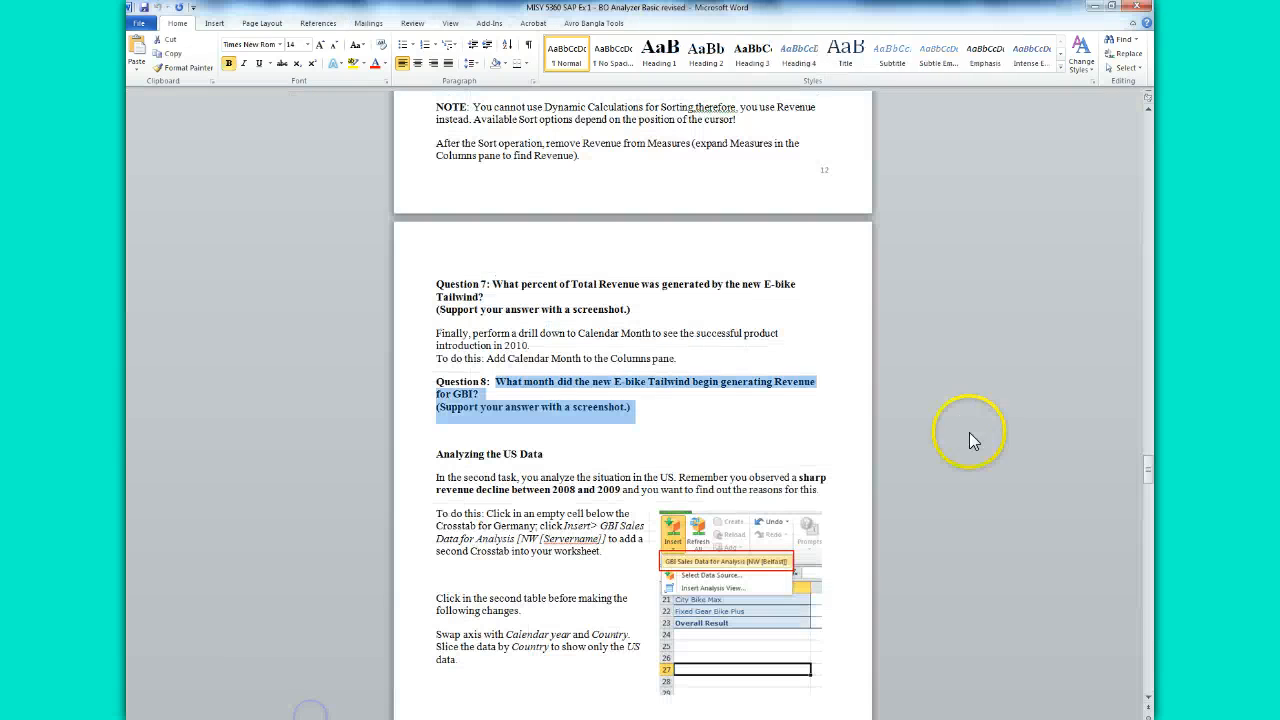
left_click_drag(1151, 480, 1153, 544)
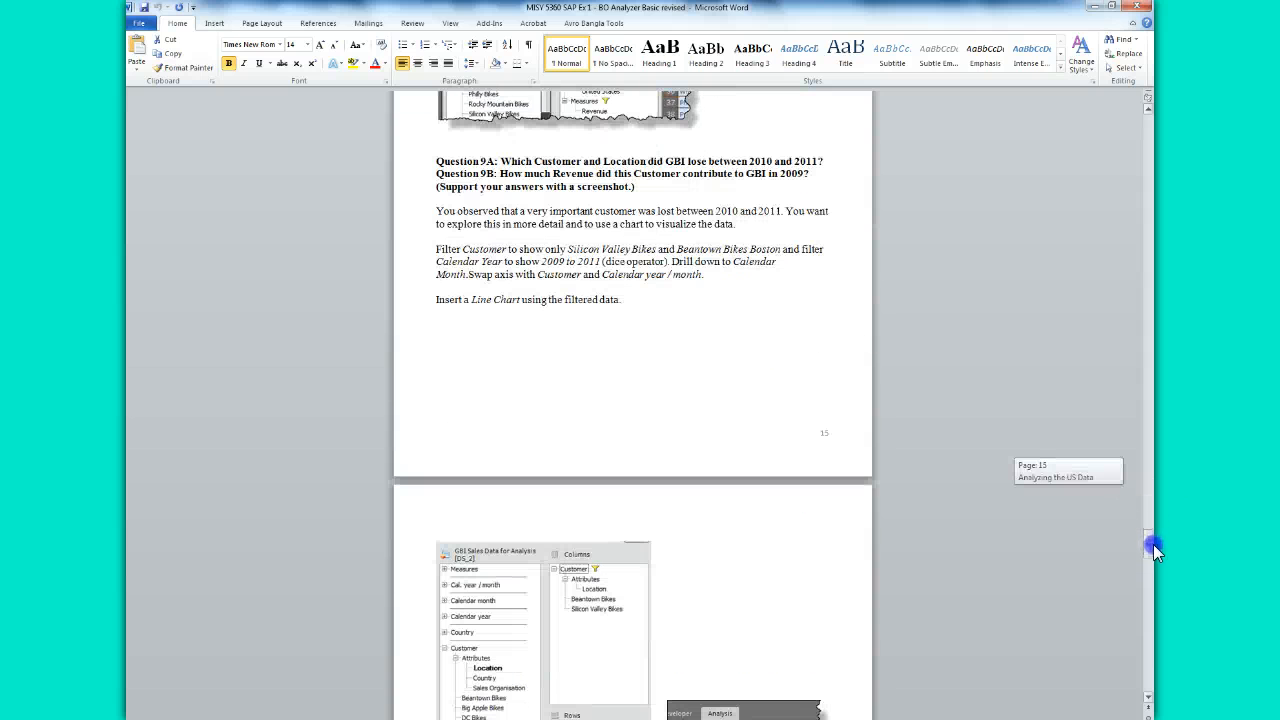
- Paste the Question 9A/9B text on lost customer and location into Document1
left_click_drag(436, 161, 632, 186)
right_click(540, 162)
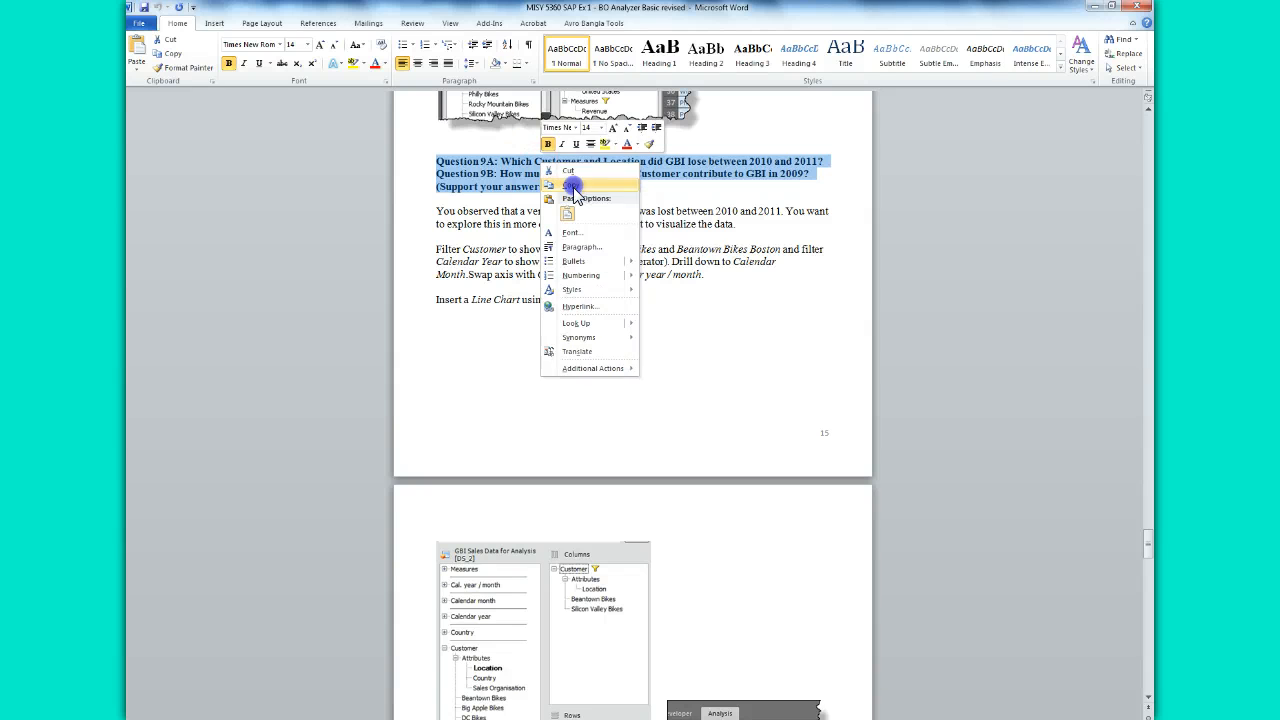
left_click(578, 180)
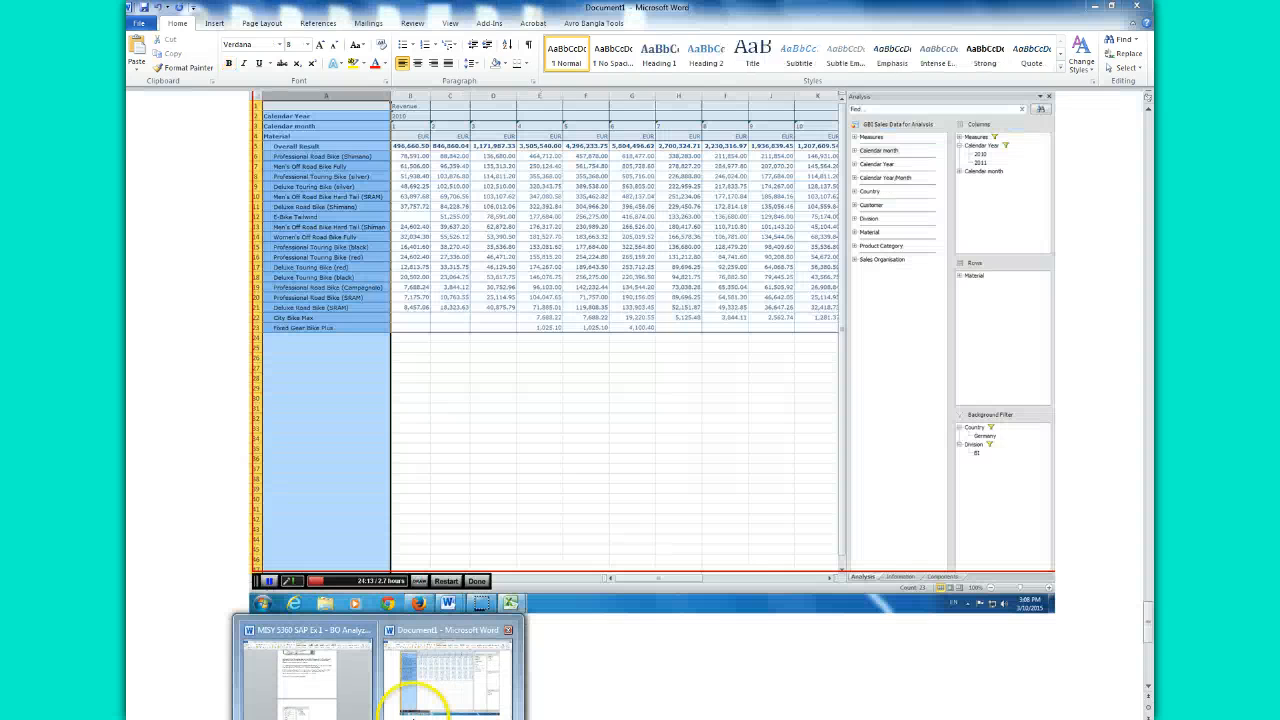
left_click(410, 690)
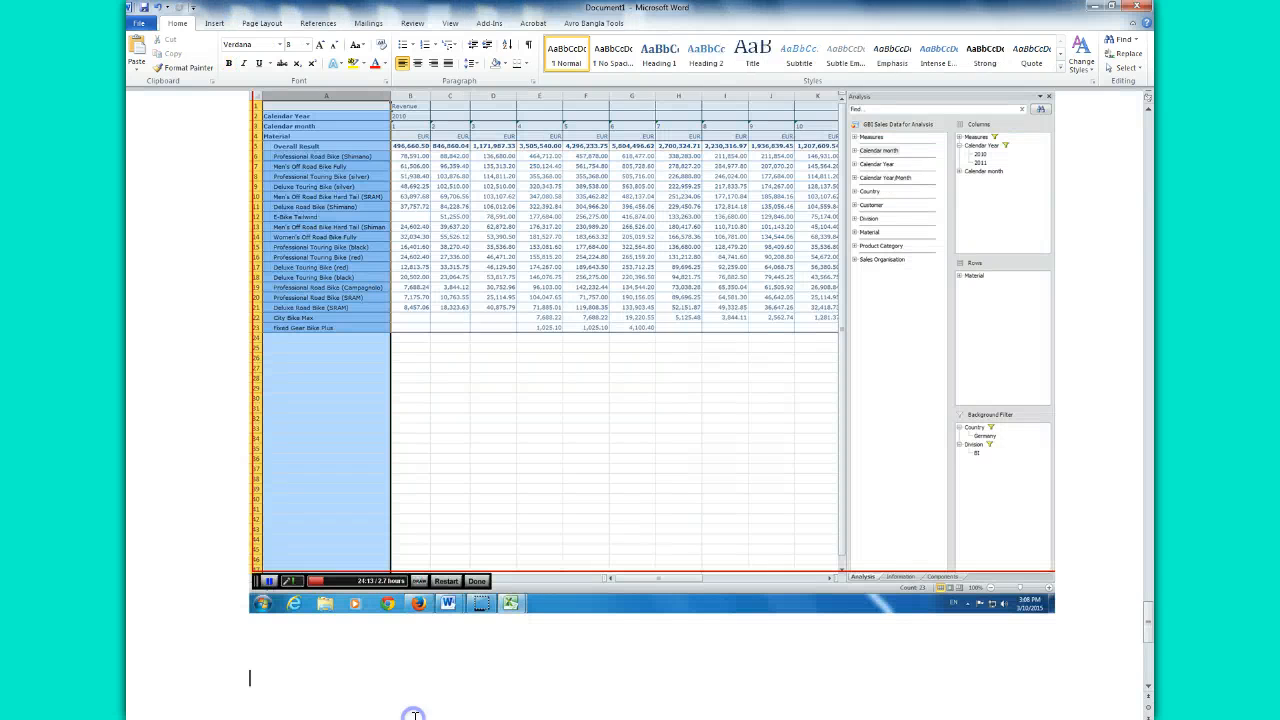
key("ctrl+v")
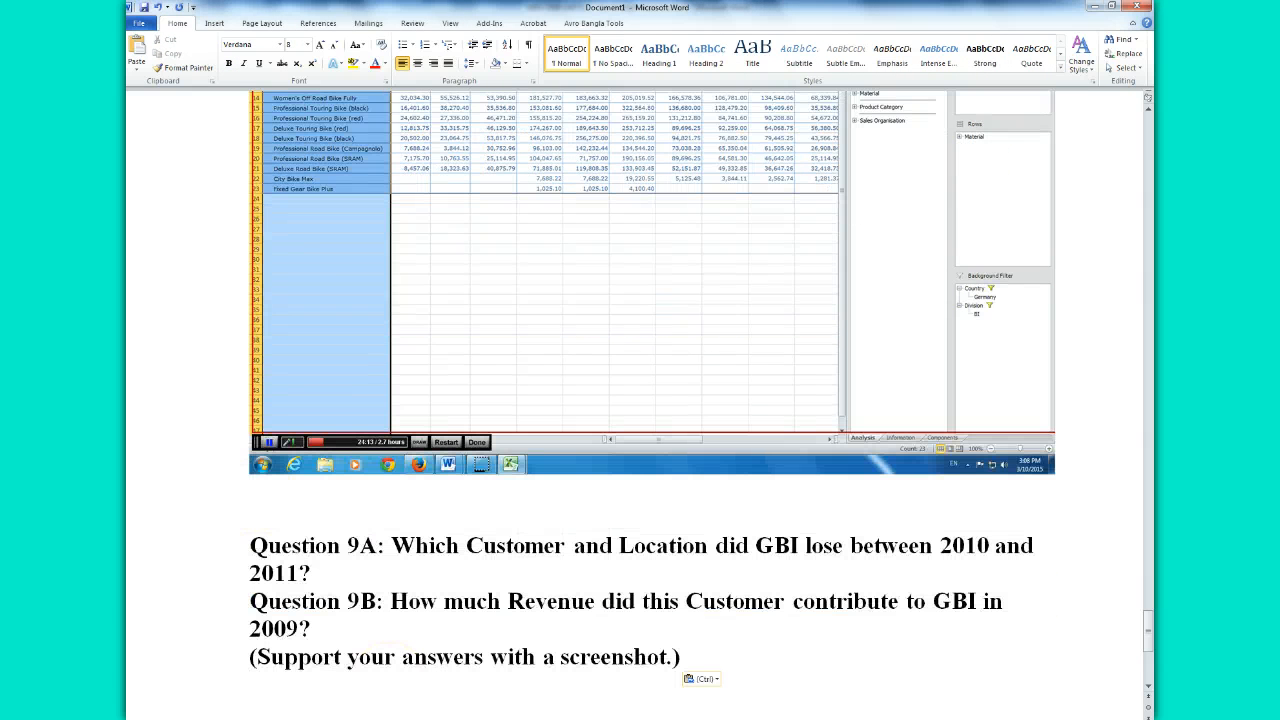
left_click(313, 690)
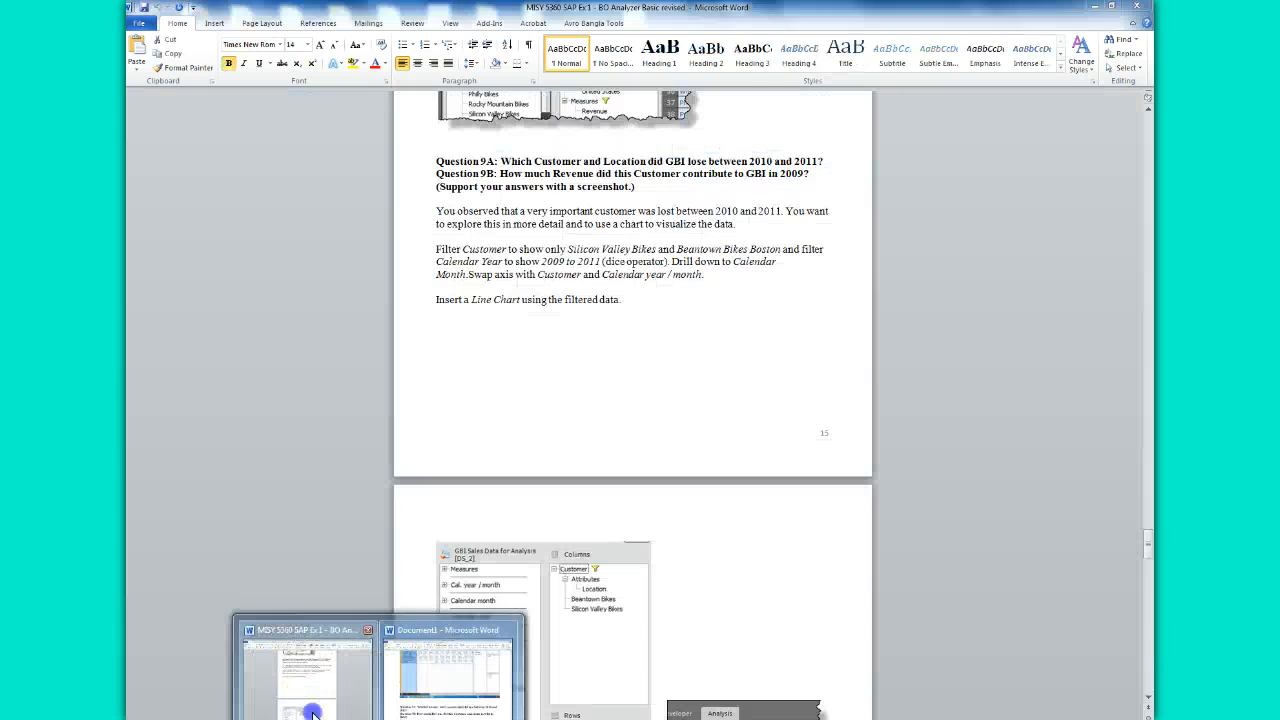
left_click(310, 708)
left_click_drag(1150, 558, 1146, 482)
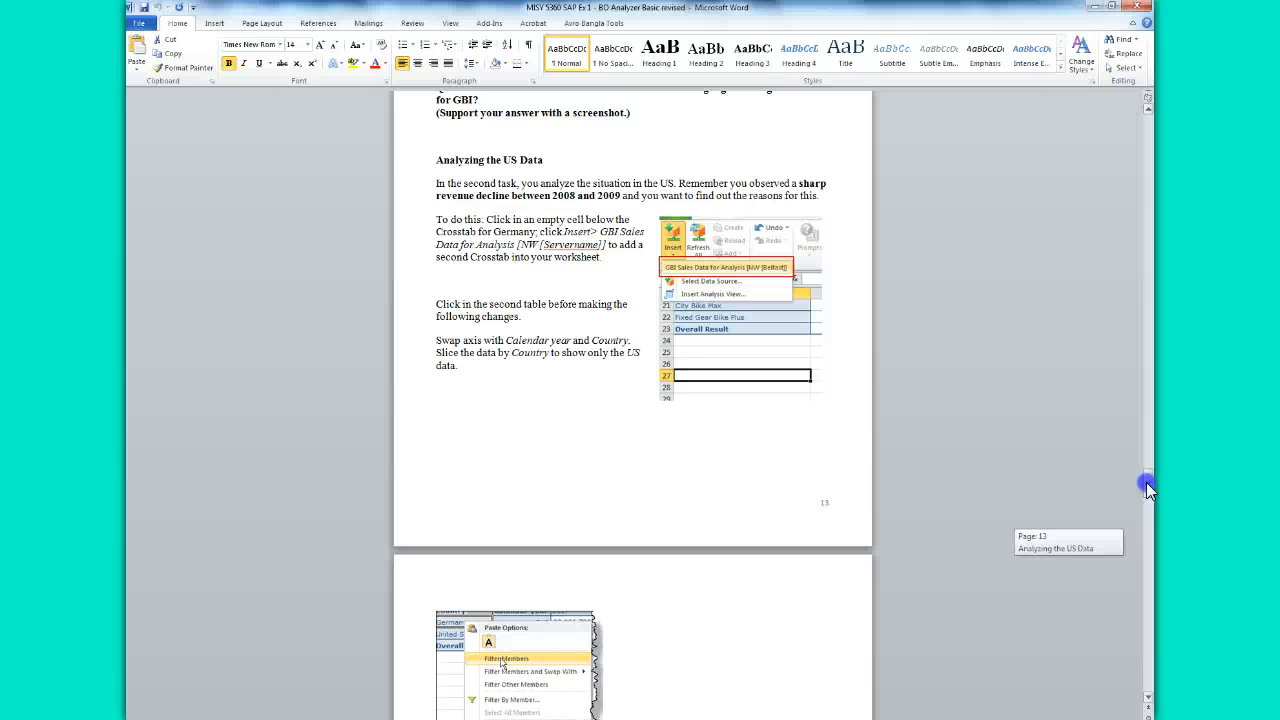
- Insert a GBI Sales Data for Analysis crosstab at cell A26 of Book2
mouse_move(1147, 488)
left_mouse_down()
mouse_move(1147, 499)
mouse_move(1147, 486)
left_mouse_up()
left_click(505, 705)
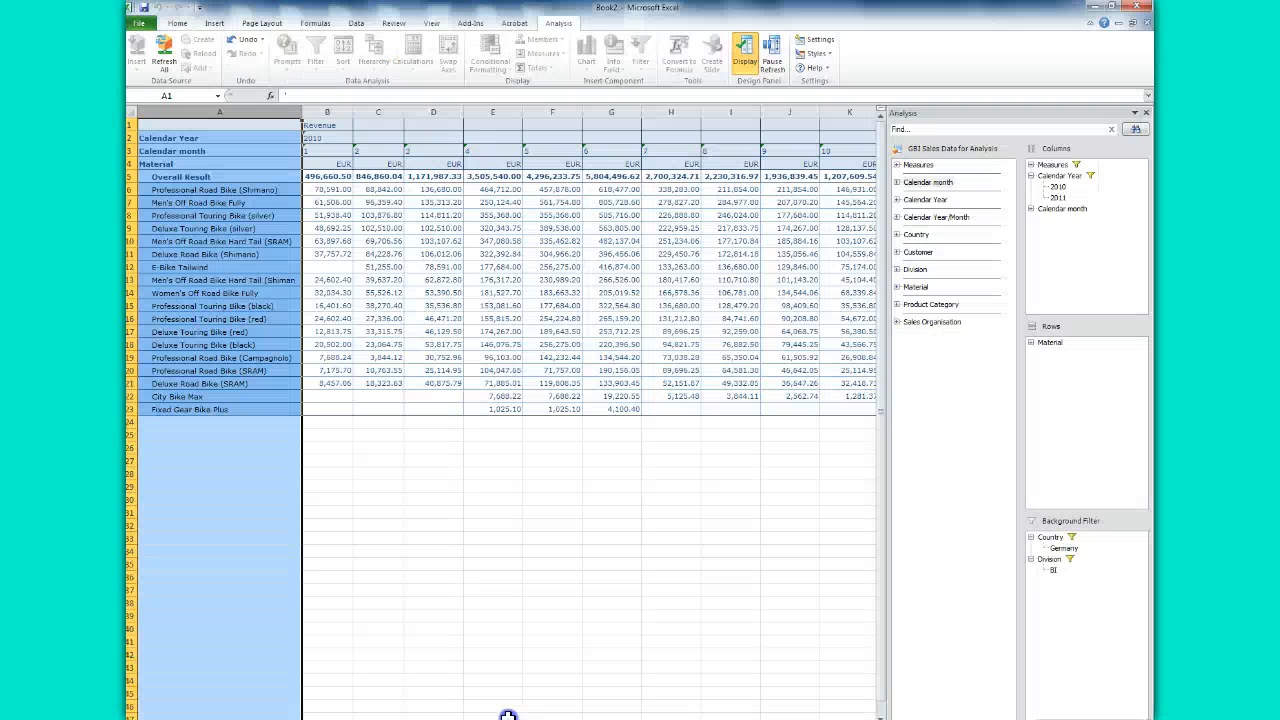
left_click(337, 483)
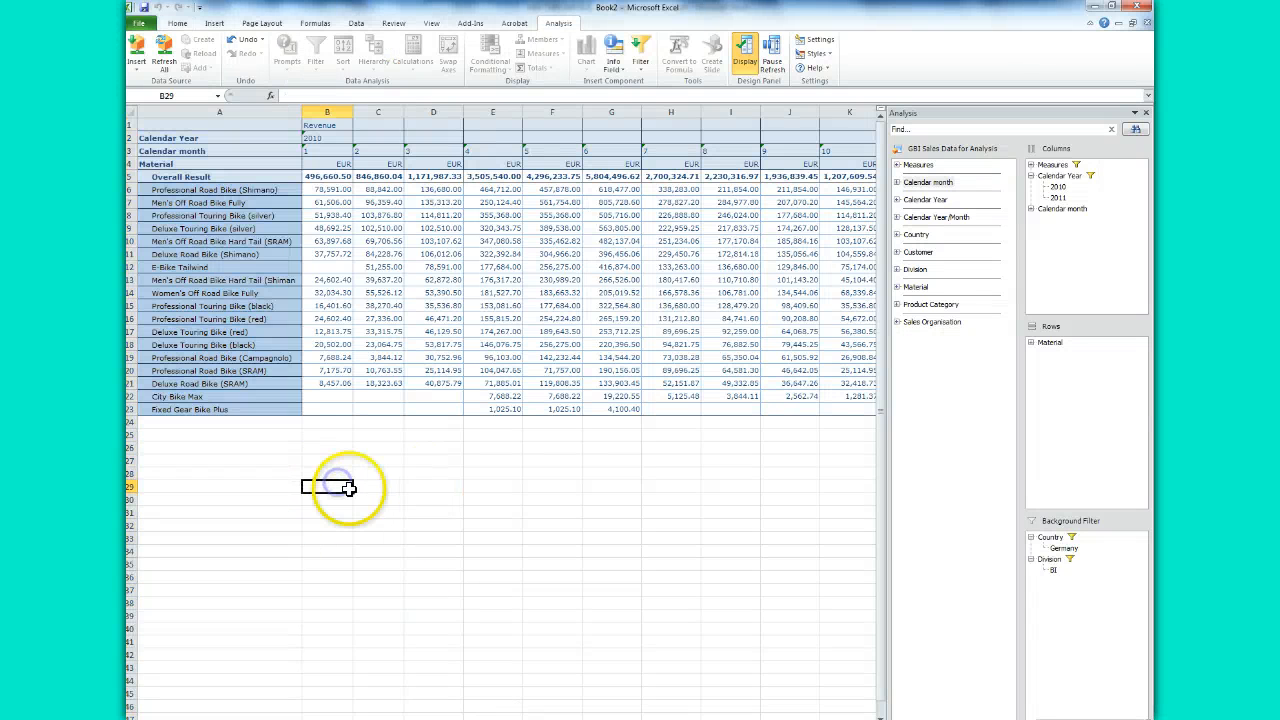
left_click(160, 448)
left_click(133, 54)
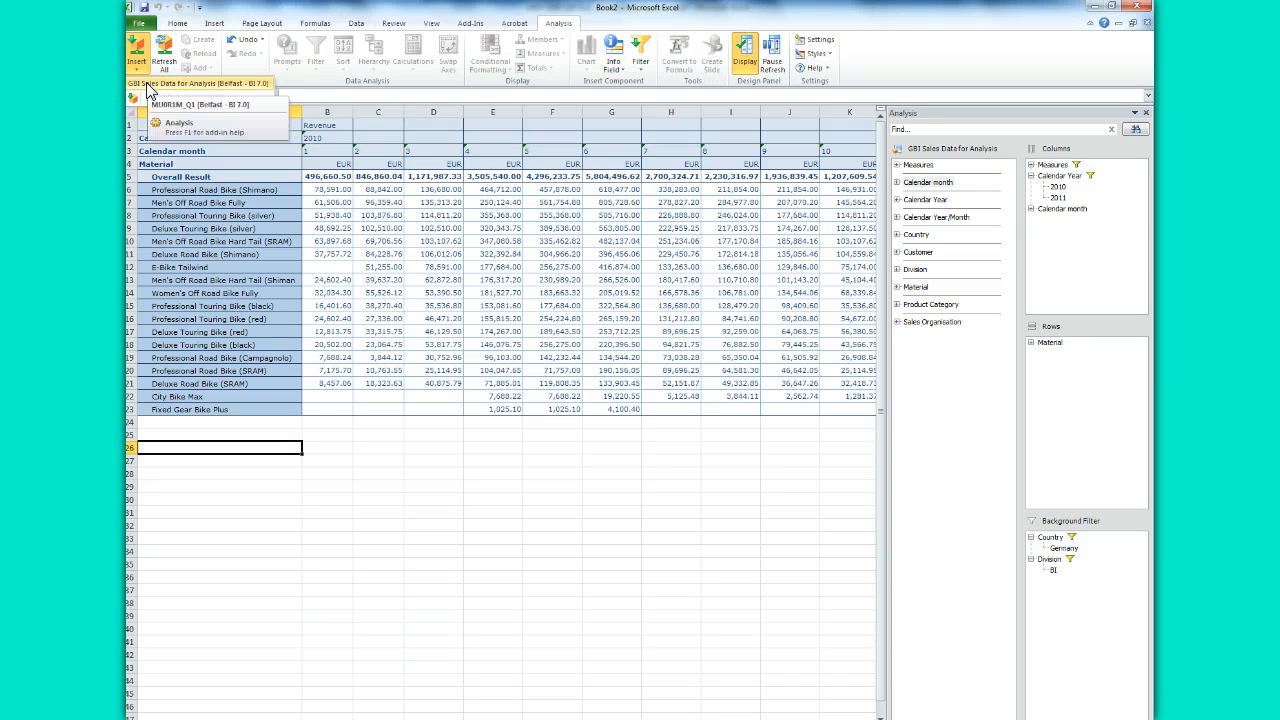
left_click(148, 85)
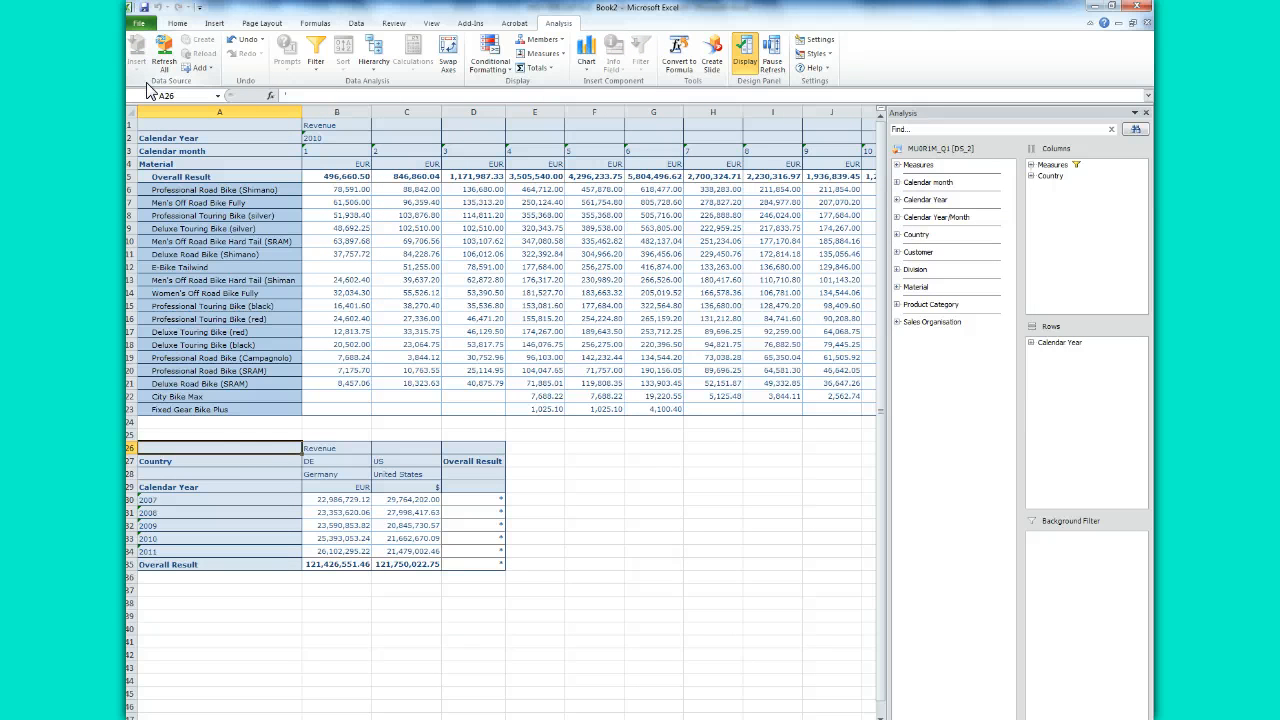
mouse_move(362, 714)
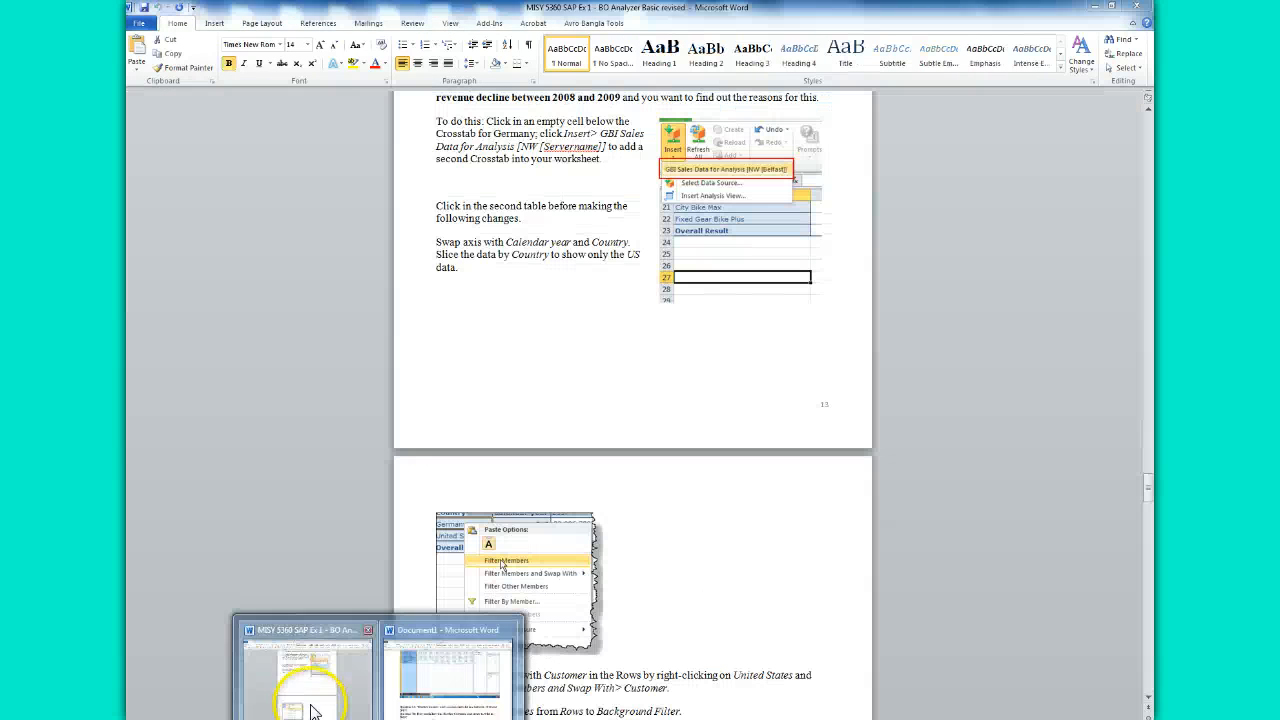
left_click(310, 710)
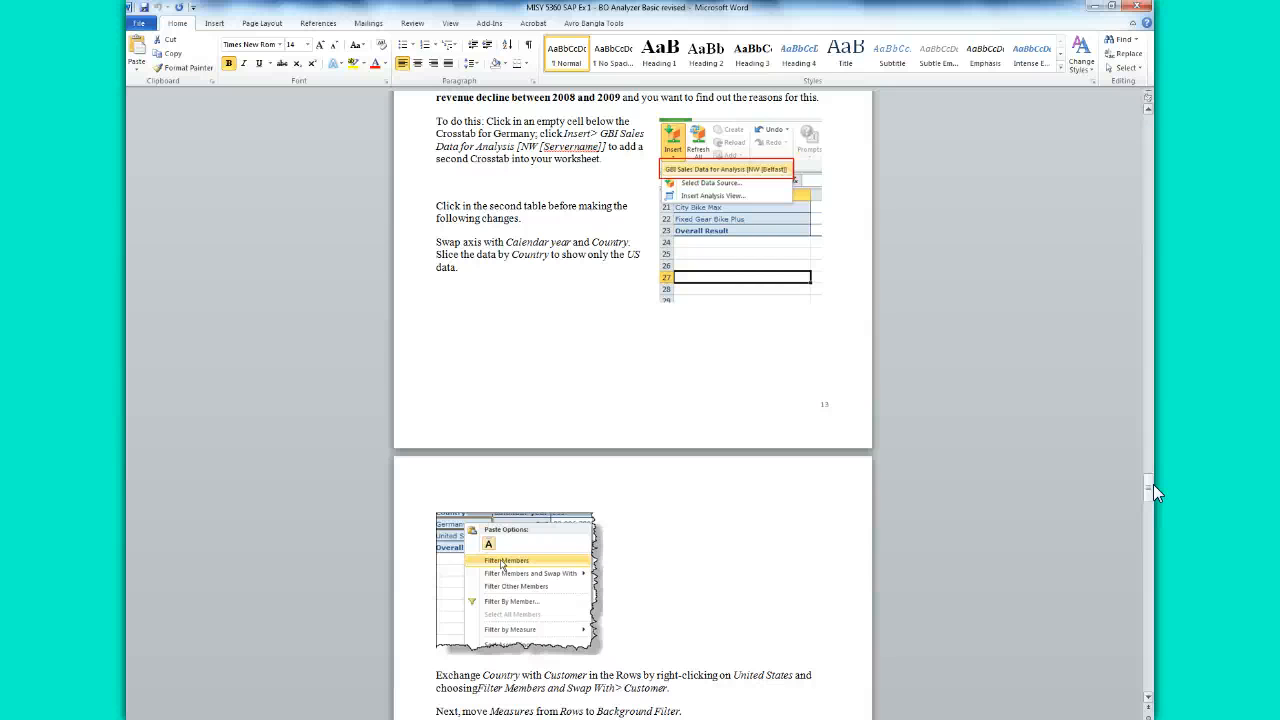
- Move Country from Columns to Rows in the second crosstab, leaving calendar years across
left_click_drag(1152, 486, 1152, 487)
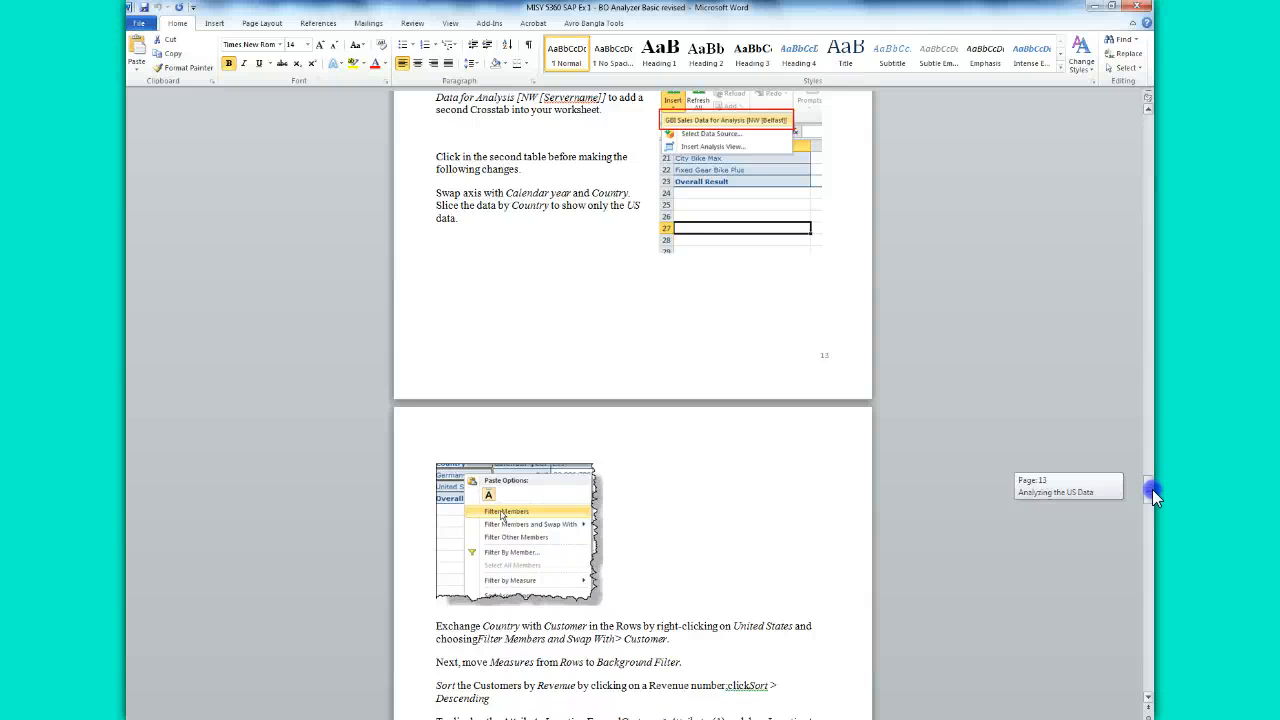
left_click_drag(1152, 489, 1152, 489)
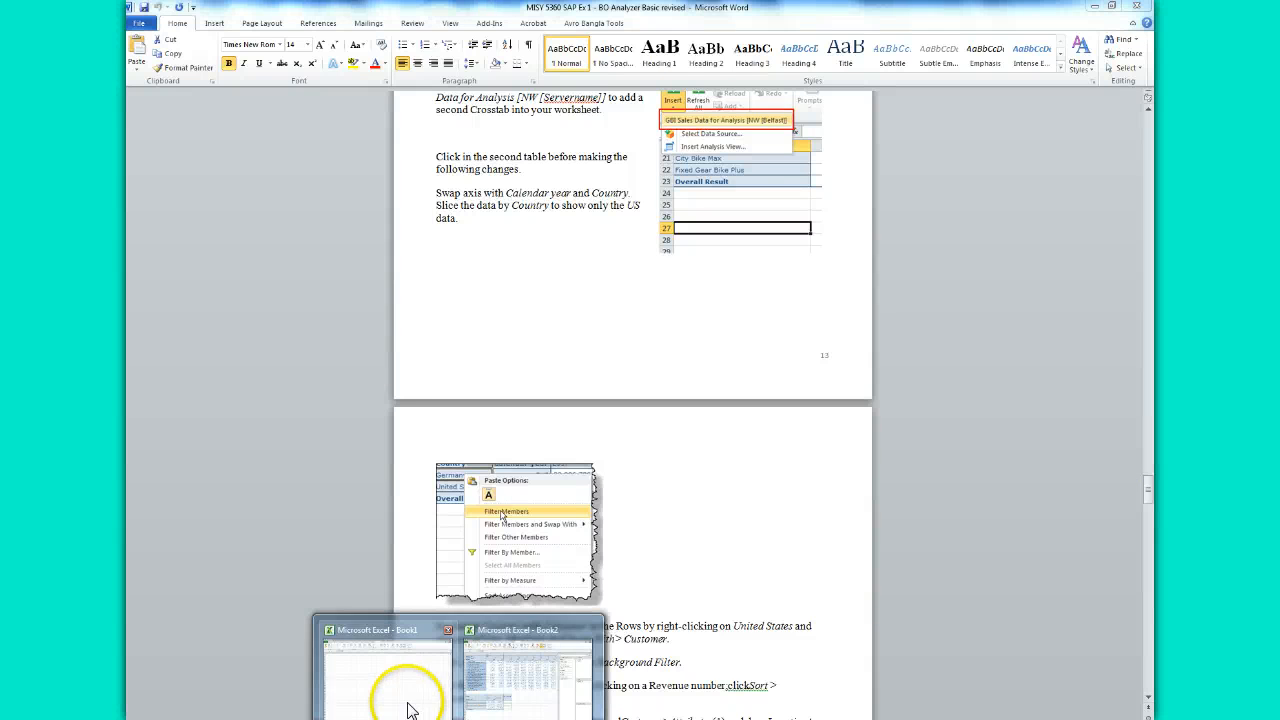
left_click(414, 634)
left_click(227, 502)
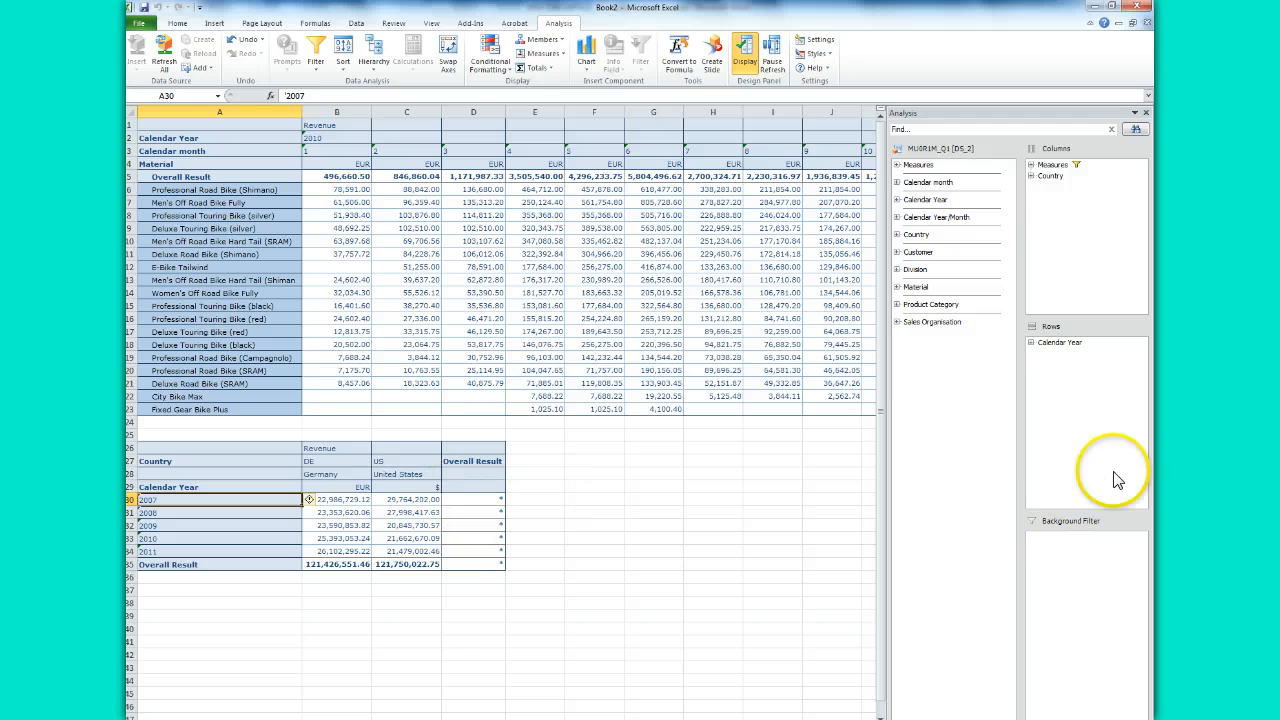
left_click_drag(1050, 176, 1058, 355)
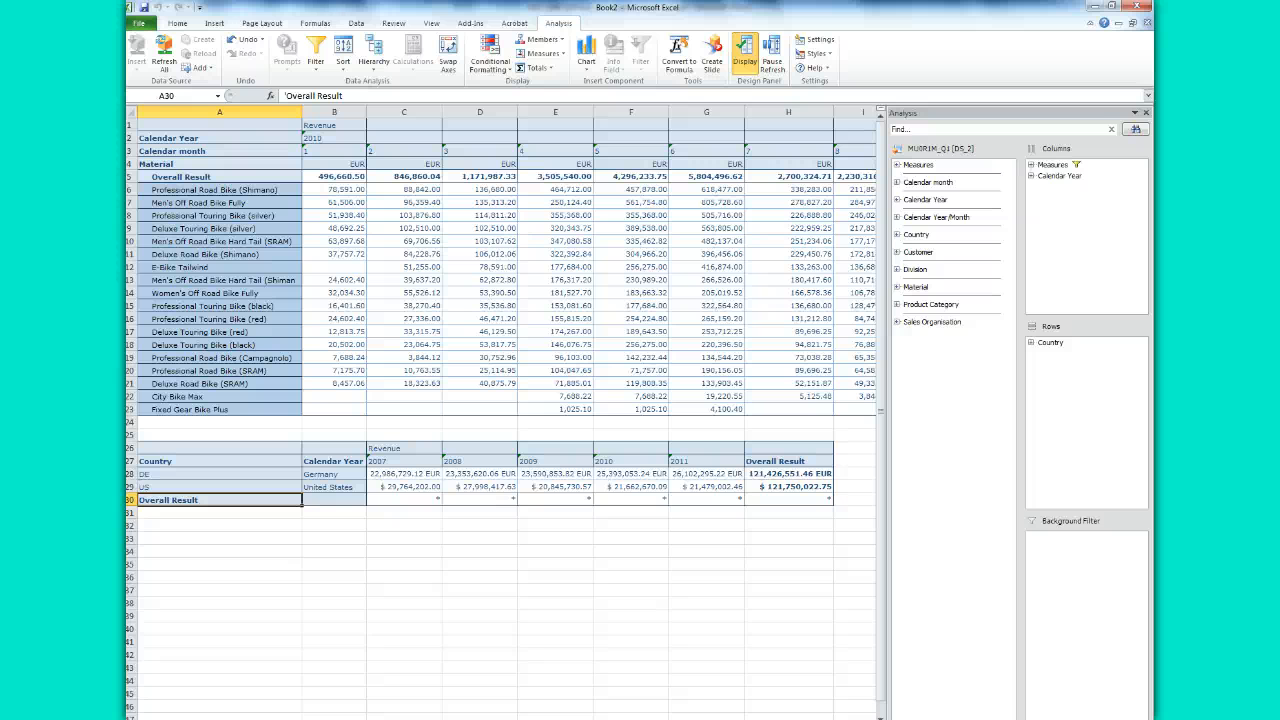
mouse_move(378, 719)
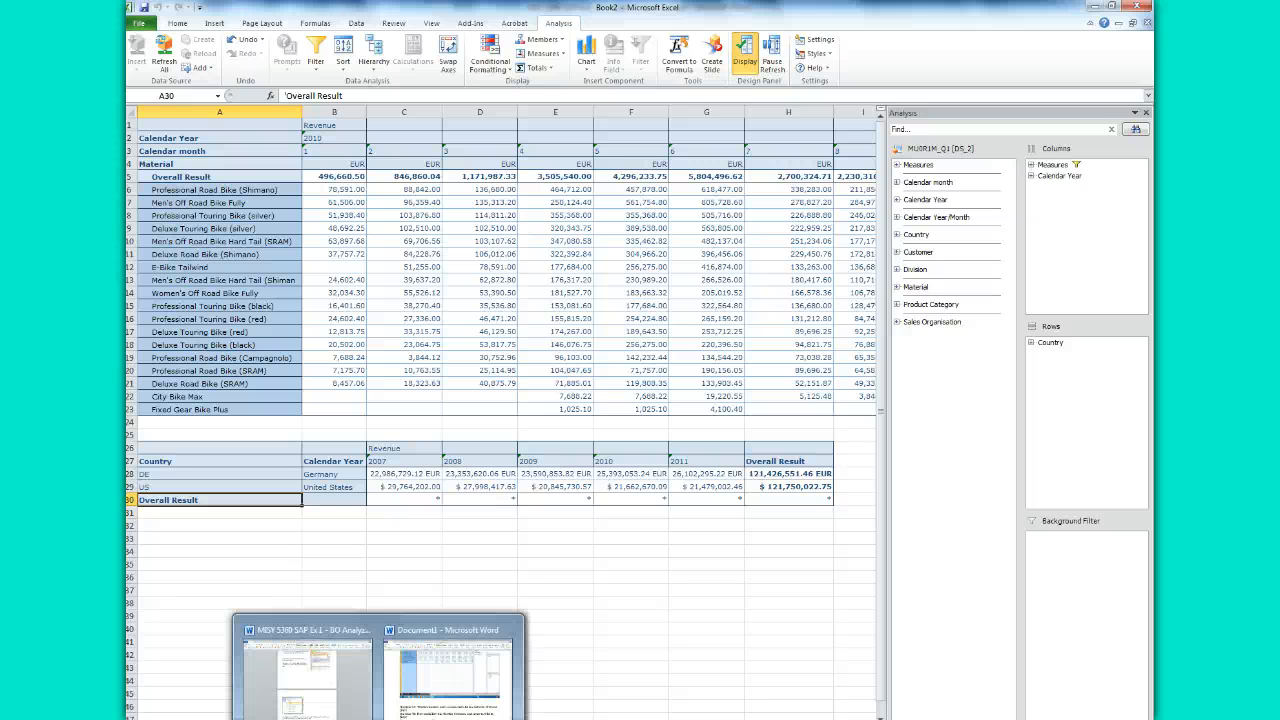
left_click(316, 695)
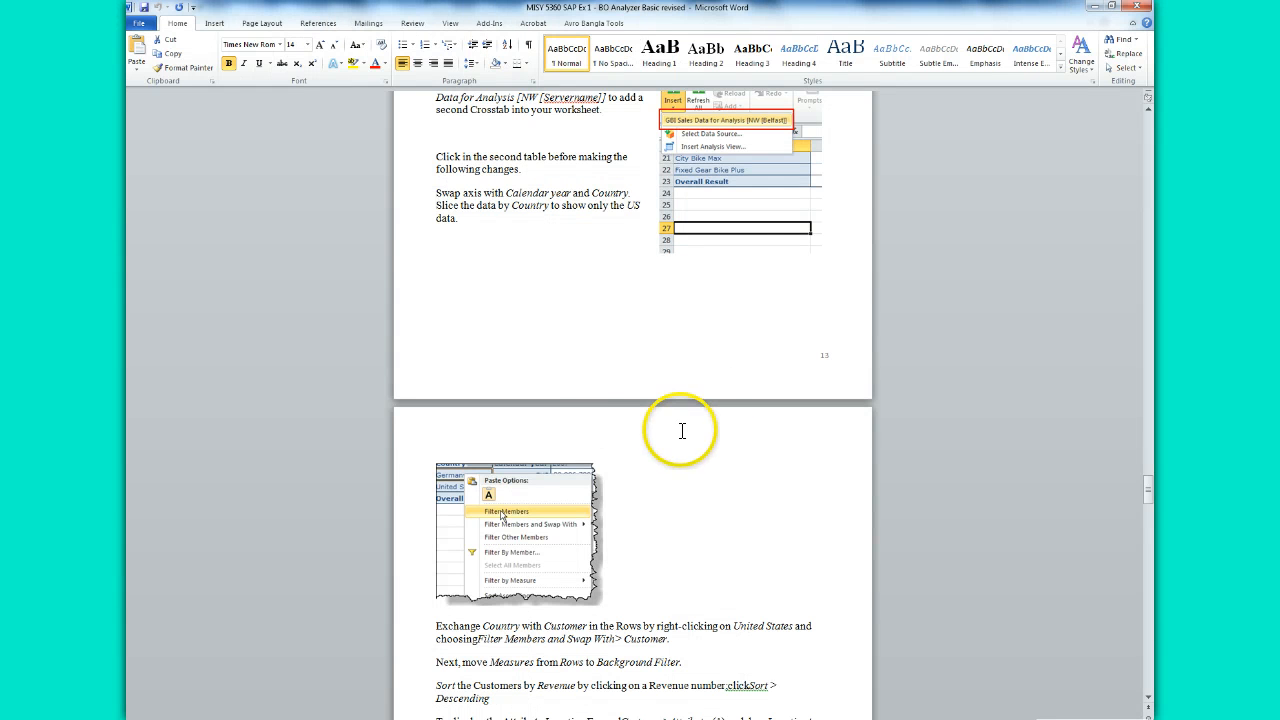
left_click_drag(1149, 484, 1150, 491)
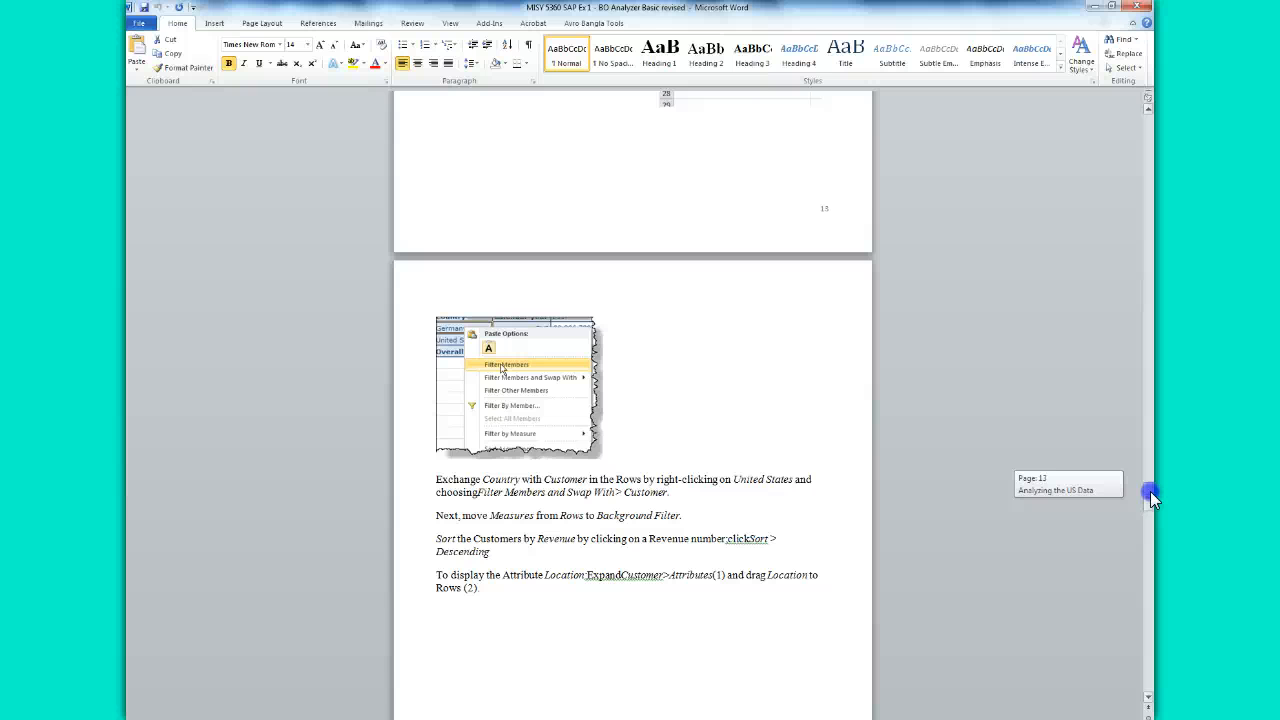
left_click_drag(1150, 493, 1150, 494)
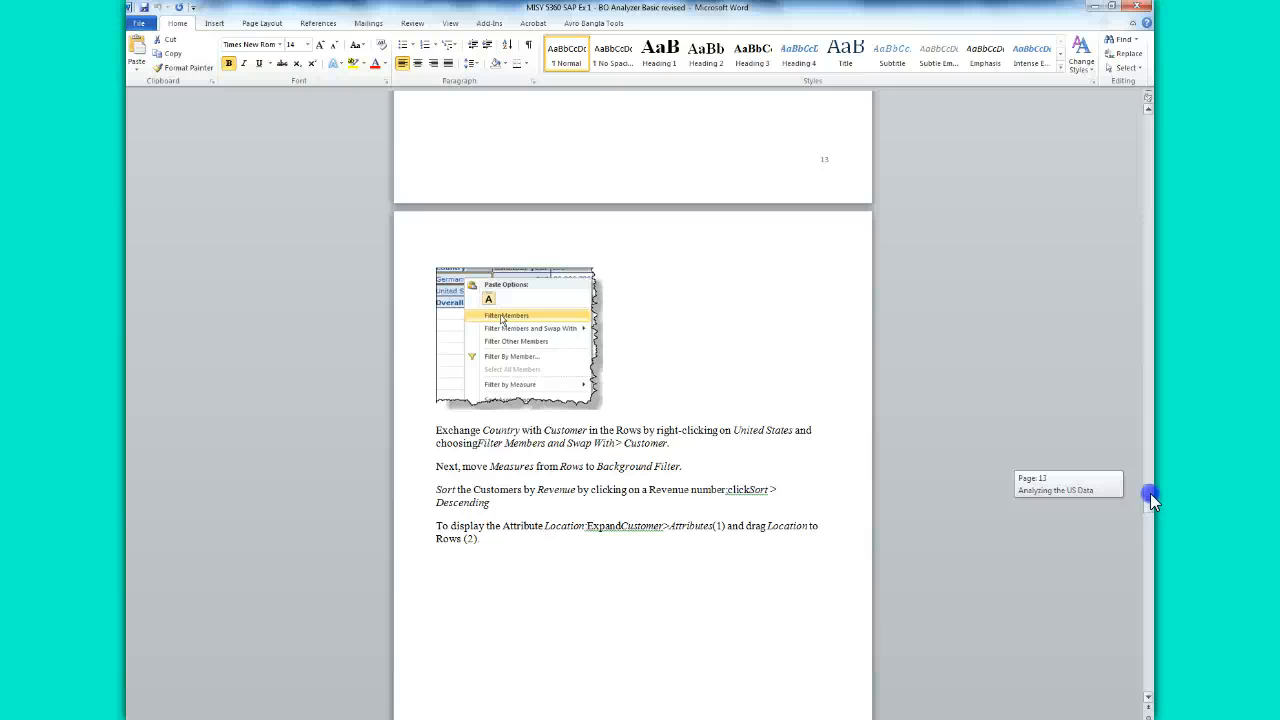
left_click_drag(1150, 493, 1150, 493)
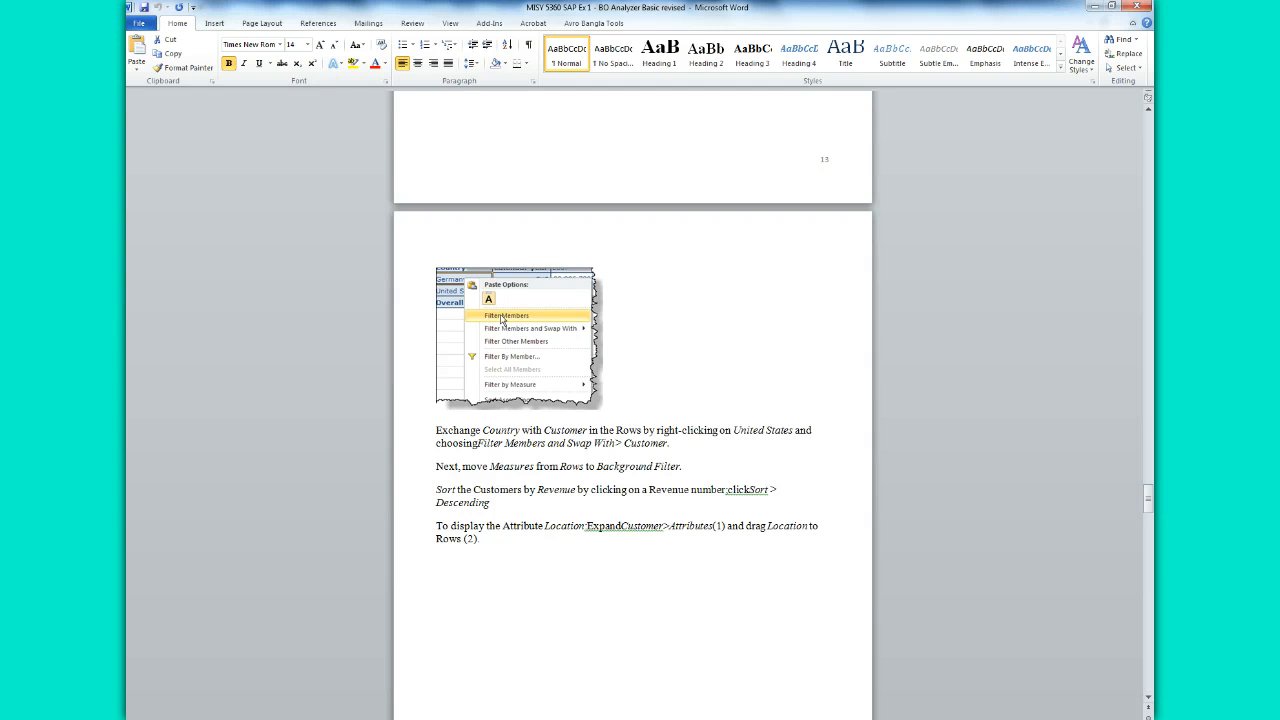
key("alt+Tab")
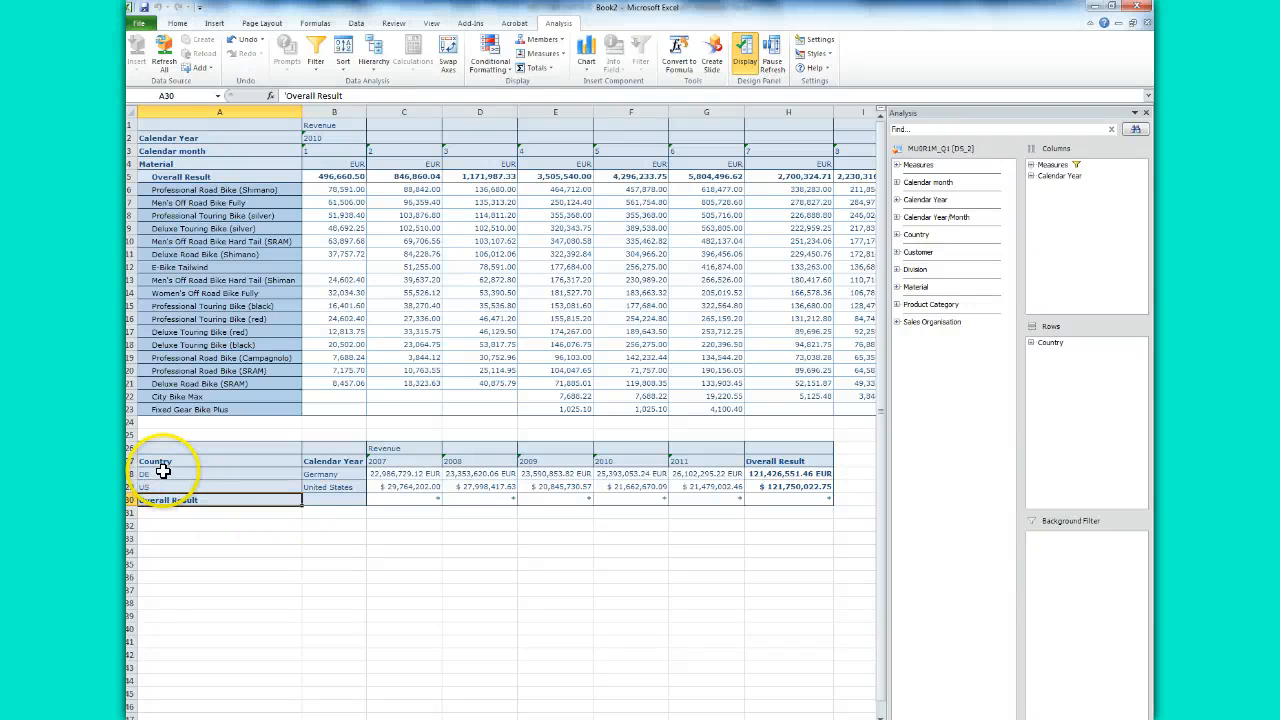
- Filter the second crosstab to the US and swap Country with Customer
right_click(163, 487)
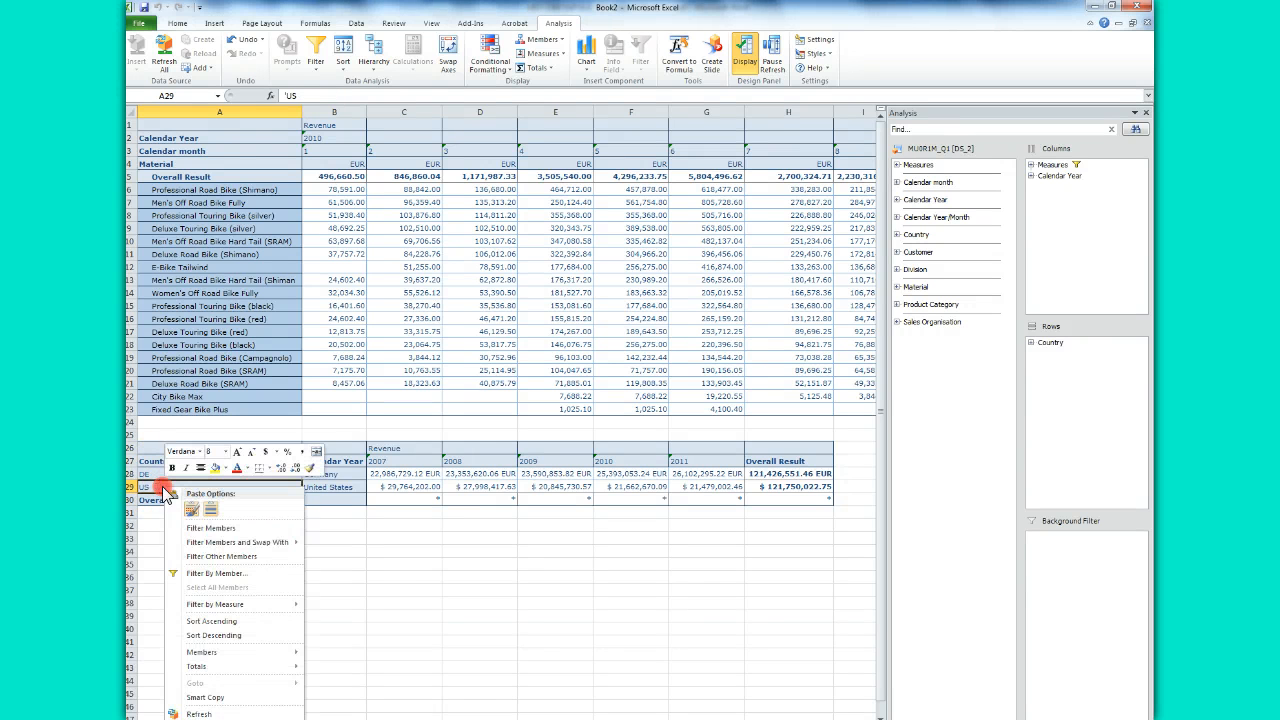
mouse_move(212, 545)
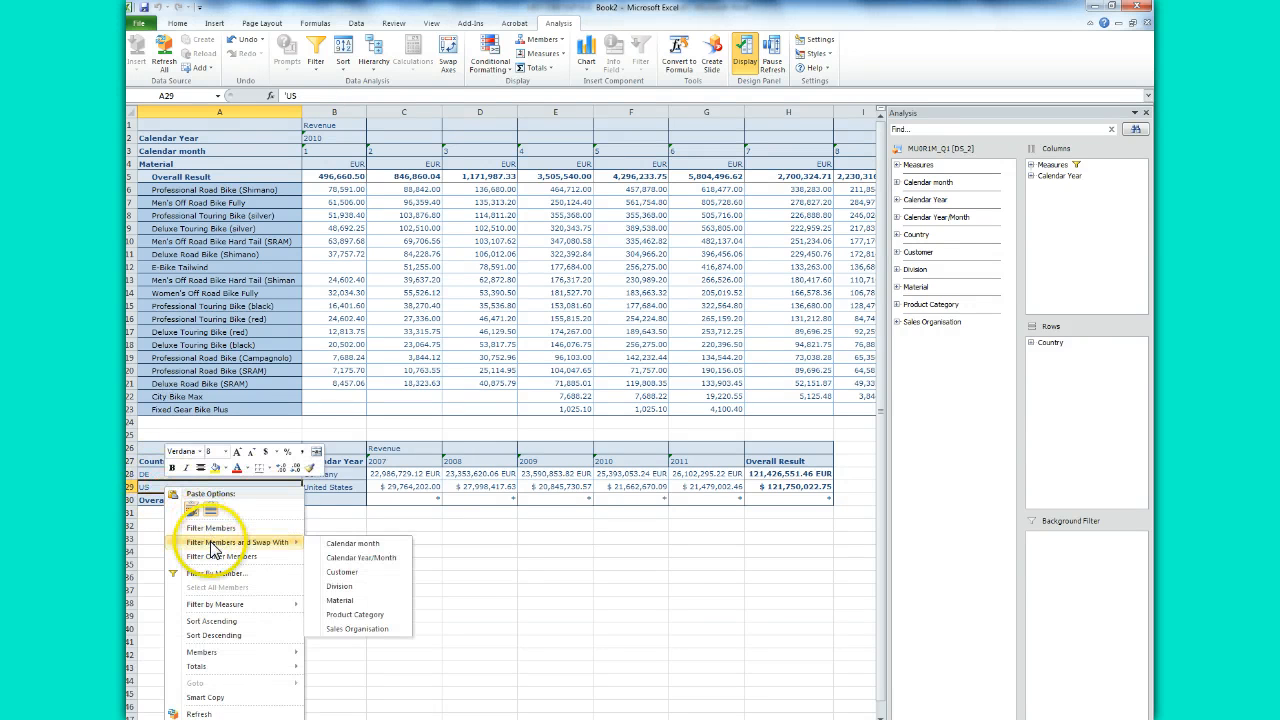
left_click(343, 572)
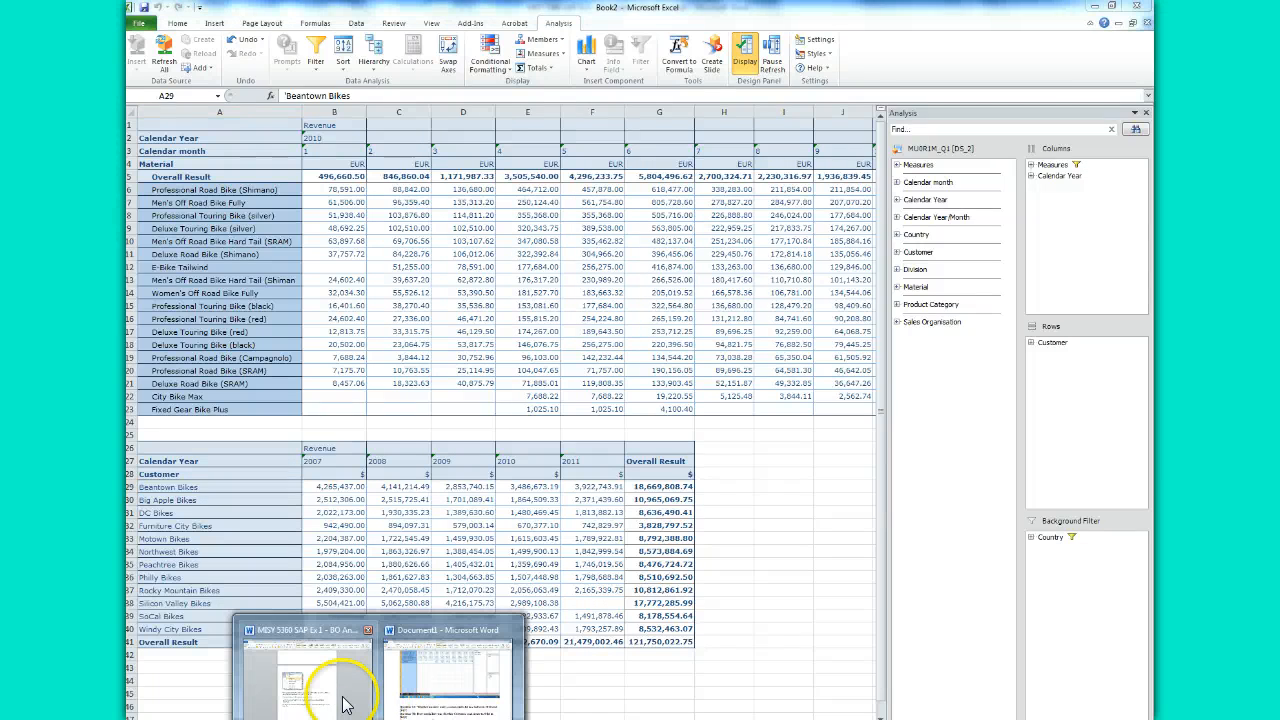
- Check Motown Bikes' 2009 revenue and Big Apple Bikes' overall revenue in the crosstab
left_click(343, 703)
left_click(685, 628)
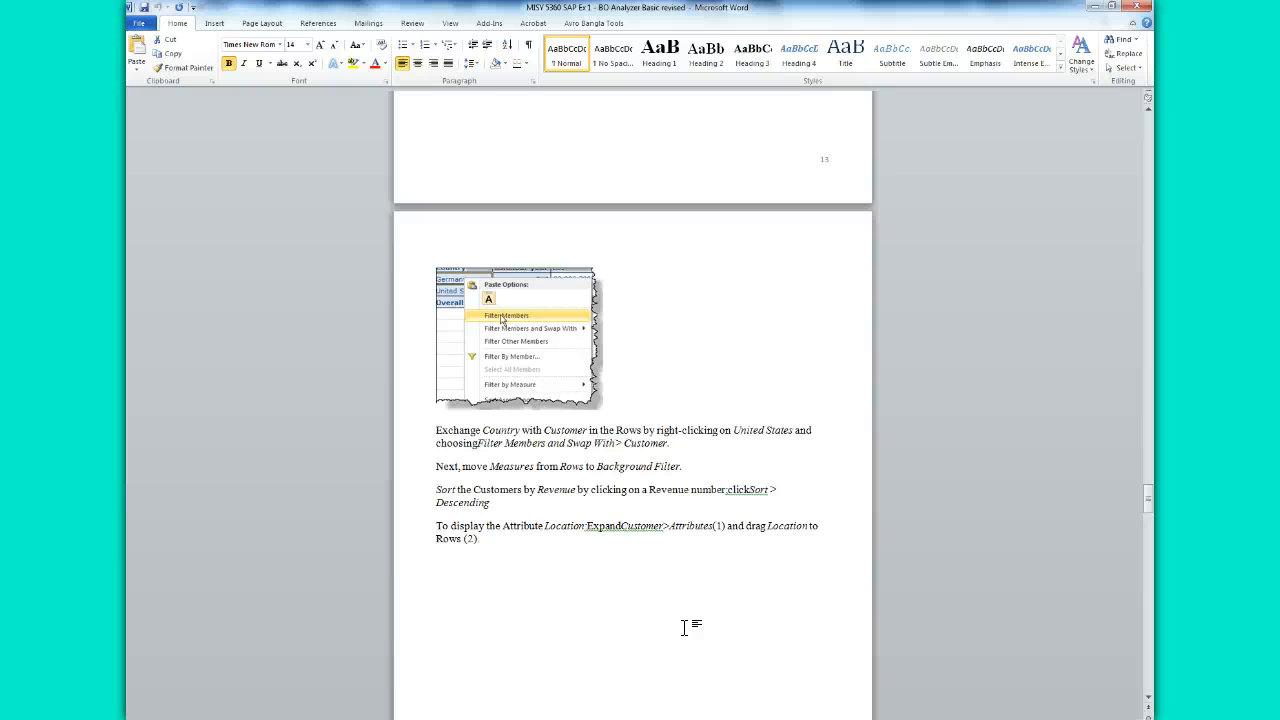
left_click(566, 688)
left_click(532, 710)
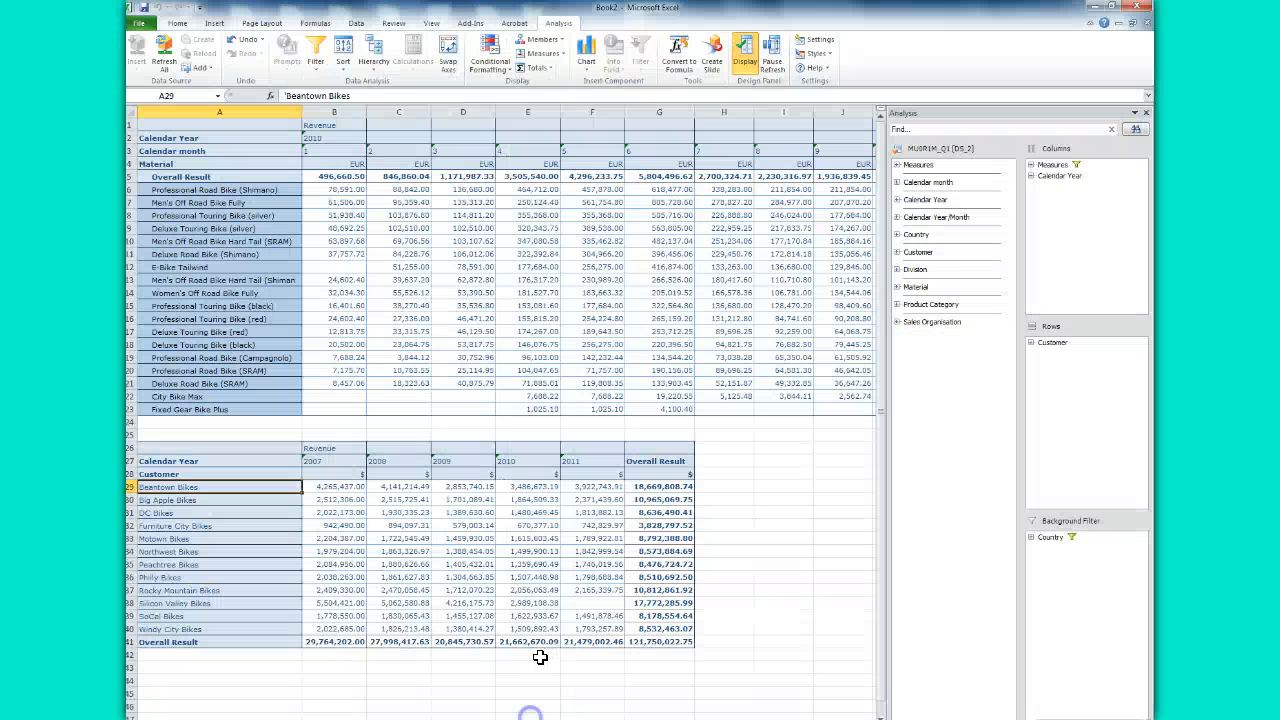
left_click(462, 538)
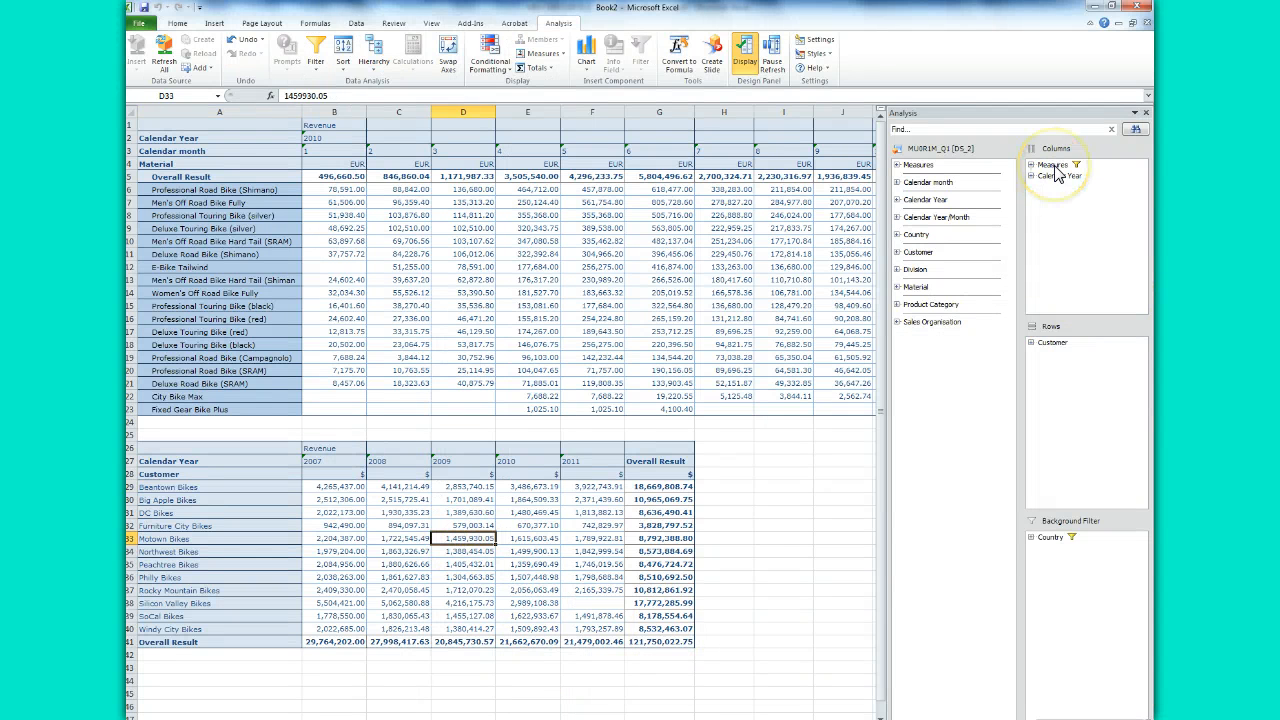
left_click(648, 498)
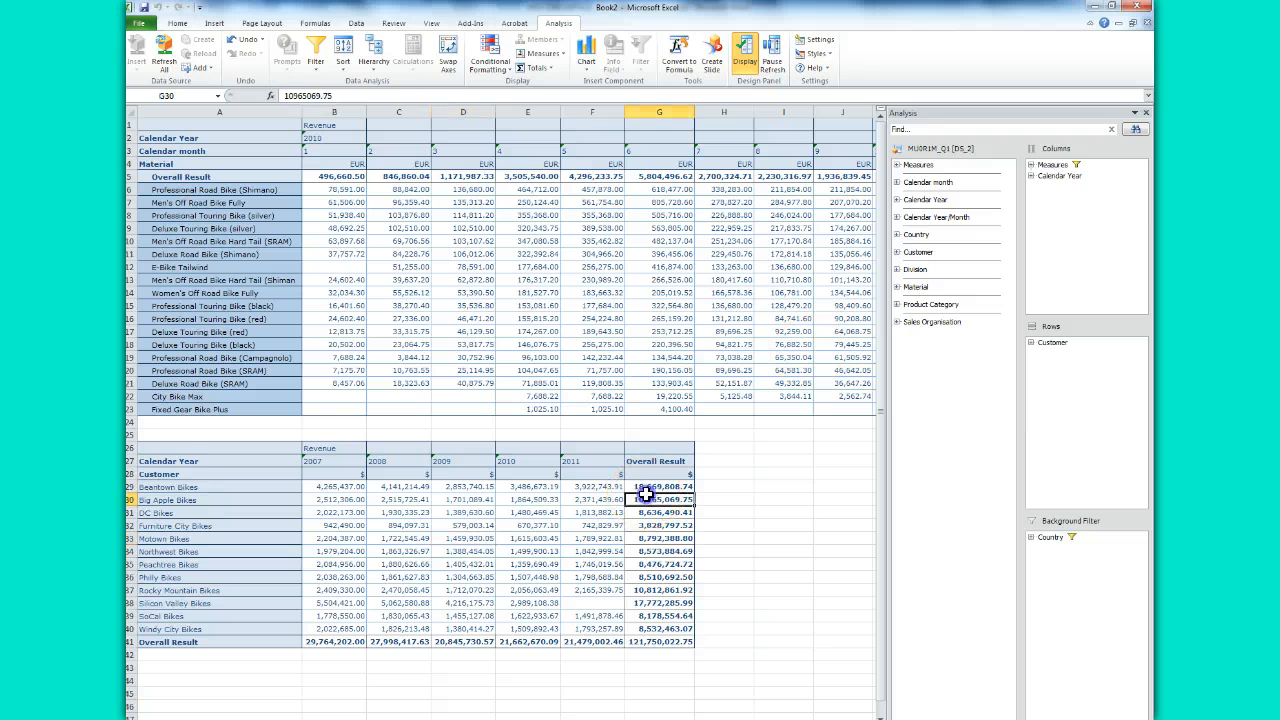
left_click(184, 462)
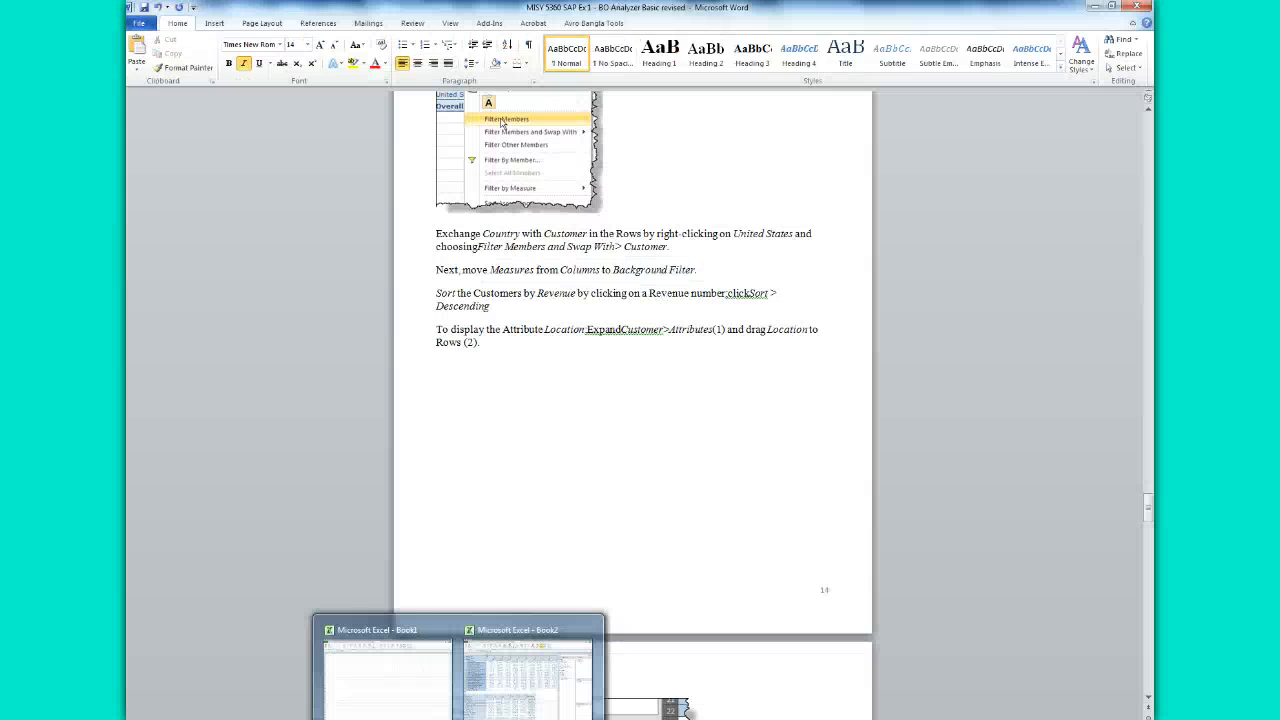
left_click(509, 700)
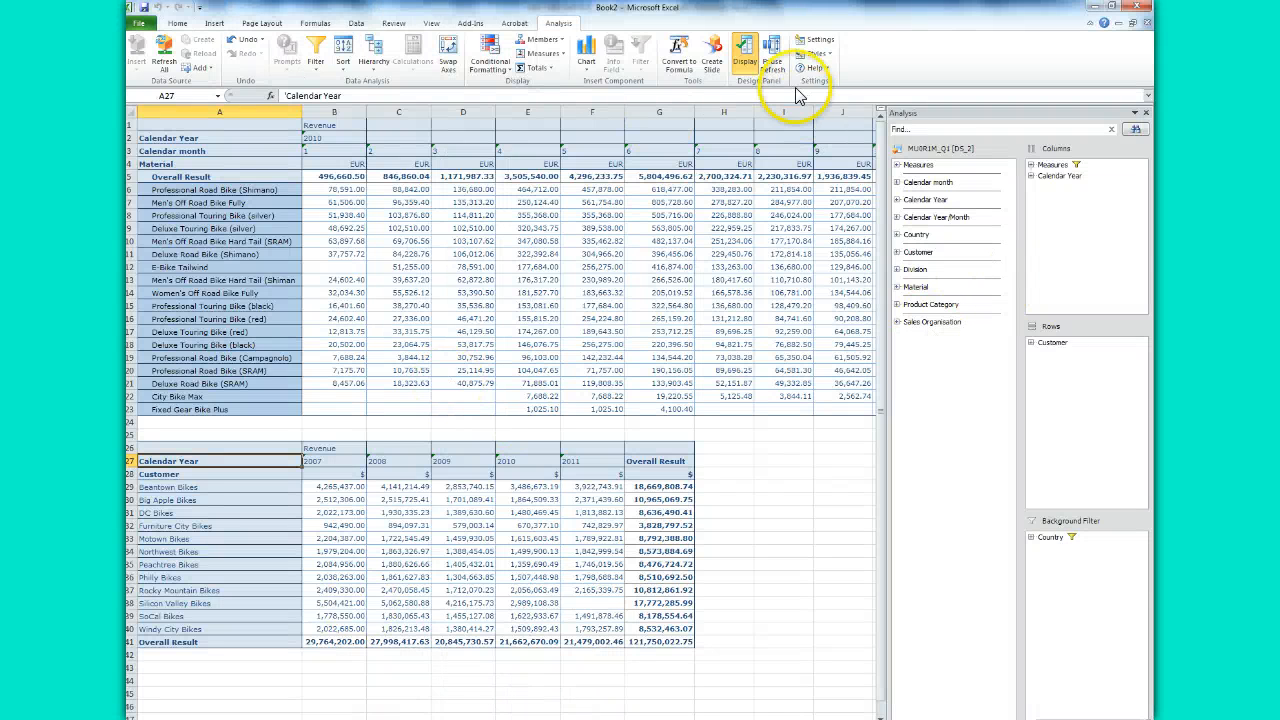
- Move Measures from Columns into the Background Filter beside Country
left_click(1052, 165)
left_click_drag(1058, 170, 1076, 560)
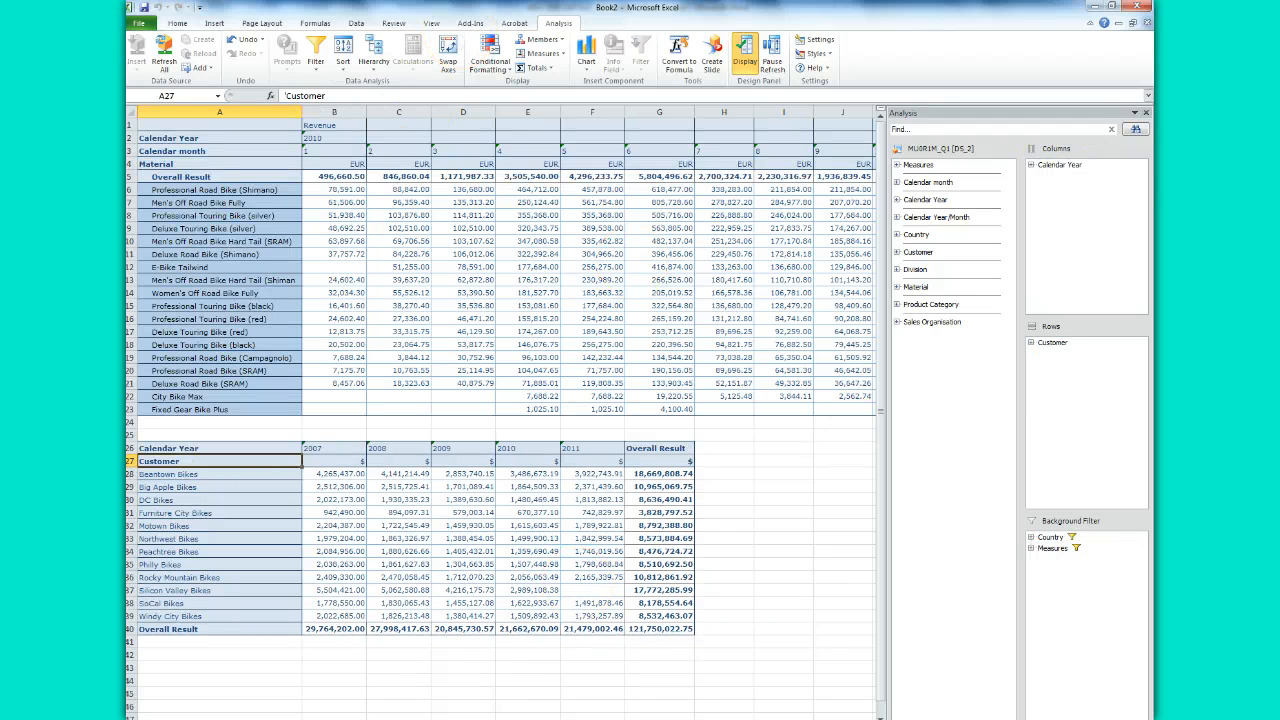
left_click(327, 712)
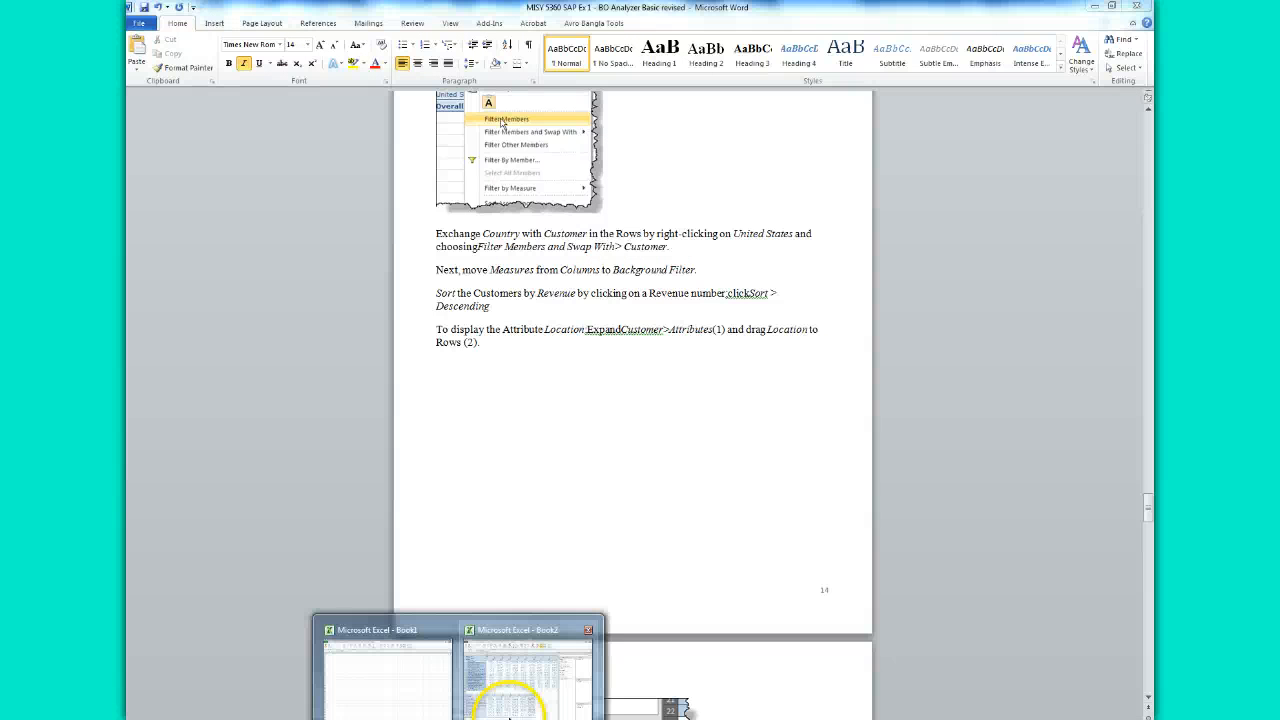
- Sort the customers by revenue in descending order
left_click(495, 660)
left_click(347, 476)
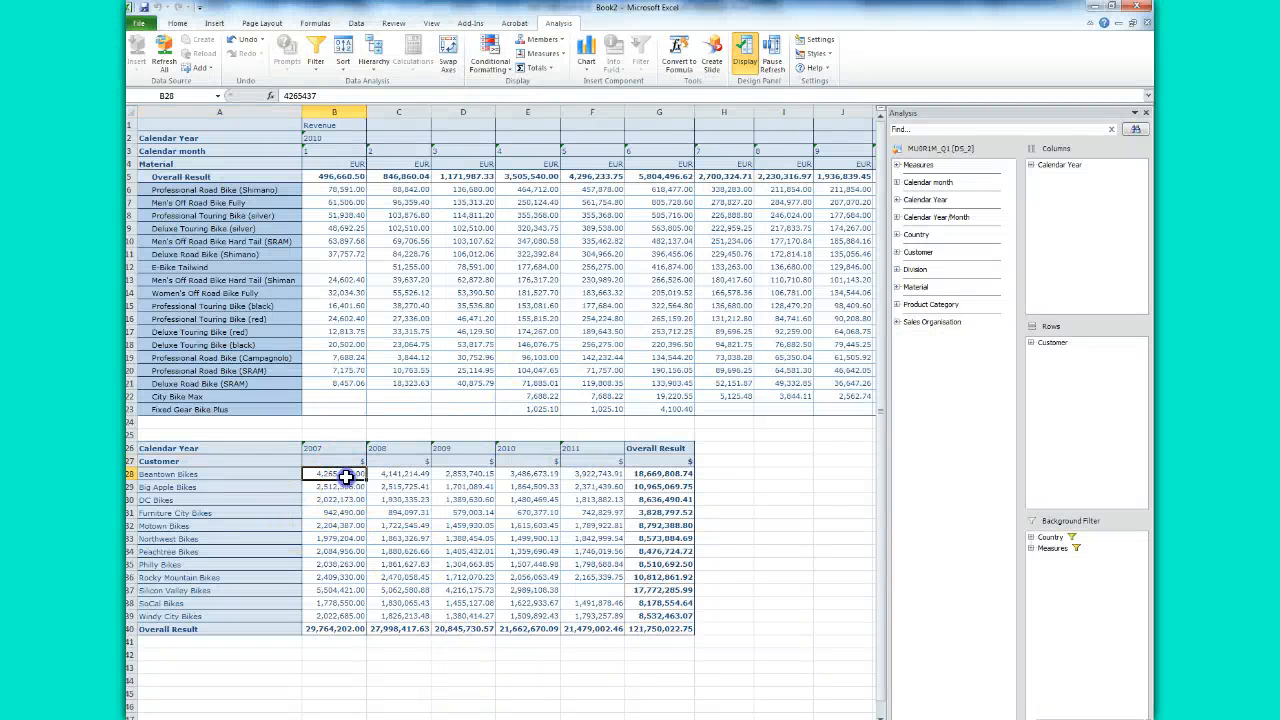
right_click(345, 476)
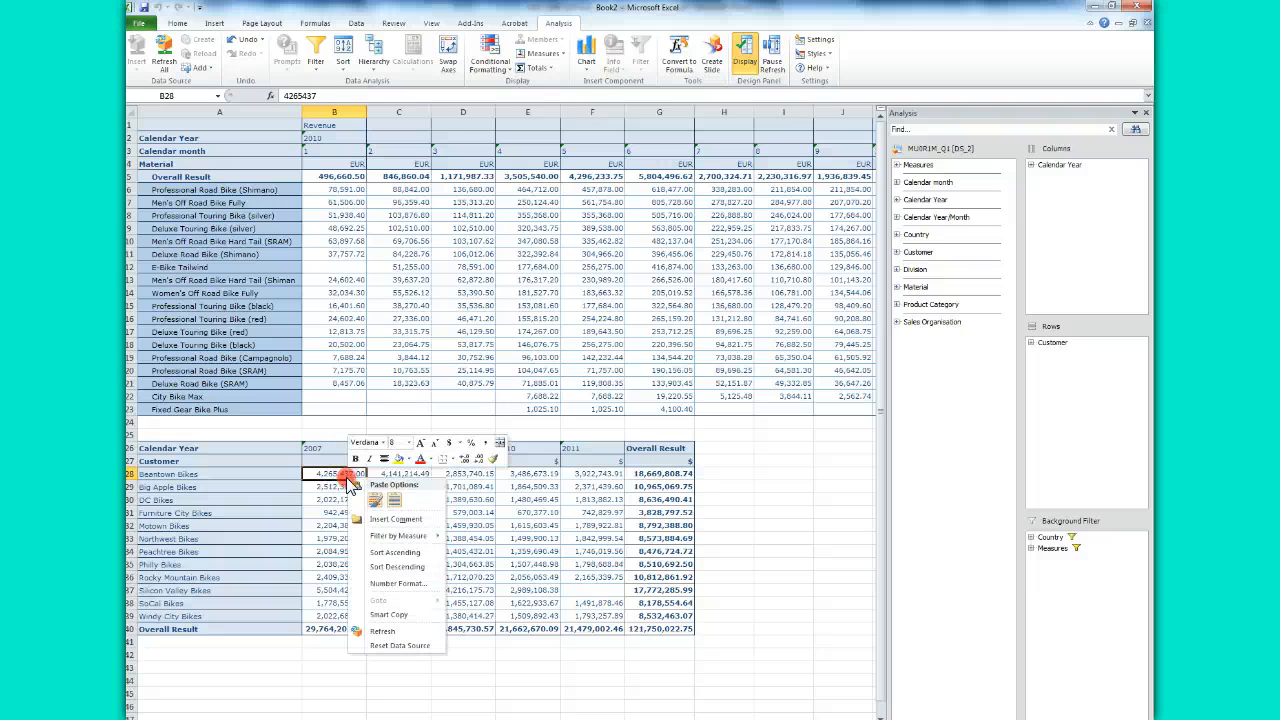
left_click(380, 567)
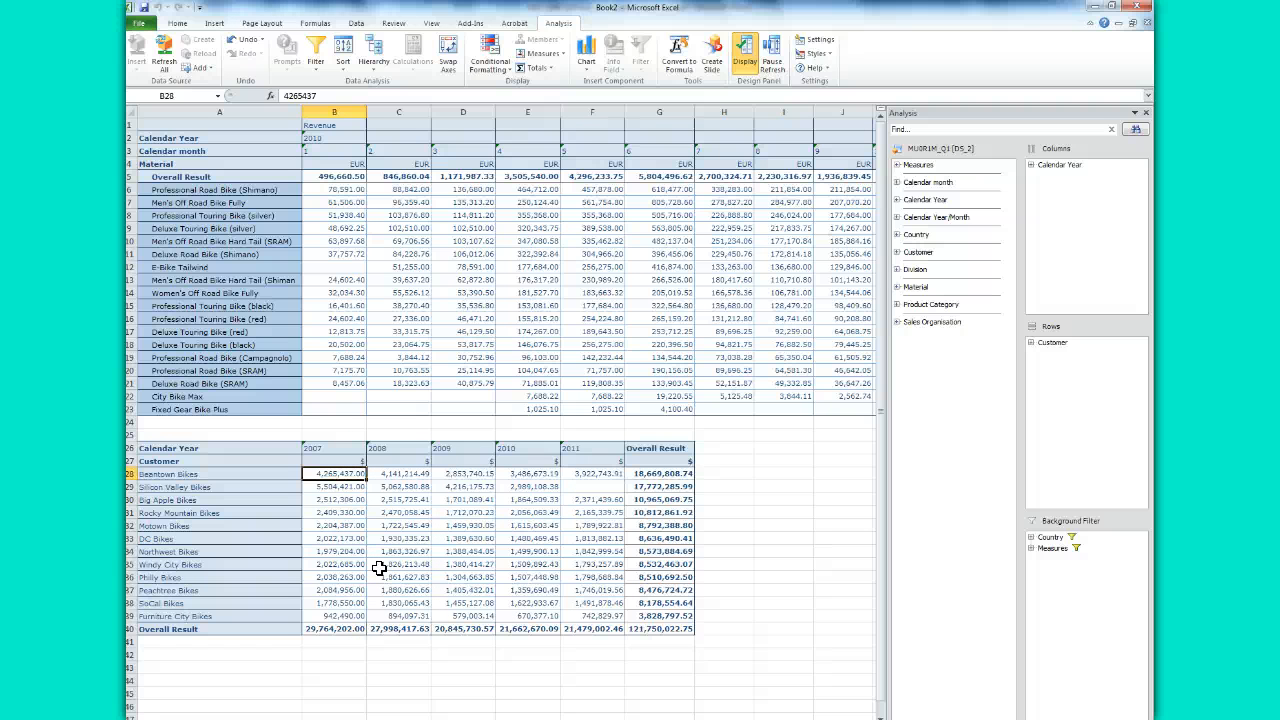
left_click(360, 718)
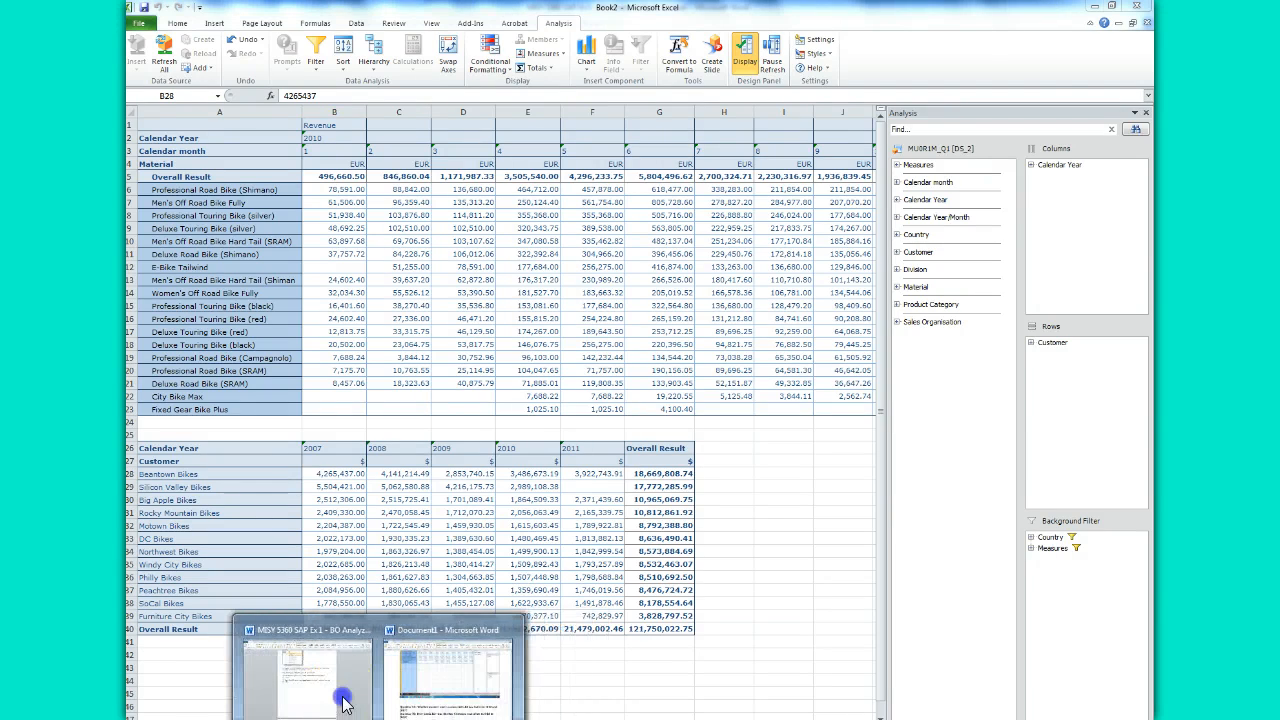
left_click(342, 692)
left_click(598, 500)
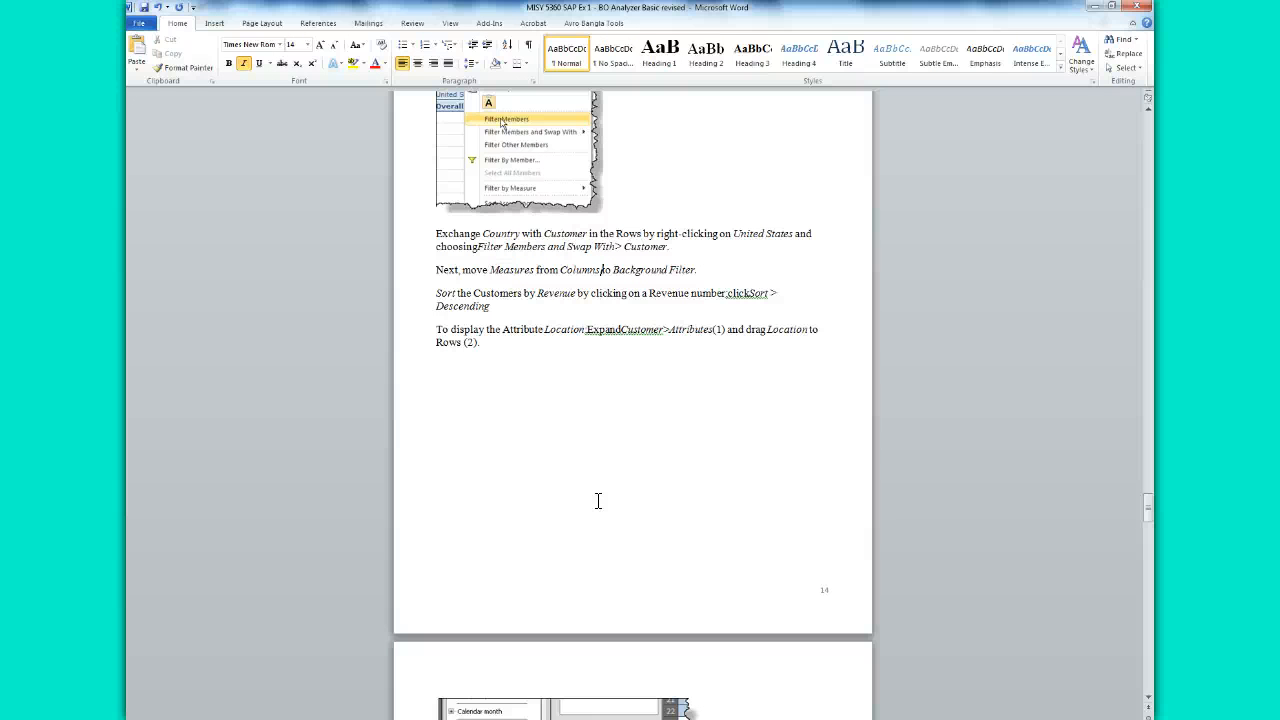
left_click(815, 512)
- Add the Customer attribute Location to the crosstab rows
left_click(530, 700)
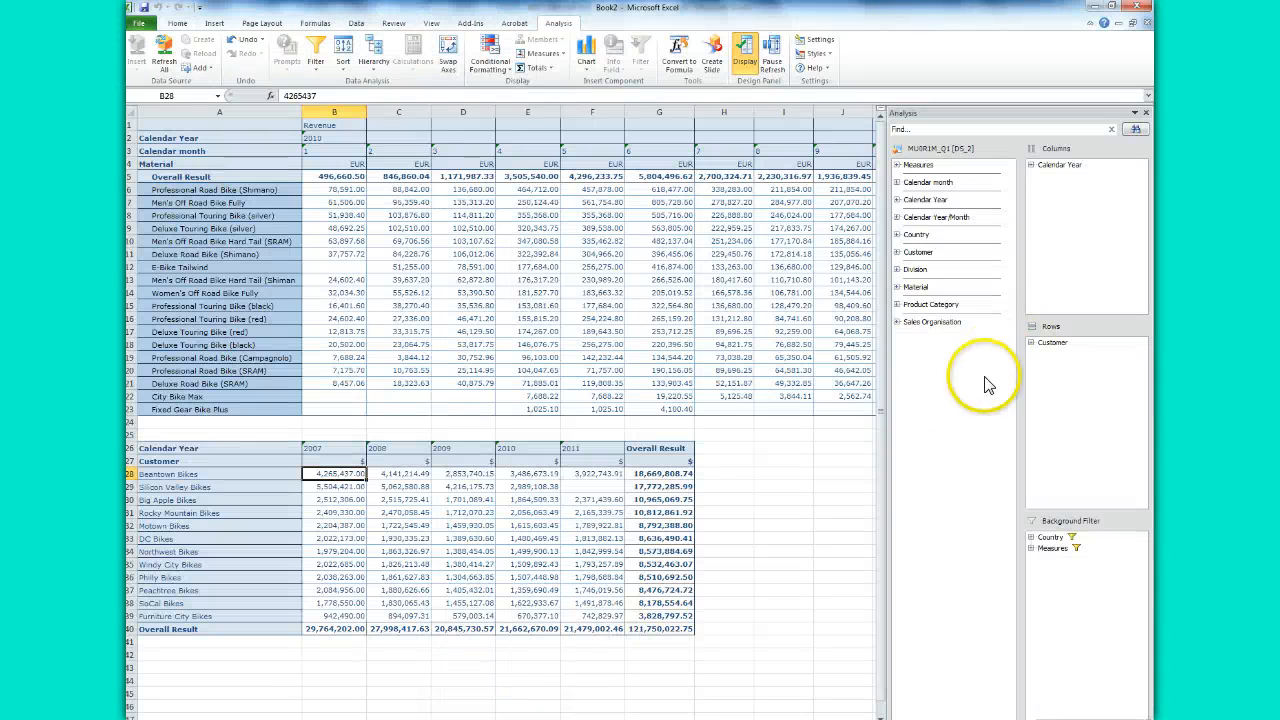
left_click(898, 252)
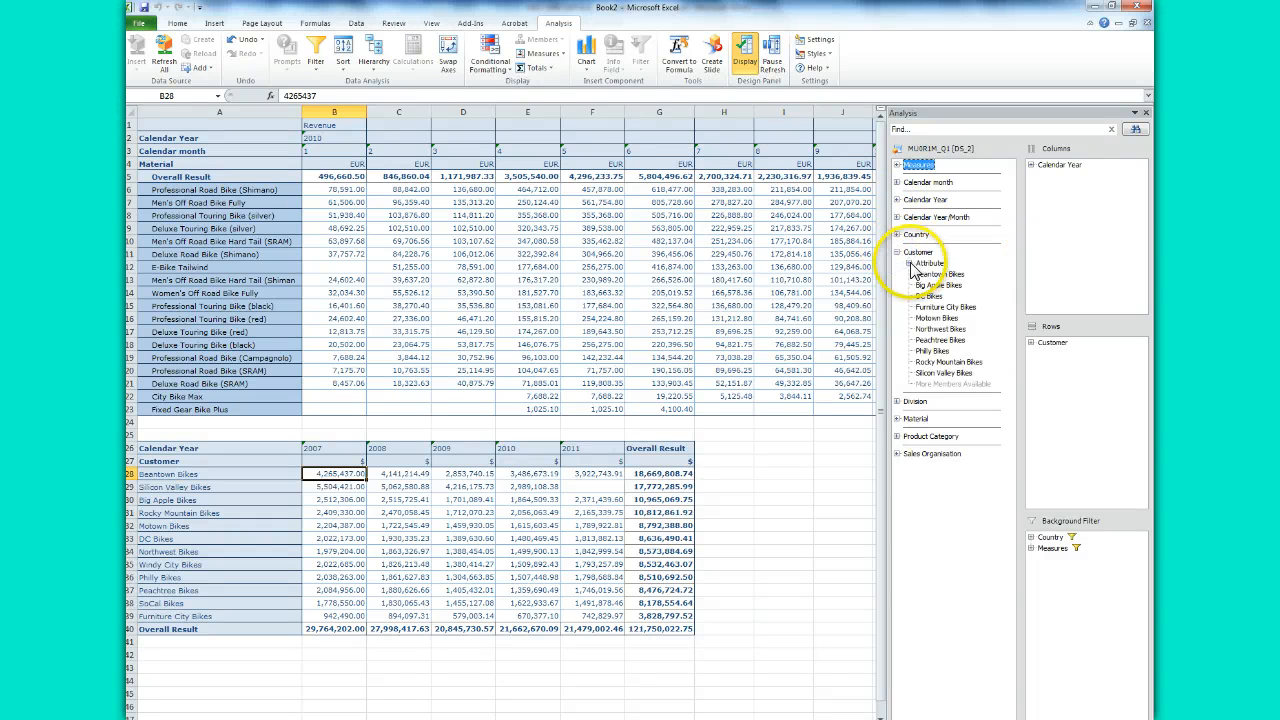
left_click(909, 263)
left_click_drag(940, 274, 1055, 352)
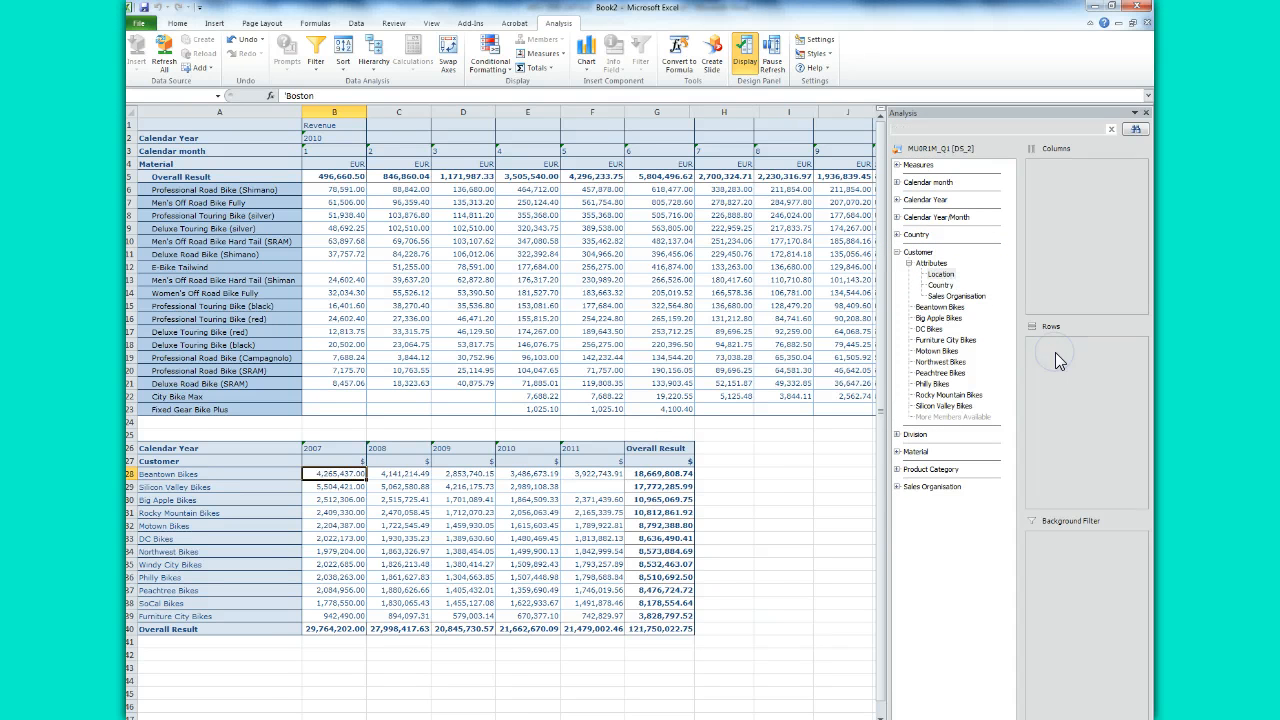
double_click(1051, 342)
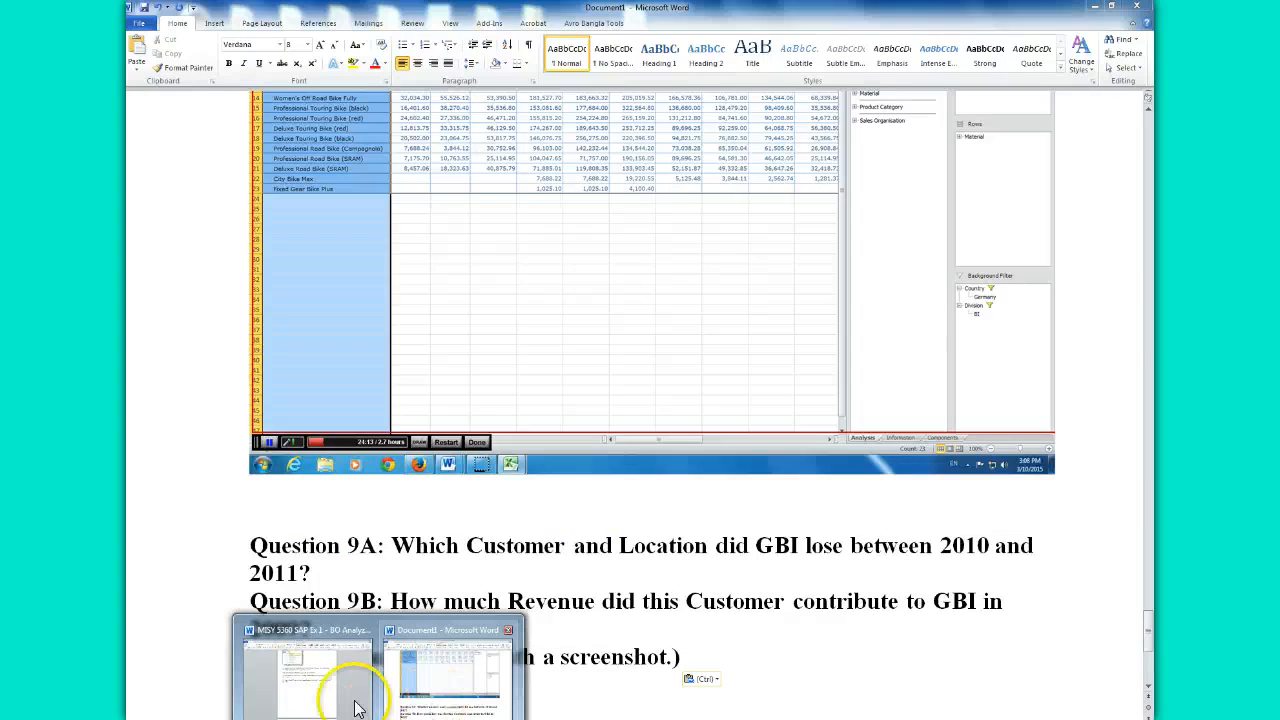
- Review the instructions, then select the whole customer revenue crosstab in Excel
left_click(350, 700)
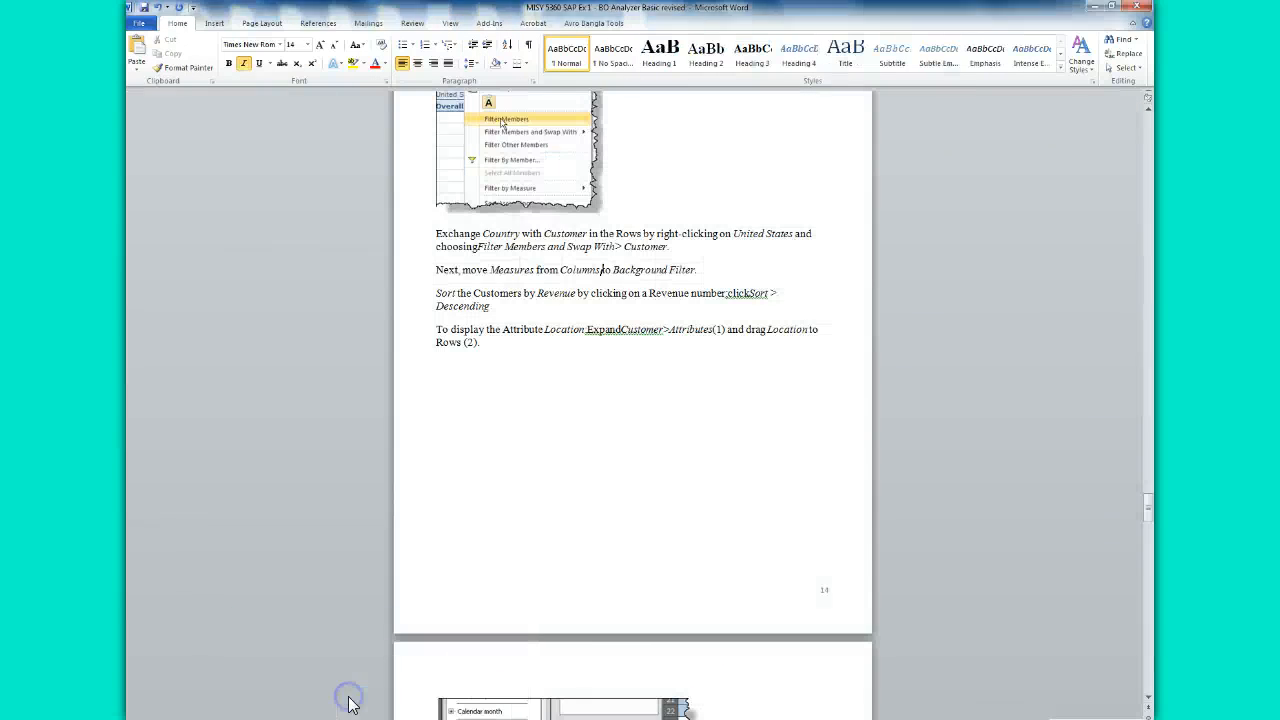
left_click_drag(1150, 502, 1153, 533)
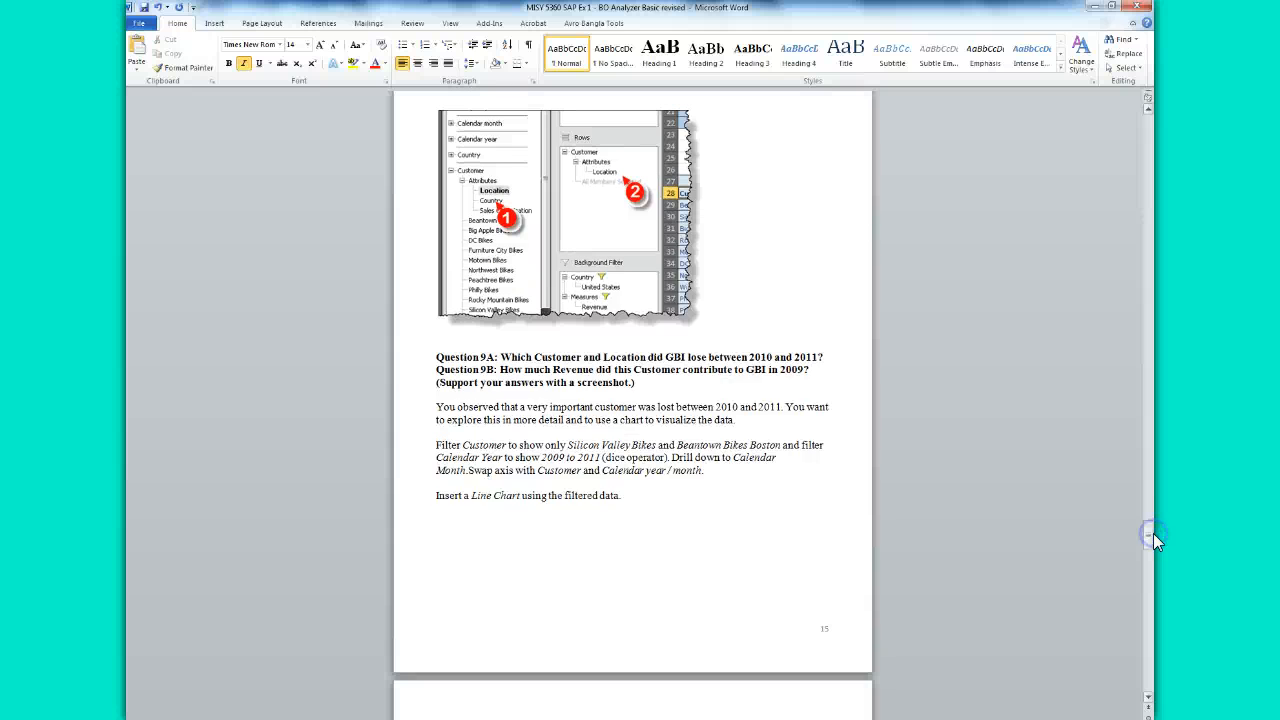
left_click(886, 199)
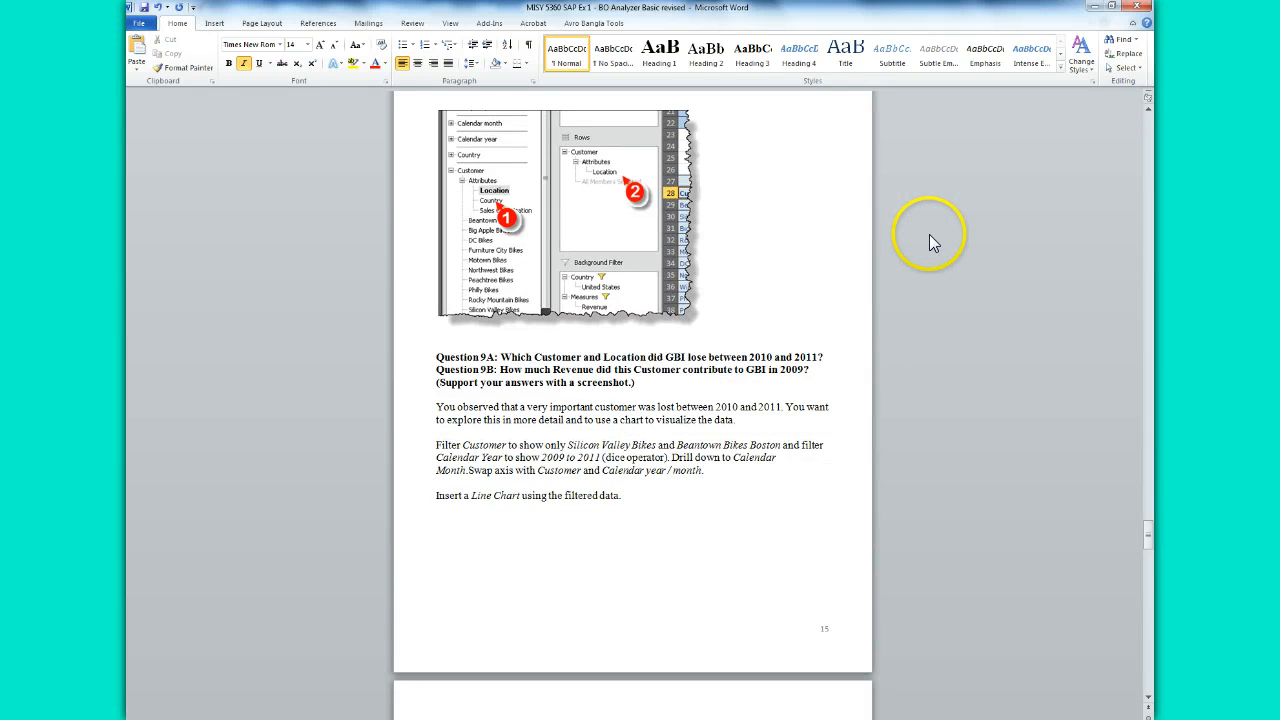
mouse_move(340, 695)
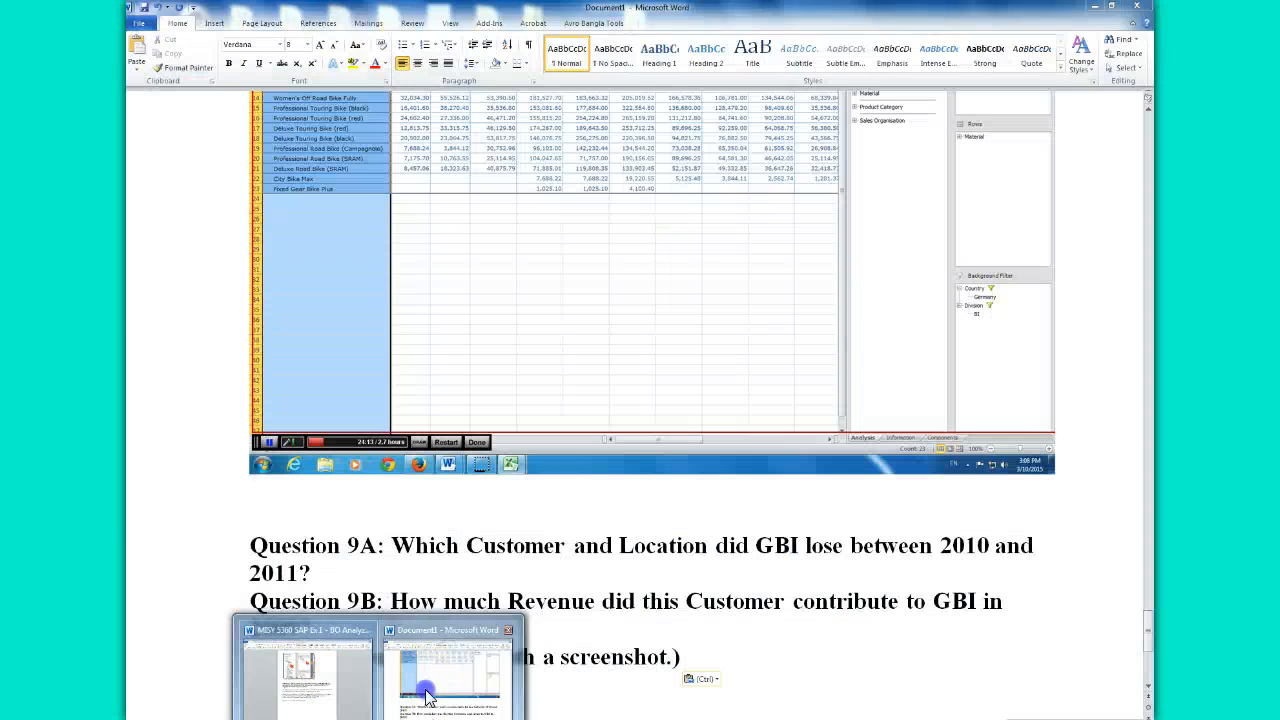
left_click(430, 680)
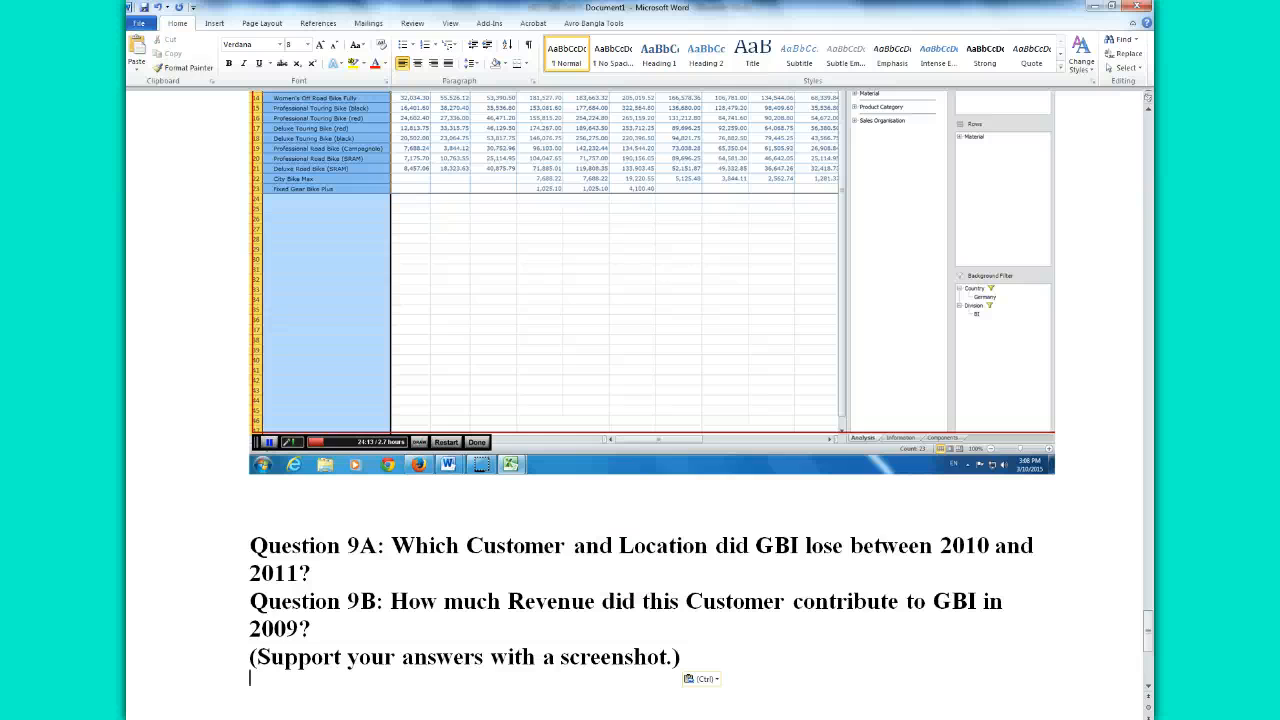
left_click(500, 702)
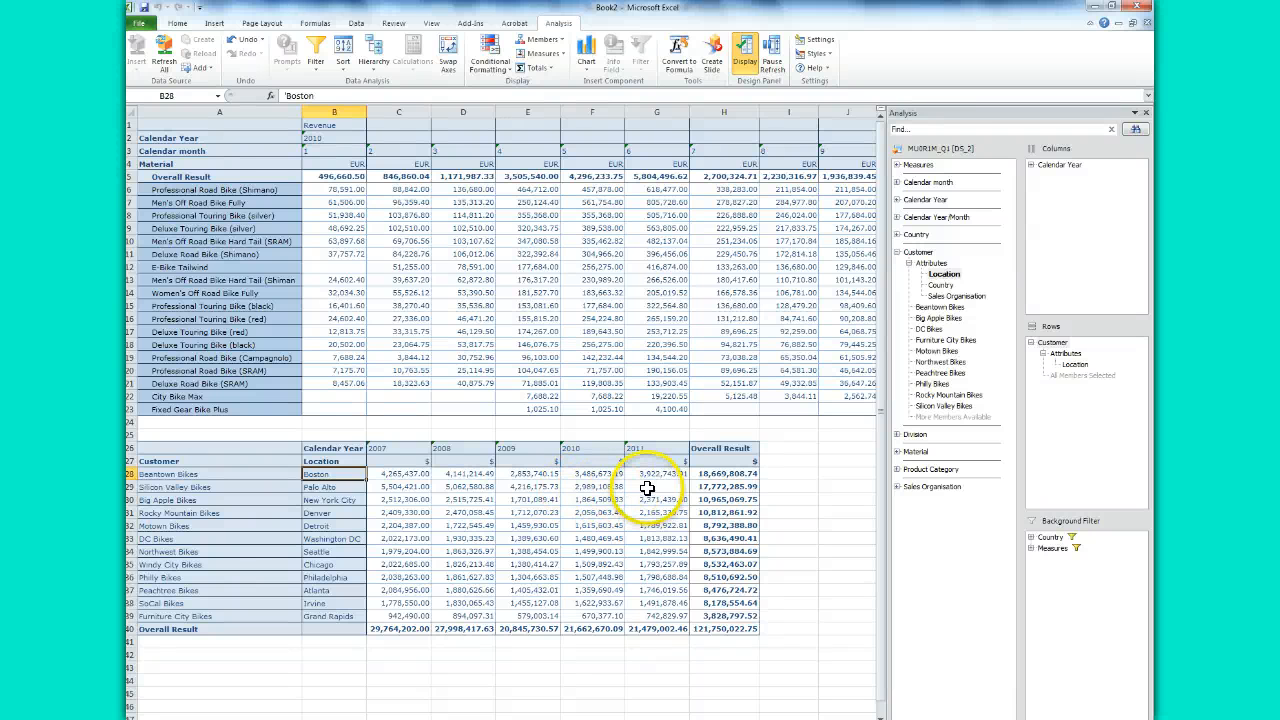
left_click_drag(140, 447, 726, 622)
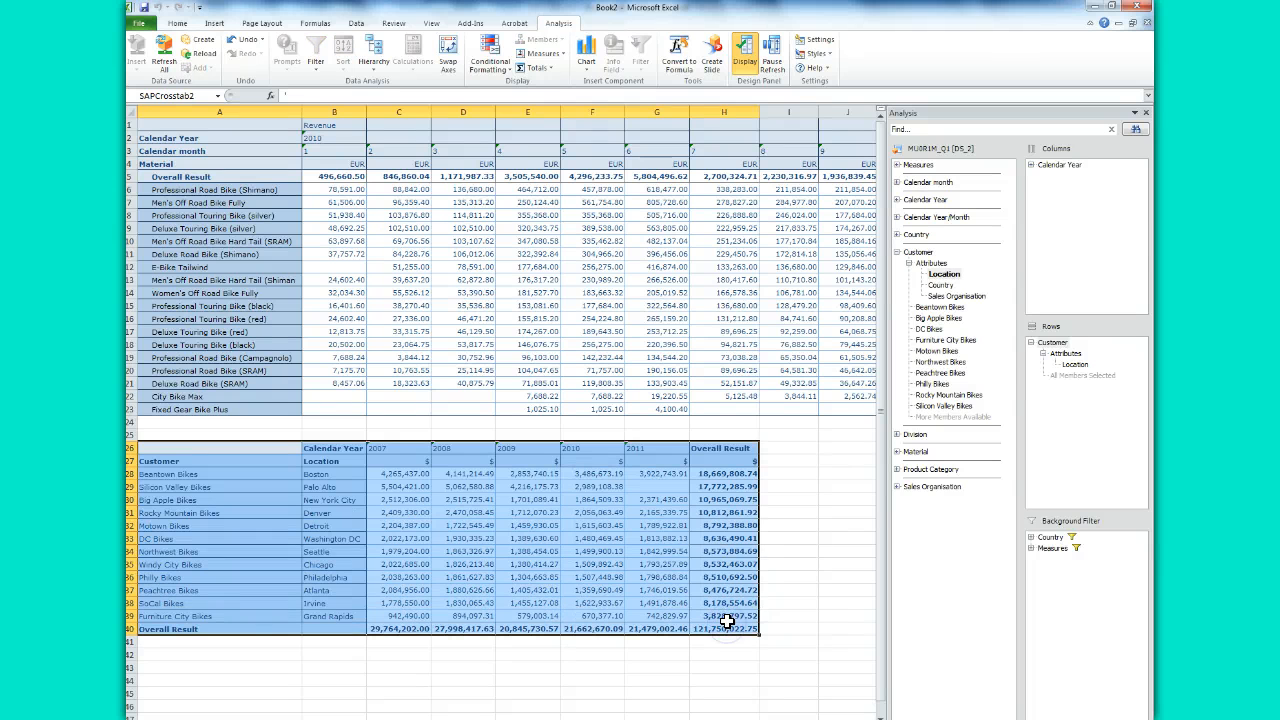
- Copy the customer revenue crosstab and paste it as a table under Question 9 in Word
key("ctrl+c")
left_click(380, 719)
left_click(434, 712)
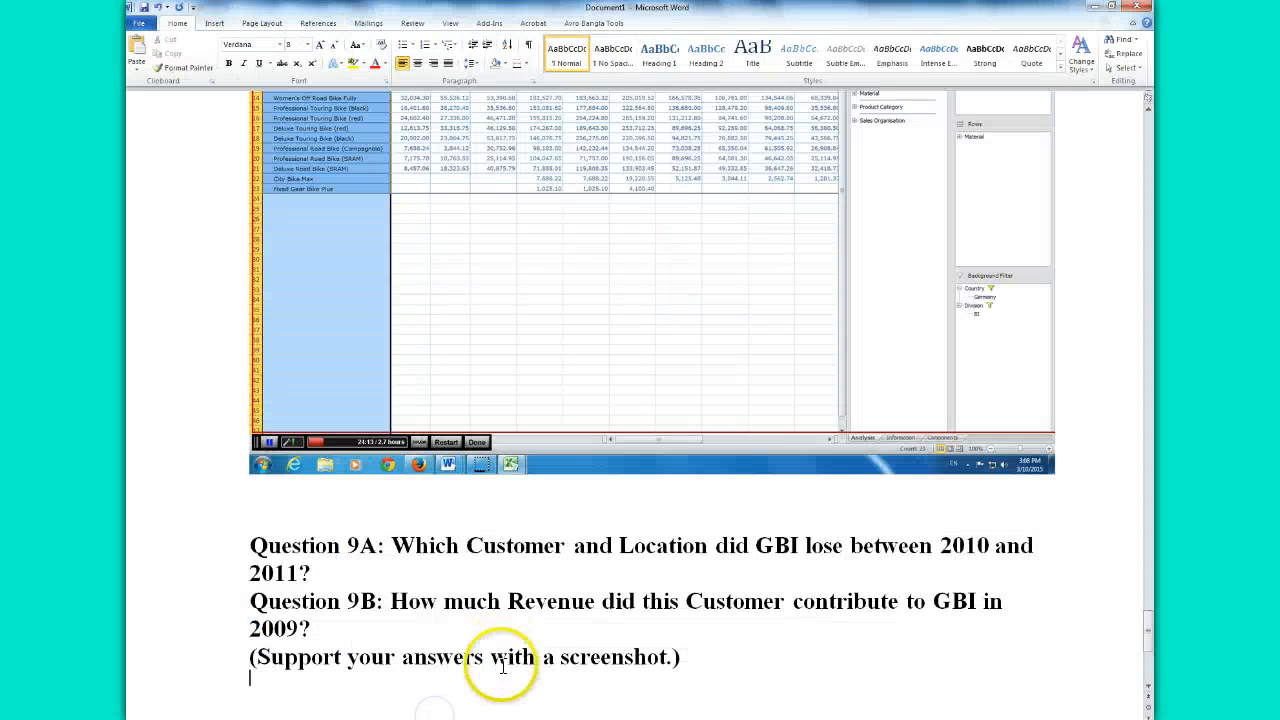
key("ctrl+v")
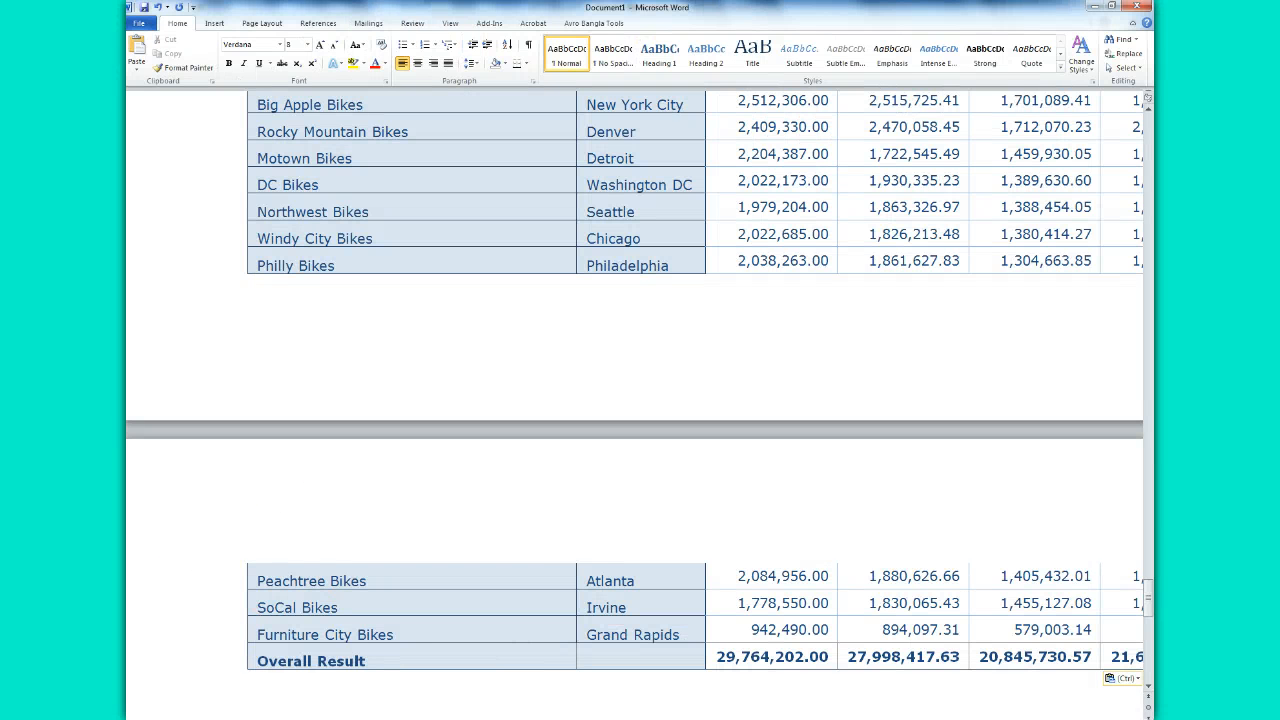
scroll(666, 404, "right", 1)
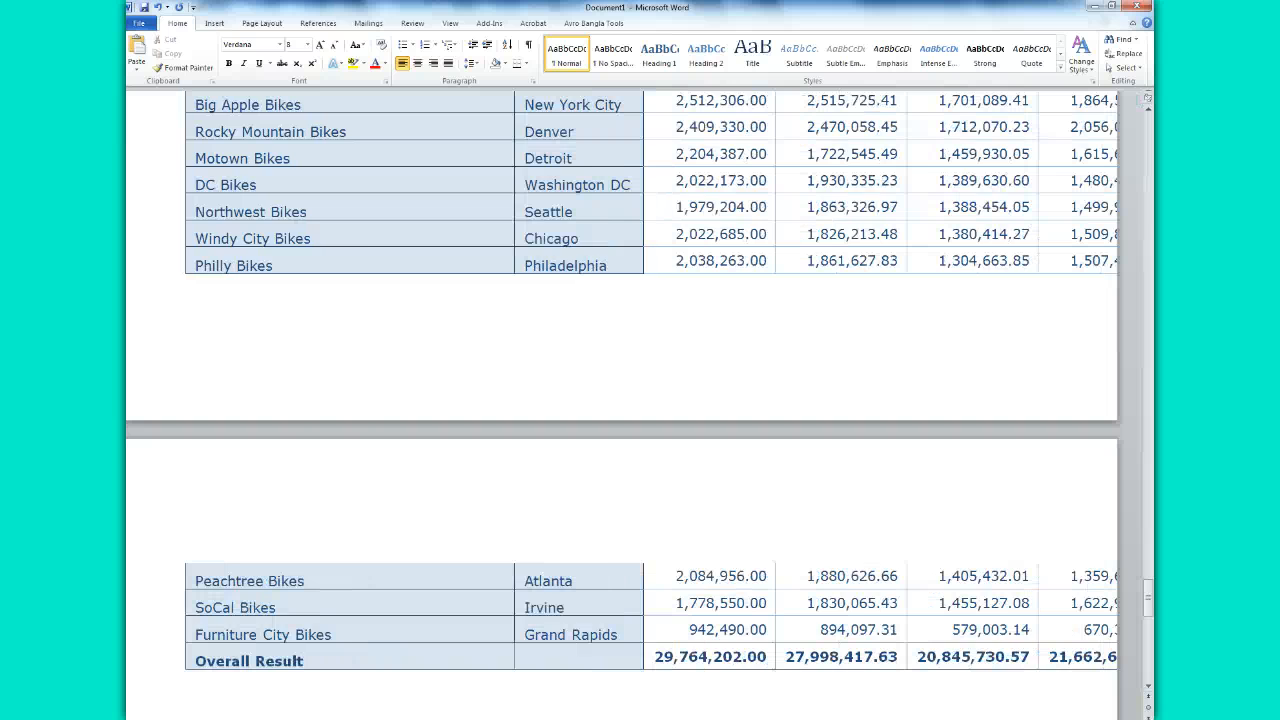
scroll(666, 404, "left", 1)
mouse_move(1150, 575)
left_mouse_down()
mouse_move(1151, 547)
mouse_move(1152, 560)
left_mouse_up()
left_click_drag(237, 517, 183, 519)
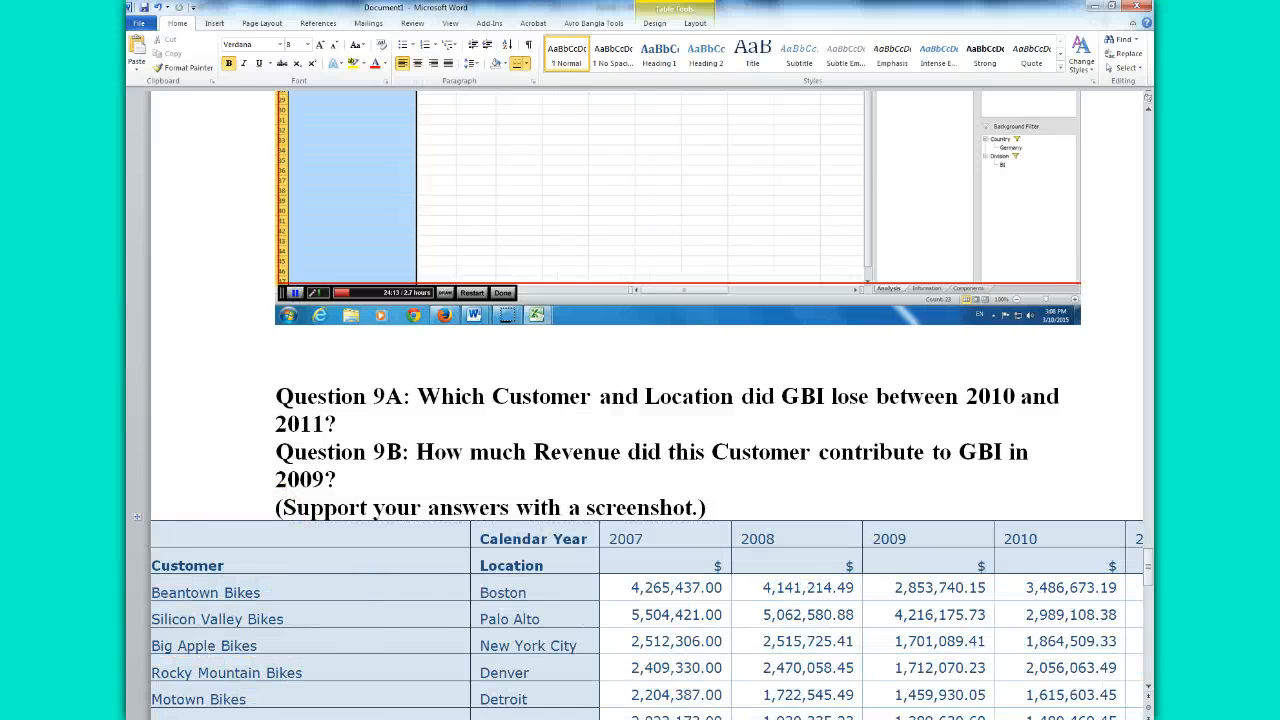
scroll(640, 400, "right", 2)
scroll(640, 400, "left", 2)
left_click(156, 8)
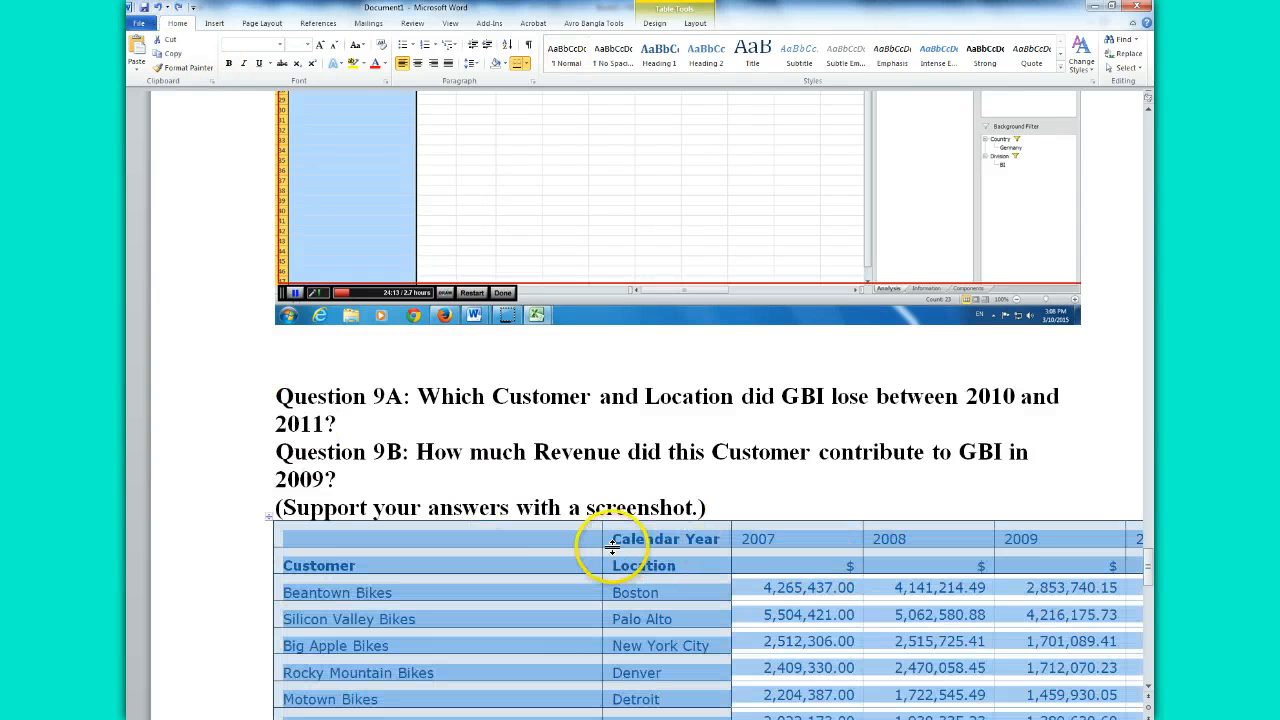
- Narrow the pasted table's Customer, Location, 2007 and 2008 columns and pull in its right edge
left_click_drag(601, 533, 479, 534)
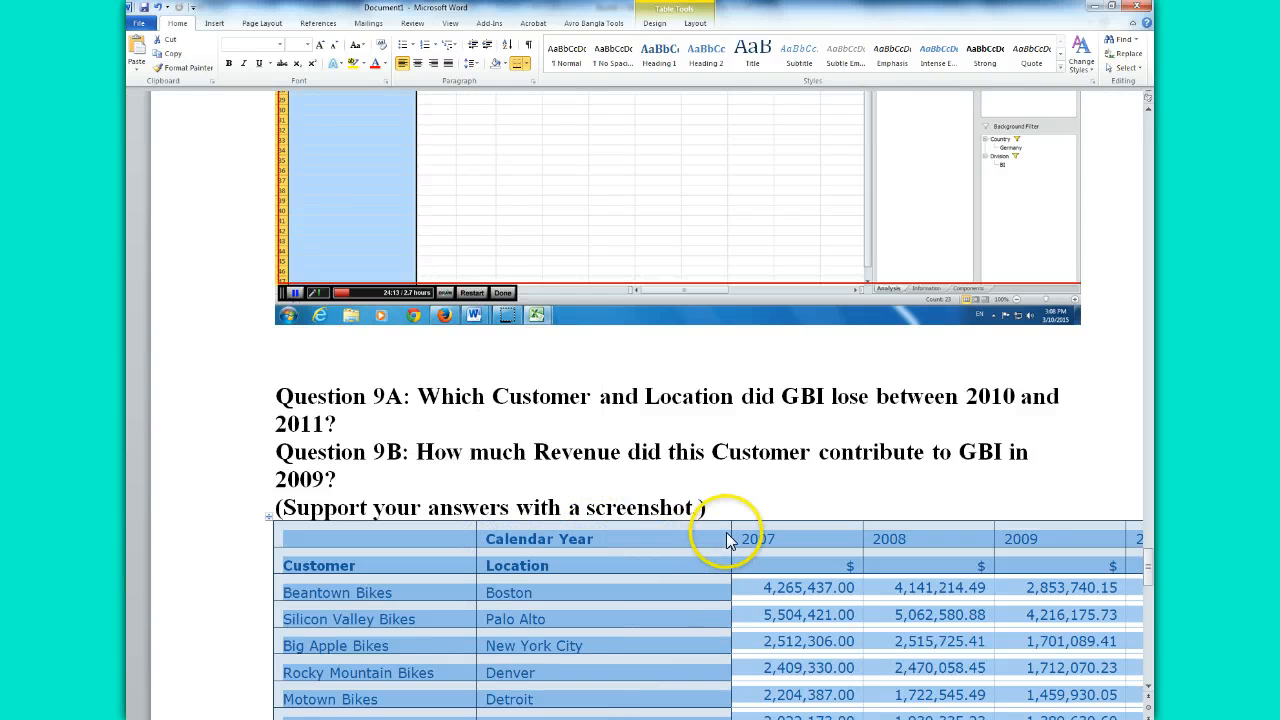
left_click_drag(730, 533, 623, 531)
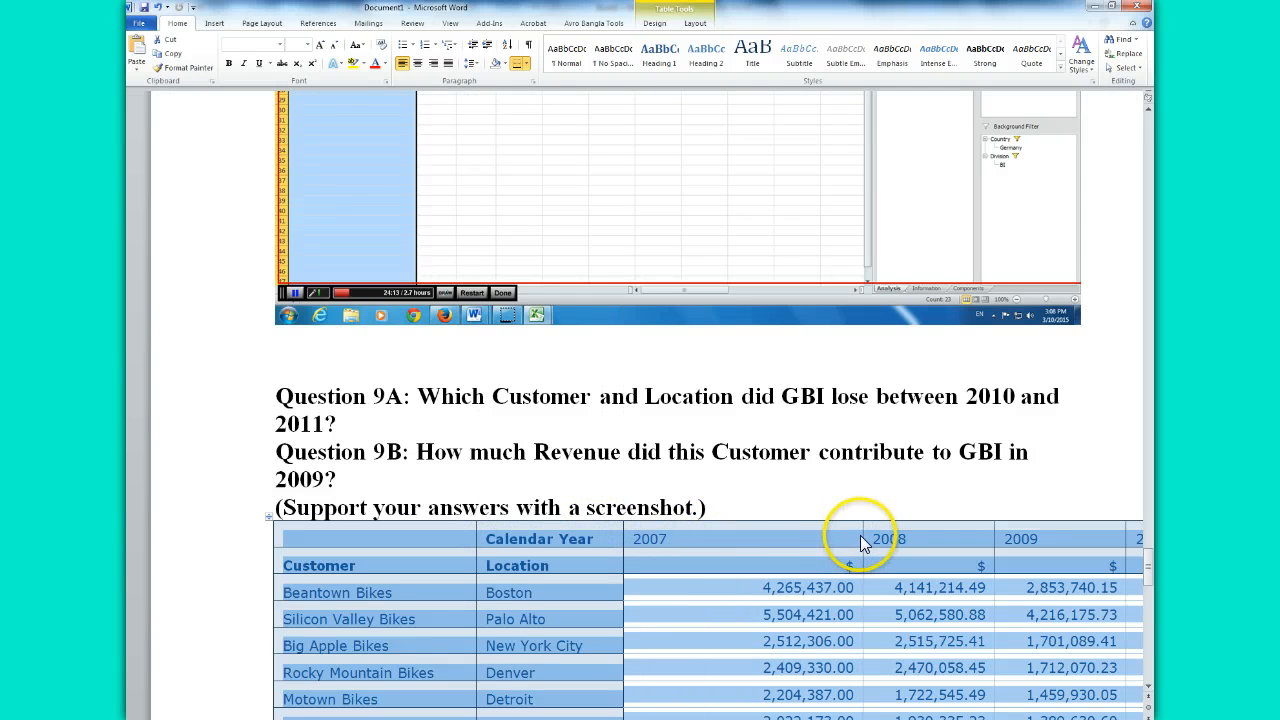
left_click_drag(862, 535, 713, 529)
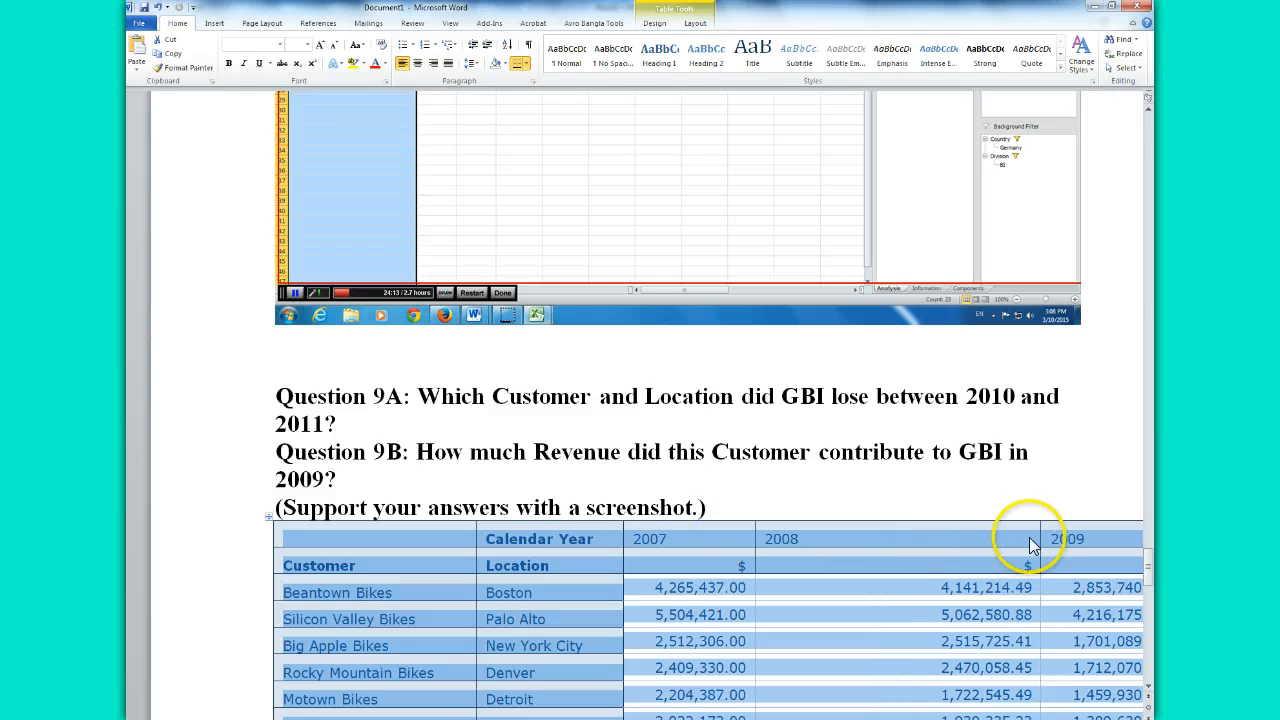
left_click_drag(1036, 531, 858, 528)
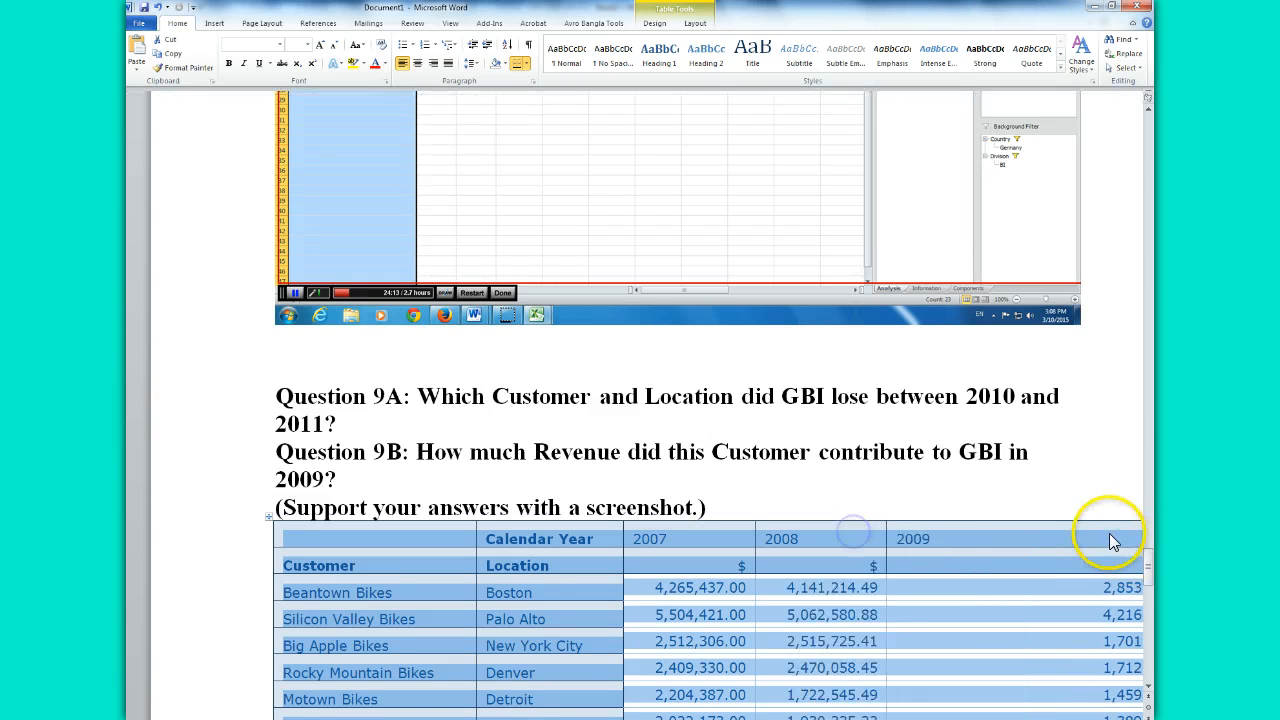
scroll(636, 405, "right", 2)
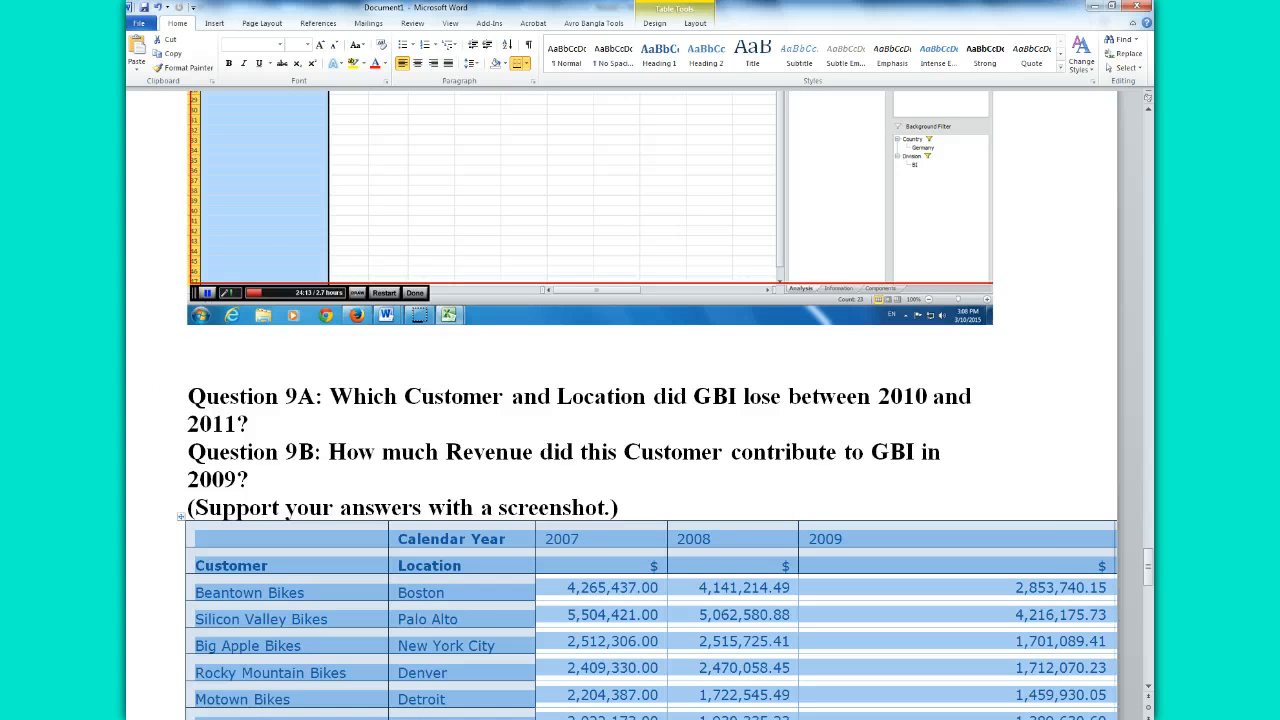
left_click_drag(1115, 537, 906, 546)
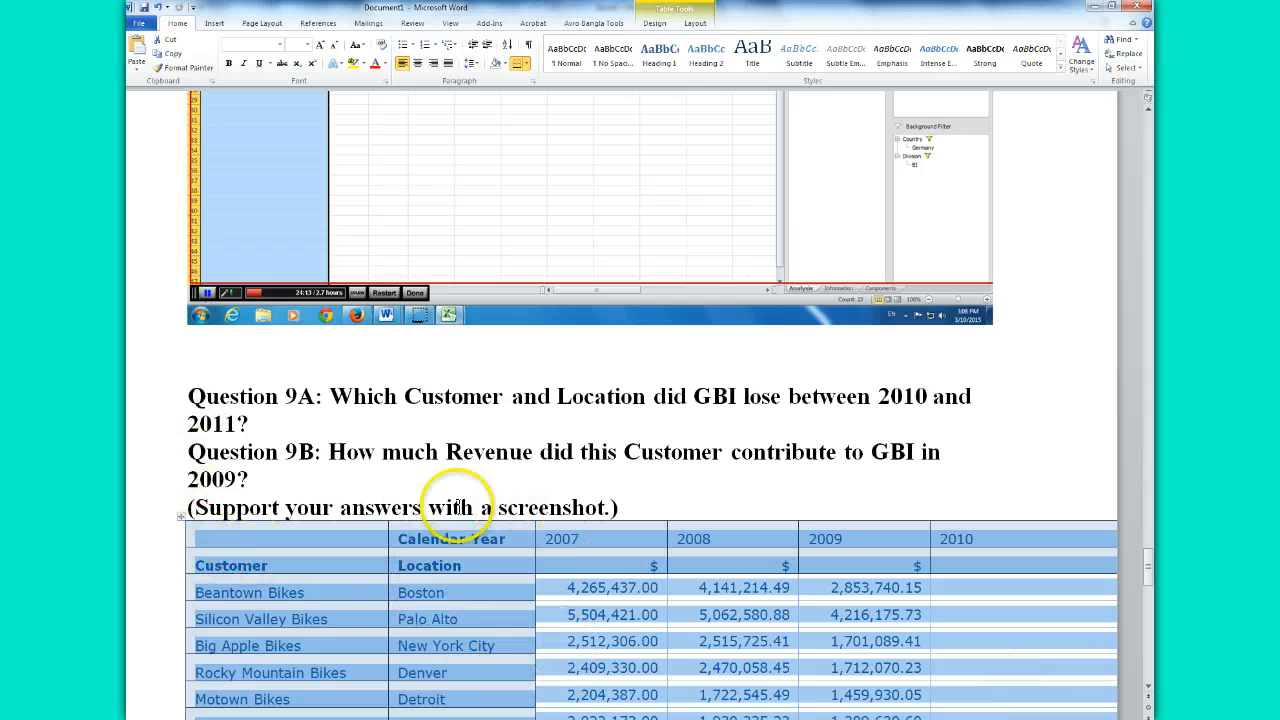
- Undo the column width changes and the paste to remove the table, then return to Excel
left_click(158, 8)
left_click(158, 8)
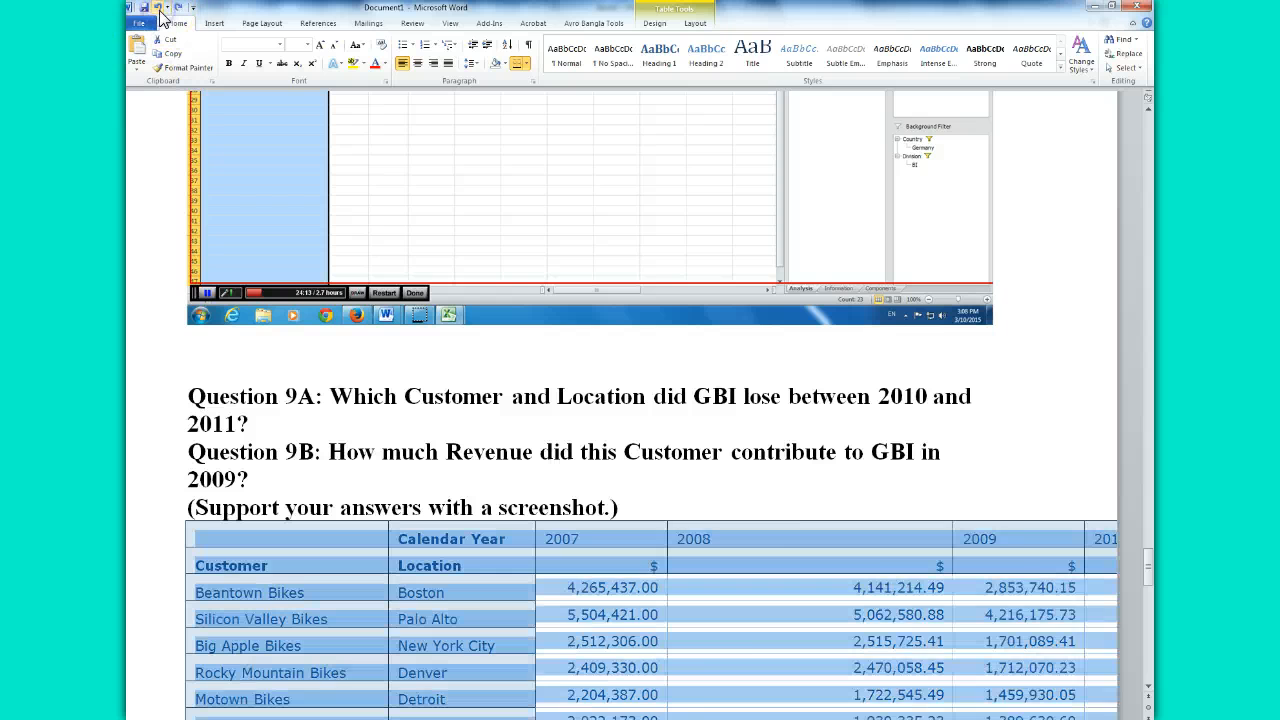
left_click(158, 8)
left_click(158, 8)
left_click(158, 8)
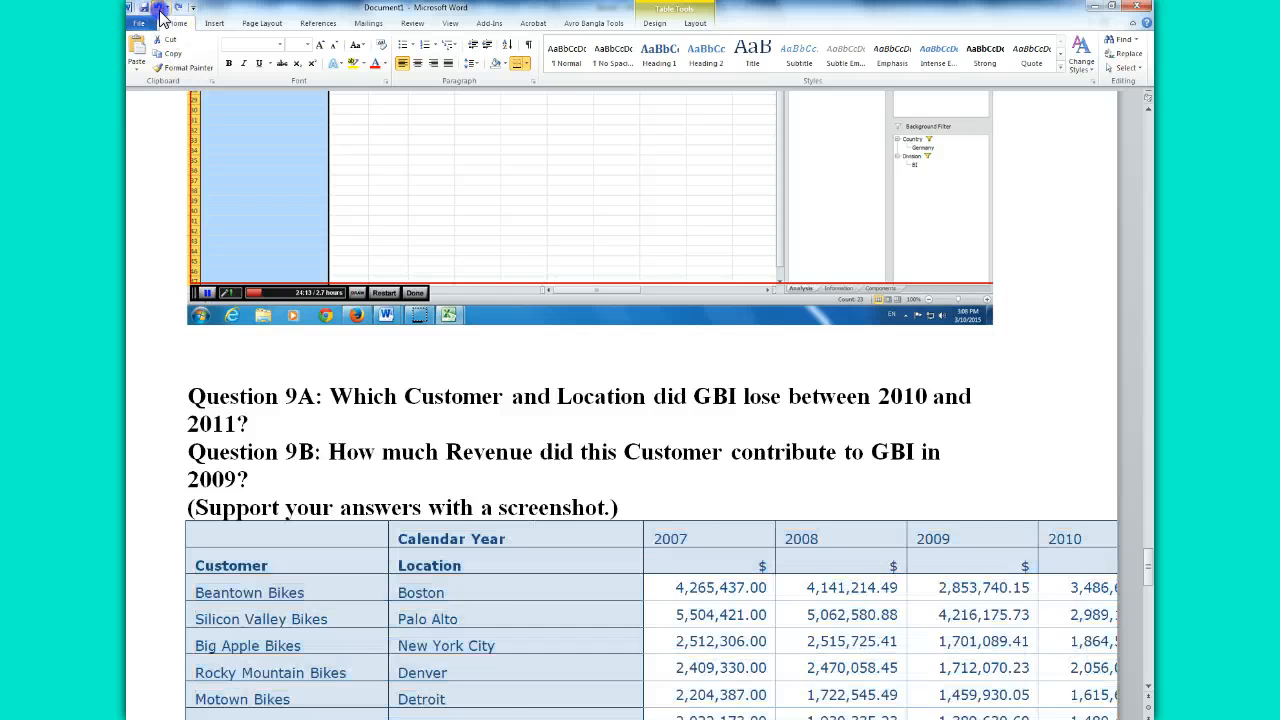
left_click(158, 8)
left_click(158, 8)
left_click(158, 8)
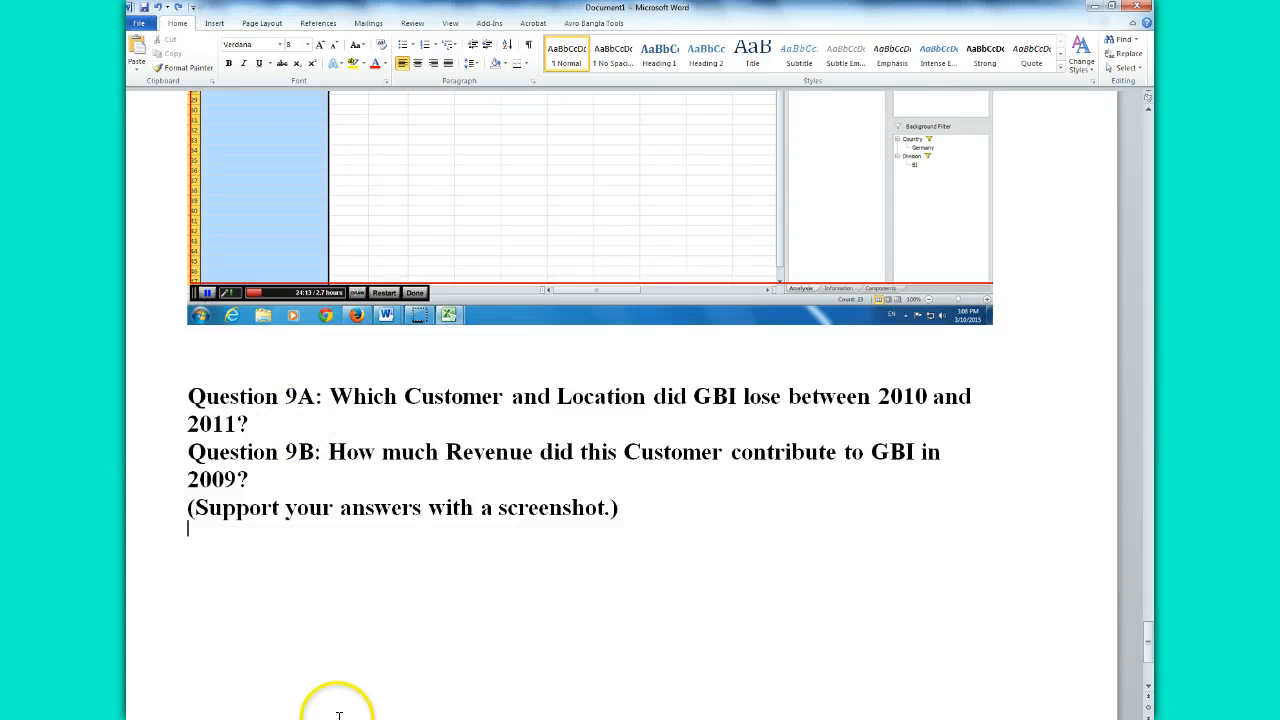
left_click(458, 719)
left_click(528, 715)
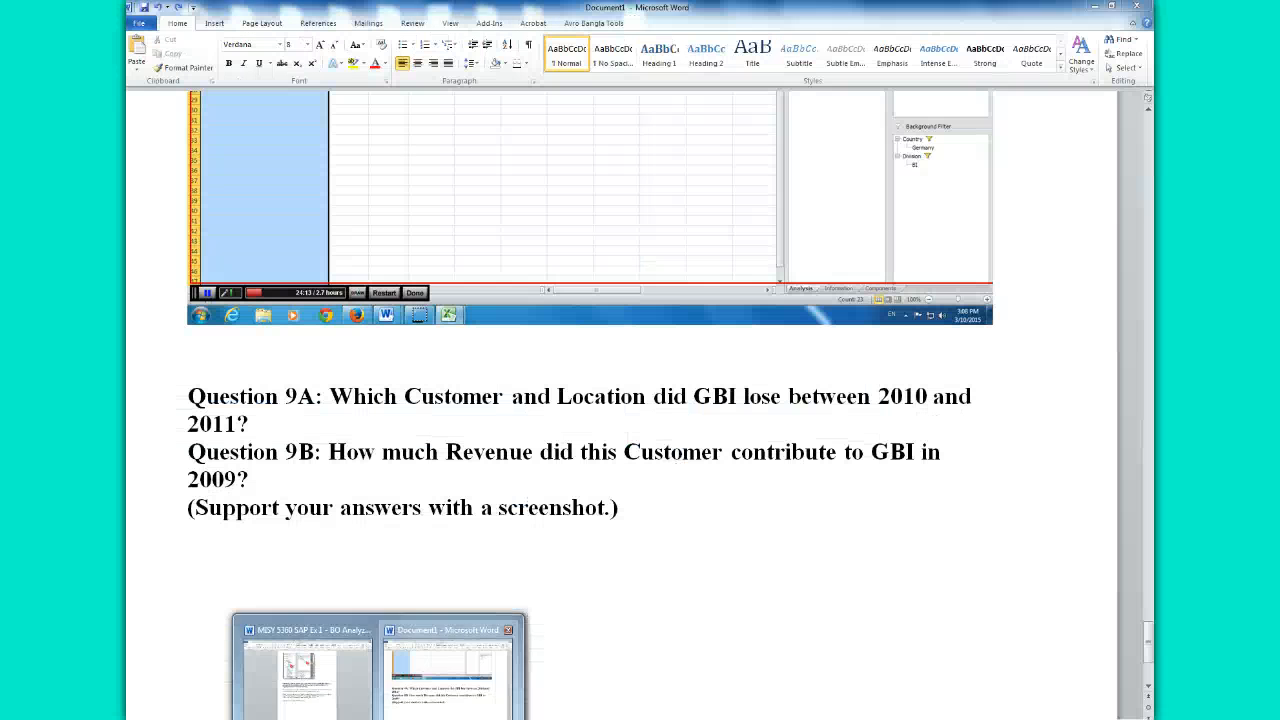
- Paste the Excel crosstab screenshot into the Word answer document
left_click(471, 674)
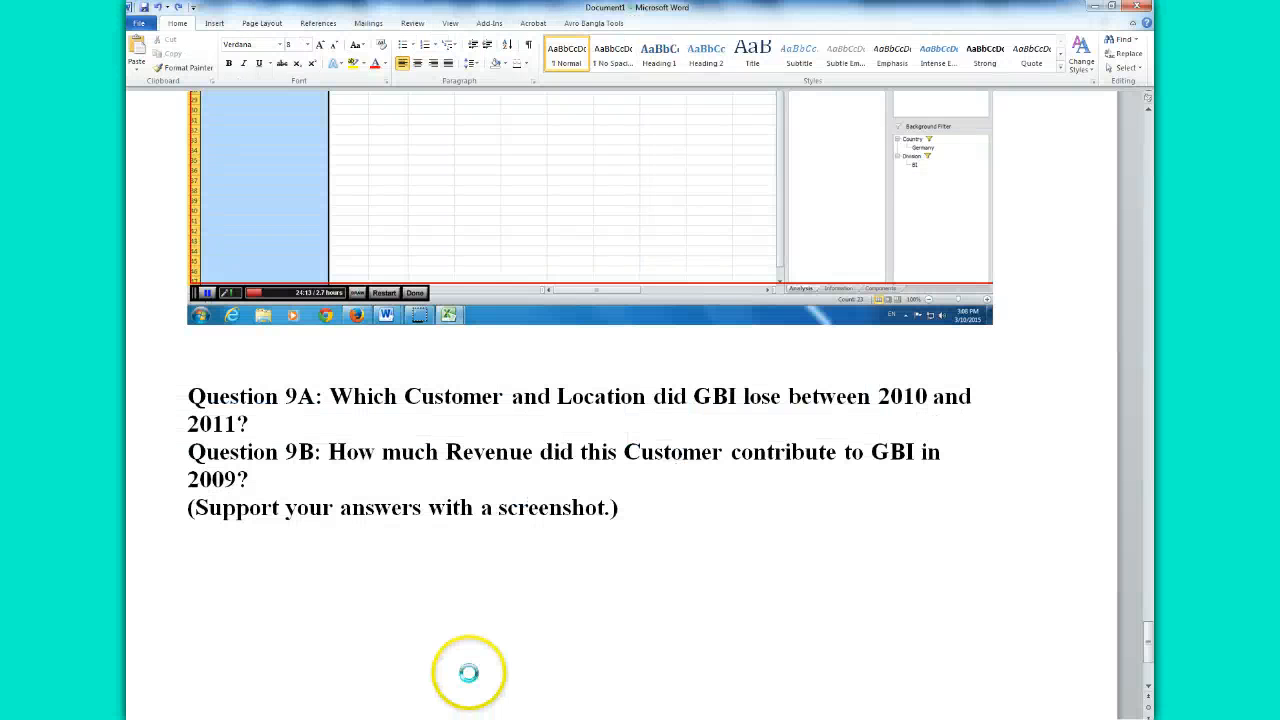
key("ctrl+v")
left_click_drag(1152, 624, 1149, 584)
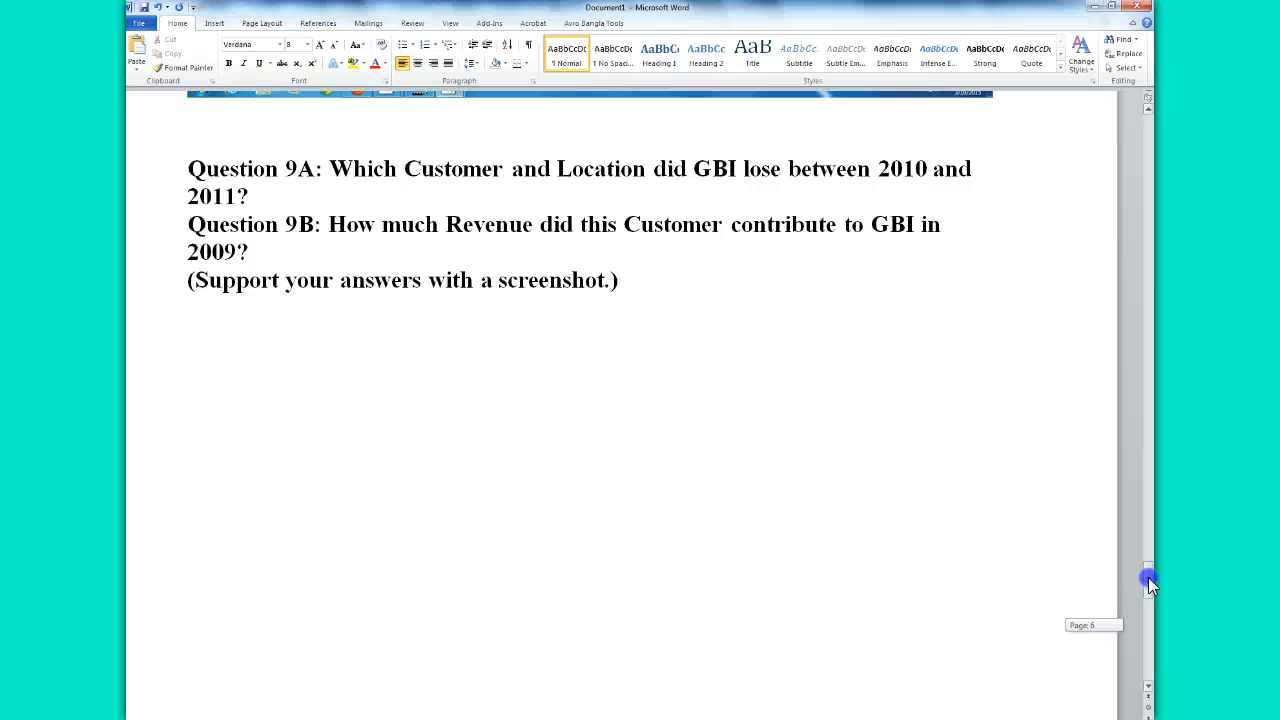
left_click_drag(1148, 583, 1146, 628)
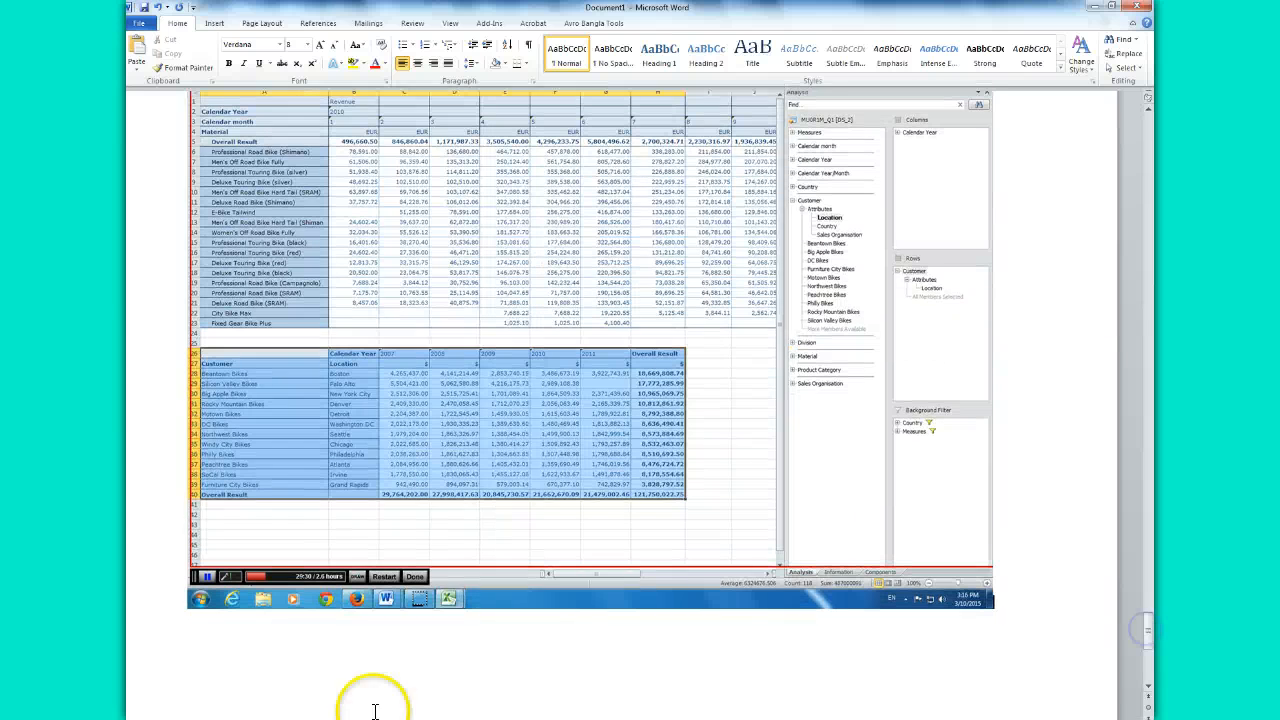
- Answer 9A with 'Silicon Valley Bikes, in Palo Alto', capitalizing the V, and begin 9B
left_click(349, 654)
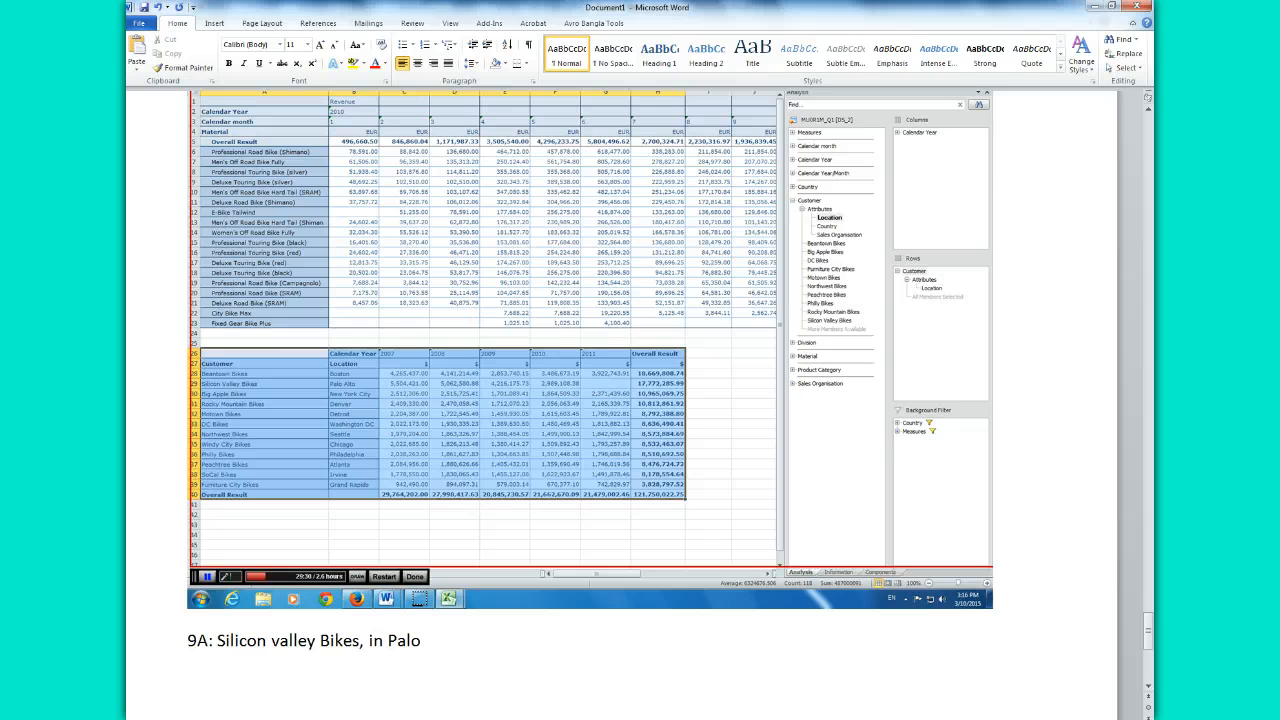
left_click(270, 640)
key("BackSpace")
type("V")
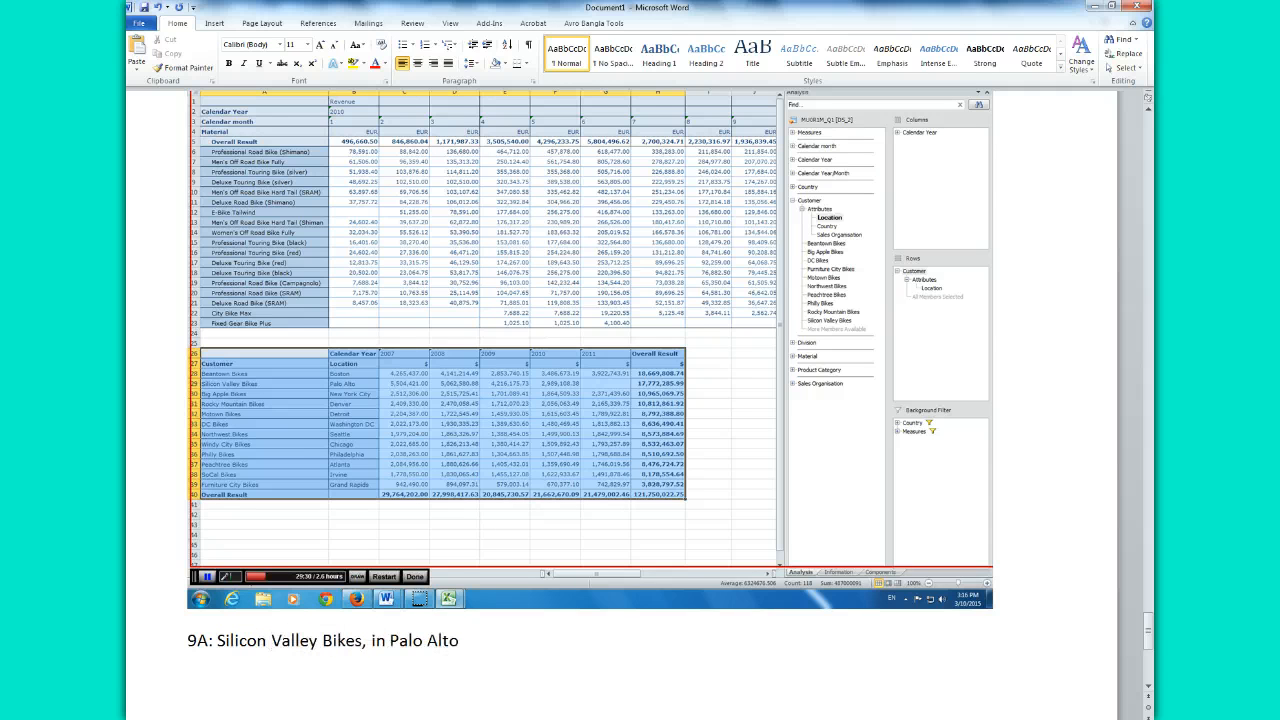
left_click(482, 657)
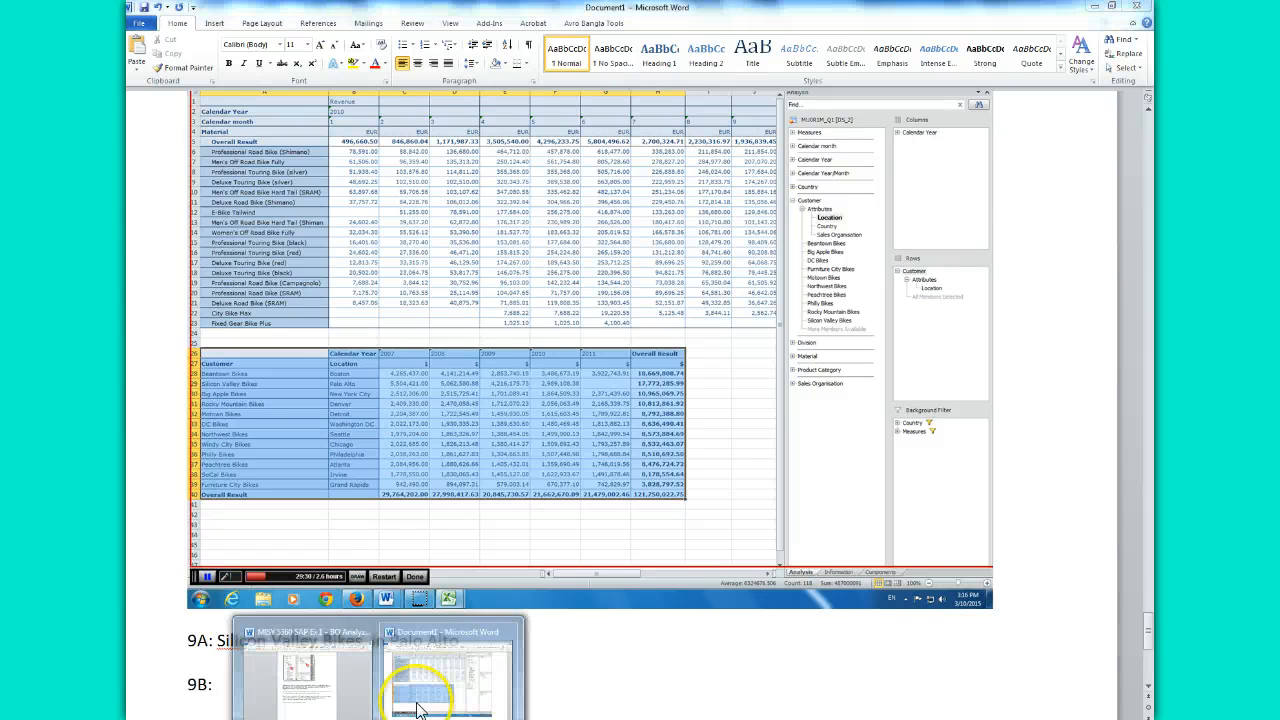
- Copy Silicon Valley Bikes' 2009 revenue of 4,216,175.73 from cell E29 in Book2, then go back to Word
left_click(416, 700)
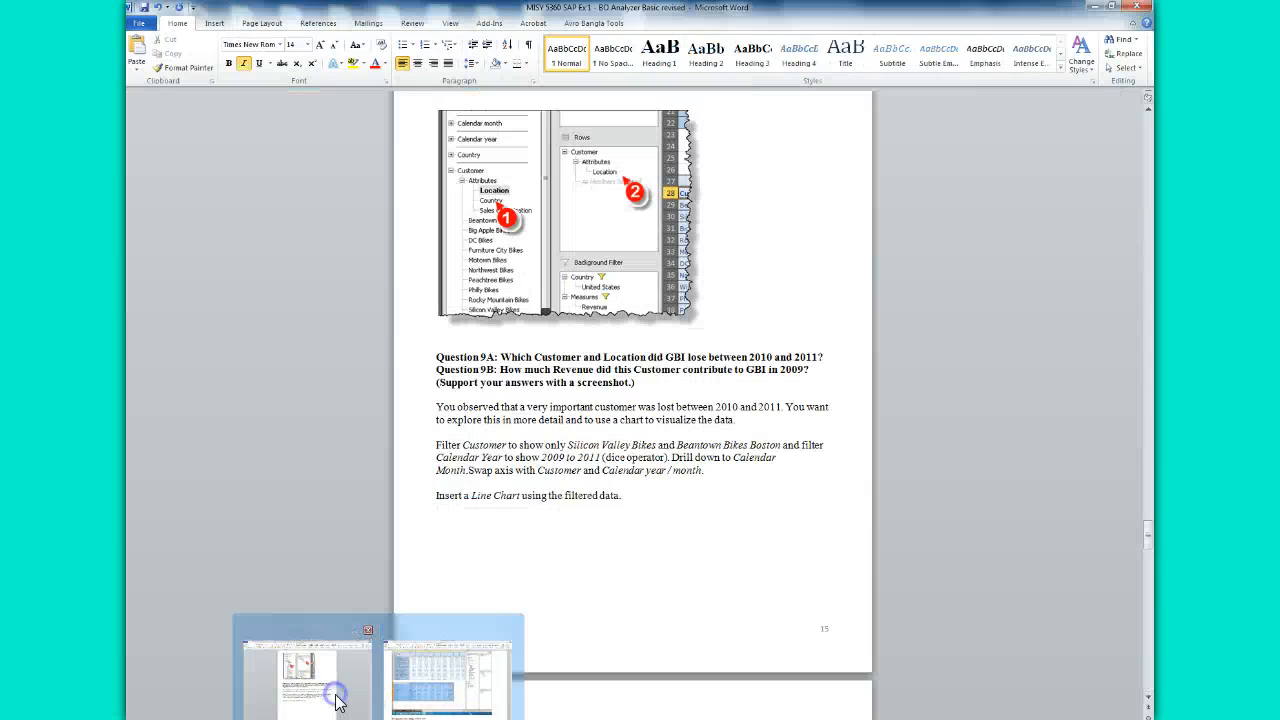
left_click(336, 700)
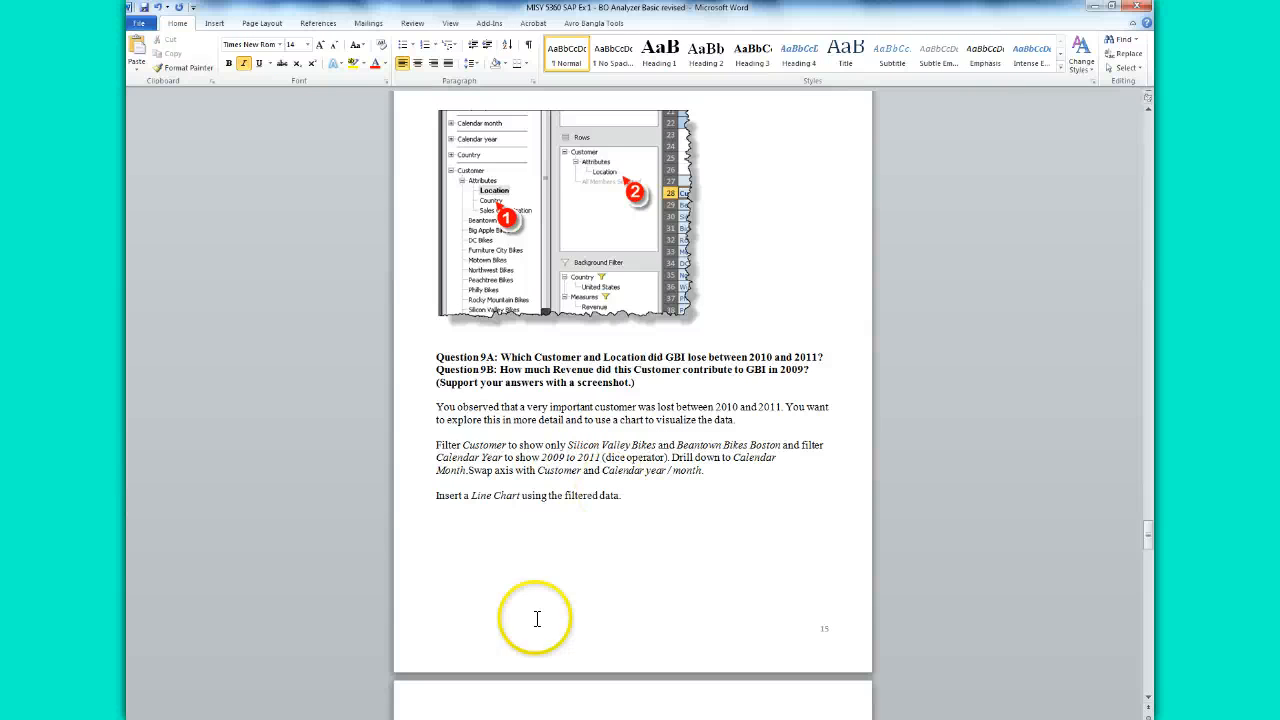
mouse_move(457, 718)
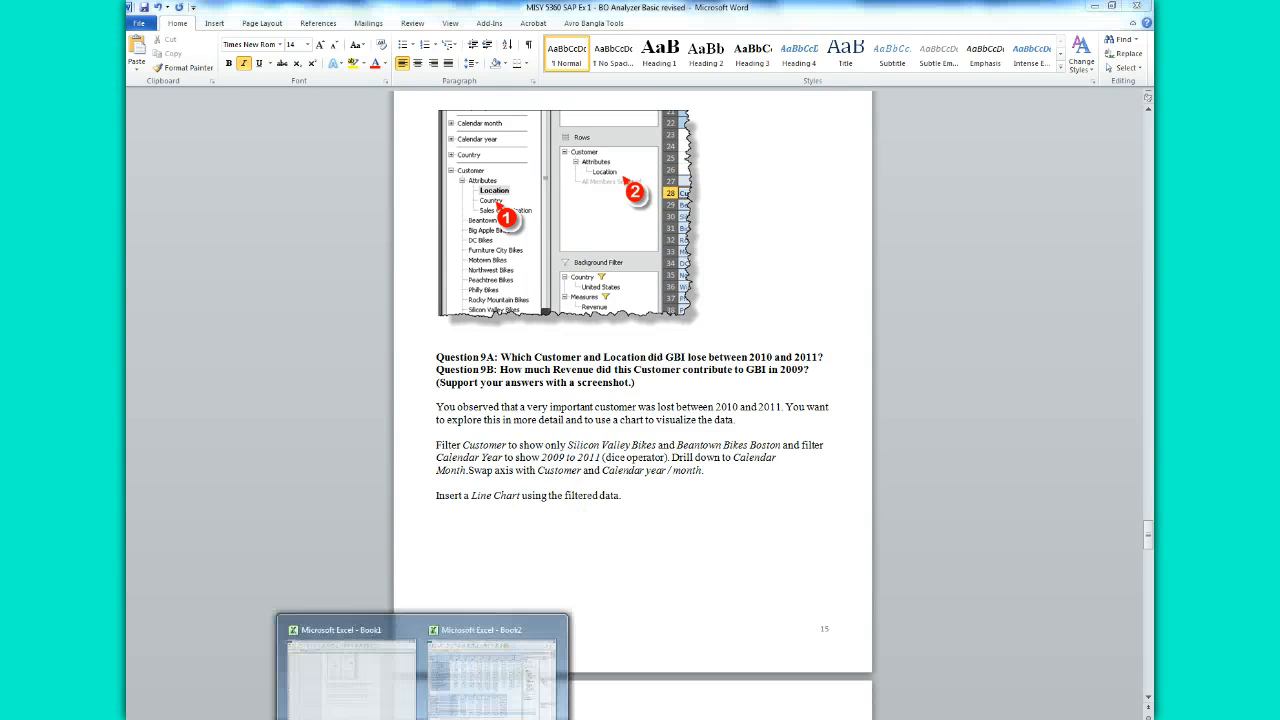
left_click(518, 701)
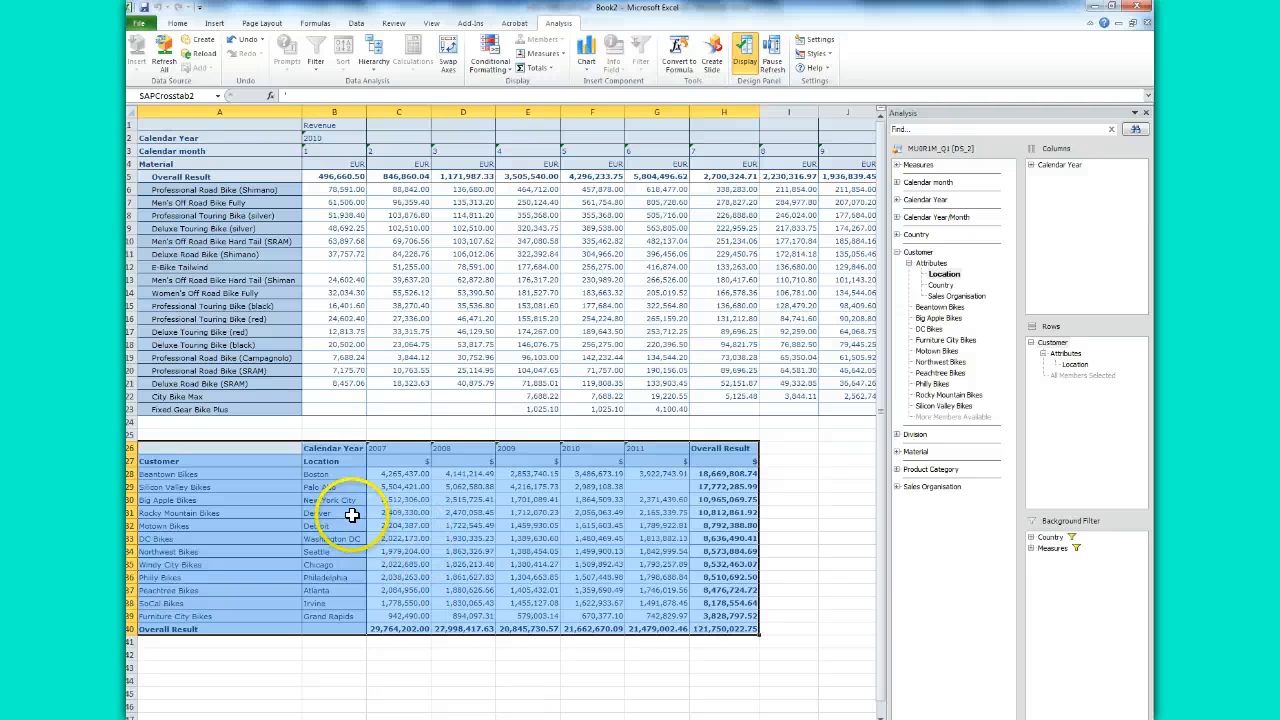
left_click(528, 486)
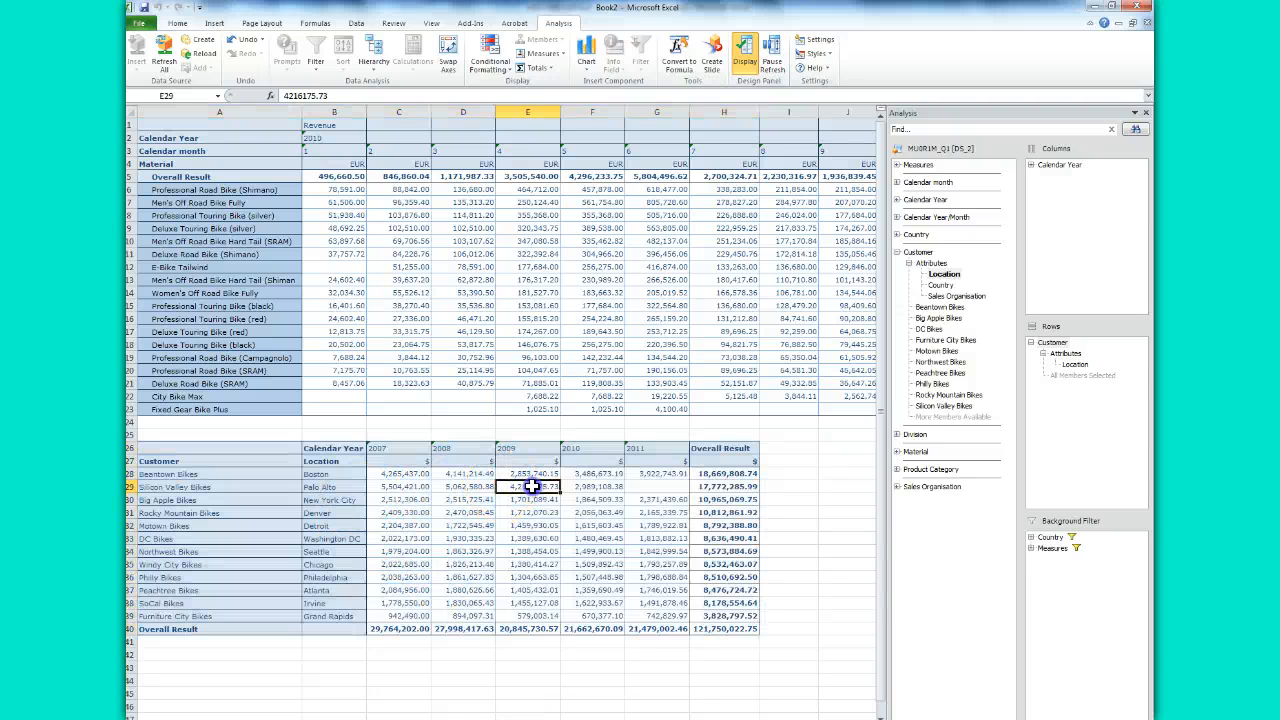
right_click(530, 486)
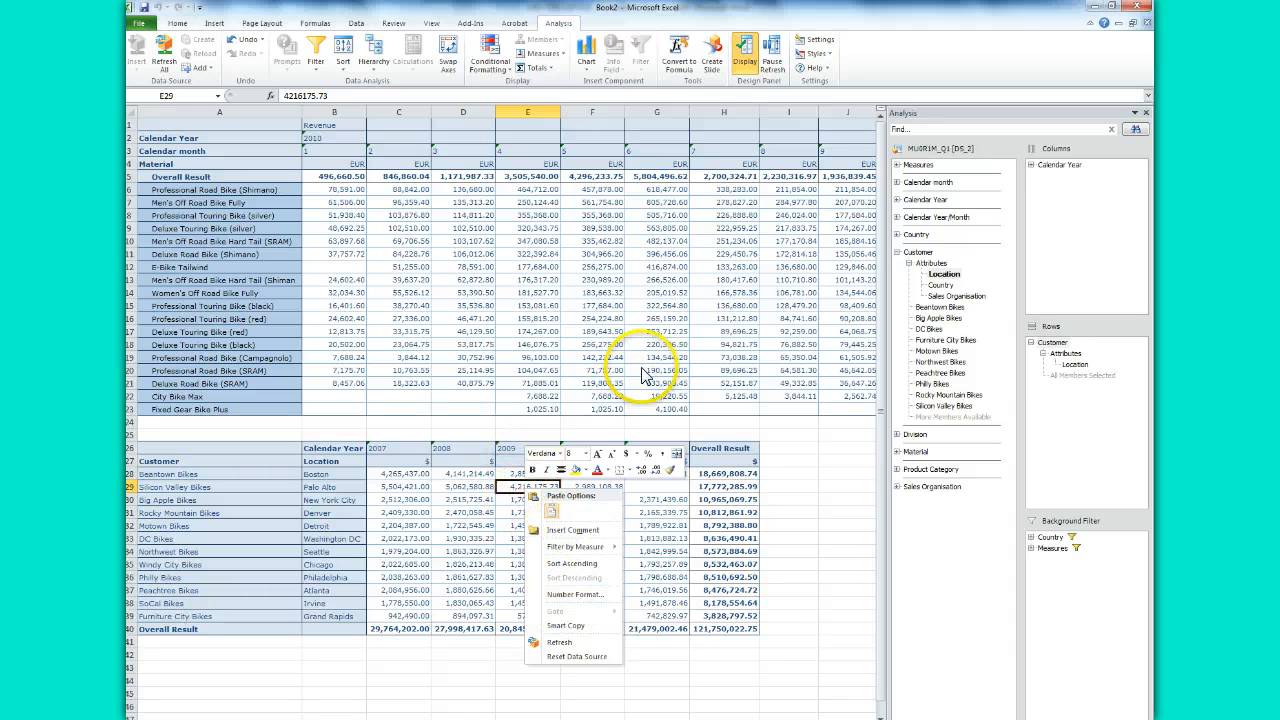
left_click(724, 687)
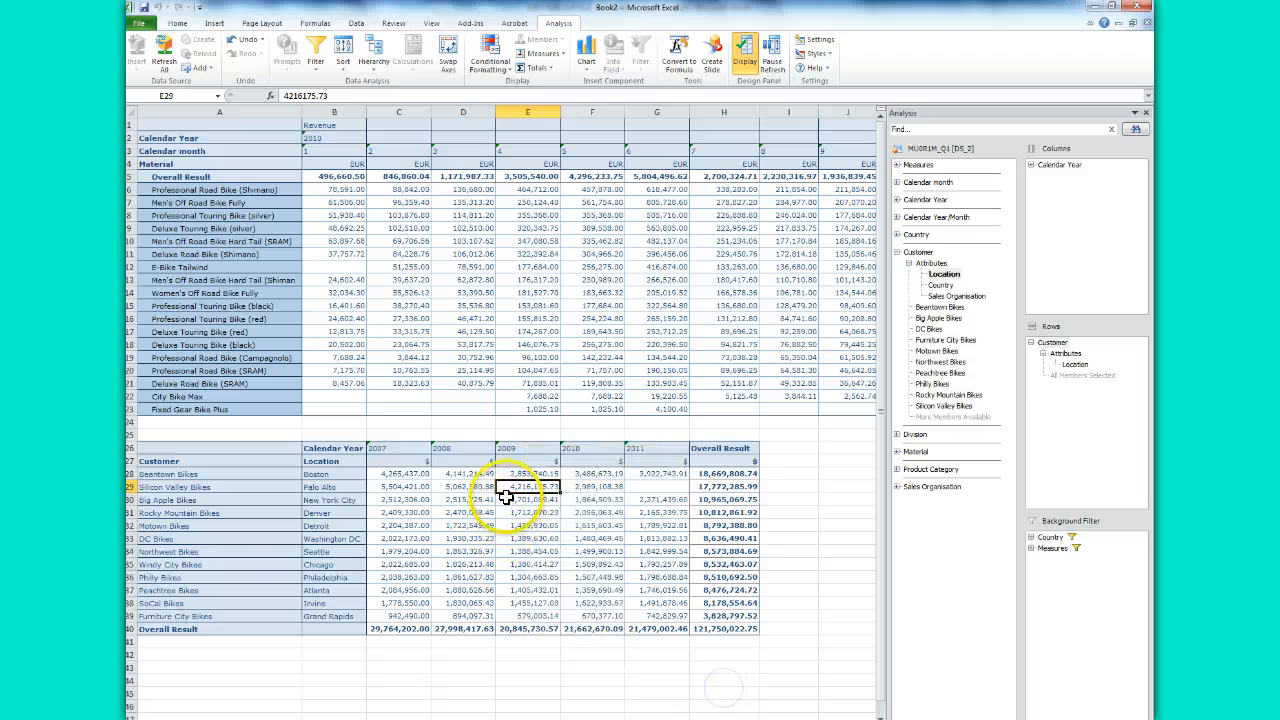
left_click(519, 486)
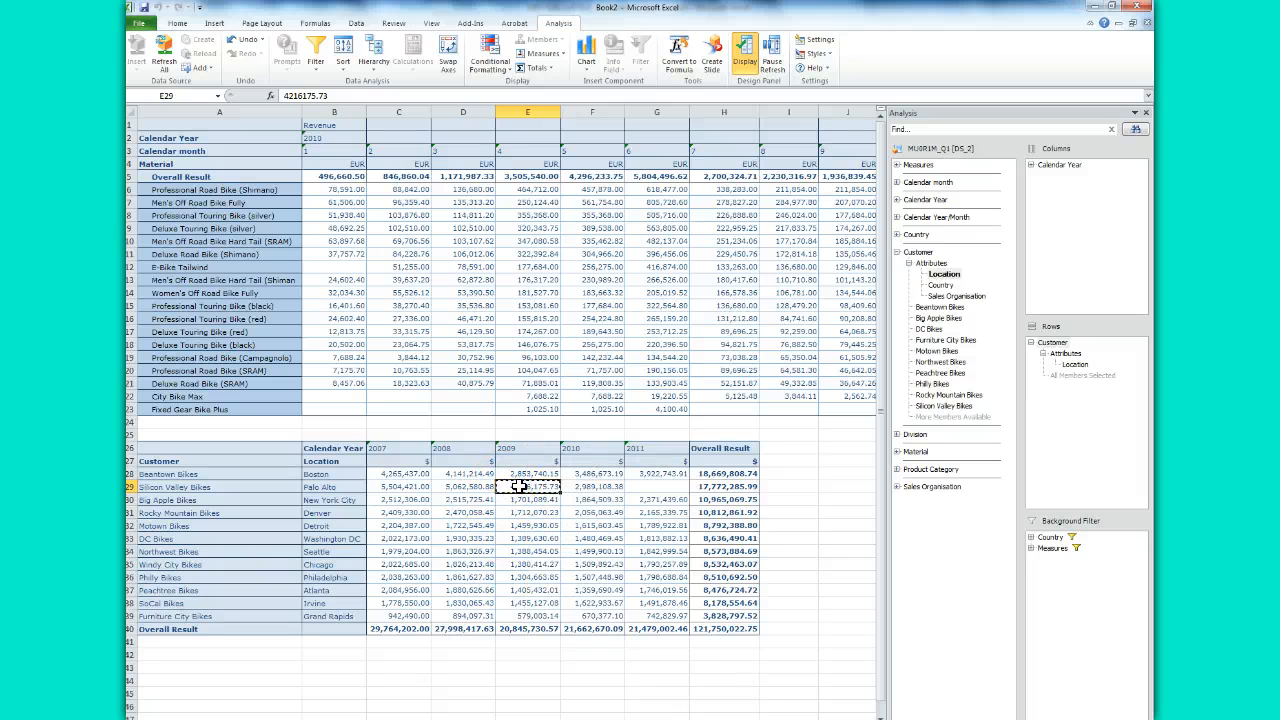
left_click(459, 718)
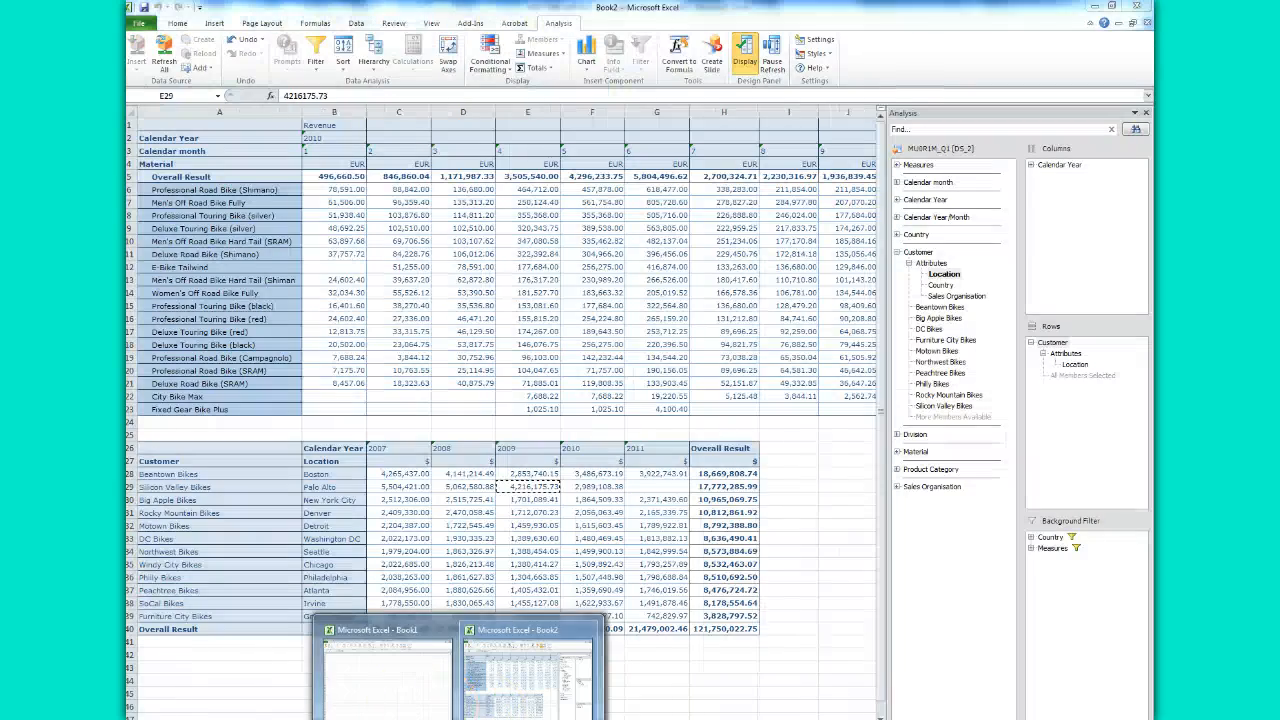
mouse_move(378, 718)
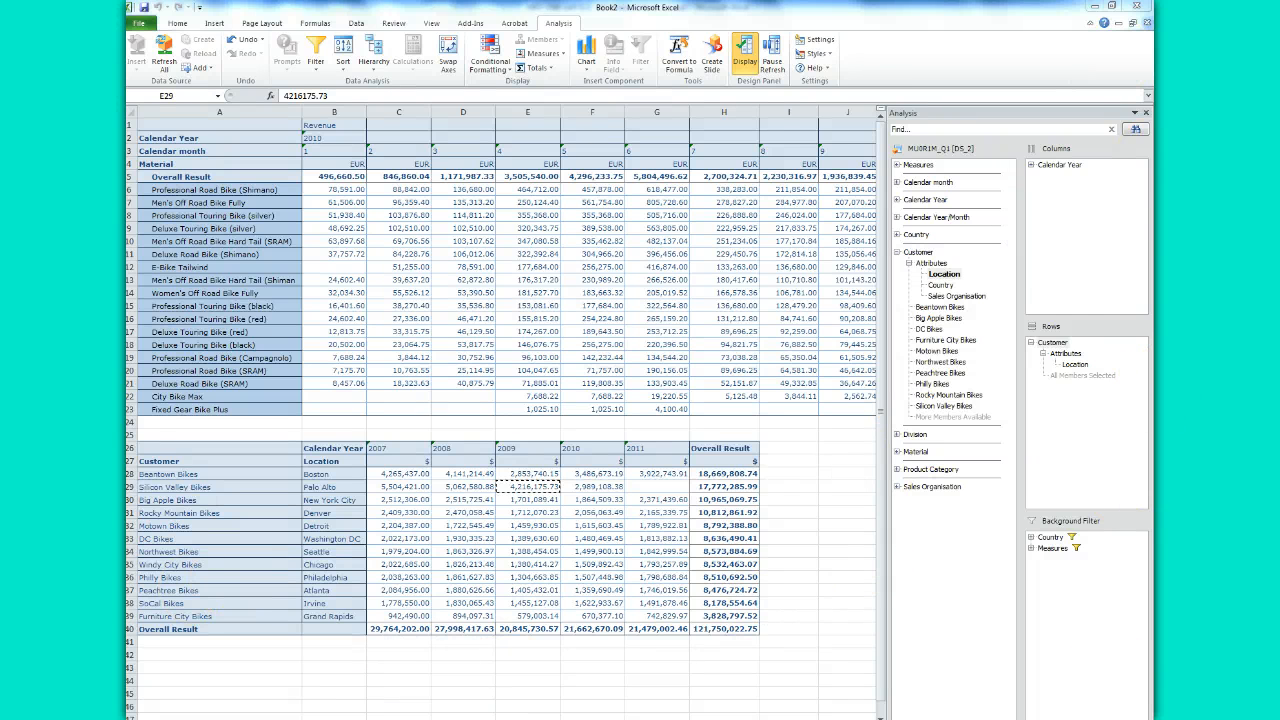
left_click(457, 680)
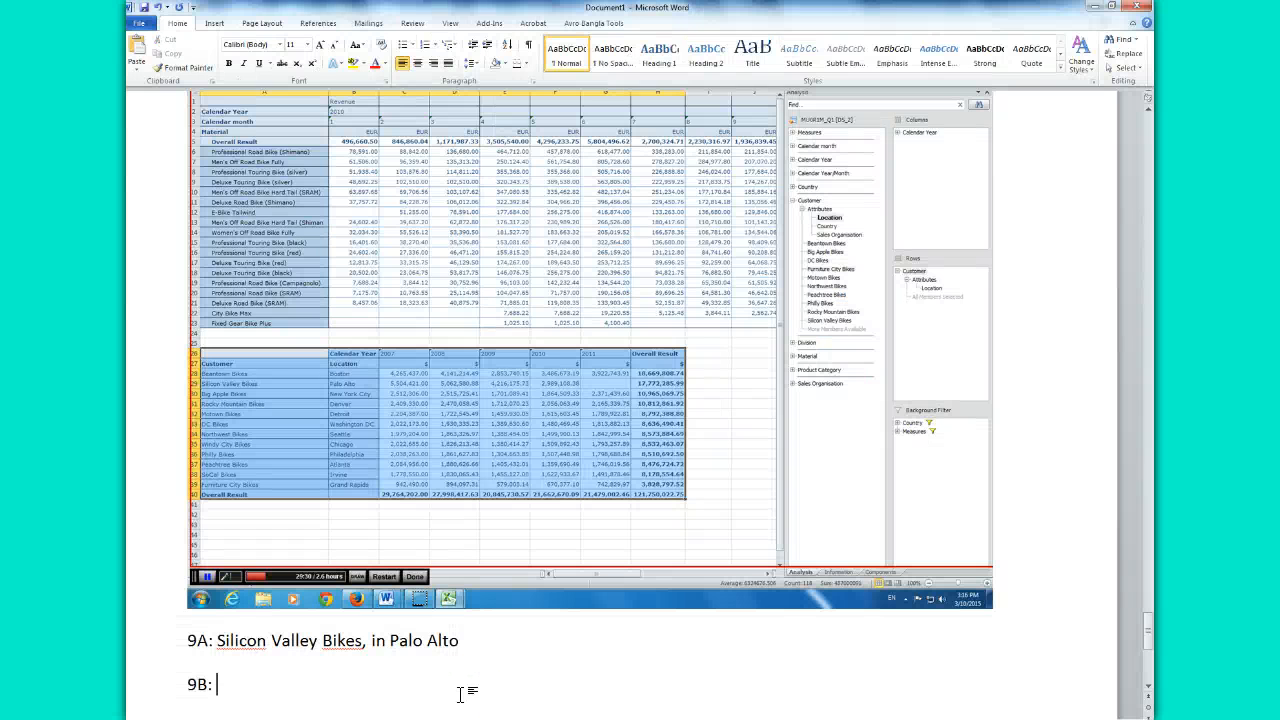
- Paste the revenue after 9B: and prefix it with '$ ' so it reads $ 4,216,175.73
type("4,216,175.73")
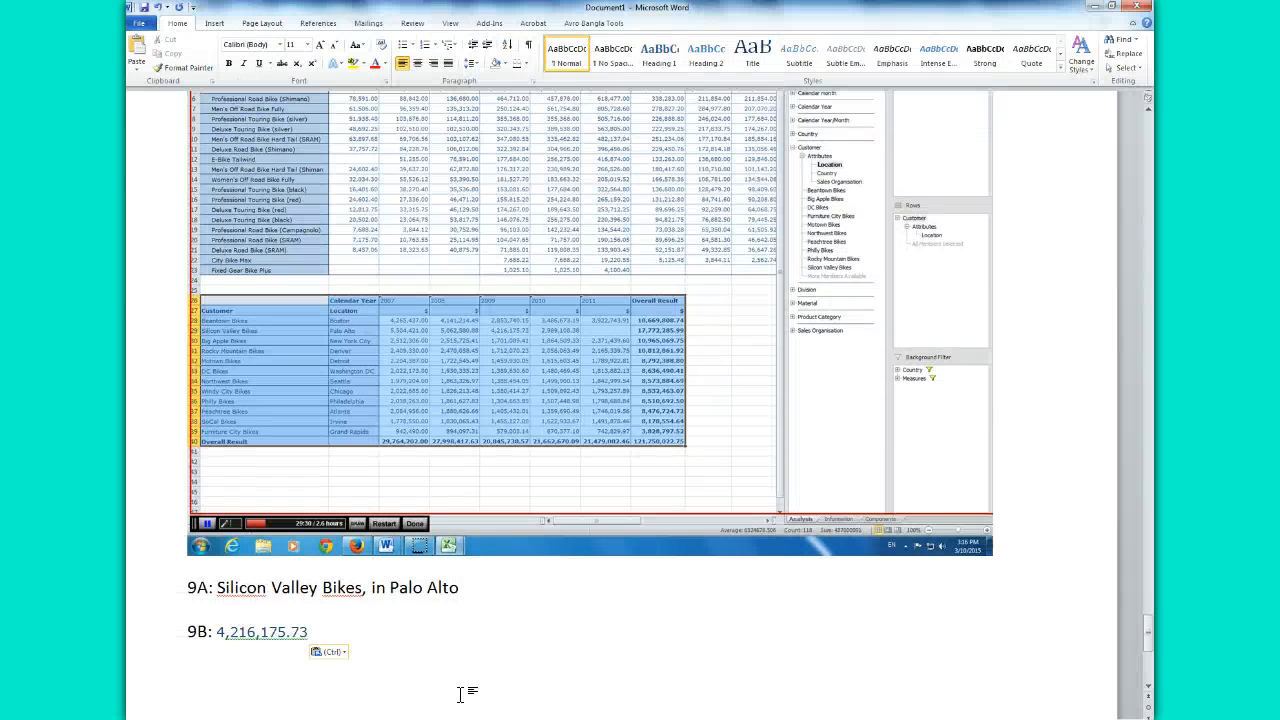
left_click(216, 632)
type("$")
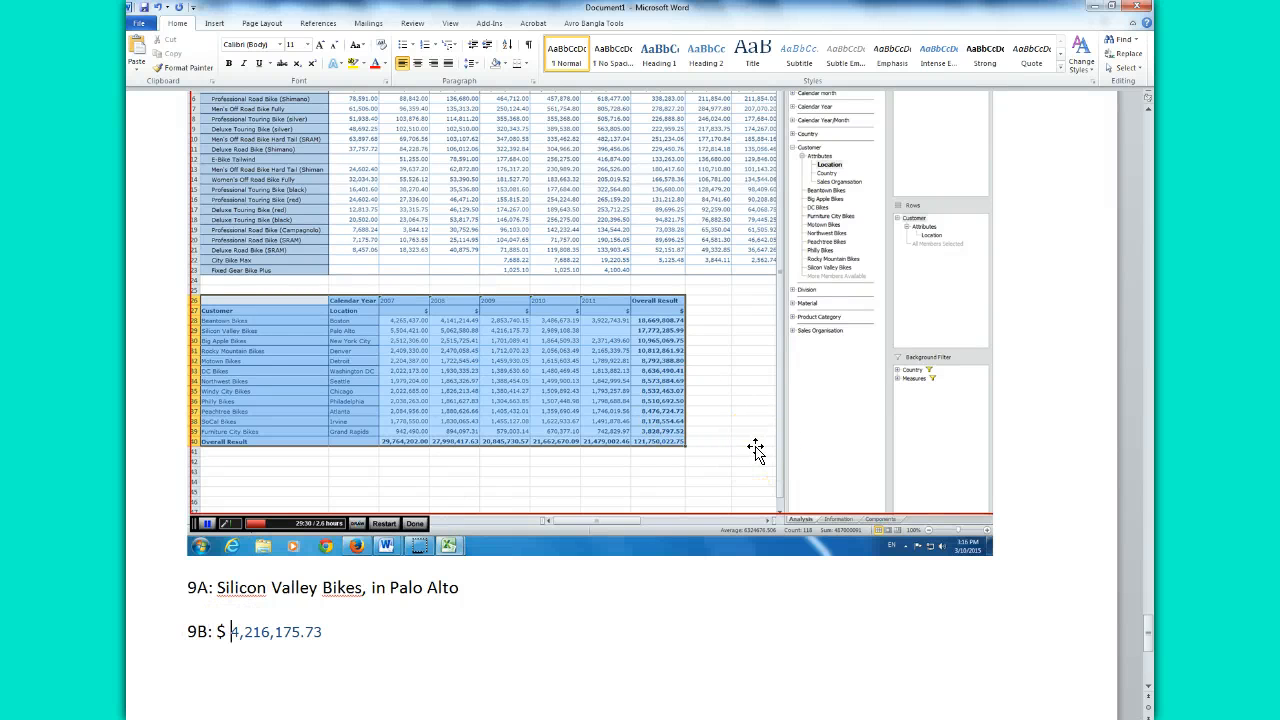
left_click(330, 632)
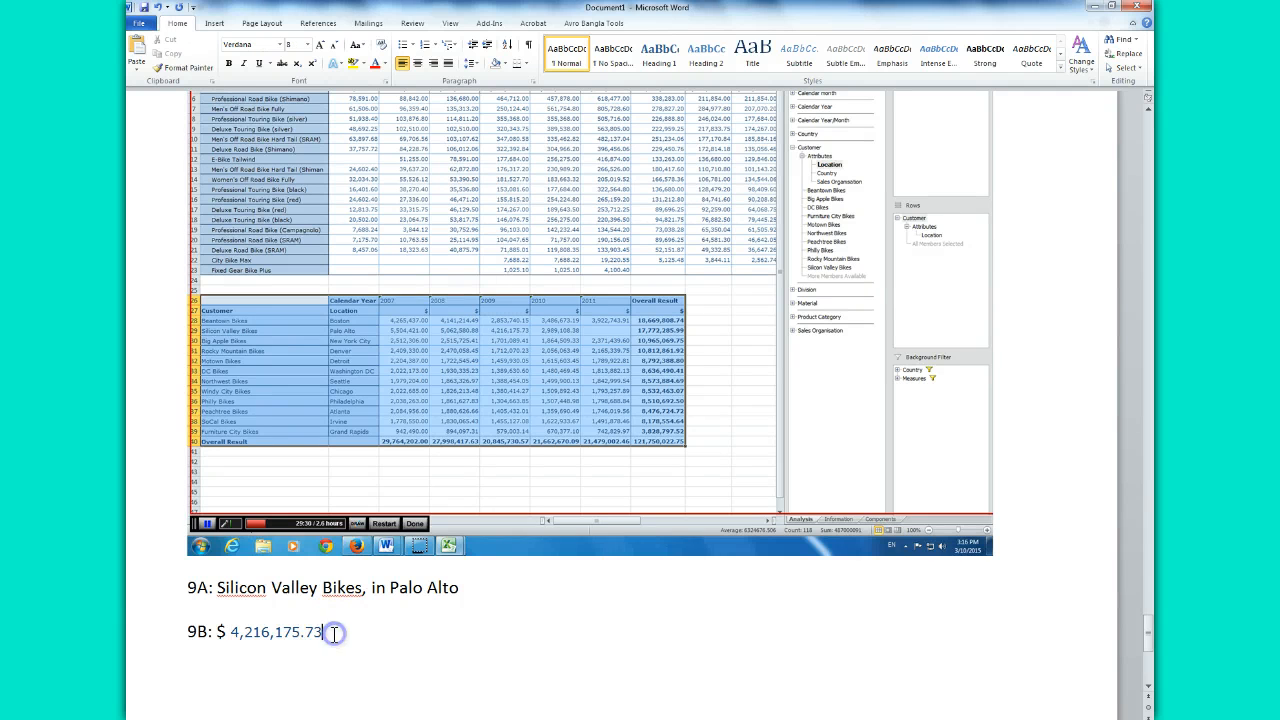
- Switch to the MISY 5360 SAP Ex 1 exercise document
left_click(378, 719)
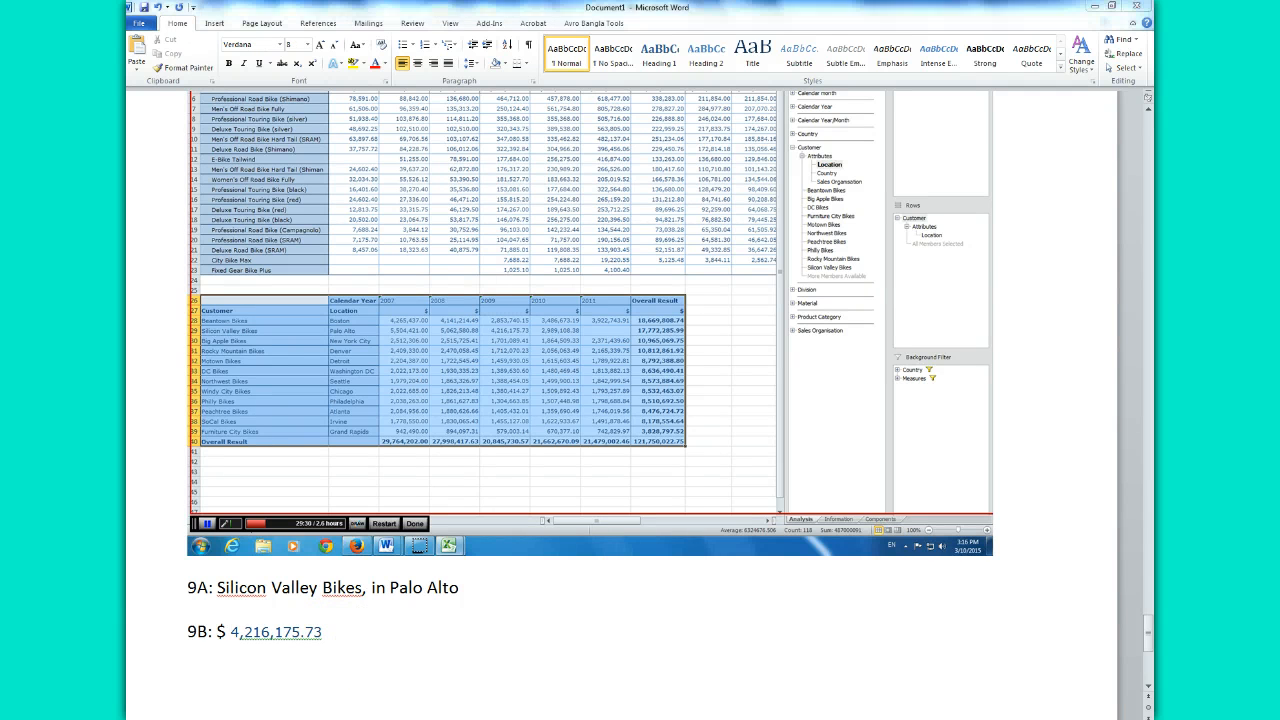
left_click(430, 704)
left_click(378, 719)
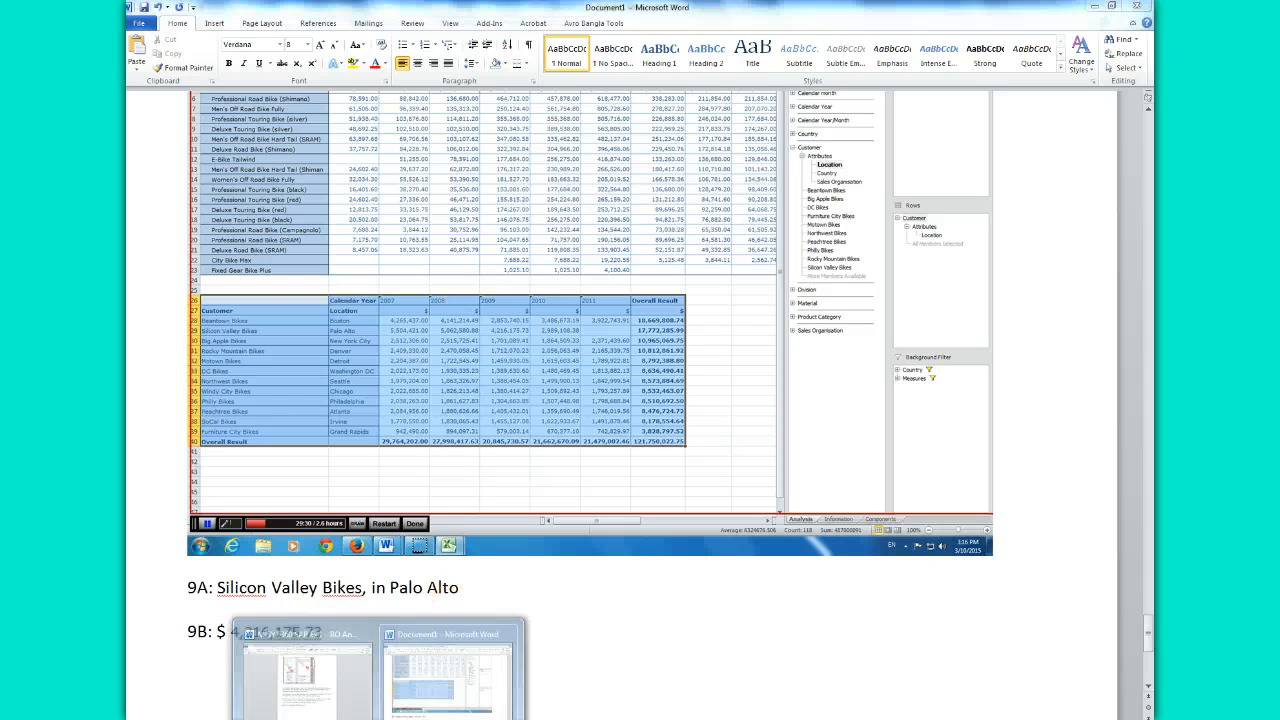
left_click(314, 706)
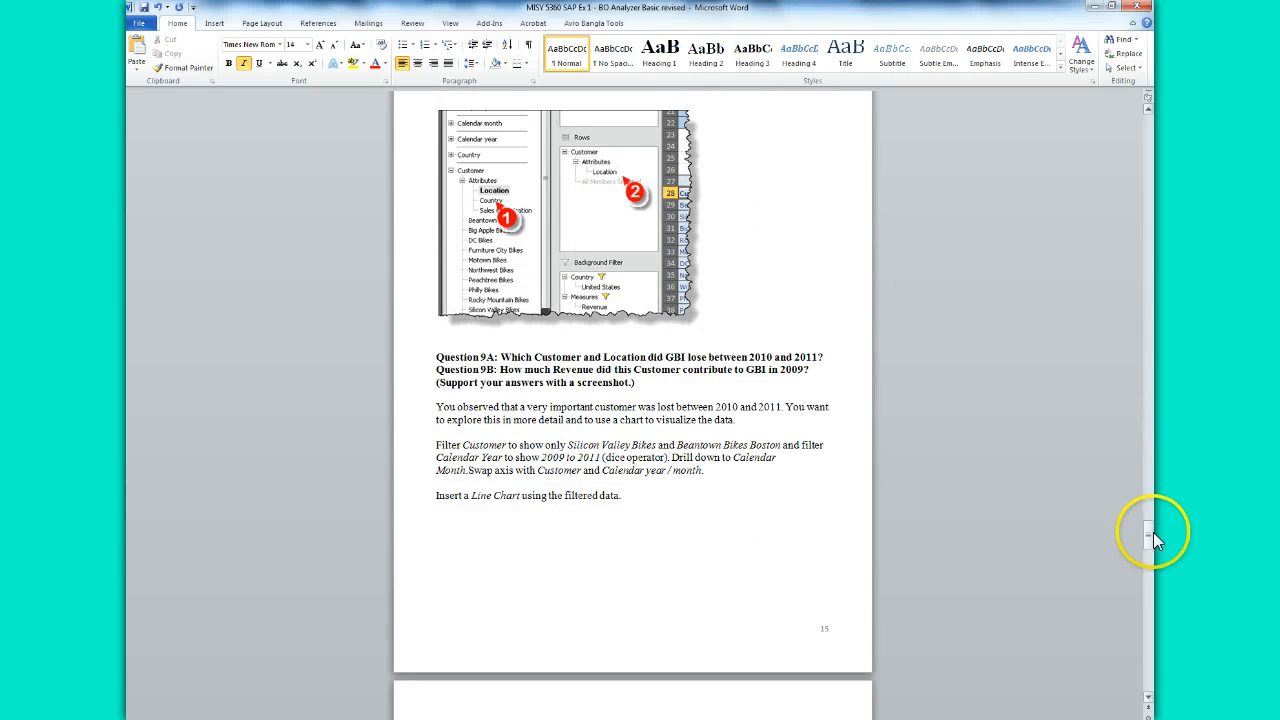
- Copy the Question 10 paragraph from the exercise document
left_click_drag(1153, 532, 1153, 574)
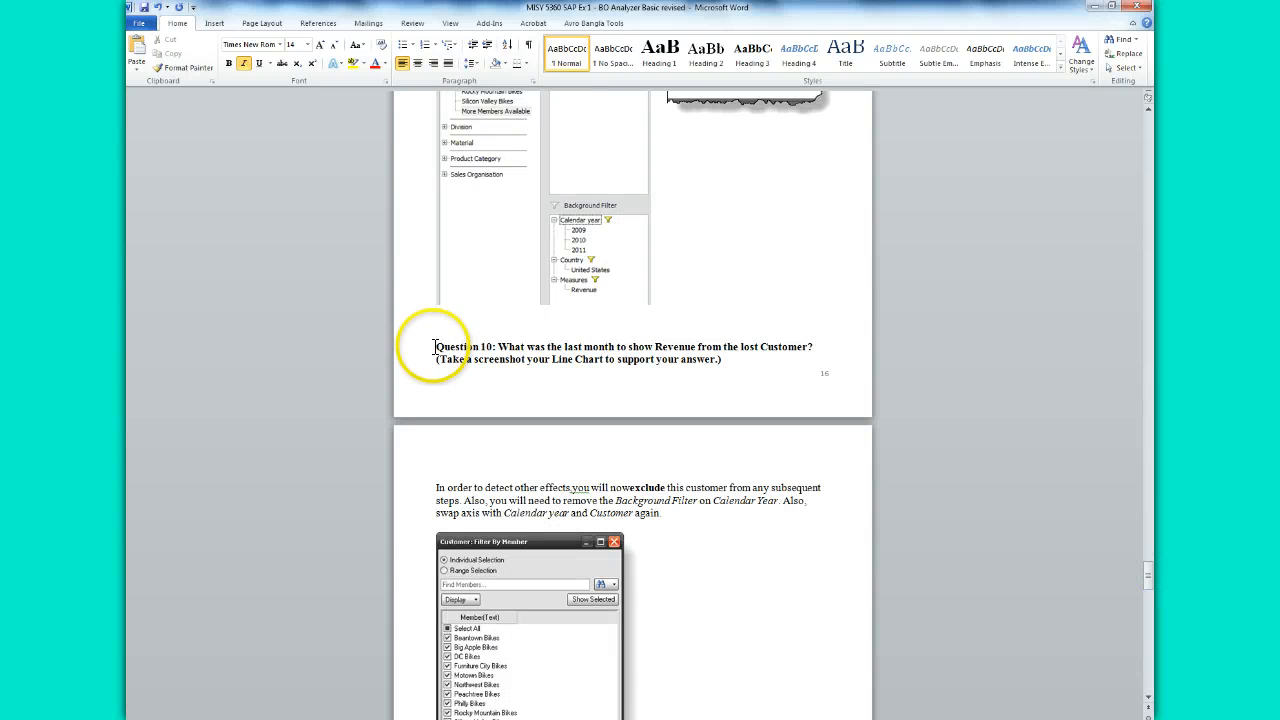
left_click_drag(436, 346, 725, 368)
right_click(611, 360)
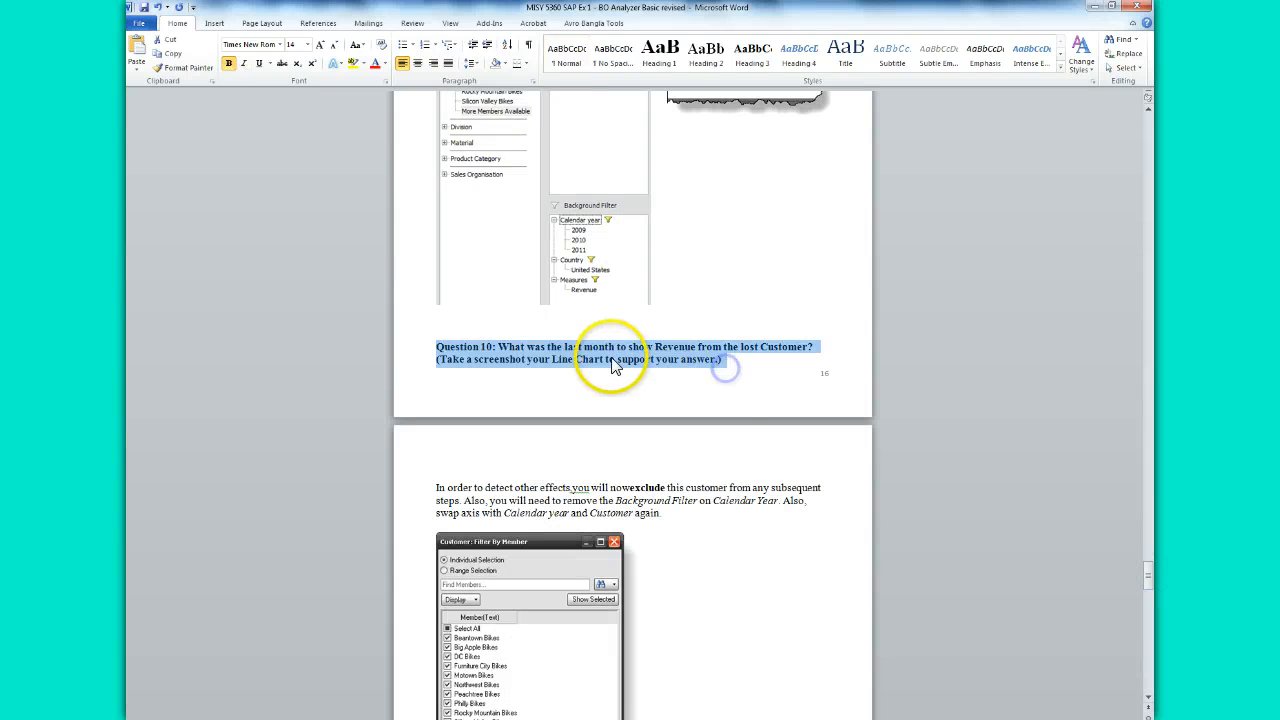
left_click(641, 376)
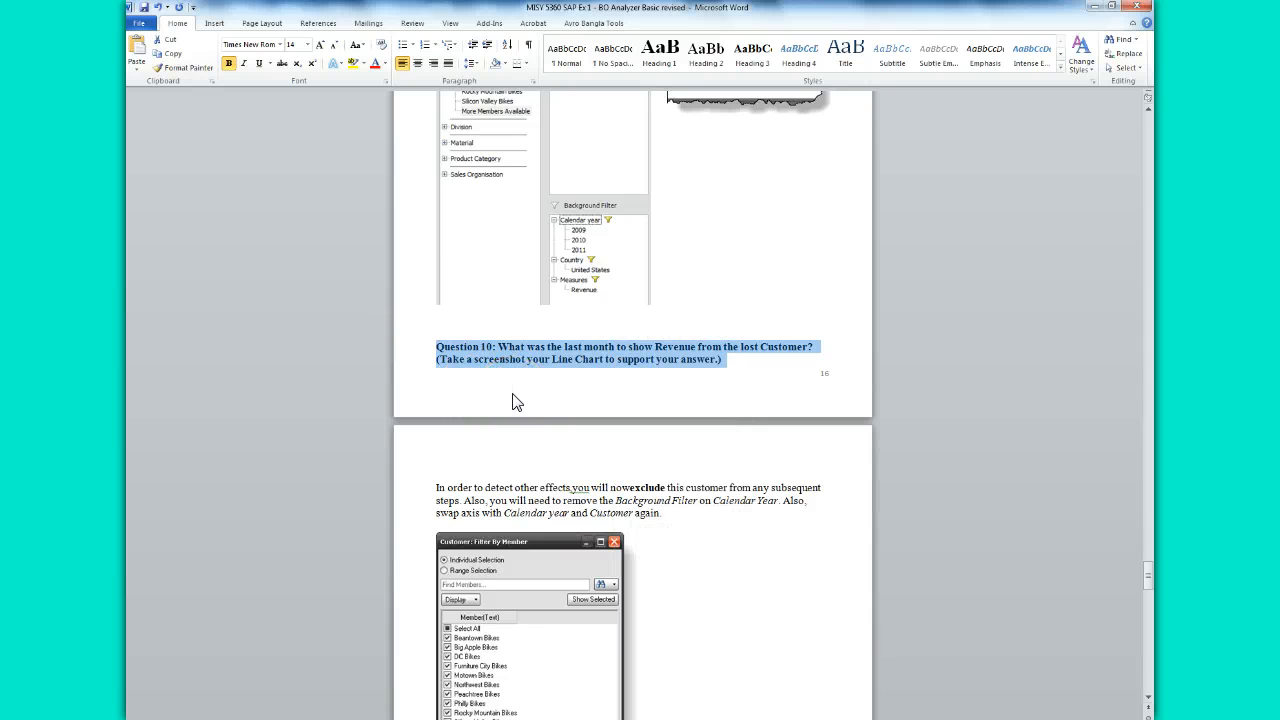
left_click(679, 456)
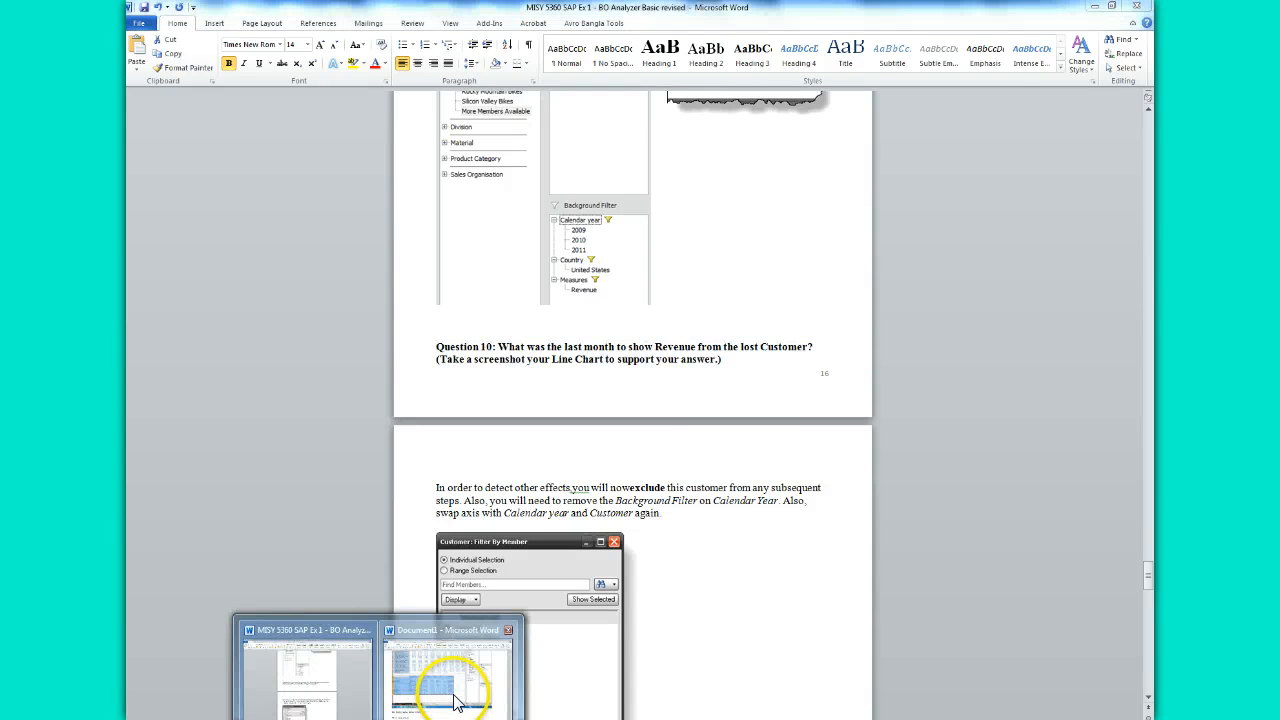
- Paste the Question 10 text below answer 9B, then bring the assignment document forward
left_click(462, 668)
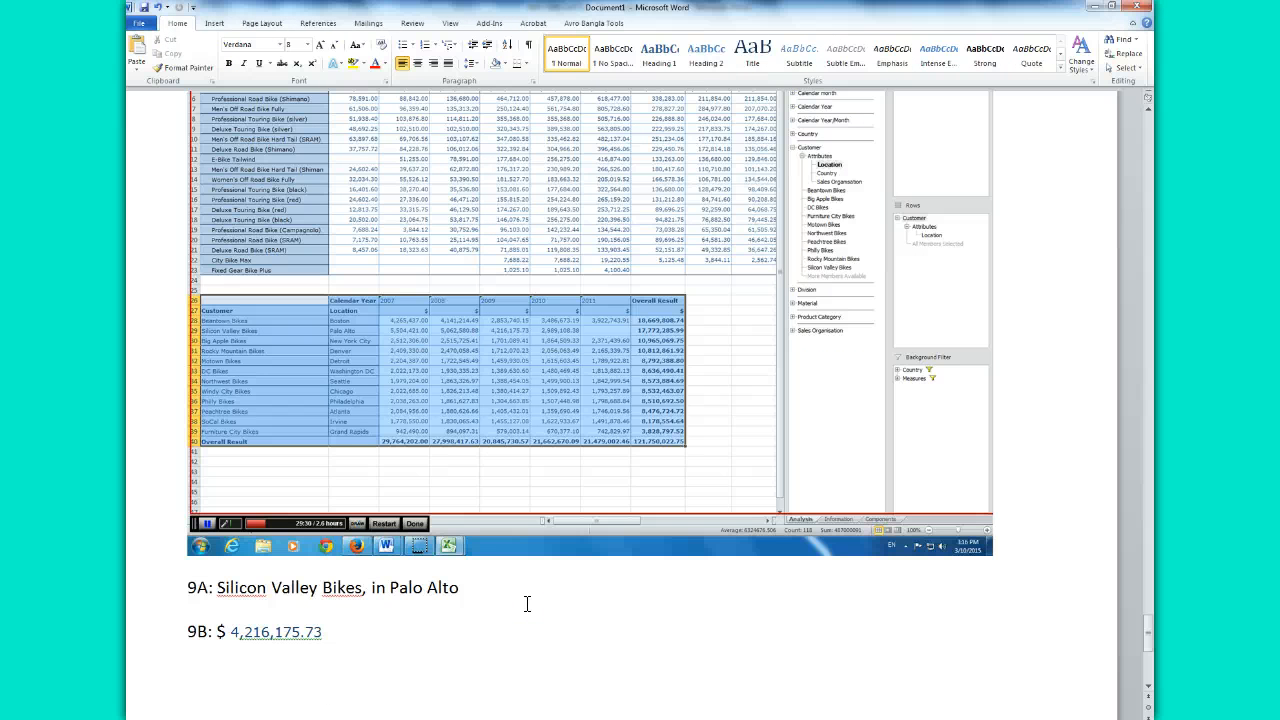
key("ctrl+v")
left_click(531, 600)
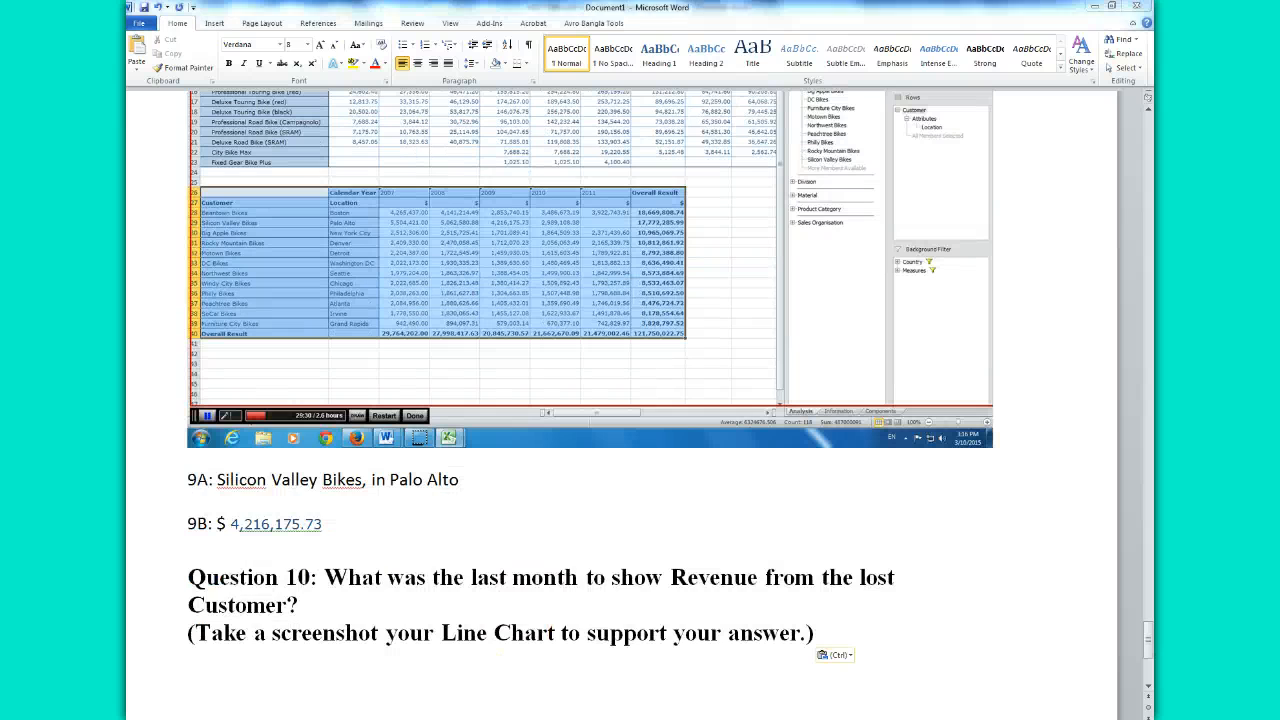
left_click(343, 700)
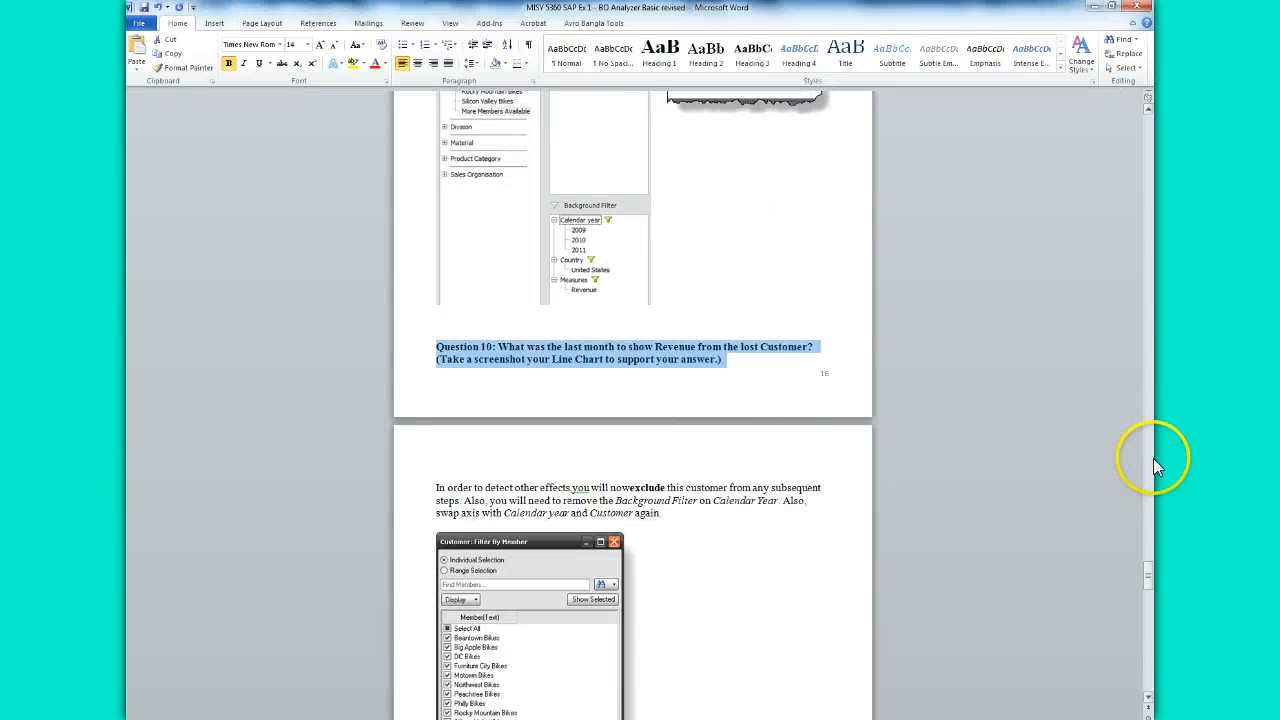
- Scroll up to page 15 to reread the two-customer filtering instructions, then go to Excel Book2
left_click_drag(1149, 581, 1146, 546)
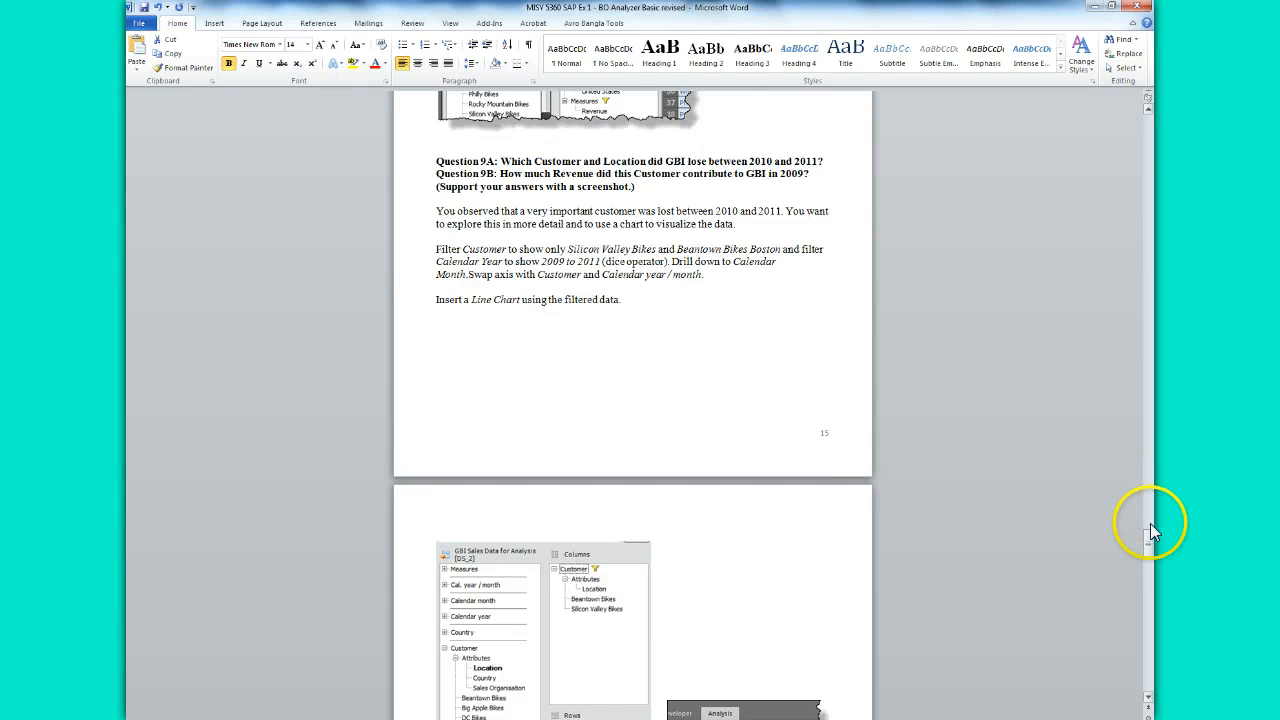
left_click_drag(1150, 523, 1150, 557)
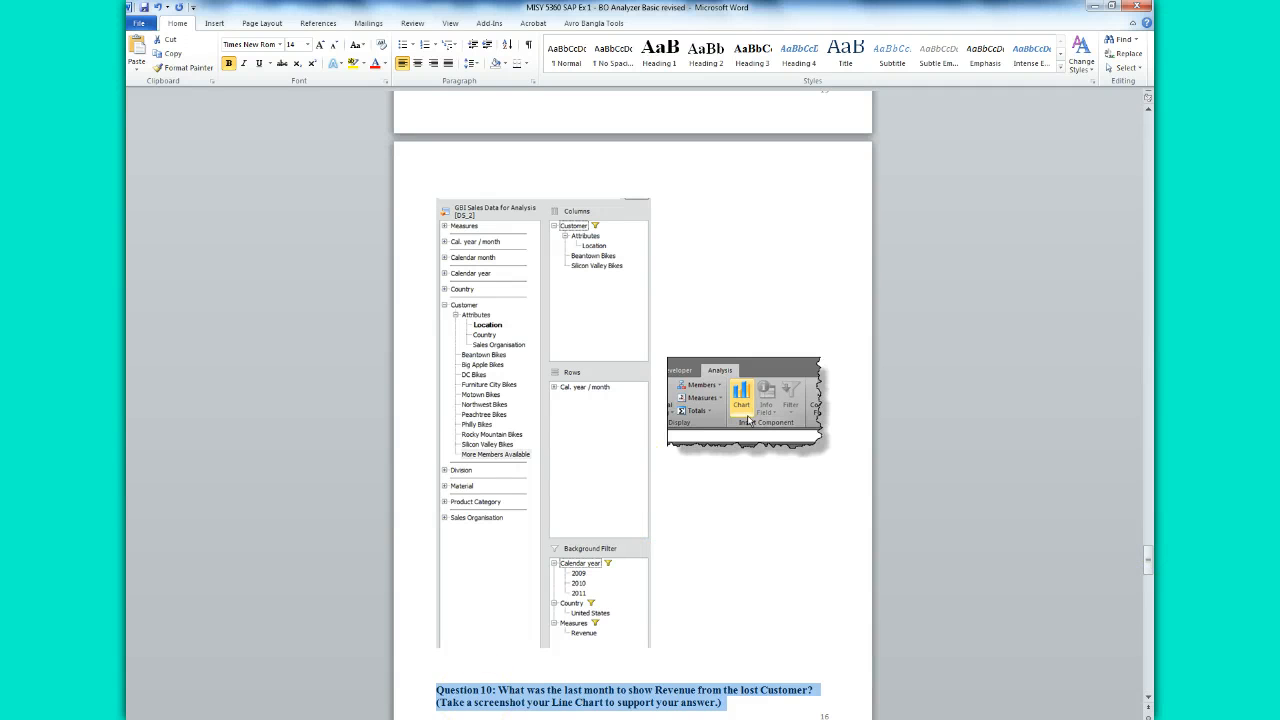
mouse_move(568, 652)
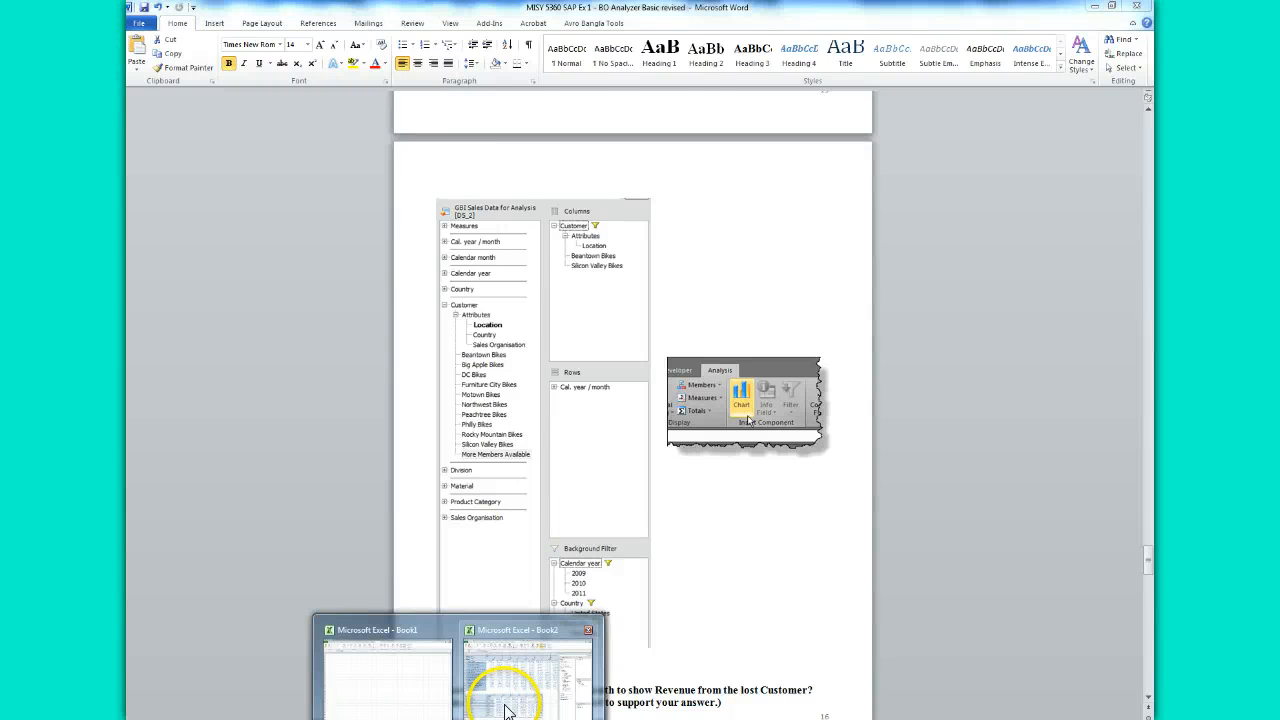
left_click(500, 686)
- Filter the Customer member list to only Beantown Bikes and Silicon Valley Bikes
left_click(182, 464)
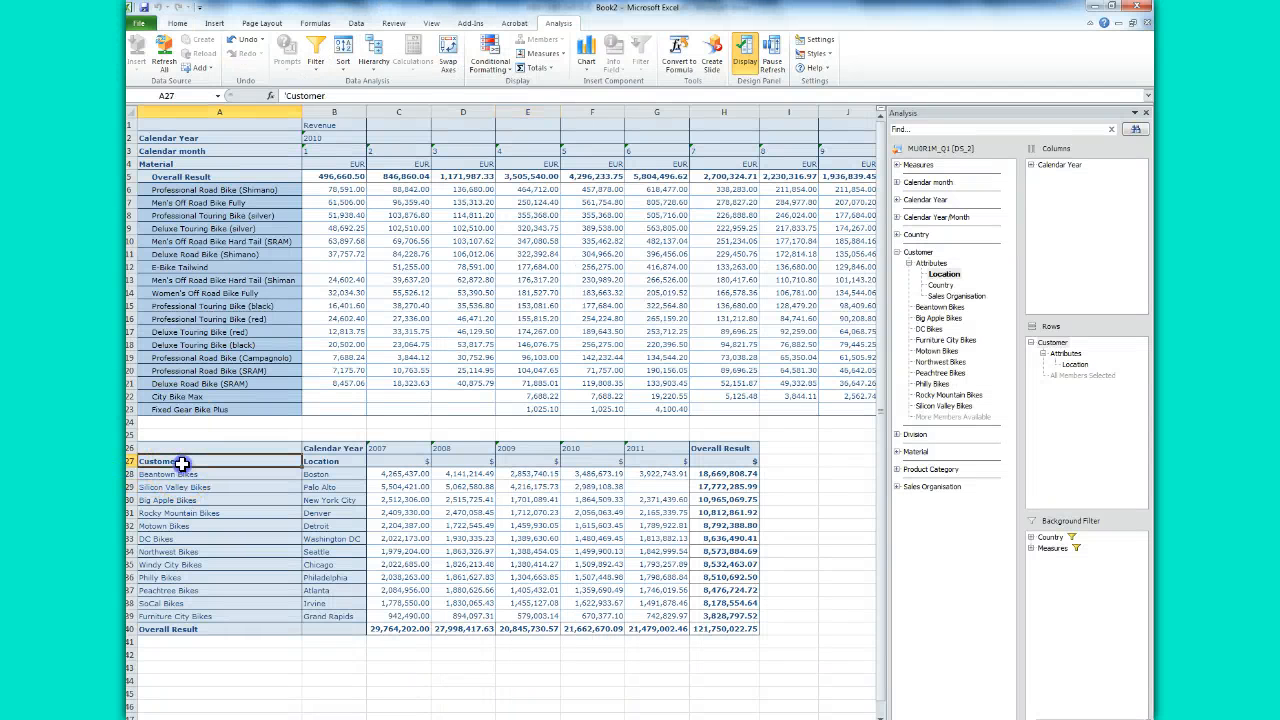
right_click(185, 467)
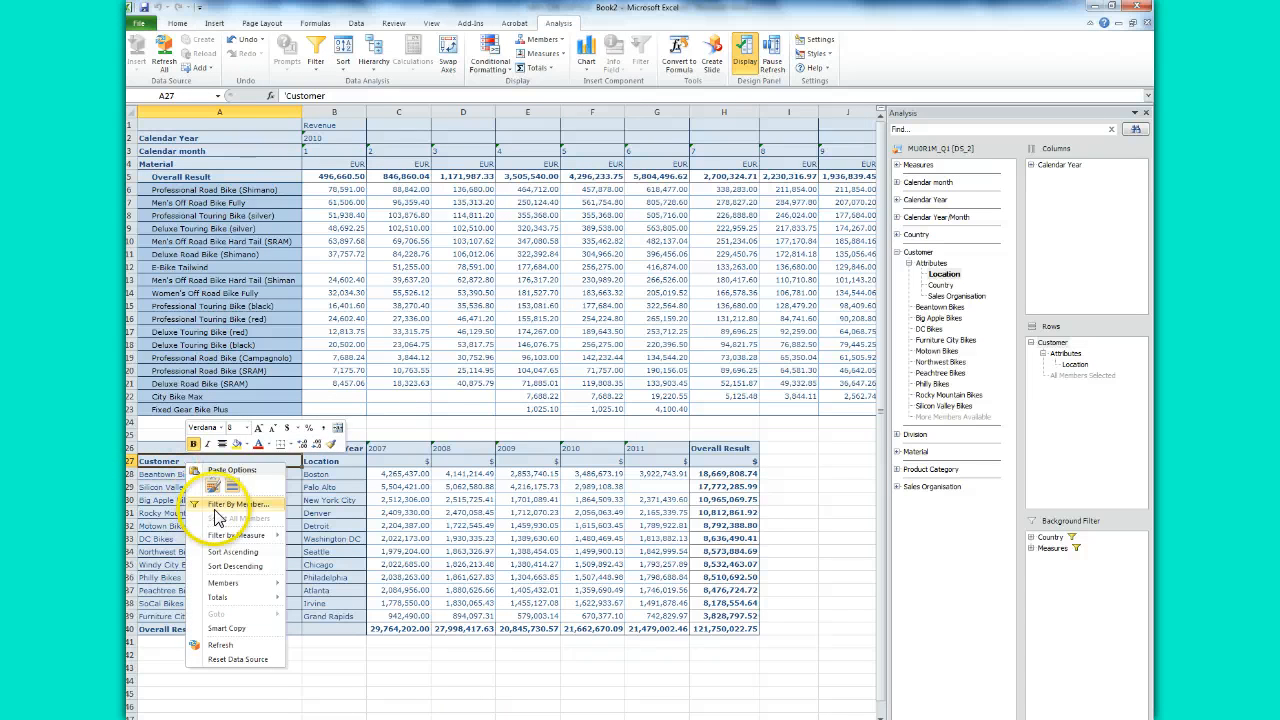
left_click(218, 504)
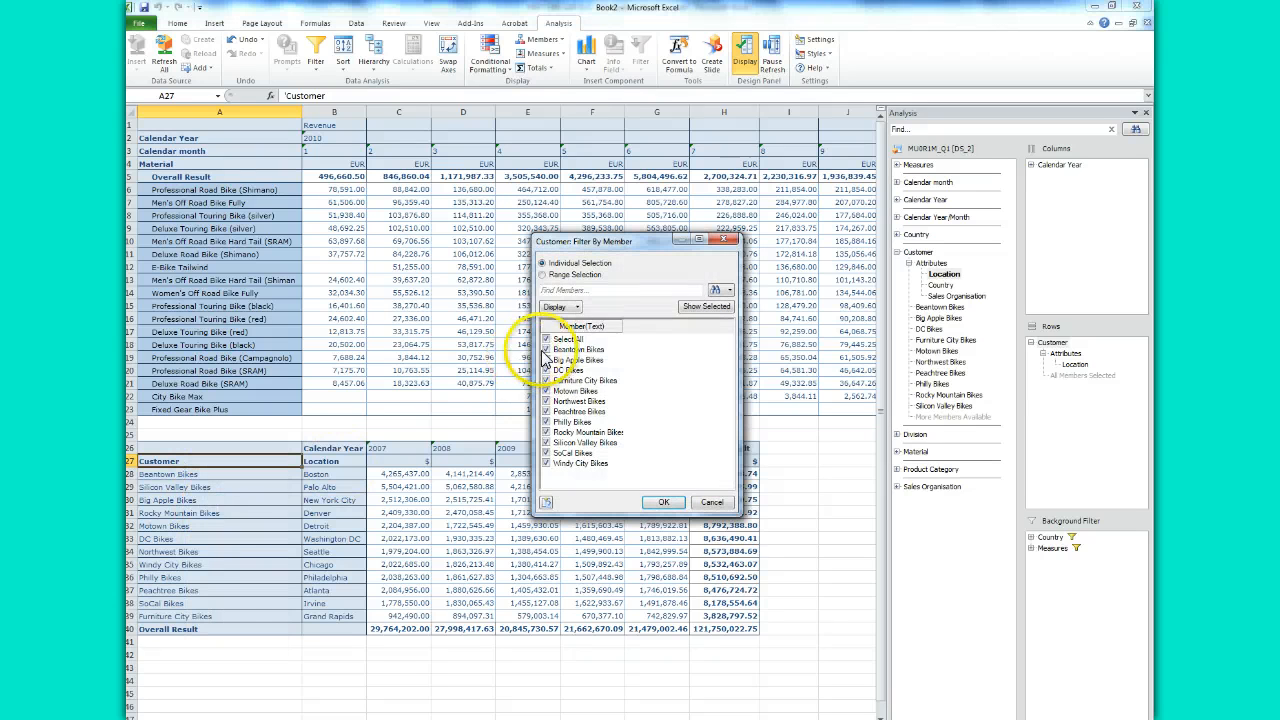
left_click(548, 341)
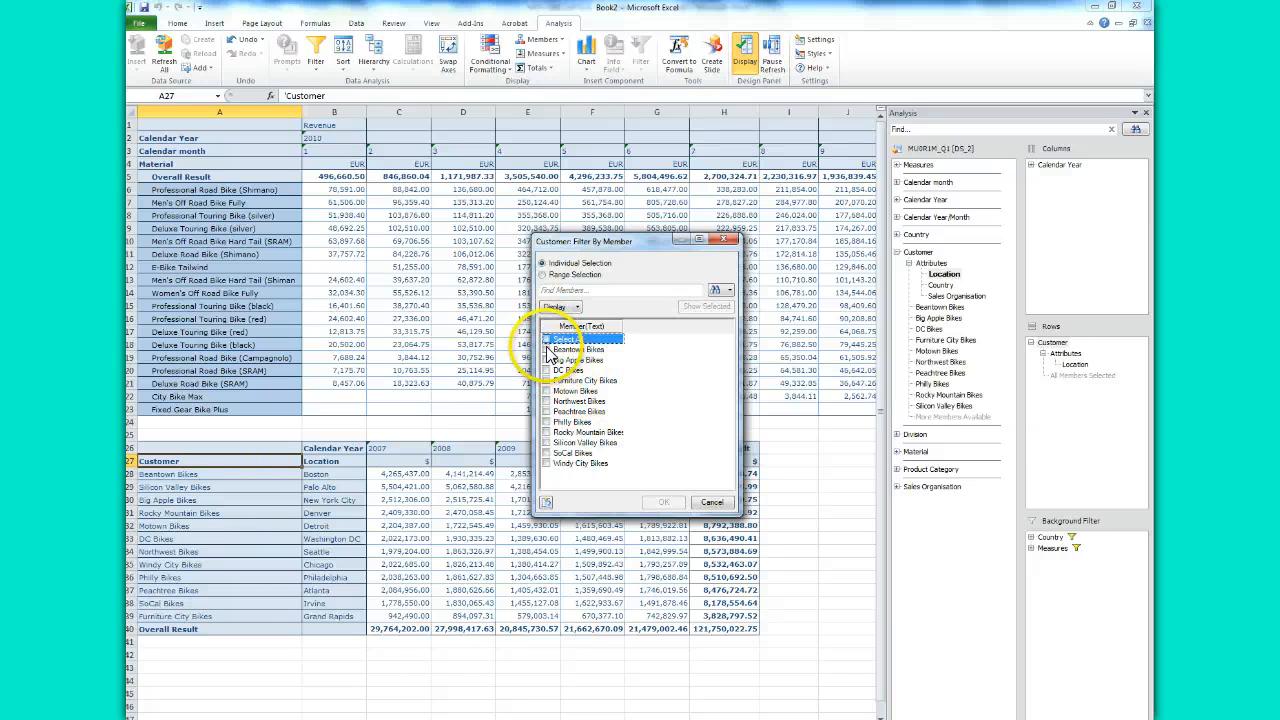
left_click(546, 349)
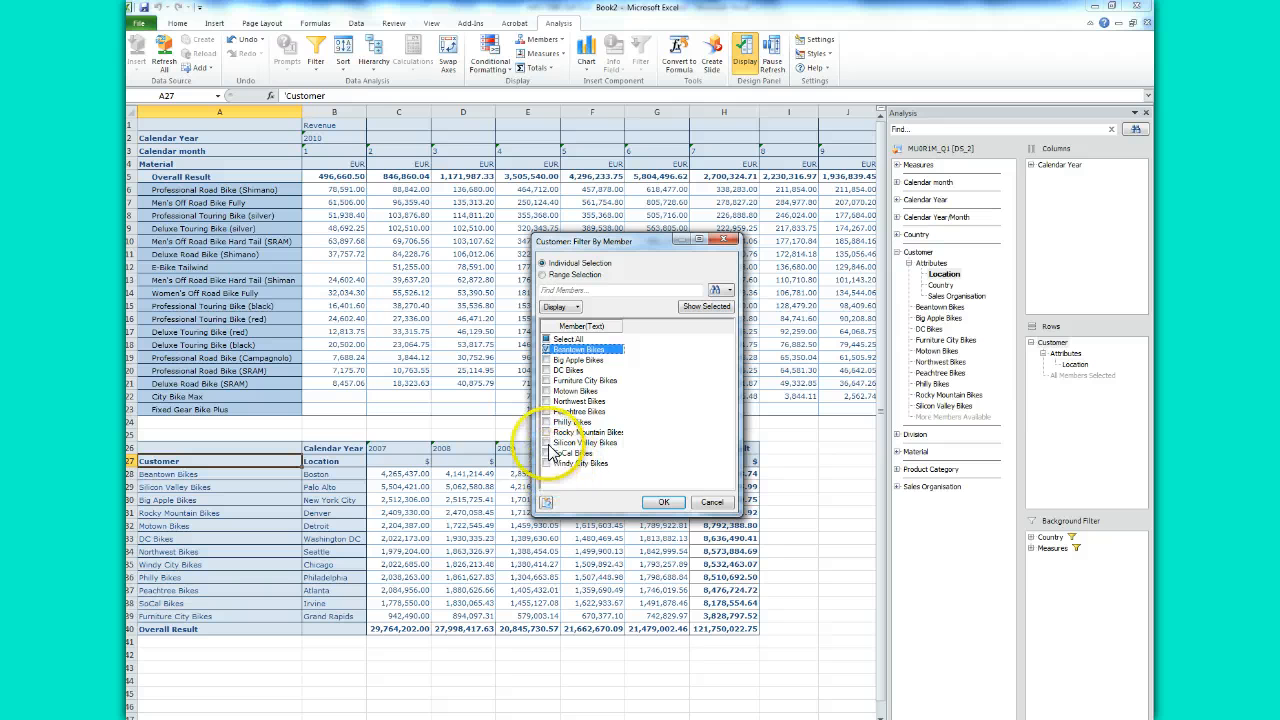
left_click(546, 442)
left_click(662, 502)
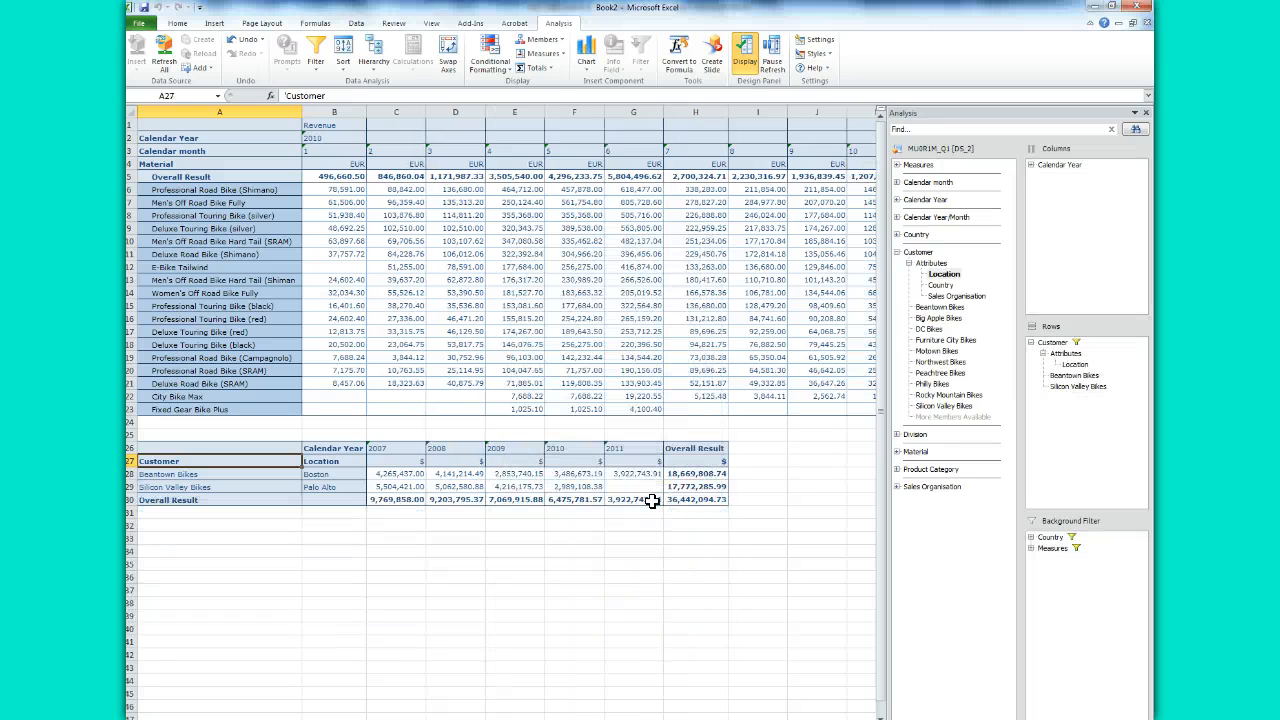
- Check the assignment document in Word, then return to the Excel workbook
mouse_move(378, 719)
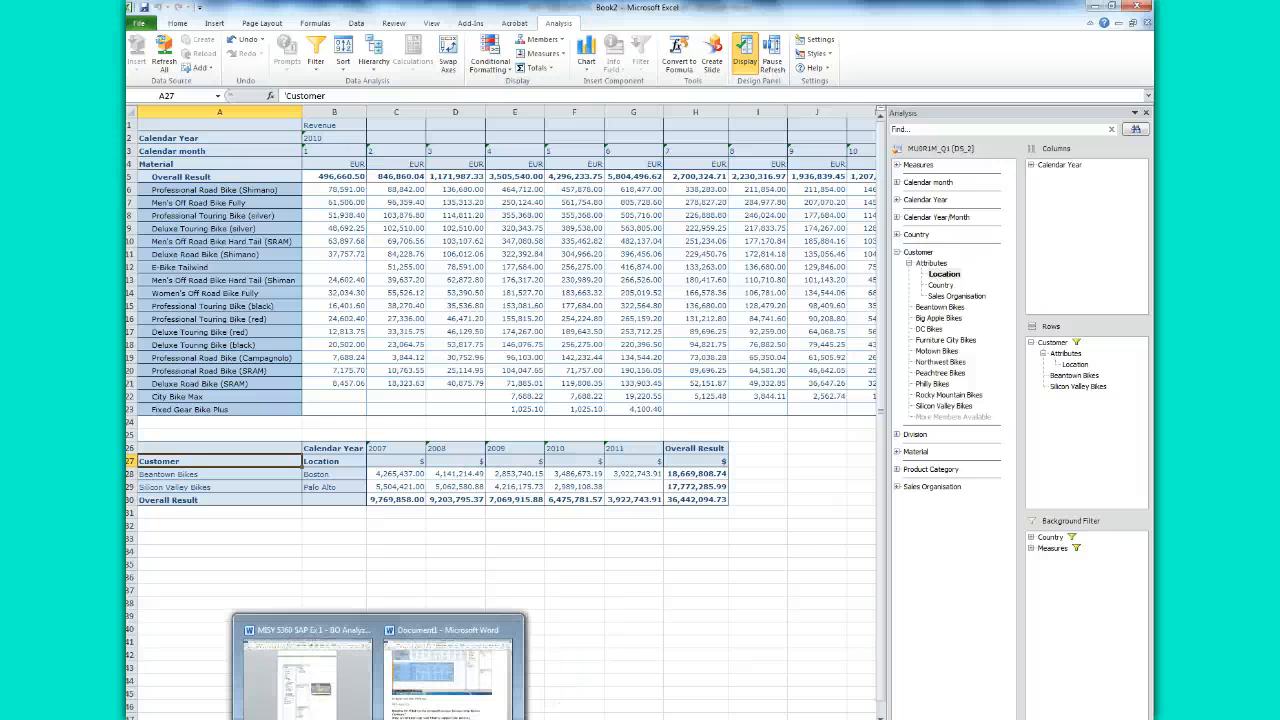
left_click(348, 700)
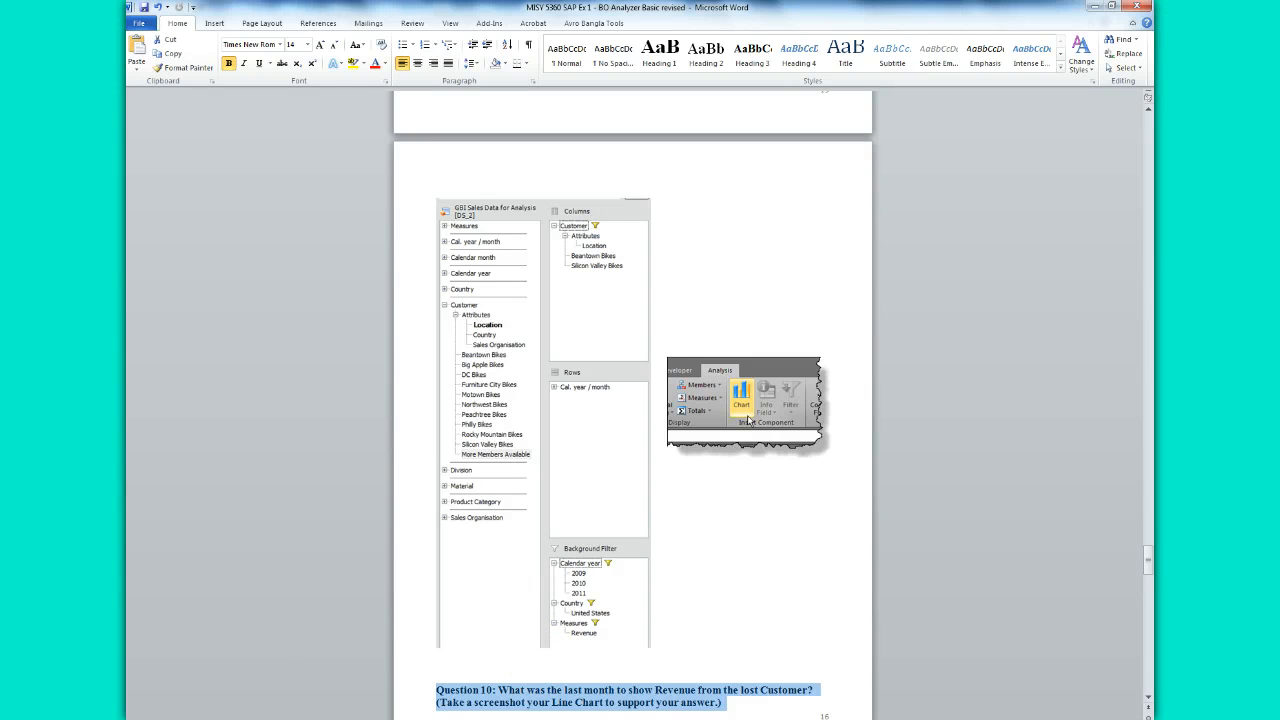
left_click(530, 660)
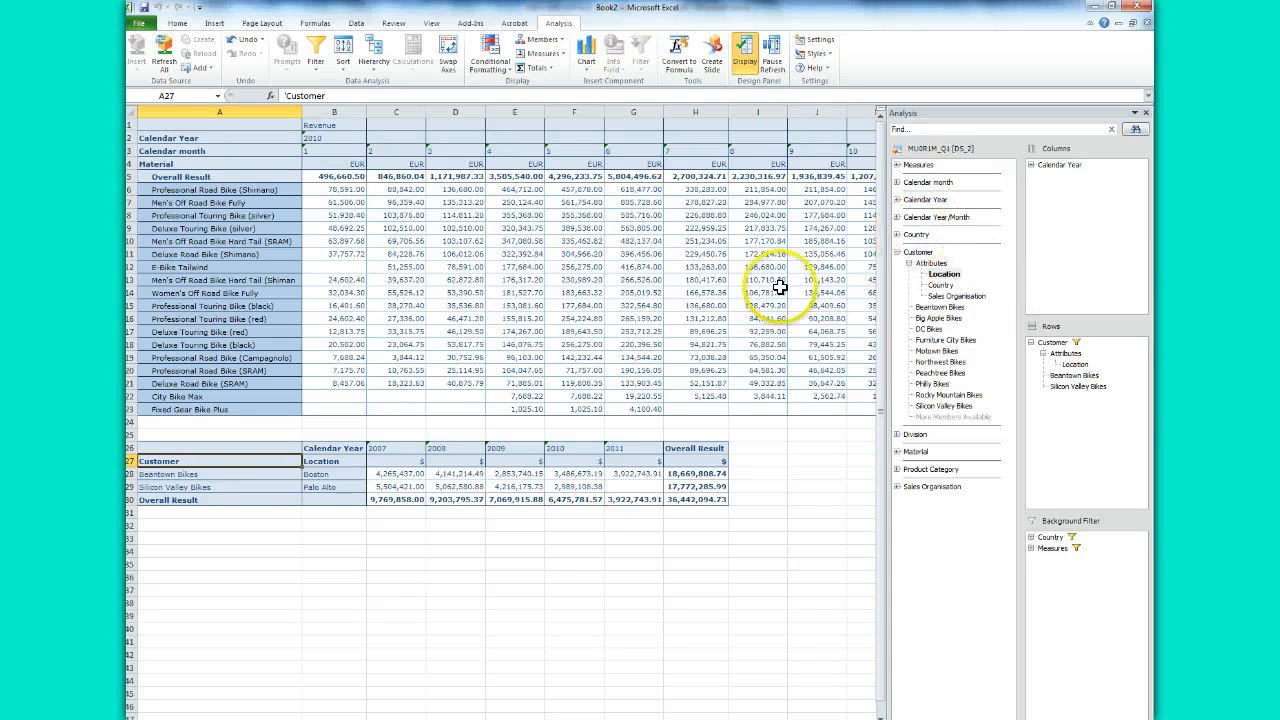
- Keep only Beantown Bikes and swap it with Calendar Year/Month to list monthly revenue
right_click(197, 467)
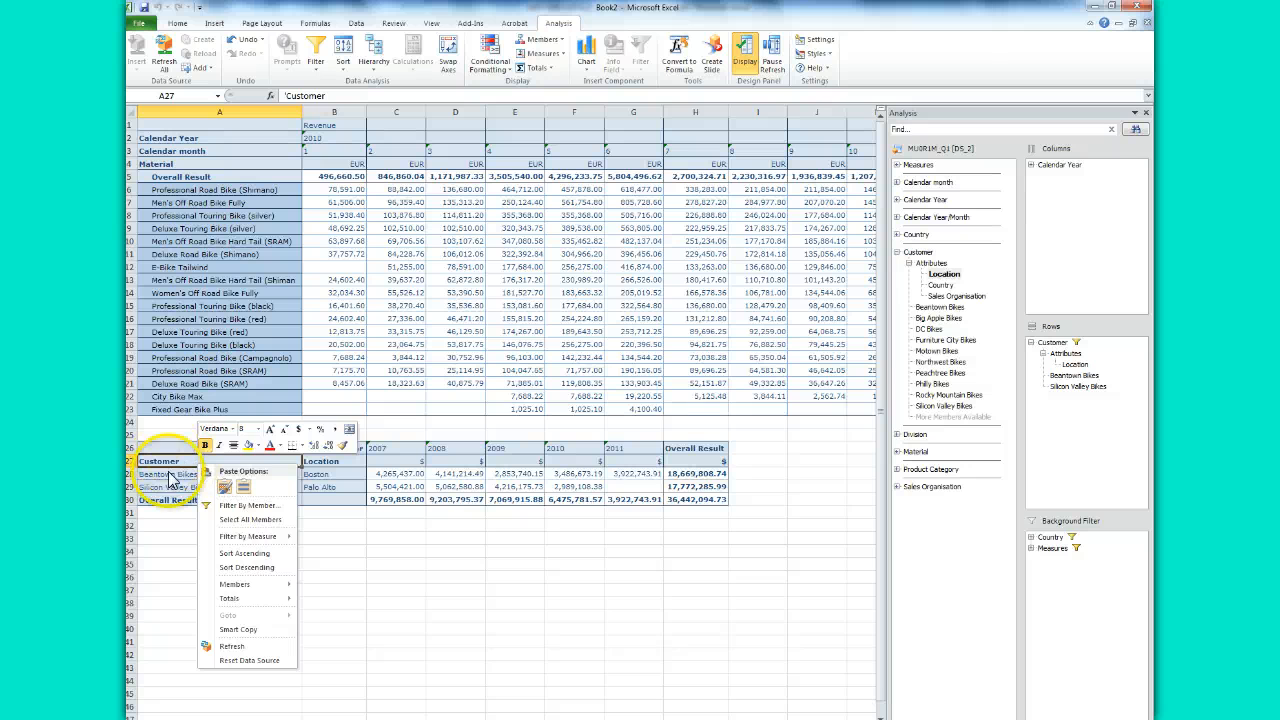
left_click(169, 475)
right_click(170, 475)
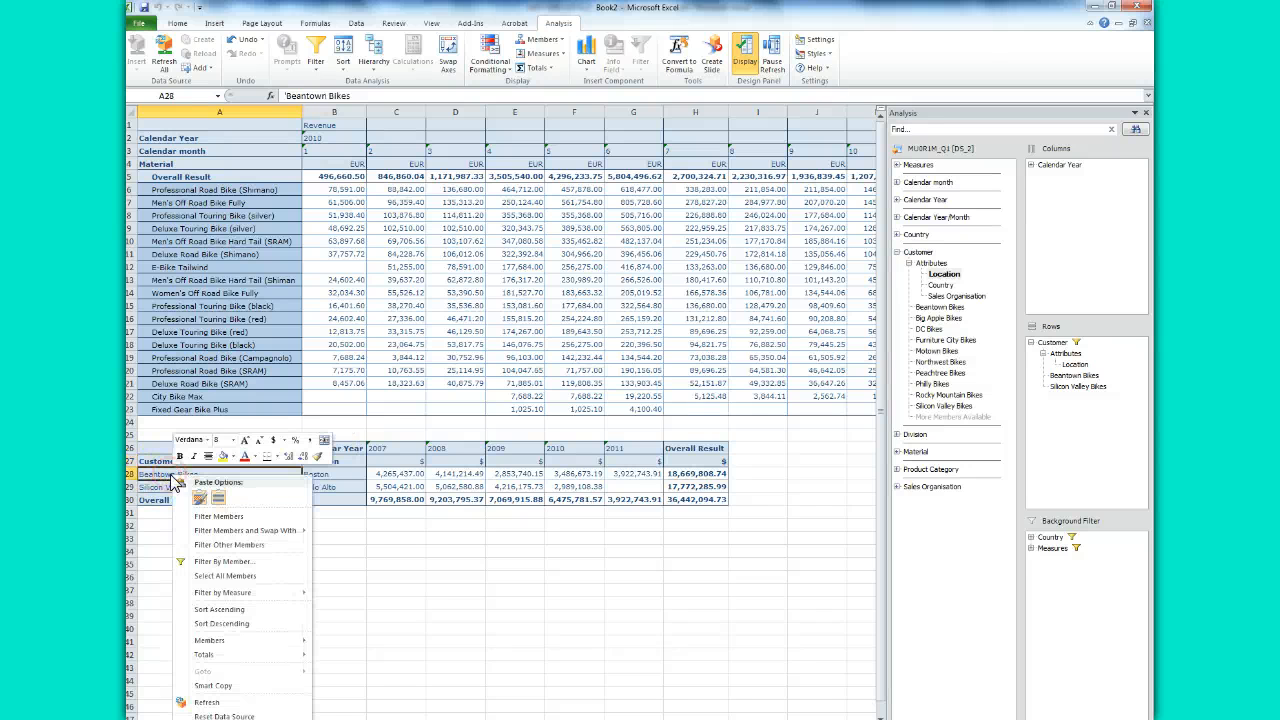
mouse_move(210, 536)
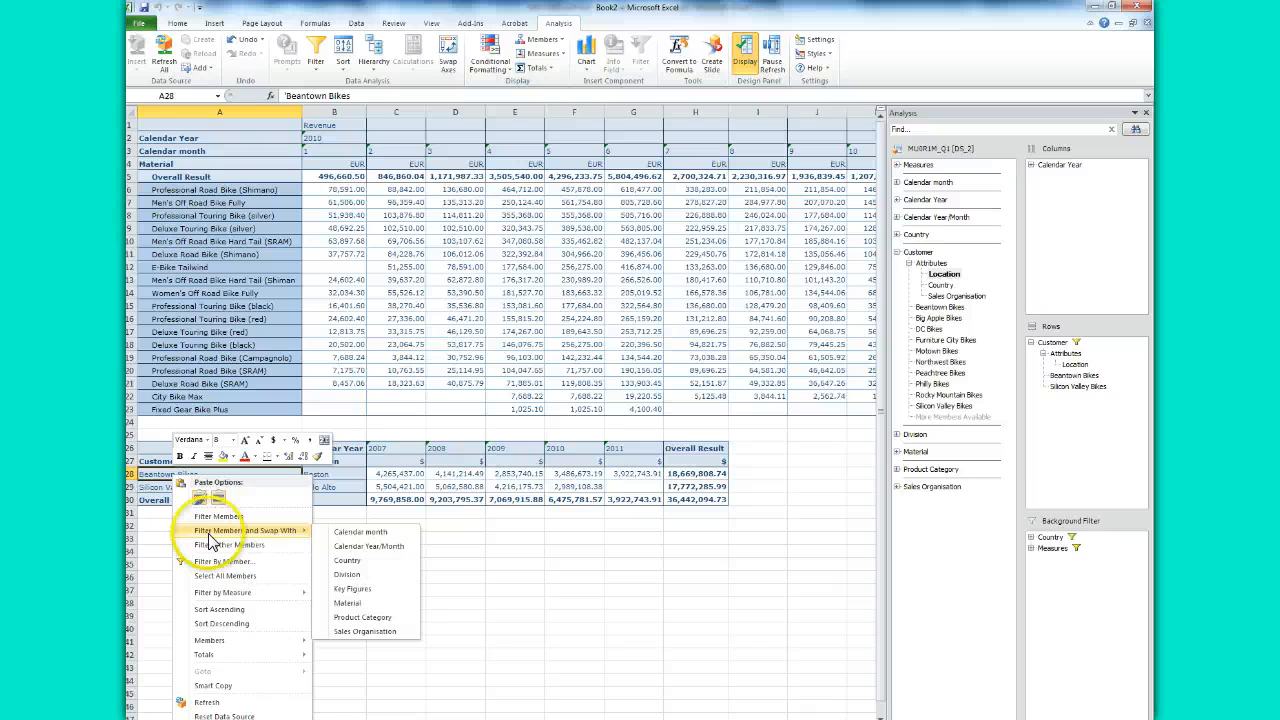
left_click(352, 546)
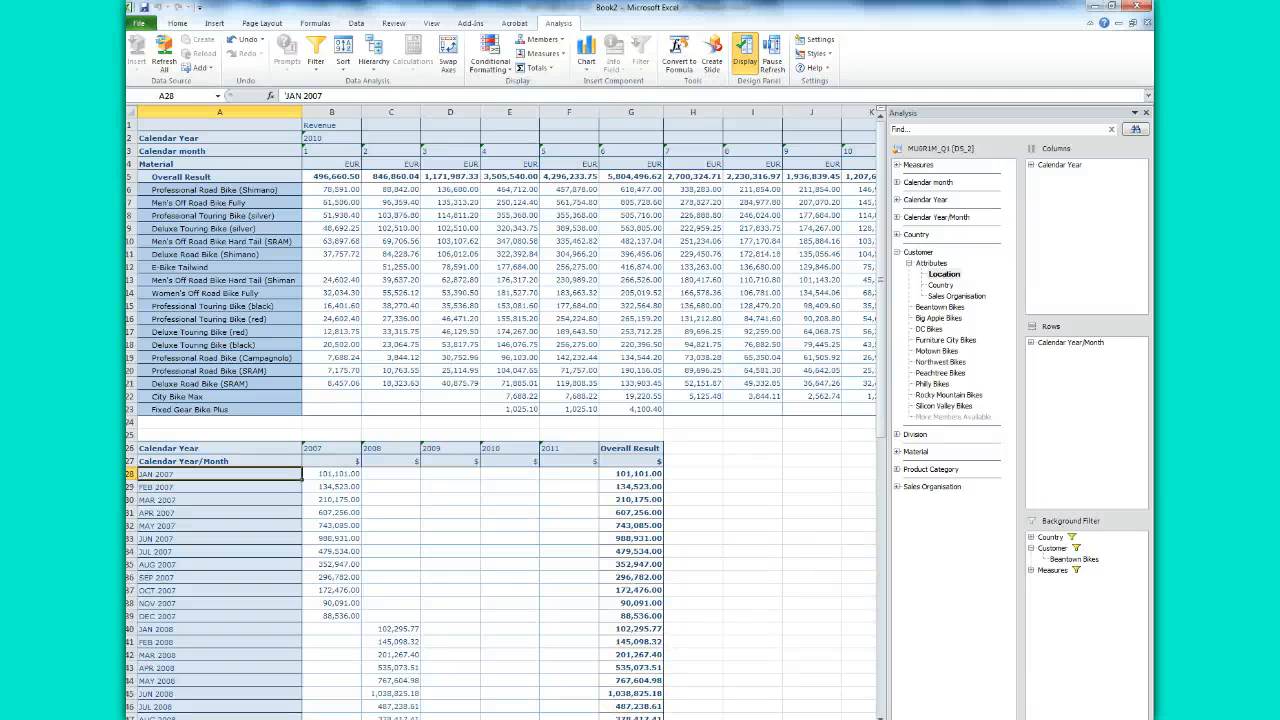
- Consult the assignment document in Word and switch back to Book2
left_click(378, 719)
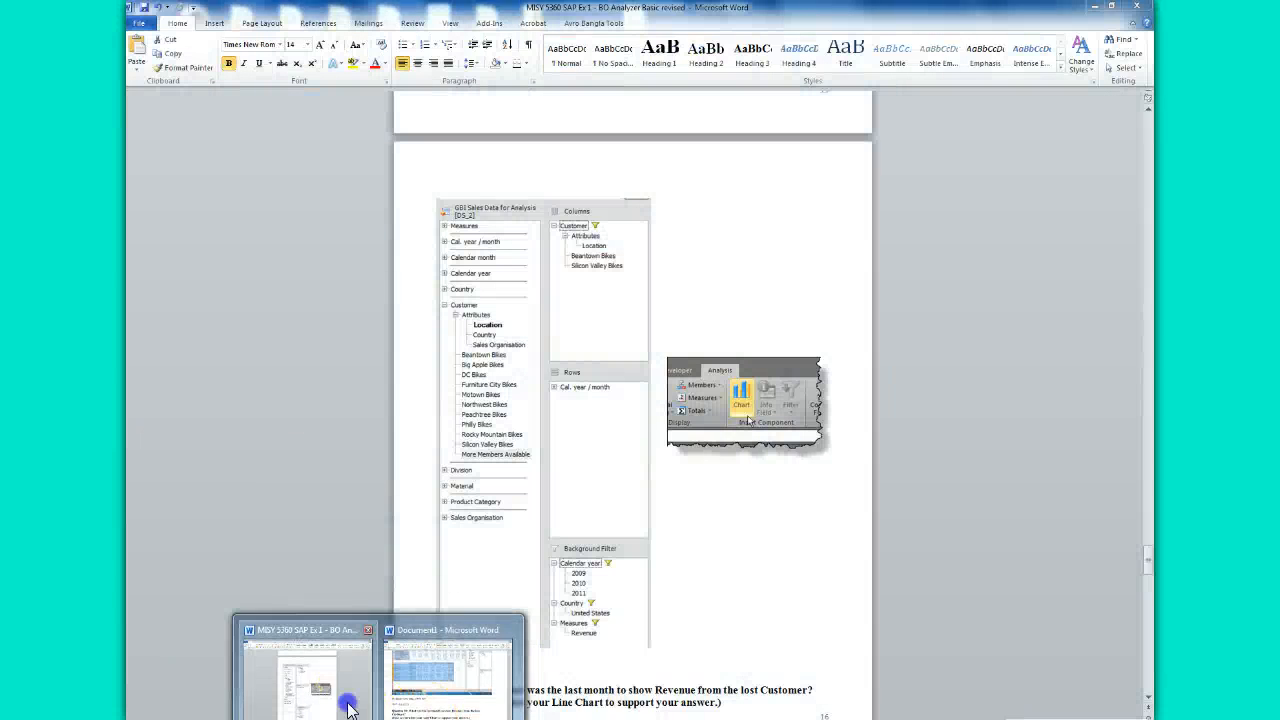
left_click(345, 700)
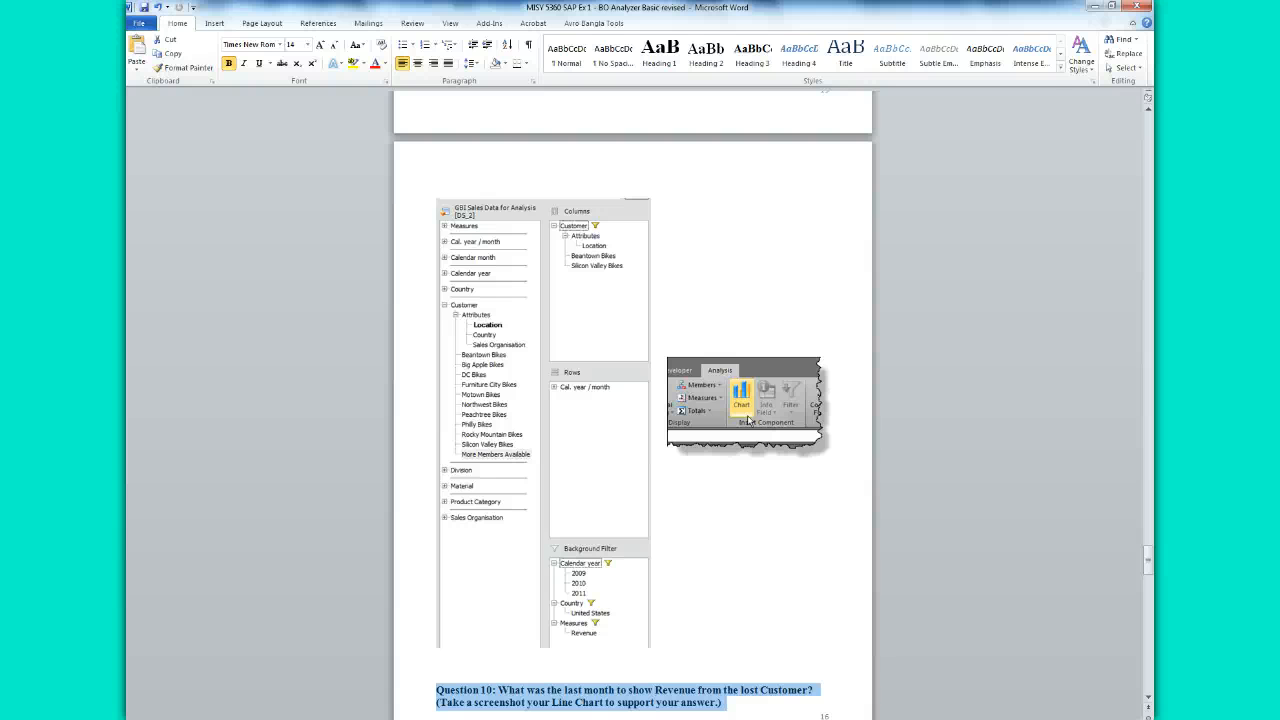
left_click(458, 719)
left_click(540, 690)
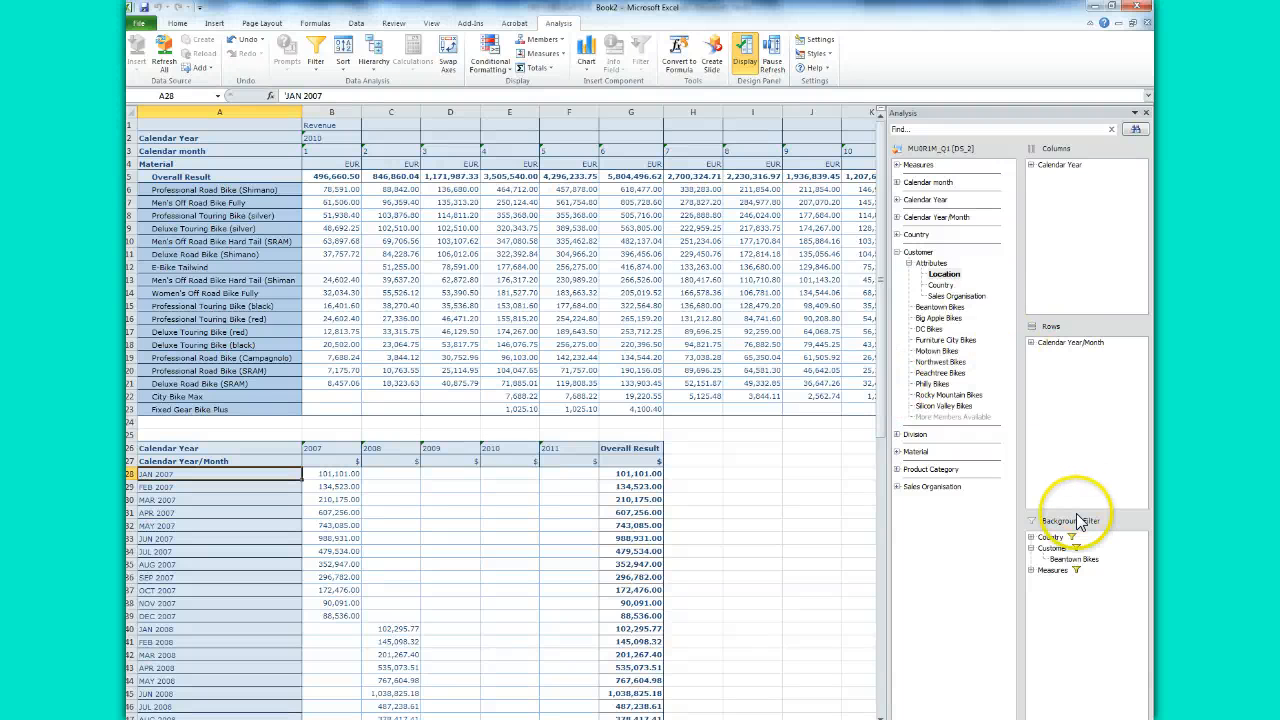
- In the Analysis pane, move Customer into Columns and Calendar Year into Background Filter
left_click(1031, 548)
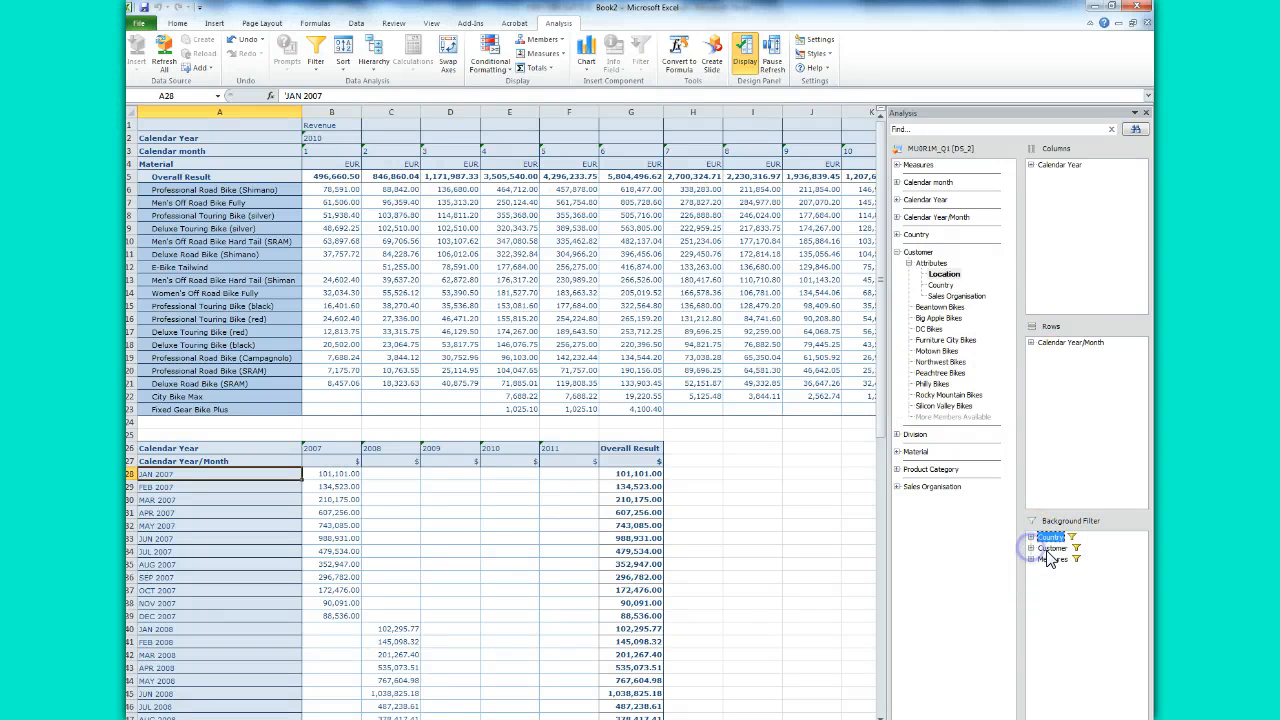
mouse_move(1048, 549)
left_mouse_down()
mouse_move(1044, 202)
mouse_move(1055, 166)
mouse_move(1021, 377)
mouse_move(1050, 560)
mouse_move(1068, 561)
left_mouse_up()
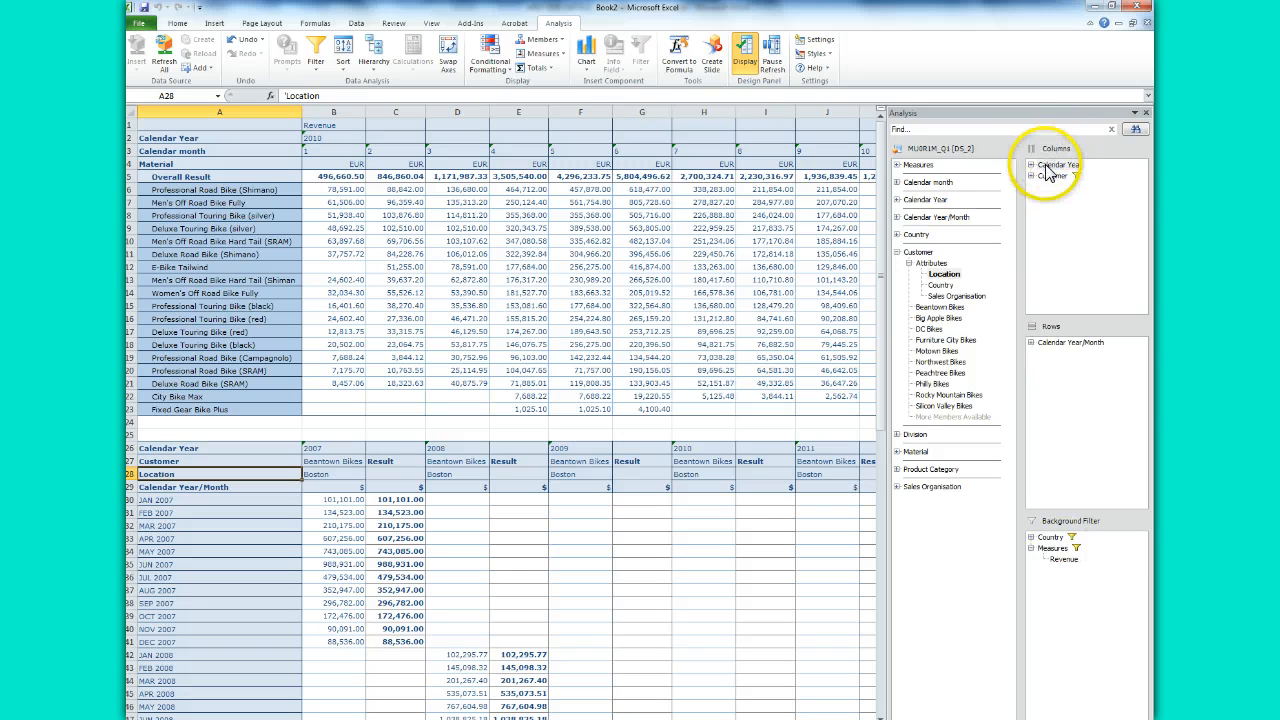
left_click_drag(1055, 164, 1080, 580)
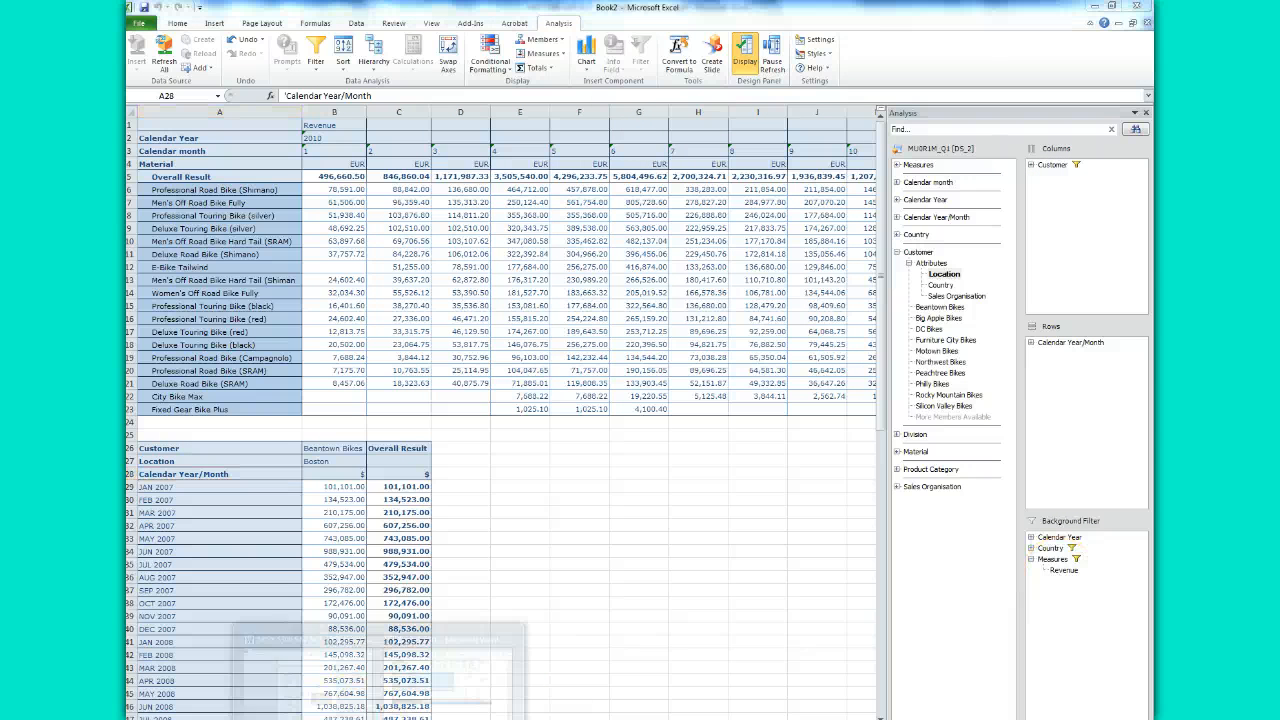
- Compare with the assignment in Word, scroll Beantown Bikes' monthly revenue list, then return to Word
left_click(330, 665)
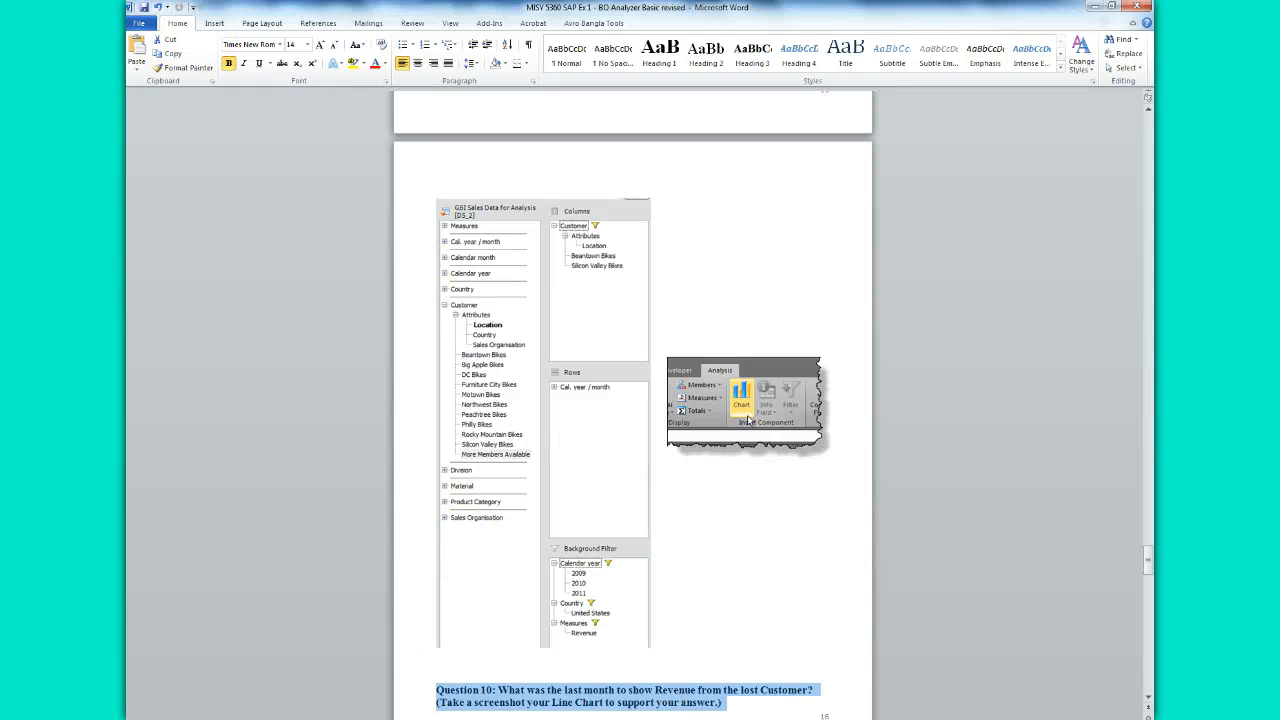
left_click(549, 705)
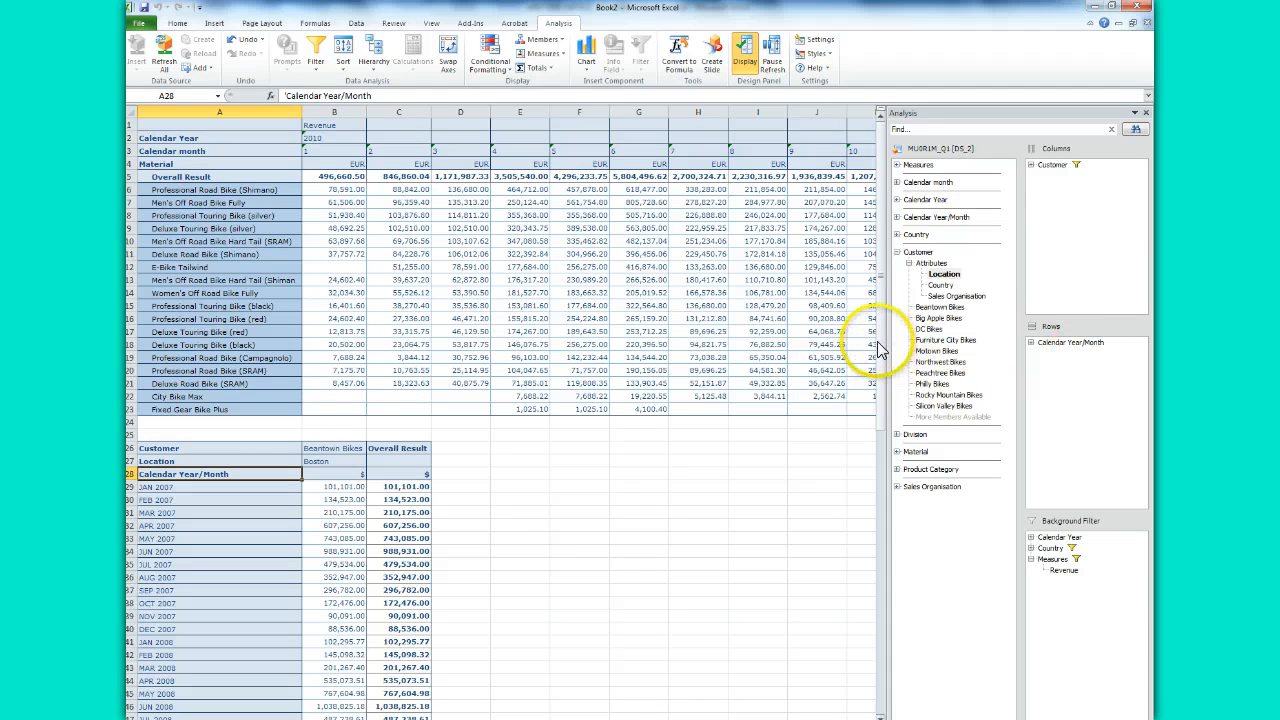
left_click_drag(879, 342, 894, 457)
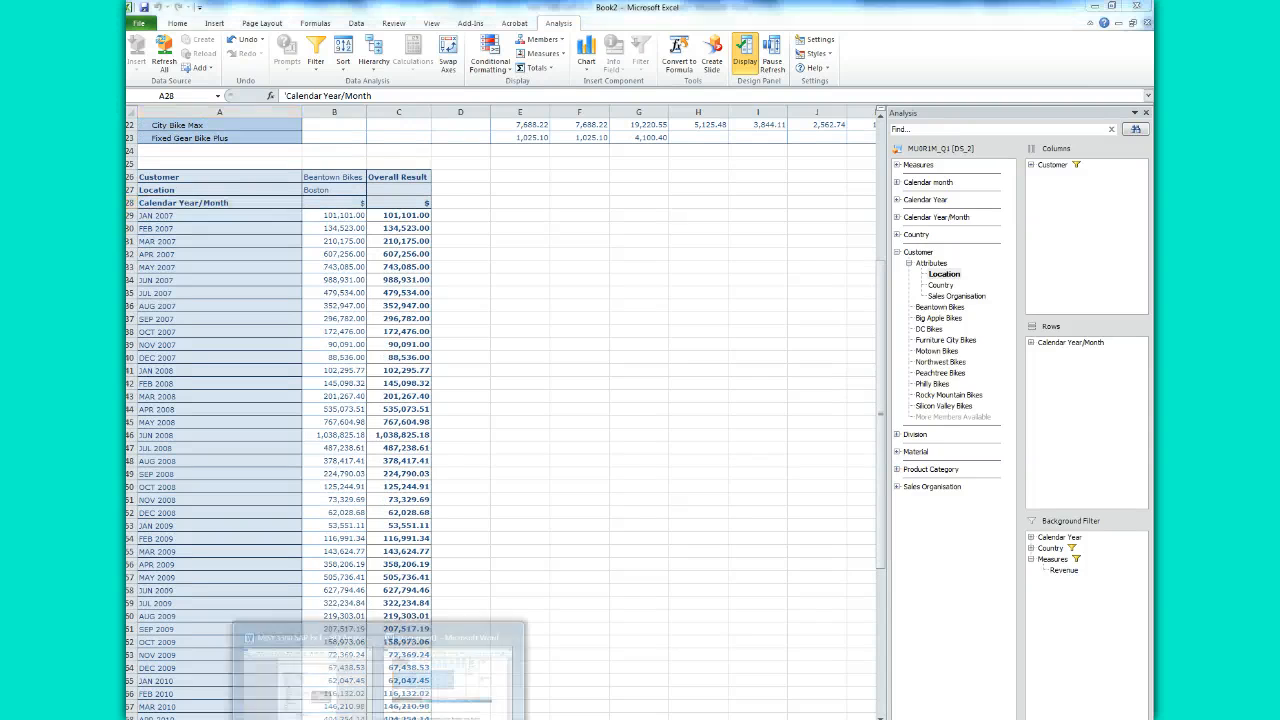
left_click(320, 690)
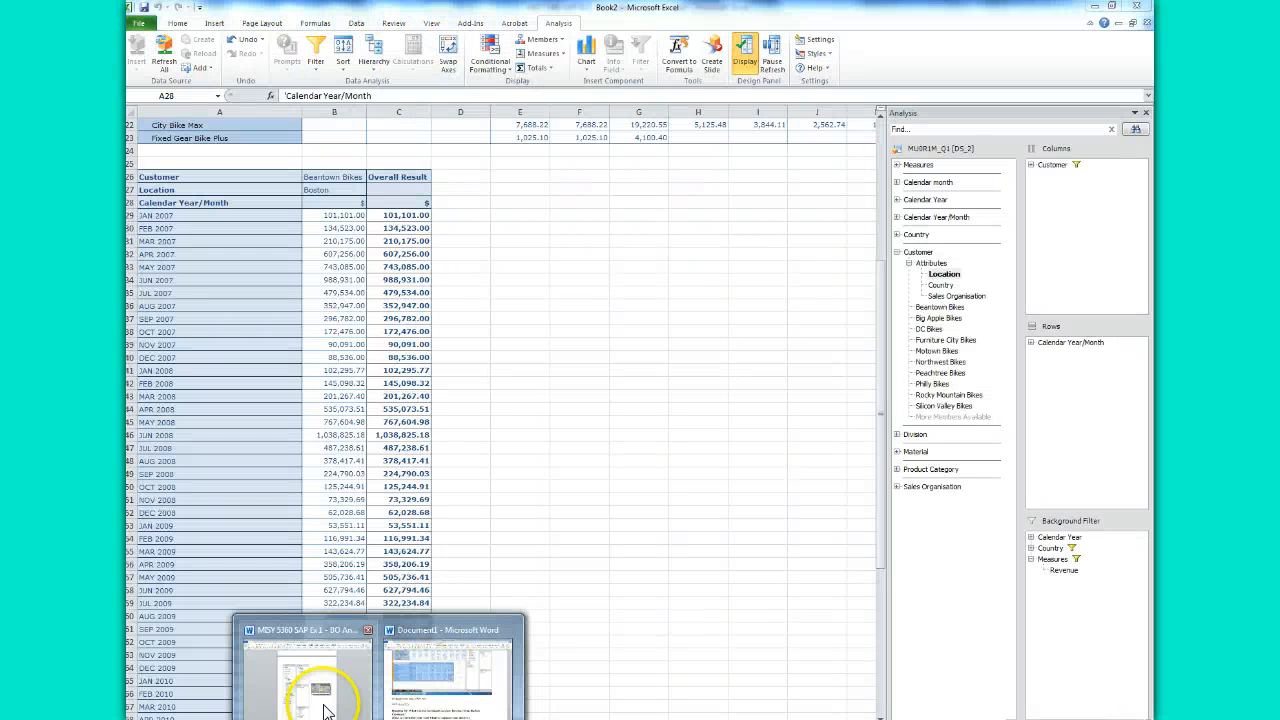
- Review the page 15 chart instructions, then return to Excel and expand Customer in the columns
left_click(323, 704)
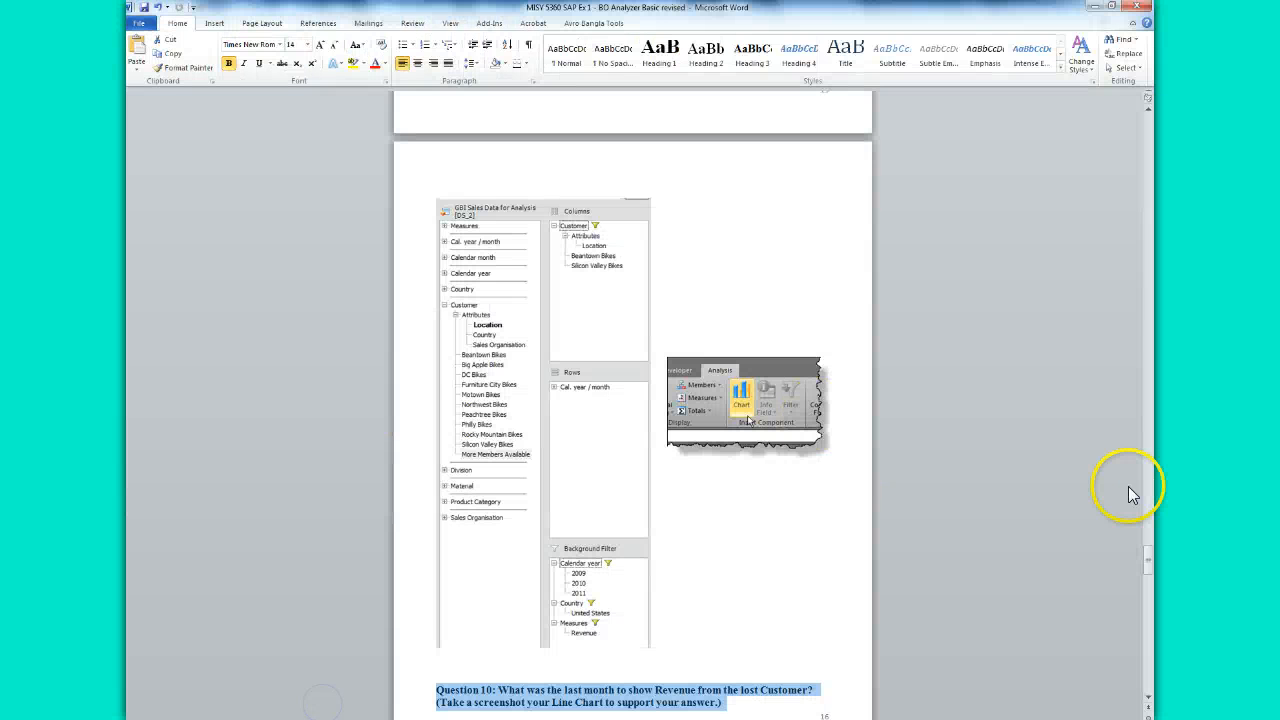
left_click_drag(1148, 551, 1148, 545)
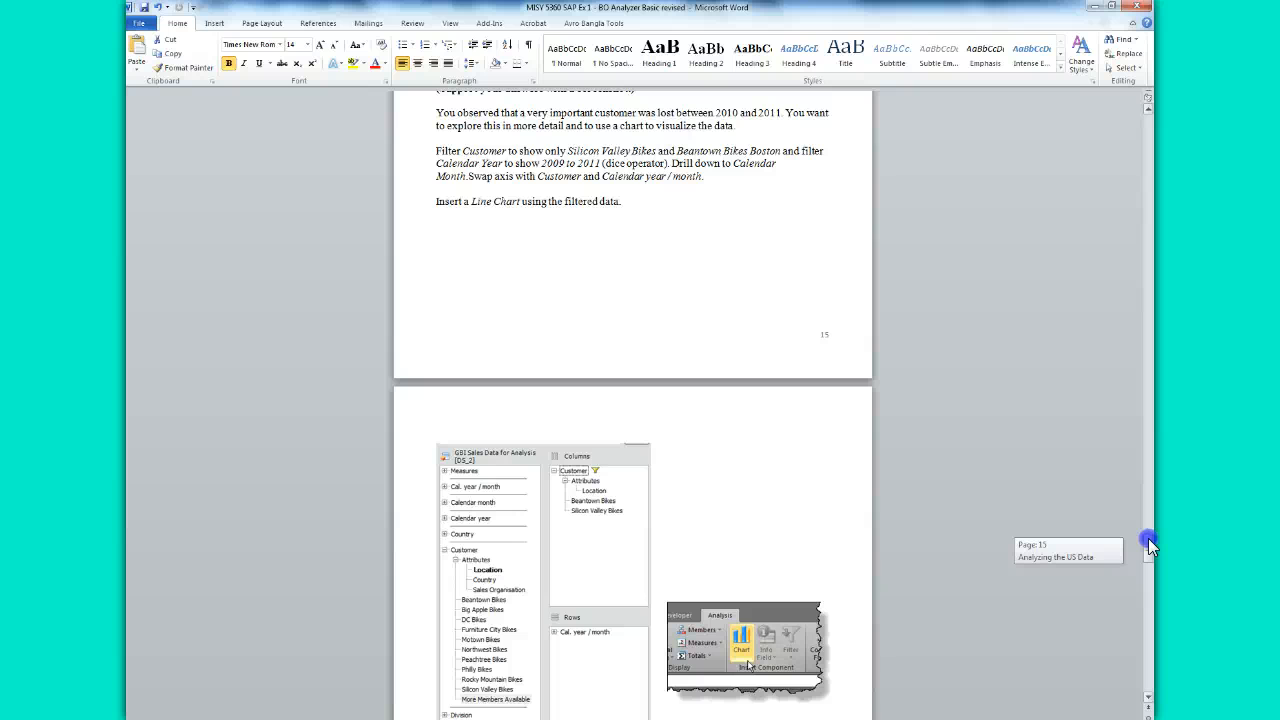
left_click_drag(1148, 538, 1149, 558)
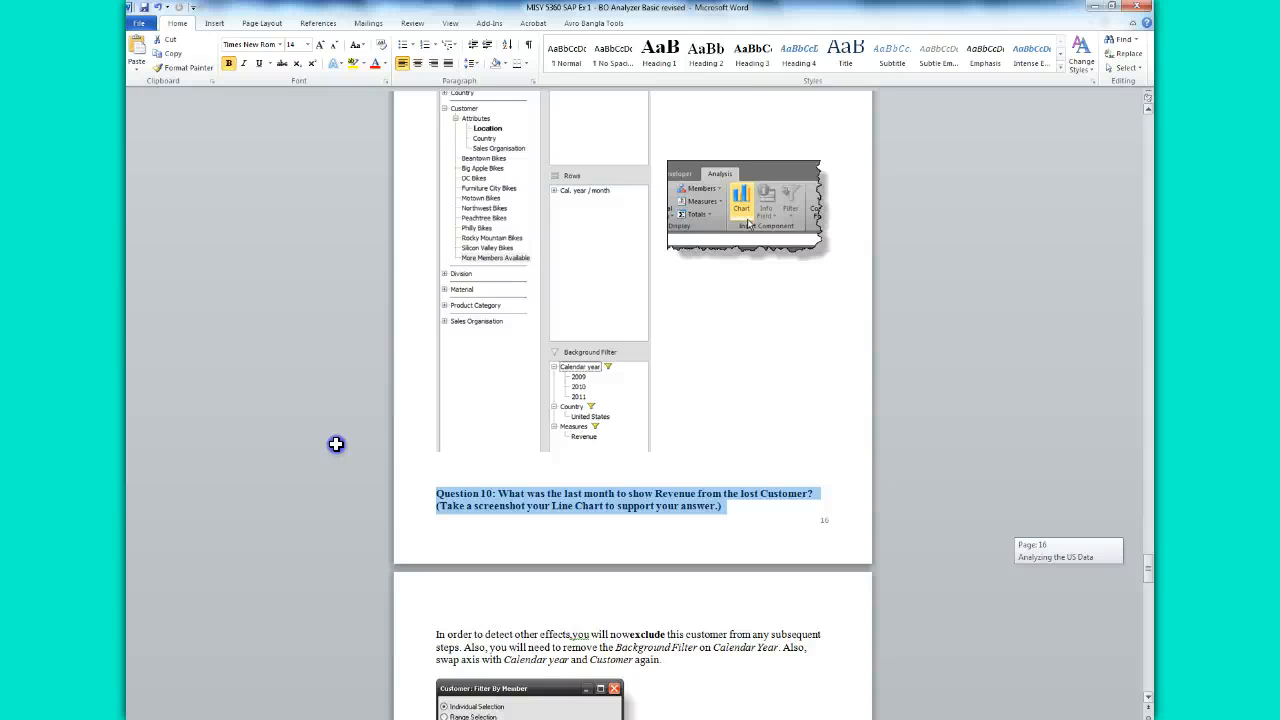
key("alt+Tab")
left_click(1032, 165)
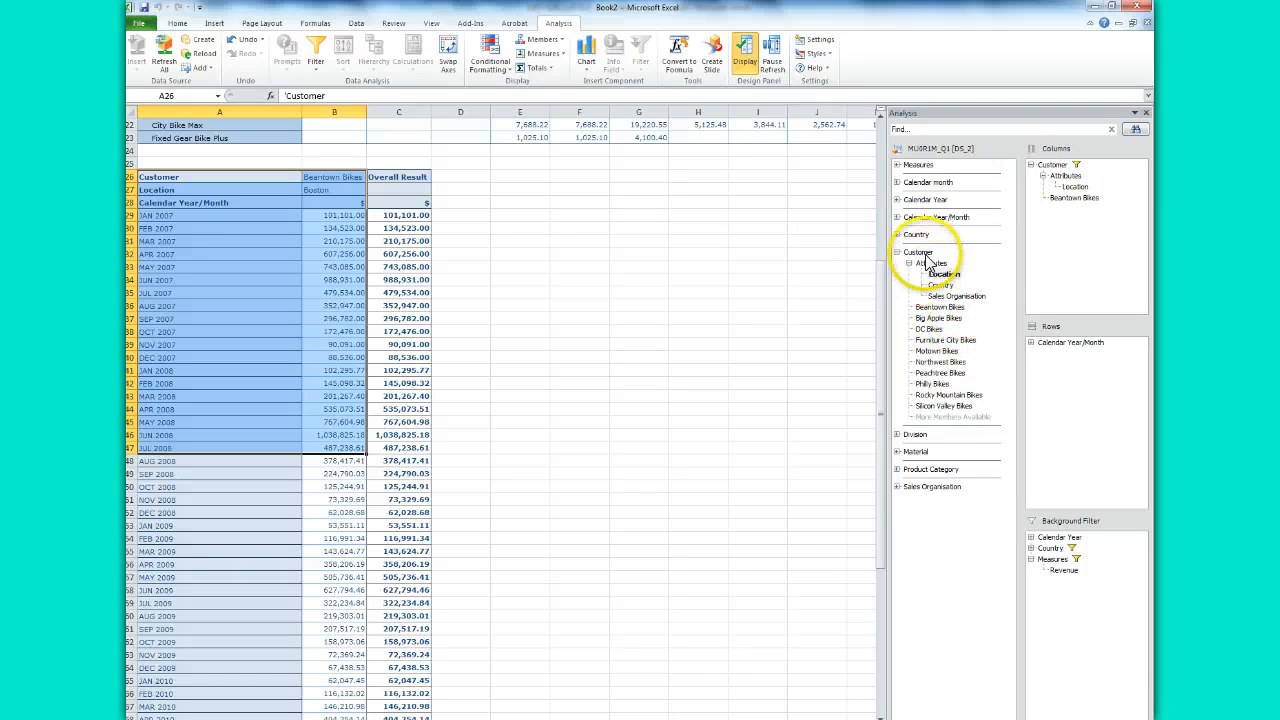
- Add Silicon Valley Bikes to the Customer filter beside Beantown Bikes, then select the monthly revenue table
left_click(171, 177)
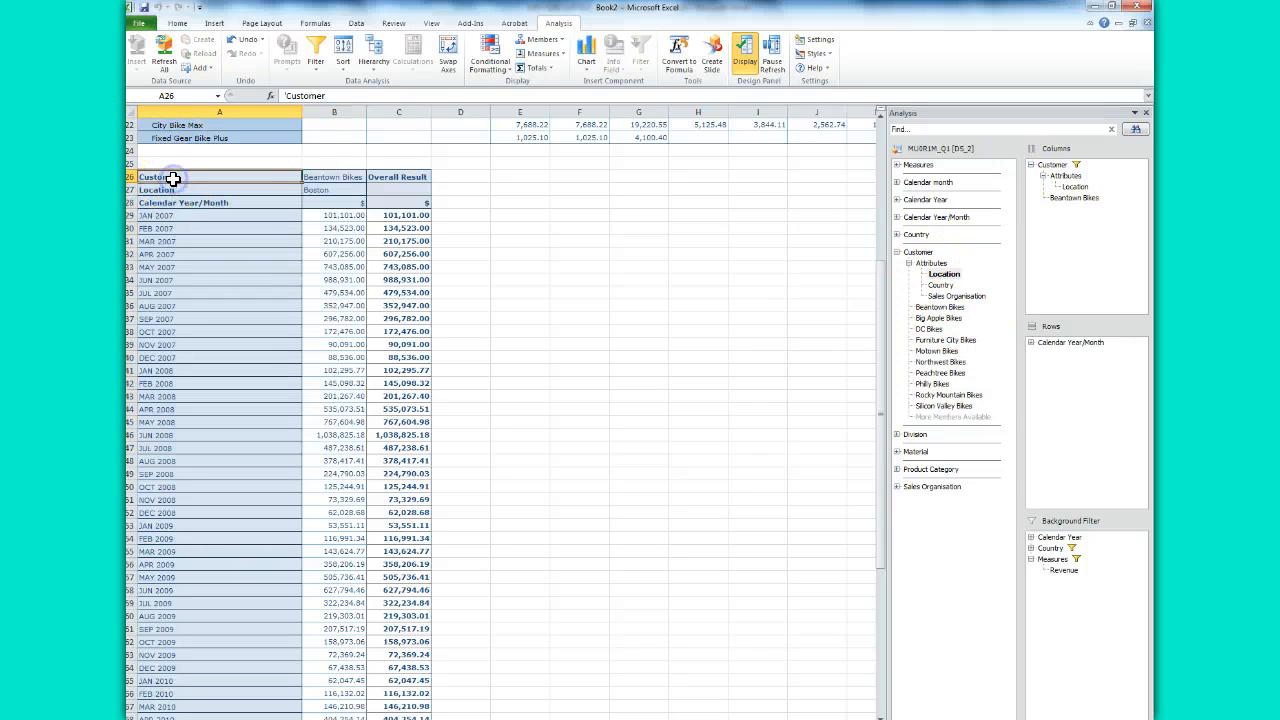
right_click(176, 181)
left_click(192, 221)
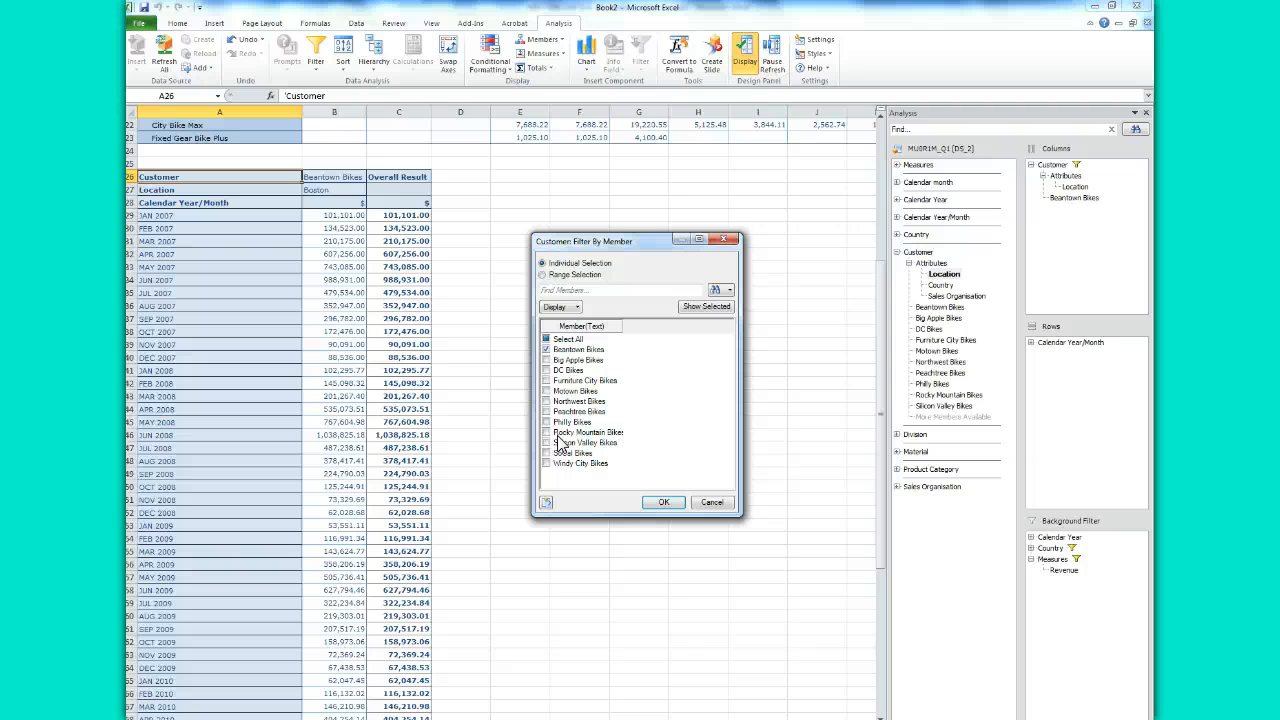
left_click(558, 442)
left_click(661, 502)
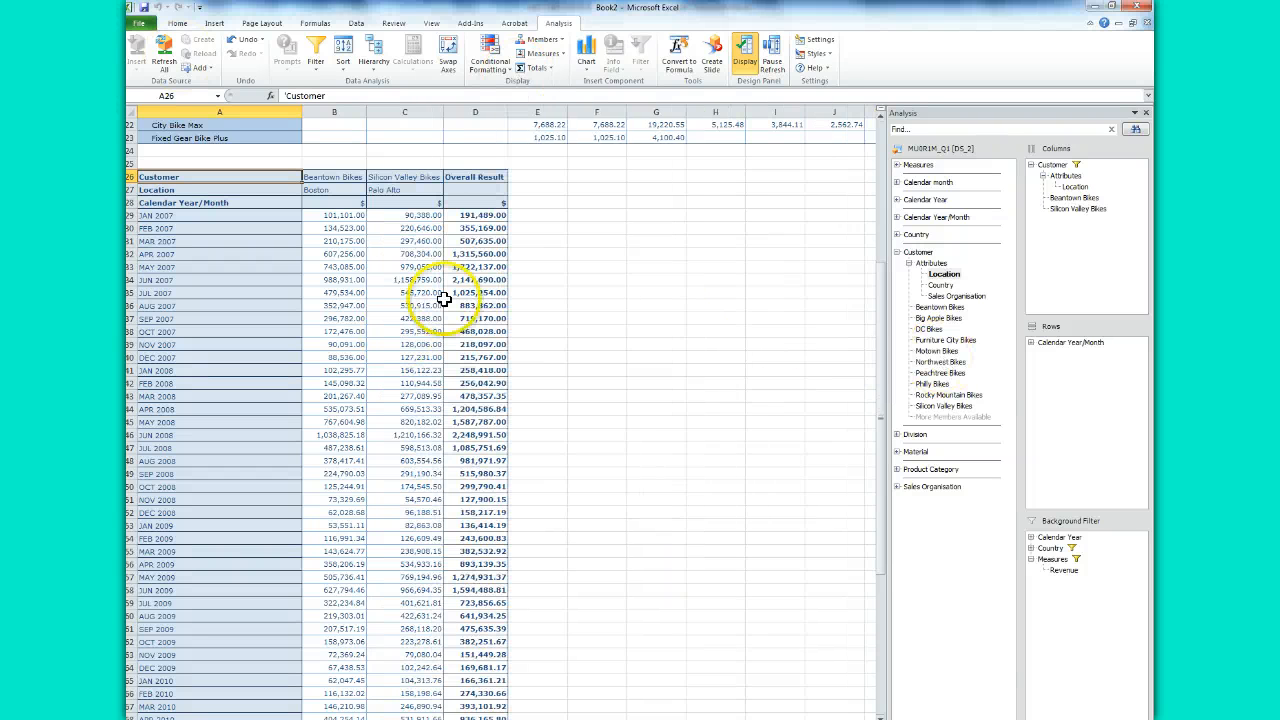
left_click_drag(149, 177, 416, 680)
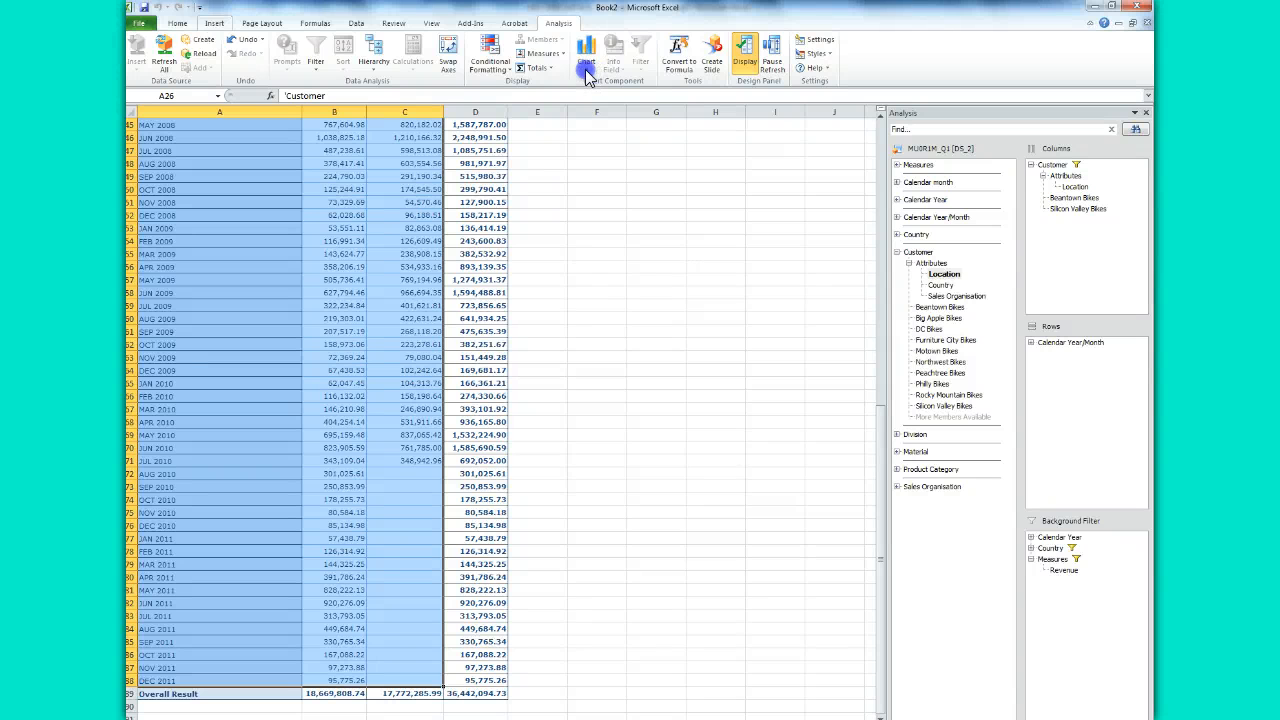
- Insert a 2-D line chart of both customers' monthly revenue, then bring the Word answer document forward
left_click(586, 70)
left_click(592, 55)
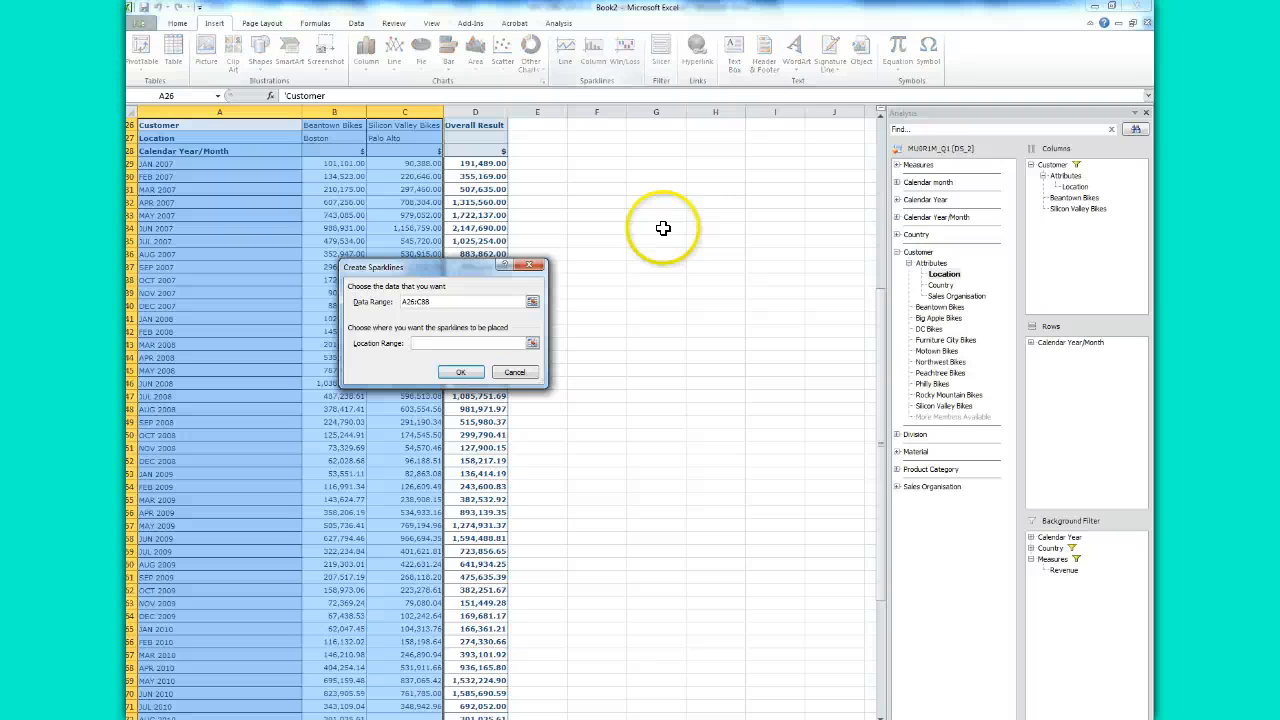
left_click(517, 372)
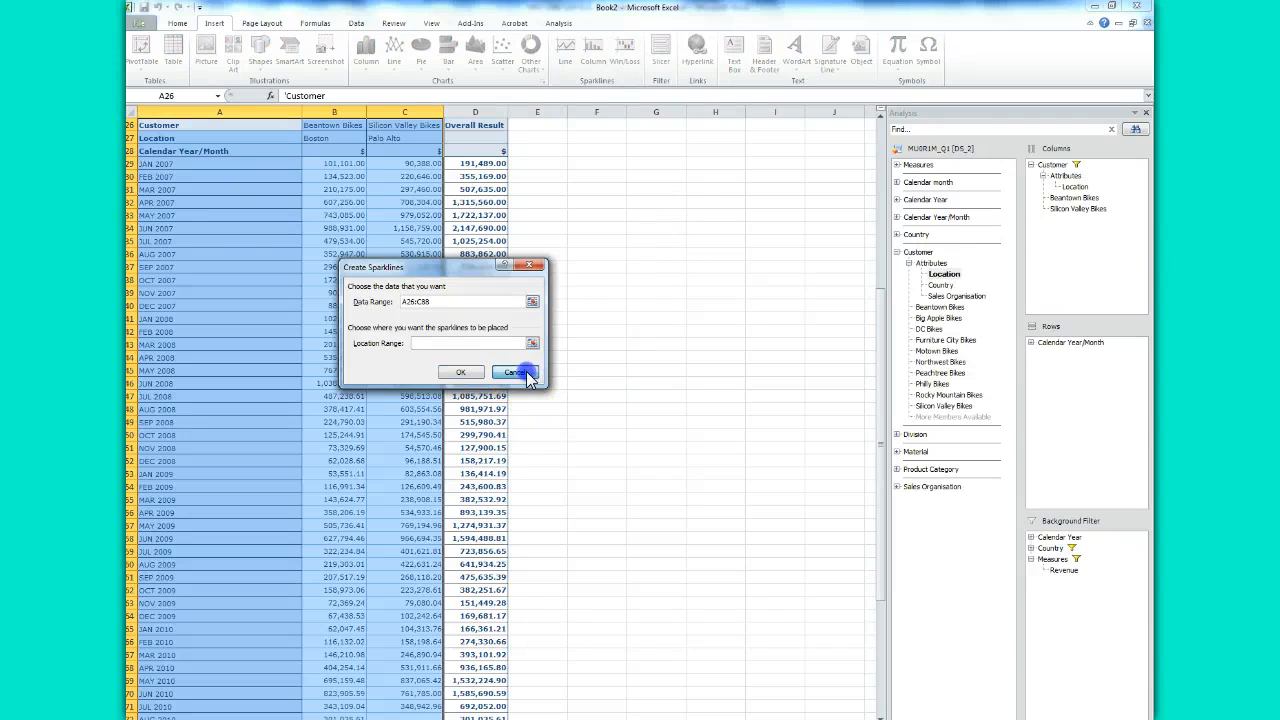
left_click(392, 56)
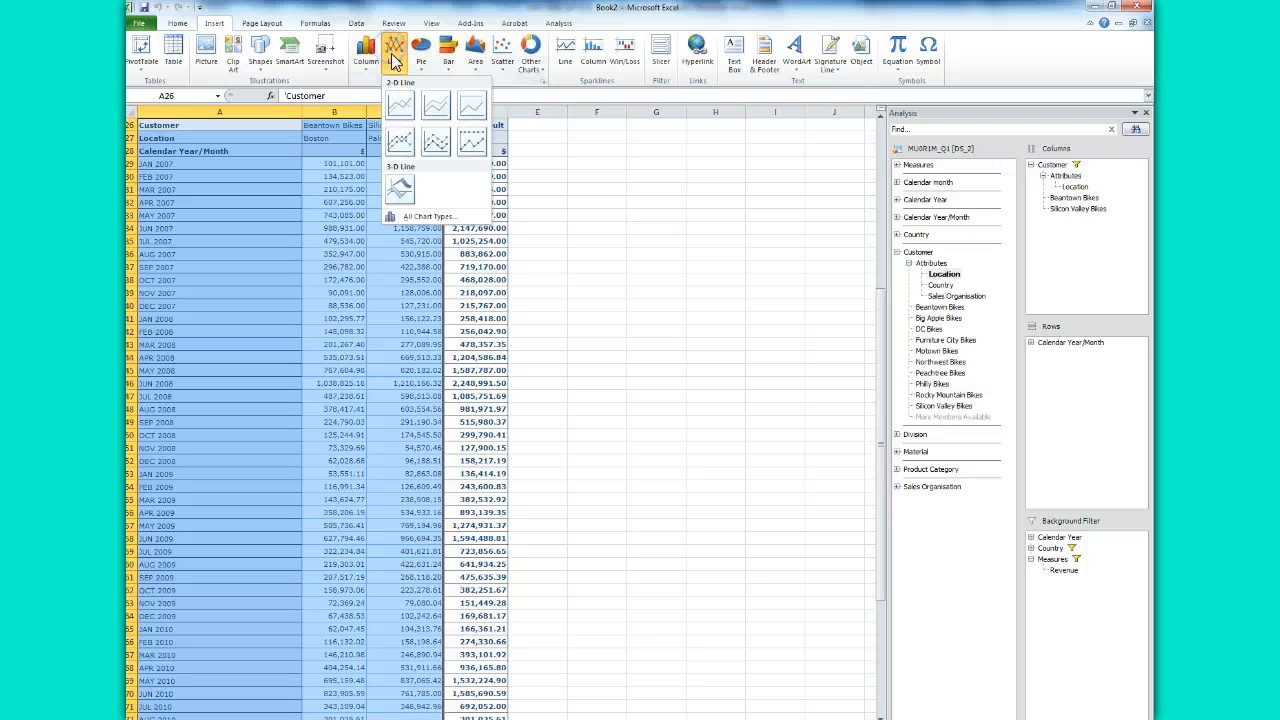
left_click(437, 106)
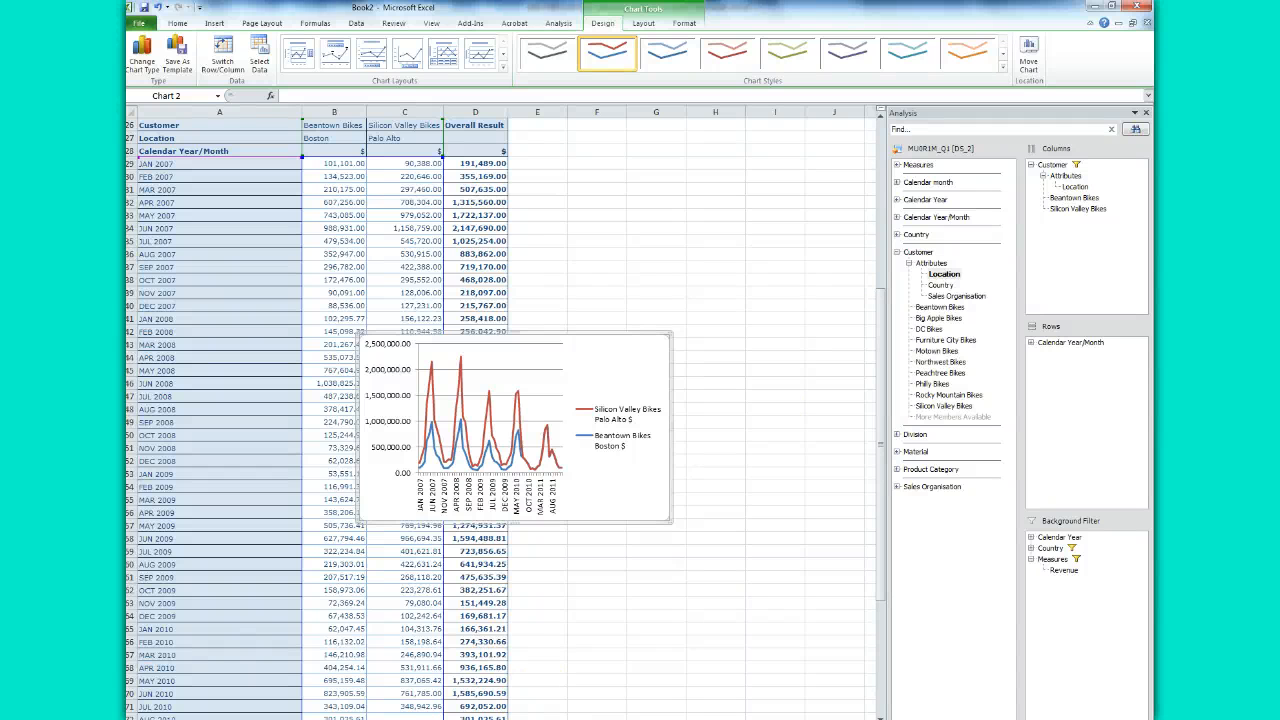
left_click(378, 719)
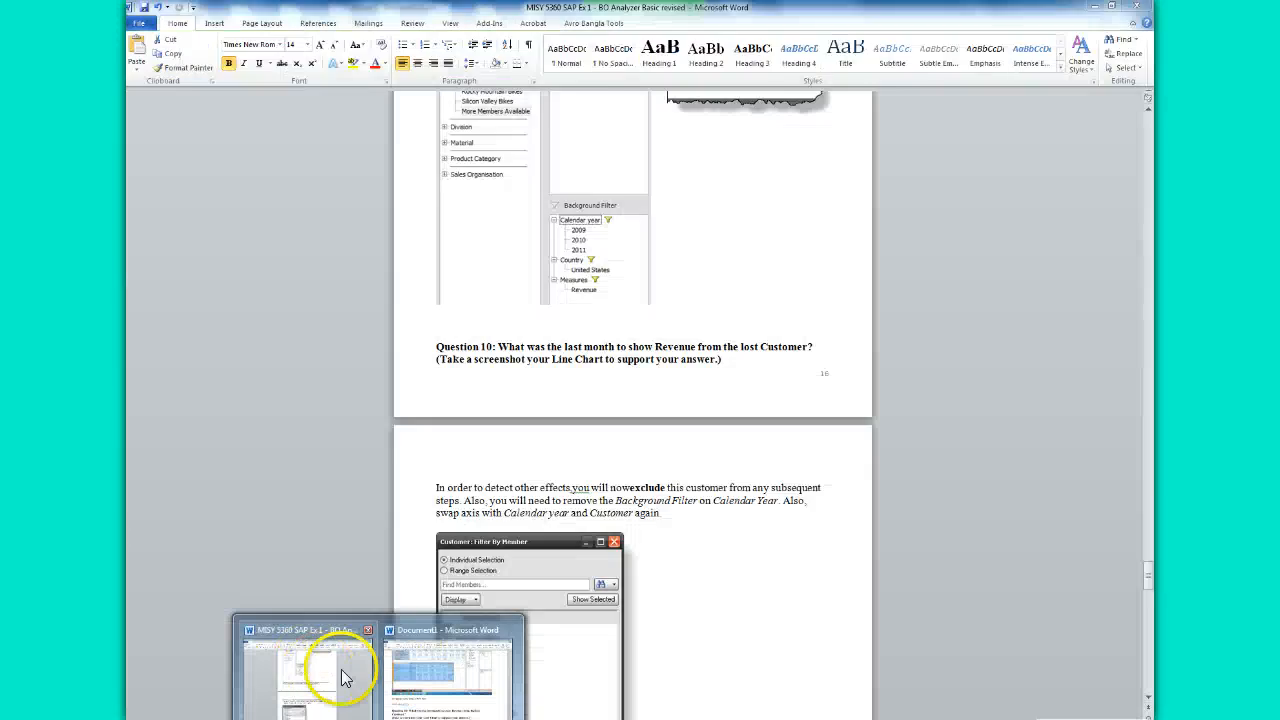
left_click(423, 674)
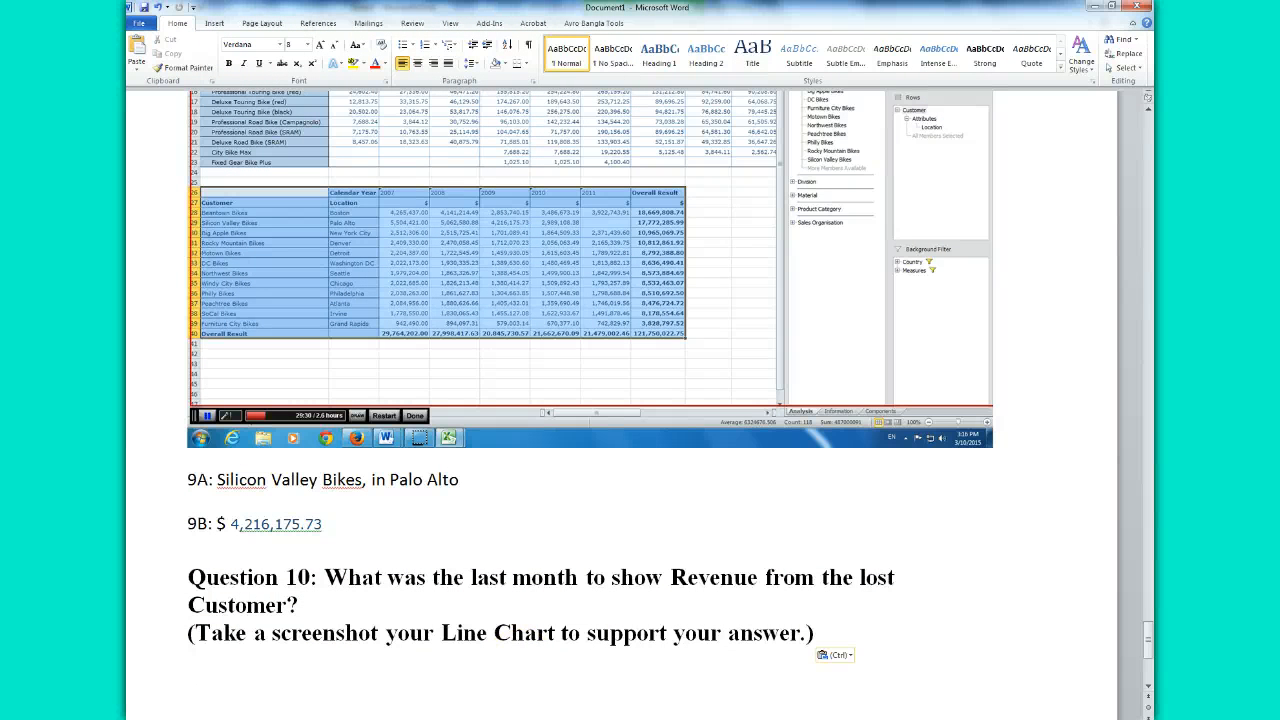
left_click(400, 719)
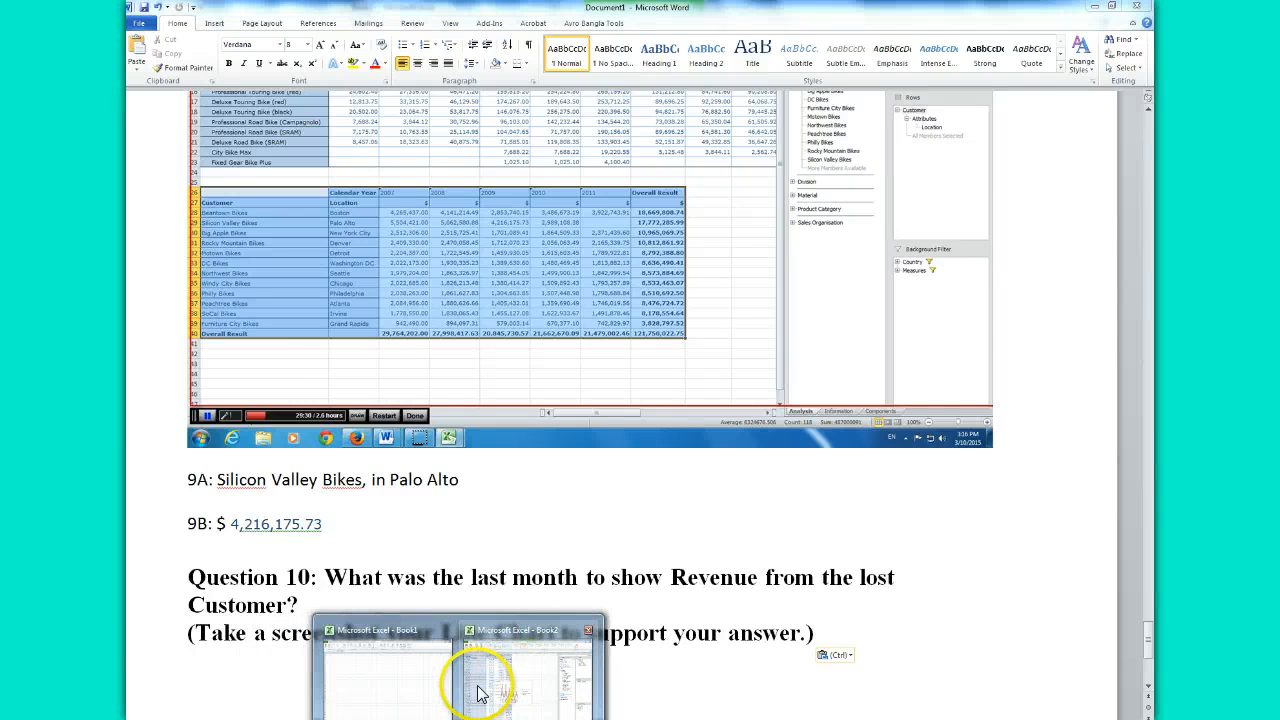
left_click(480, 677)
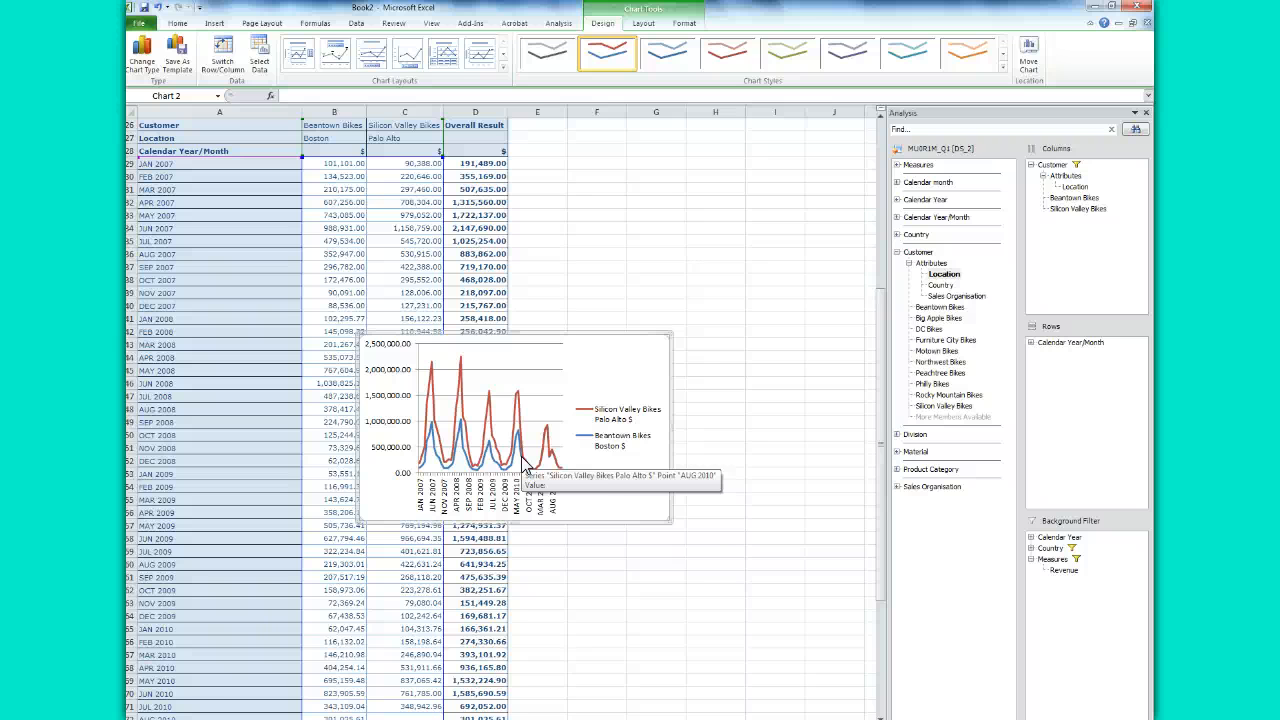
mouse_move(379, 719)
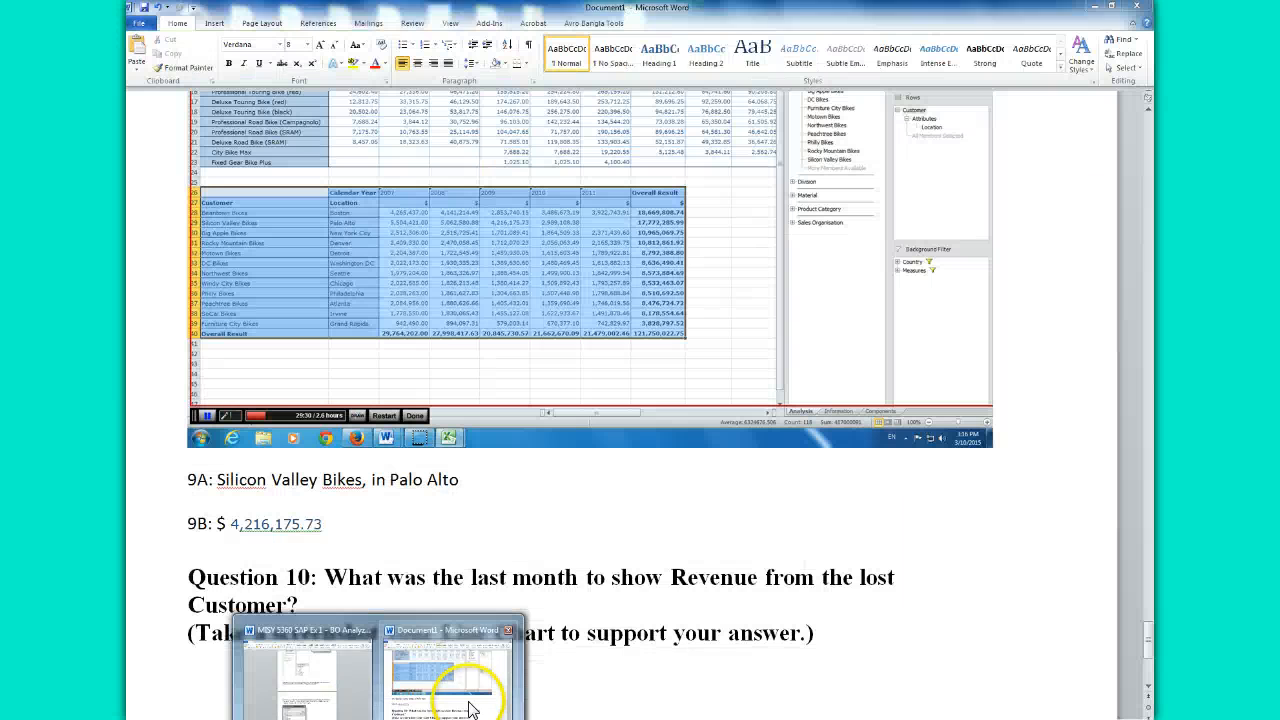
- Paste the chart screenshot under Question 10 and type the answer 'Aug. 2010' below it
left_click(468, 690)
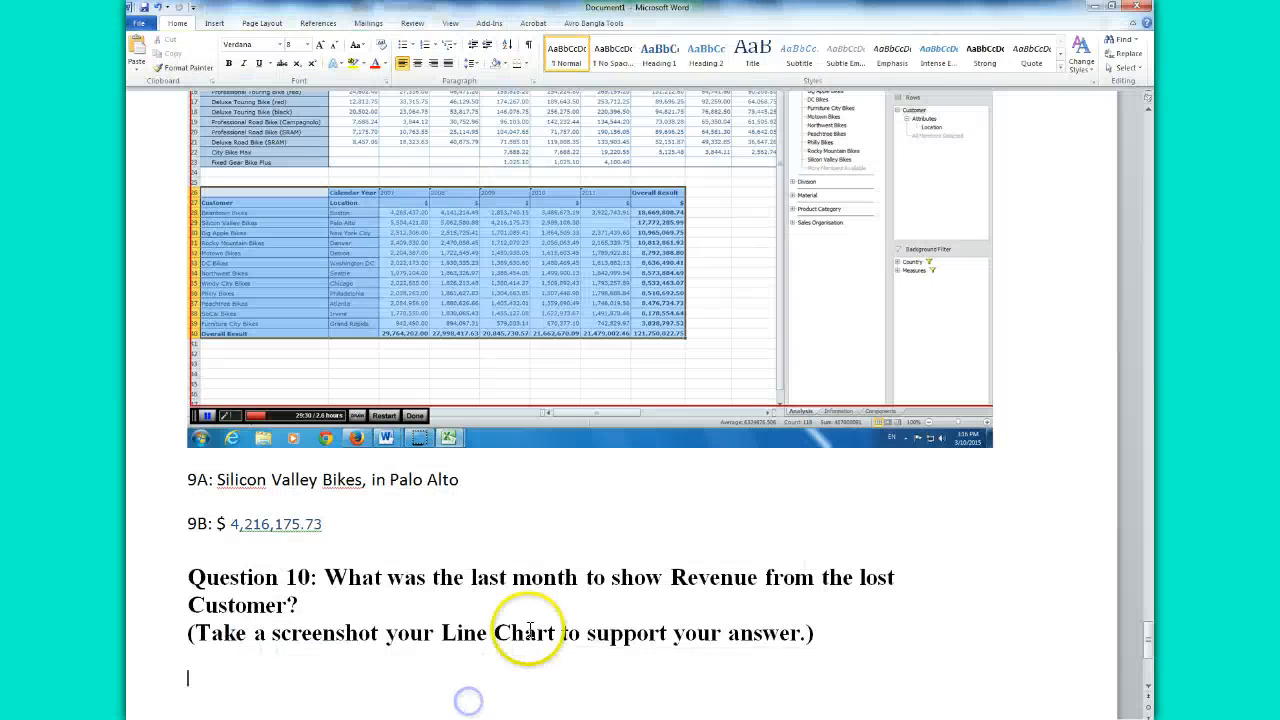
key("ctrl+v")
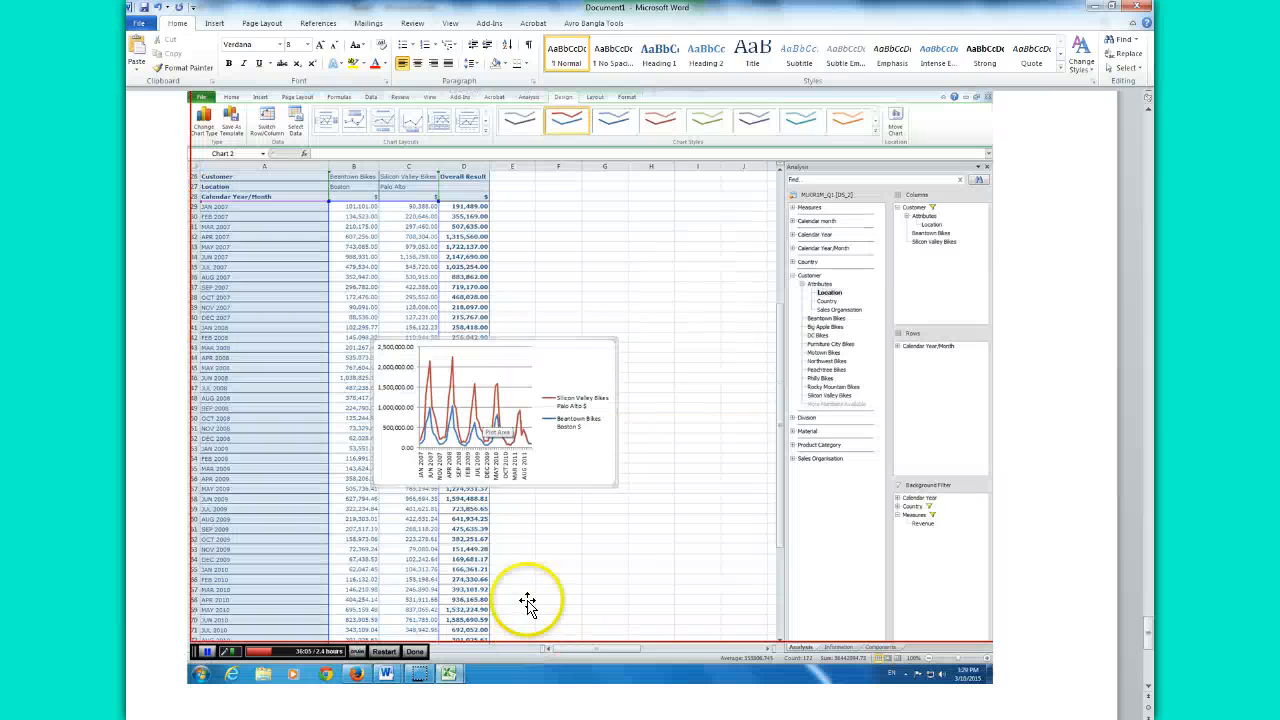
left_click_drag(1150, 629, 1152, 655)
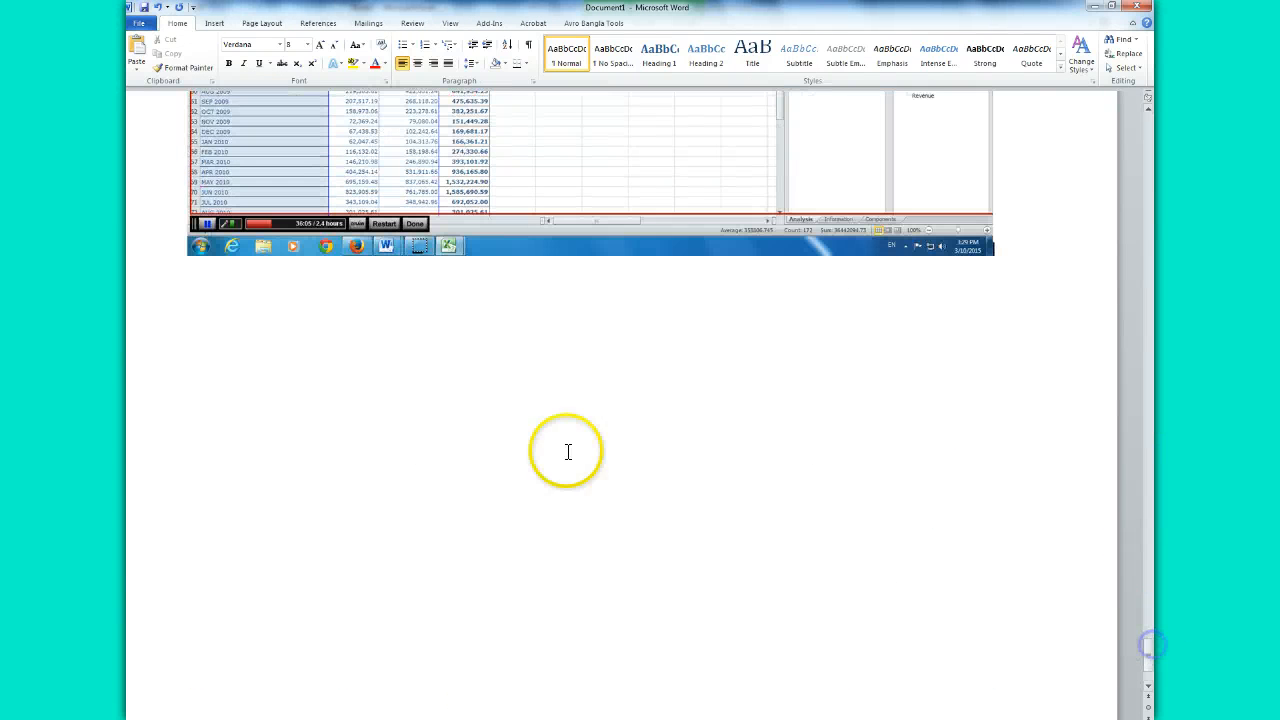
left_click(396, 317)
type("Aug. 2010")
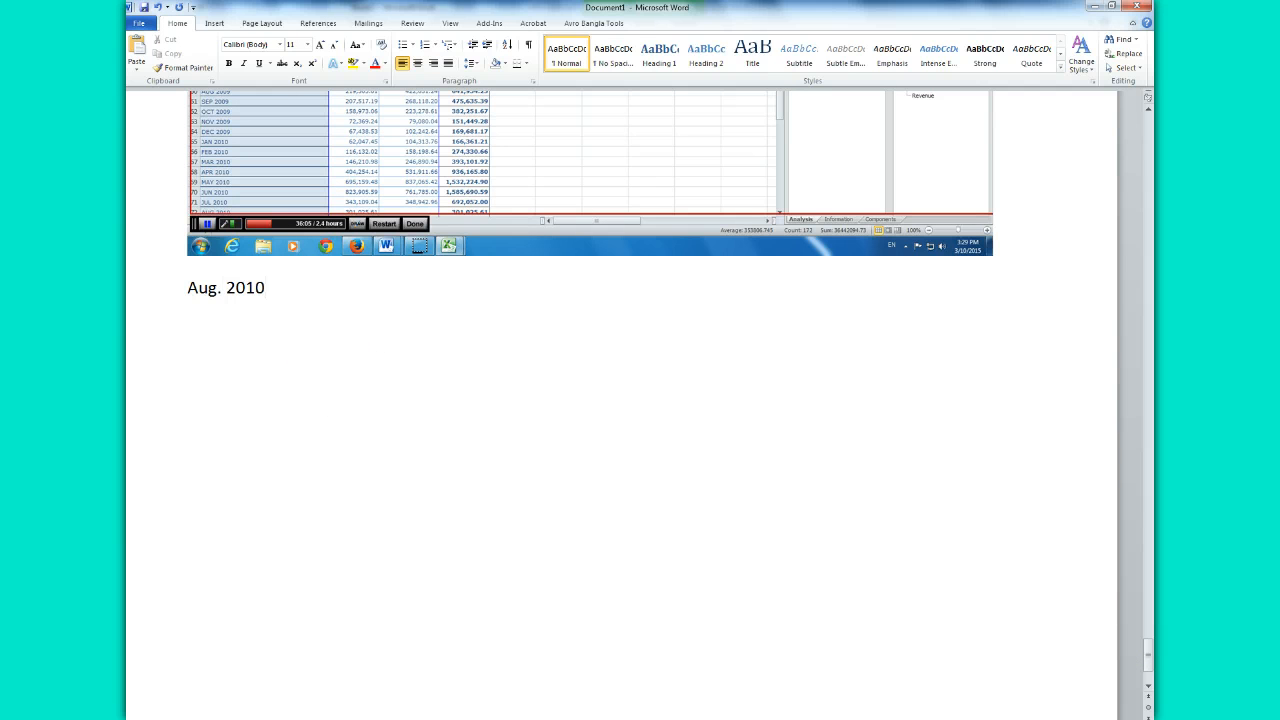
key("alt+Tab")
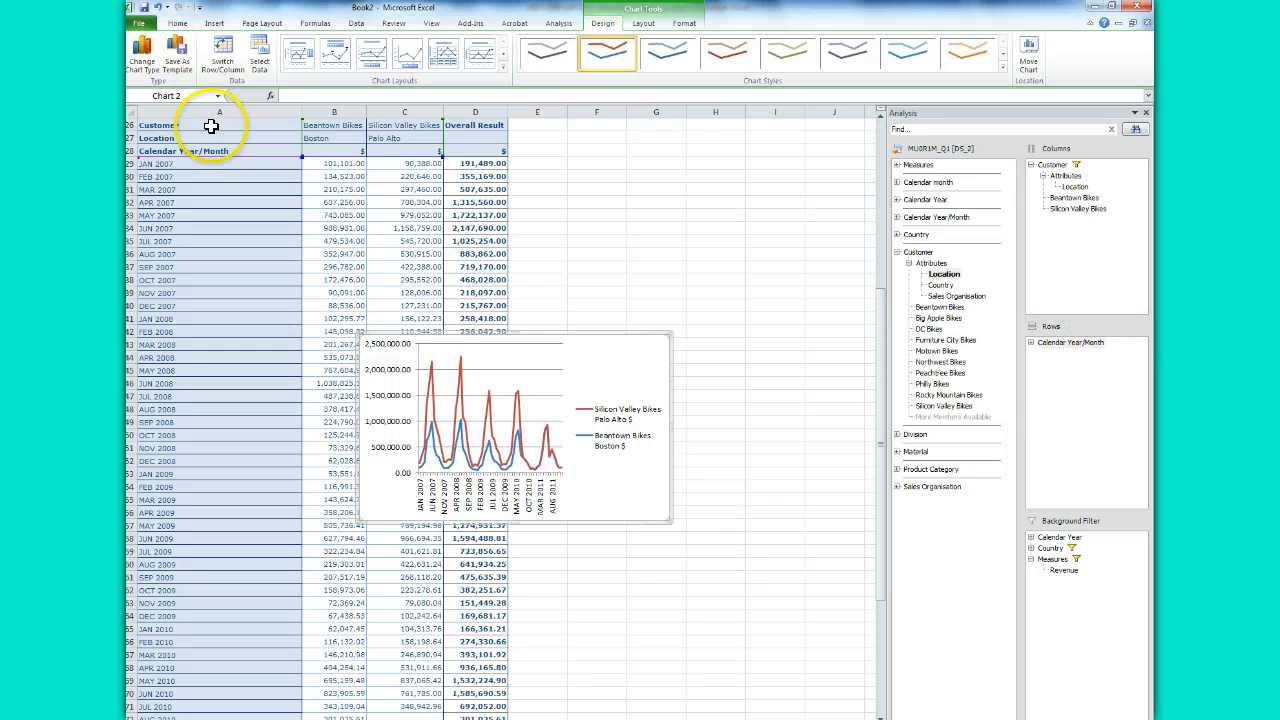
- Filter Calendar Year/Month to show only JAN 2009 through AUG 2009
right_click(209, 156)
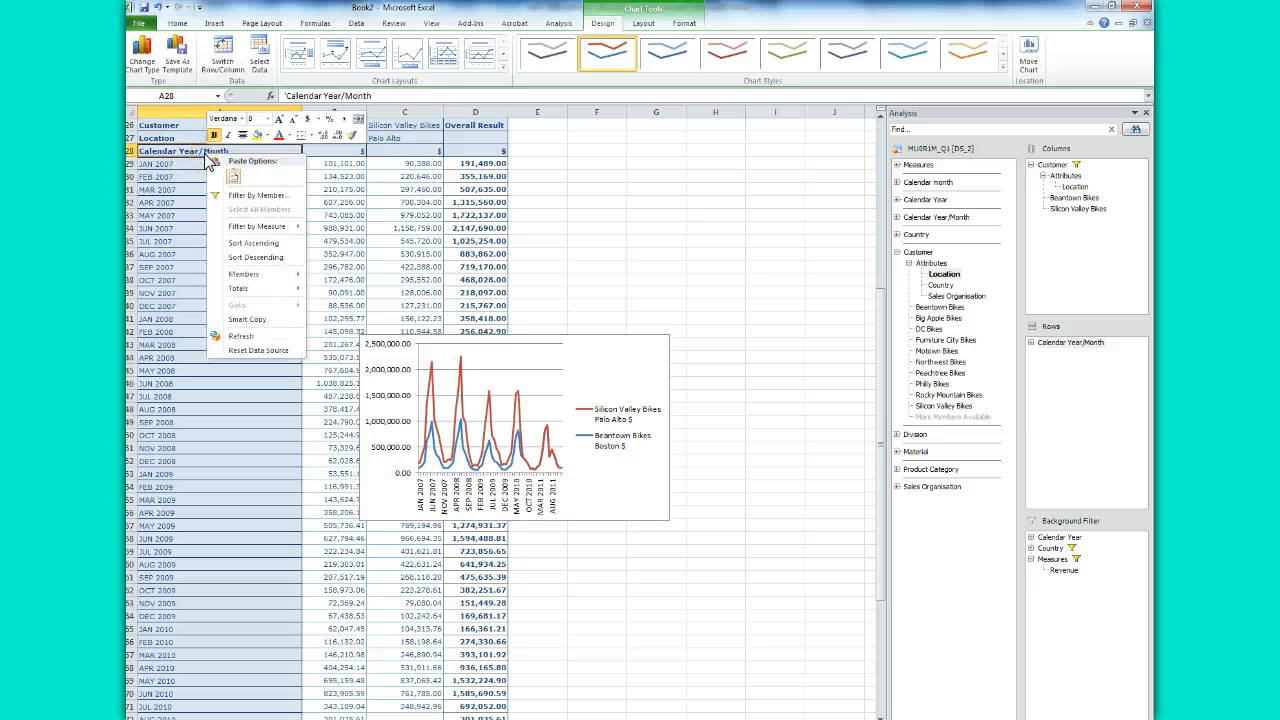
left_click(242, 195)
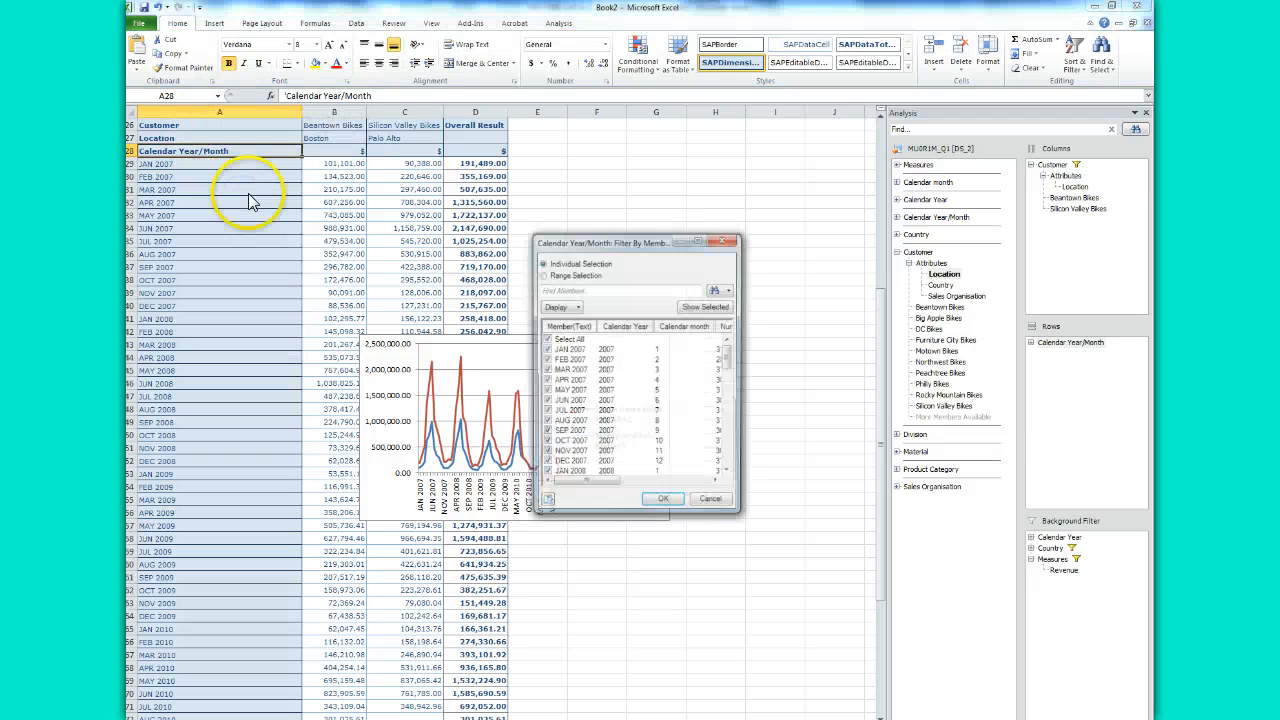
left_click(548, 340)
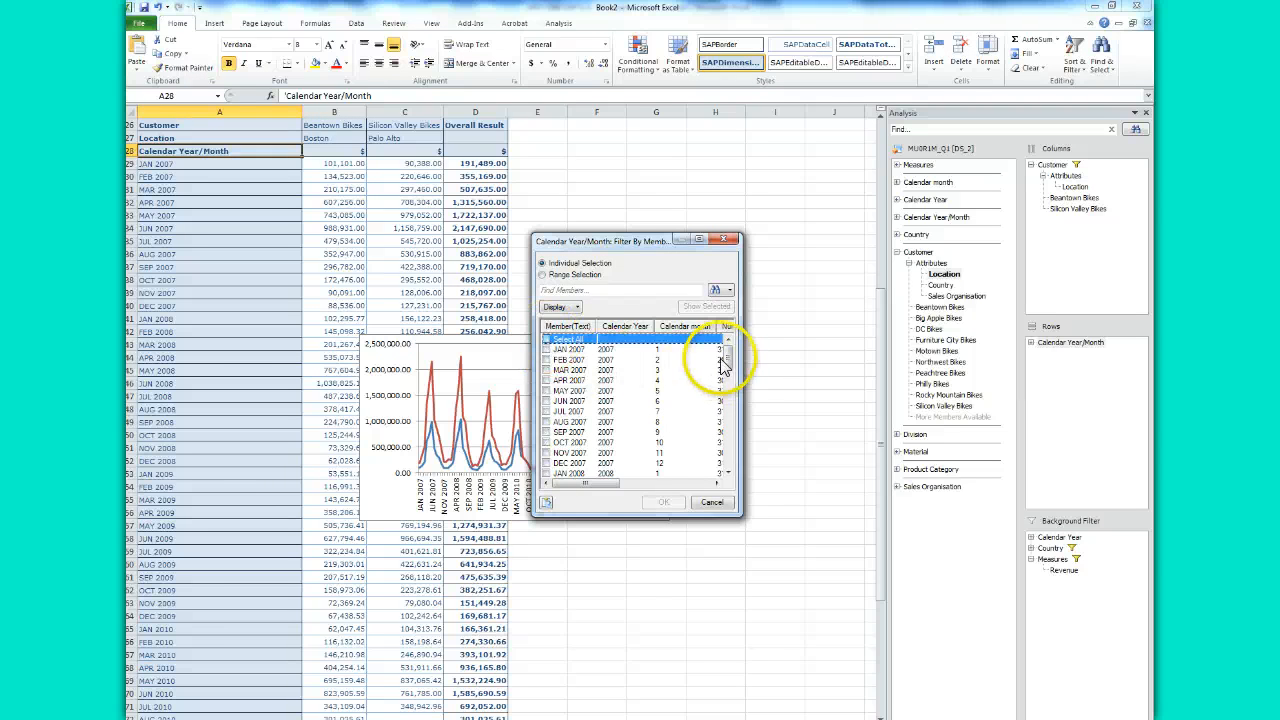
left_click_drag(725, 364, 731, 395)
left_click(546, 401)
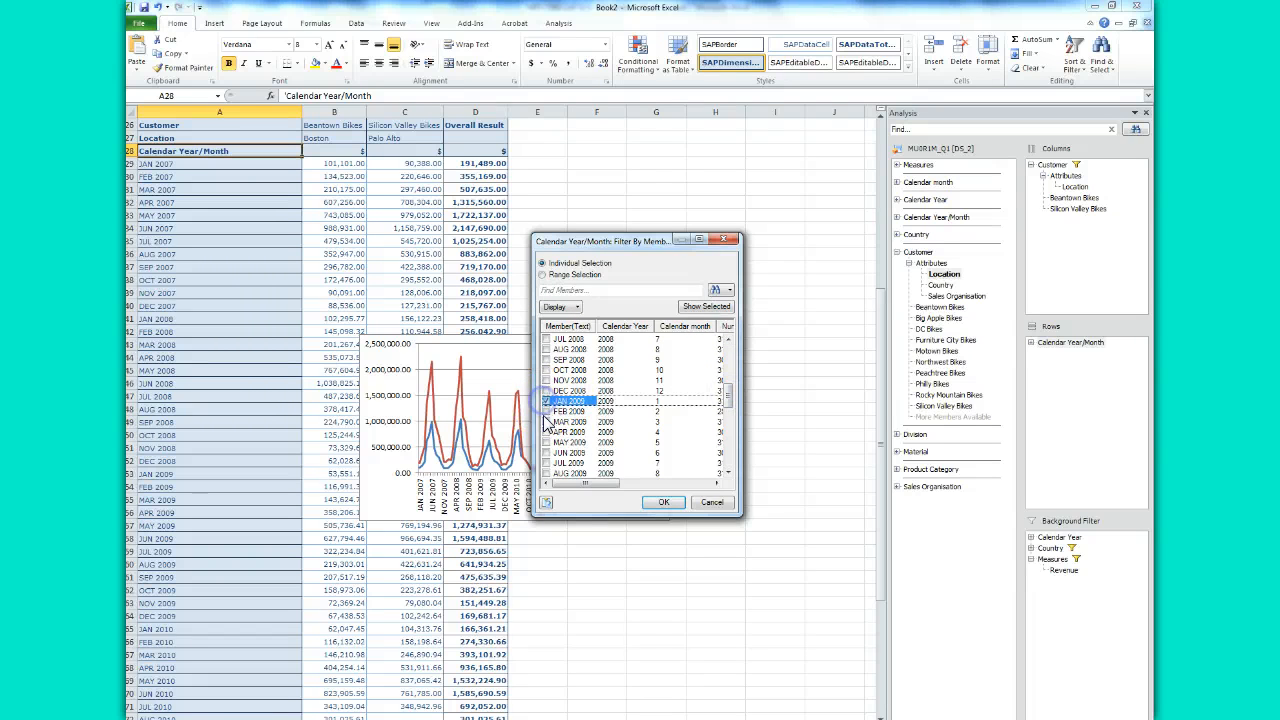
left_click(546, 411)
left_click(546, 422)
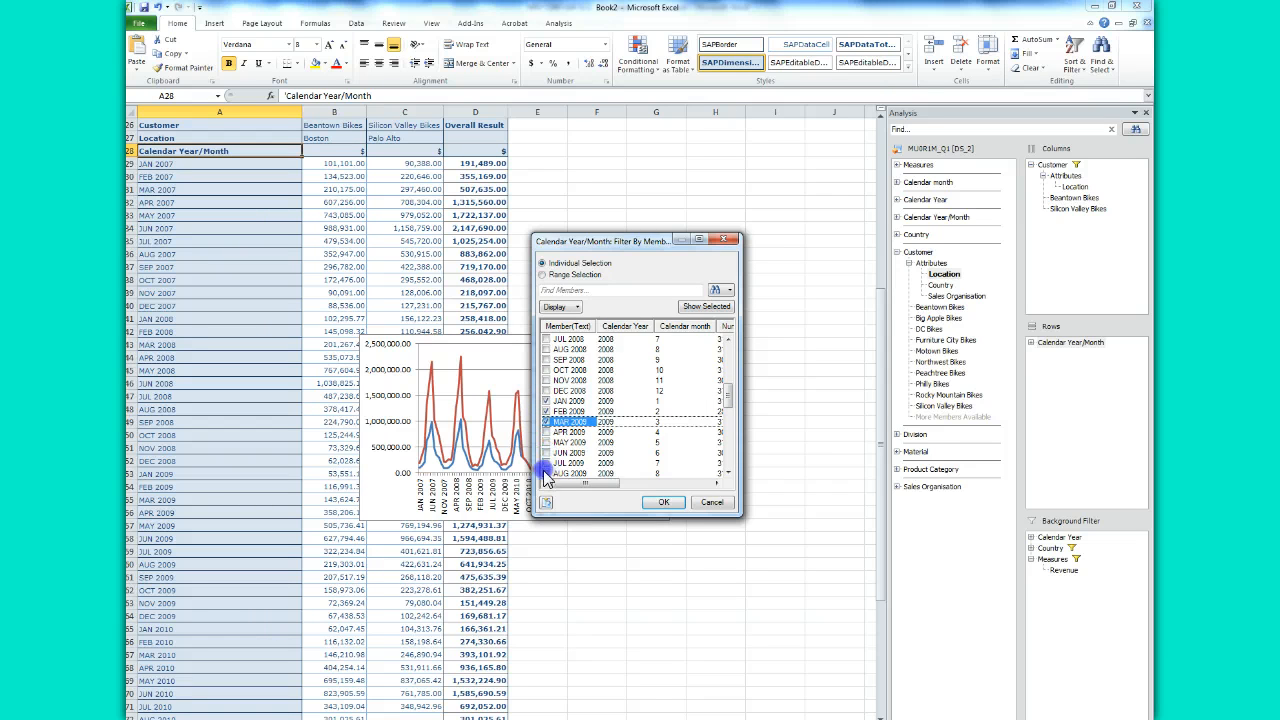
left_click(546, 473, "shift")
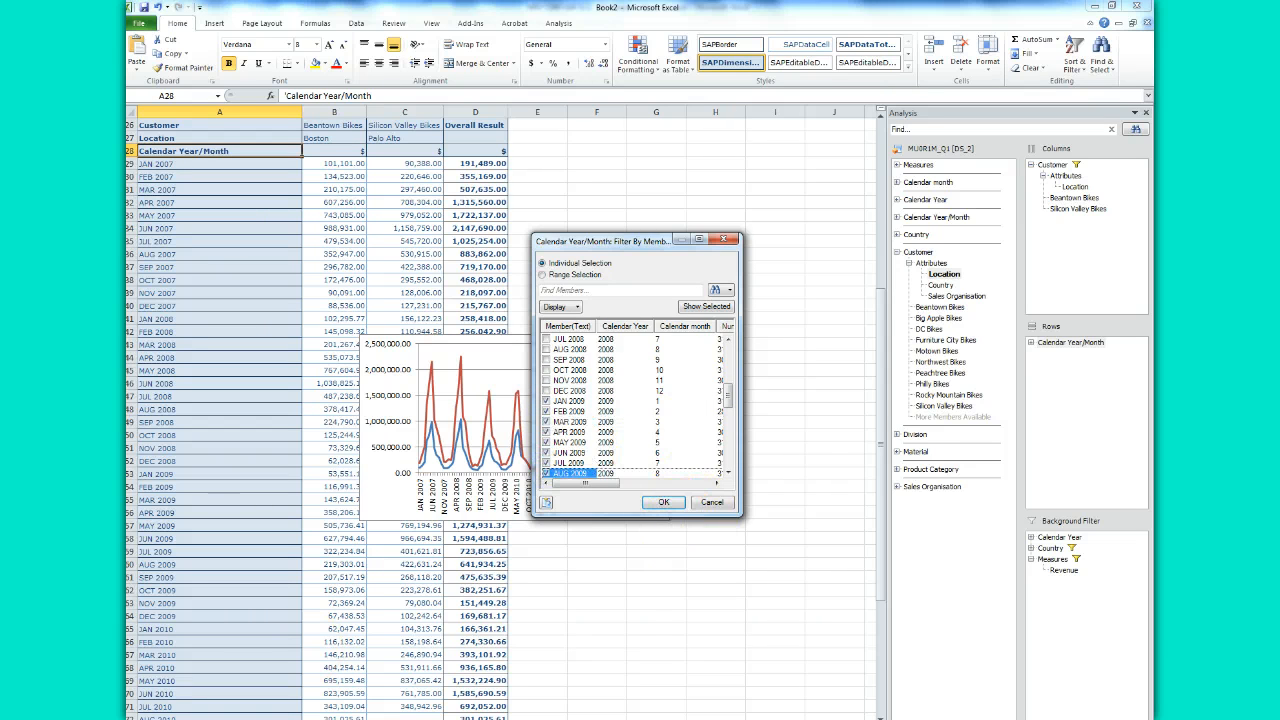
key("Return")
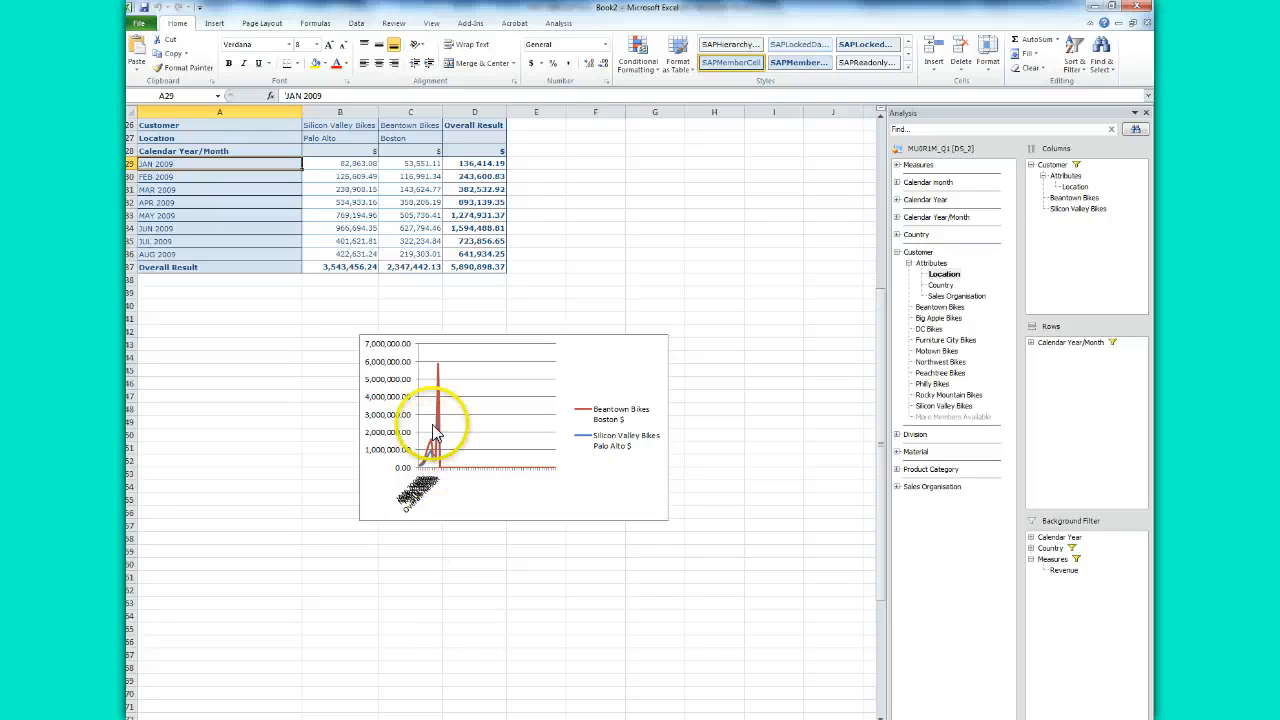
- Reopen the Calendar Year/Month filter and add SEP 2009 through MAY 2010
mouse_move(434, 432)
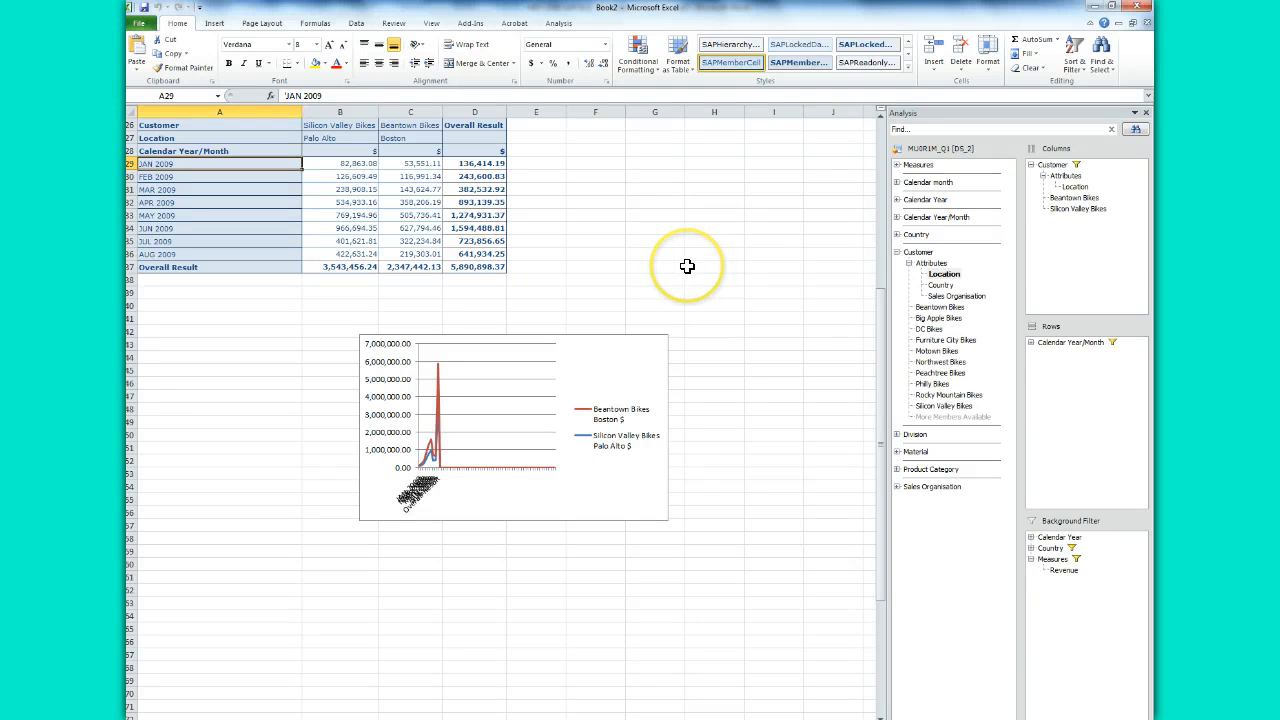
right_click(220, 151)
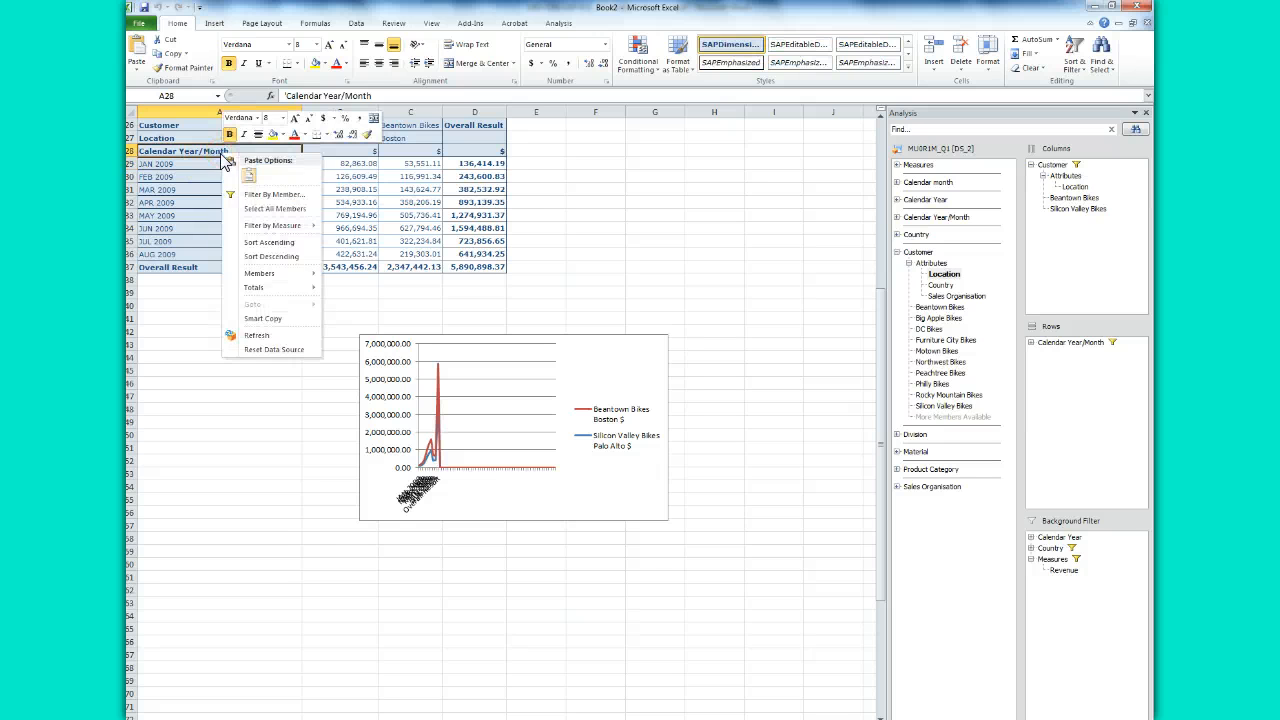
left_click(270, 196)
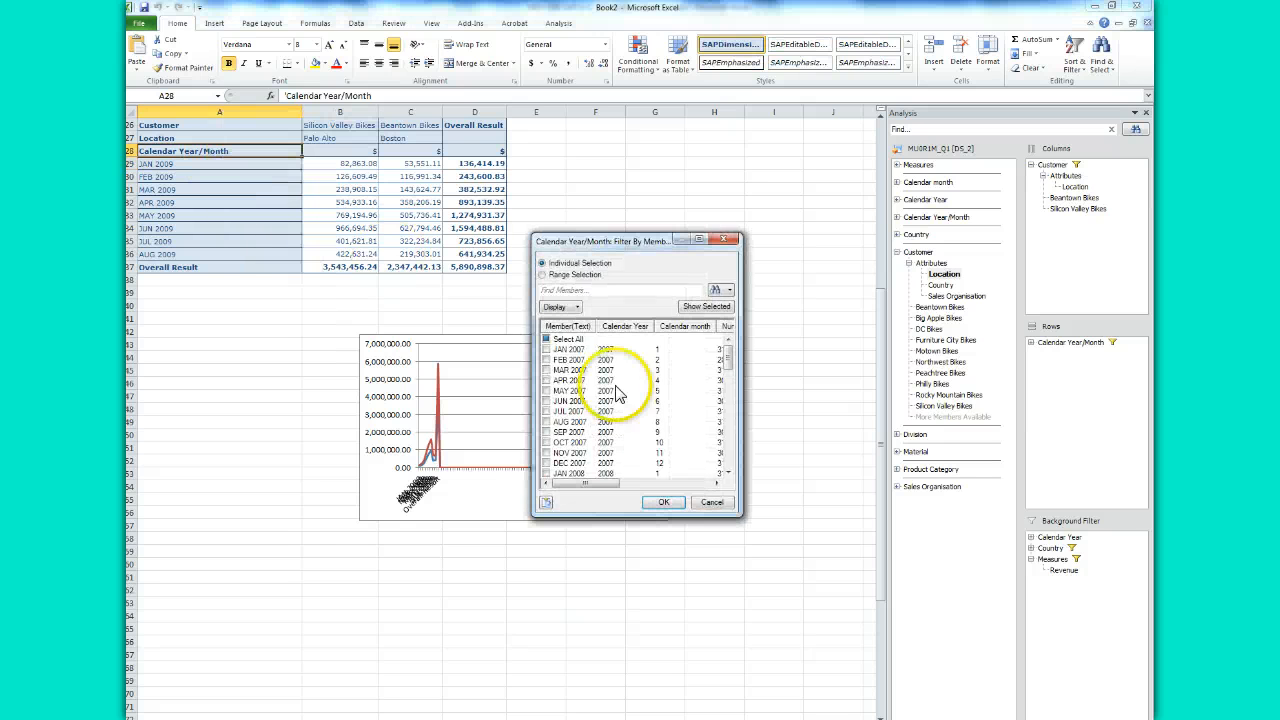
left_click_drag(730, 357, 734, 412)
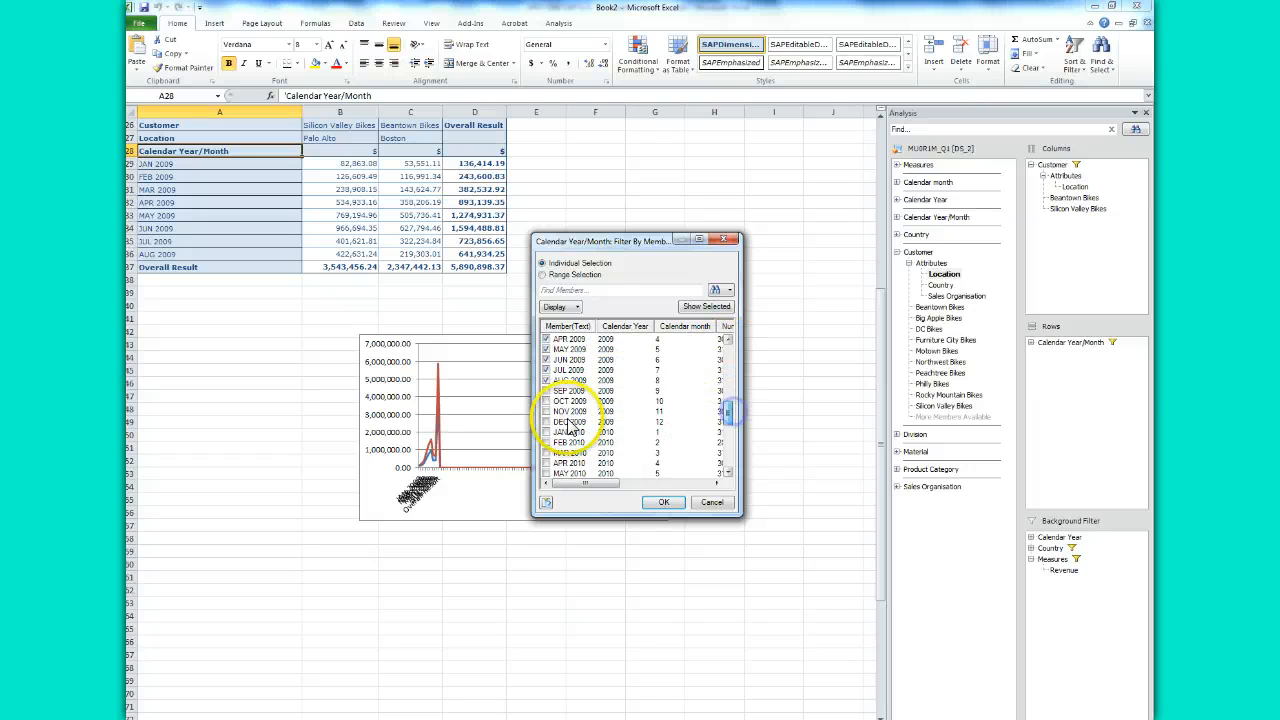
left_click(546, 390)
left_click(546, 401)
left_click(546, 411)
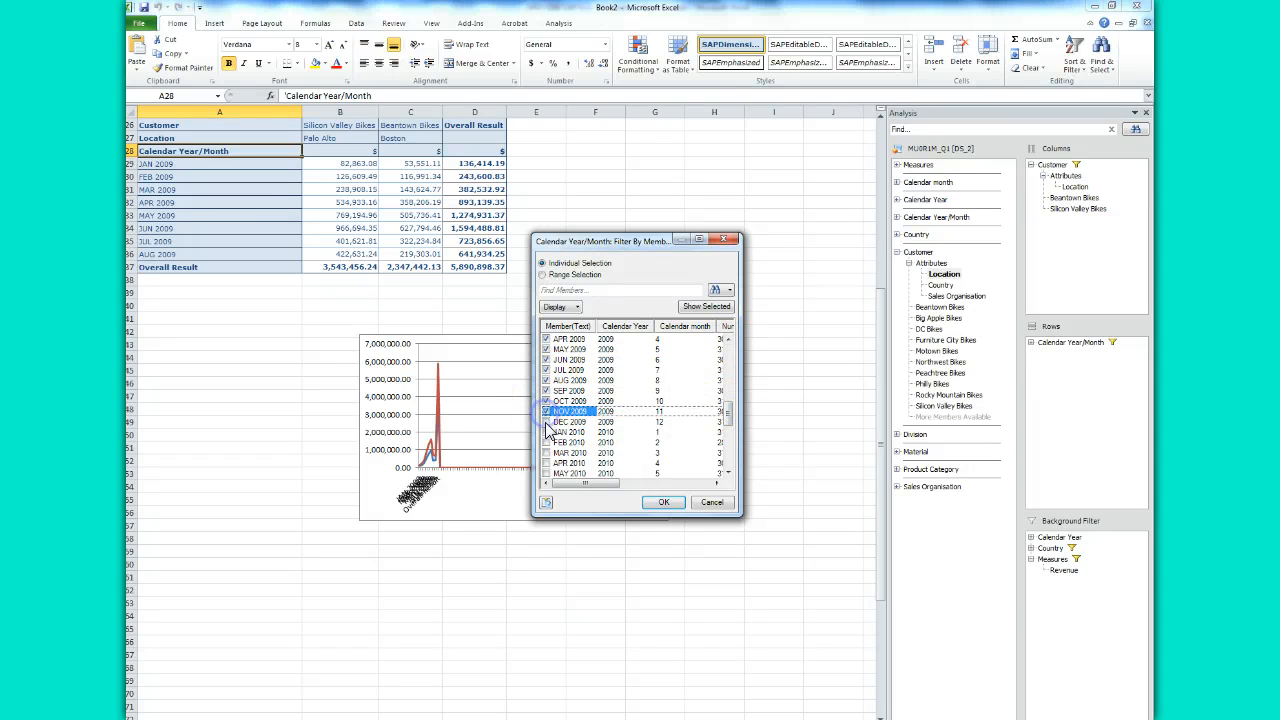
left_click(546, 422)
left_click(546, 432)
left_click(546, 442)
left_click(546, 453)
left_click(546, 463)
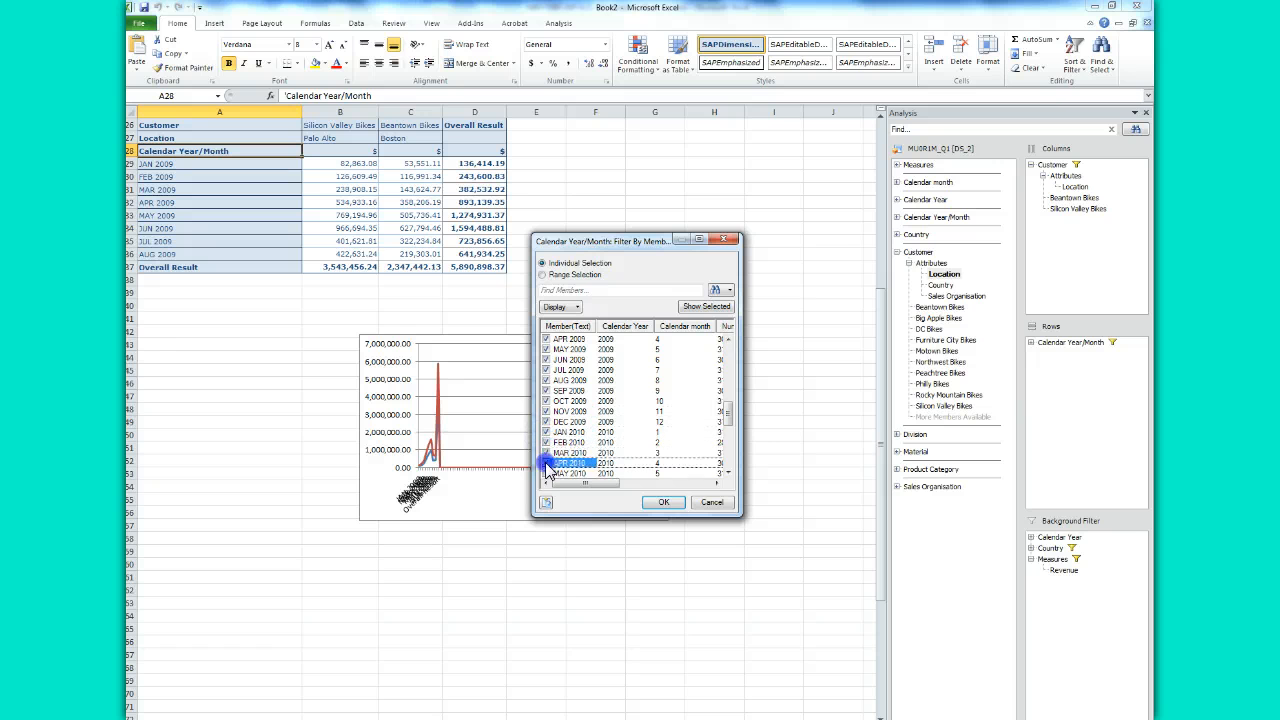
left_click(546, 473)
- Add JUN 2010 through DEC 2011 to the month filter and apply it
left_click_drag(731, 415, 733, 441)
left_click(546, 349)
left_click(546, 359)
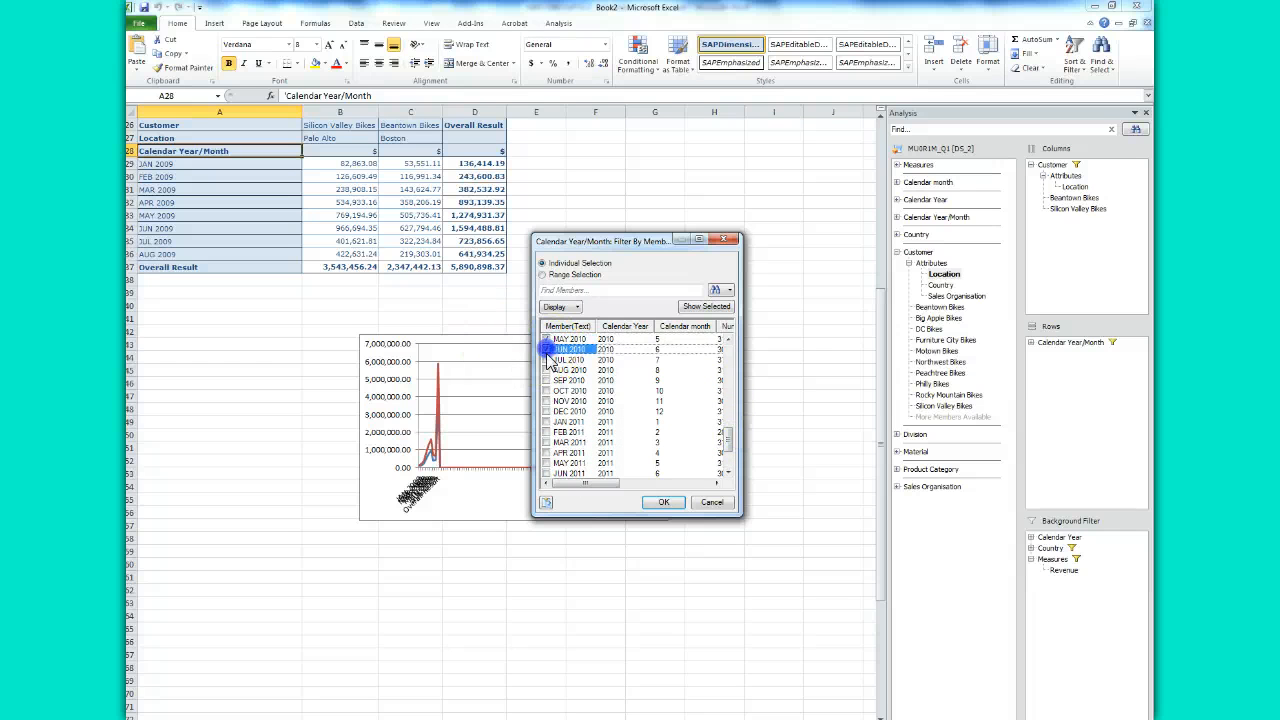
left_click(546, 370)
left_click(546, 380)
left_click(546, 391)
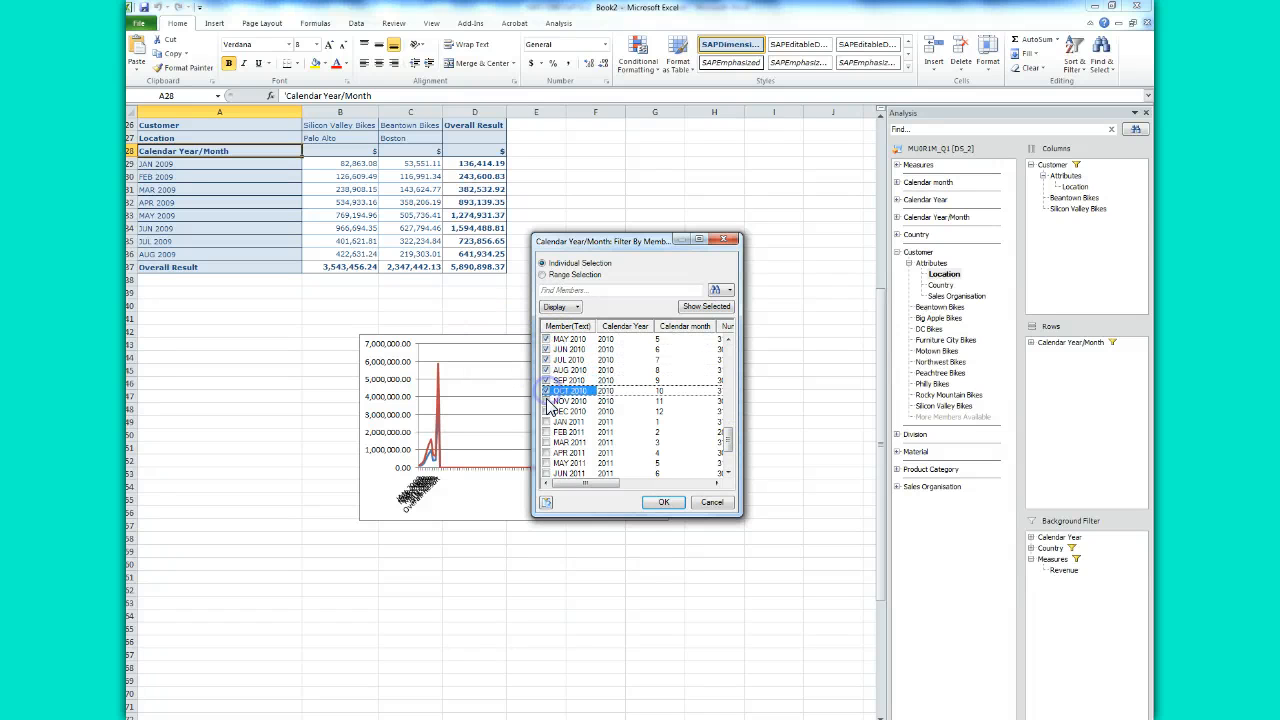
left_click(546, 401)
left_click(546, 411)
left_click(546, 421)
left_click(546, 432)
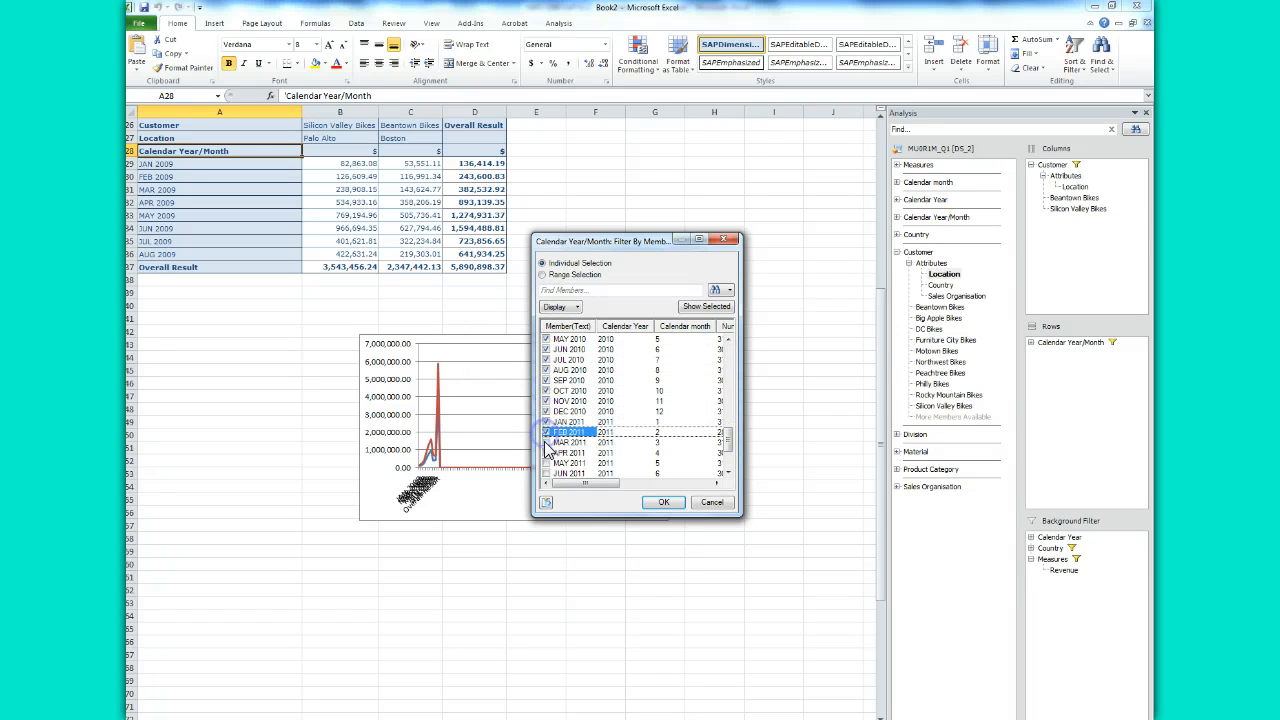
left_click(546, 442)
left_click(546, 453)
left_click(546, 463)
left_click(546, 473)
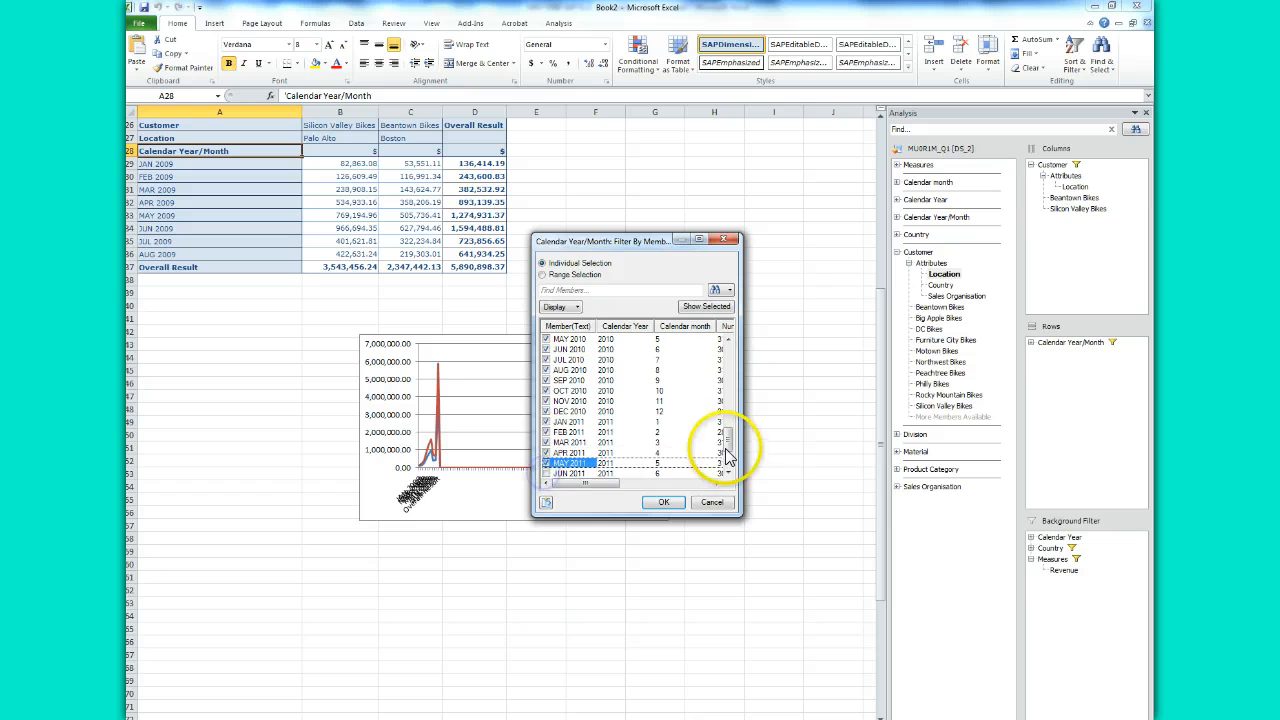
left_click_drag(727, 446, 727, 456)
left_click(546, 411)
left_click(546, 421)
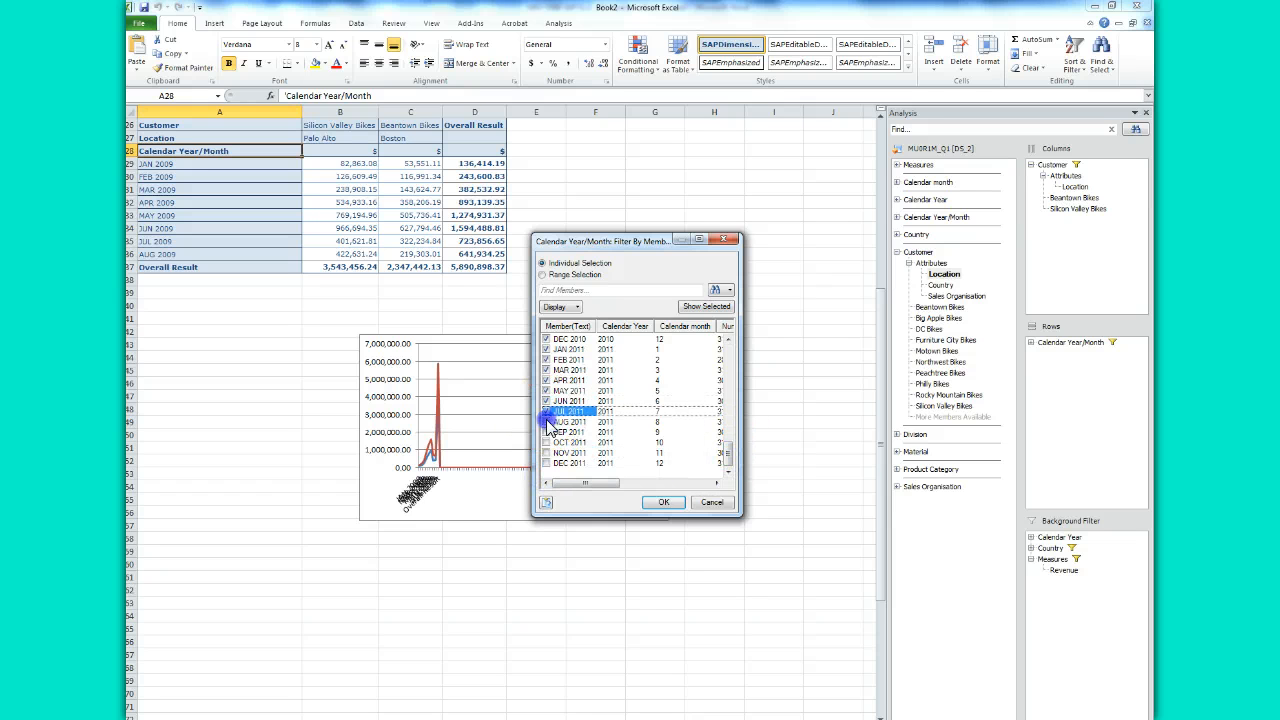
left_click(546, 432)
left_click(546, 442)
left_click(546, 453)
left_click(546, 463)
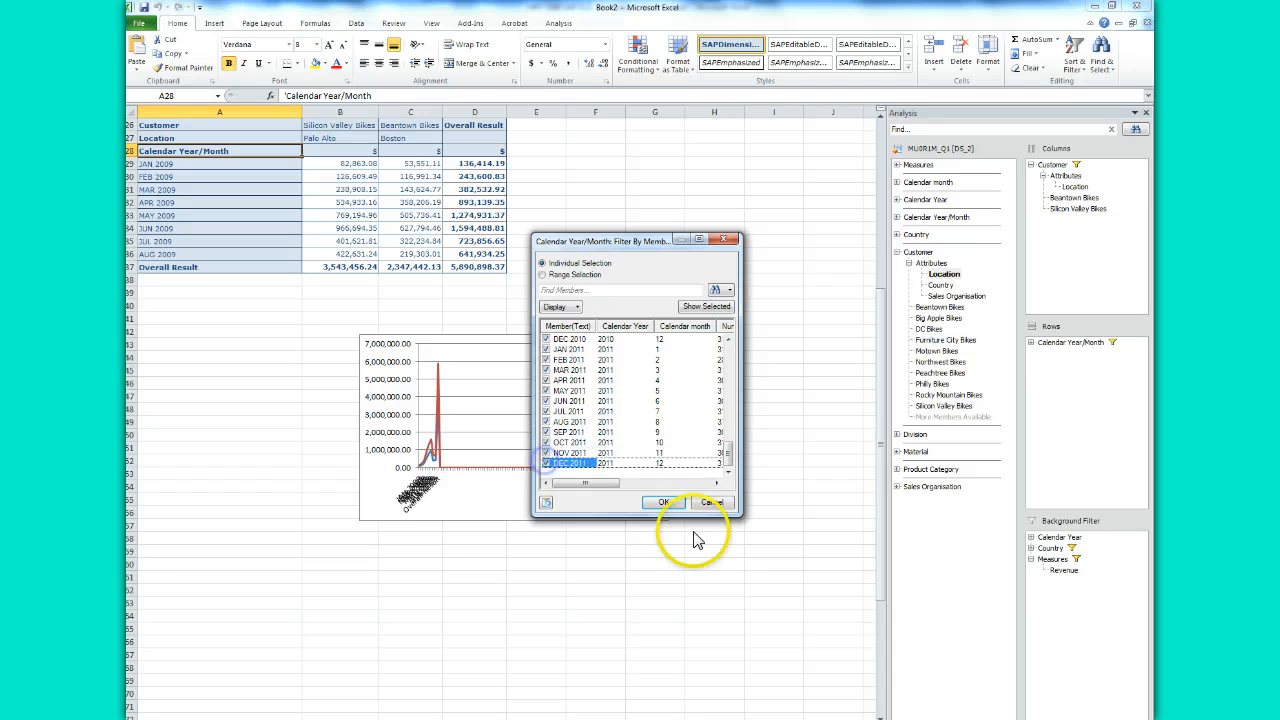
left_click(662, 503)
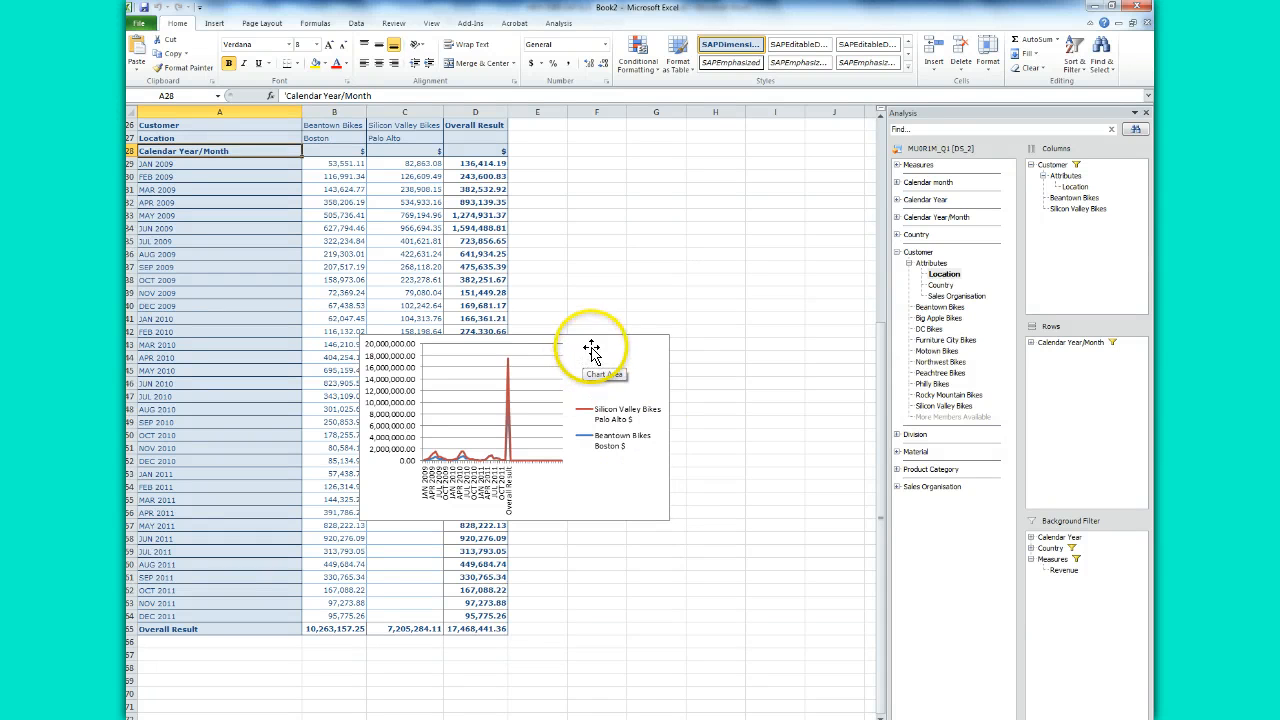
- Move the old chart aside, select A26:C59, and place a new 2-D line chart over it
left_click_drag(593, 357, 690, 347)
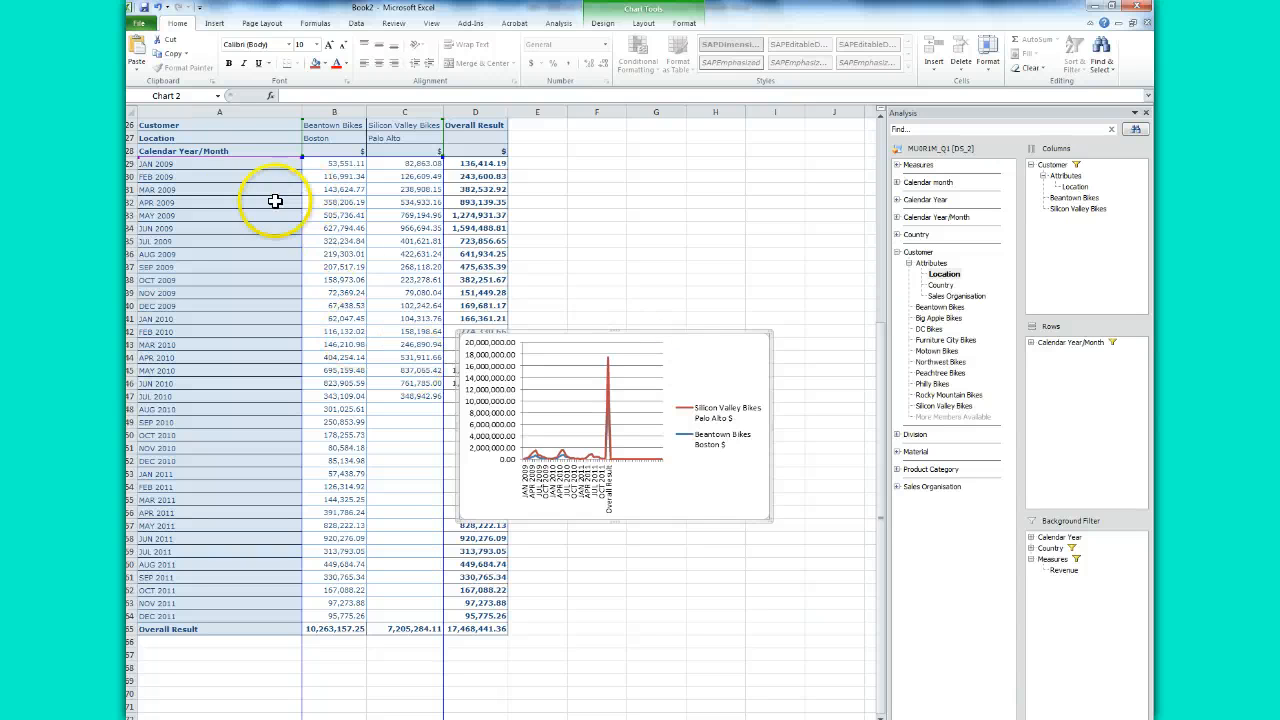
left_click_drag(150, 127, 410, 614)
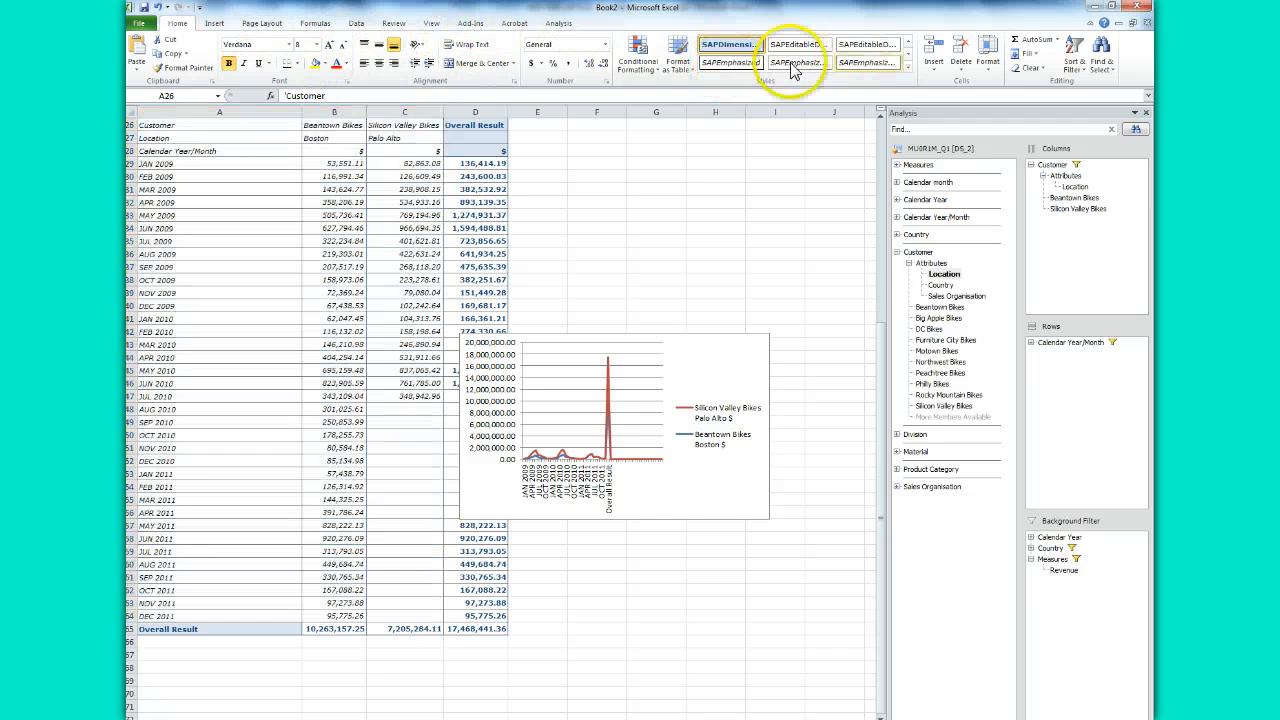
left_click(214, 23)
left_click(394, 50)
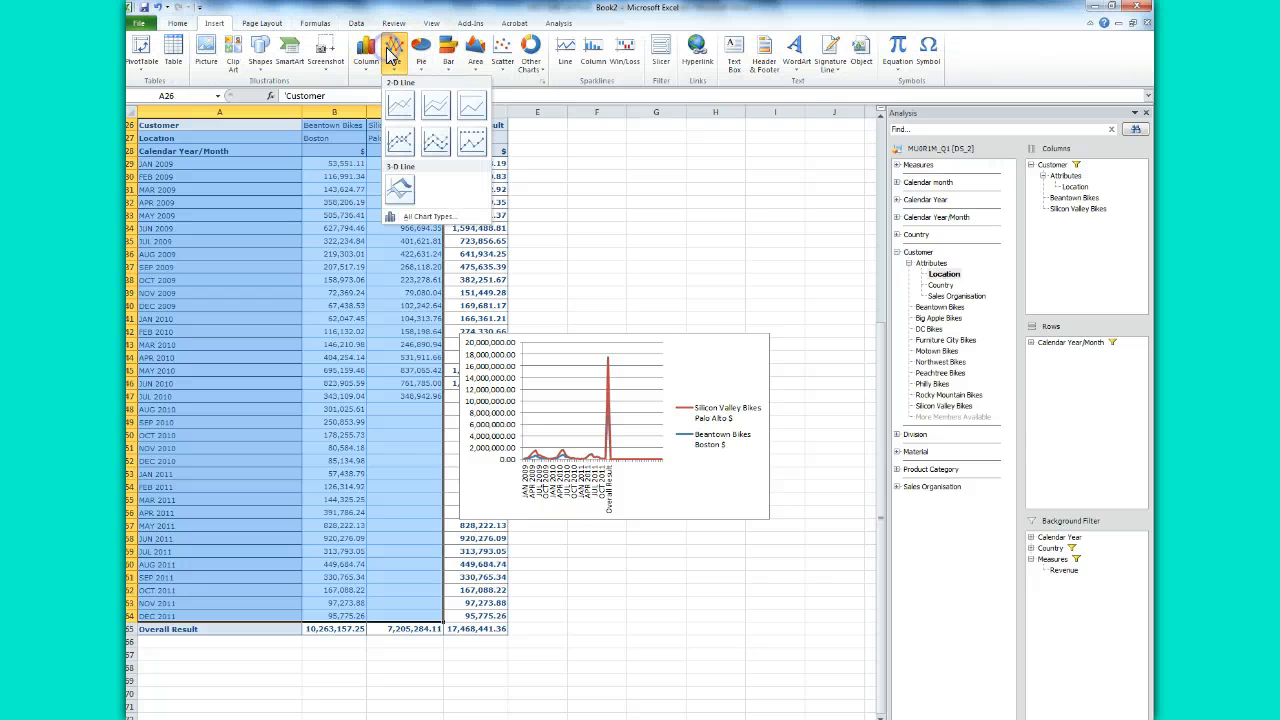
left_click(435, 108)
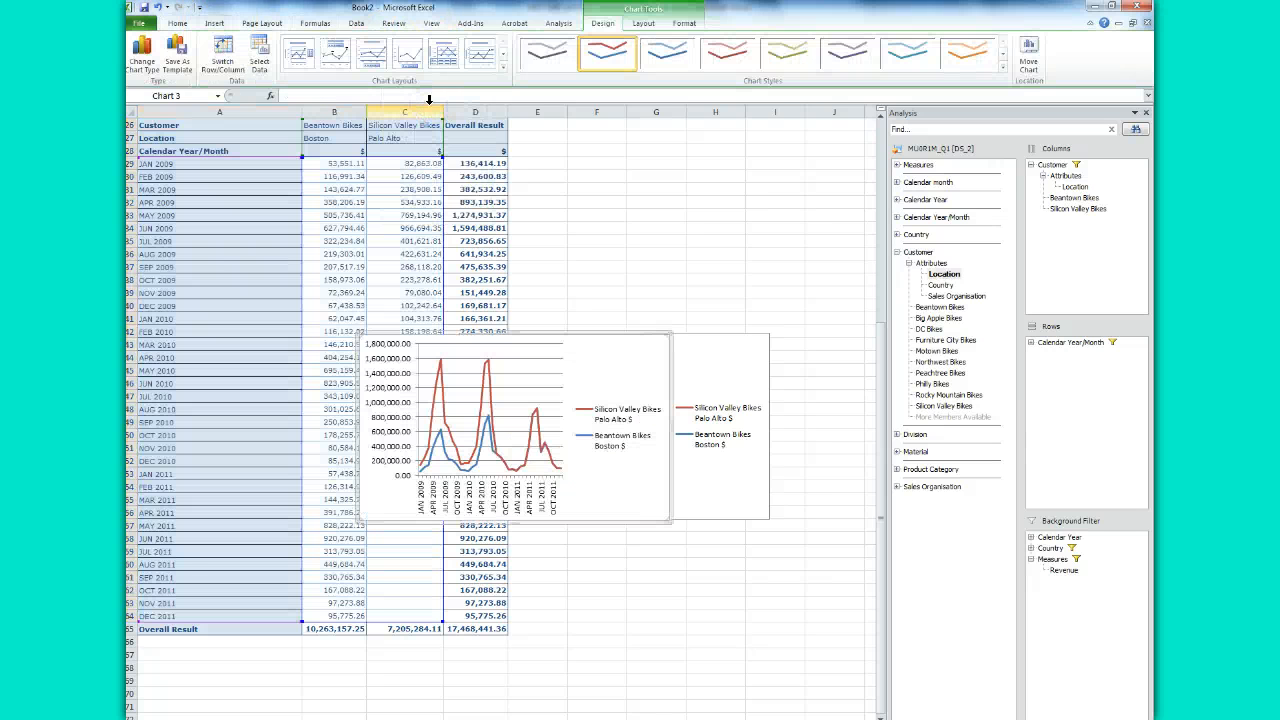
left_click_drag(614, 336, 675, 346)
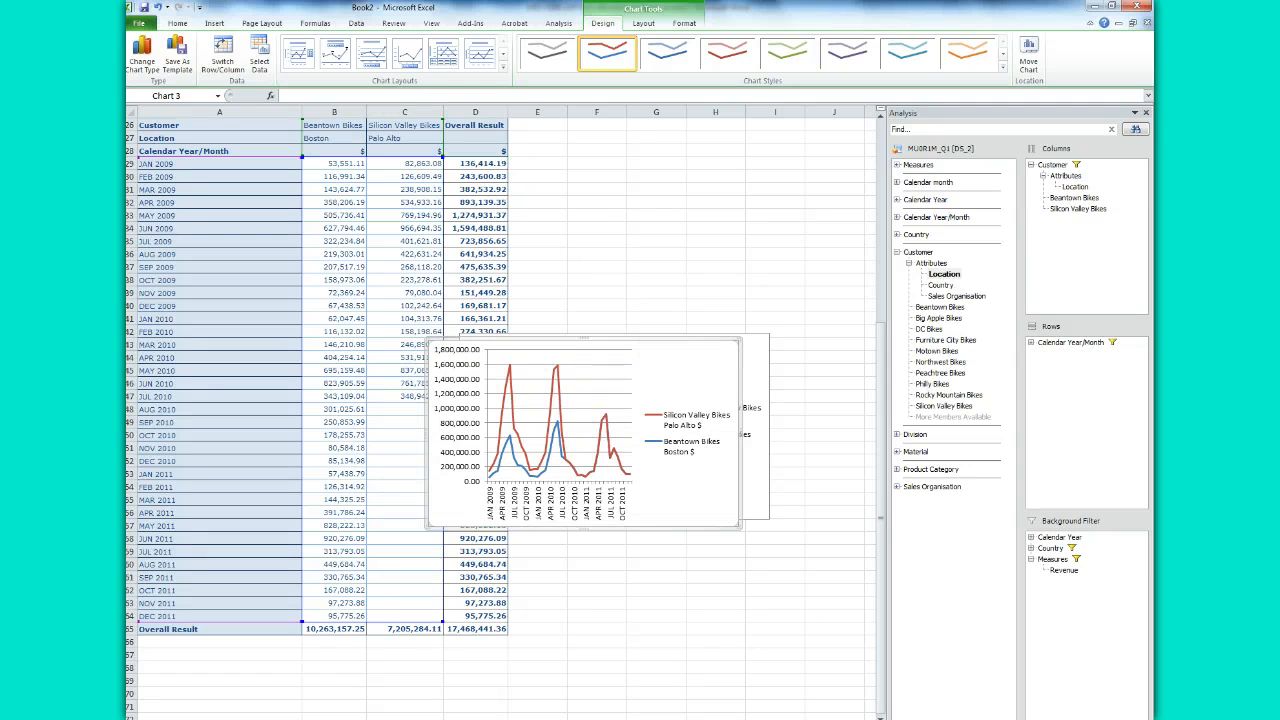
left_click(375, 12)
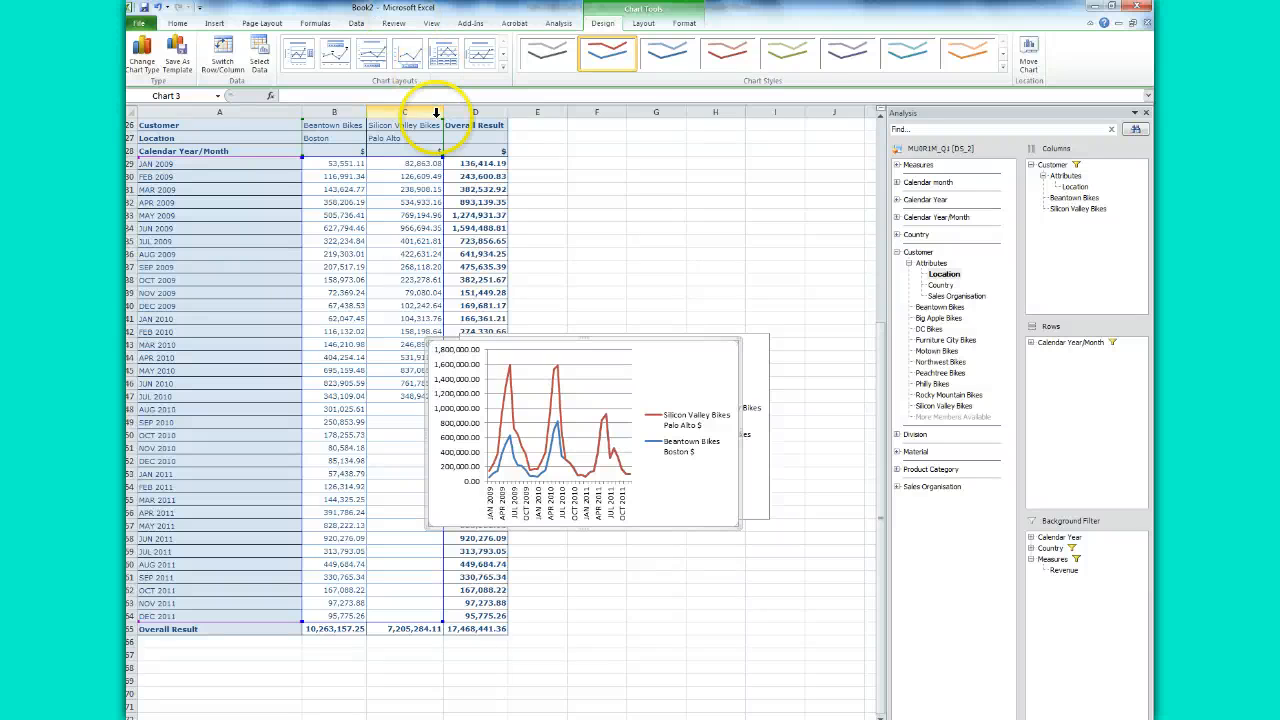
mouse_move(567, 467)
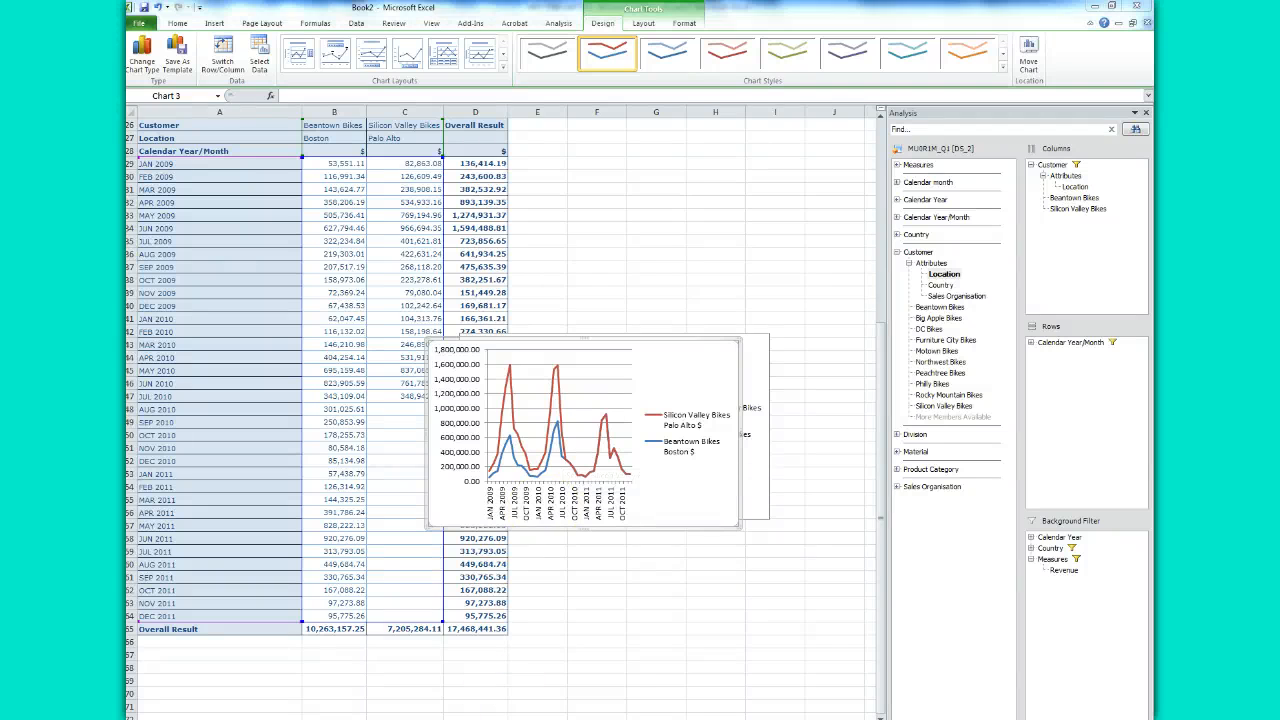
mouse_move(458, 715)
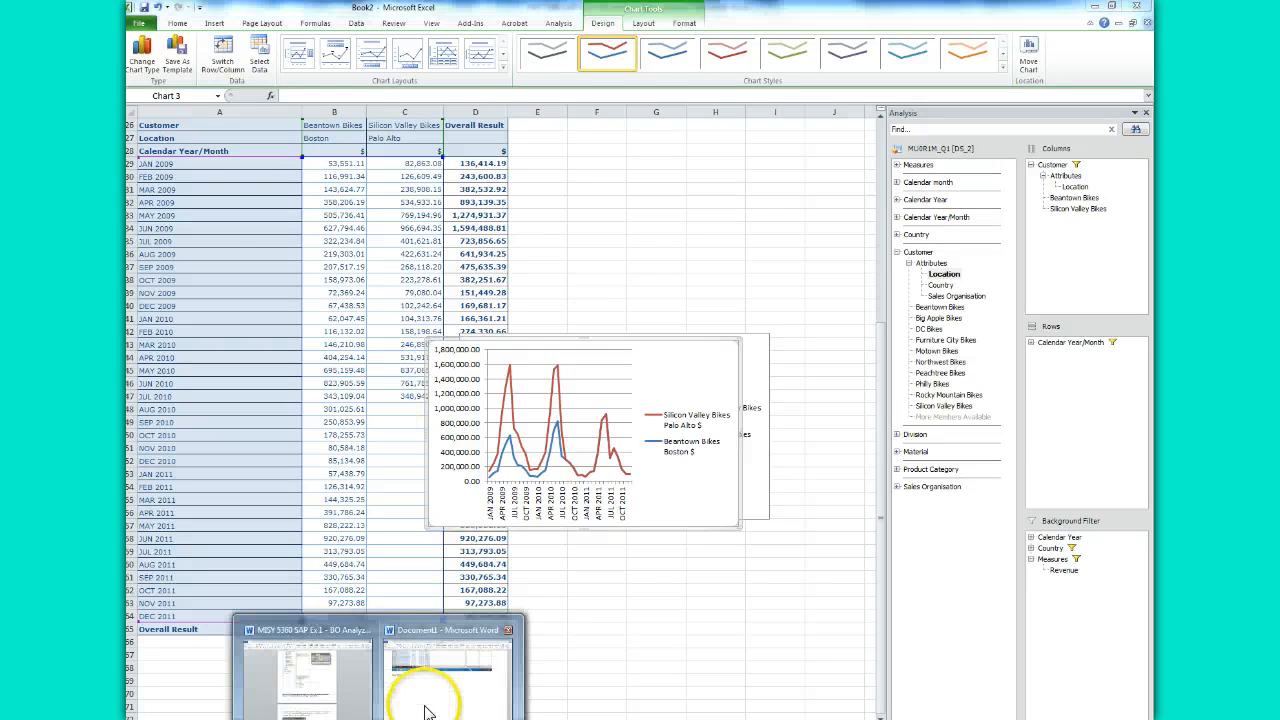
- Delete the old Question 10 screenshot and paste the new 2009–2011 chart screenshot above 'Aug. 2010'
left_click(420, 640)
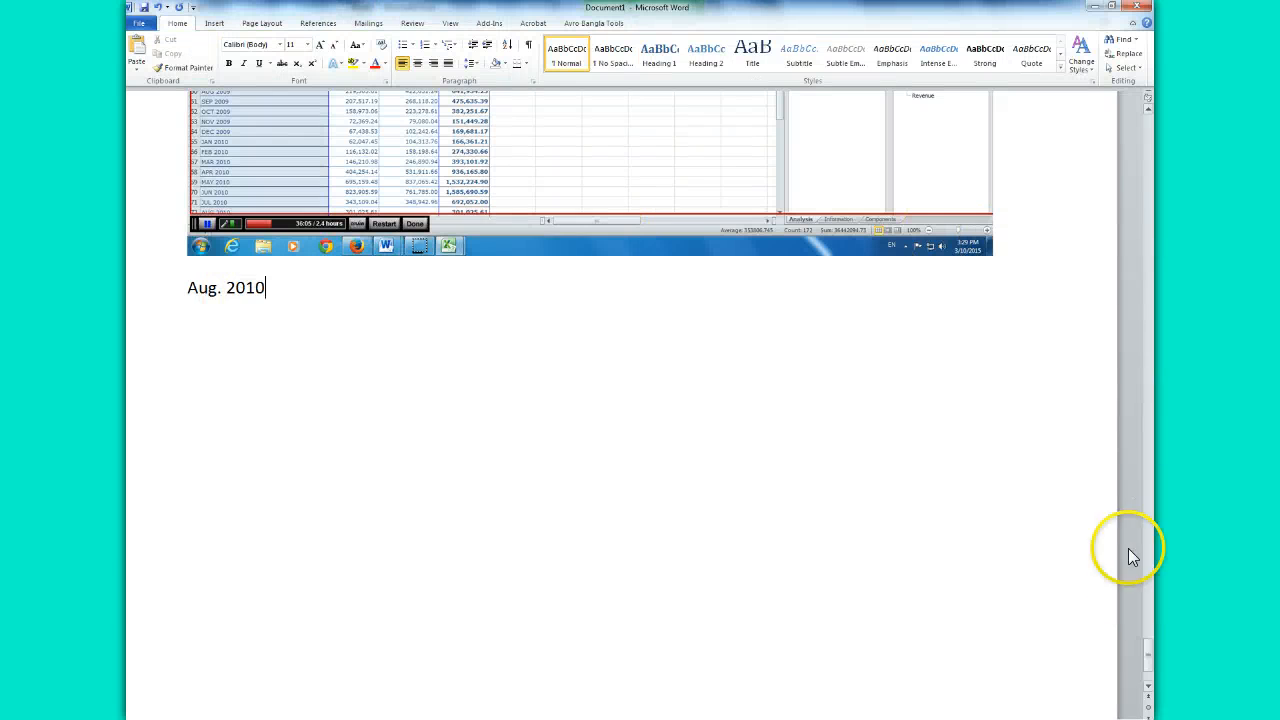
left_click_drag(1149, 646, 1153, 612)
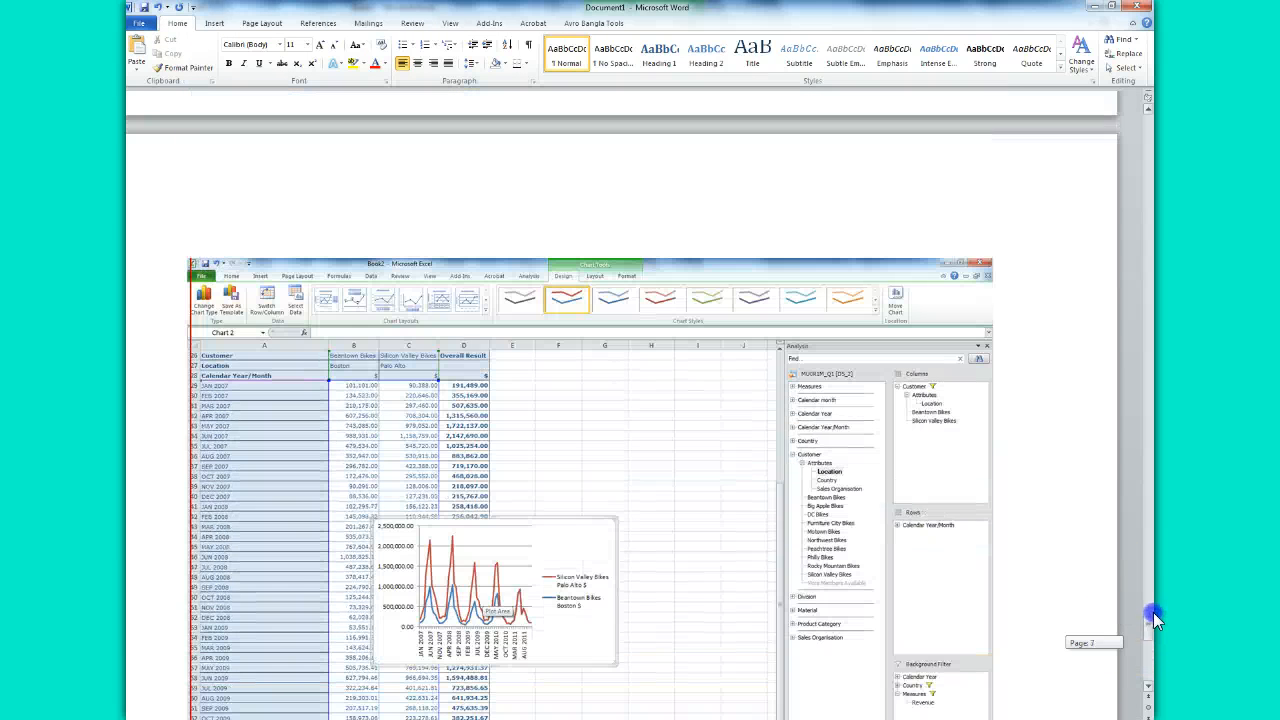
scroll(1147, 611, "down", 2)
left_click(663, 327)
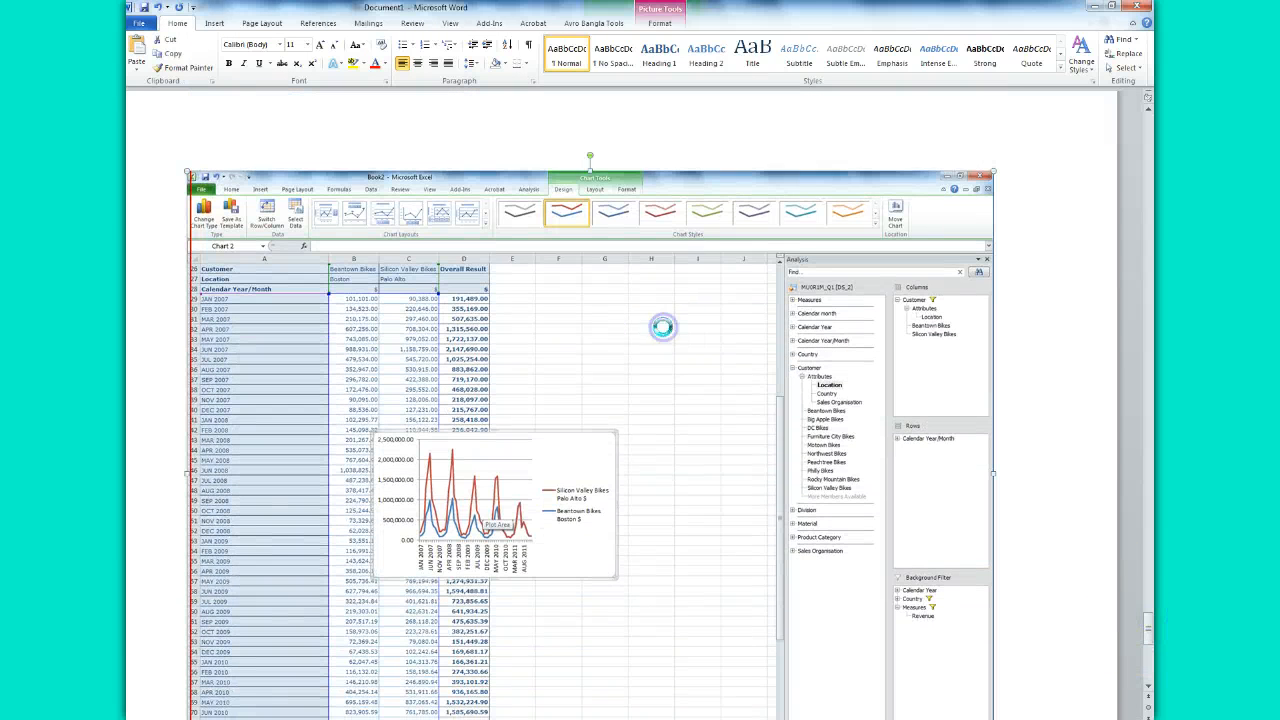
key("Delete")
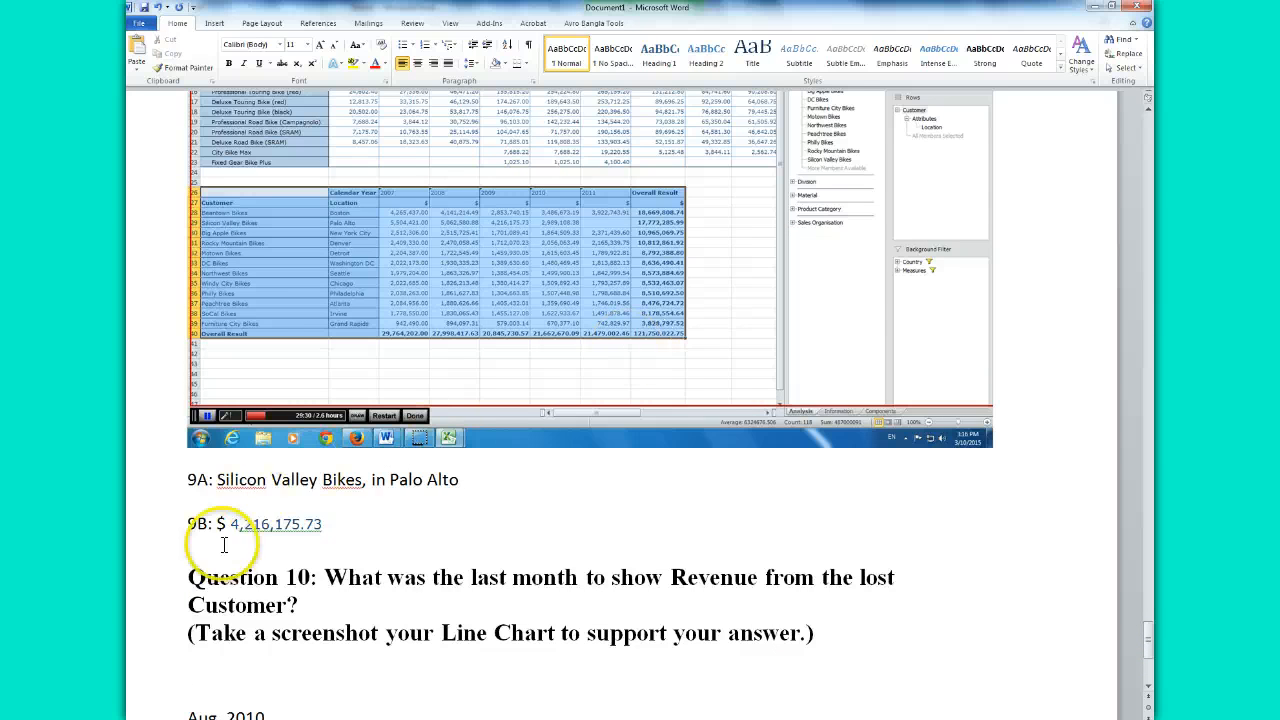
key("ctrl+v")
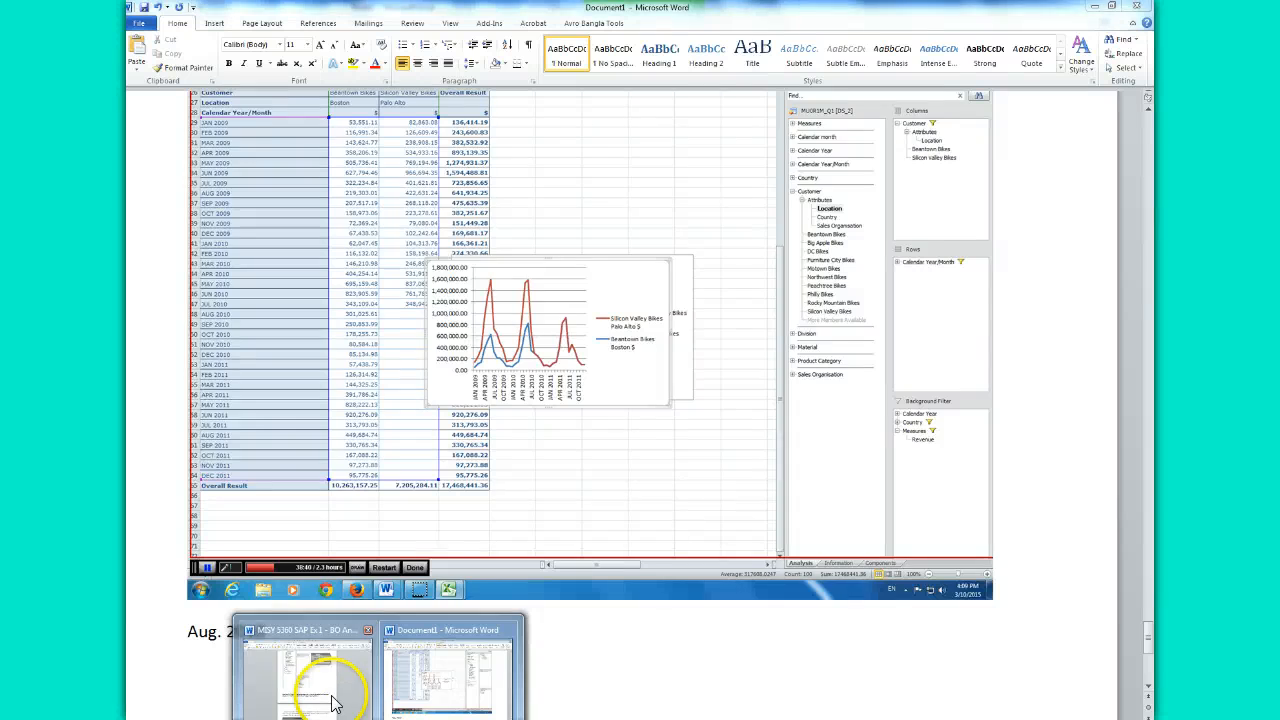
left_click(330, 692)
- Copy the Question 11 text from the MISY 5360 exercise document
left_click_drag(1146, 584, 1153, 605)
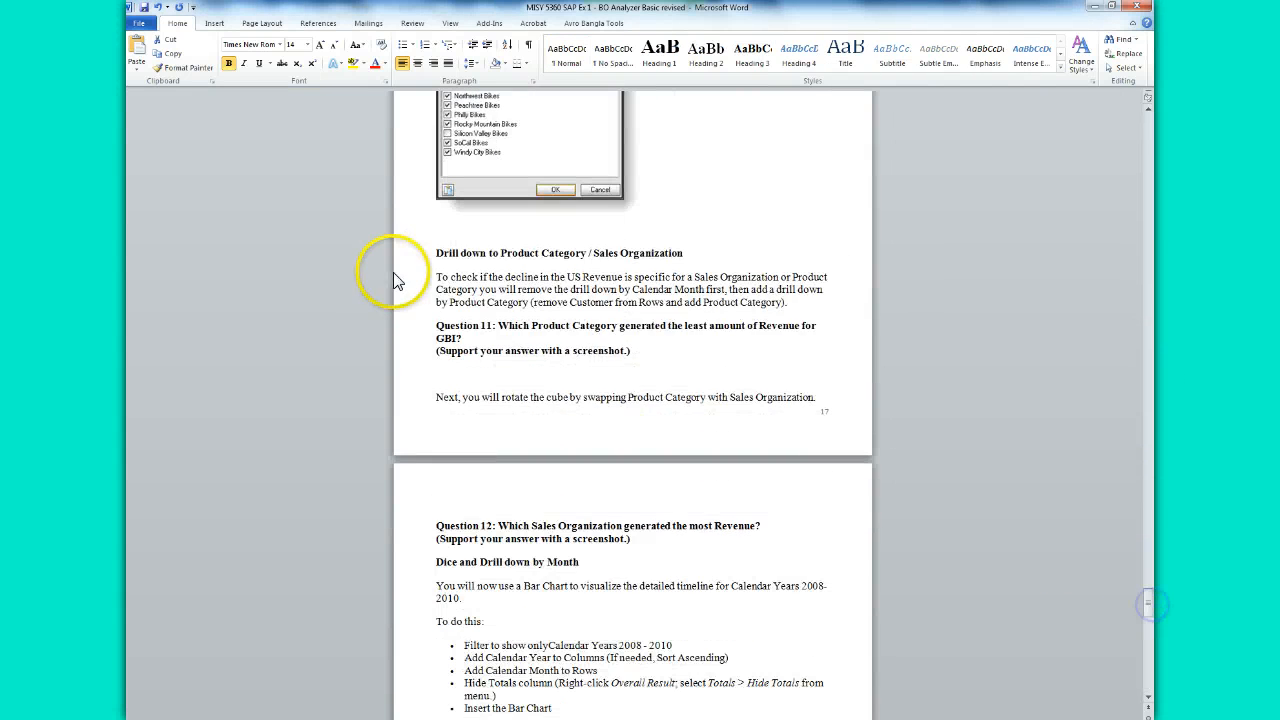
left_click_drag(434, 320, 660, 358)
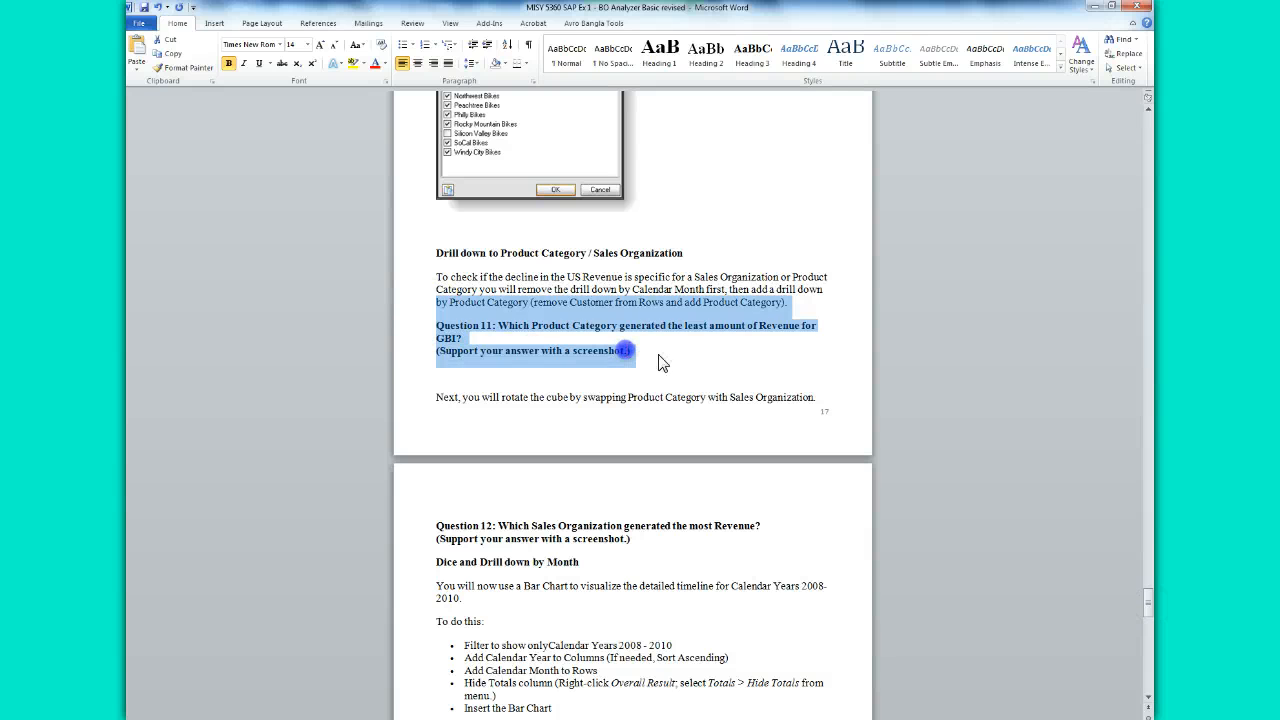
left_click(660, 351)
left_click_drag(436, 326, 660, 343)
key("ctrl+c")
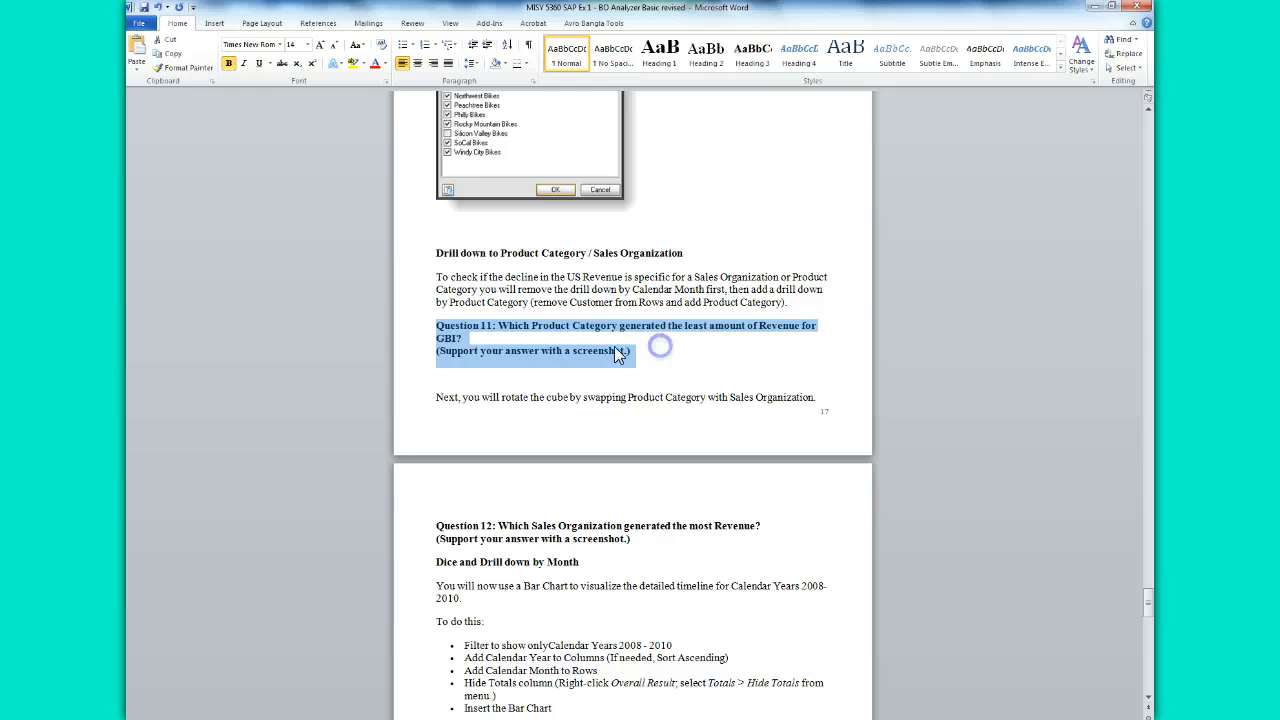
right_click(540, 330)
left_click(440, 555)
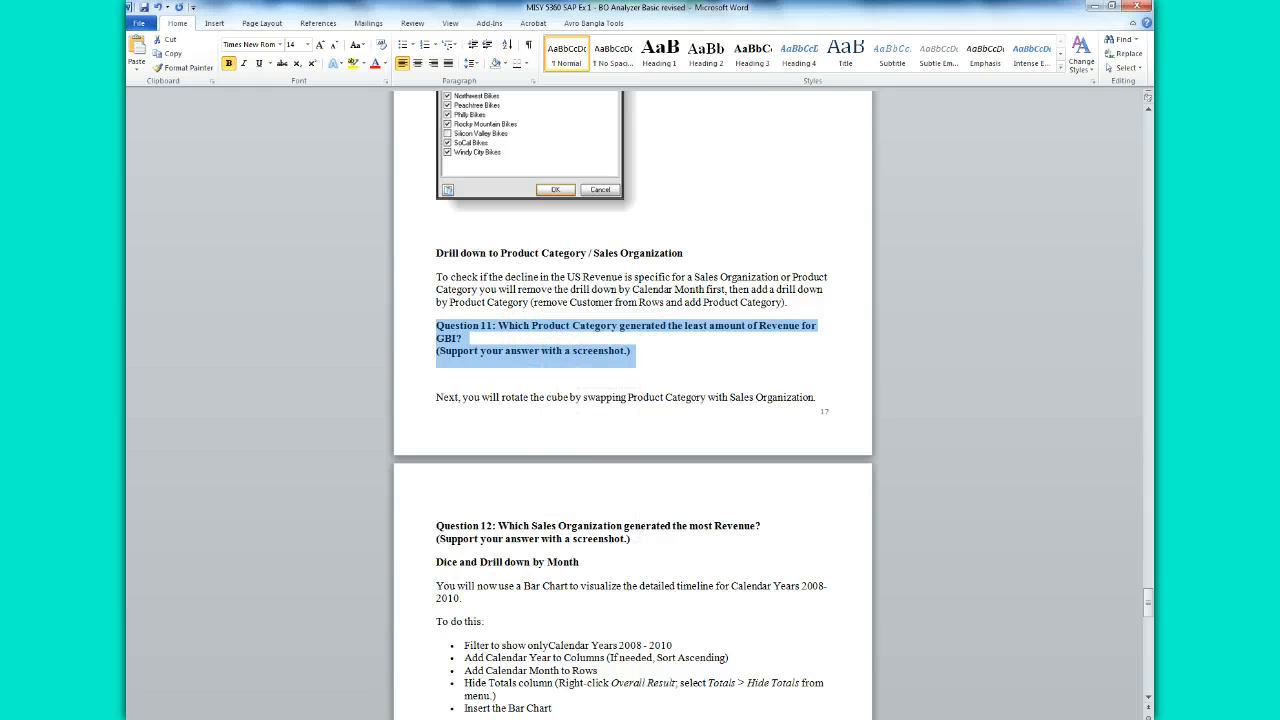
- Paste Question 11 into Document1 below 'Aug. 2010', then return to the exercise document
mouse_move(379, 718)
left_click(437, 694)
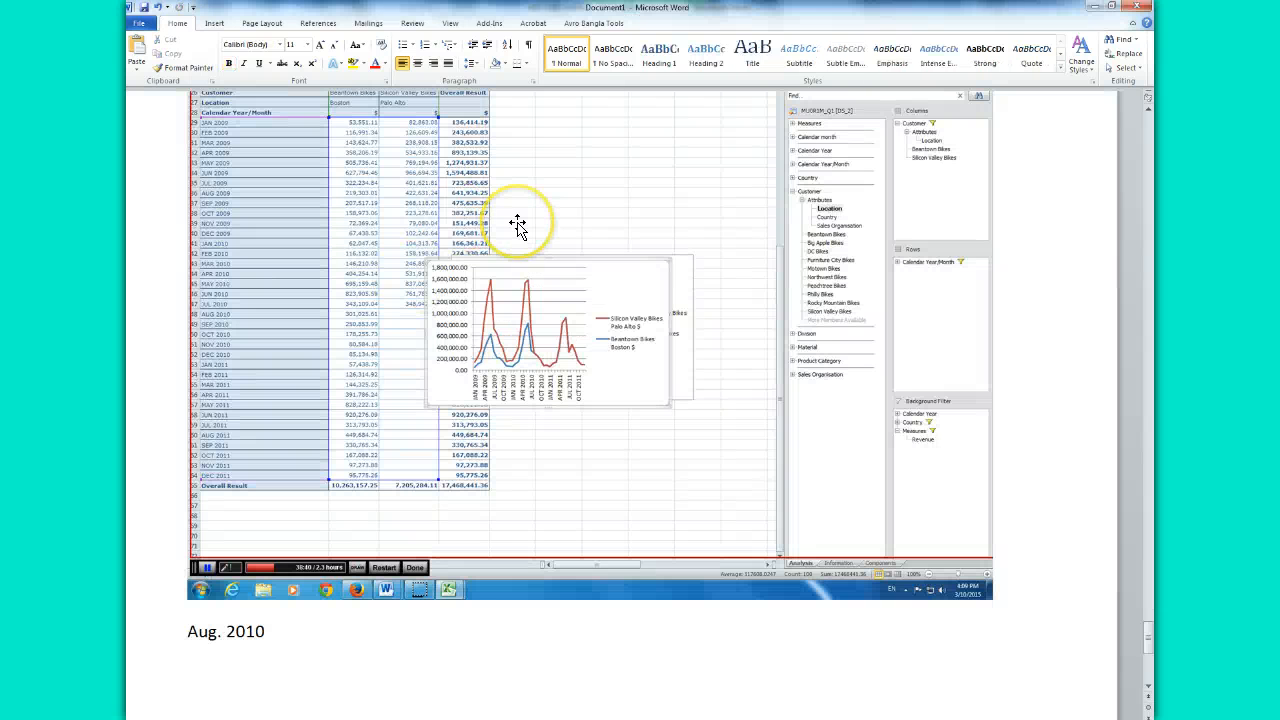
key("ctrl+v")
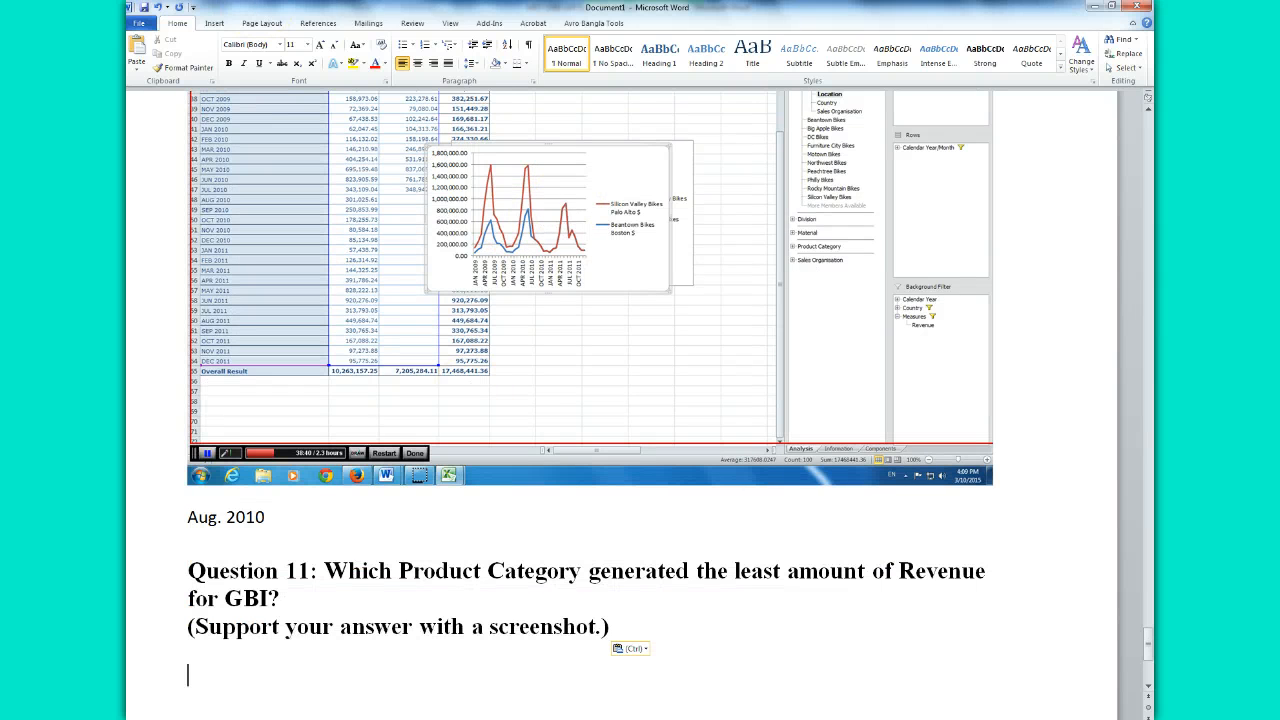
mouse_move(379, 718)
left_click(300, 690)
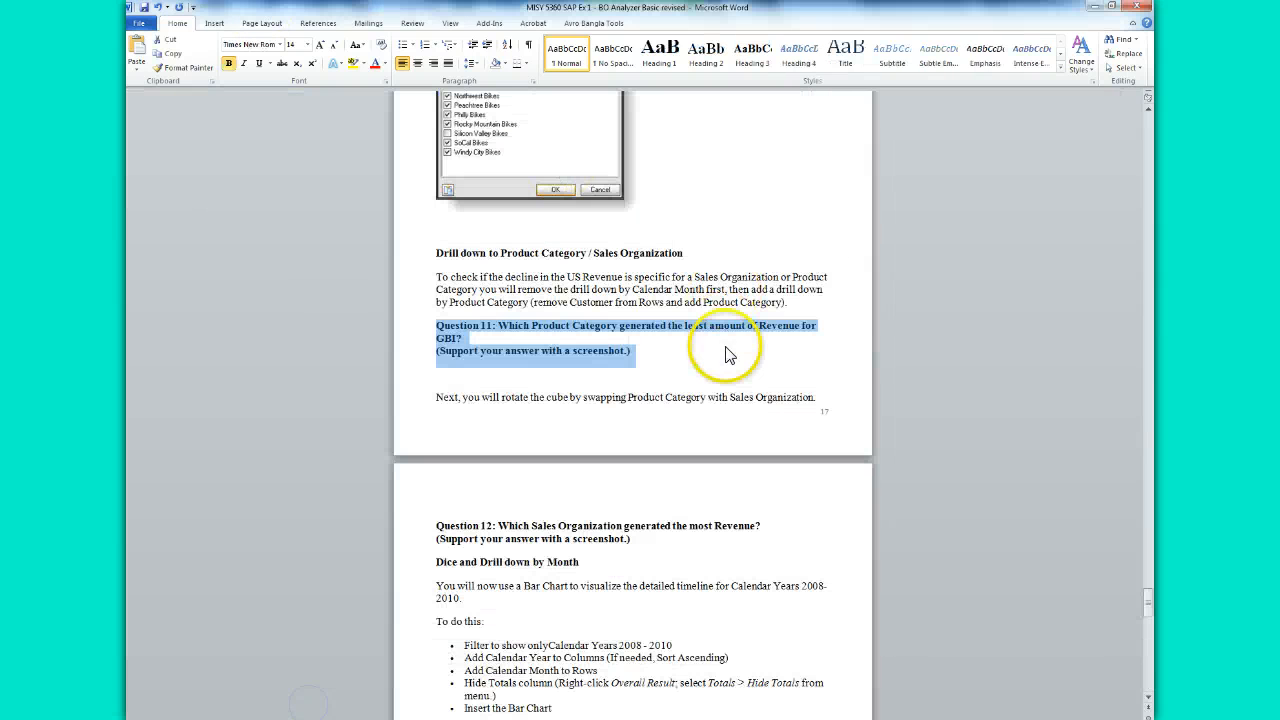
left_click_drag(1153, 590, 1152, 584)
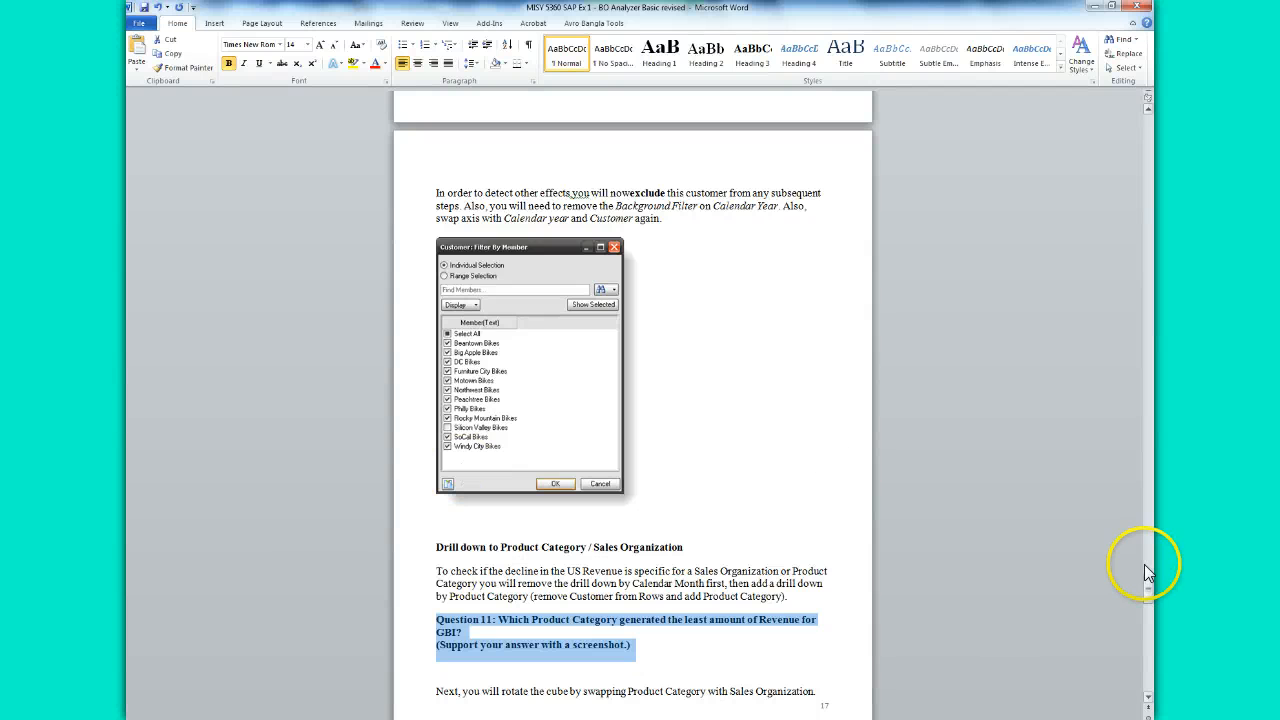
mouse_move(1148, 582)
left_mouse_down()
mouse_move(1153, 567)
mouse_move(1136, 571)
left_mouse_up()
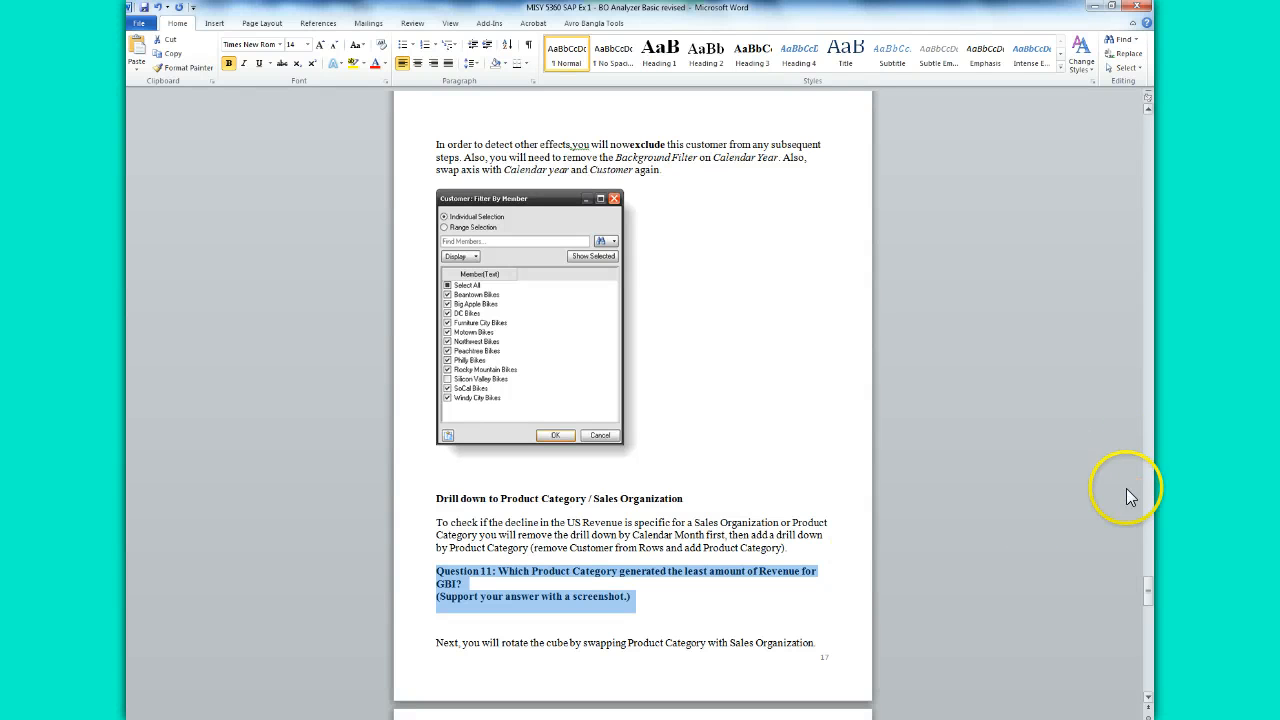
left_click_drag(1153, 594, 1153, 604)
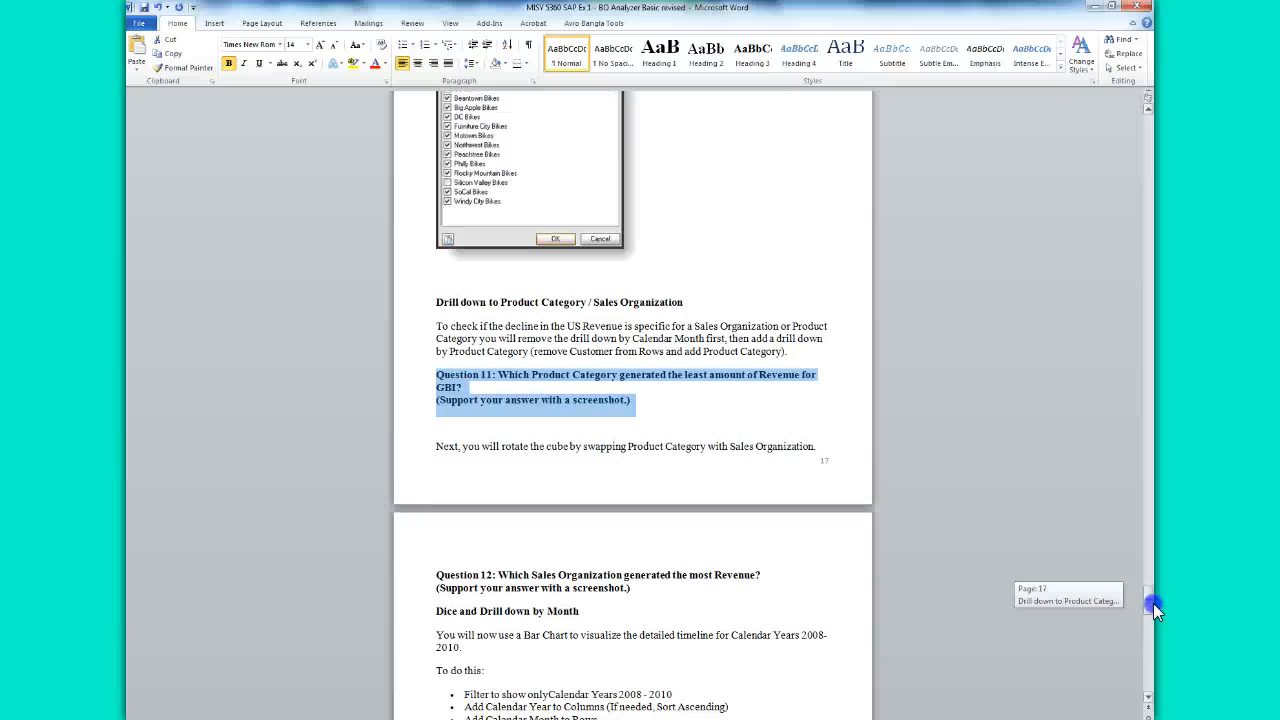
left_click_drag(1153, 603, 1153, 614)
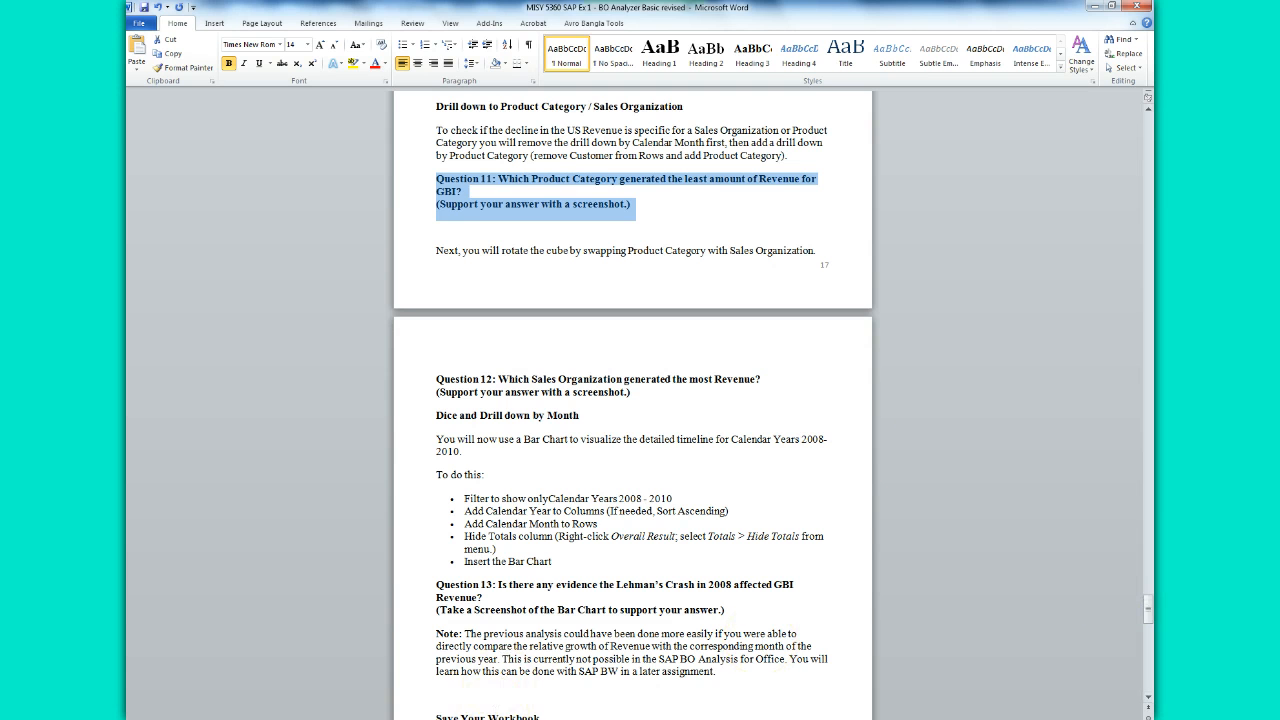
- Bring the Book2 workbook with the 2009–2011 monthly revenue chart to the front
left_click(470, 718)
left_click(497, 700)
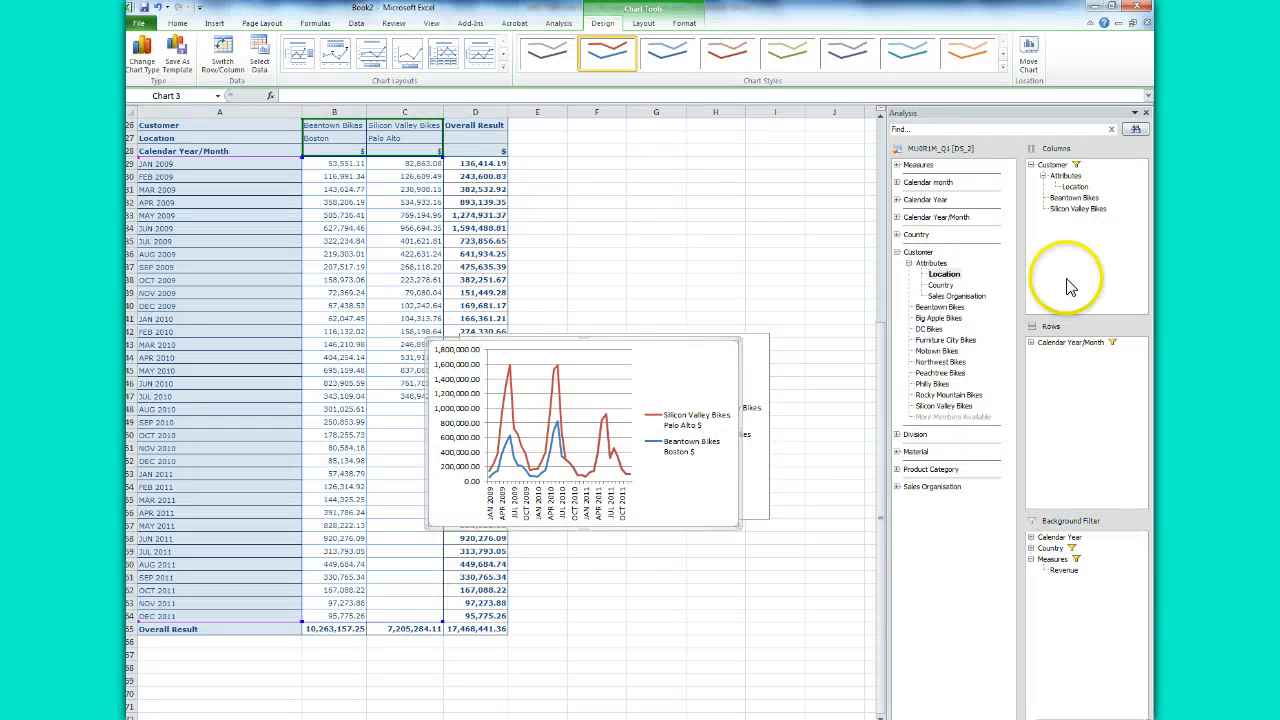
- Remove Customer and Calendar Year/Month from the table layout and put Product Category in rows
double_click(1050, 166)
left_click_drag(1050, 166, 926, 180)
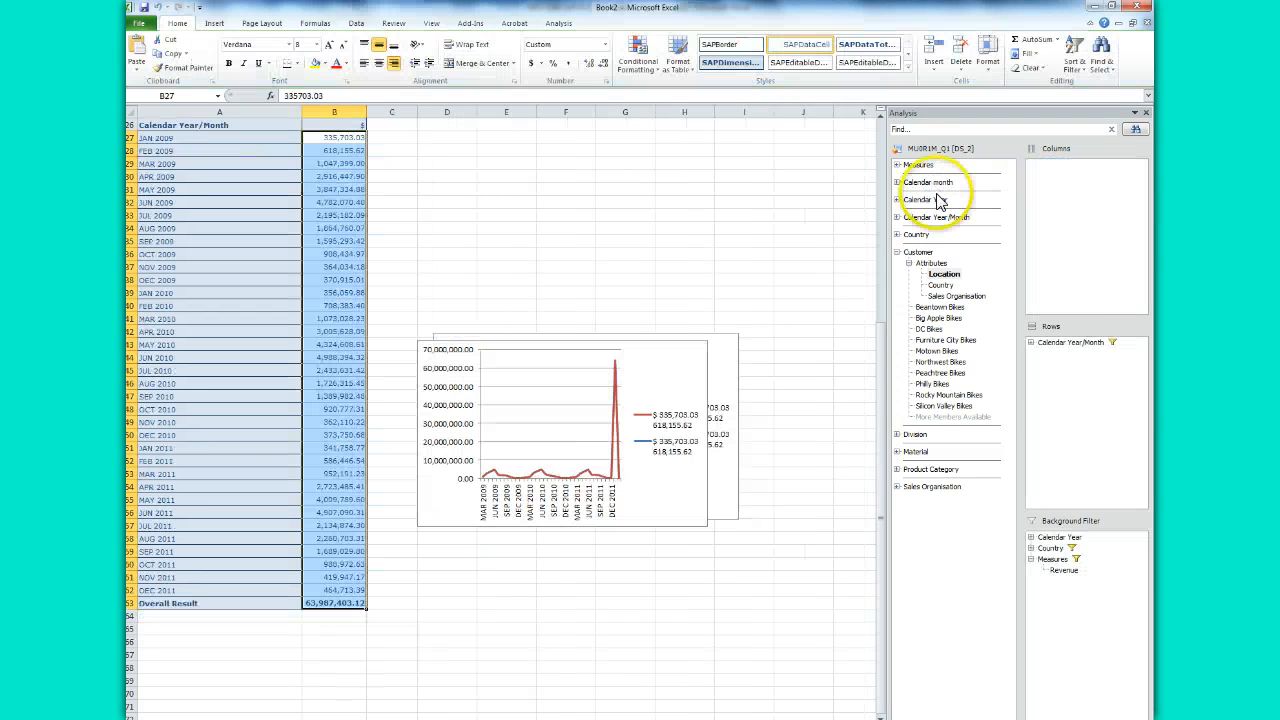
left_click(1078, 345)
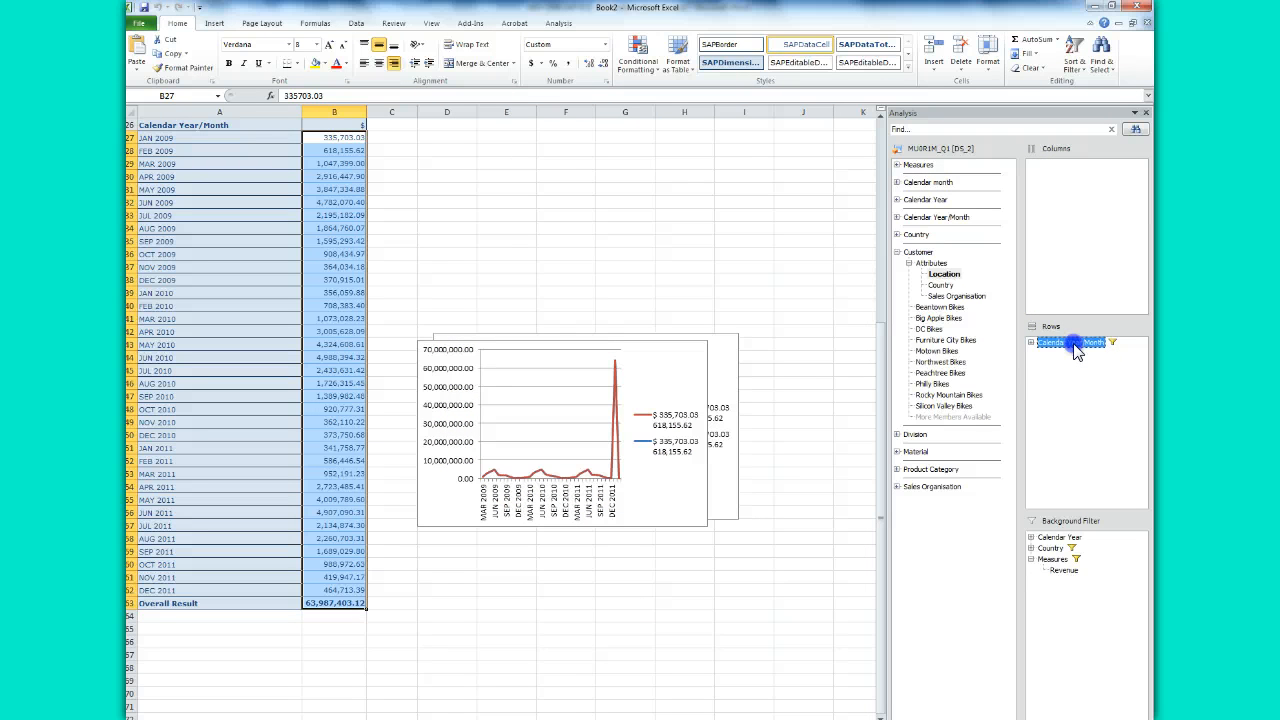
left_click_drag(1076, 350, 918, 300)
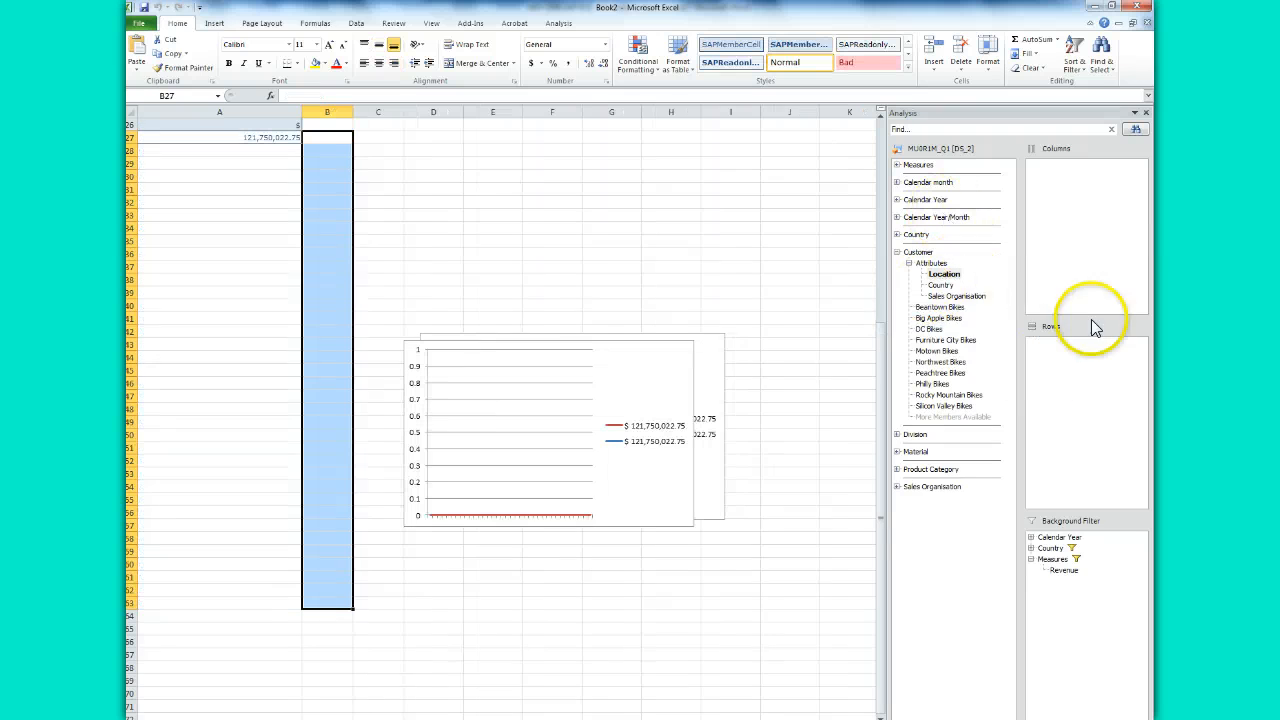
left_click_drag(960, 469, 1069, 348)
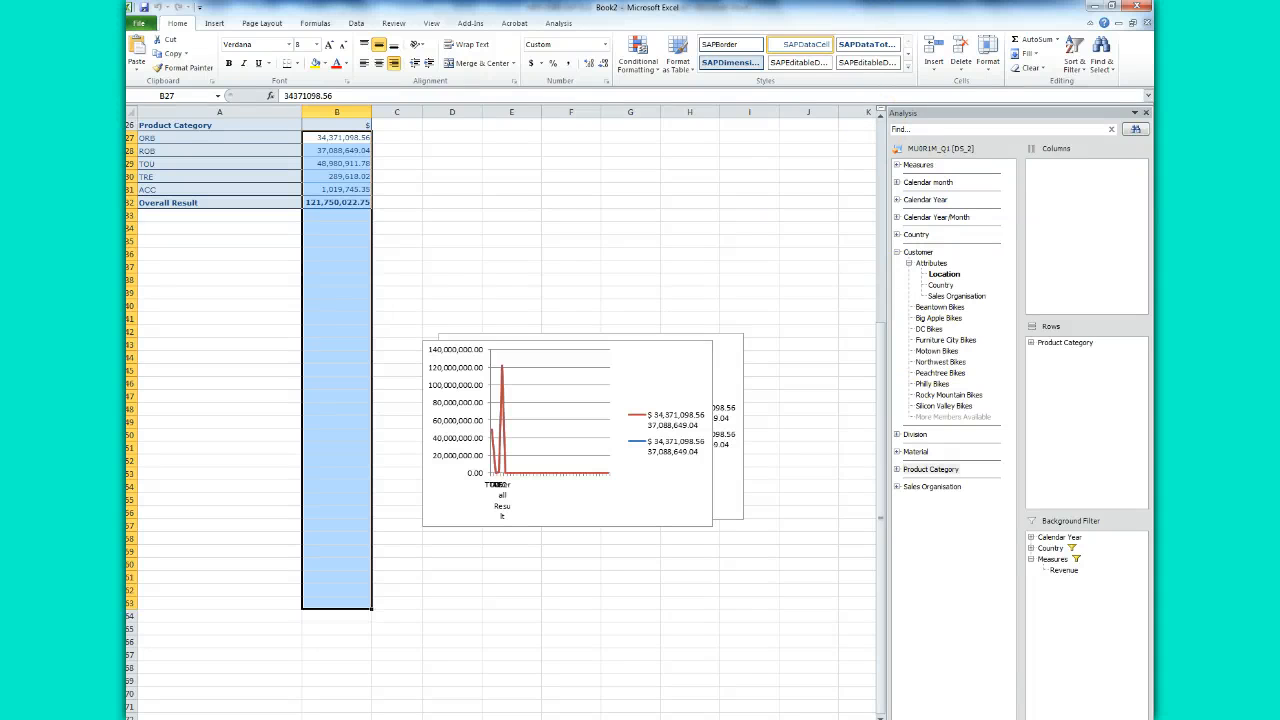
left_click(916, 106)
- Drop the Calendar Year background filter and lay Calendar Year 2007–2011 across the columns
left_click_drag(1073, 547, 952, 465)
left_click_drag(951, 466, 1062, 364)
left_click_drag(1050, 520, 1074, 532)
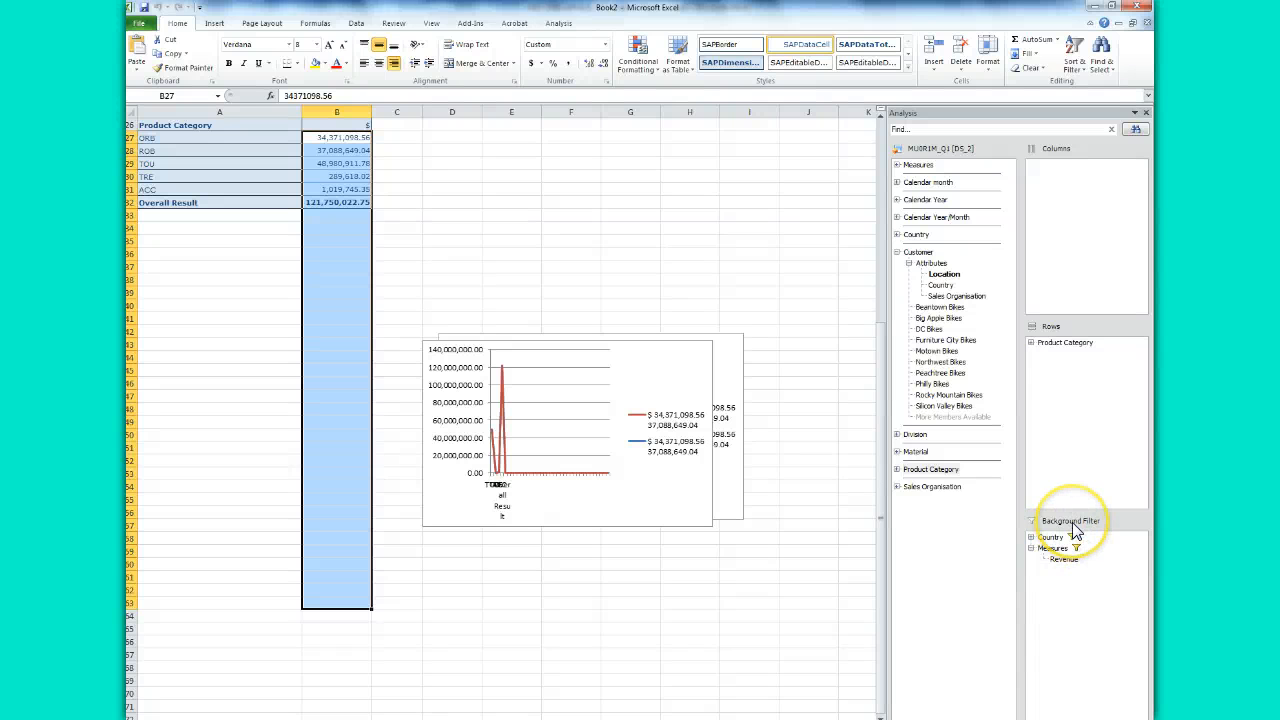
left_click_drag(910, 175, 1068, 171)
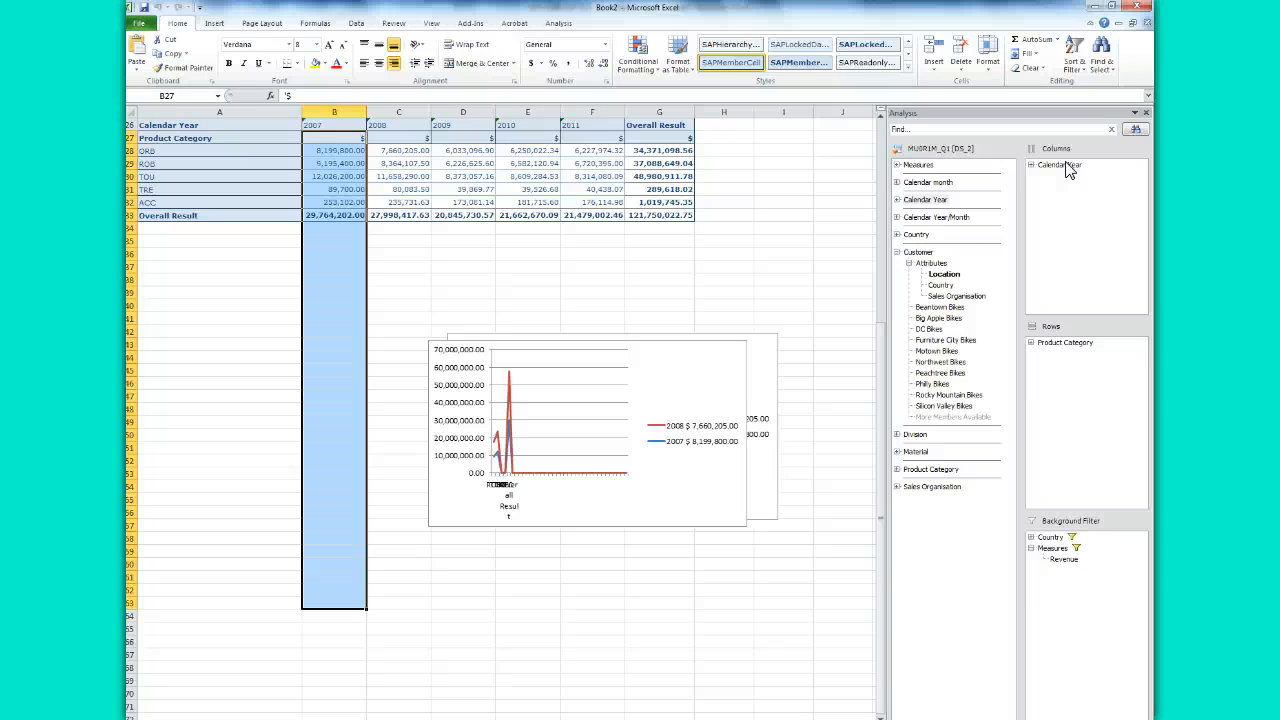
left_click_drag(884, 336, 882, 246)
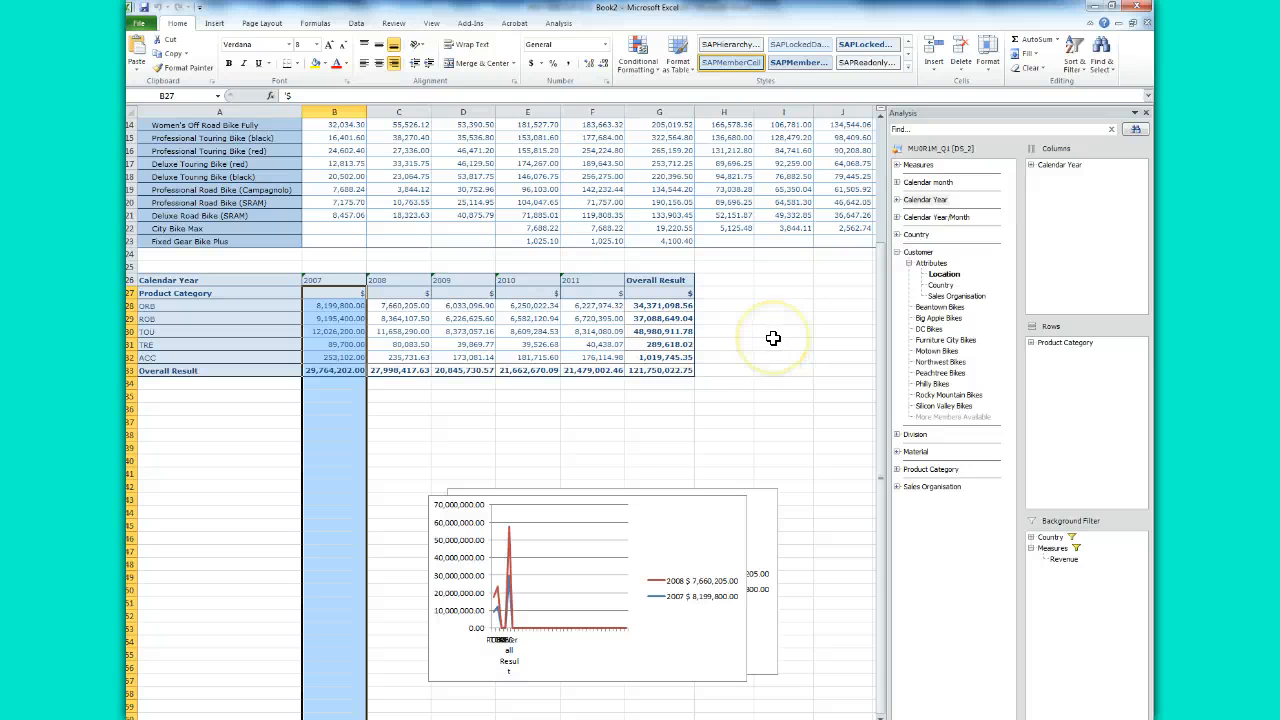
- Select the product-category by year table A26:G33, including Overall Result, and copy it
left_click(664, 344)
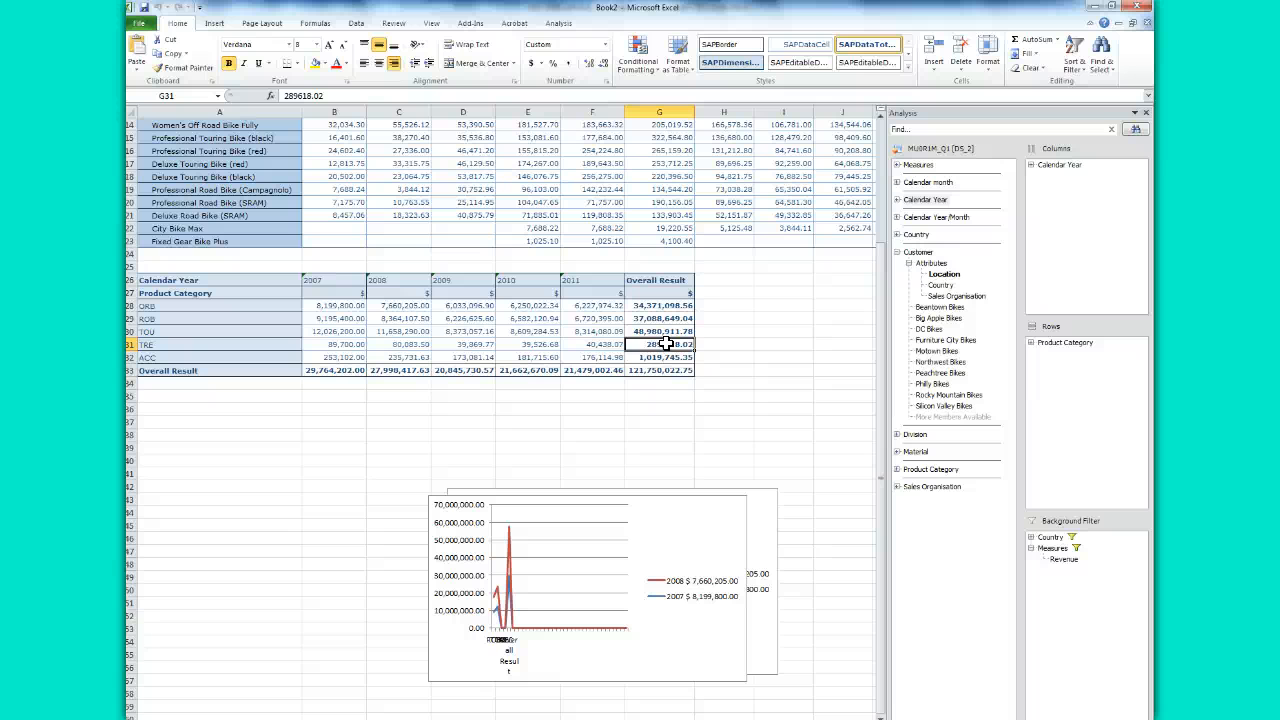
left_click_drag(170, 281, 652, 370)
right_click(514, 323)
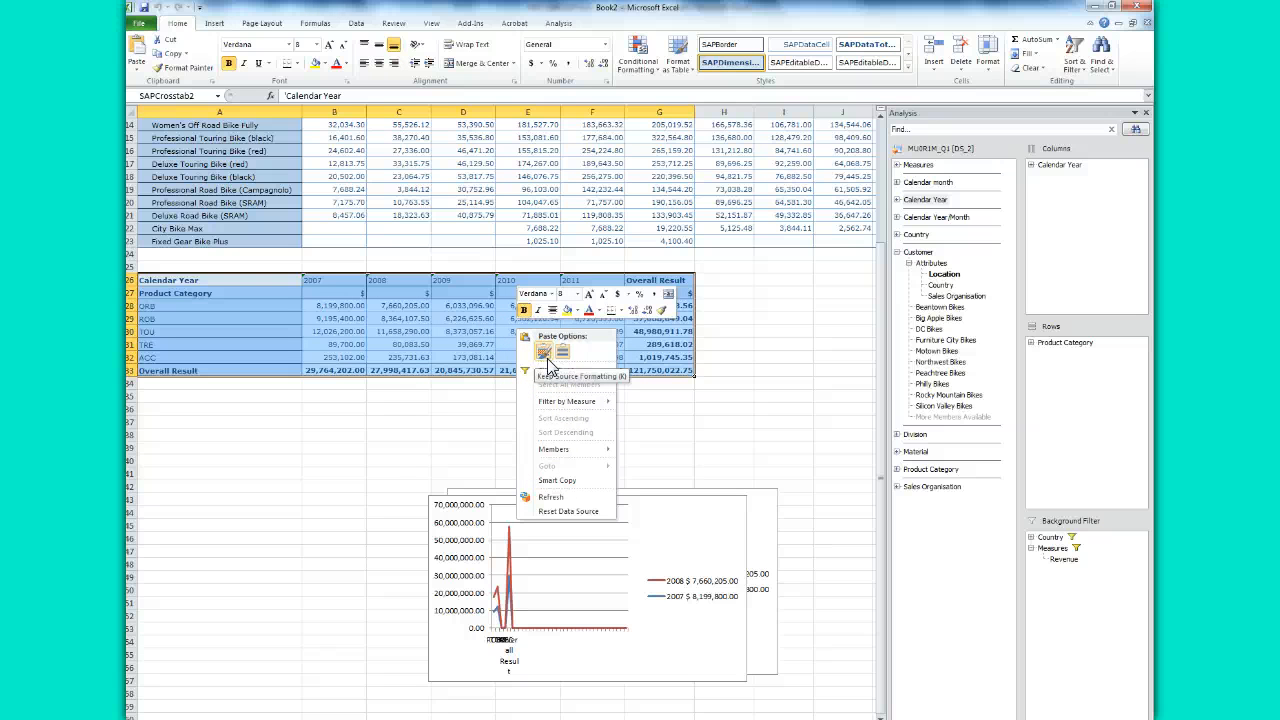
left_click(666, 294)
left_click_drag(229, 279, 655, 370)
key("ctrl+c")
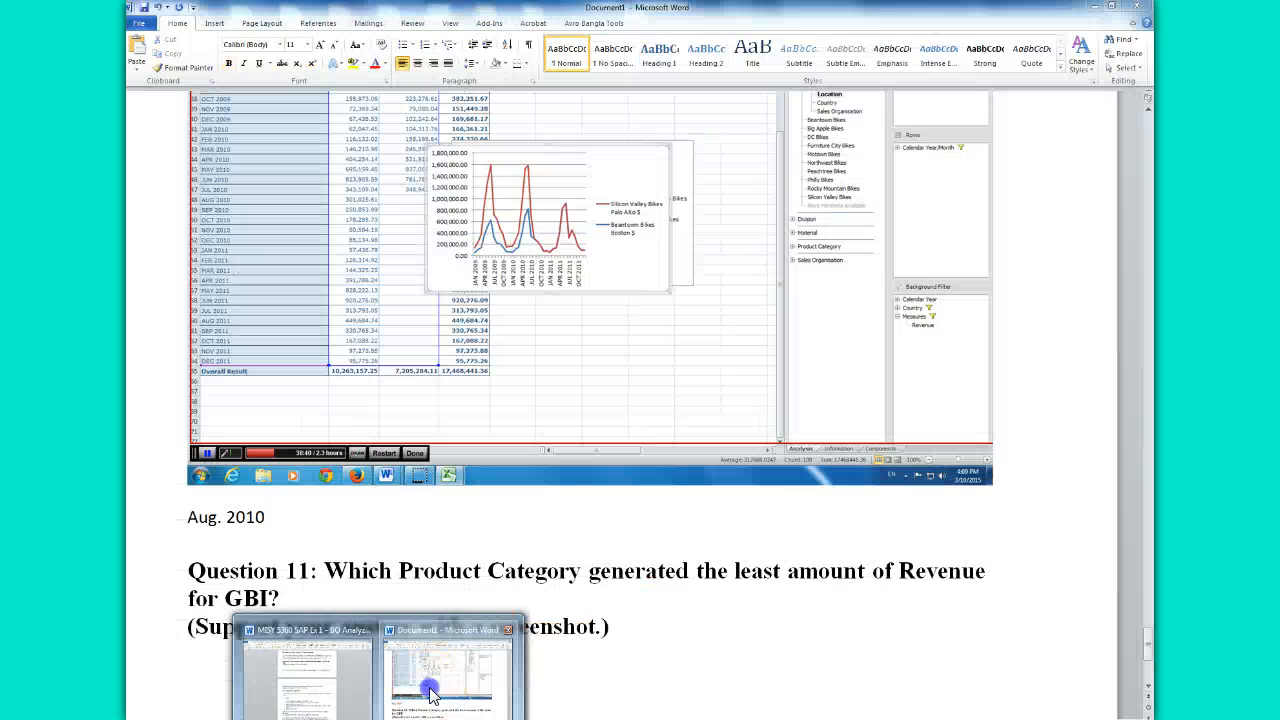
- Paste the revenue table under Question 11 in Word and narrow its columns
left_click(450, 692)
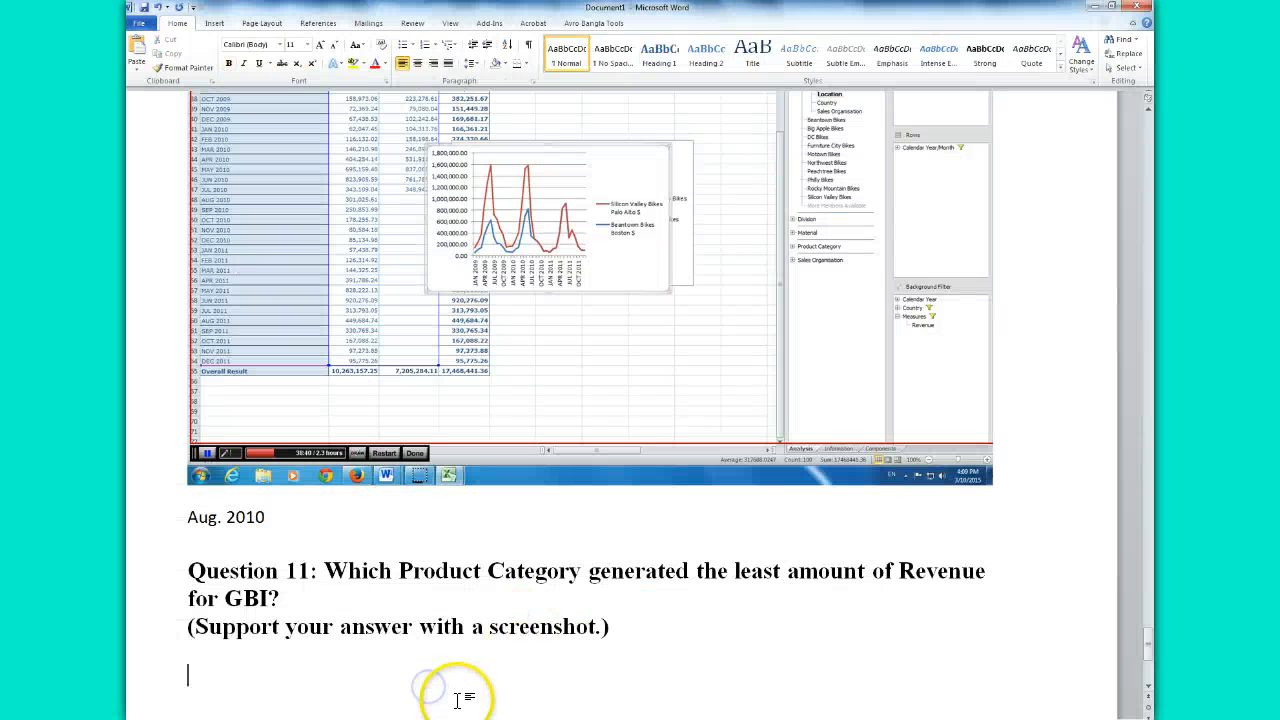
key("ctrl+v")
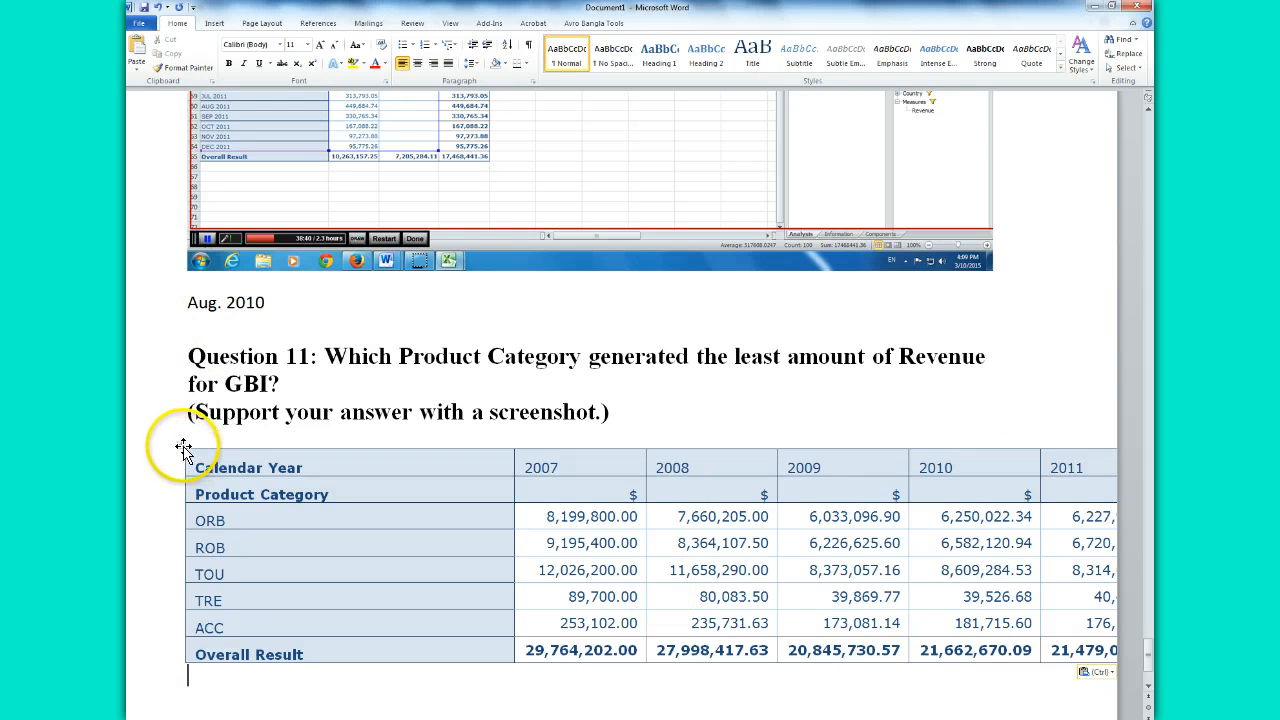
left_click_drag(183, 447, 163, 444)
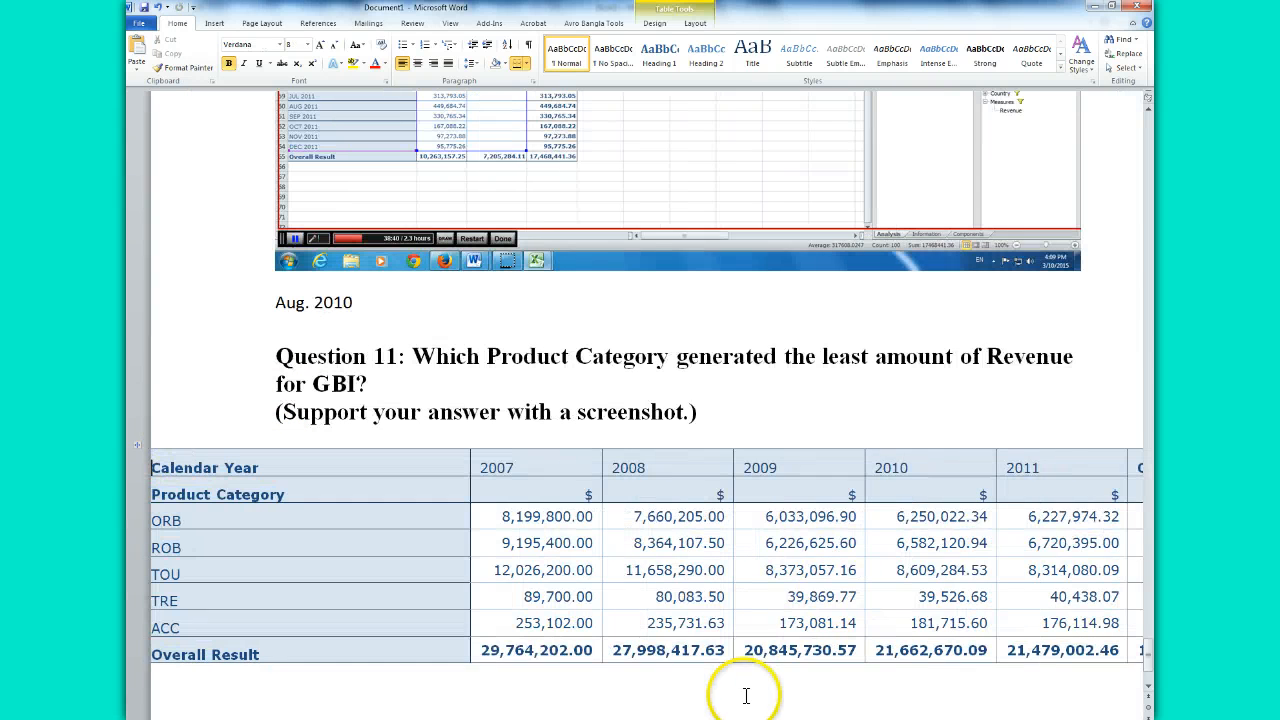
left_click_drag(750, 719, 960, 719)
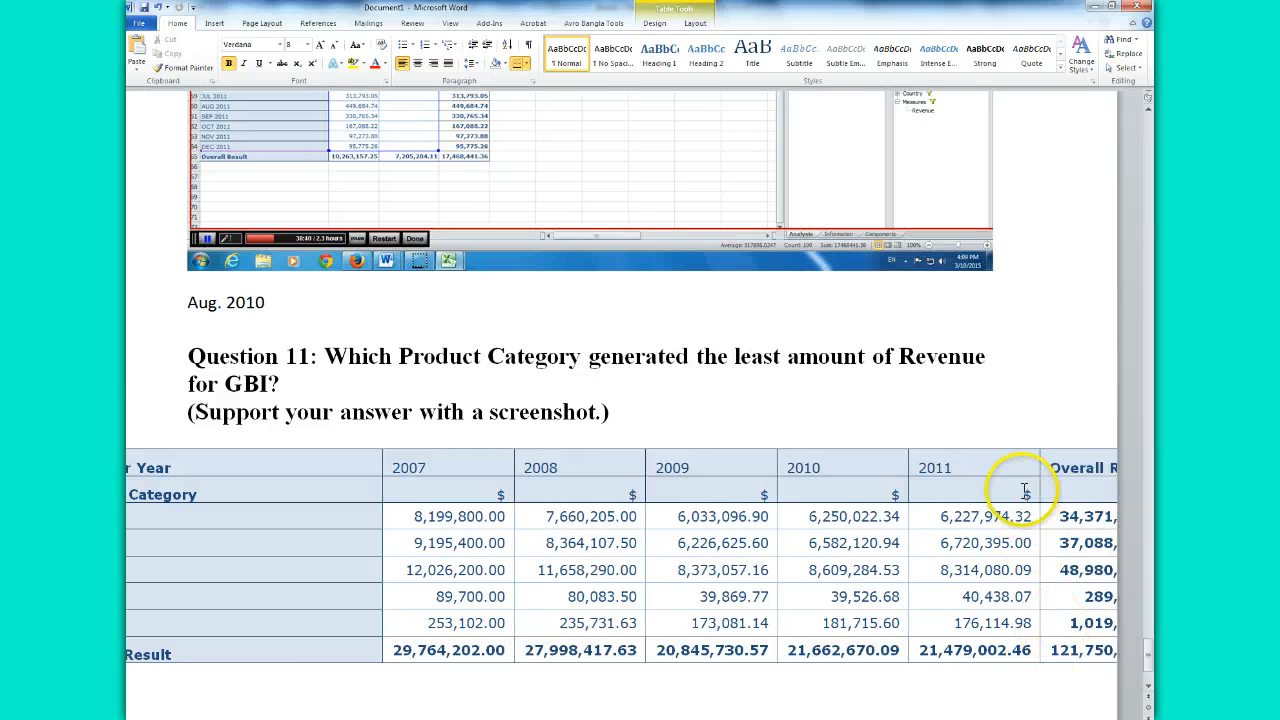
left_click_drag(1040, 458, 972, 460)
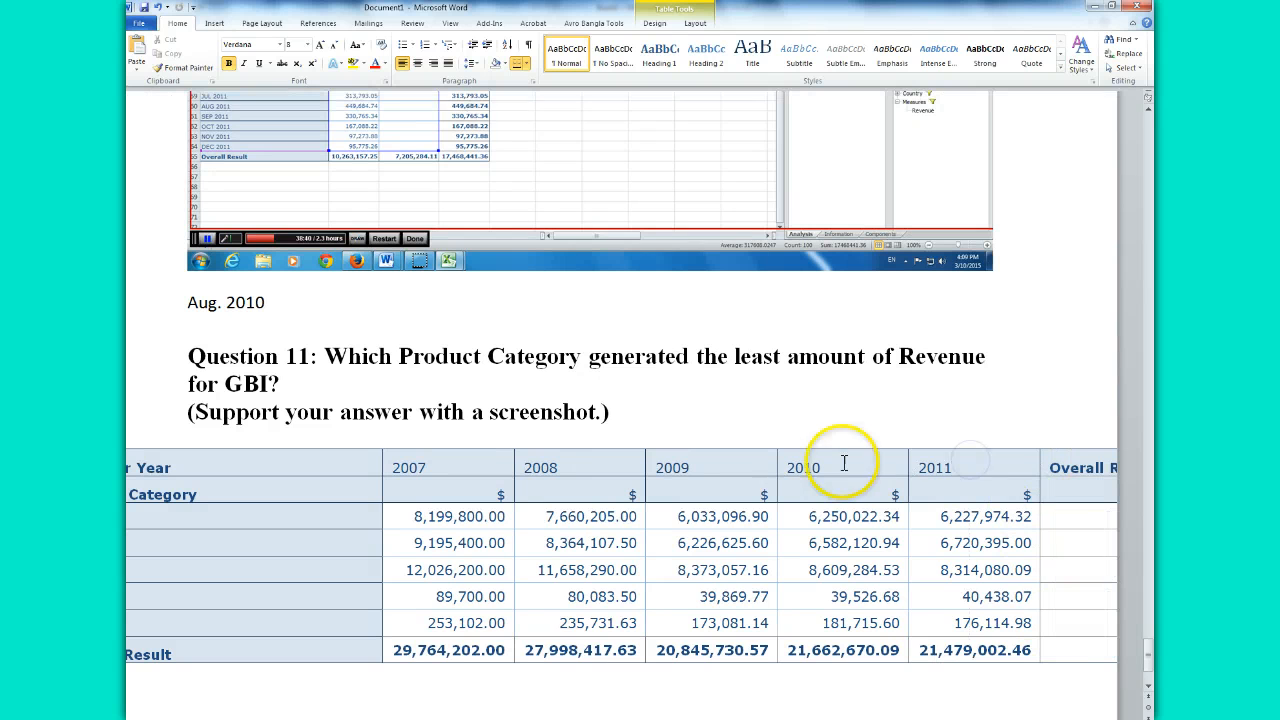
left_click(380, 465)
left_click_drag(384, 456, 268, 456)
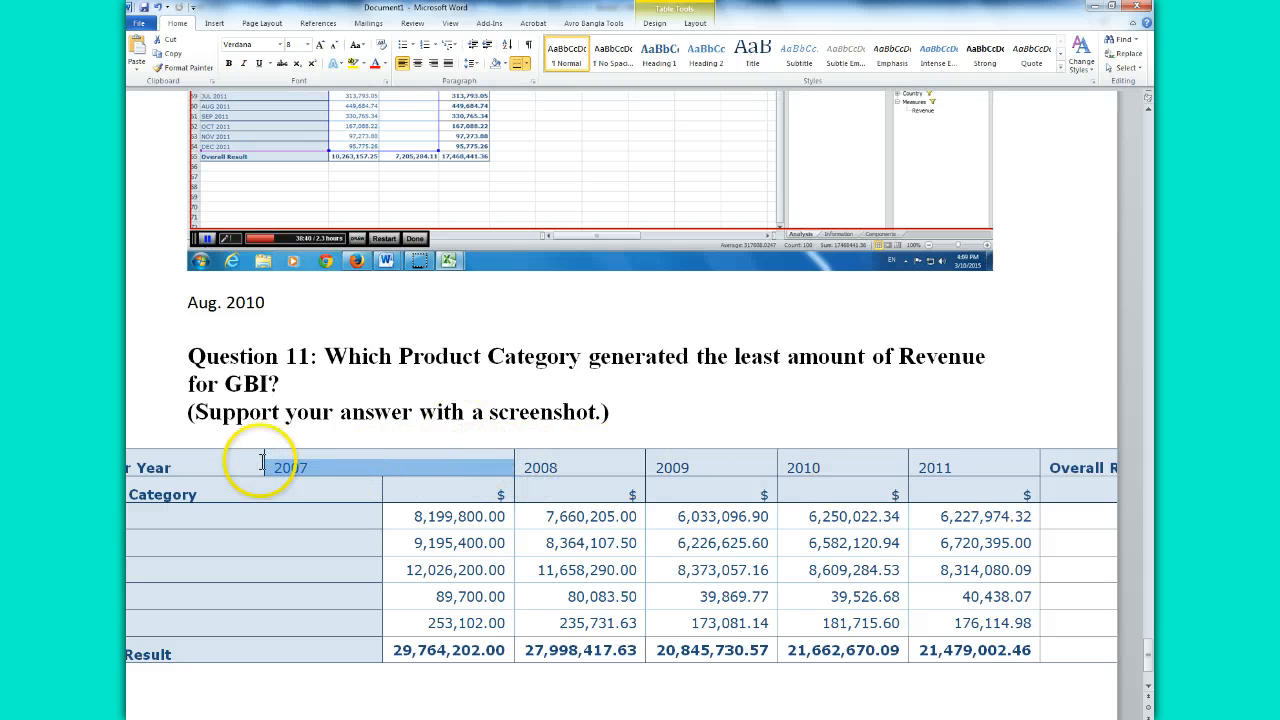
- Undo the width, shading and paste changes so the table is removed entirely
left_click(157, 8)
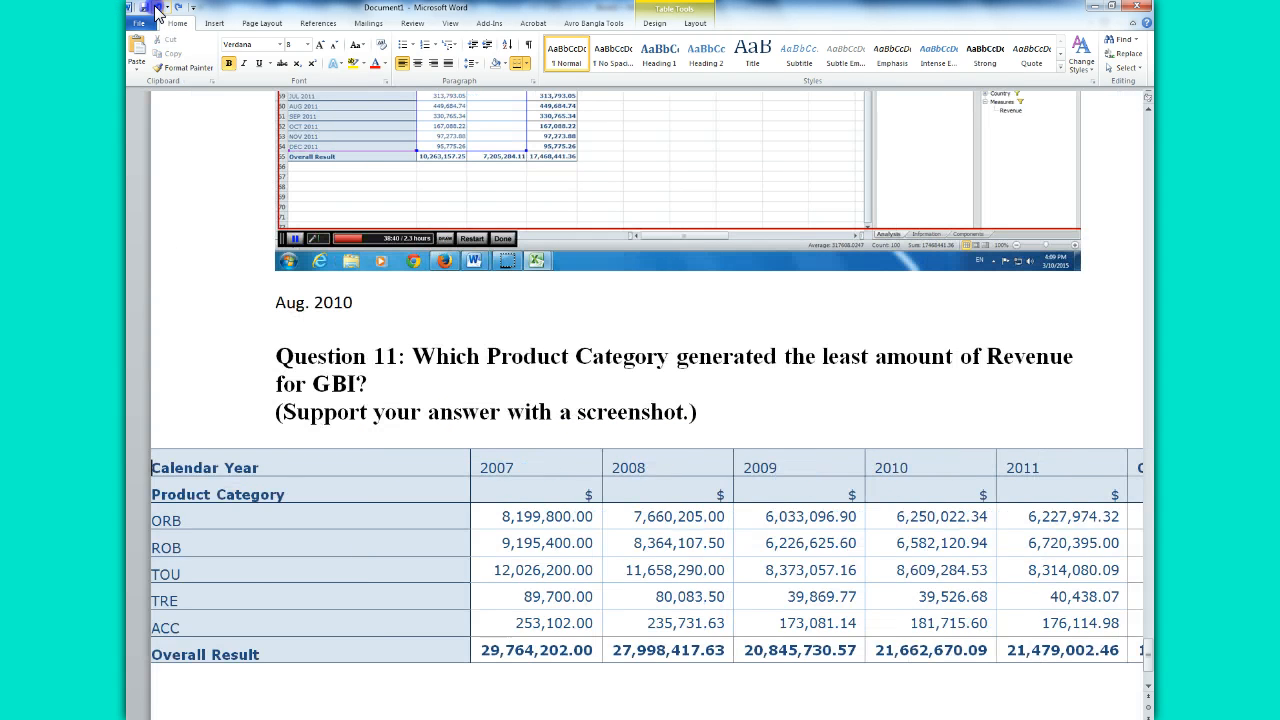
left_click(157, 8)
left_click(157, 8)
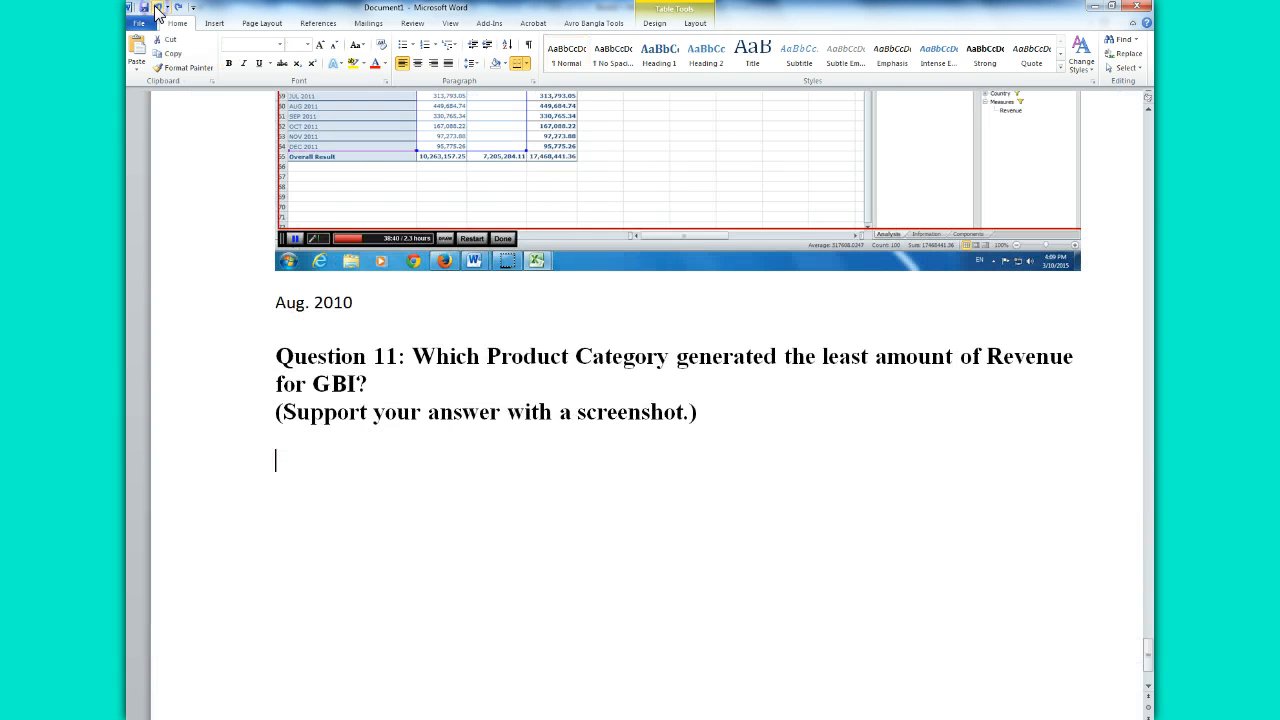
- Paste the Excel crosstab screenshot under Question 11, add a line below, and return to Book2
left_click(460, 719)
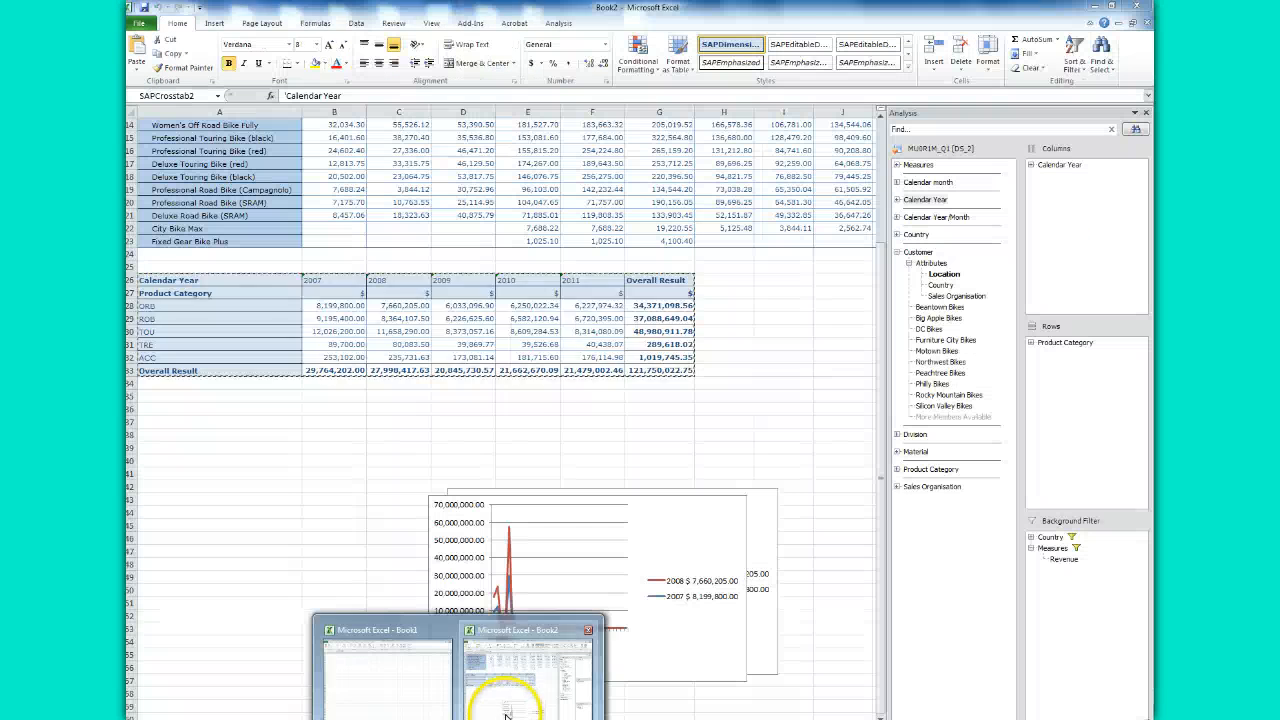
left_click(800, 377)
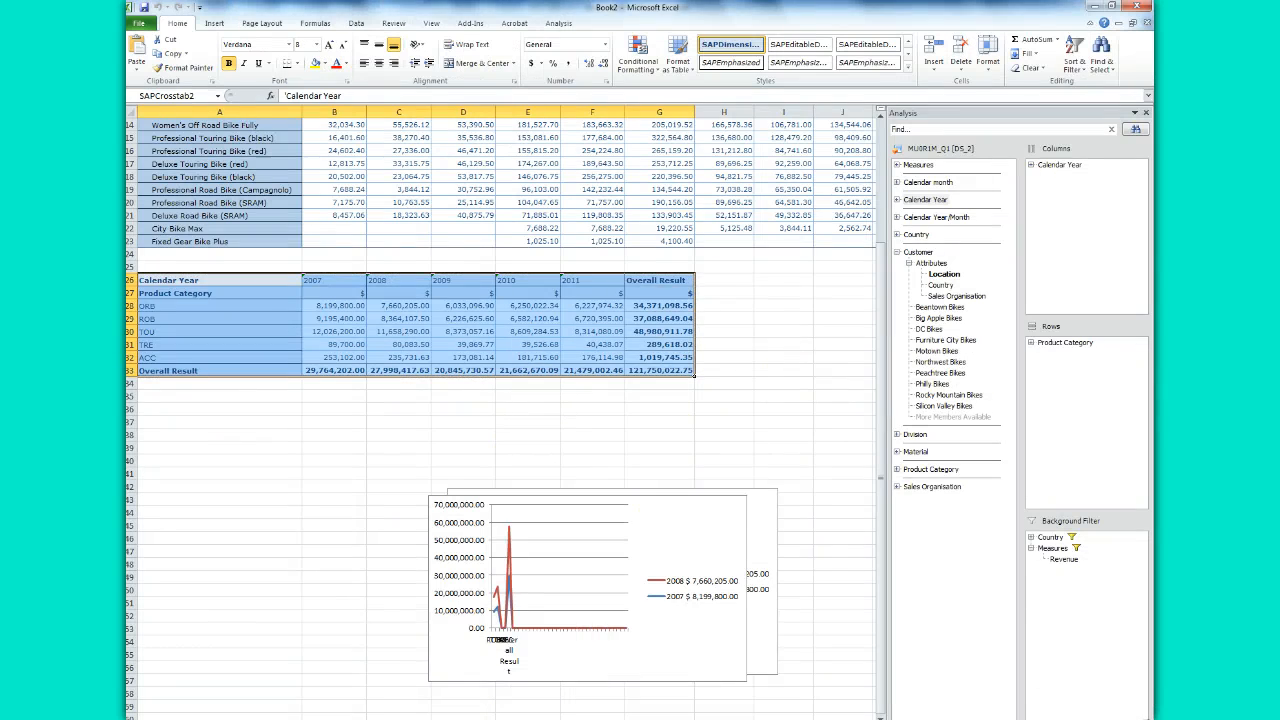
left_click(437, 606)
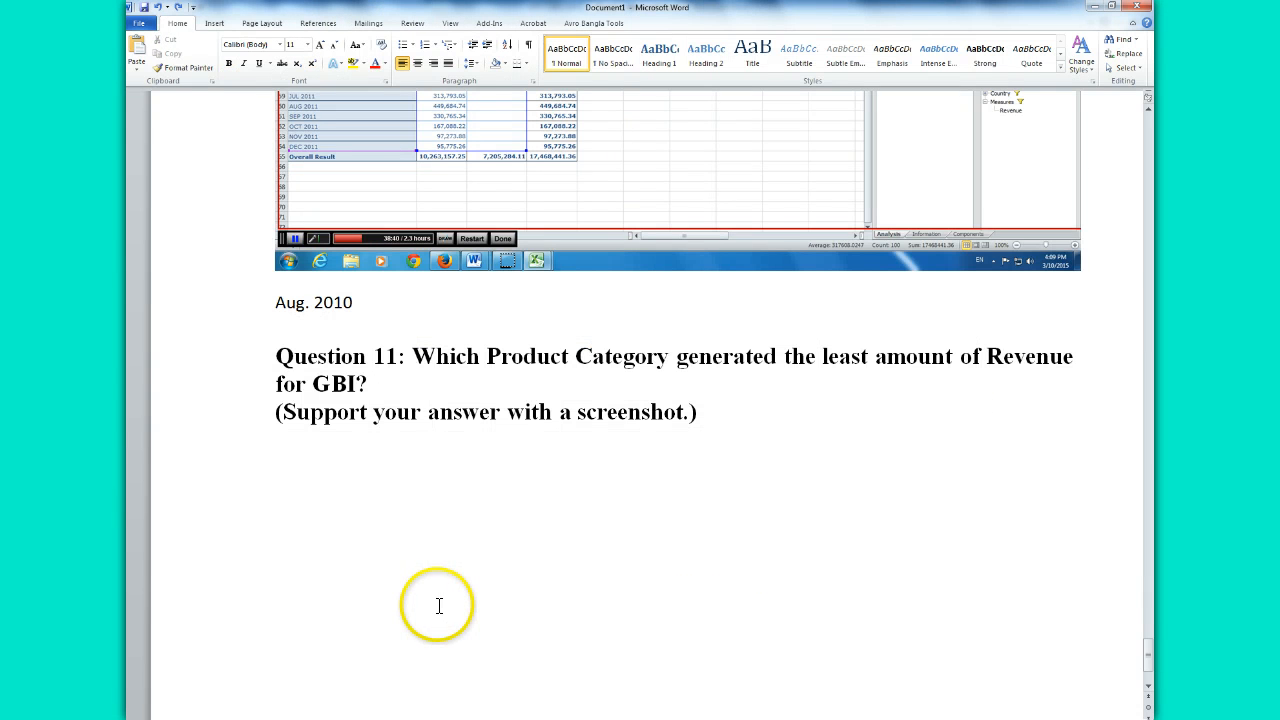
key("ctrl+v")
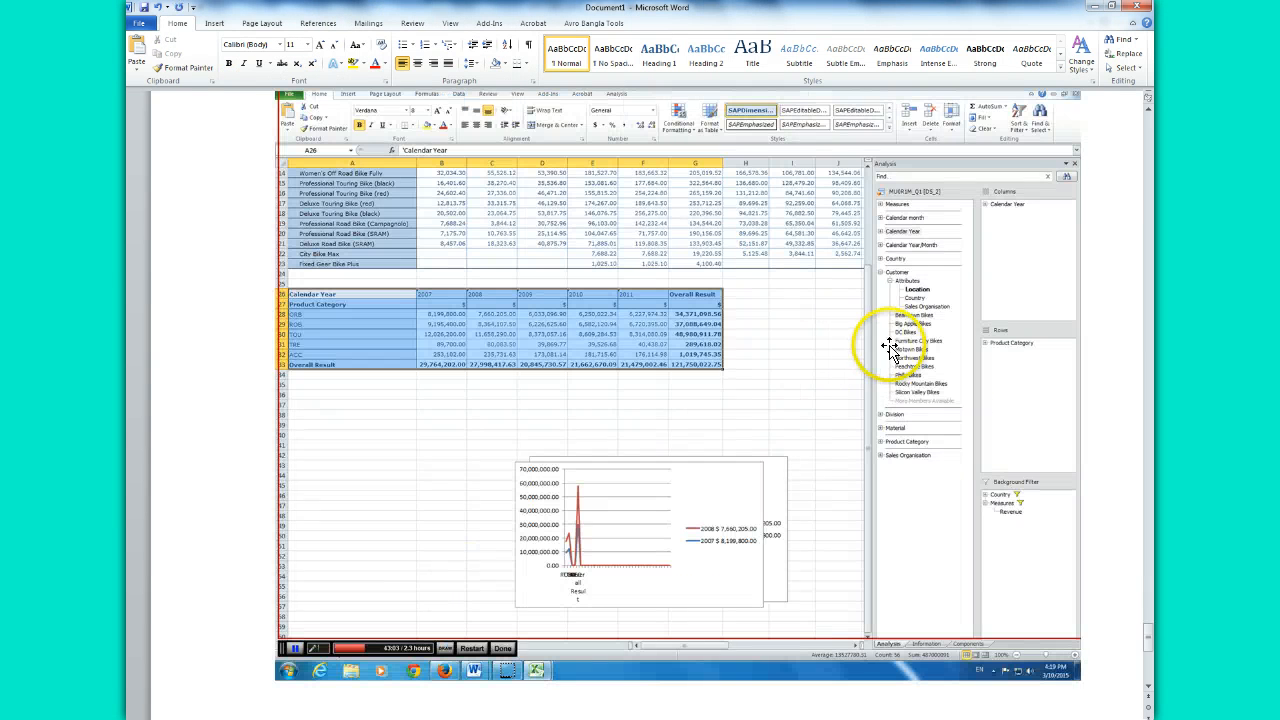
left_click(372, 702)
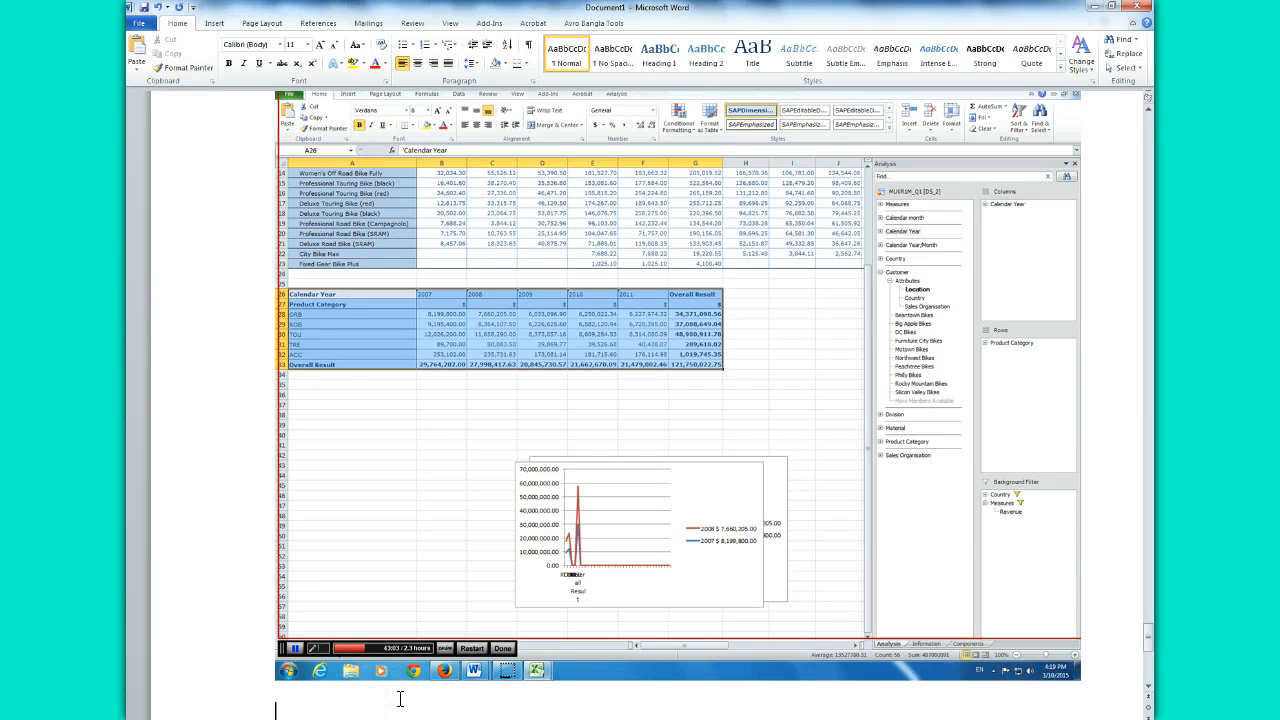
type("11:")
left_click(458, 719)
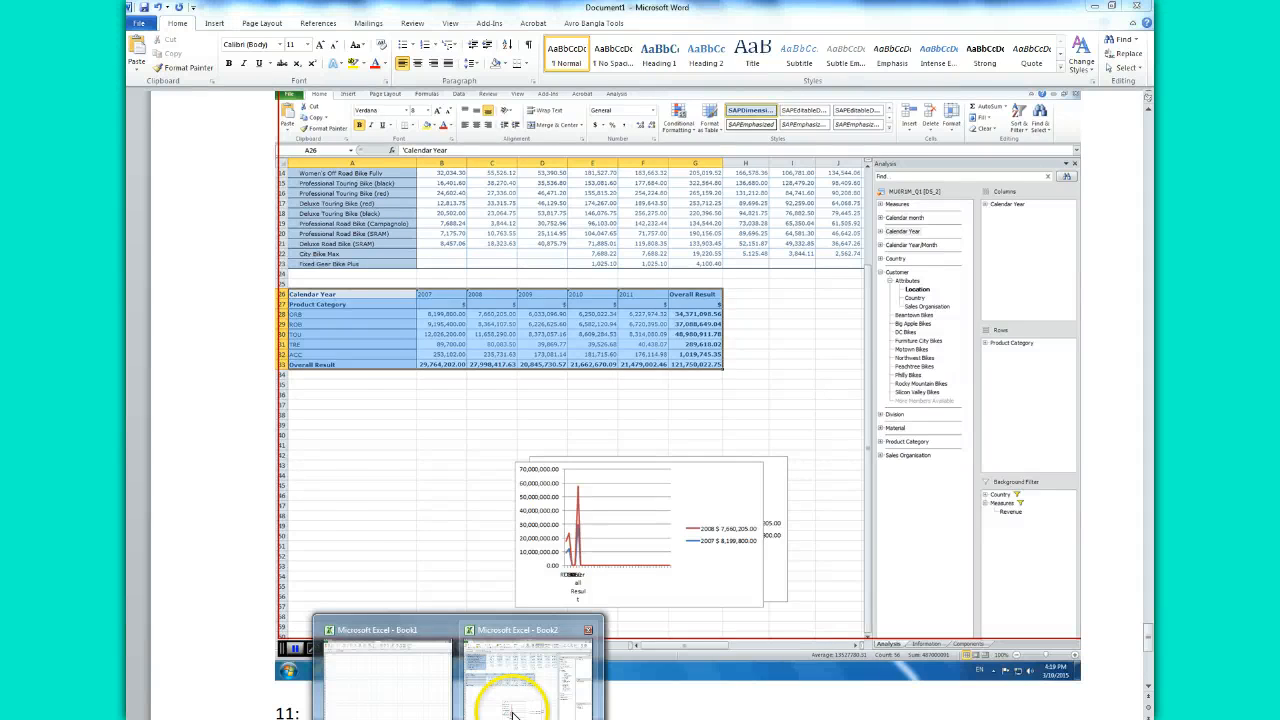
left_click(512, 714)
- Select the overall result cell G31, then add a new line below the screenshot in Word
left_click(660, 344)
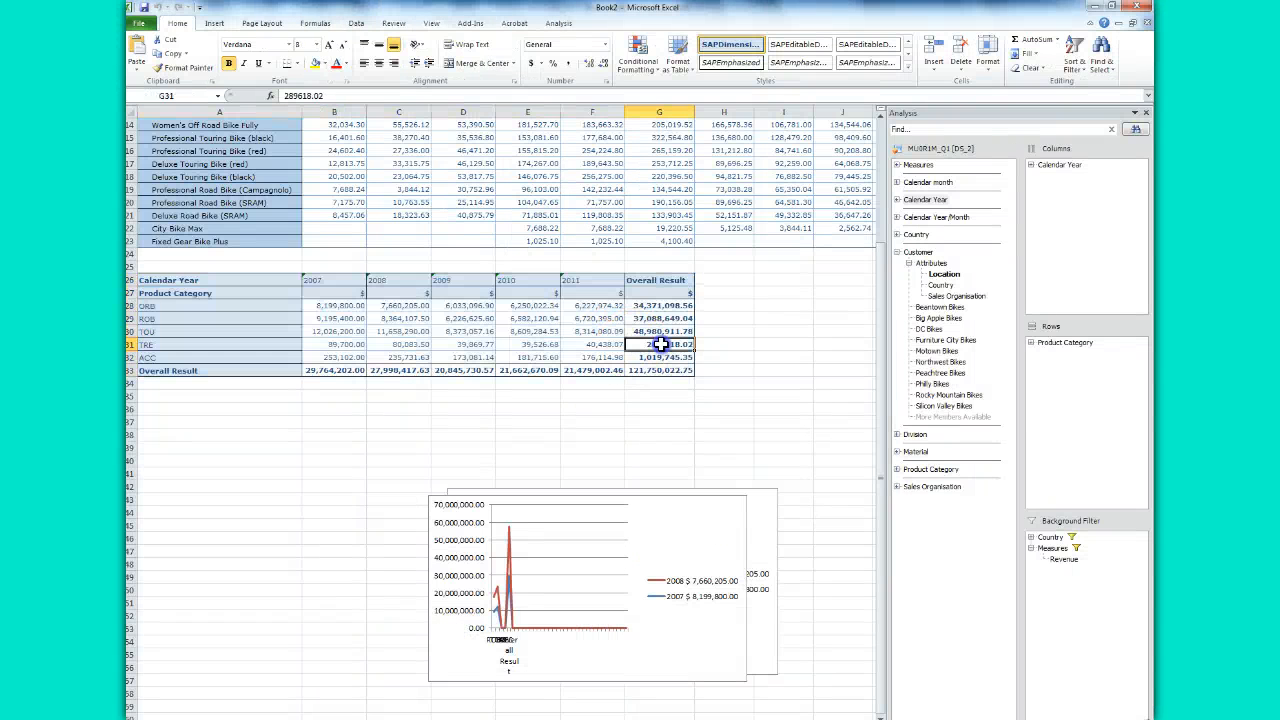
right_click(662, 345)
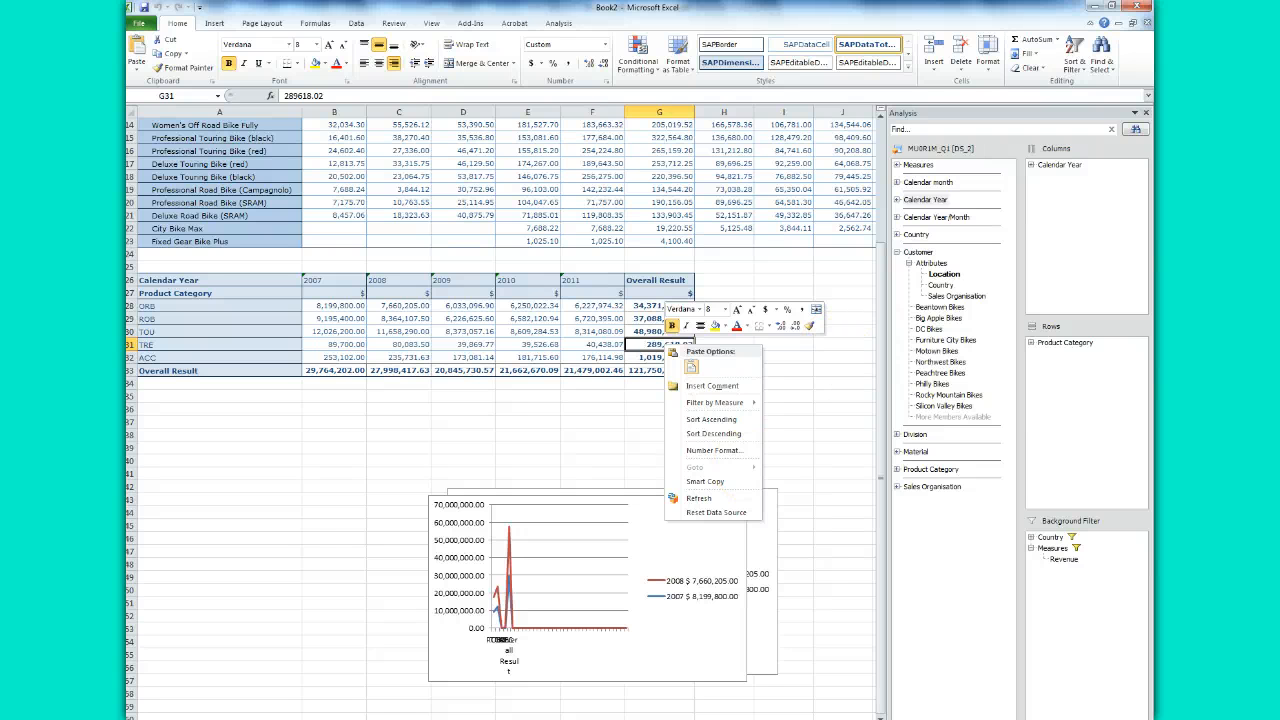
left_click(459, 709)
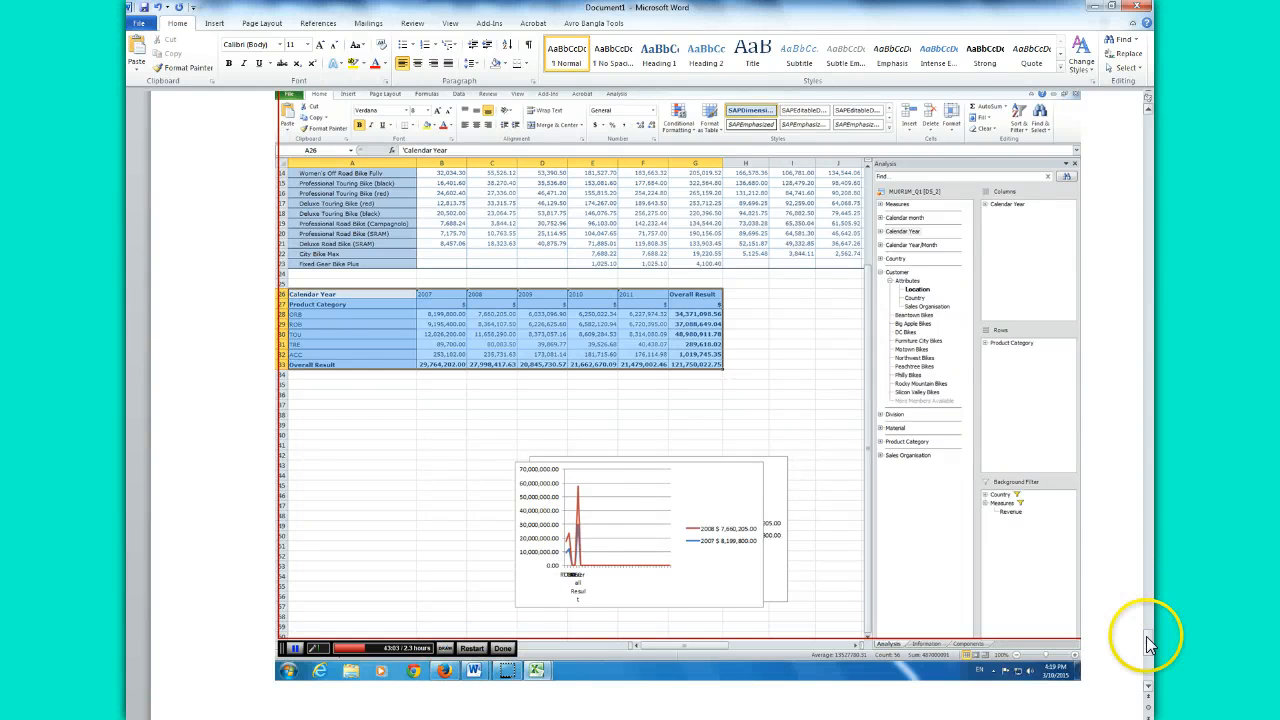
left_click_drag(1146, 634, 1148, 652)
left_click(434, 526)
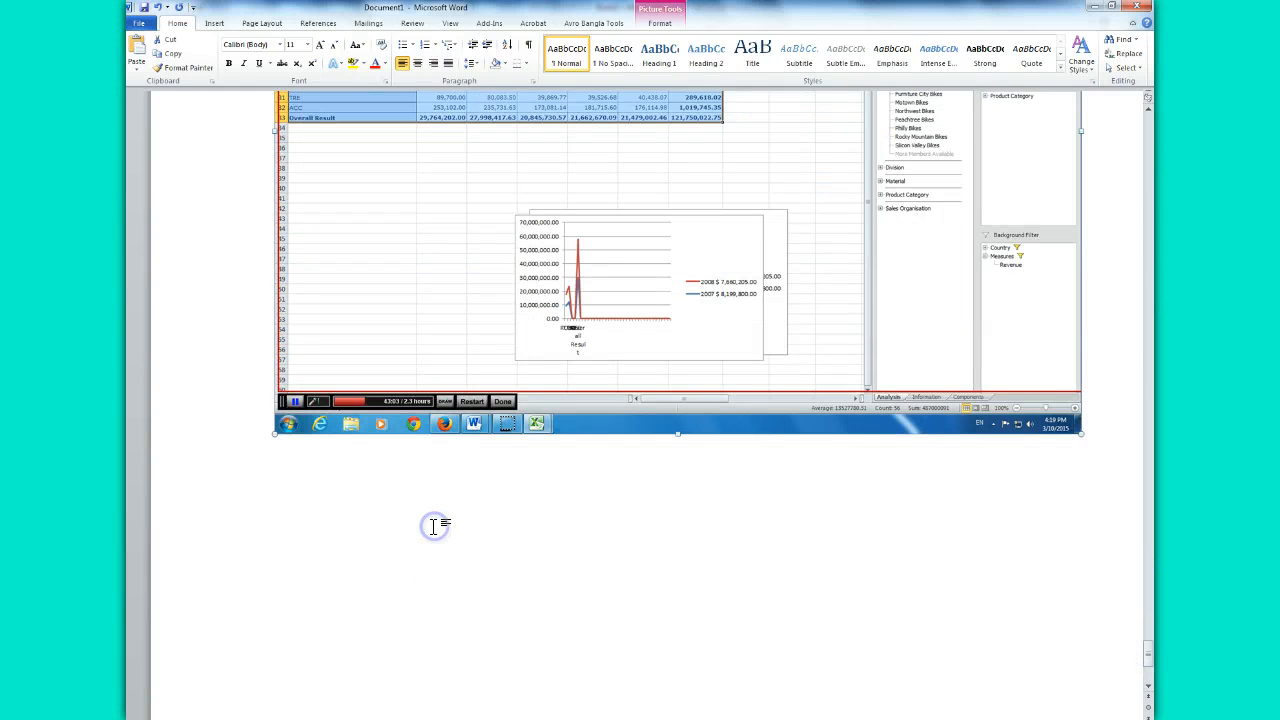
left_click(1097, 428)
key("Return")
key("Return")
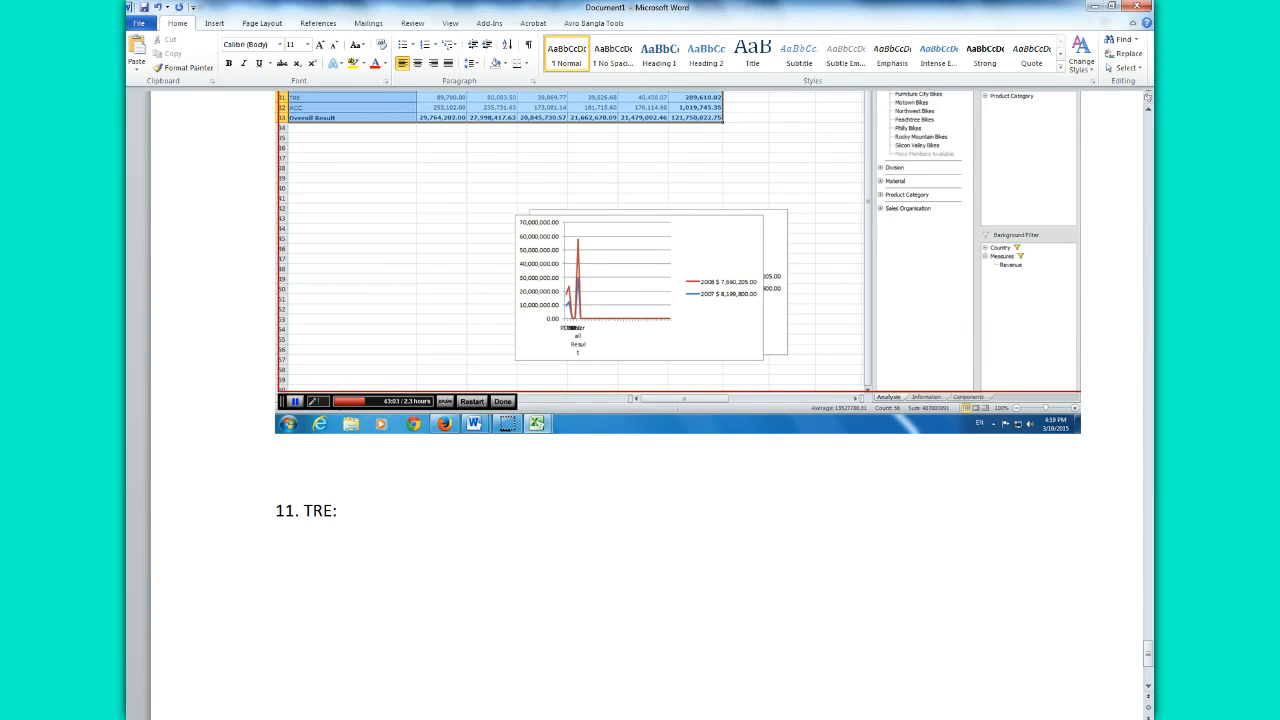
- Copy 289,618.02 from G31 into Word so answer 11 reads 'TRE: $ 289,618.02'
left_click(514, 665)
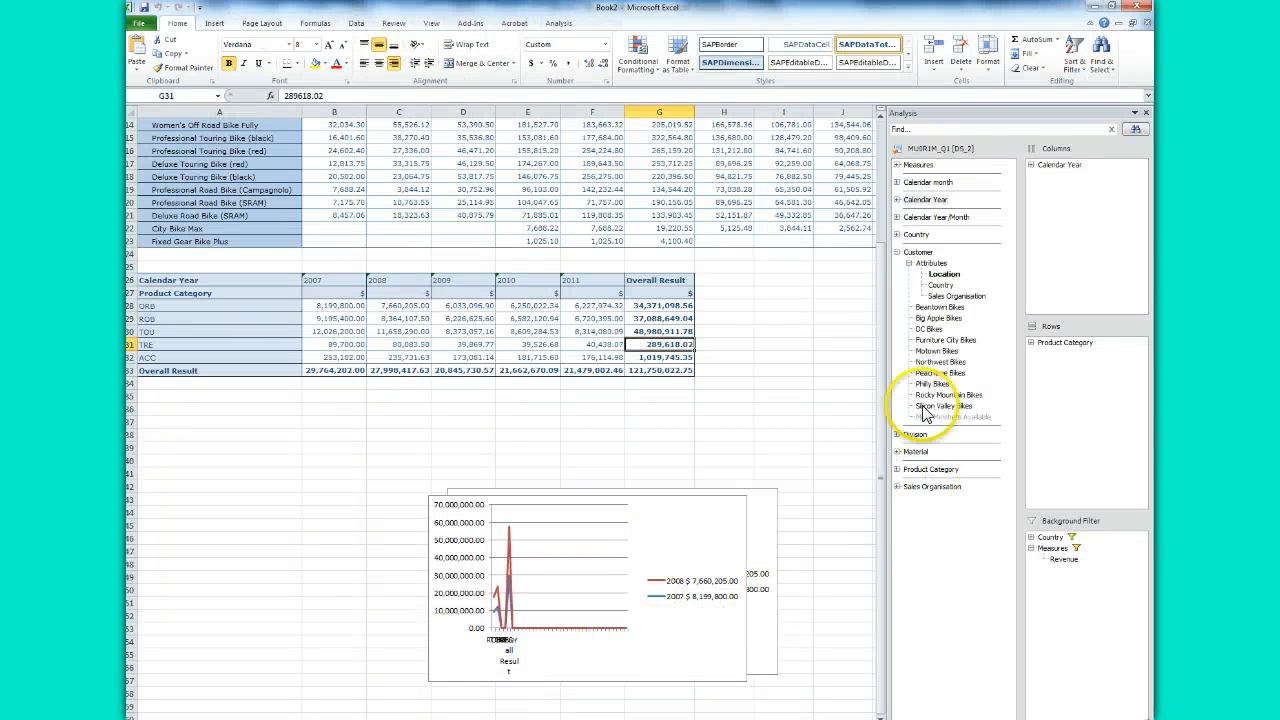
right_click(656, 348)
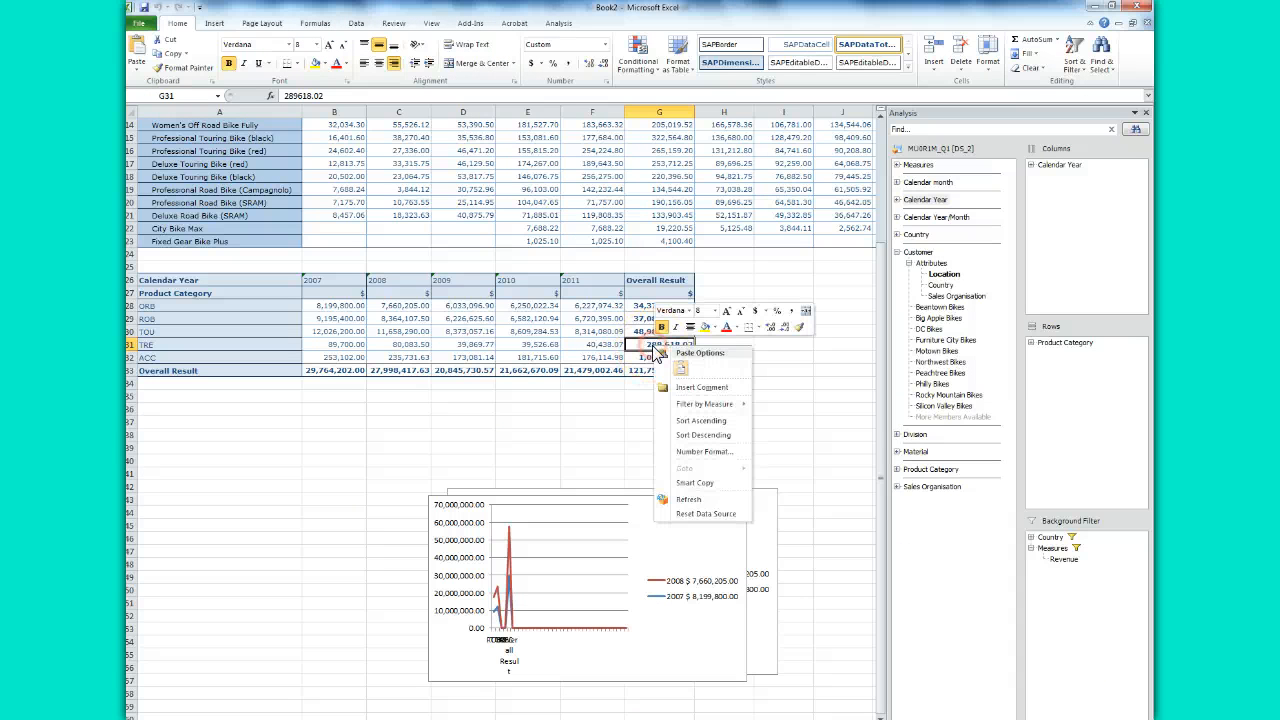
left_click(657, 346)
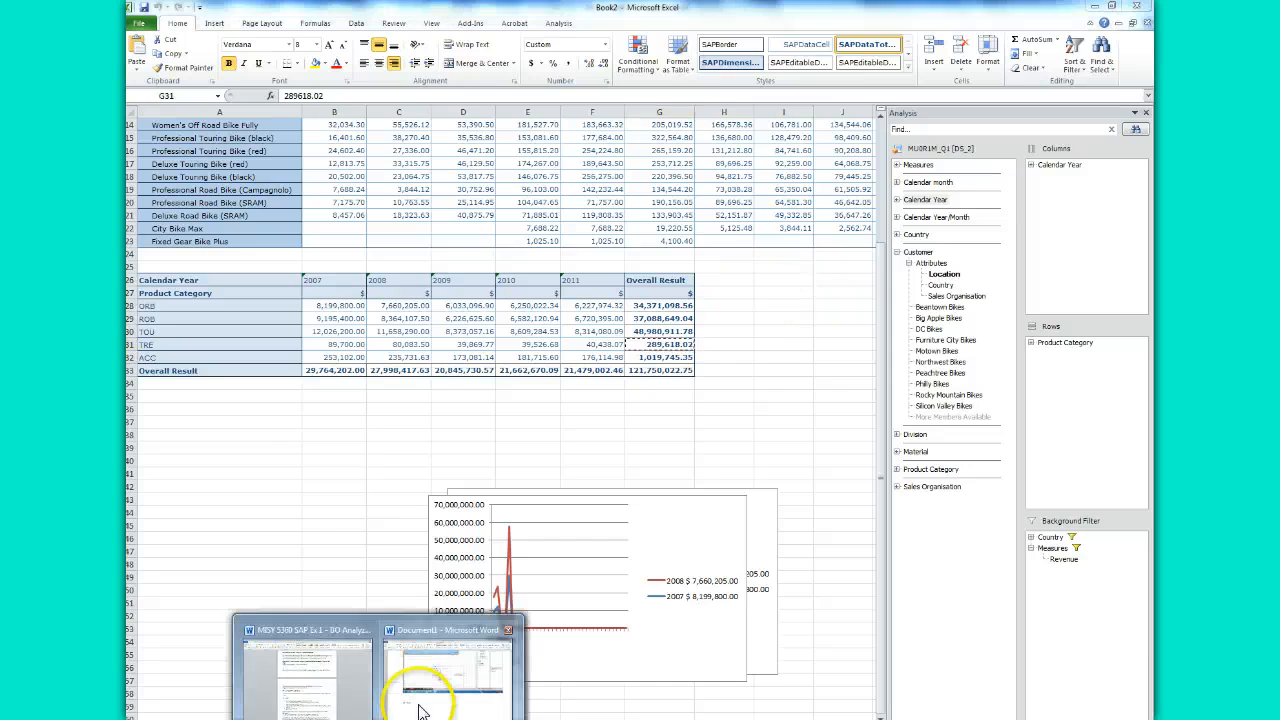
left_click(423, 630)
type("289,618.02")
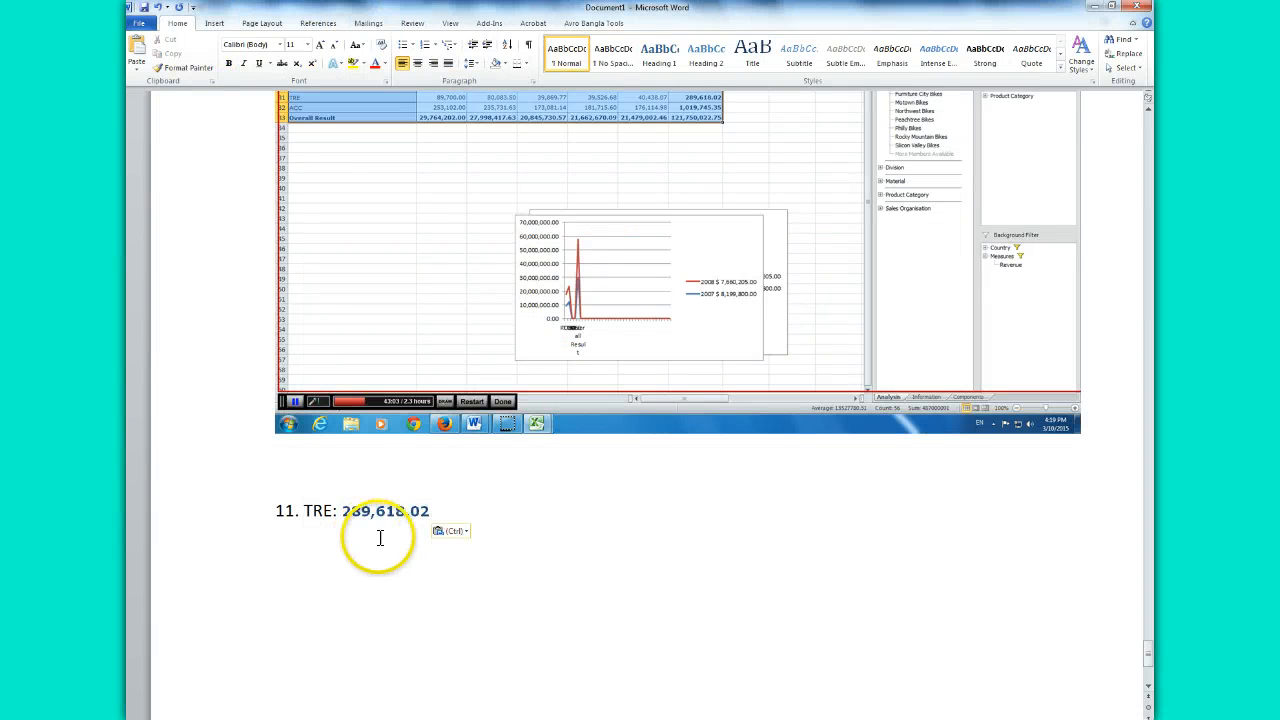
left_click(343, 511)
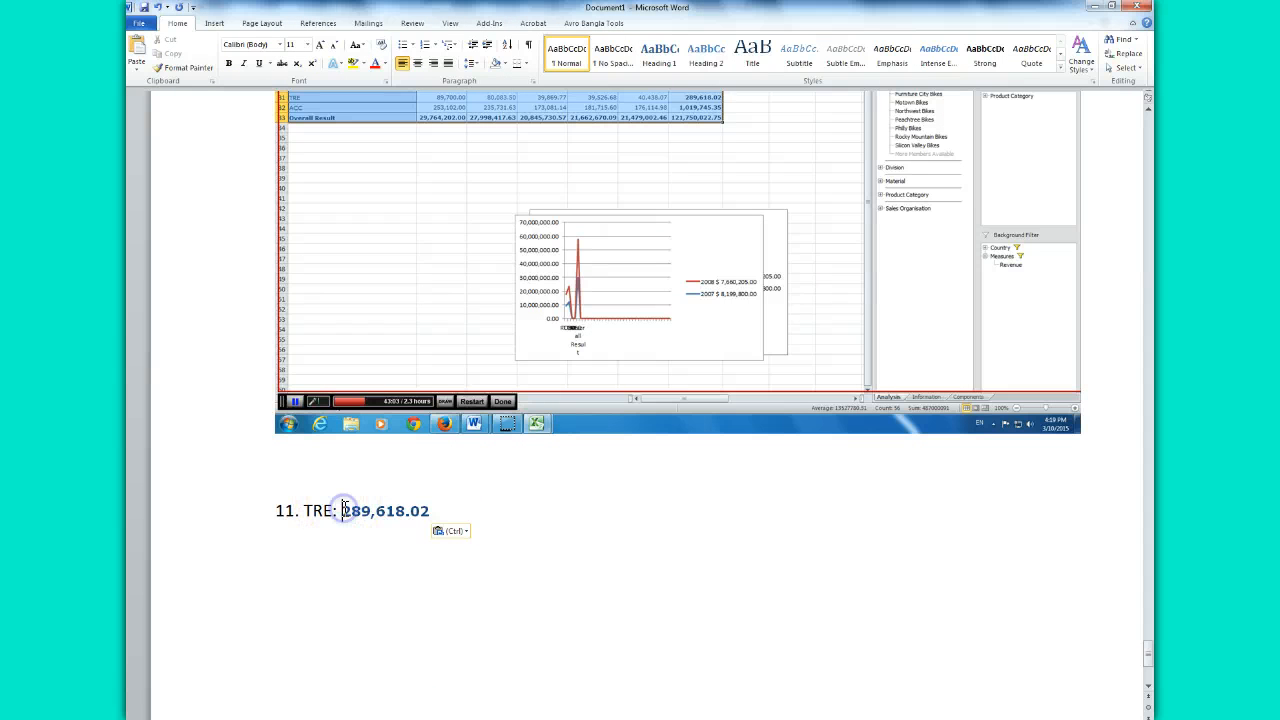
type("$")
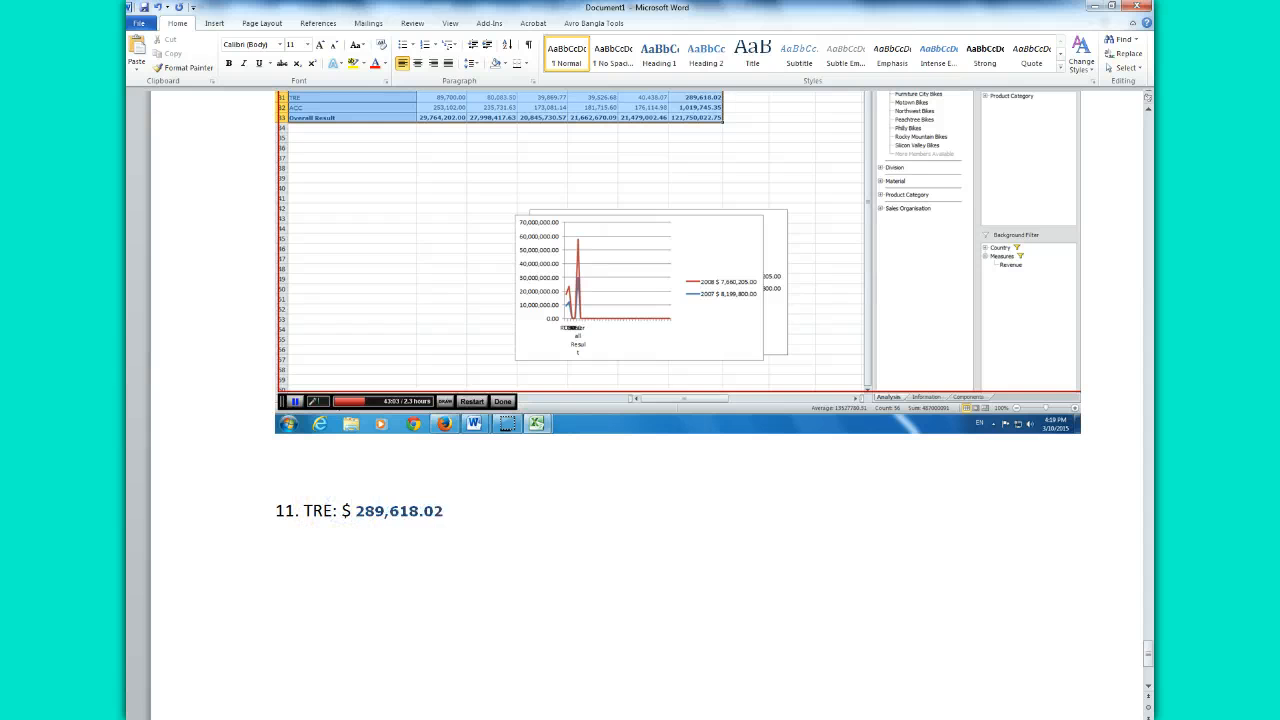
left_click(455, 511)
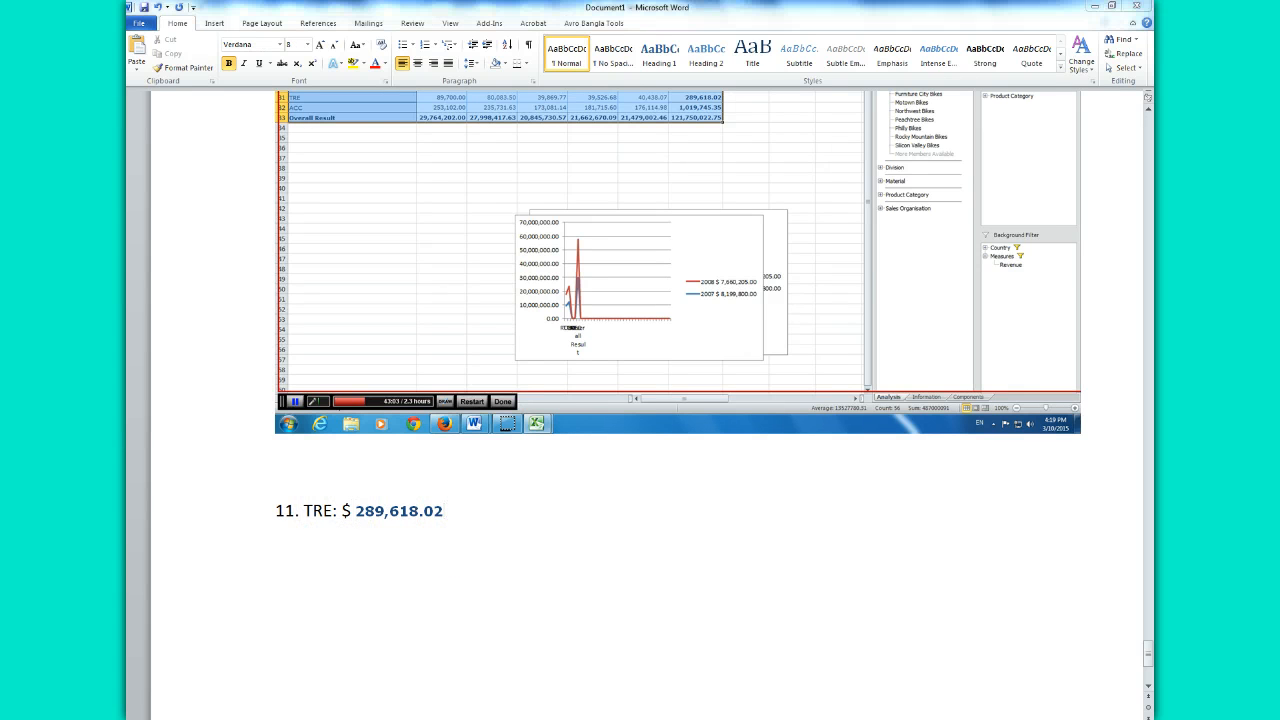
left_click(347, 685)
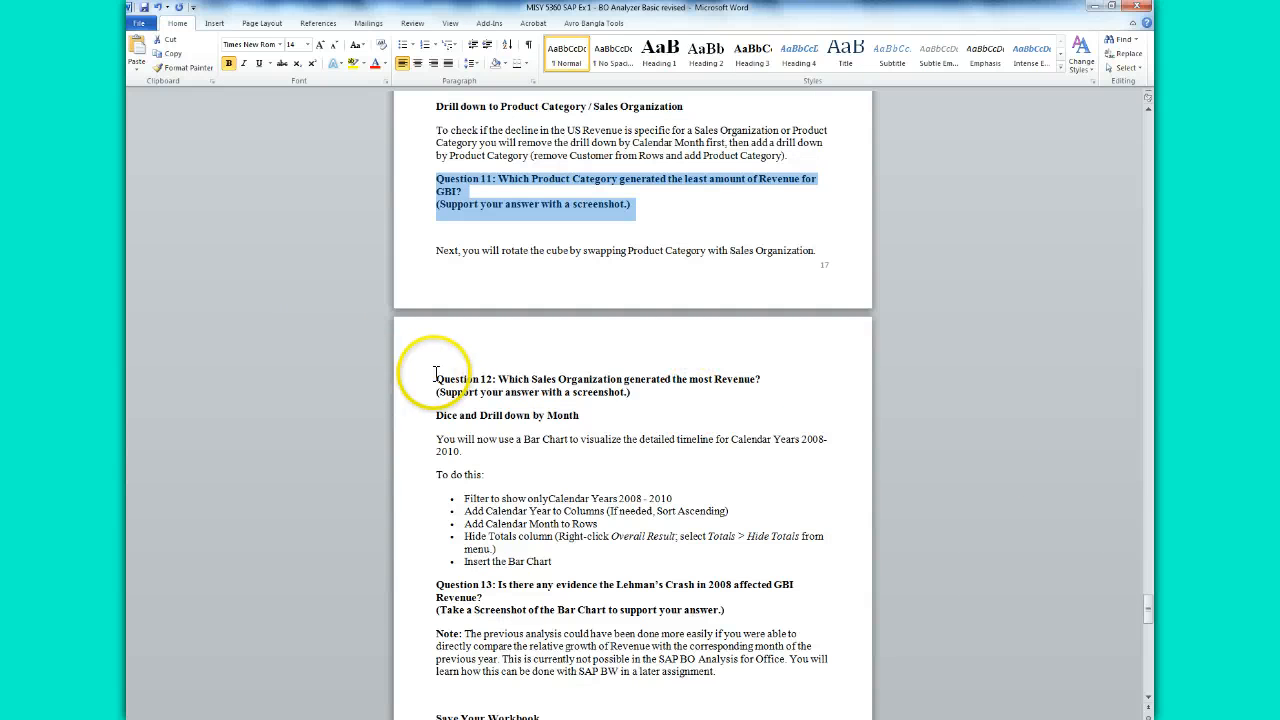
- Copy the Question 12 heading and note into Document1 below answer 11
left_click_drag(435, 379, 615, 398)
right_click(562, 380)
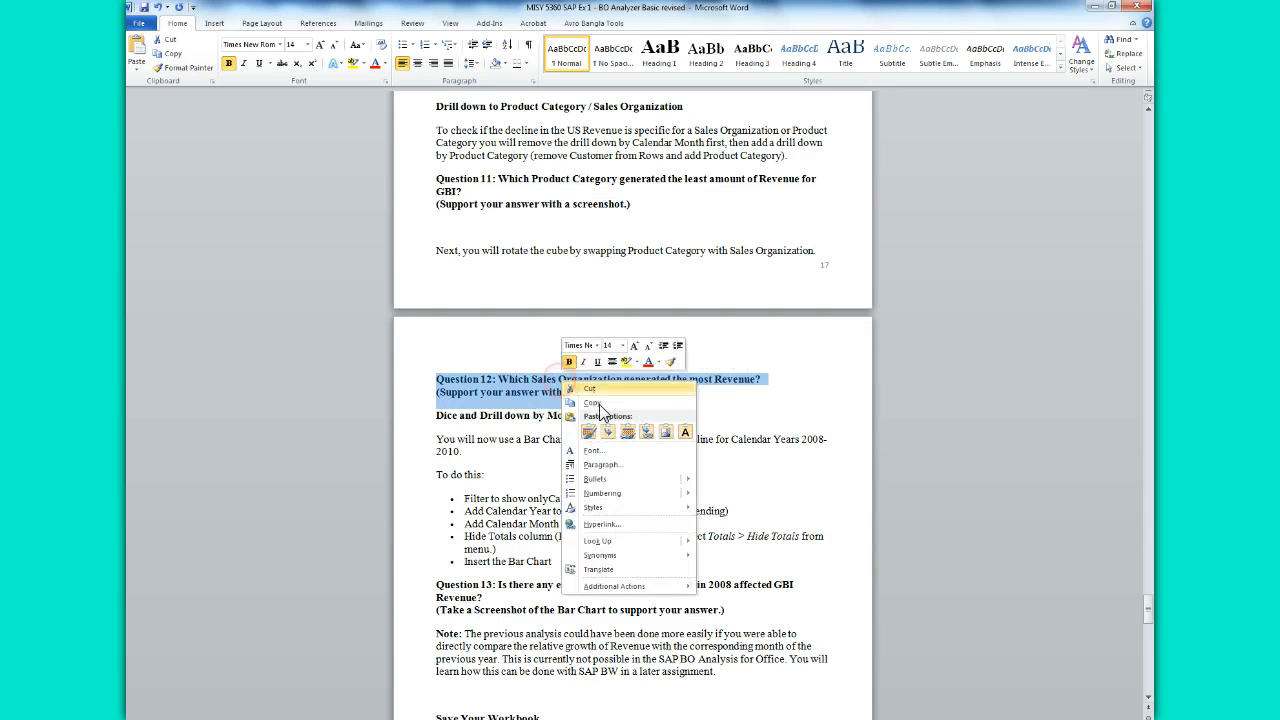
left_click(603, 406)
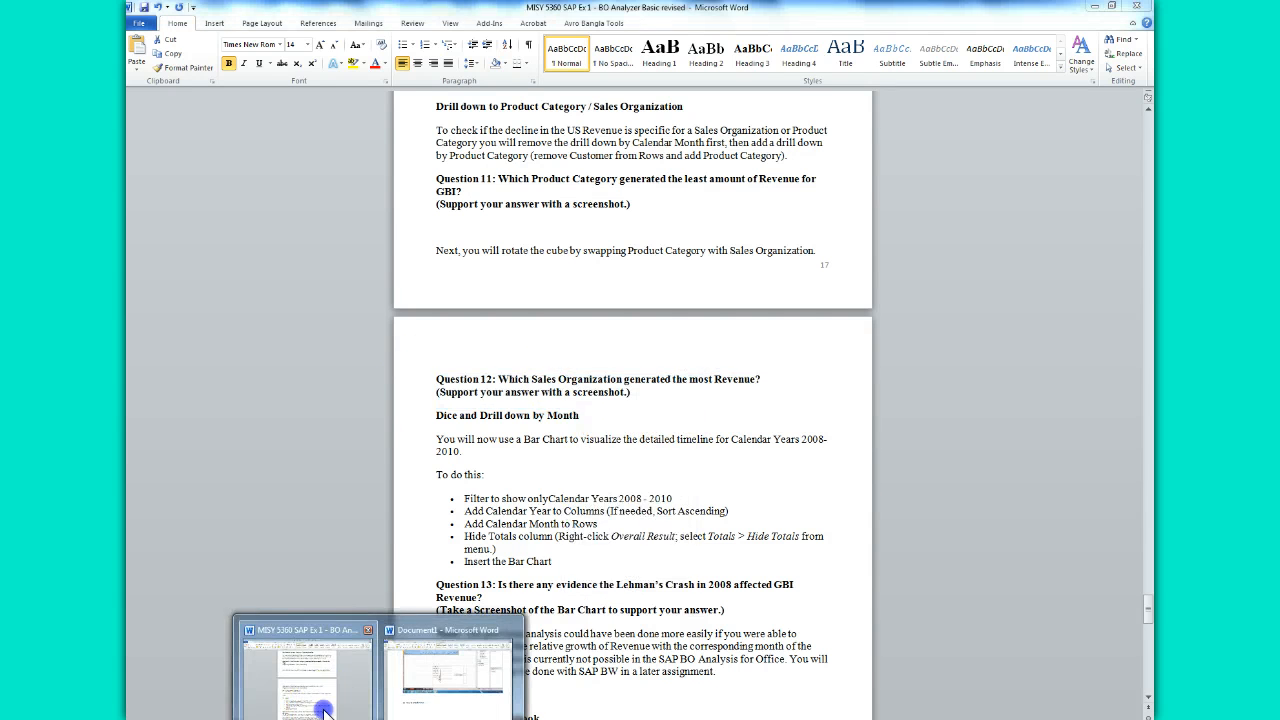
right_click(417, 711)
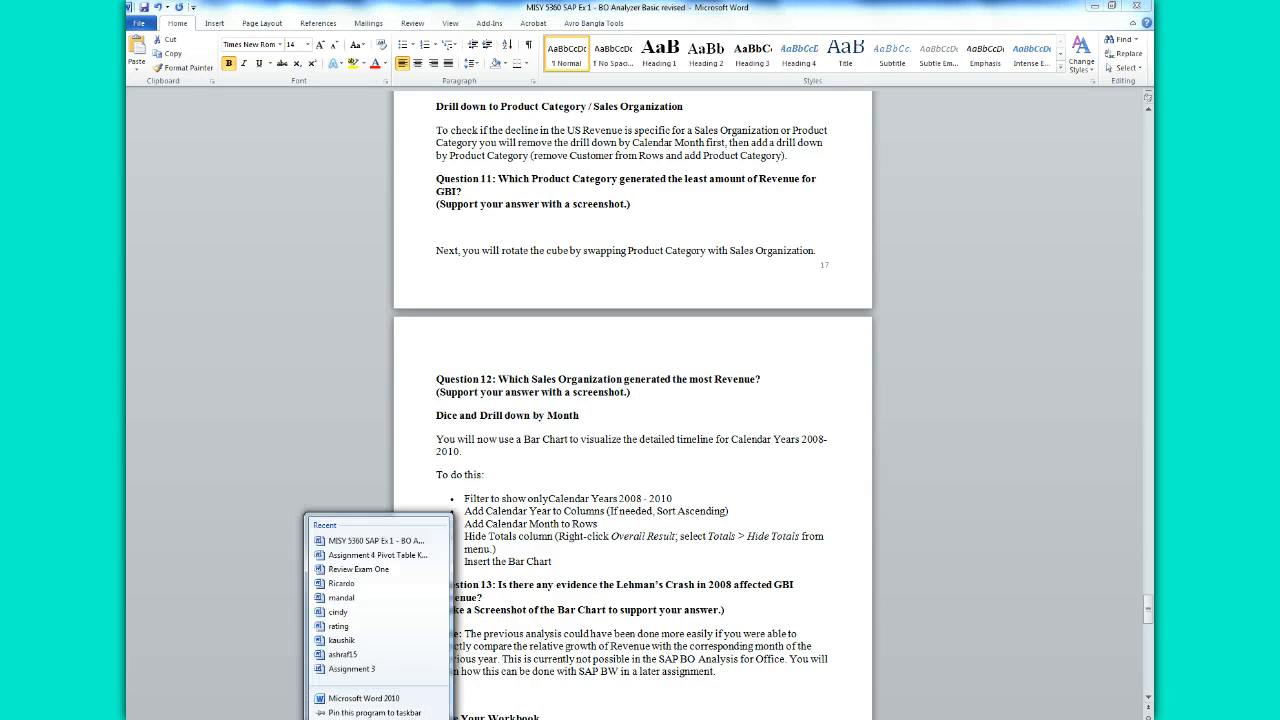
left_click(434, 700)
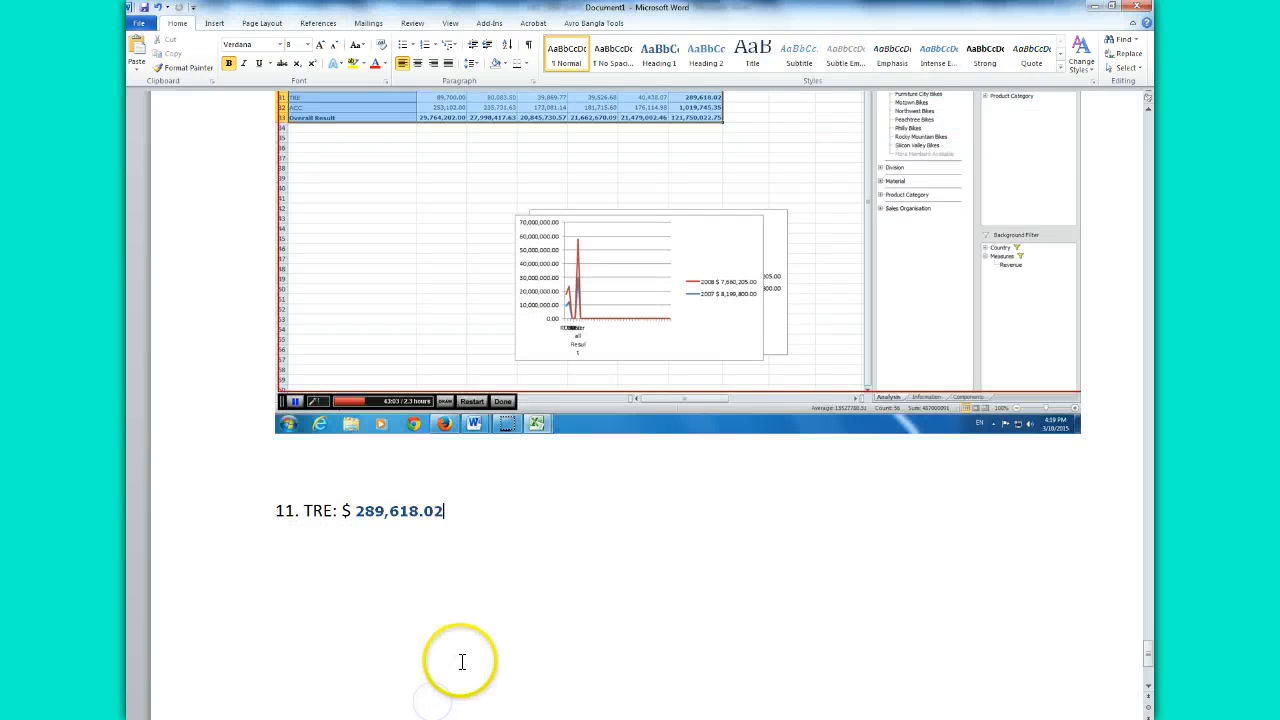
key("ctrl+v")
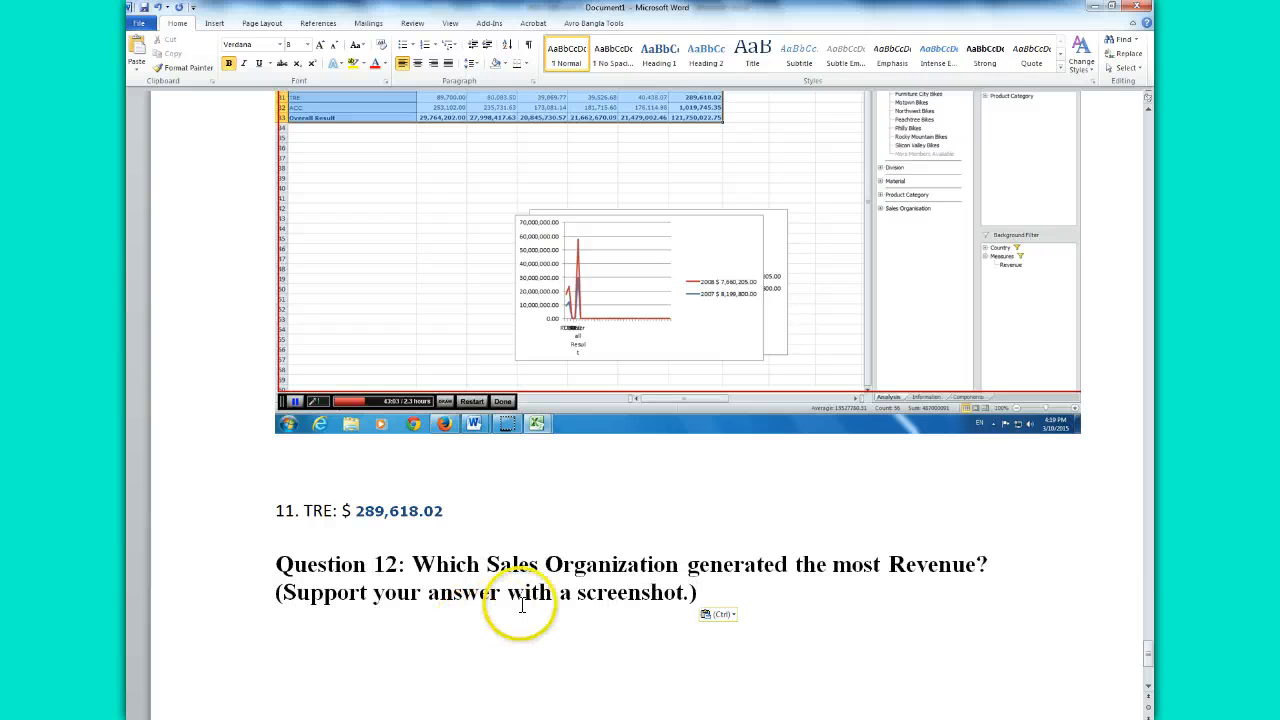
left_click(343, 698)
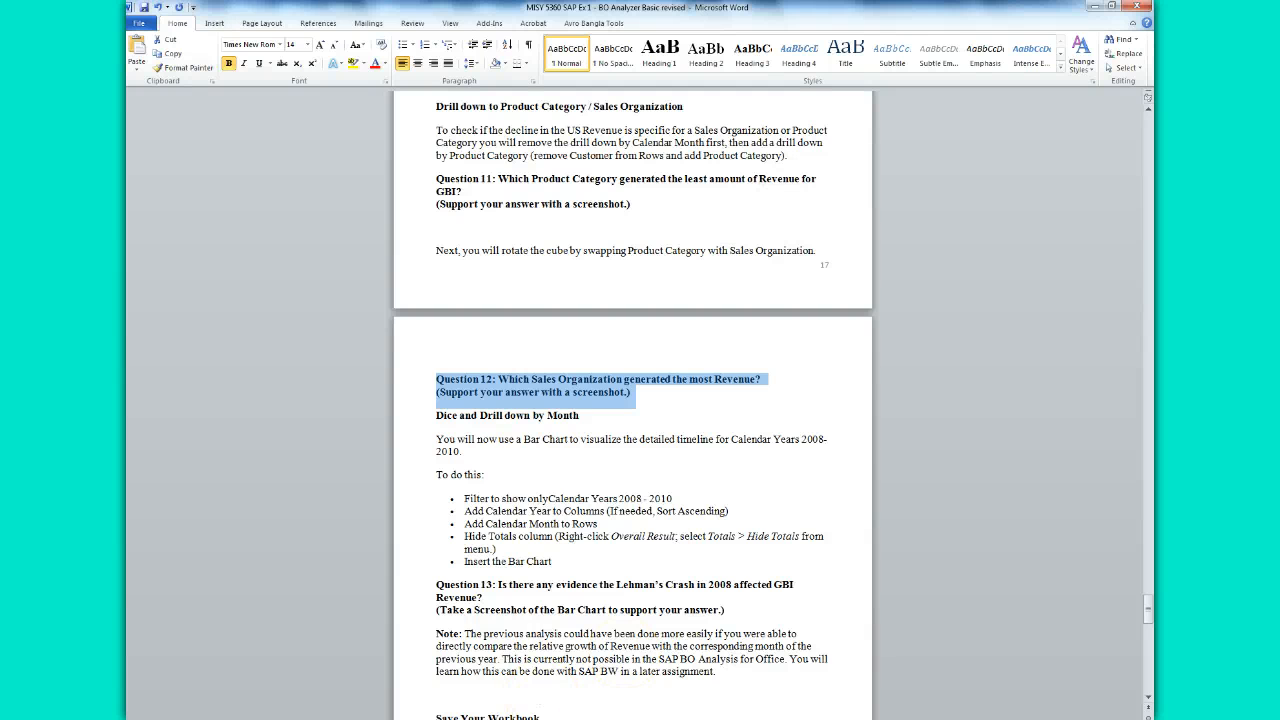
left_click(509, 705)
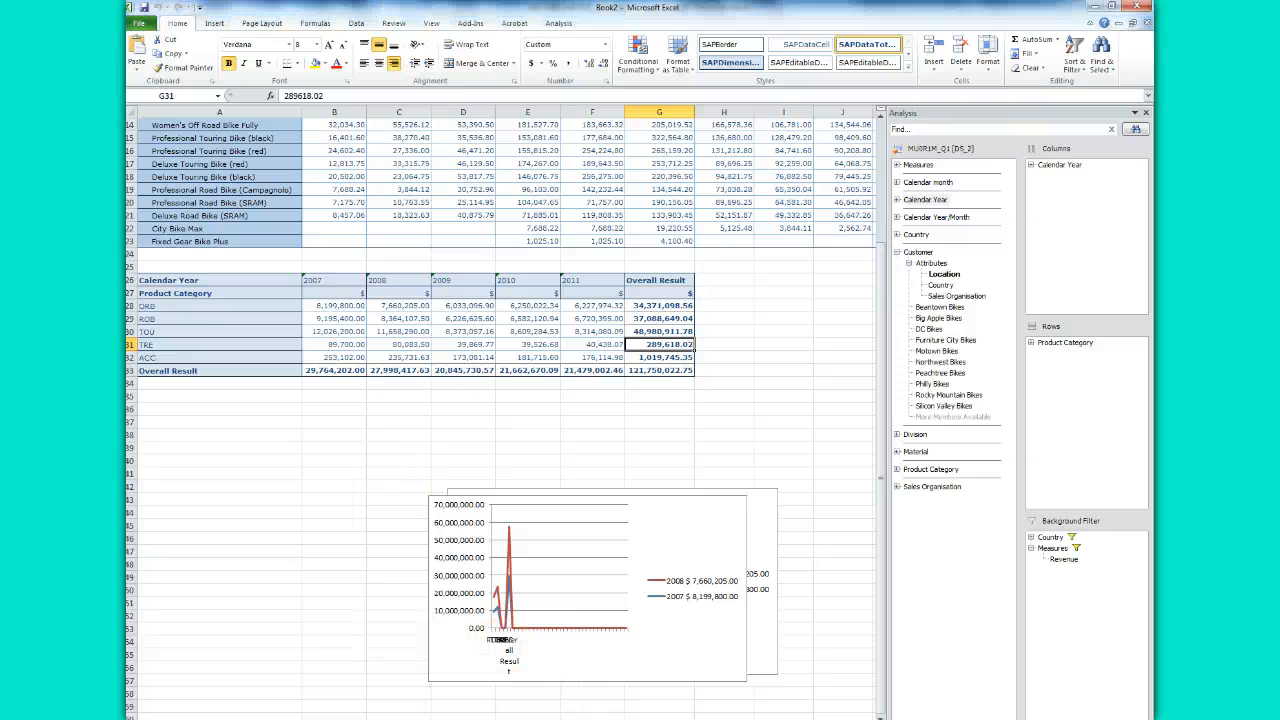
- Filter to ORB and swap Product Category with Sales Organisation, showing US East and US West
left_click(183, 293)
right_click(185, 296)
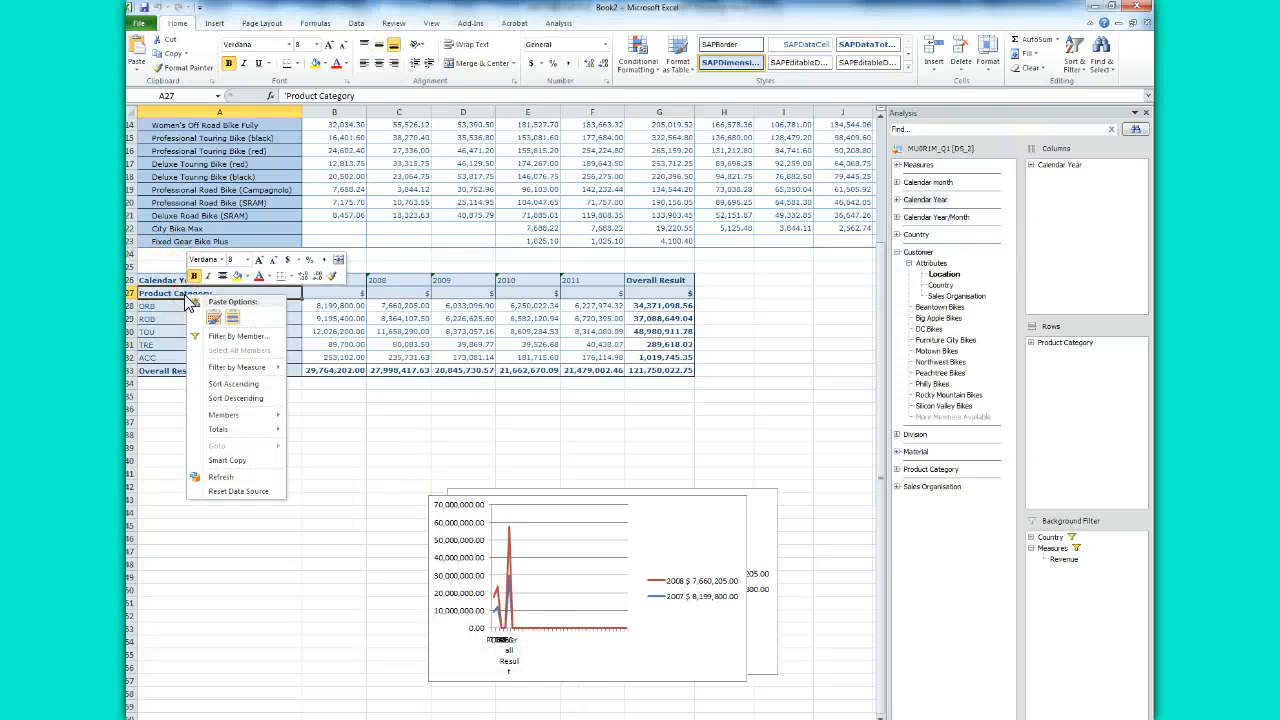
left_click(160, 292)
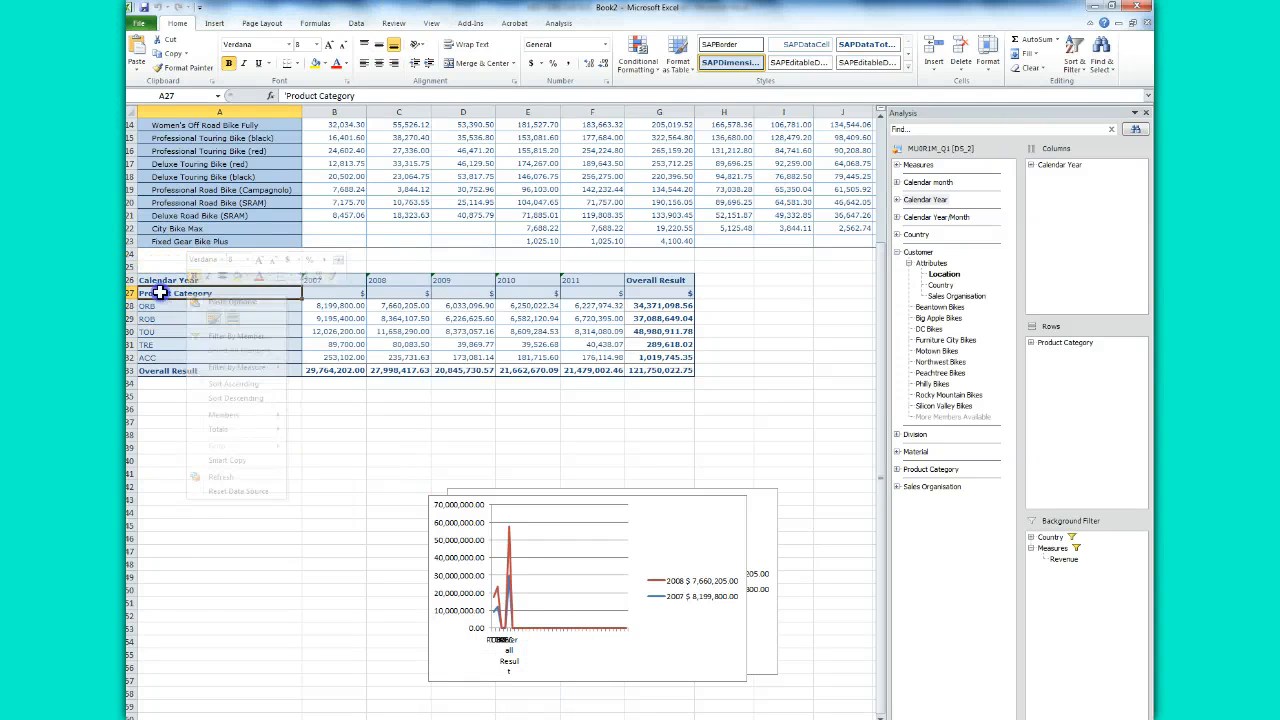
left_click(163, 307)
right_click(164, 307)
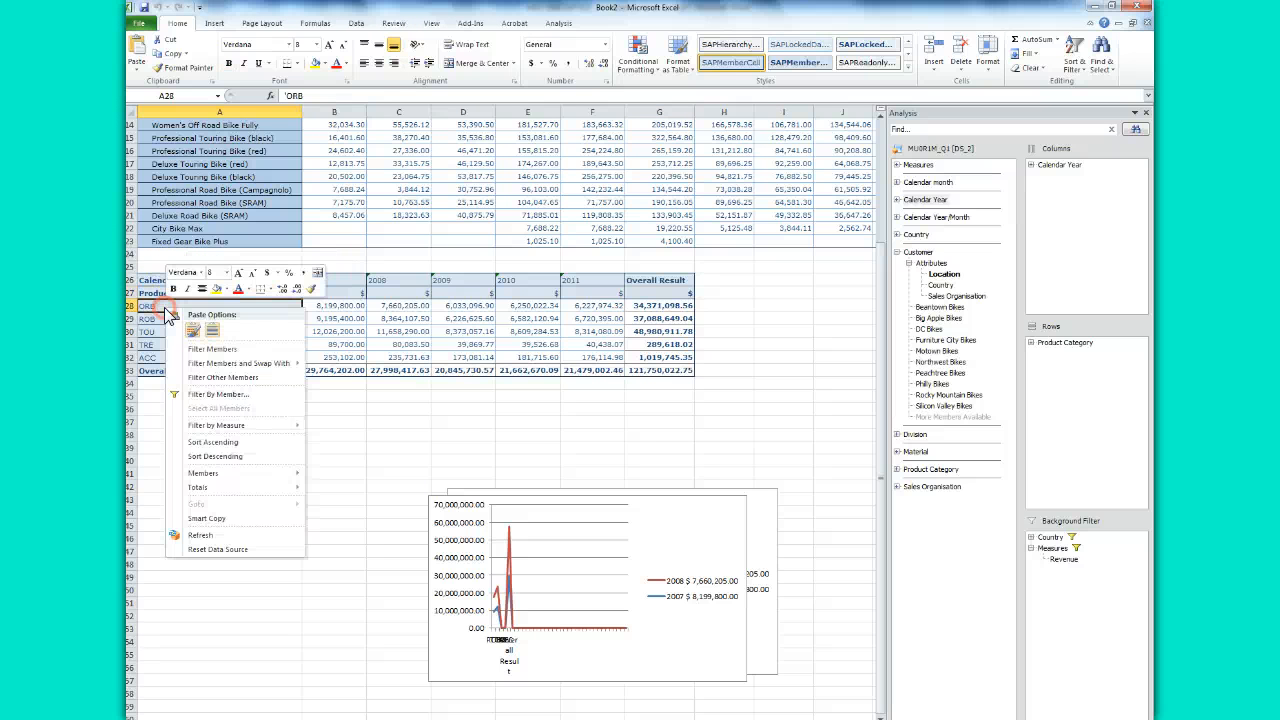
mouse_move(181, 360)
left_click(303, 367)
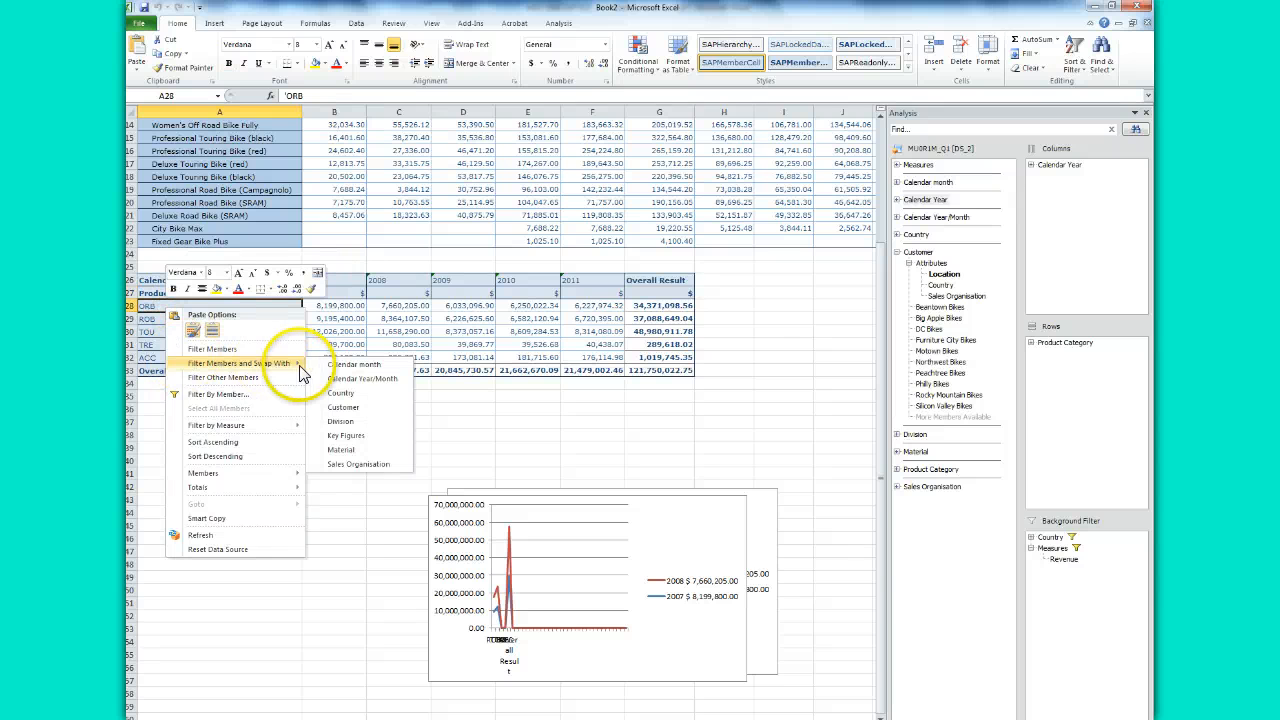
left_click(372, 464)
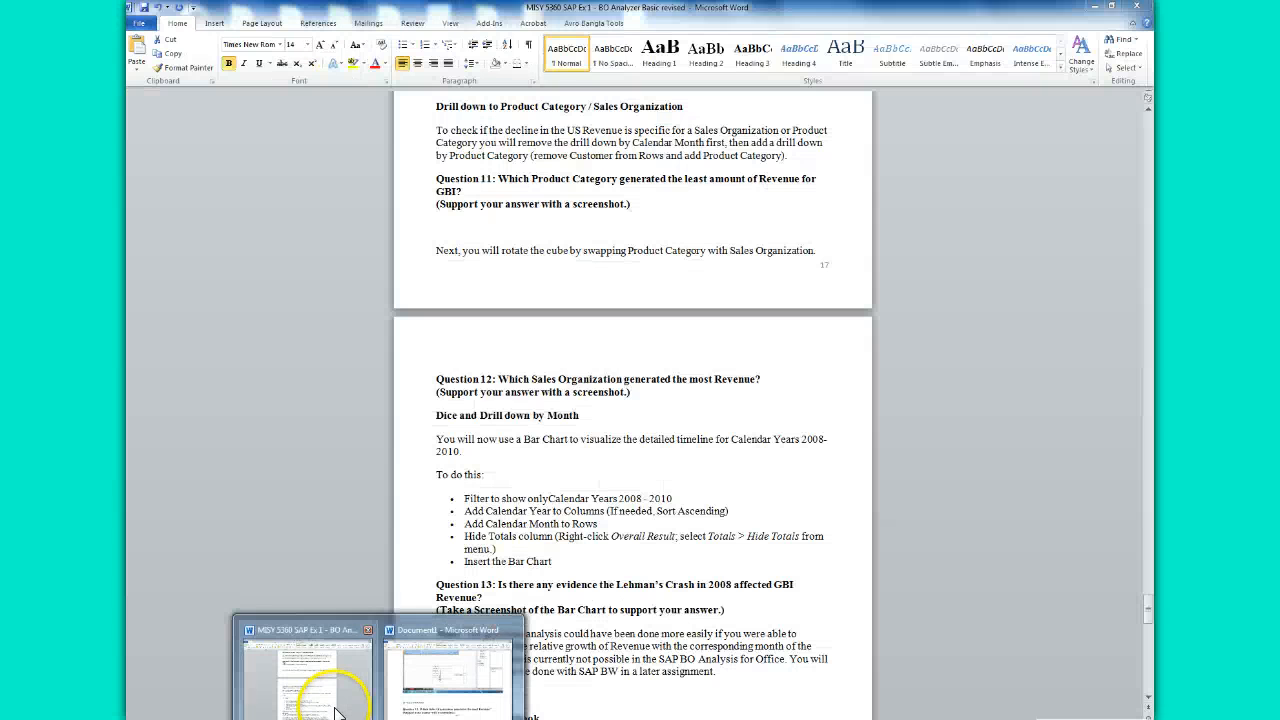
- Look at the Word assignment document, then return to the Book2 workbook
left_click(334, 697)
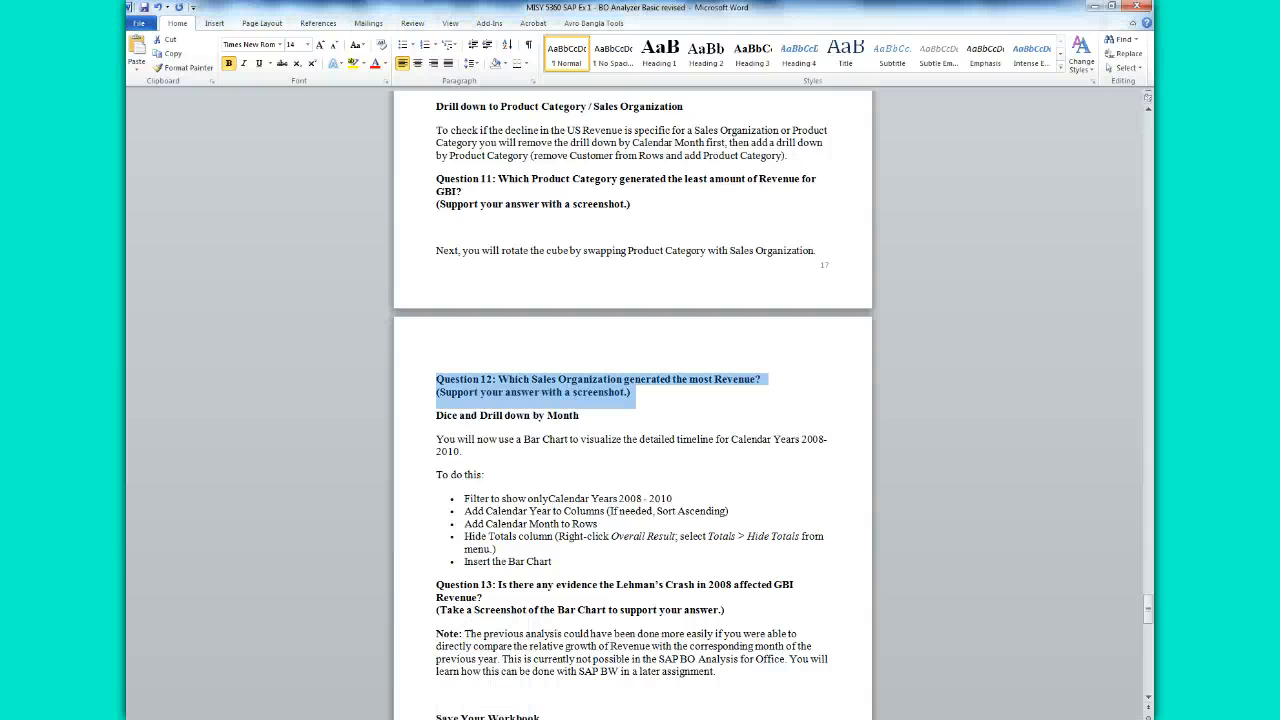
right_click(465, 716)
left_click(460, 716)
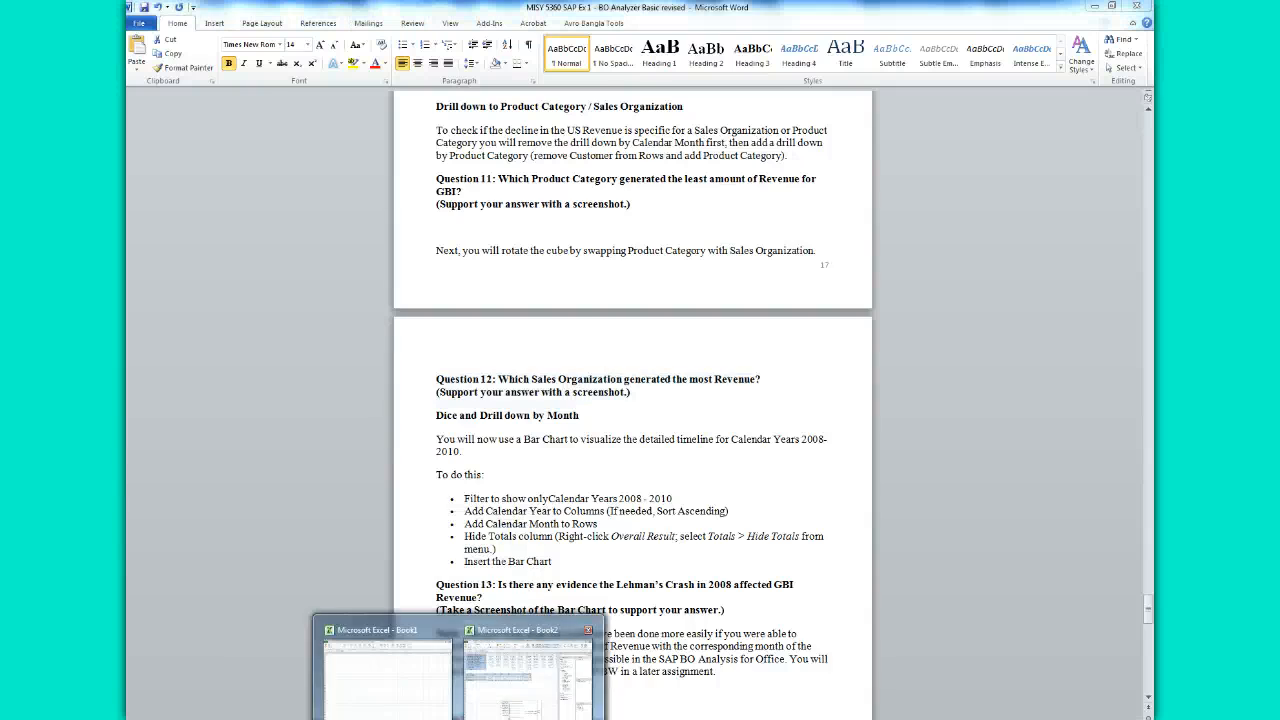
left_click(527, 670)
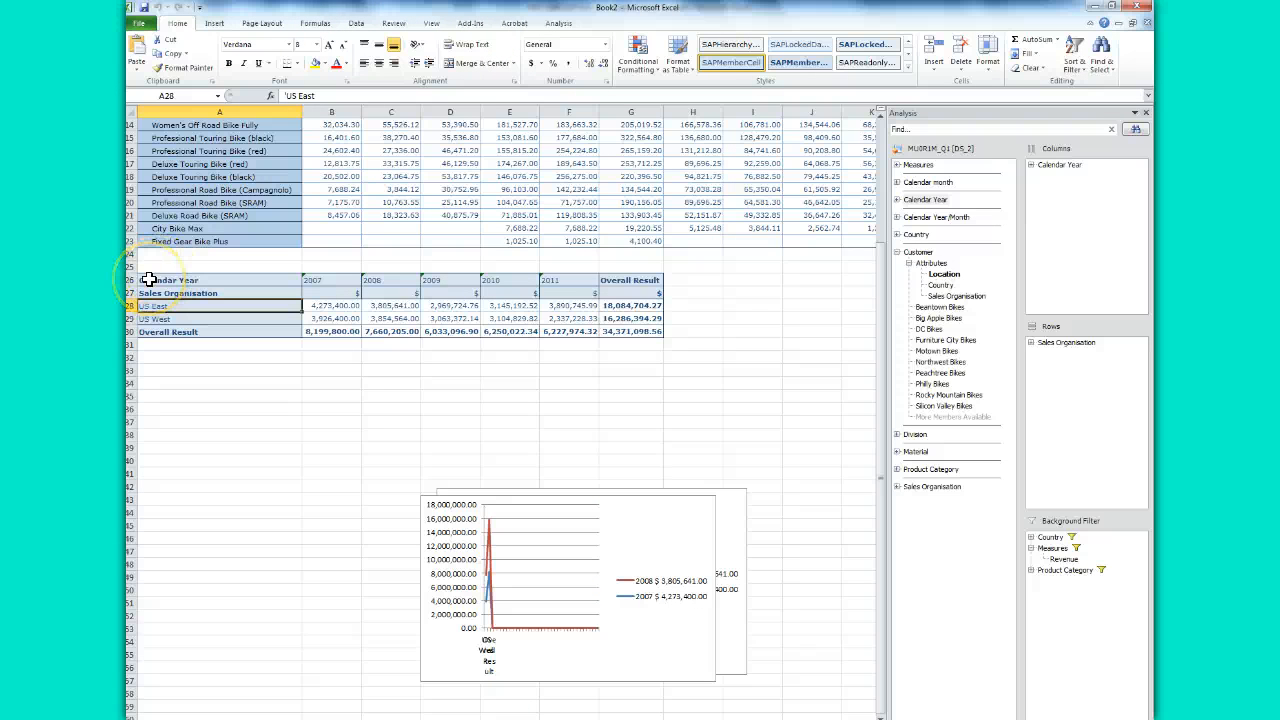
- Copy the Sales Organisation revenue table A26:G30 and pick out the top-revenue US East cell
left_click_drag(145, 280, 628, 334)
left_click(602, 370)
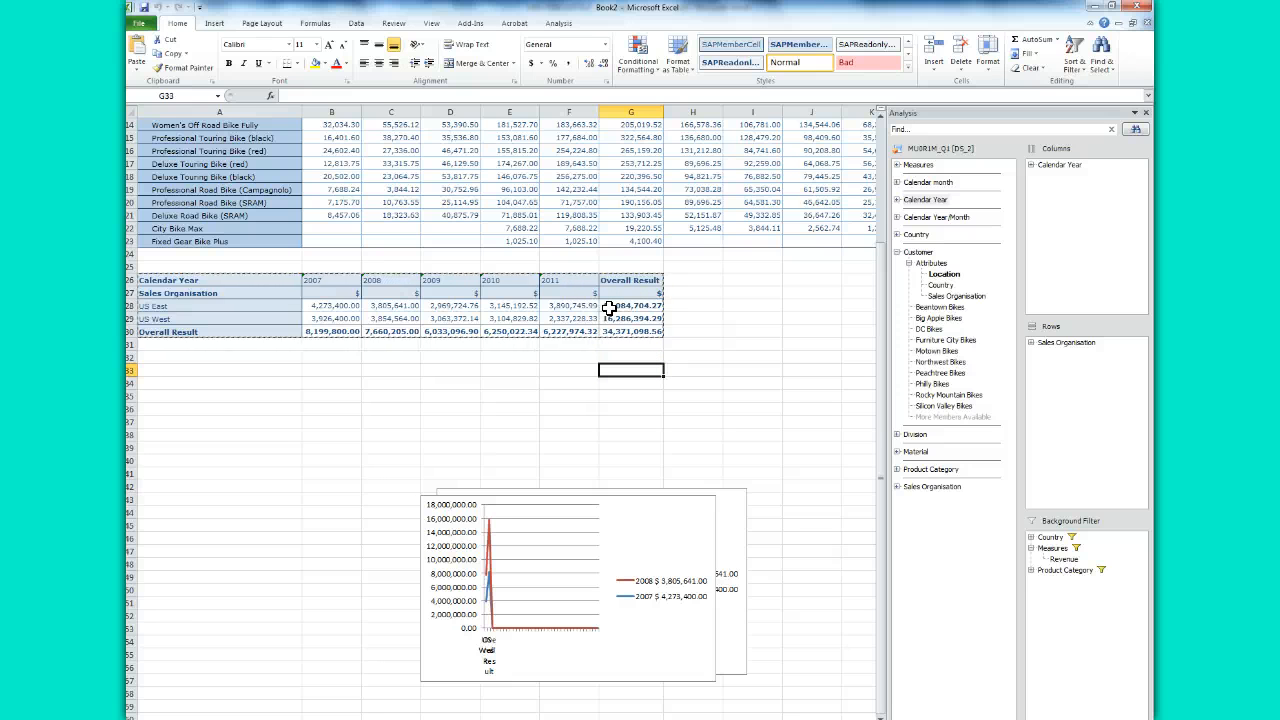
left_click(146, 307)
right_click(146, 307)
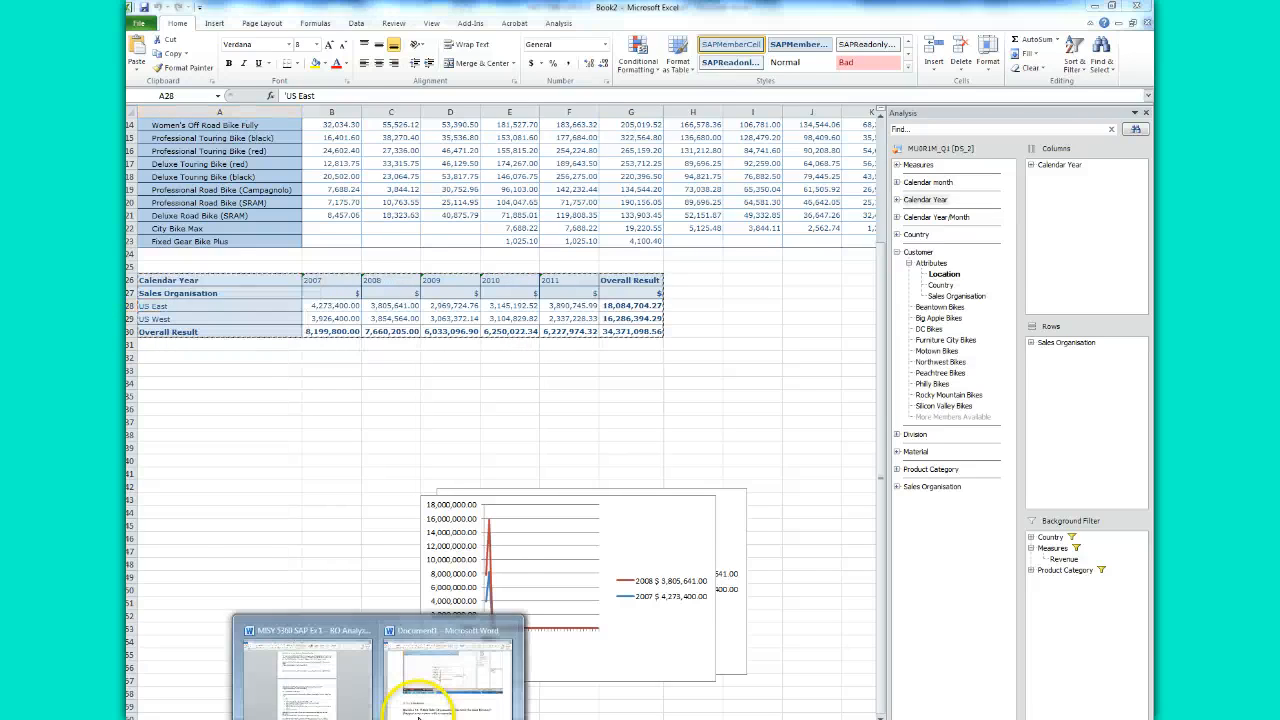
left_click(440, 690)
- Paste the Sales Organisation table below Question 12, then copy the Question 13 text from the assignment
key("ctrl+v")
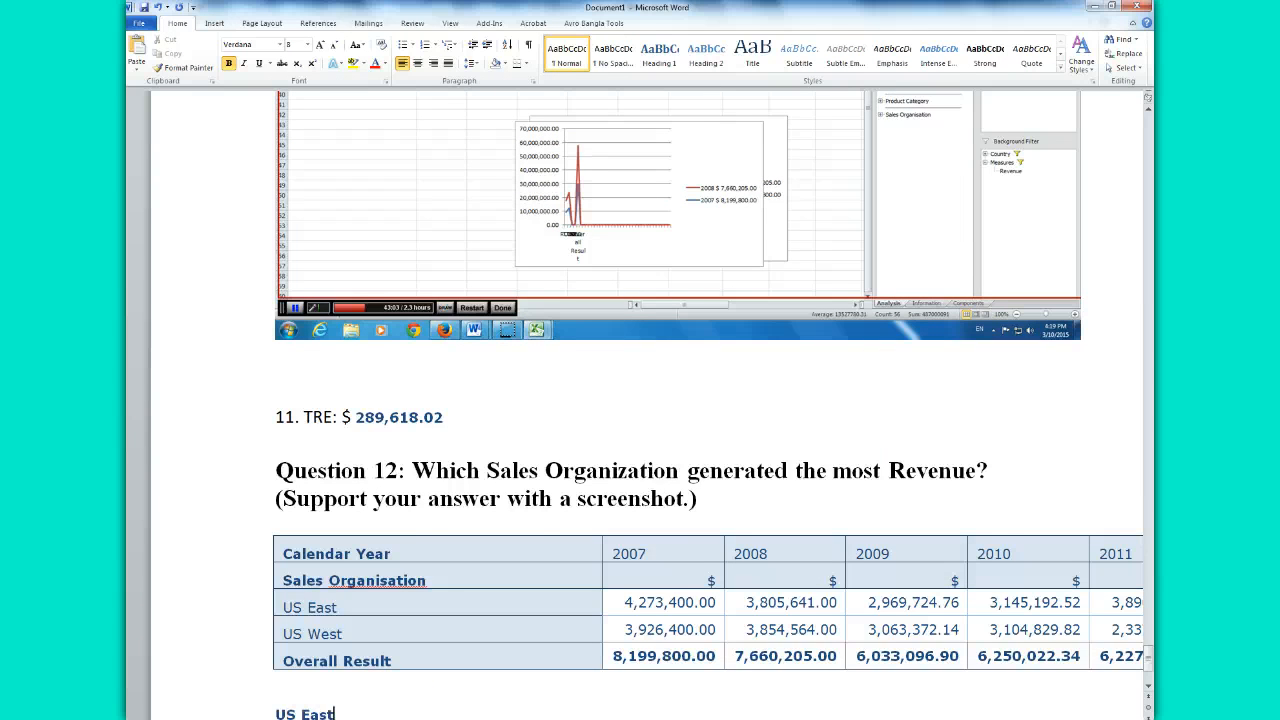
scroll(640, 400, "down", 1)
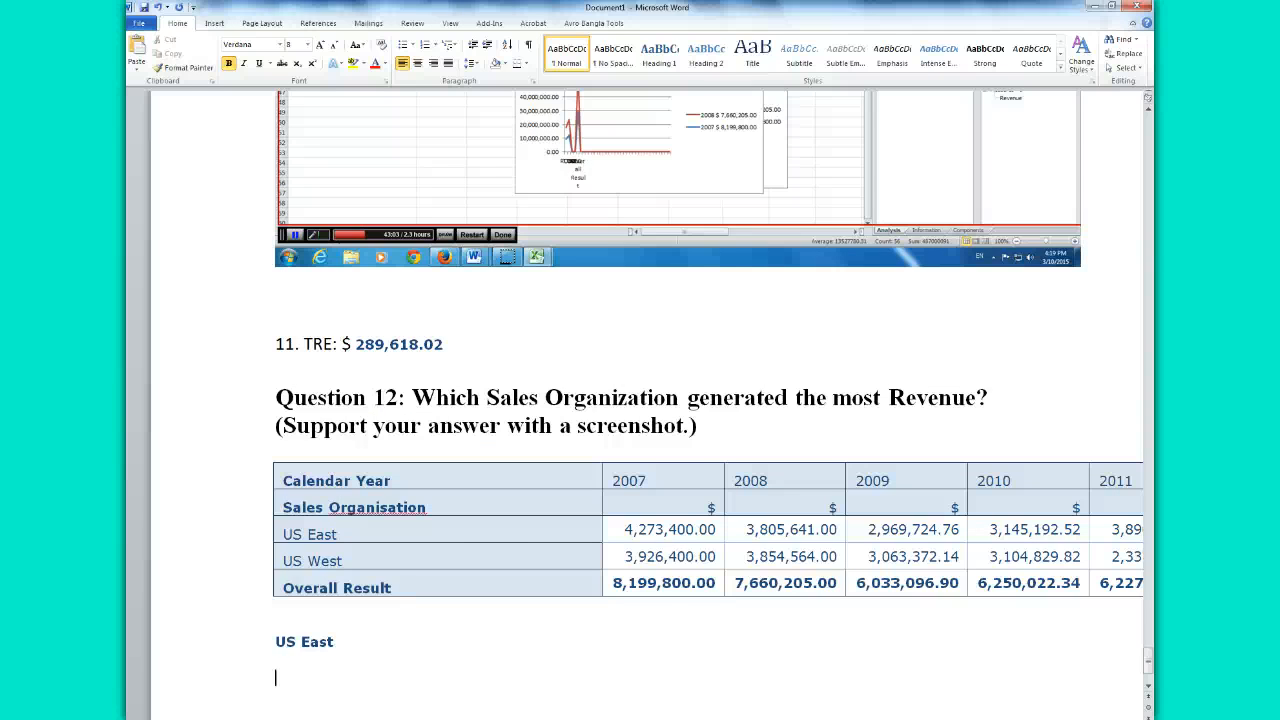
left_click(350, 690)
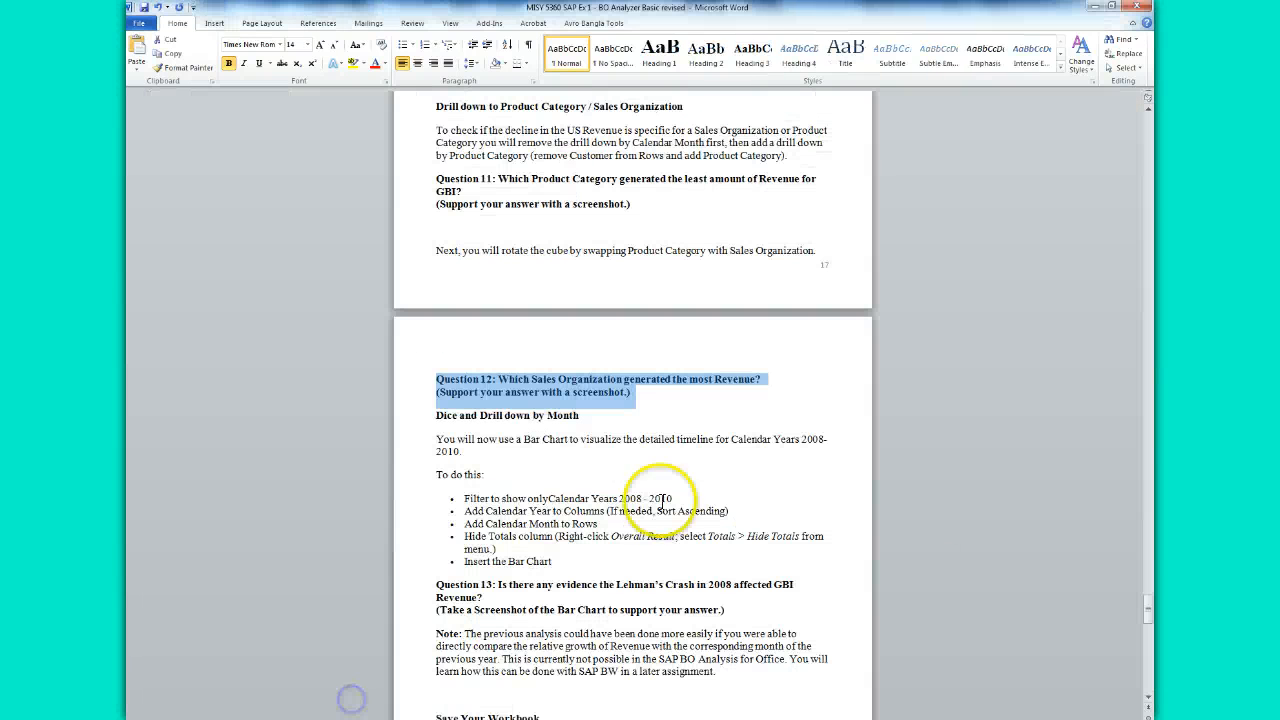
left_click_drag(1150, 597, 1153, 602)
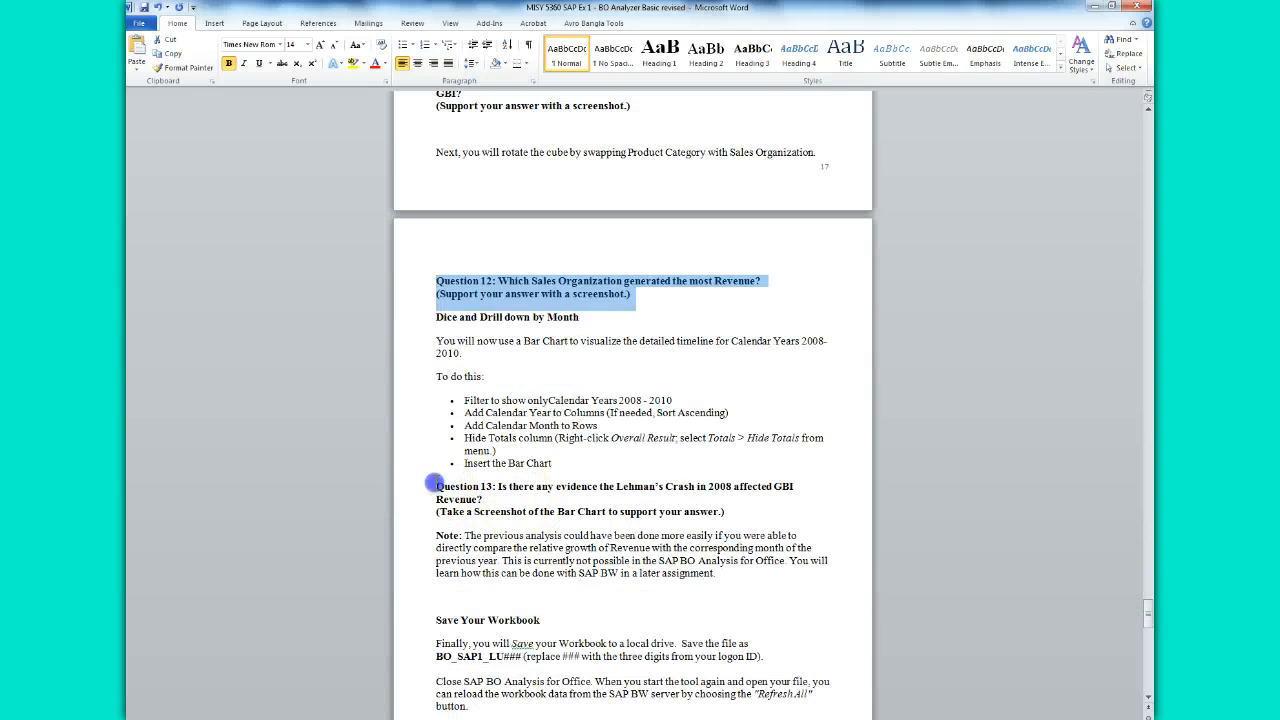
left_click_drag(435, 486, 724, 511)
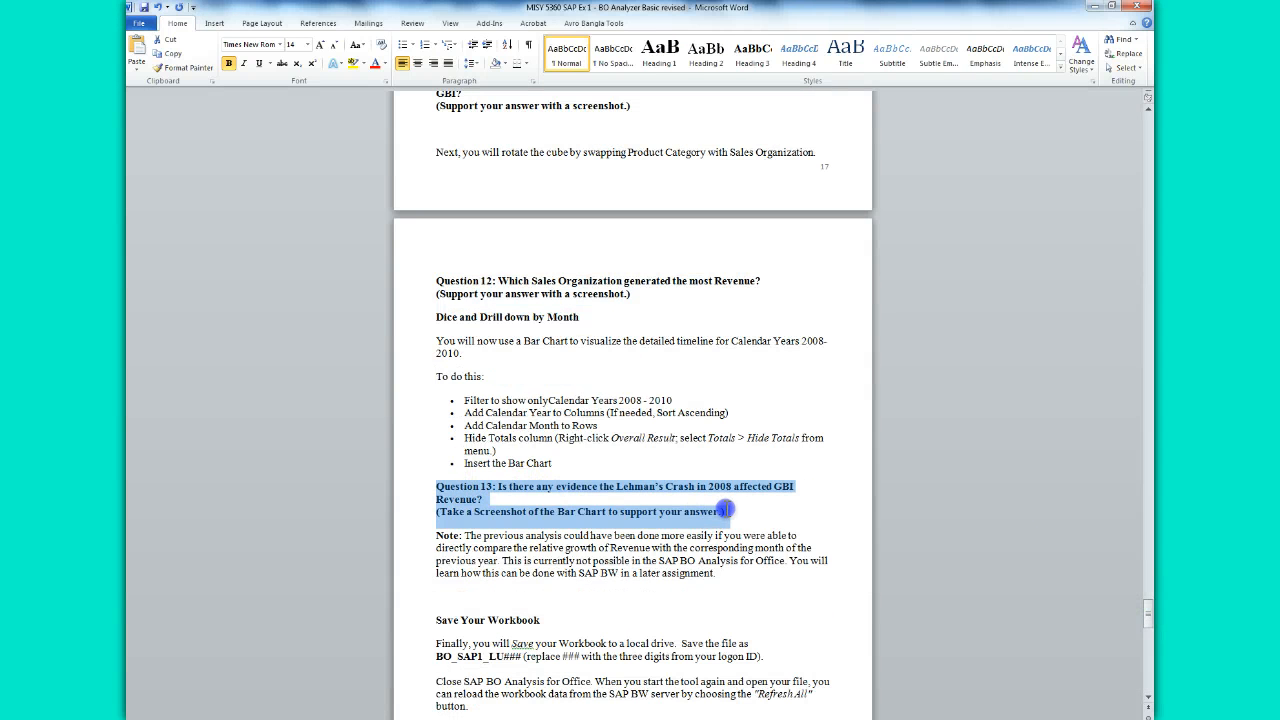
right_click(514, 489)
left_click(541, 511)
- Paste the Question 13 prompt into the answer document and return to the Excel workbook
left_click(402, 705)
type("Question 13: Is there any evidence the Lehman’s Crash in 2008 affected GBI Revenue? (Take a Screenshot of the Bar Chart to support your answer.)")
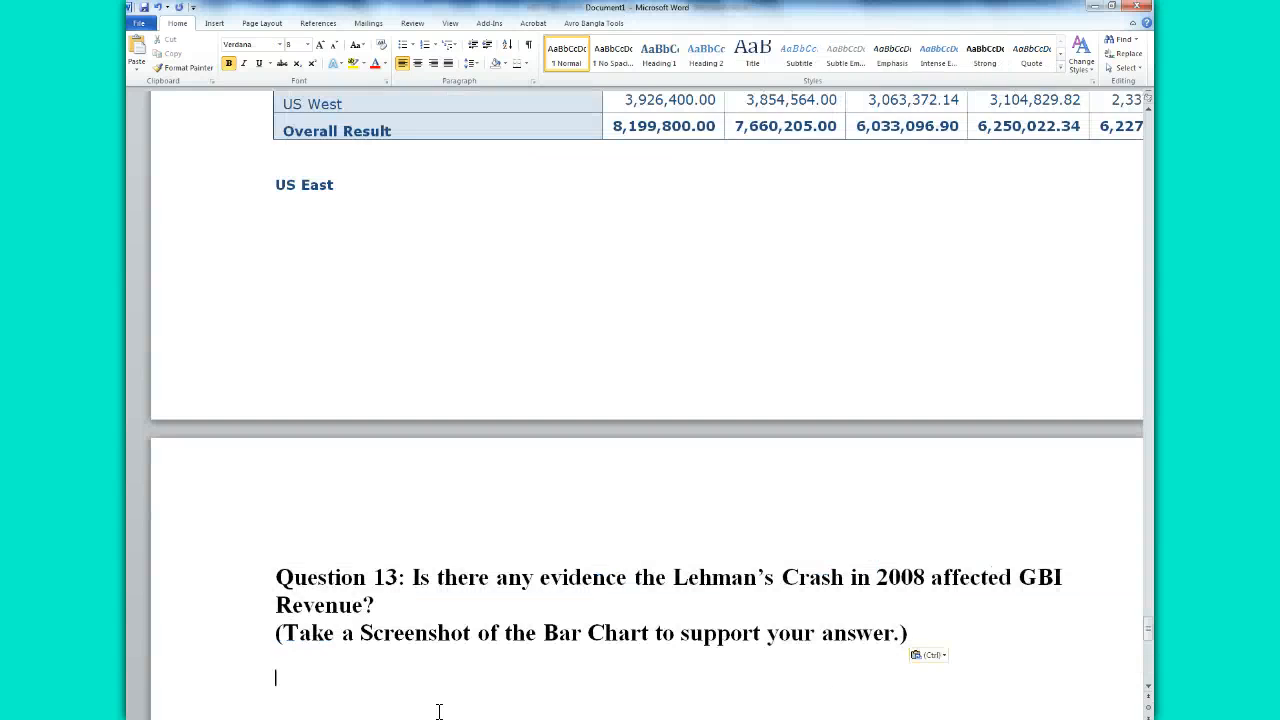
mouse_move(300, 700)
left_click(340, 708)
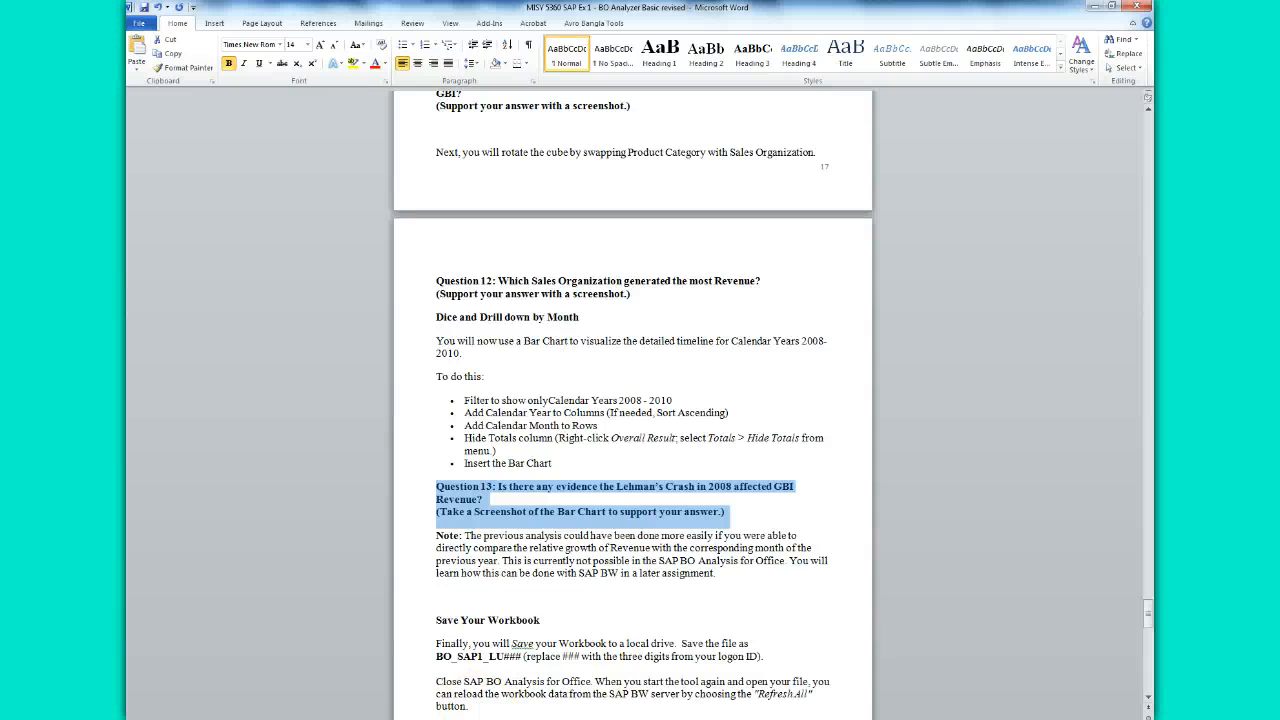
mouse_move(511, 712)
left_click(502, 665)
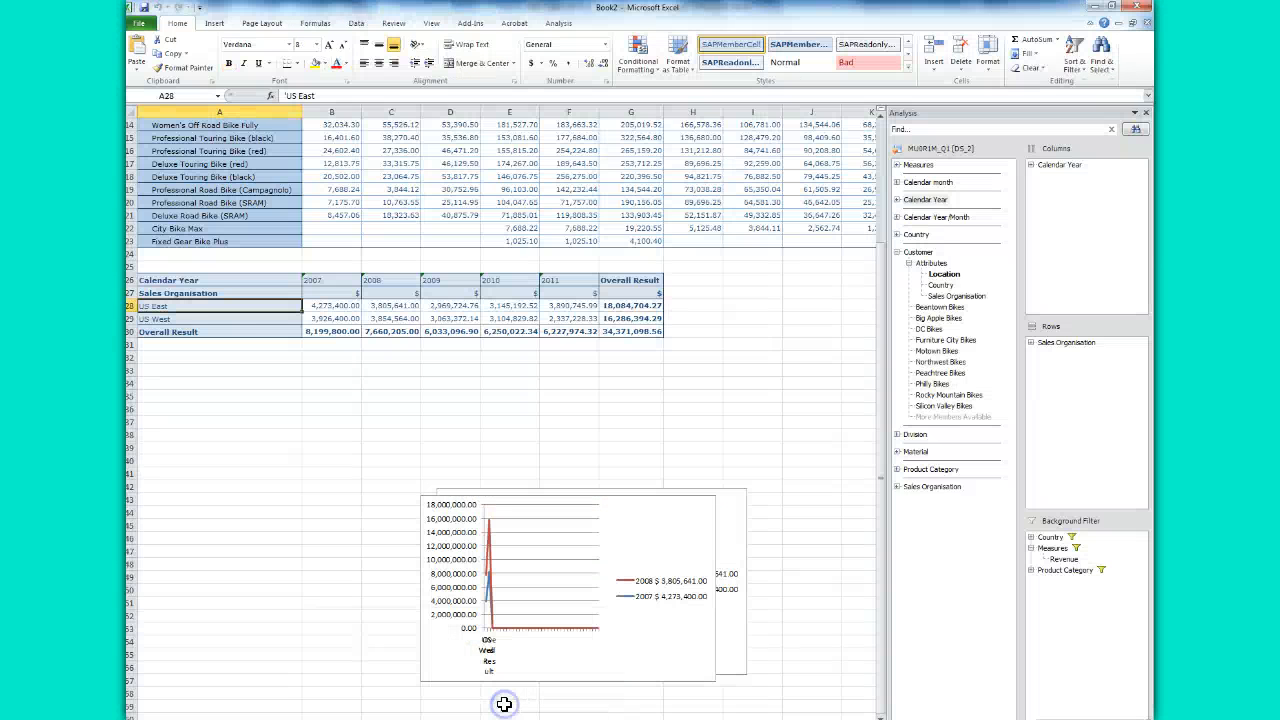
- Filter the year columns down to 2007 only
left_click(318, 280)
right_click(318, 283)
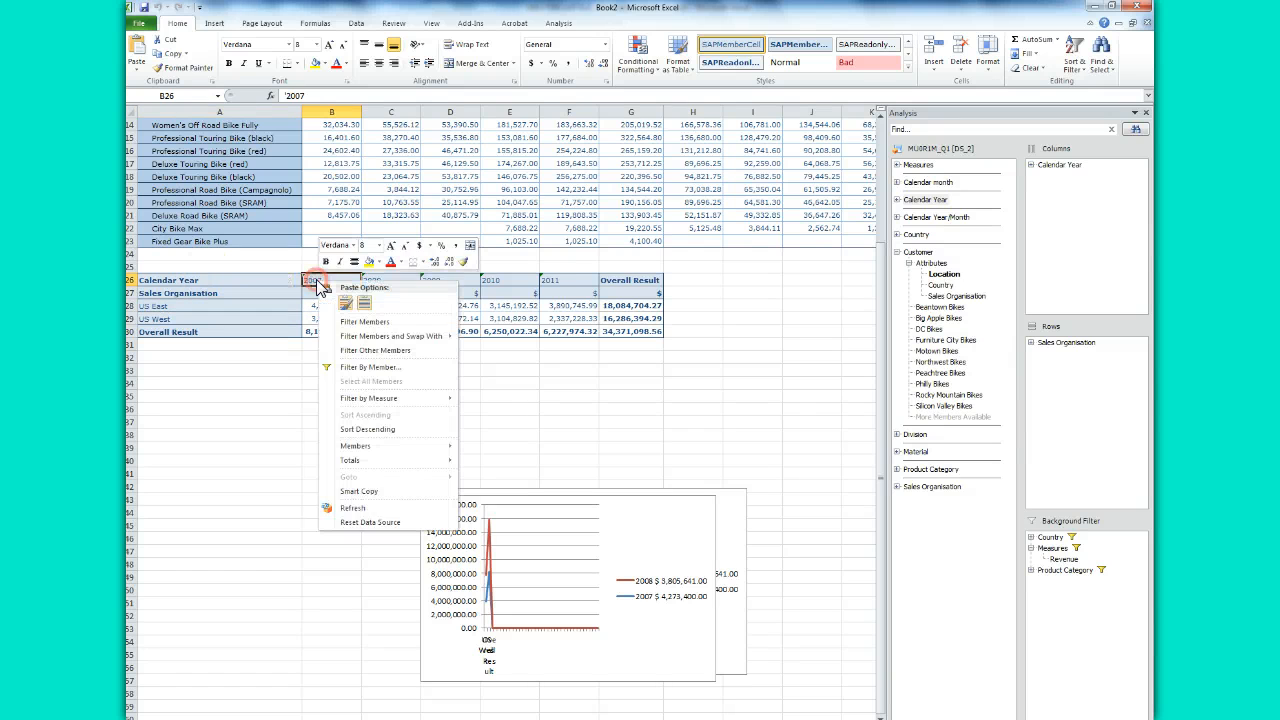
left_click(358, 321)
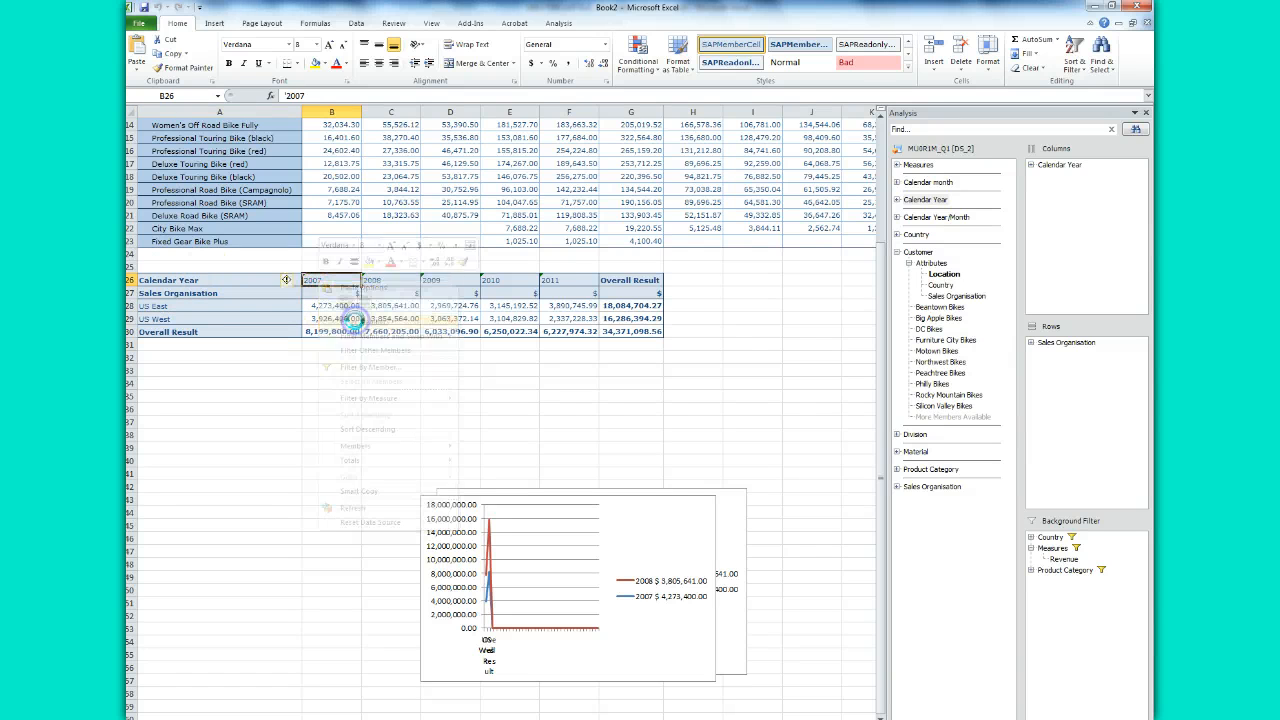
- Filter Calendar Year by member to show 2008, 2009 and 2010
right_click(233, 288)
left_click(272, 323)
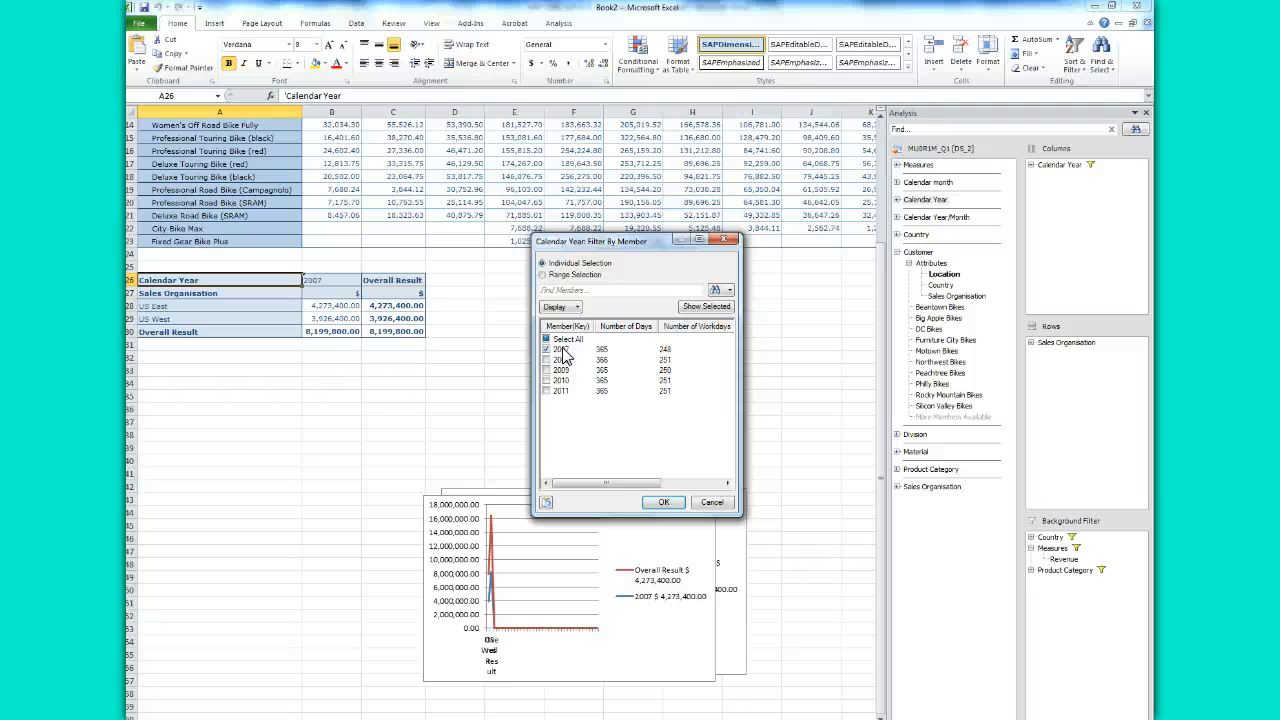
left_click(546, 359)
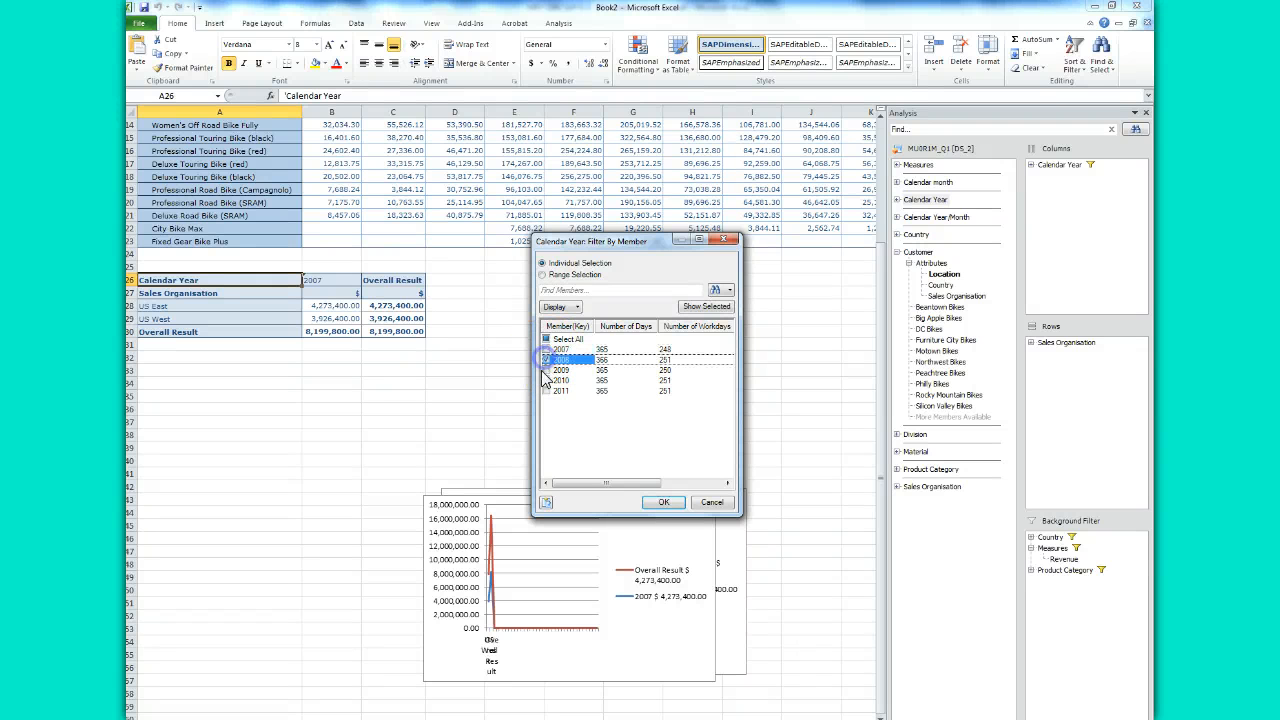
left_click(546, 370)
left_click(546, 380)
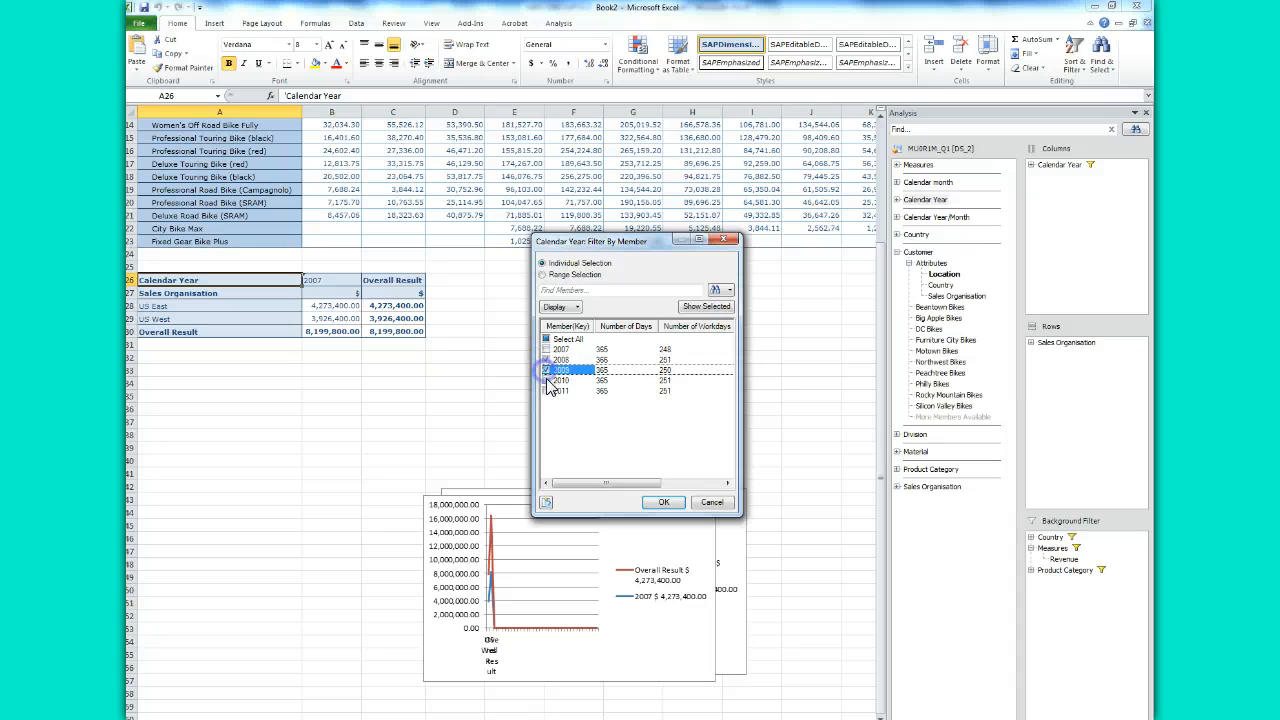
left_click(662, 503)
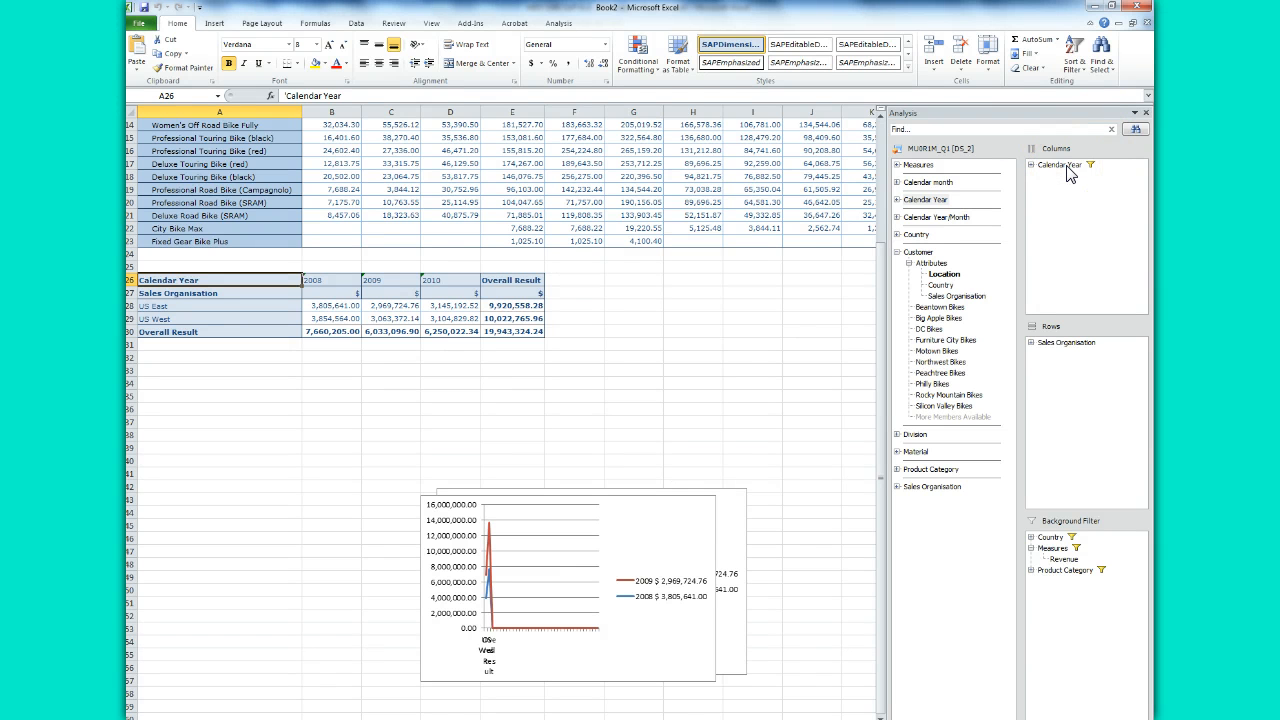
left_click_drag(1070, 174, 1066, 360)
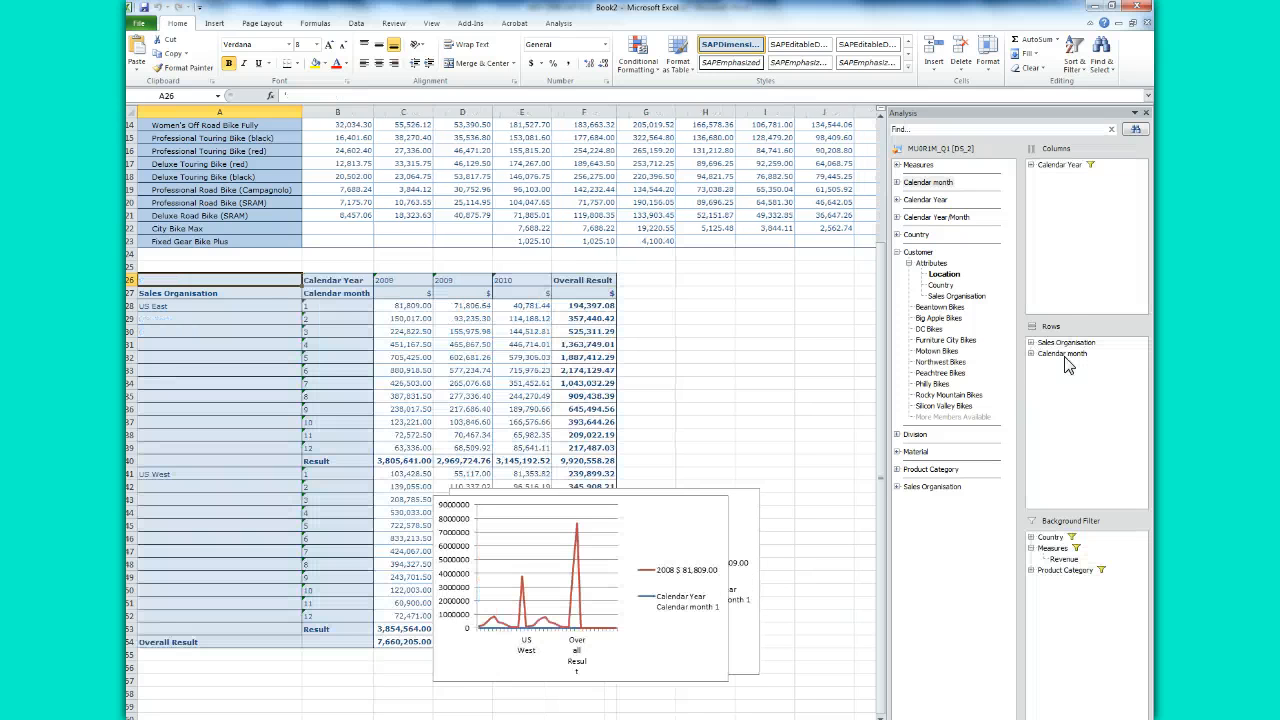
- Add Calendar month to the rows and hide the Overall Result totals column
left_click_drag(1068, 365, 566, 255)
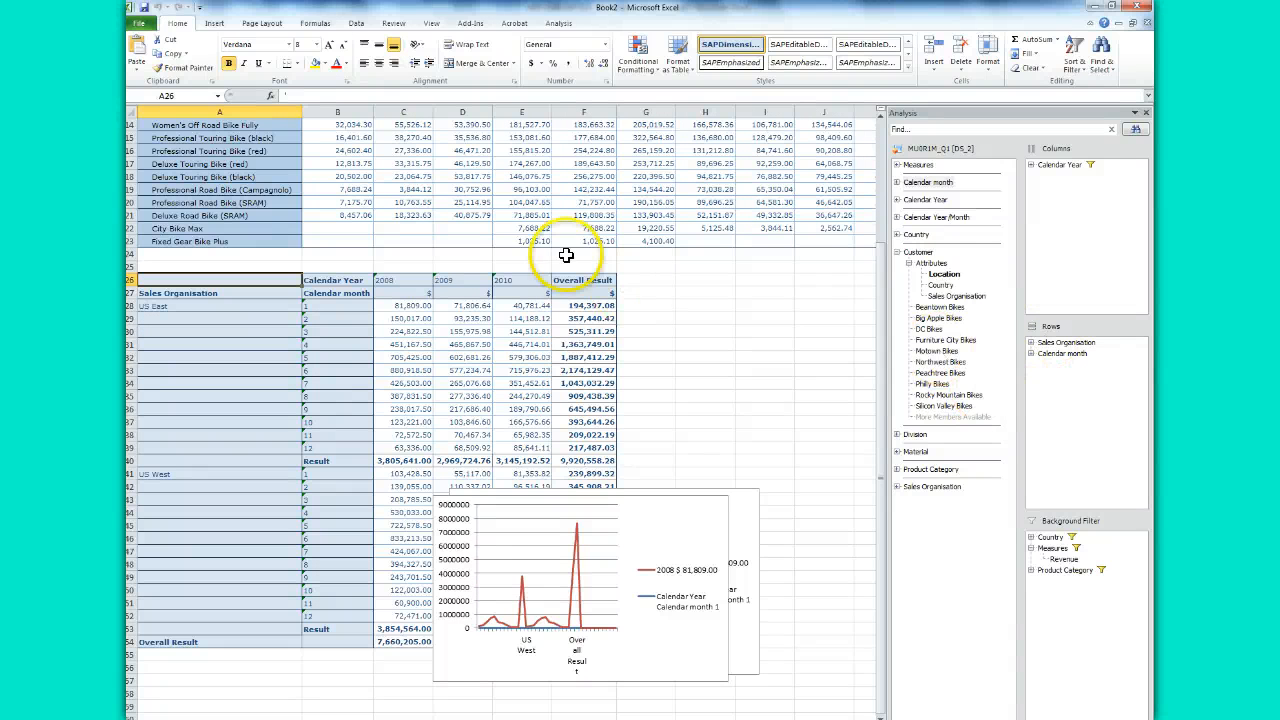
left_click(584, 281)
right_click(592, 284)
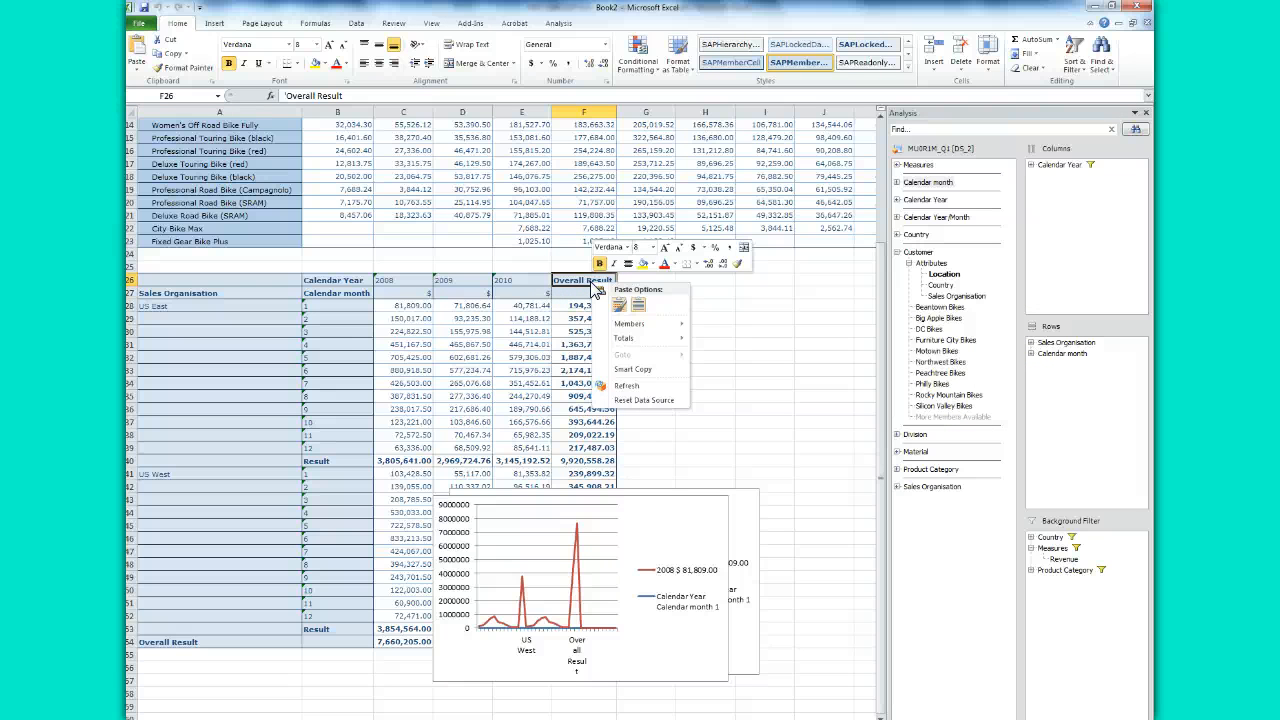
left_click(624, 338)
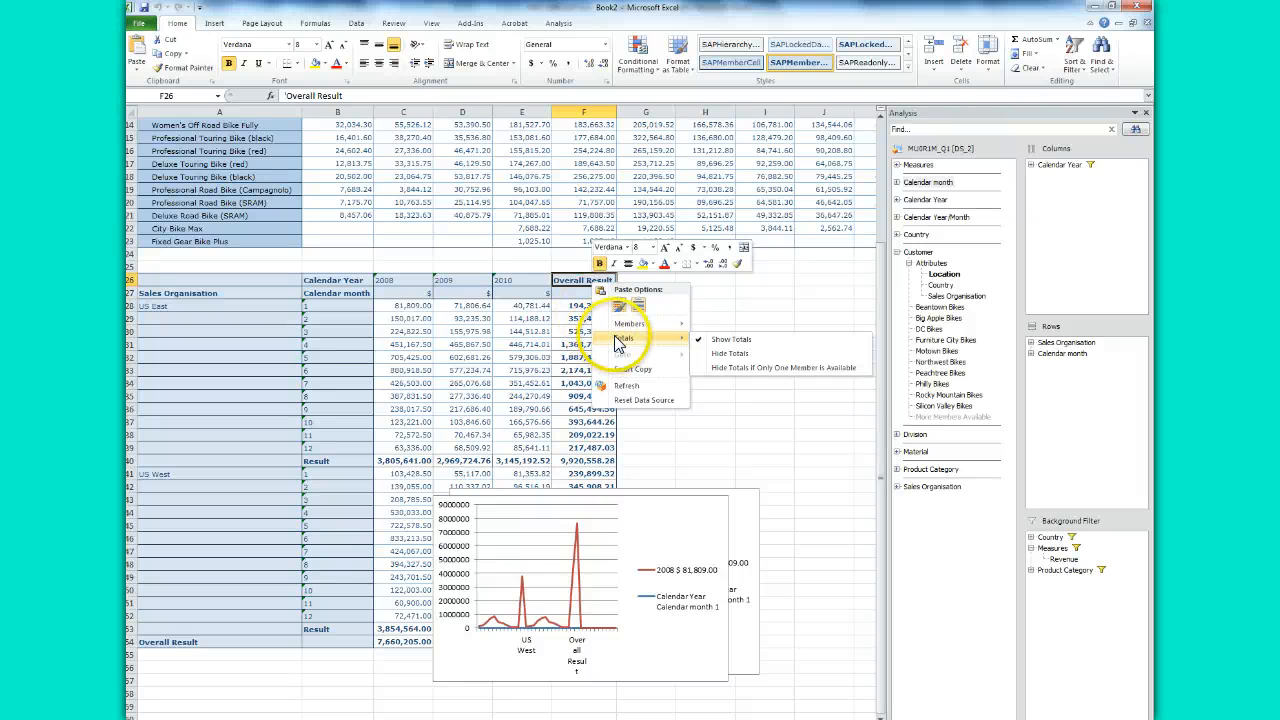
left_click(716, 355)
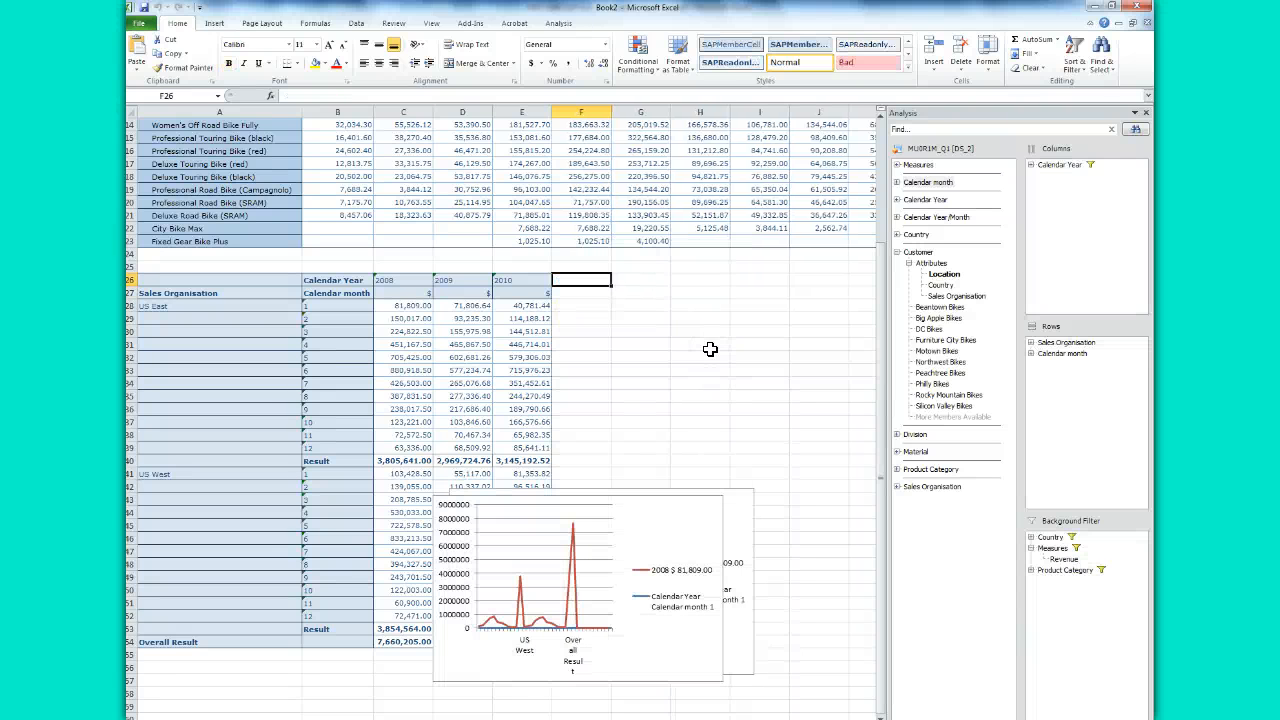
- Delete both old charts from the worksheet
left_click(625, 500)
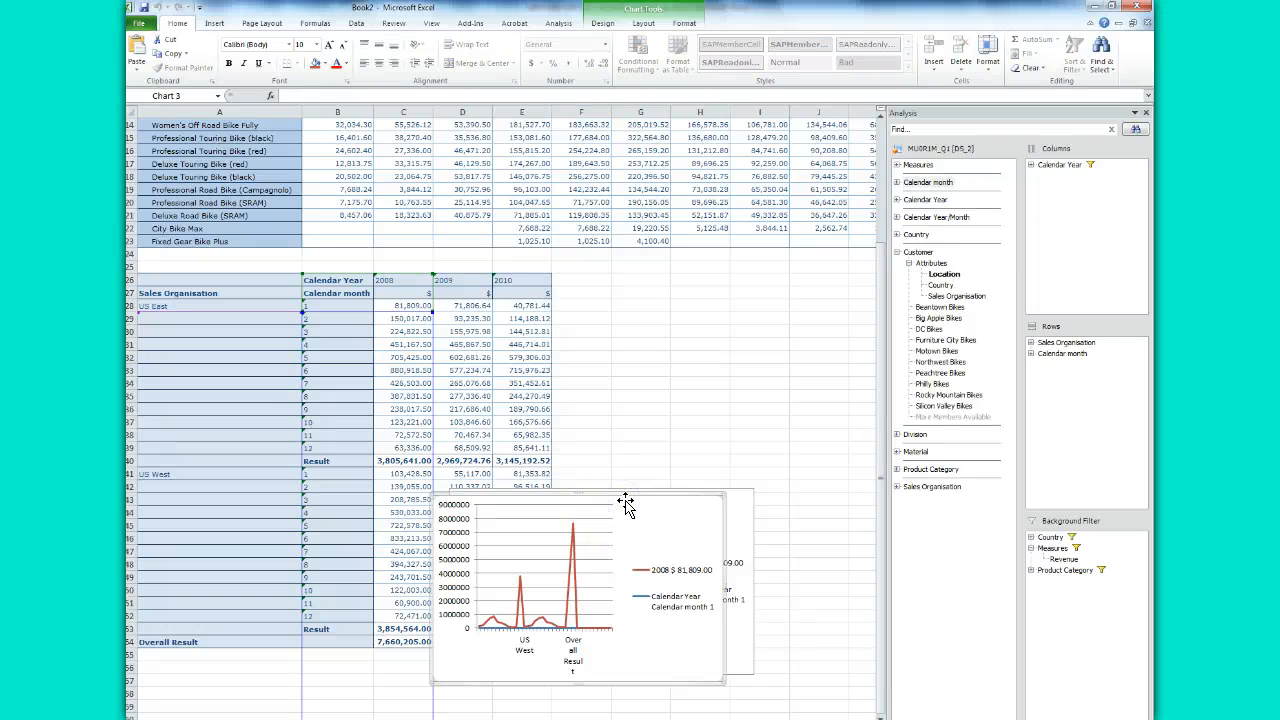
key("Delete")
left_click(660, 502)
key("Delete")
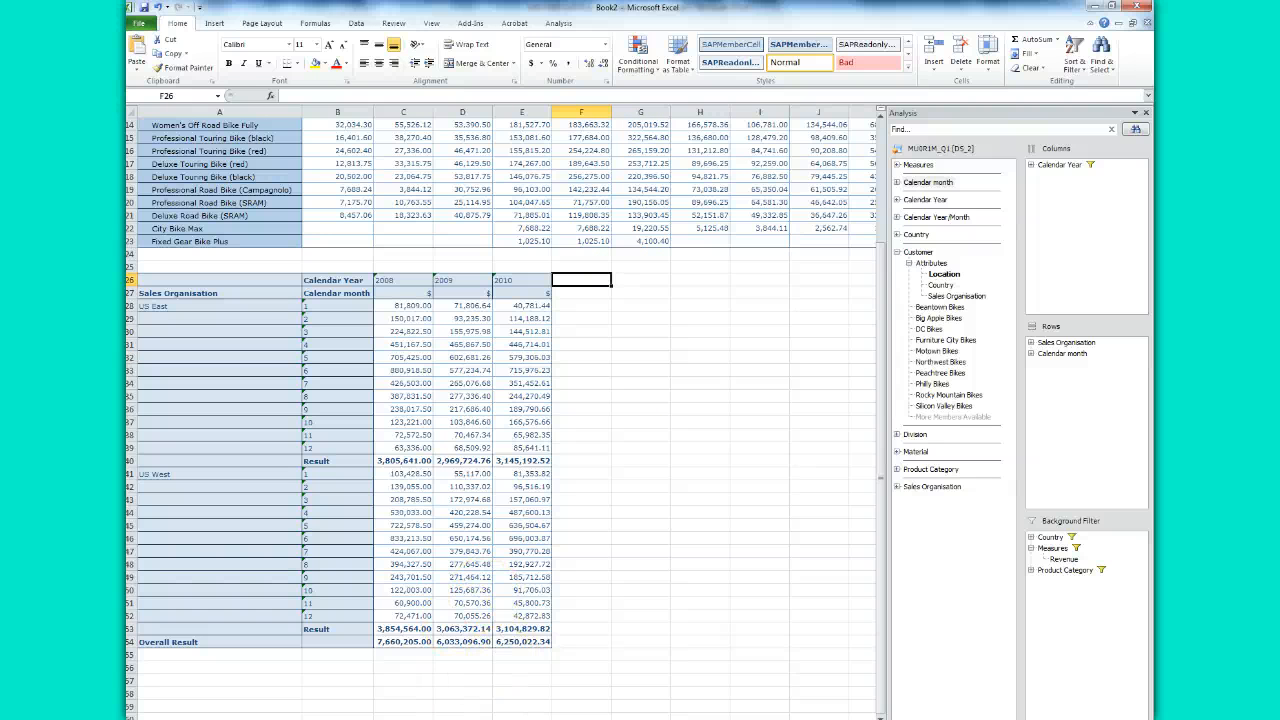
left_click(338, 681)
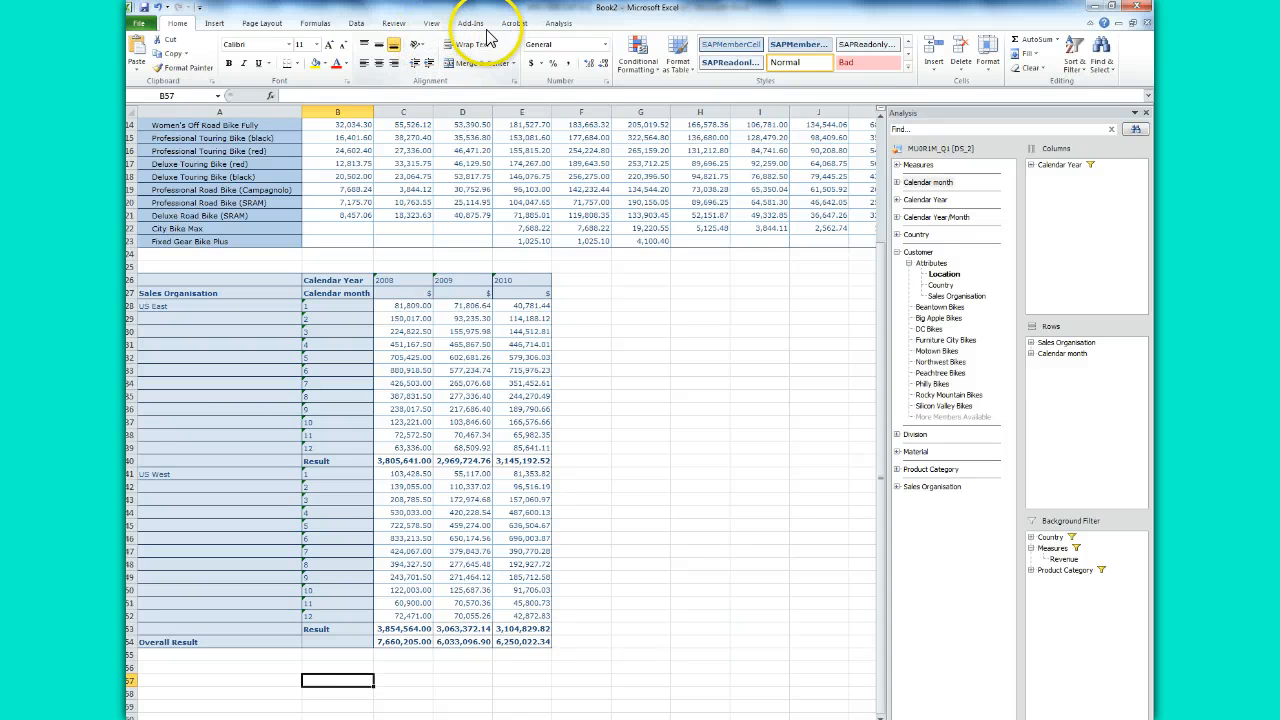
left_click(214, 23)
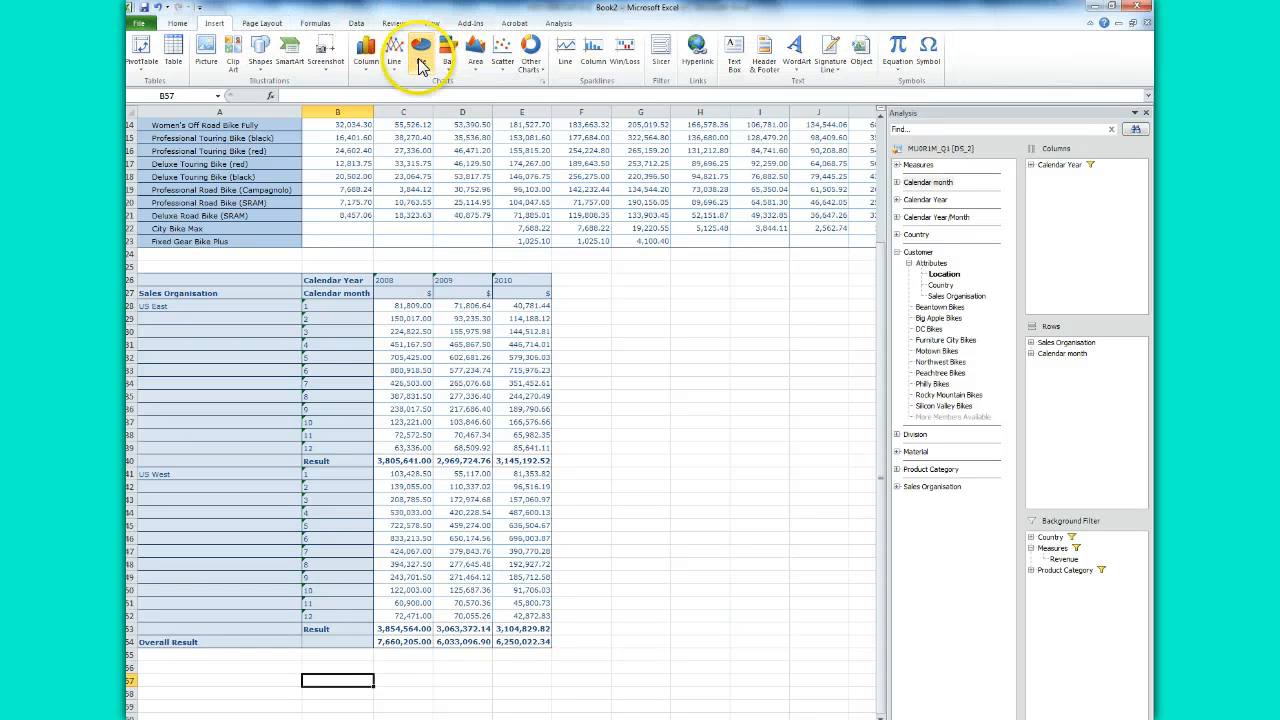
left_click(448, 55)
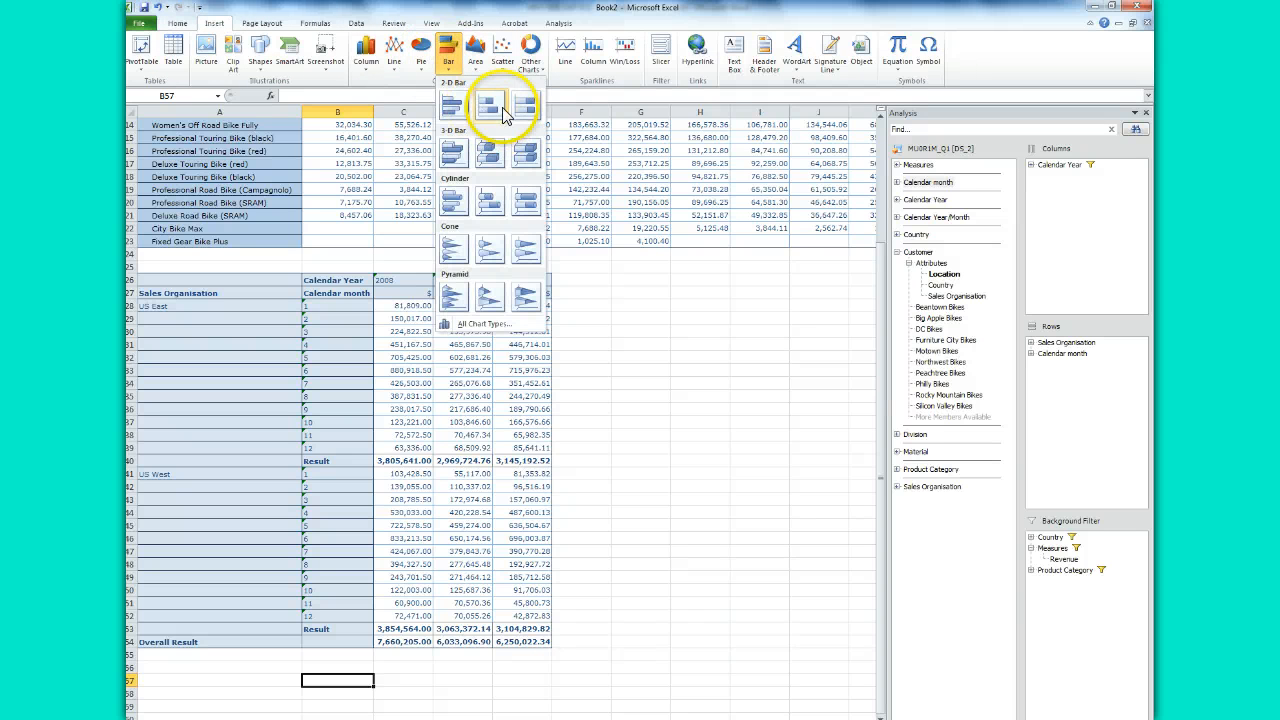
left_click(462, 104)
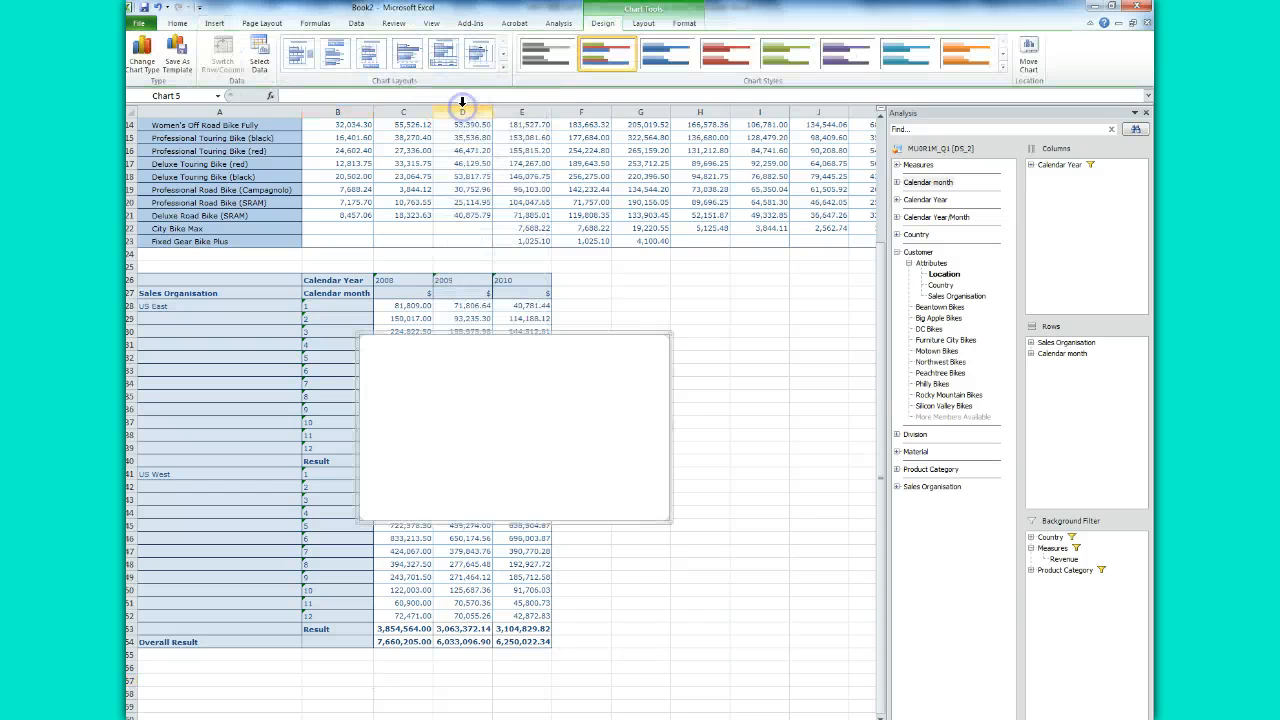
left_click(574, 360)
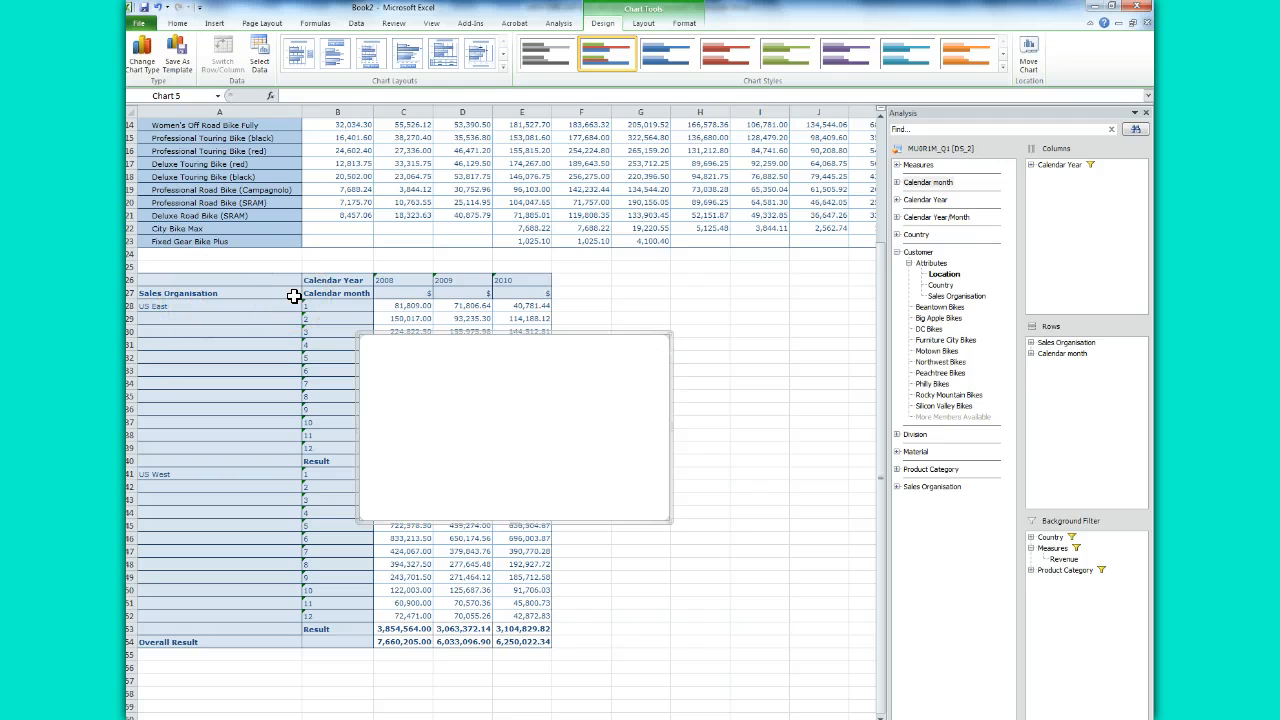
left_click_drag(341, 294, 504, 614)
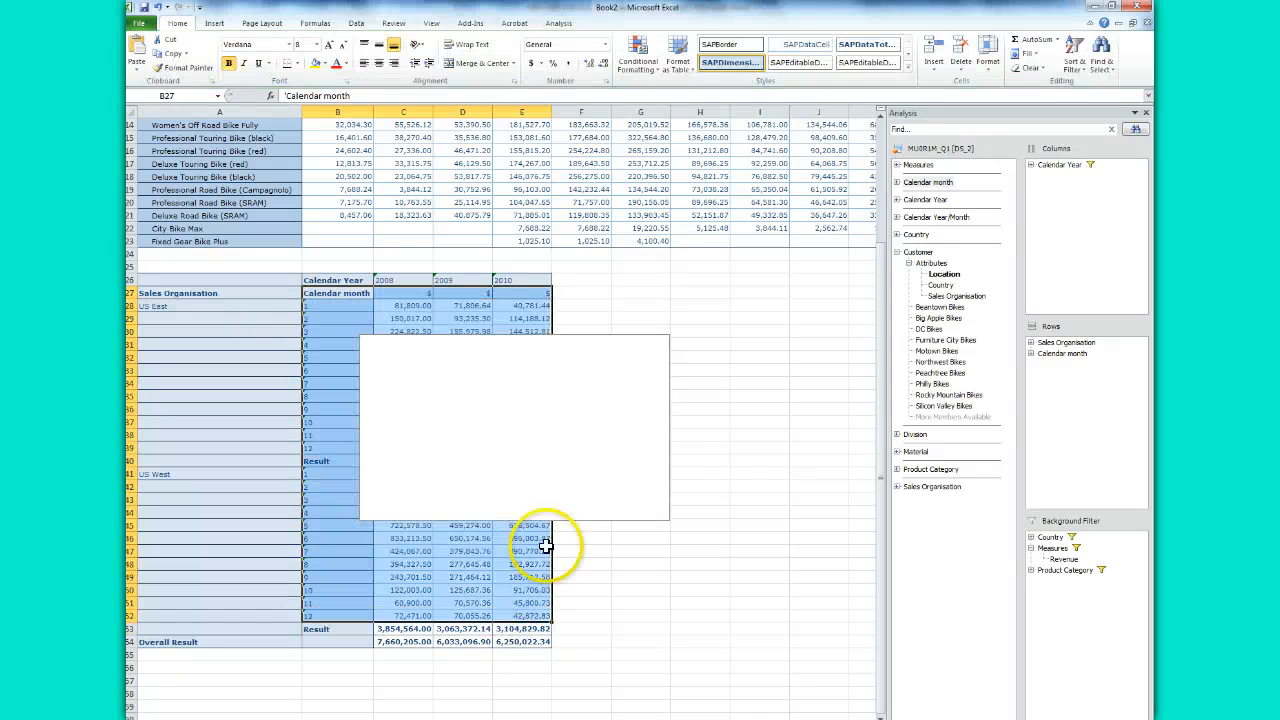
left_click_drag(540, 367, 737, 365)
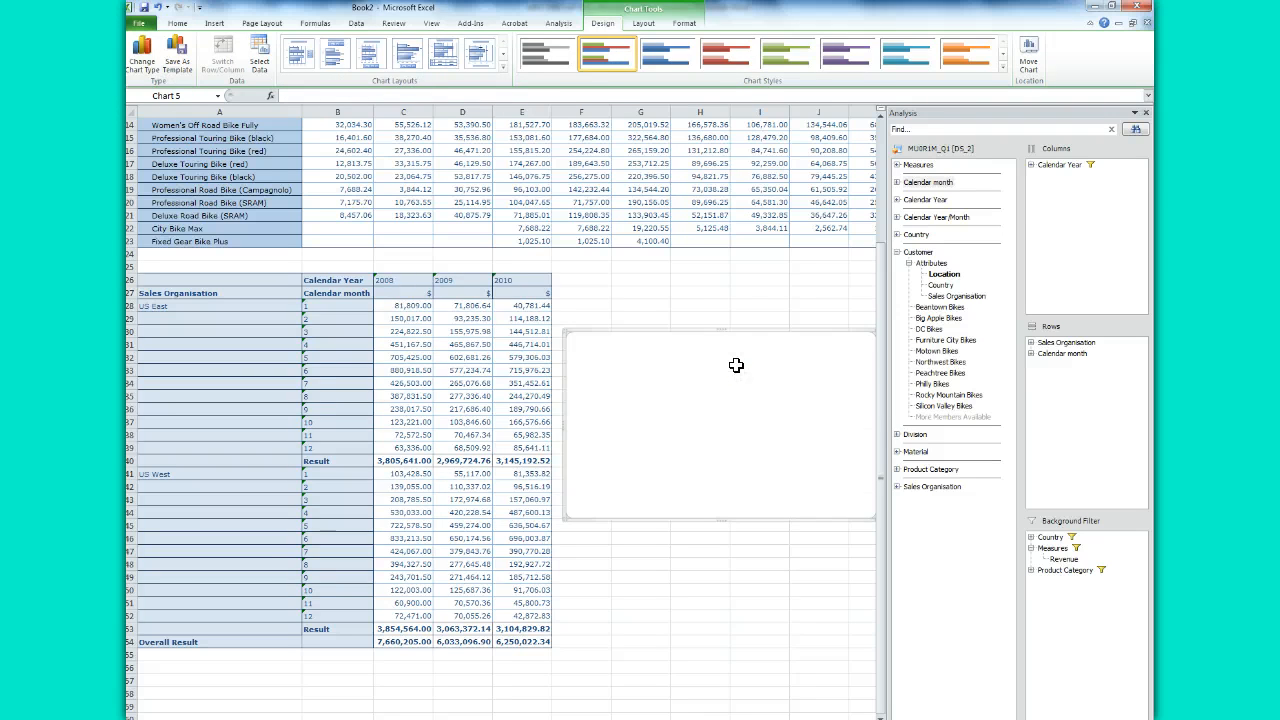
key("Escape")
- Select the table A26:E52 and insert a clustered bar chart of it
left_click(706, 365)
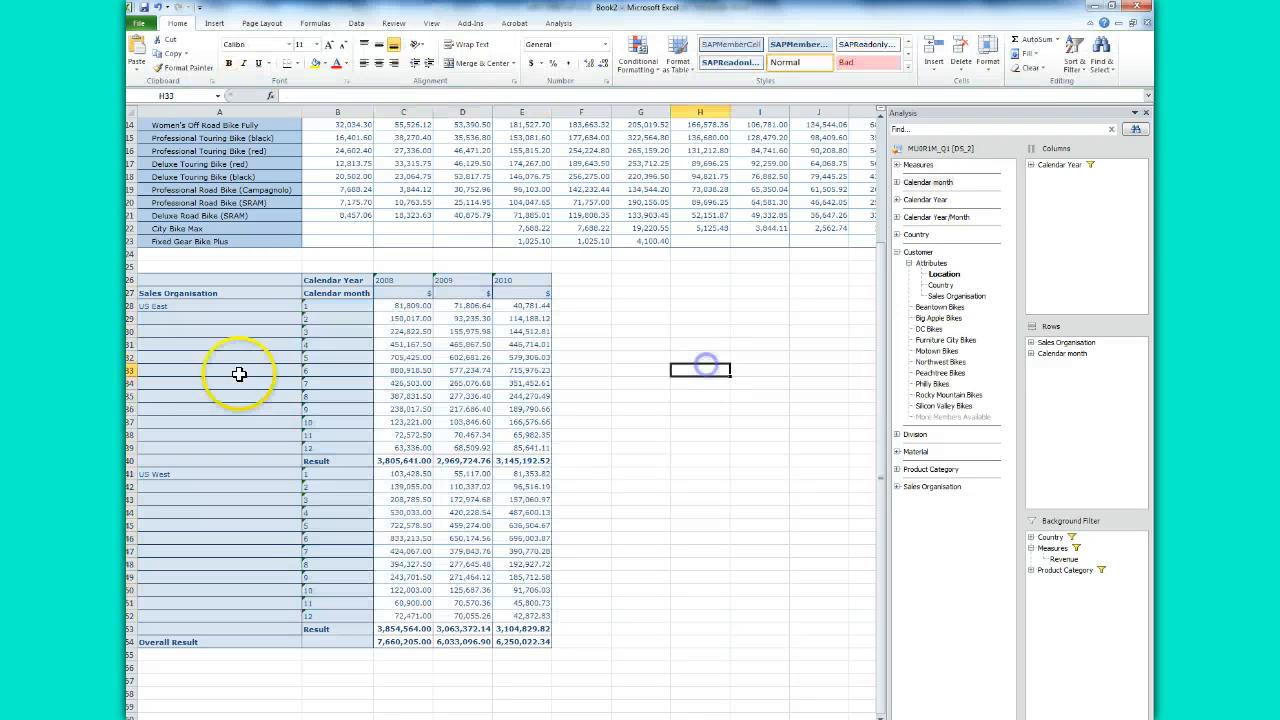
left_click_drag(140, 293, 480, 430)
left_click(583, 383)
left_click_drag(166, 279, 522, 628)
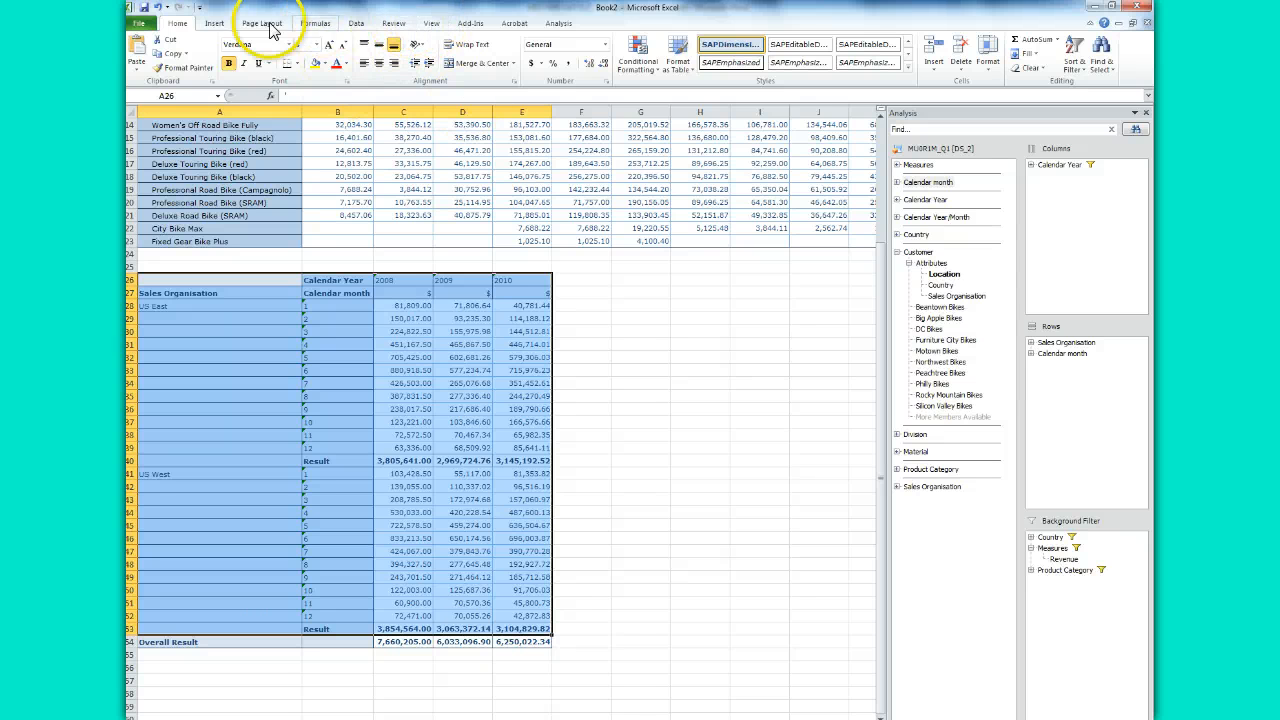
left_click(214, 23)
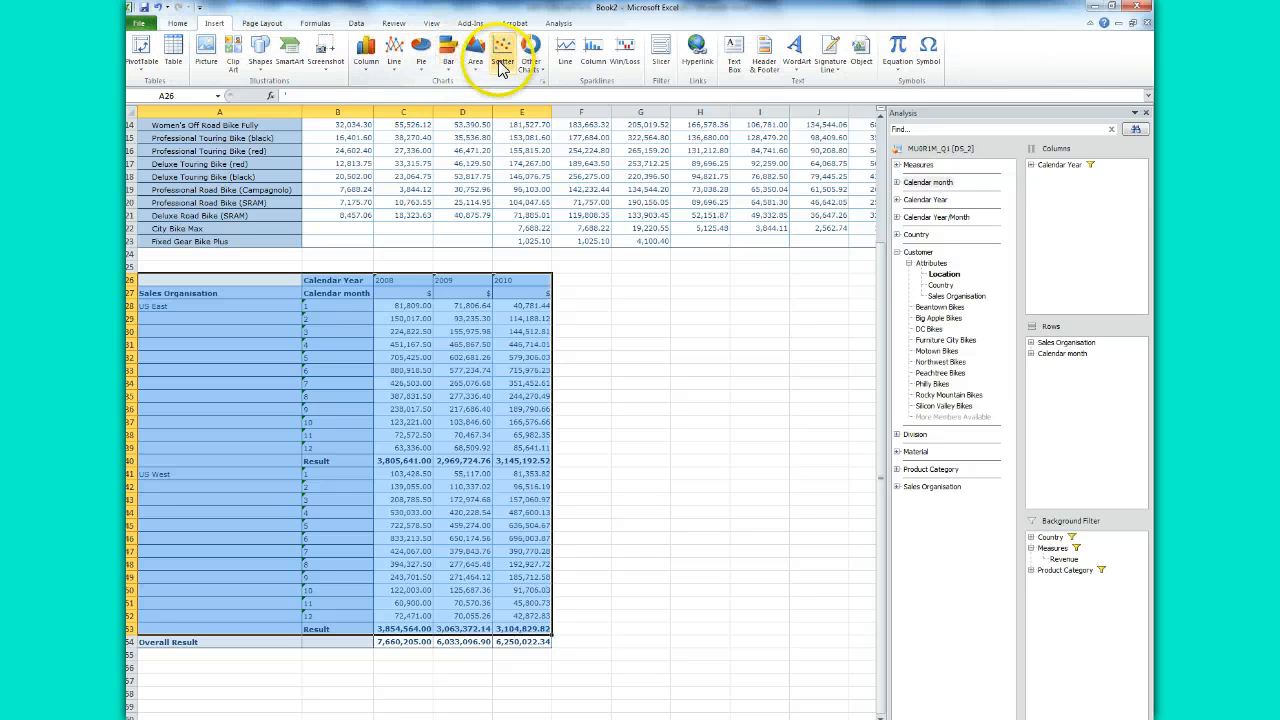
left_click(448, 55)
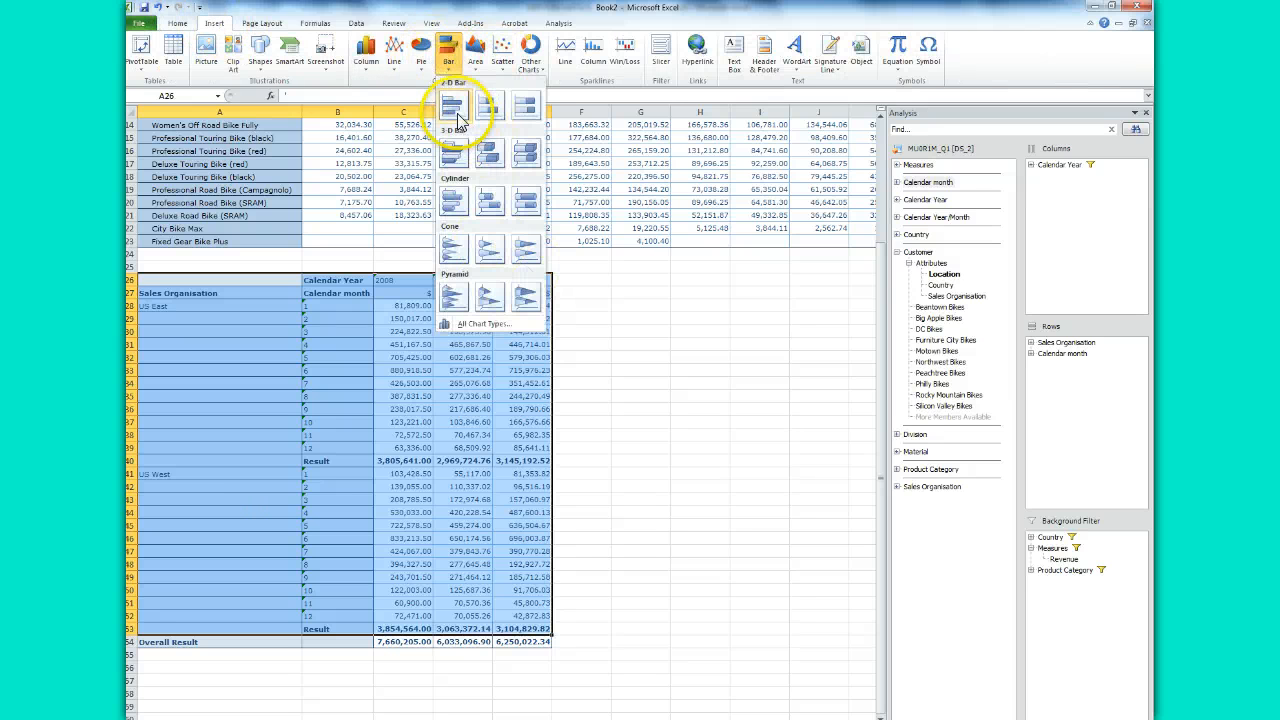
left_click(456, 116)
- Move the bar chart to the right of the table and stretch it taller
left_click_drag(606, 357, 822, 371)
left_click(760, 482)
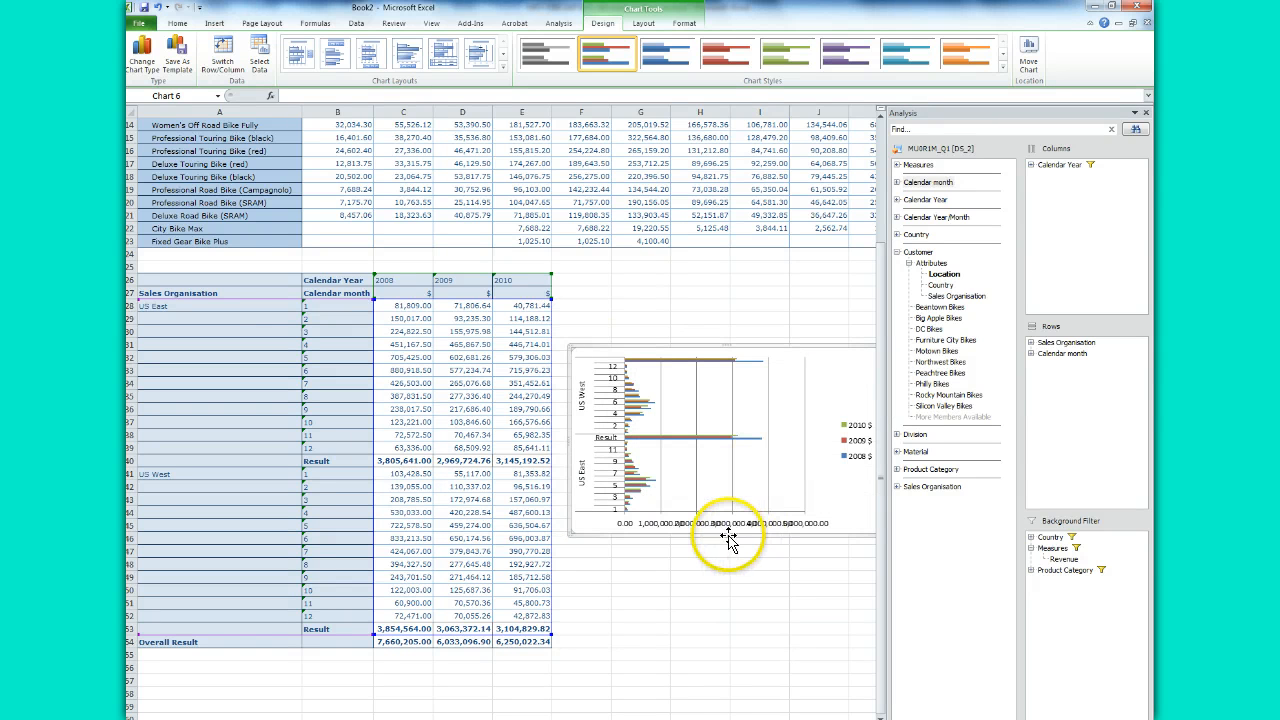
left_click_drag(733, 538, 724, 619)
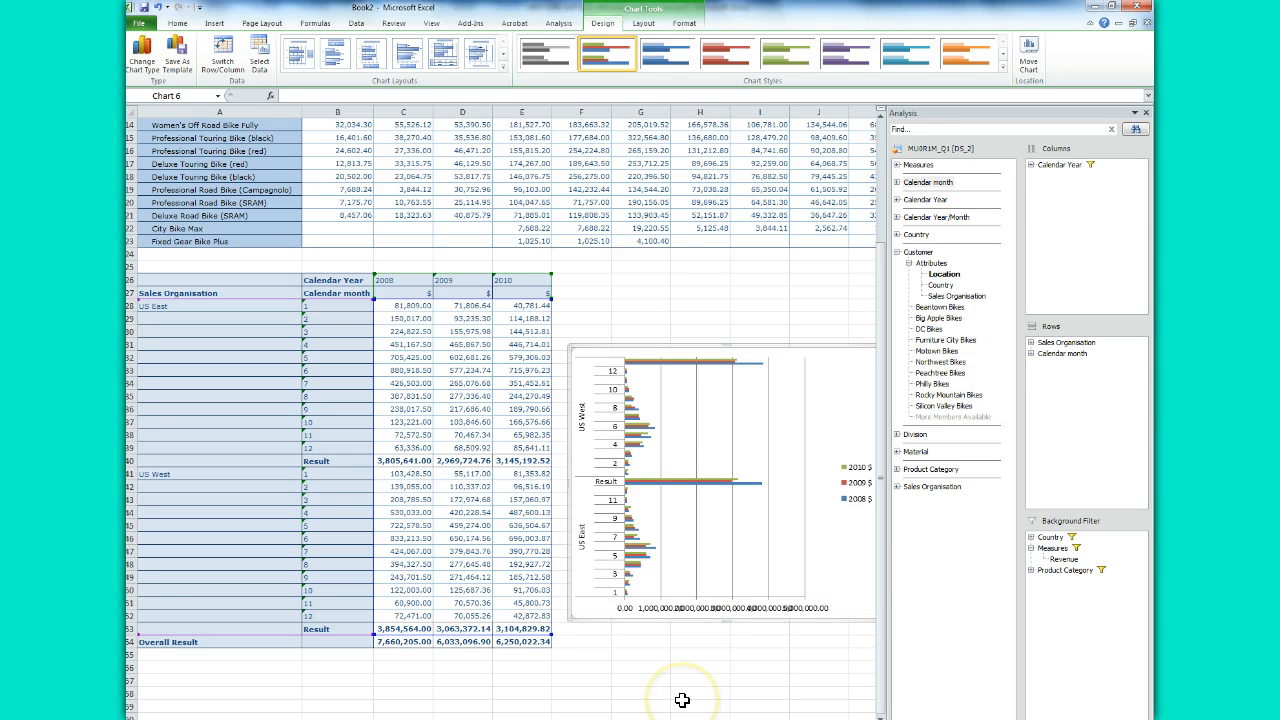
right_click(731, 427)
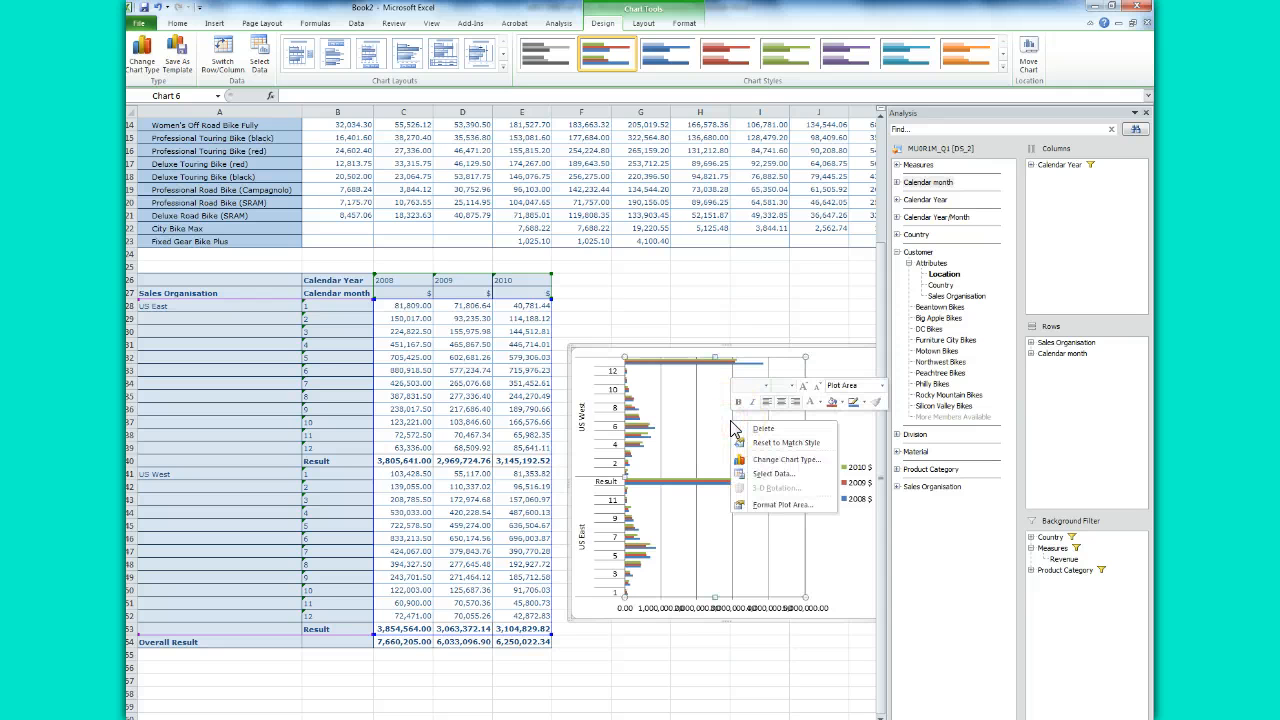
key("Escape")
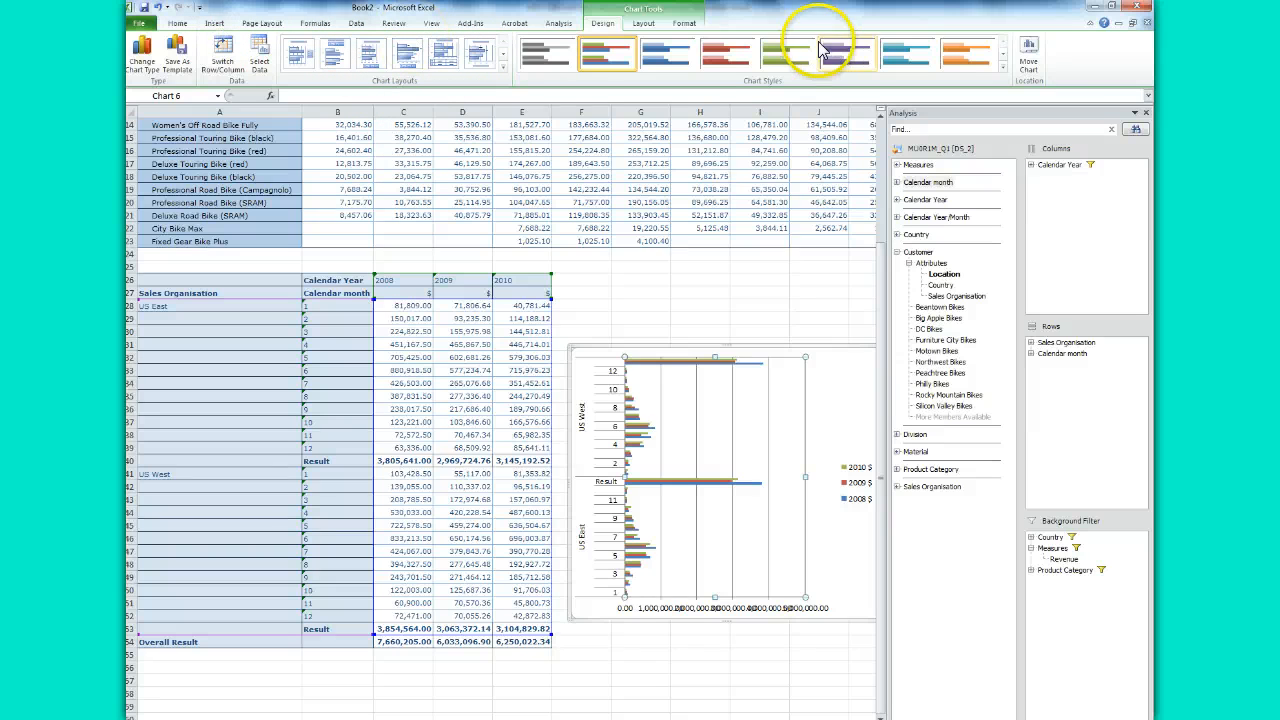
- Open Move Chart and cancel, leaving the chart in place, then browse the View and Insert ribbons
left_click(1029, 52)
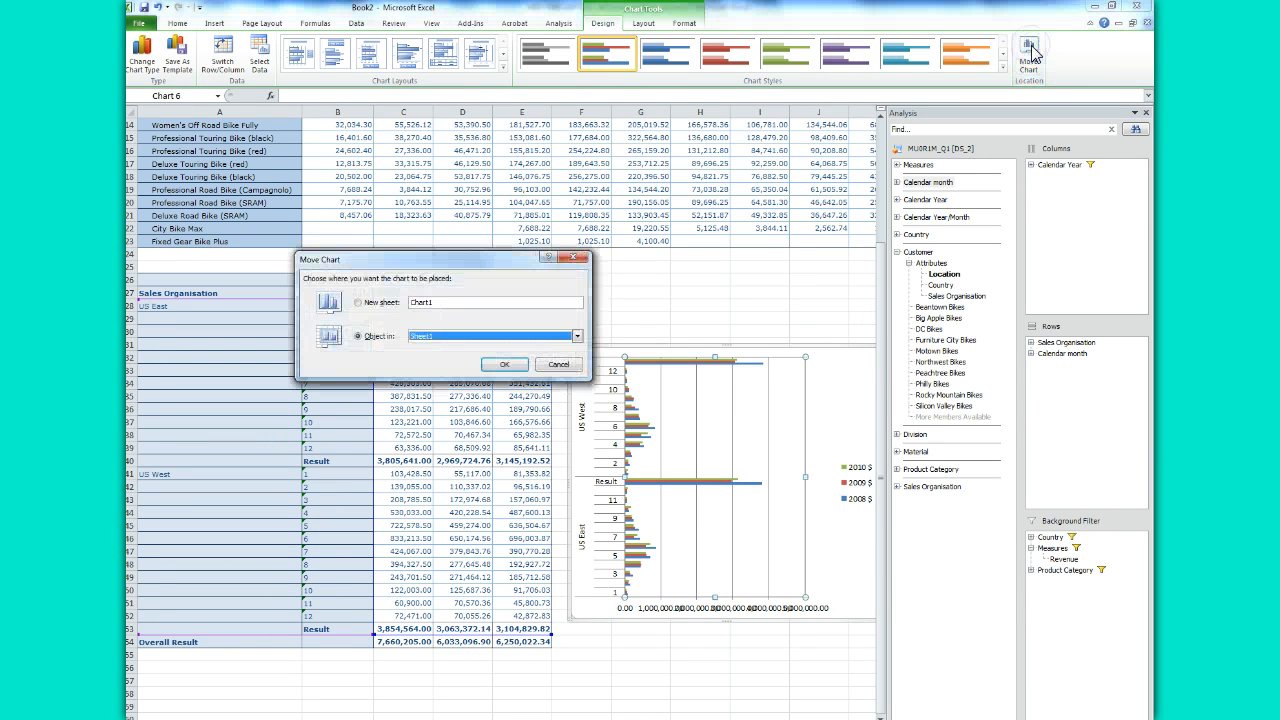
left_click(553, 365)
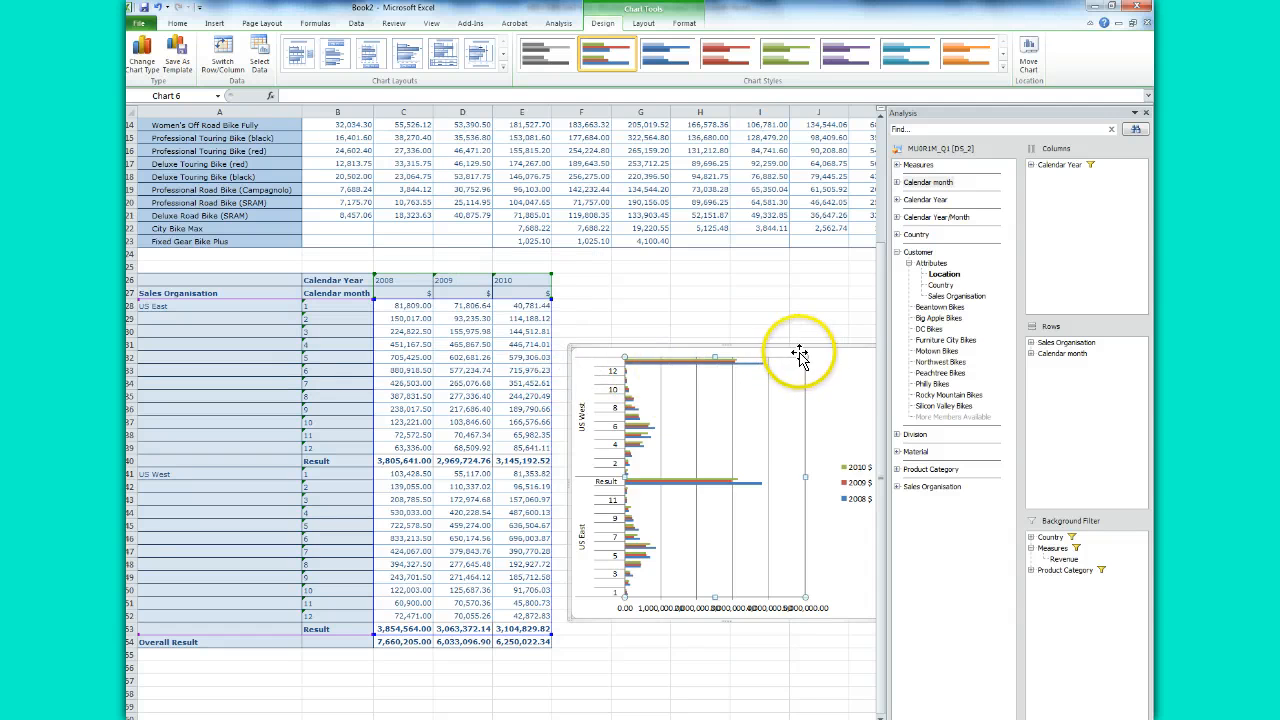
mouse_move(870, 357)
left_mouse_down()
mouse_move(783, 350)
mouse_move(877, 346)
mouse_move(851, 354)
left_mouse_up()
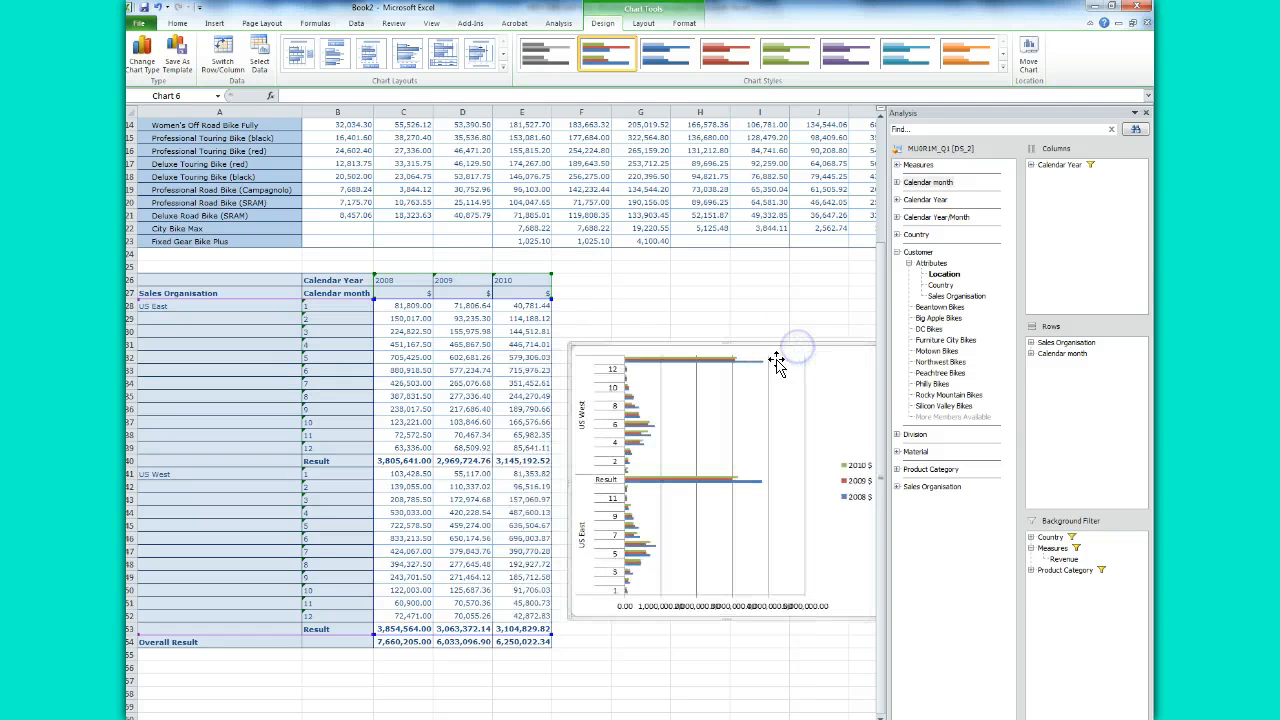
left_click(429, 24)
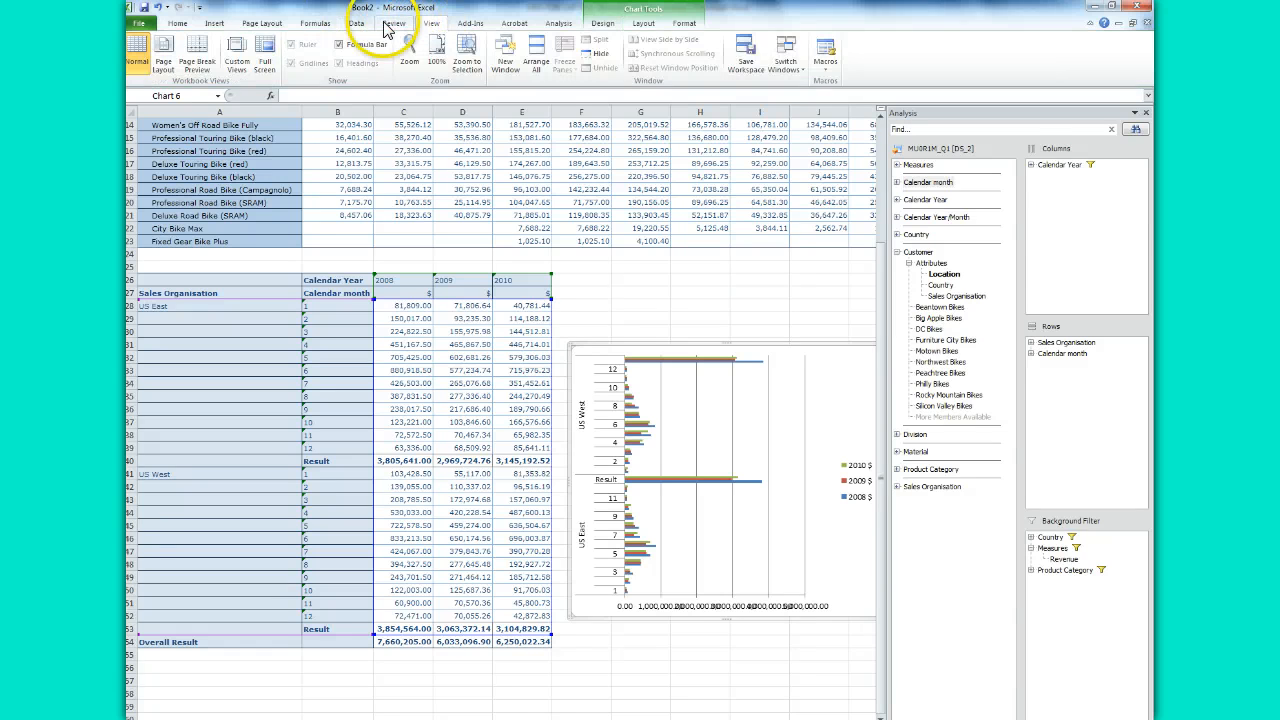
left_click(212, 24)
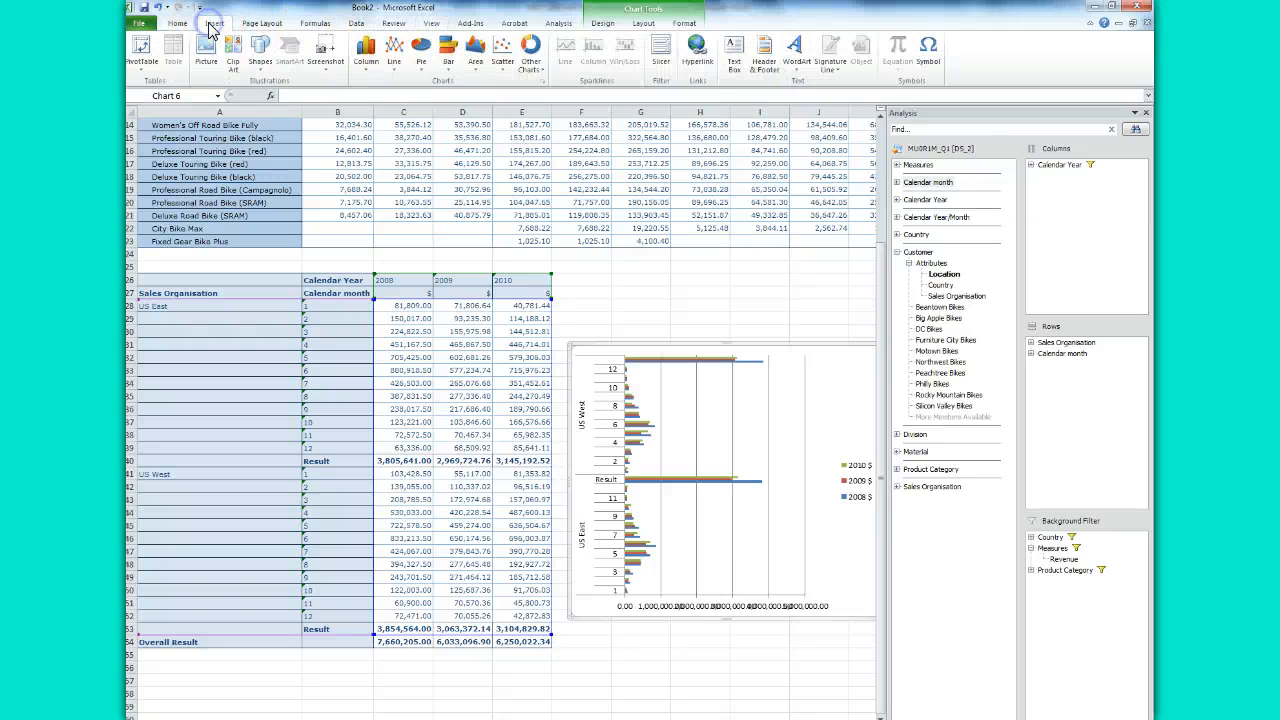
- Change the bar chart type to 3-D Clustered Column via All Chart Types
left_click(449, 62)
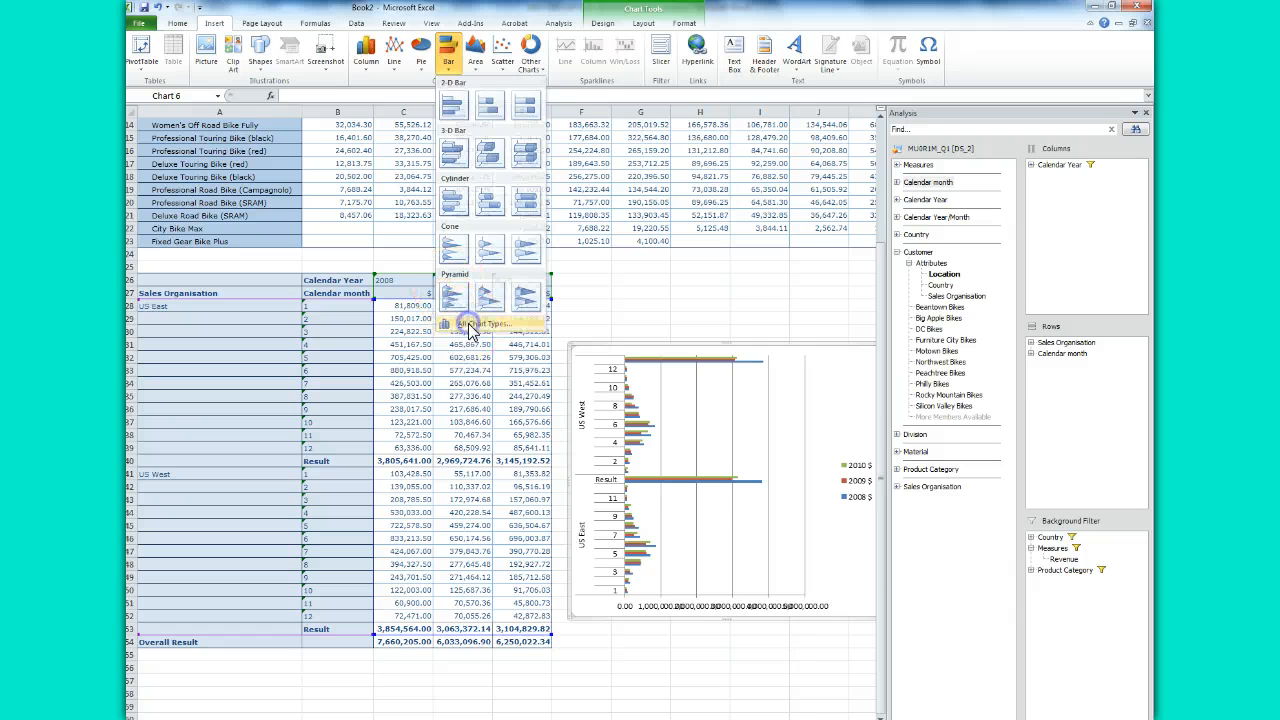
left_click(472, 326)
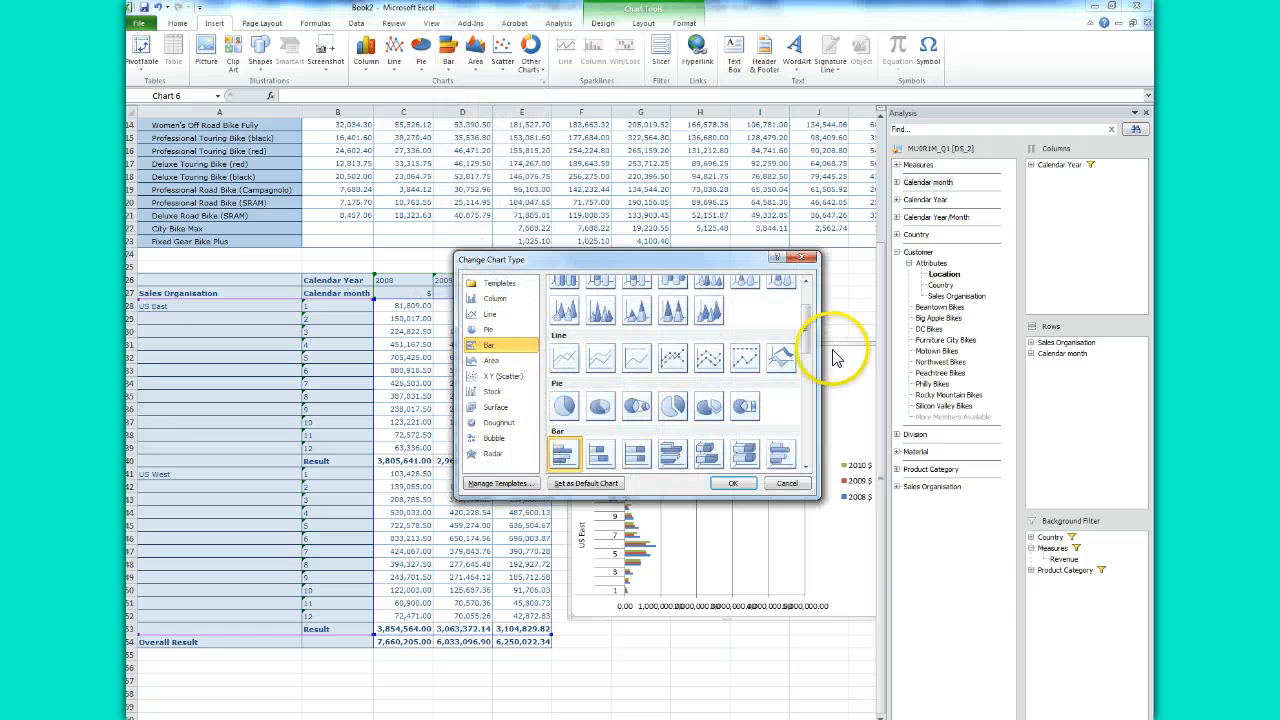
left_click_drag(806, 330, 810, 315)
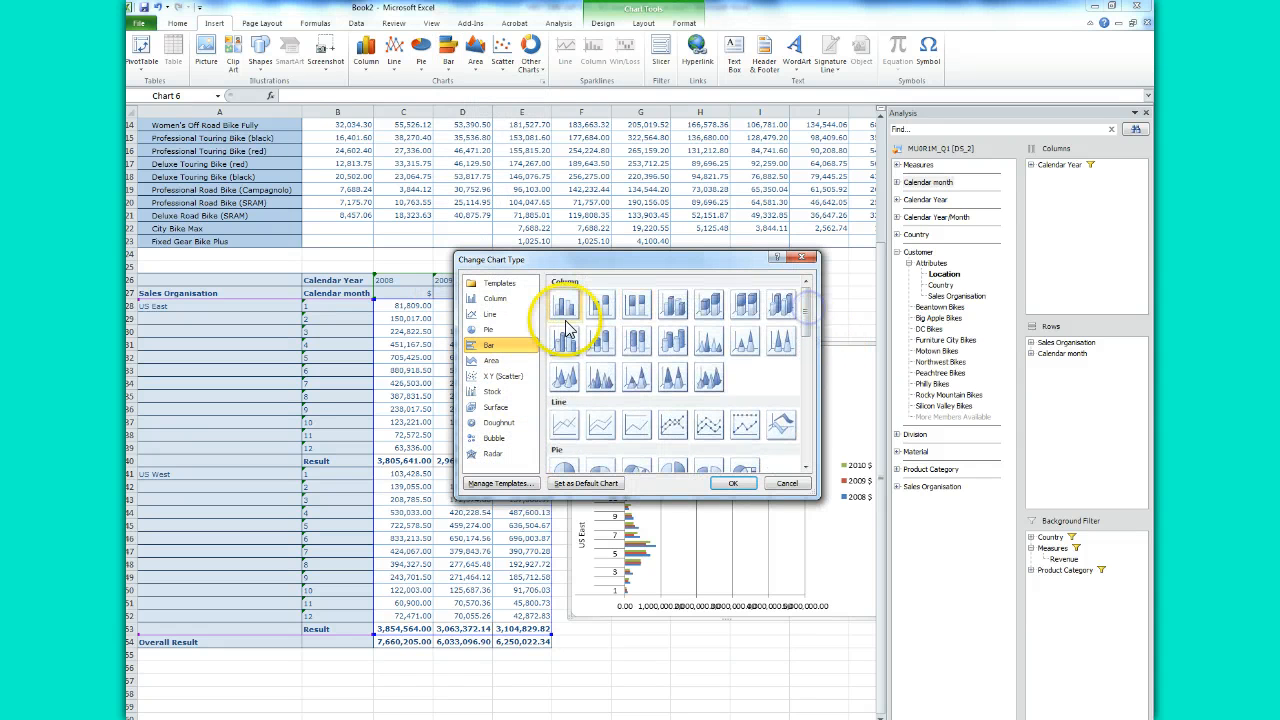
left_click(672, 305)
left_click(728, 483)
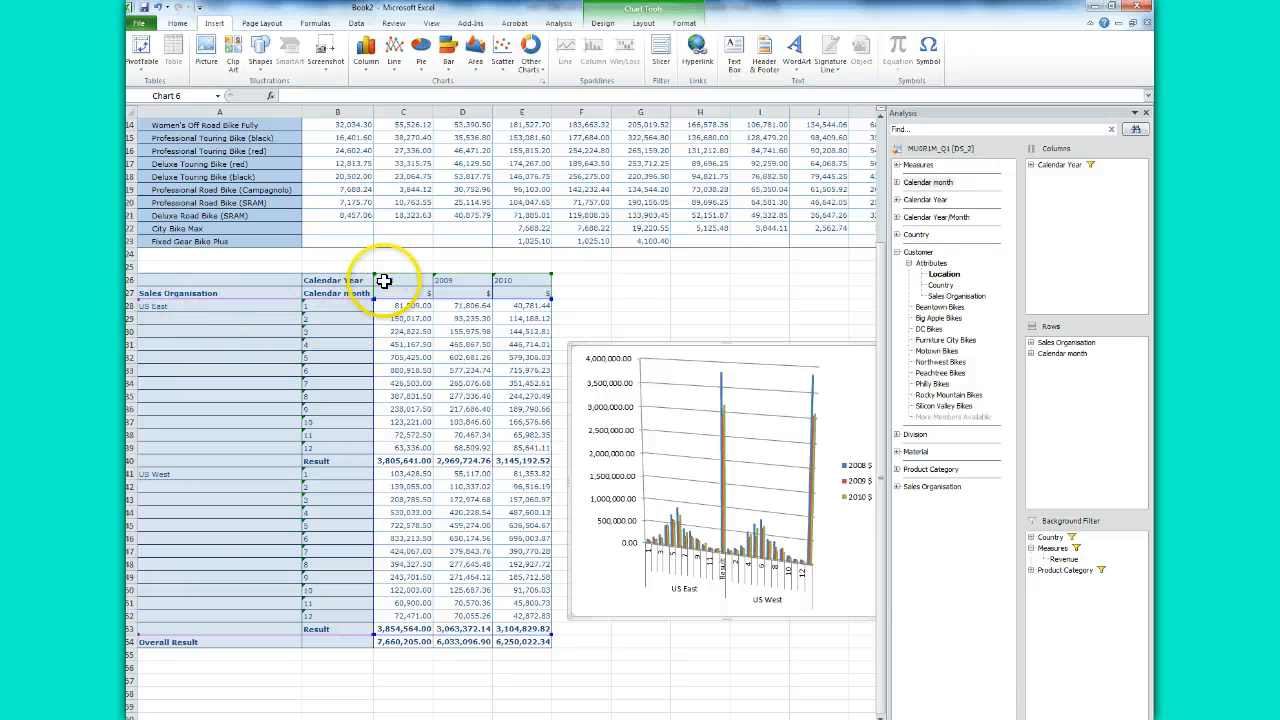
left_click_drag(385, 280, 545, 628)
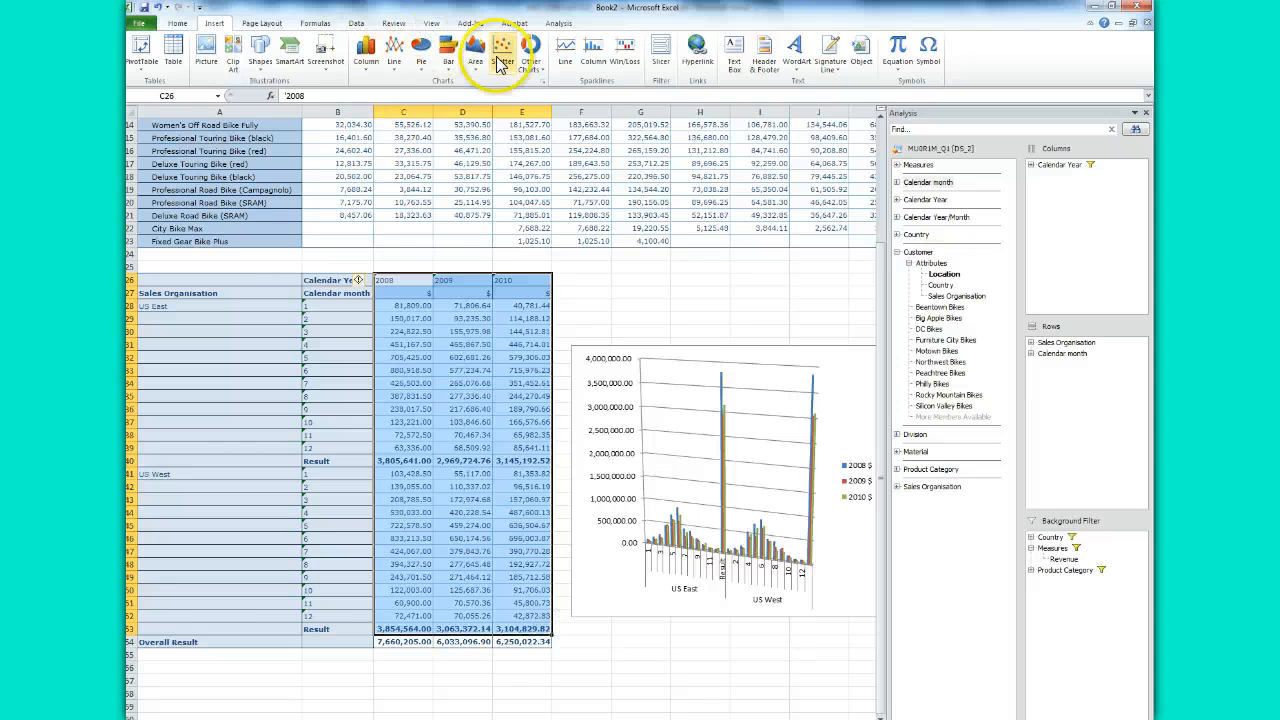
- Insert a flat Clustered Column chart of the 2008–2010 revenue and delete the old 3-D chart
left_click(451, 58)
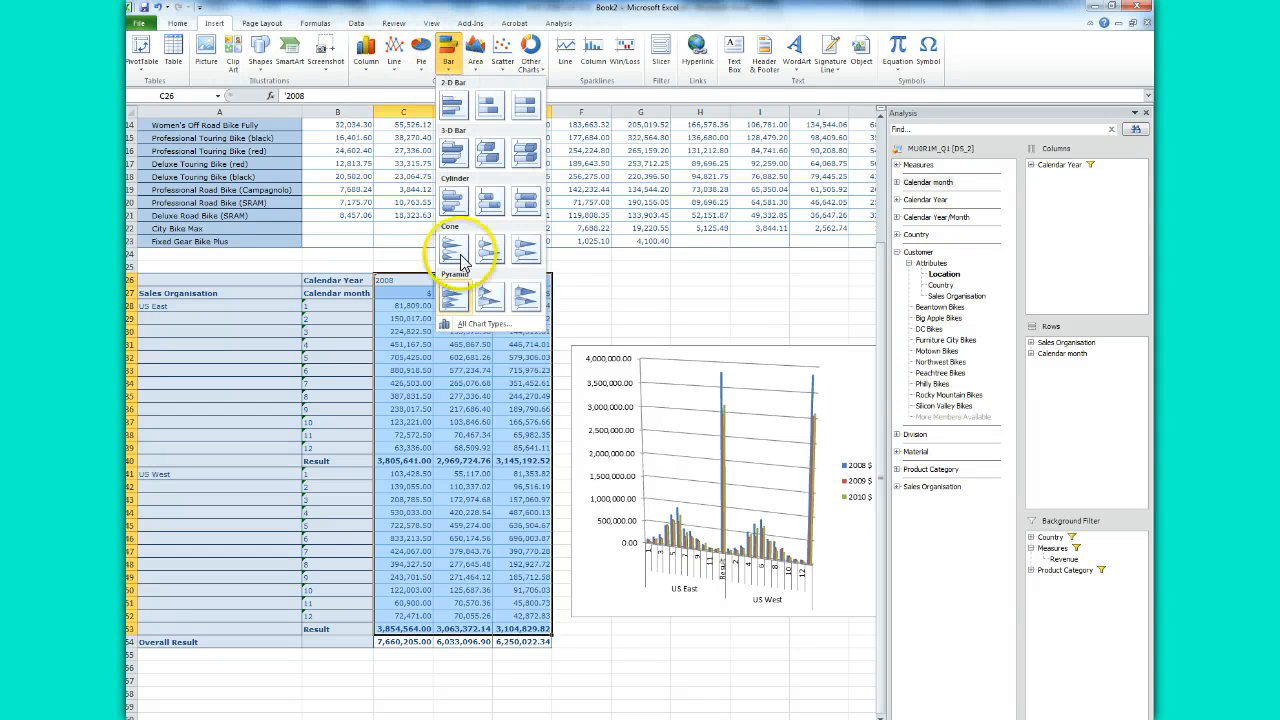
left_click(474, 327)
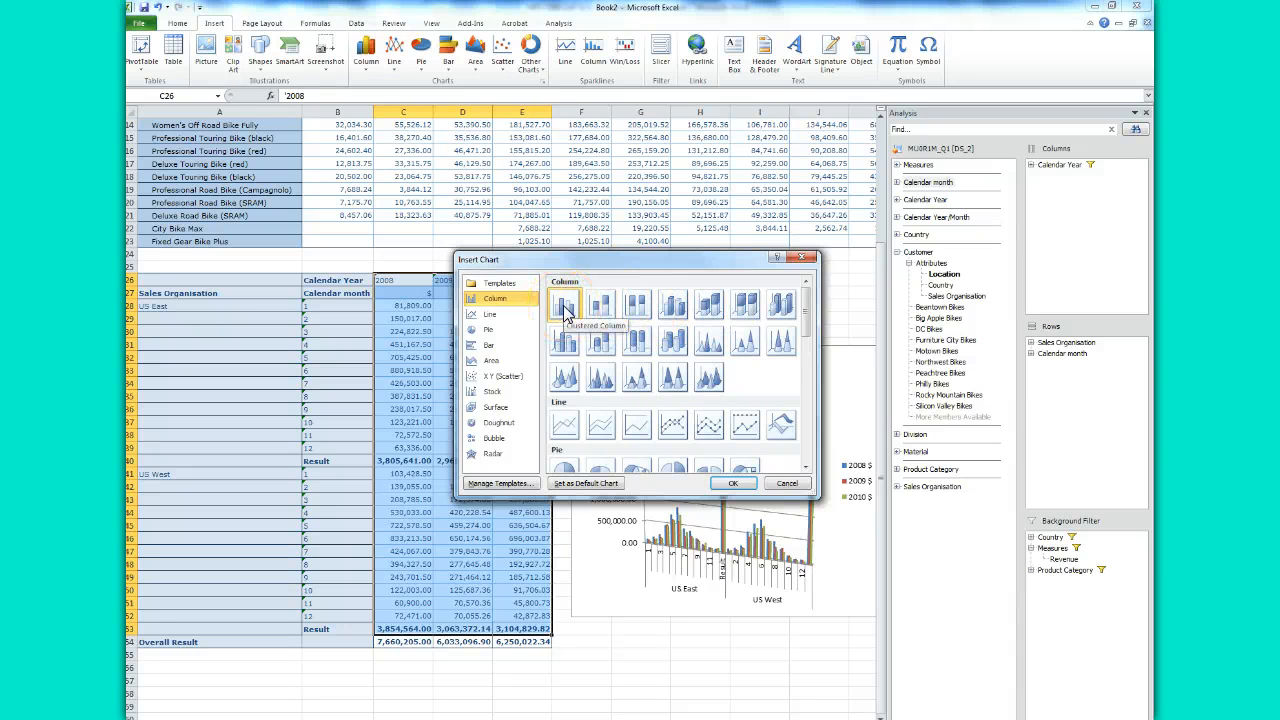
left_click(729, 484)
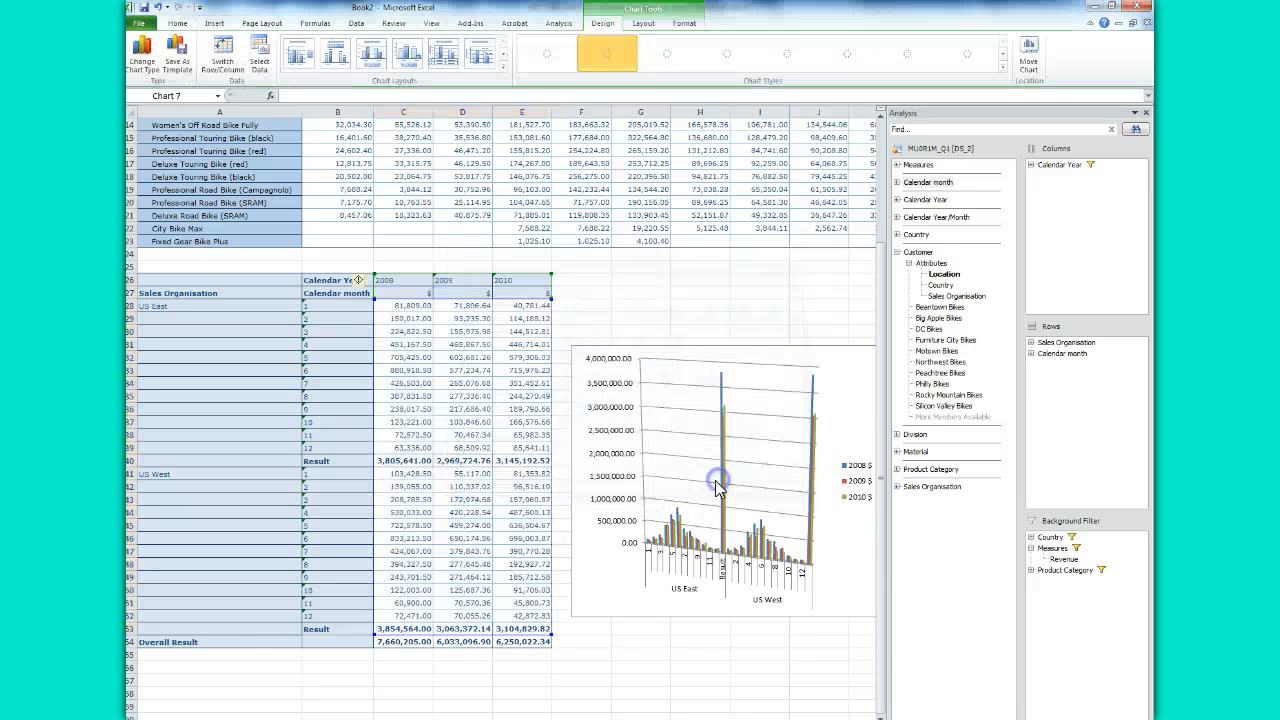
left_click(768, 368)
key("Delete")
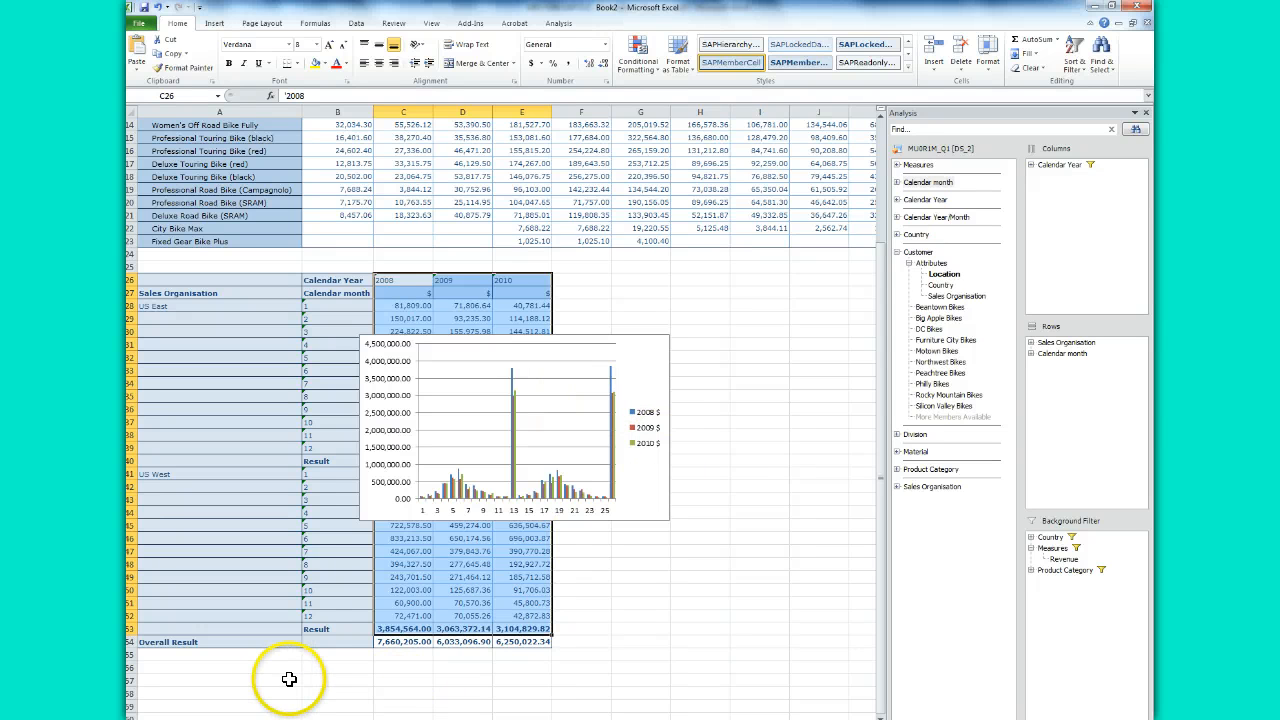
left_click(470, 377)
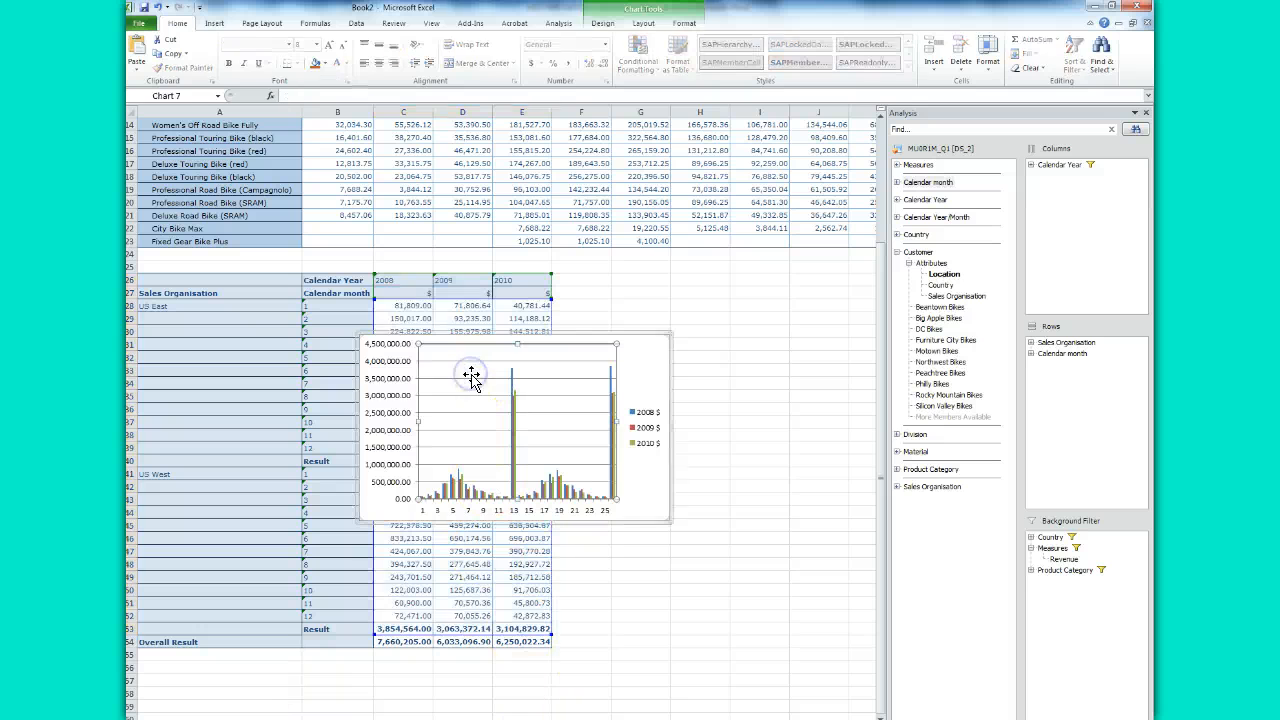
left_click(363, 333)
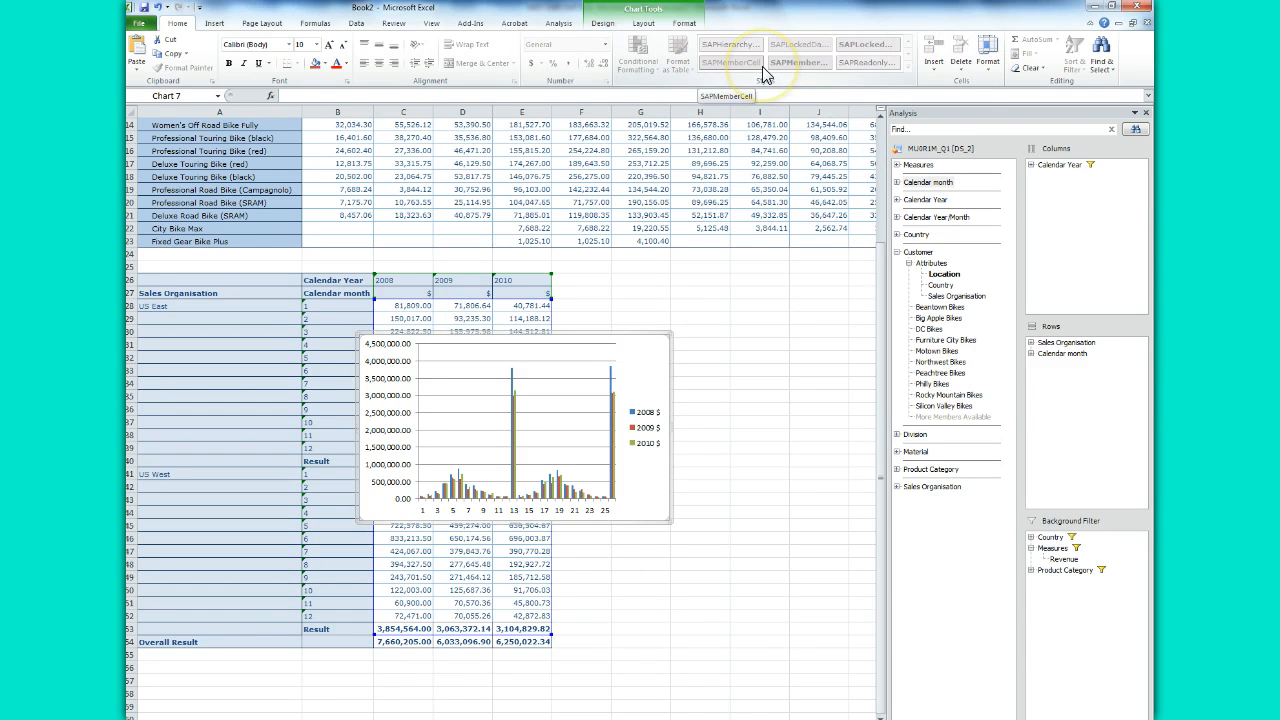
- Paste the column chart screenshot under Question 13, type 'Yes.' below it, and return to Excel
left_click(434, 700)
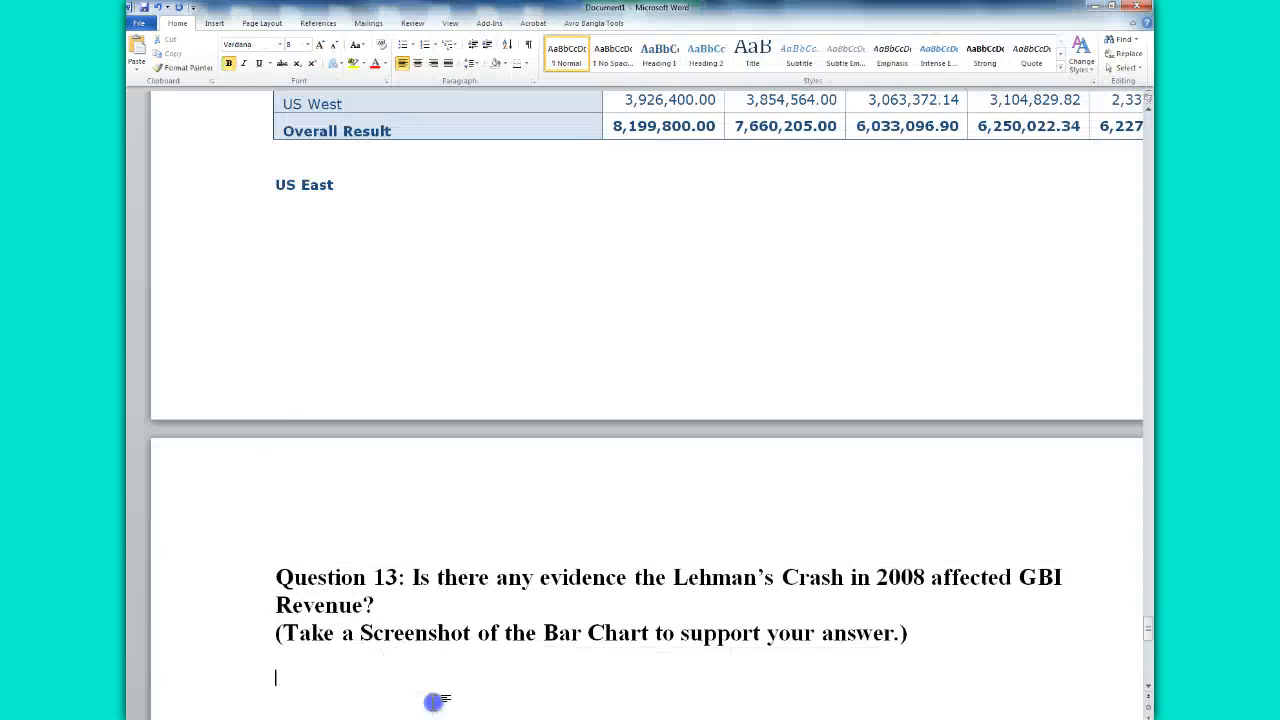
key("ctrl+v")
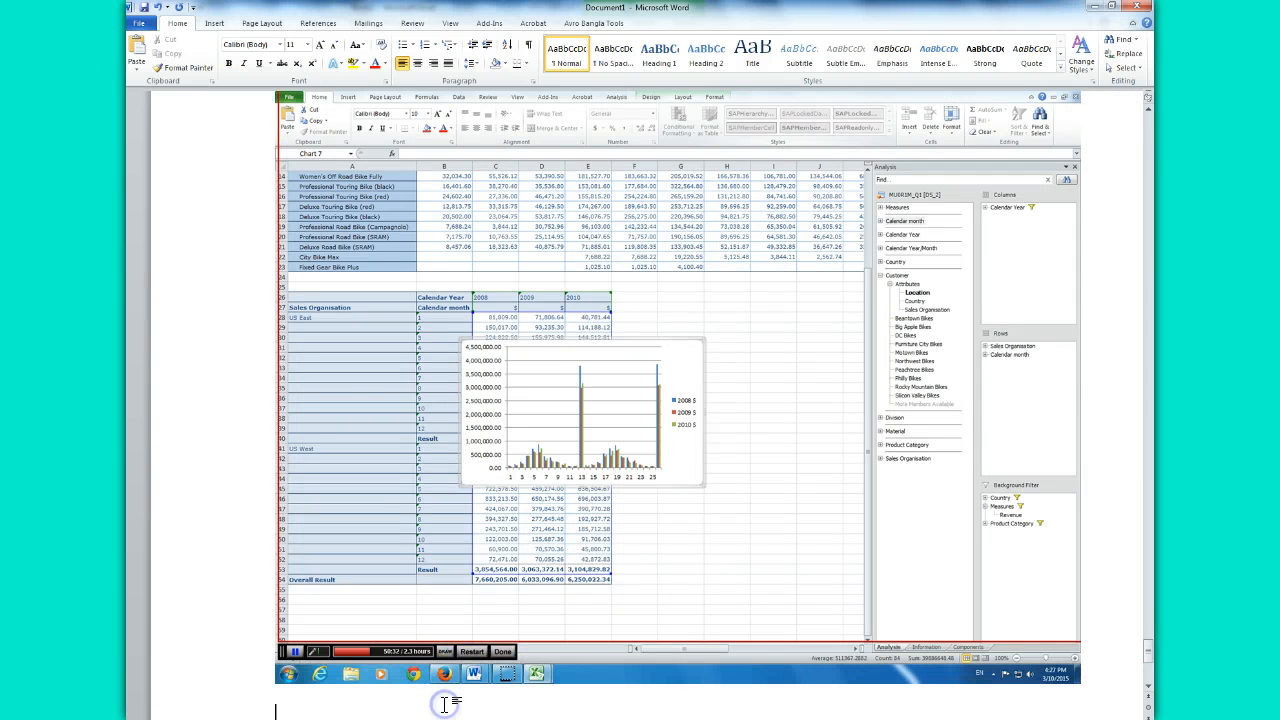
key("Return")
type("Yes.")
mouse_move(379, 719)
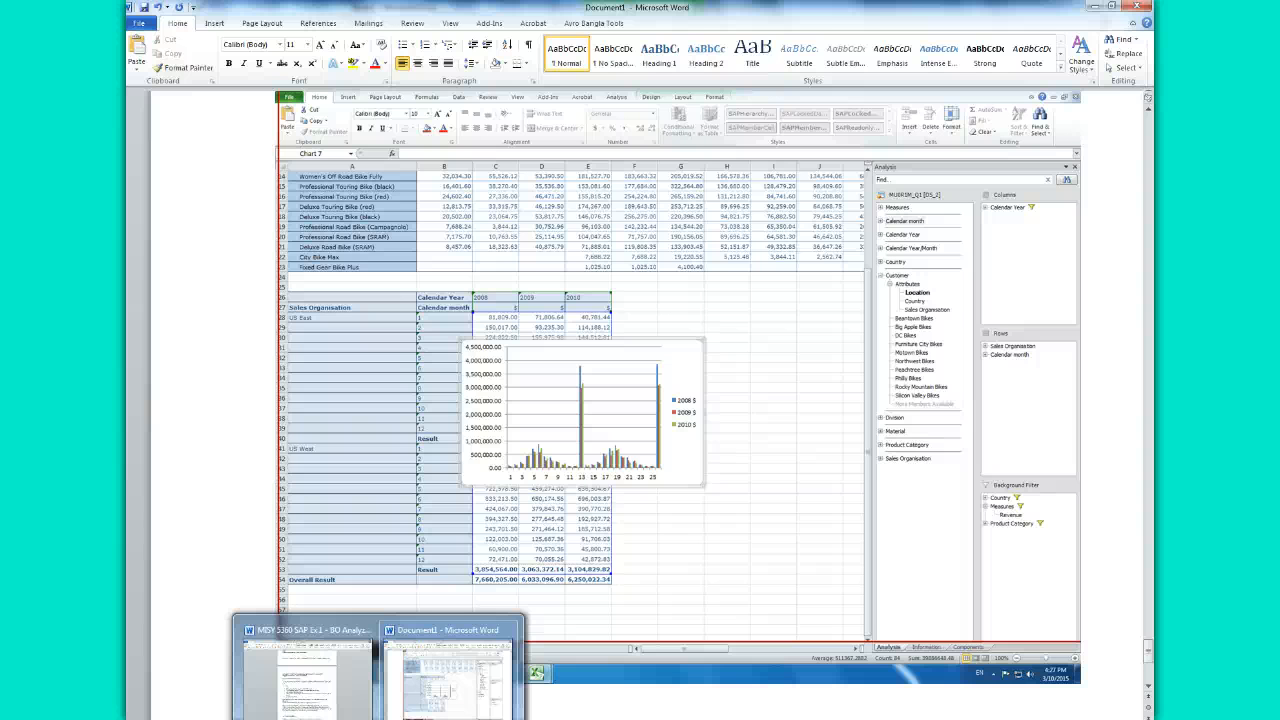
mouse_move(459, 719)
left_click(513, 715)
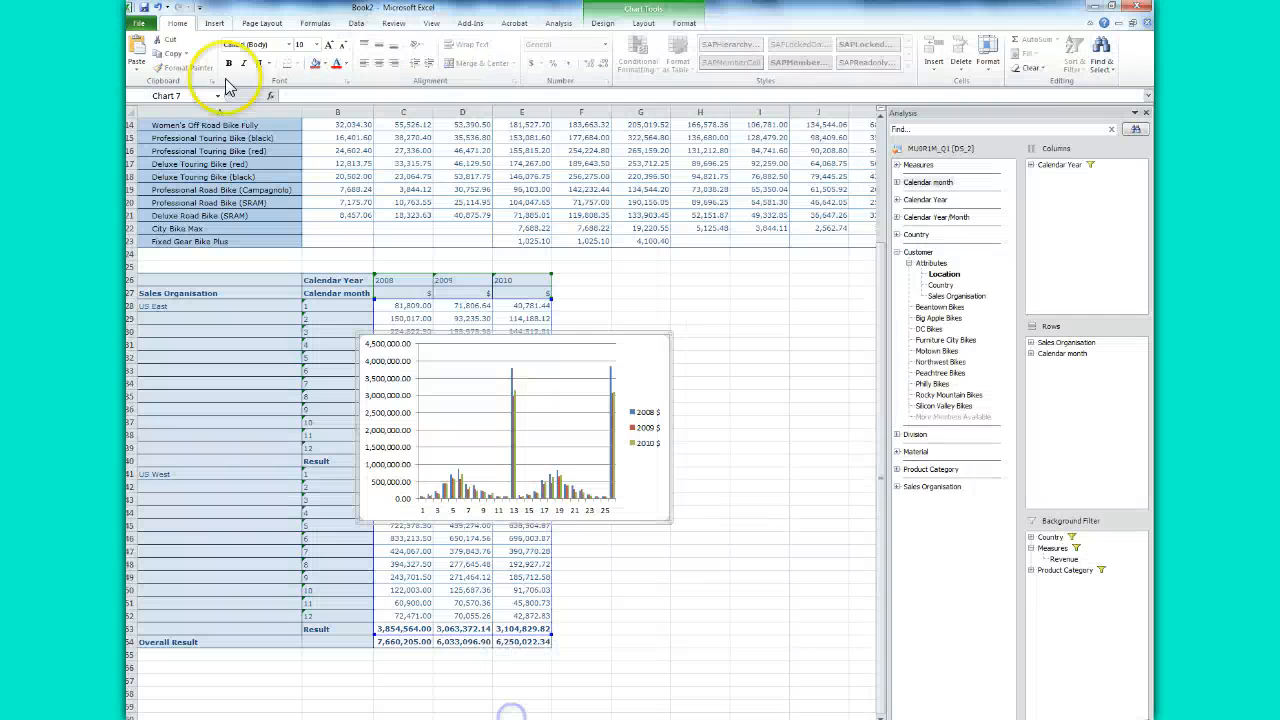
- Save the workbook as BO_SAP1_LU096.xlsx and close it
left_click(142, 26)
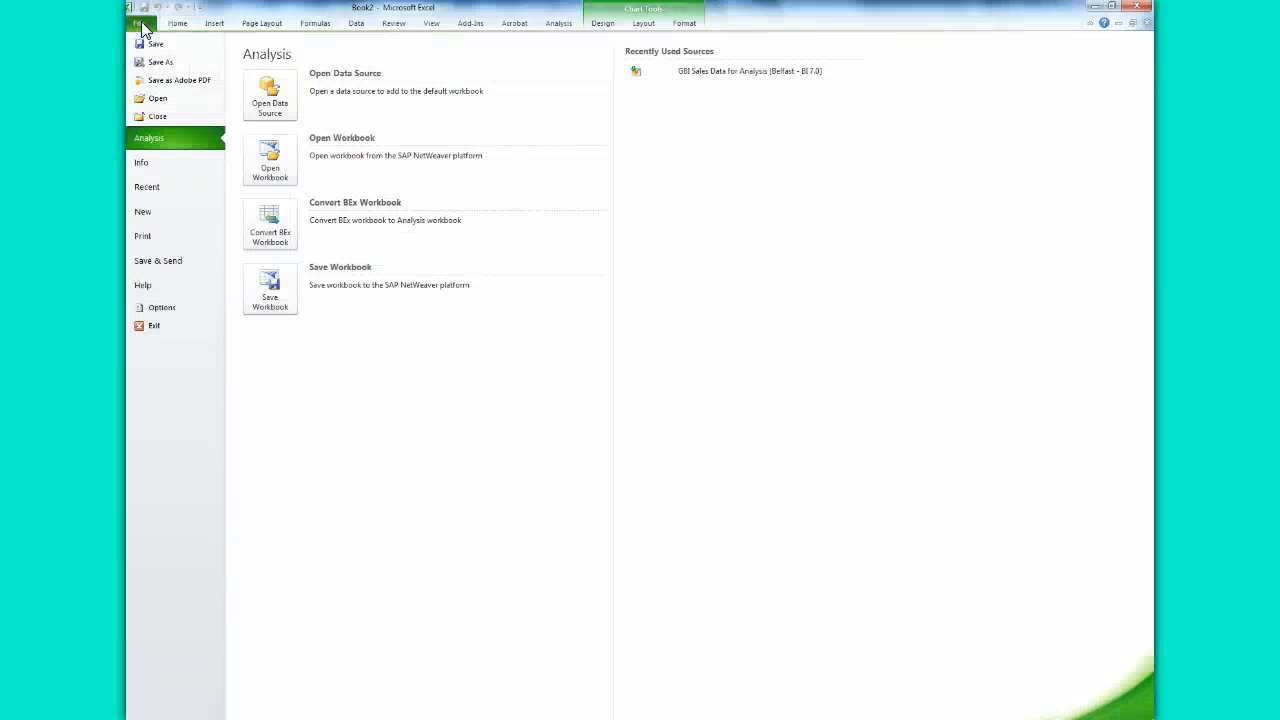
left_click(150, 62)
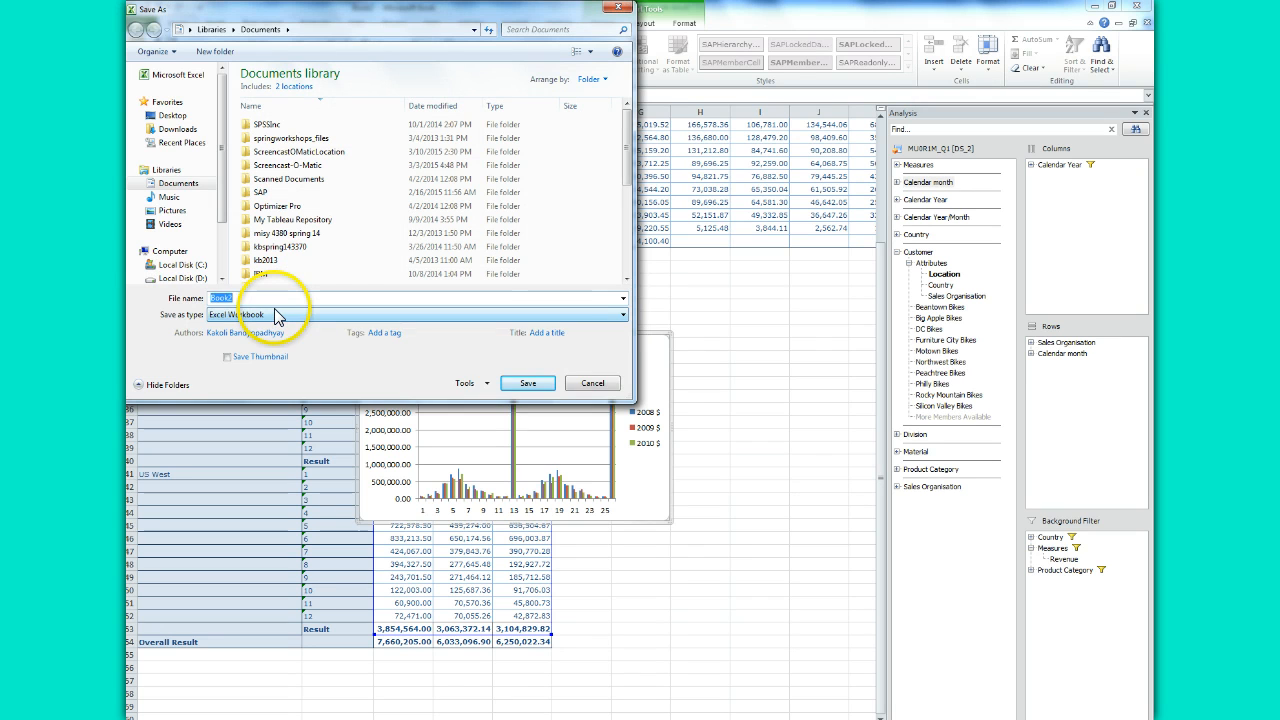
type("BO")
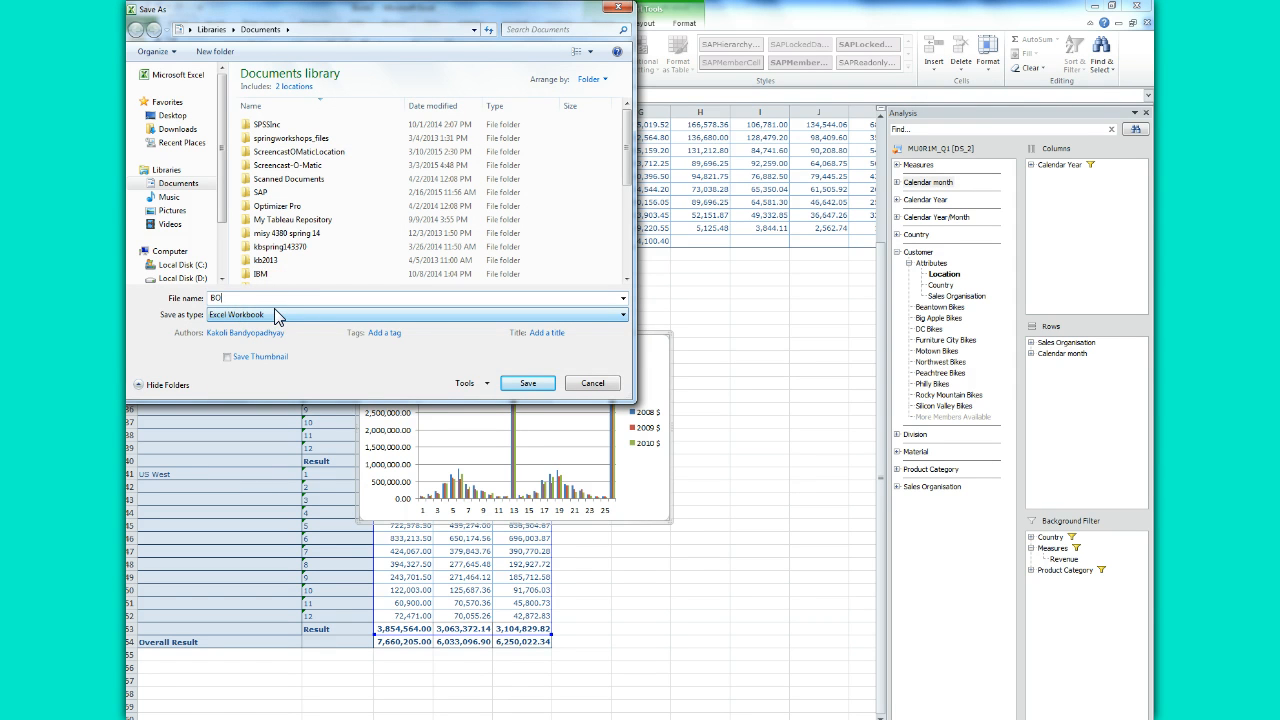
type("_SAP1_LU096")
left_click(517, 385)
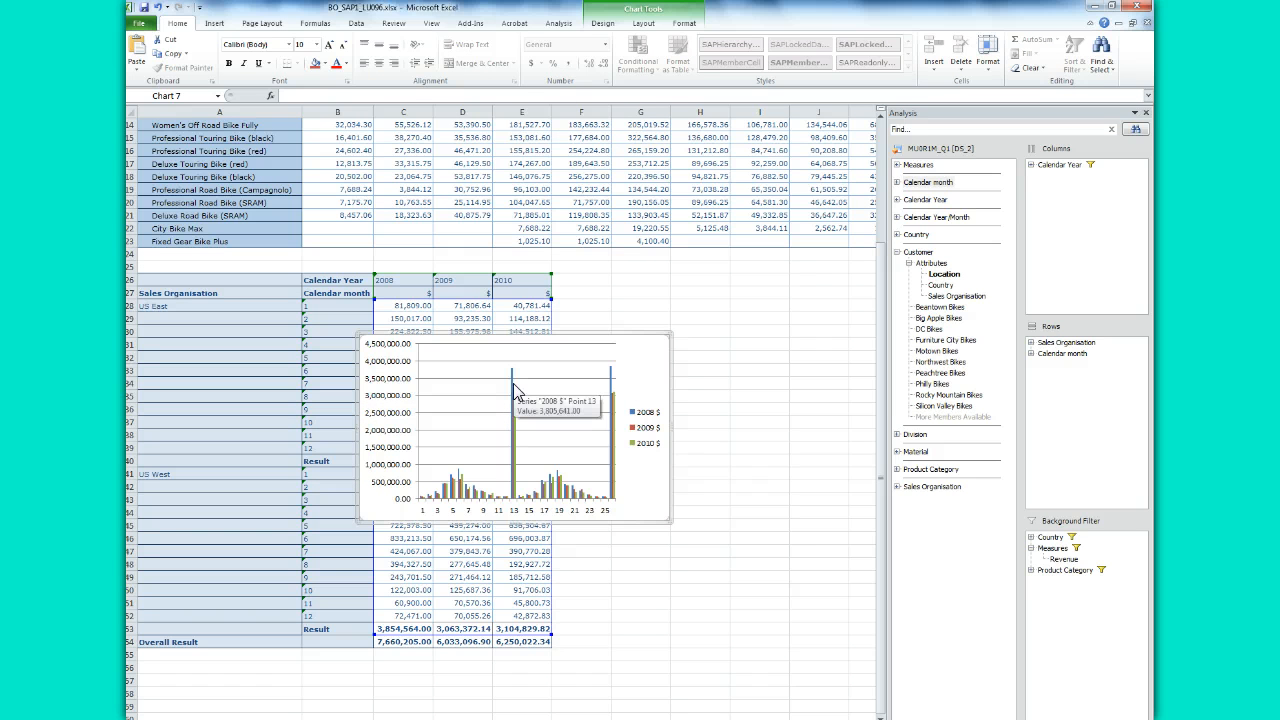
left_click(140, 28)
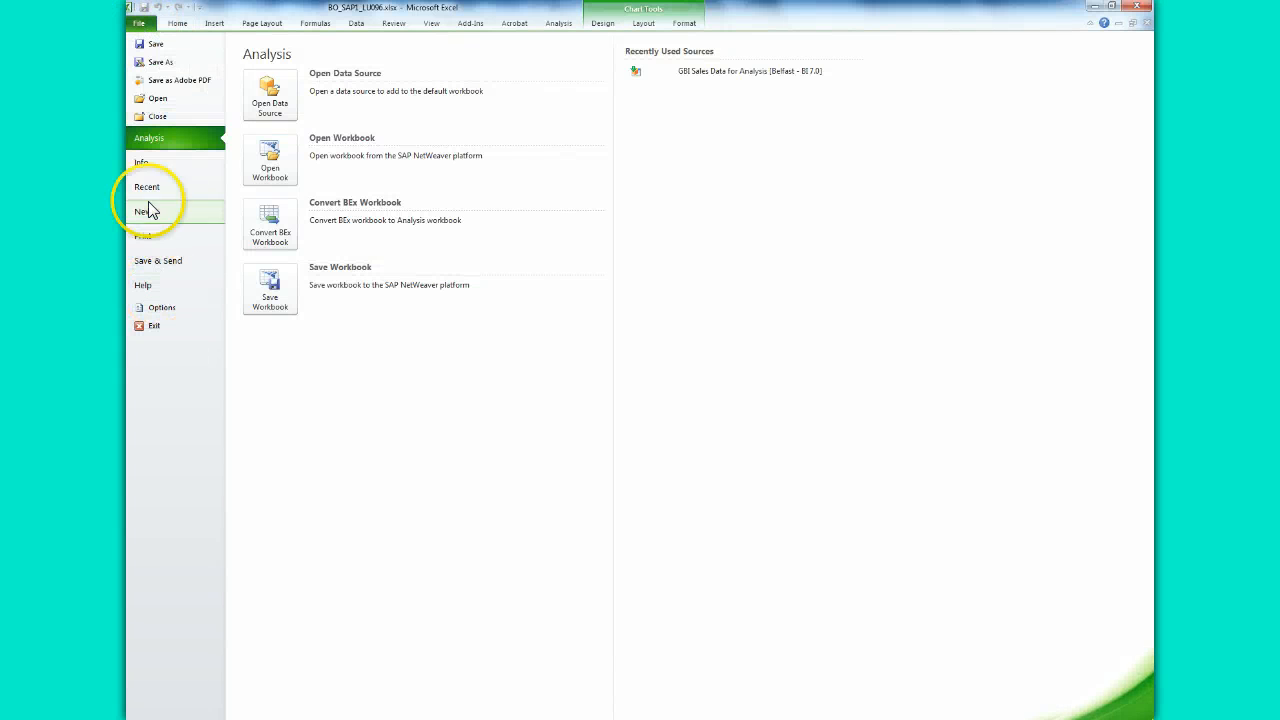
left_click(157, 117)
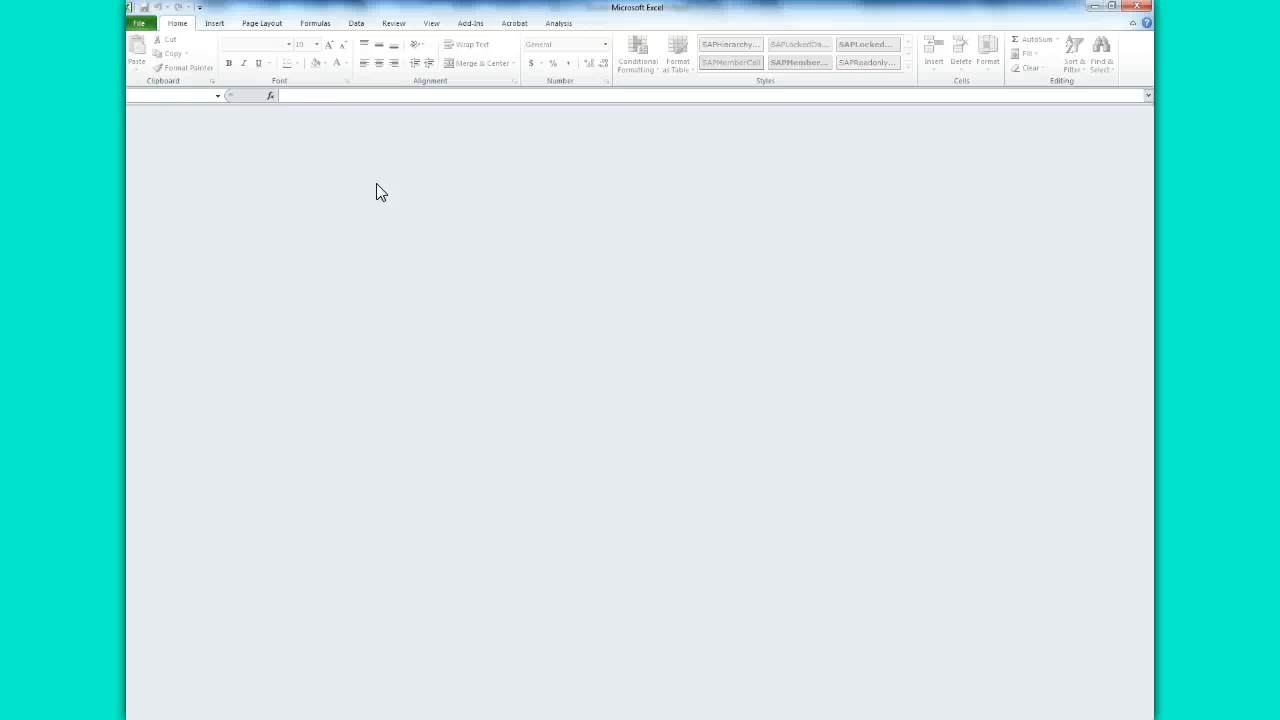
- Reopen the BO_SAP1_LU096 workbook from the Documents library
left_click(138, 23)
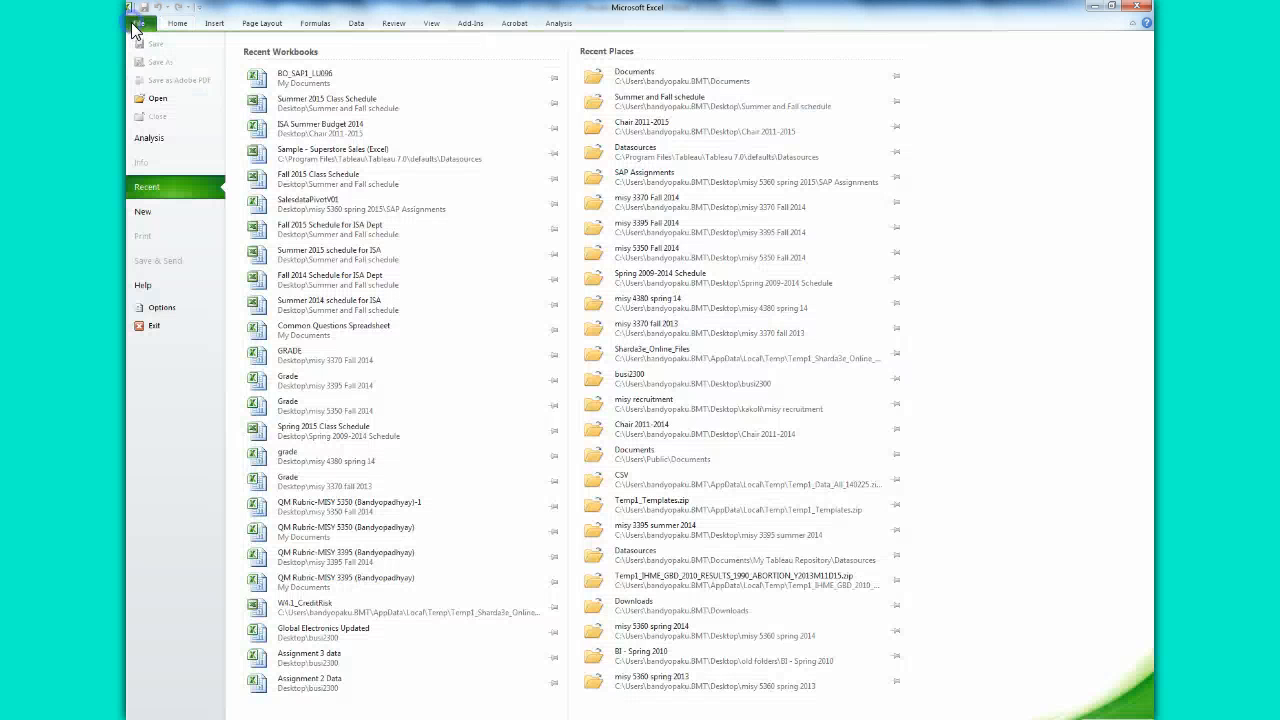
left_click(155, 99)
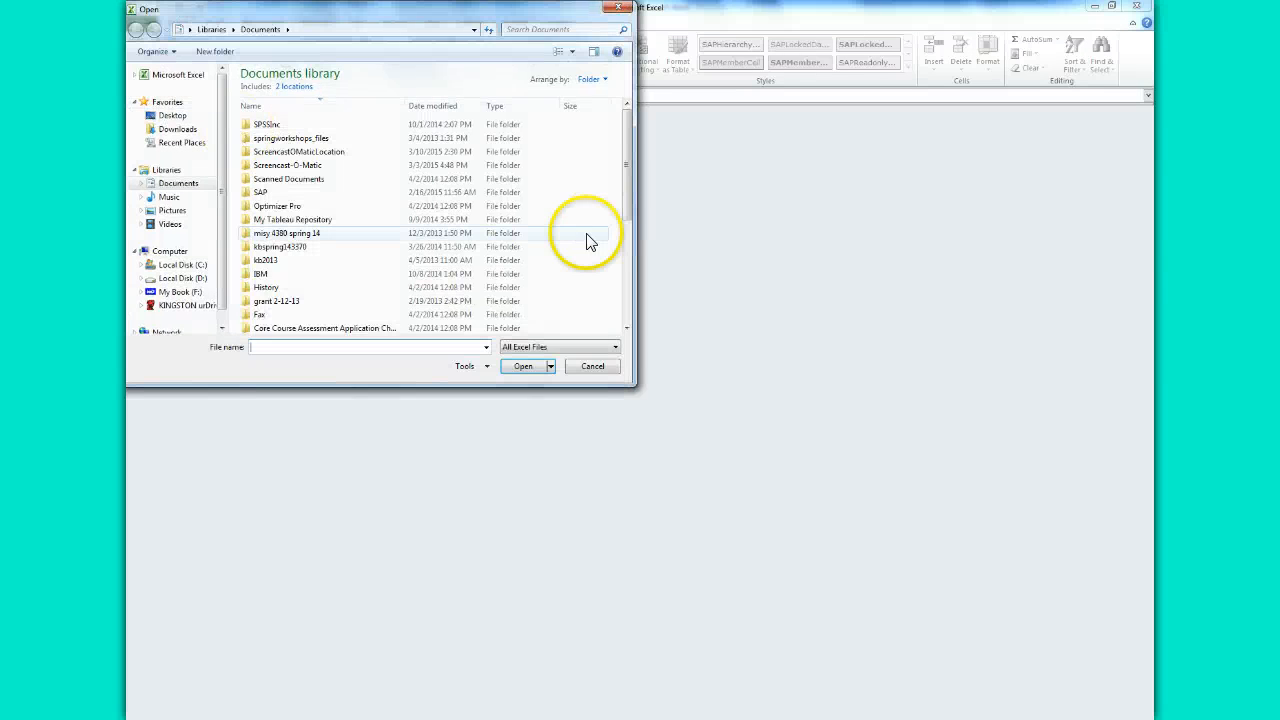
left_click_drag(629, 170, 630, 289)
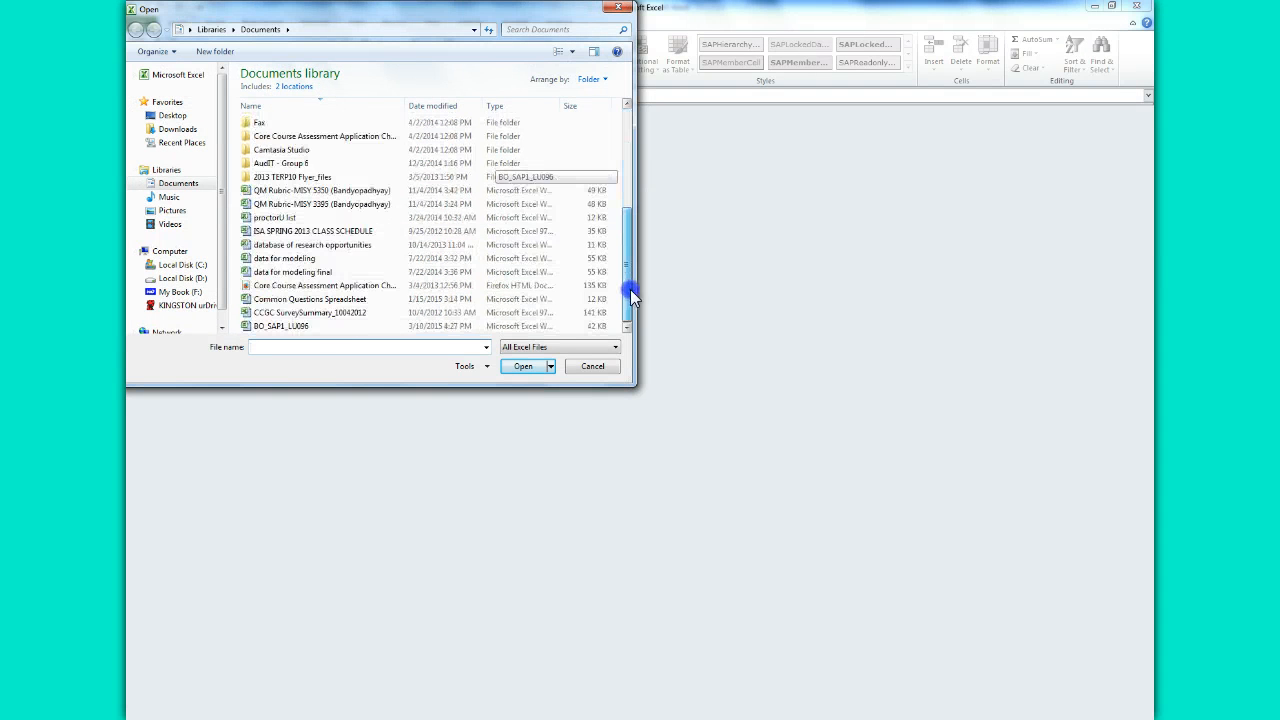
double_click(295, 324)
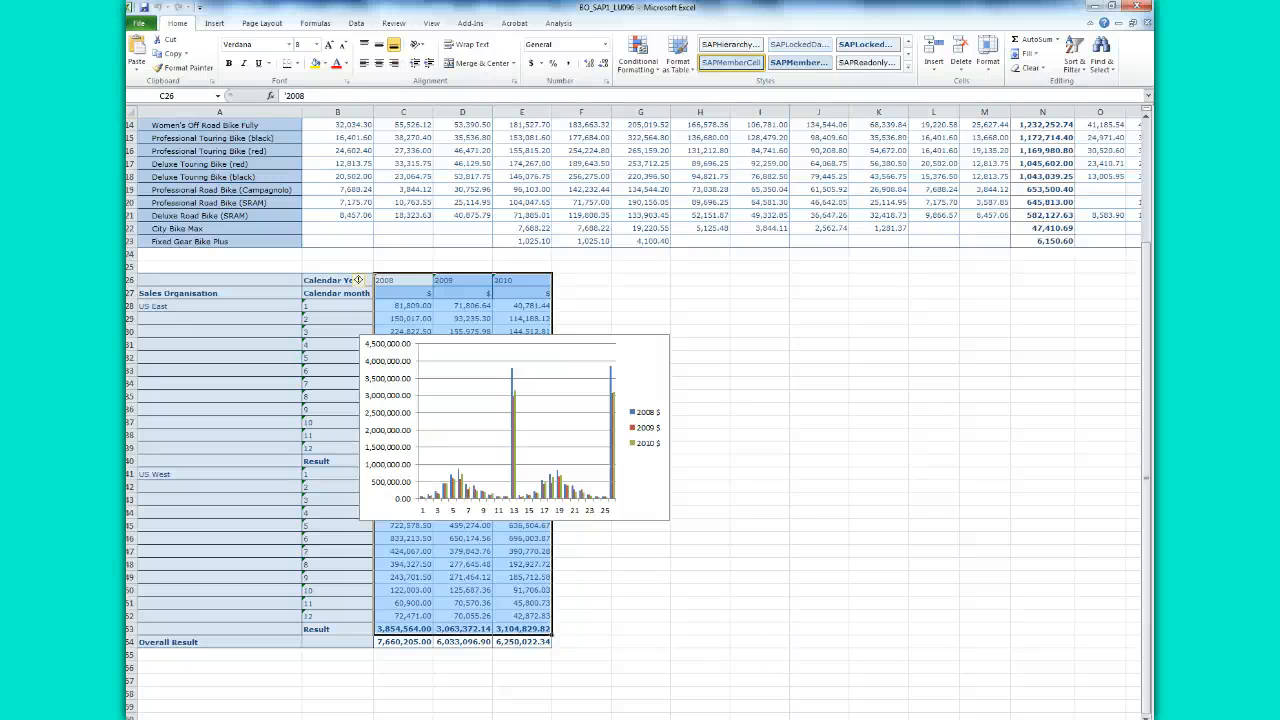
- Copy the Question 14 line from the exercise document
mouse_move(385, 680)
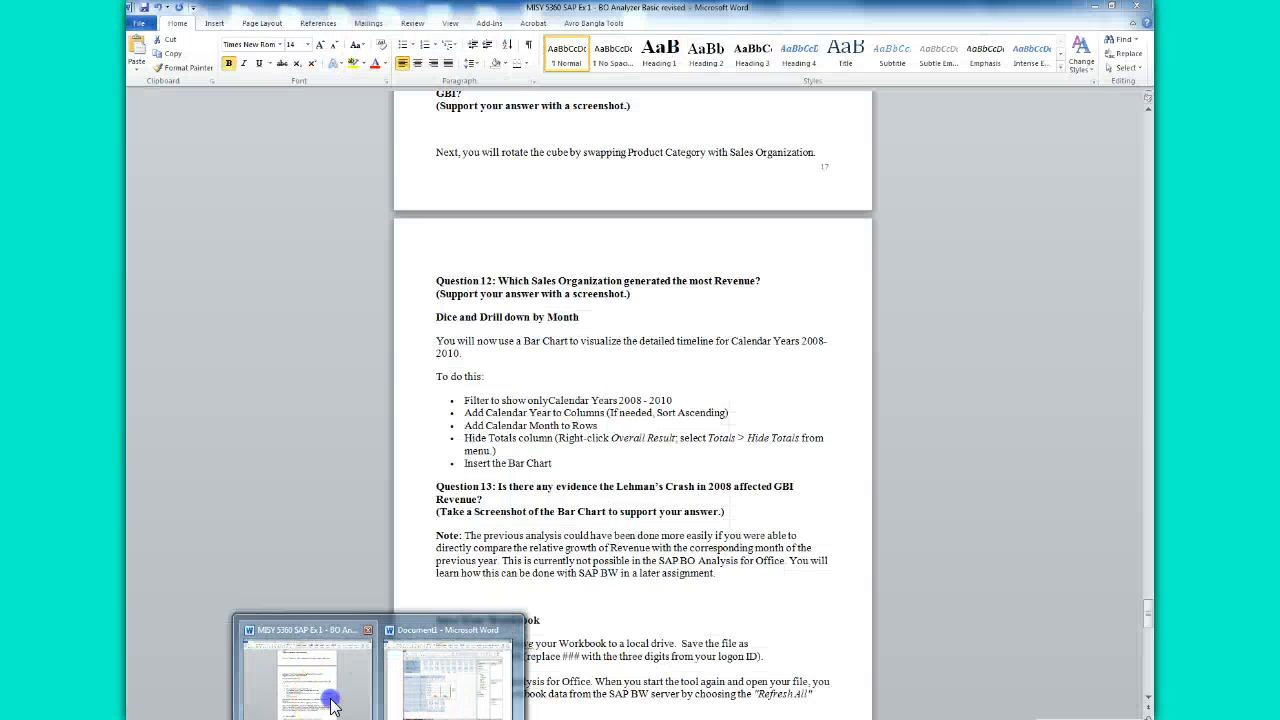
left_click(330, 690)
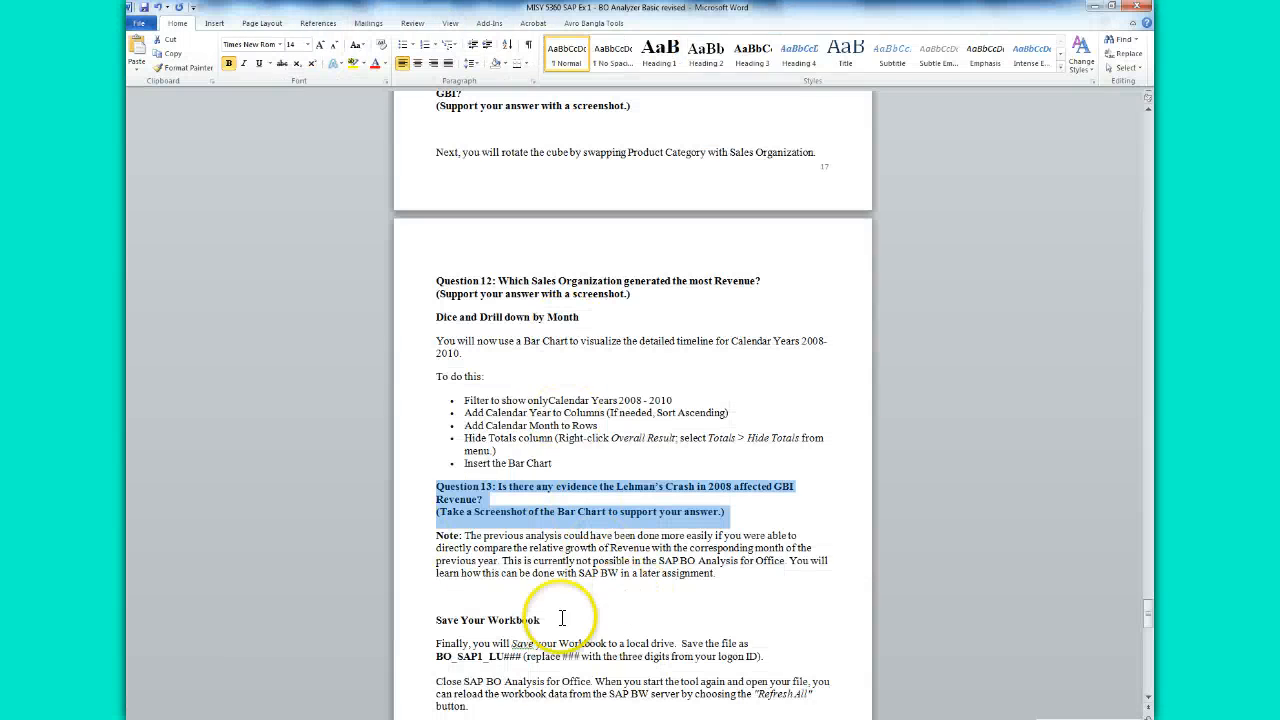
left_click_drag(1148, 596, 1148, 672)
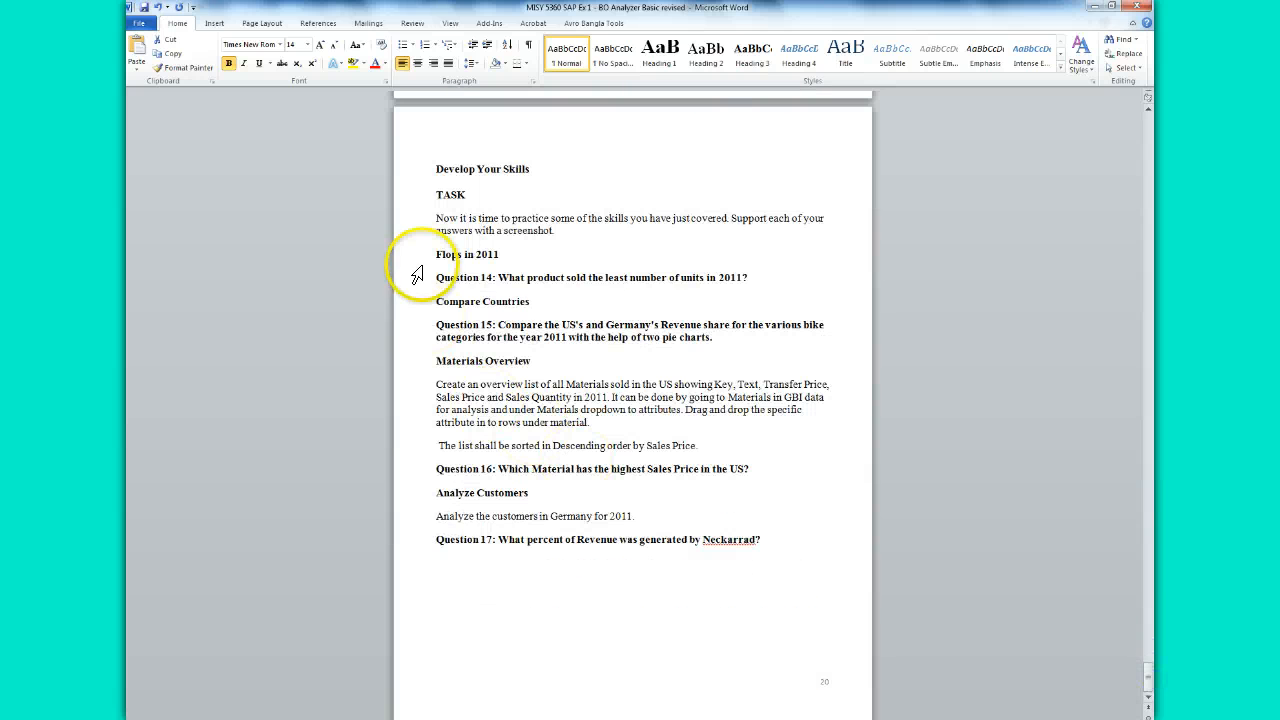
left_click_drag(435, 278, 762, 279)
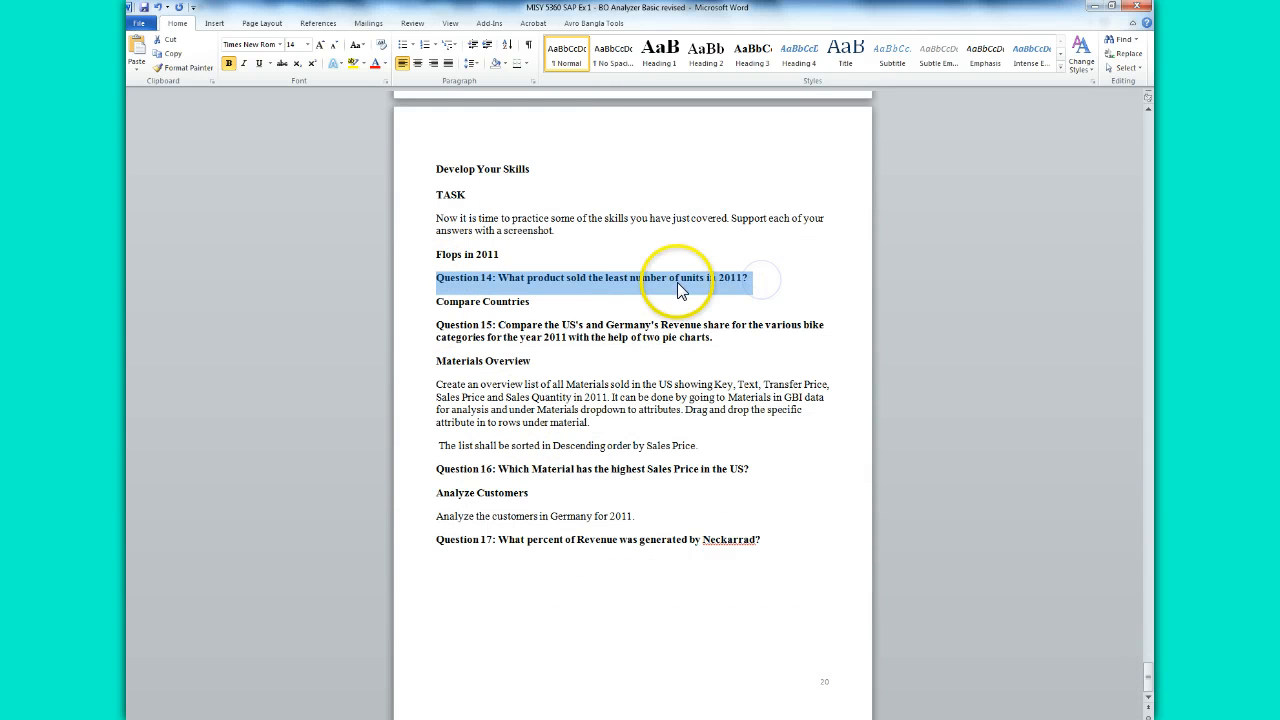
right_click(679, 284)
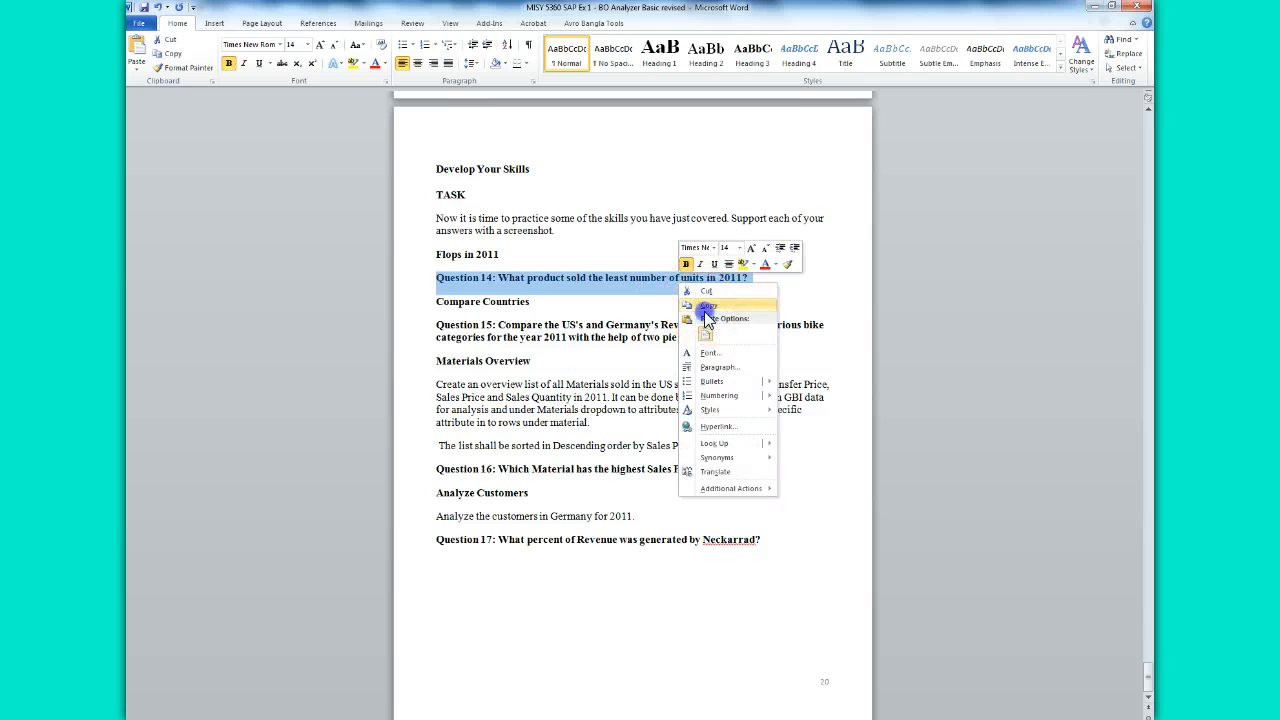
left_click(705, 306)
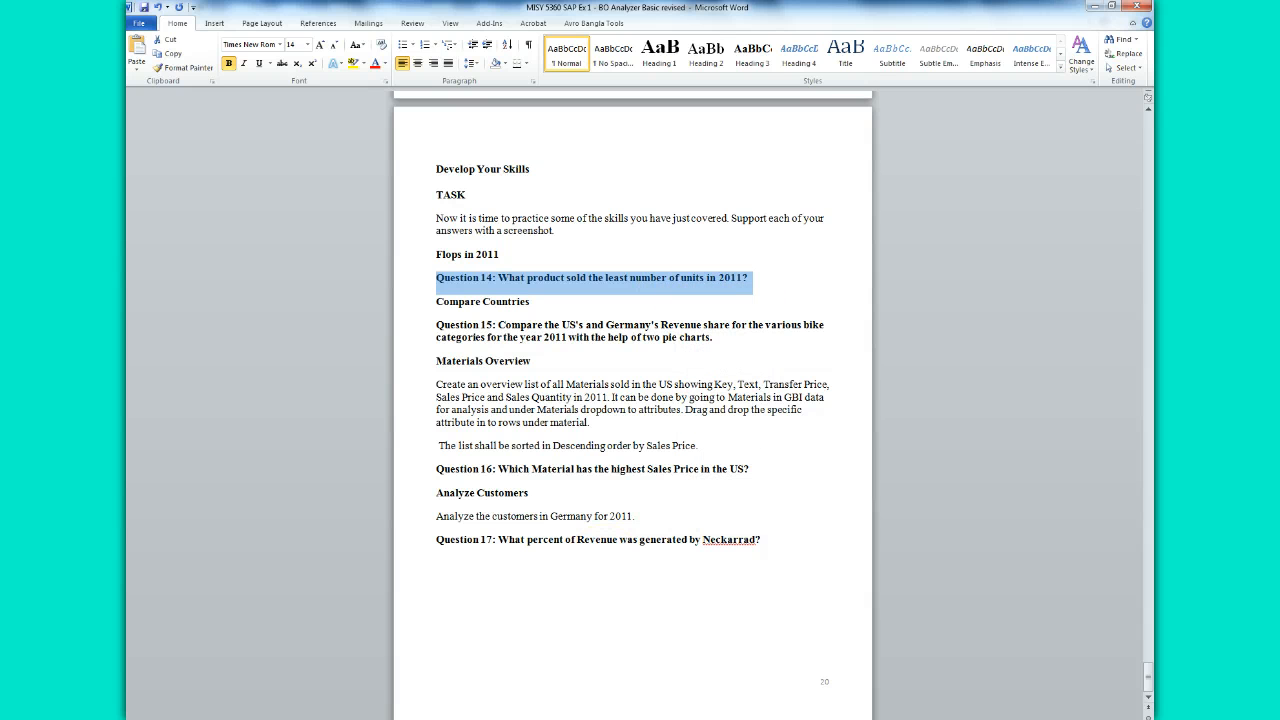
- Paste Question 14 on a new line below 'Yes.' in Document1, then return to Excel
left_click(458, 719)
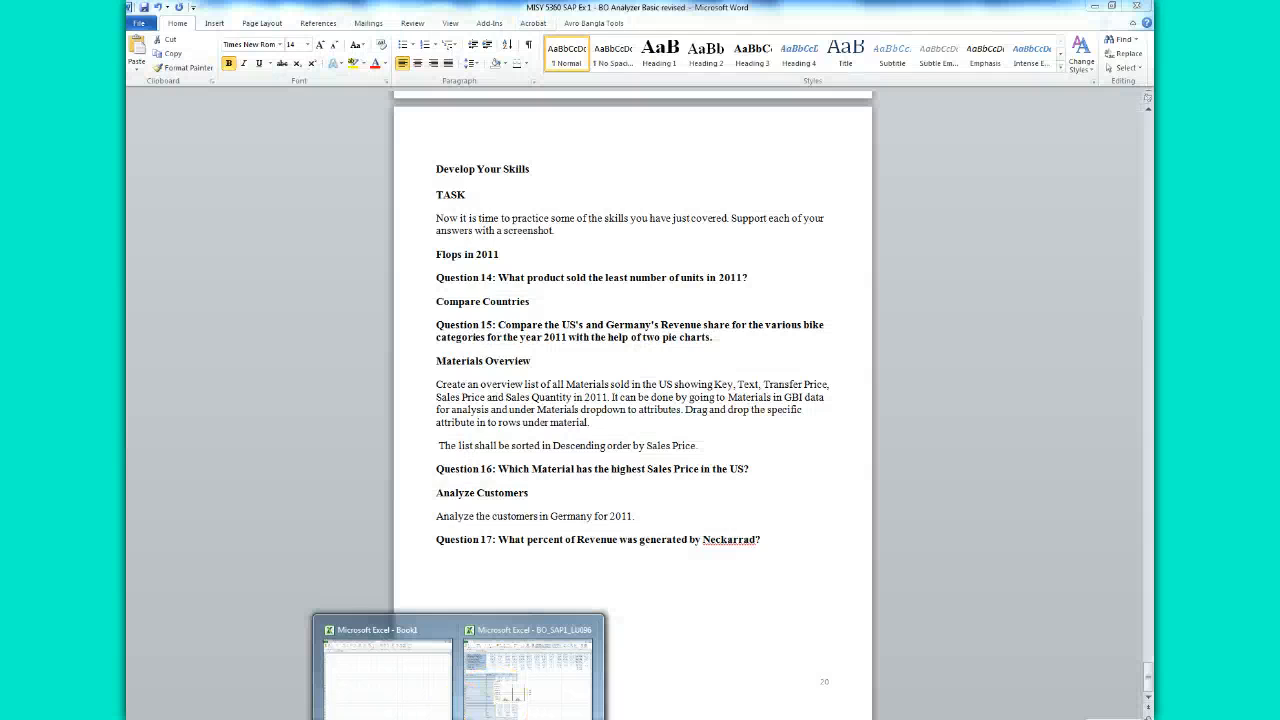
mouse_move(372, 717)
left_click(362, 690)
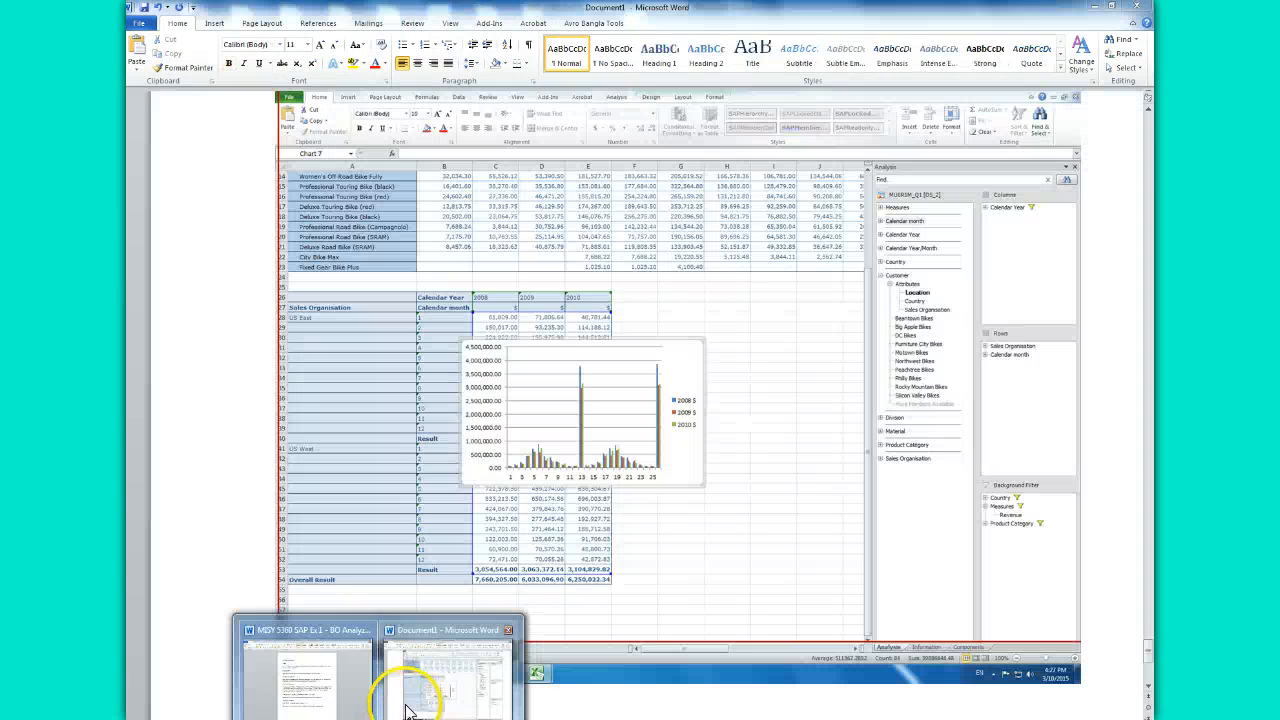
left_click(408, 712)
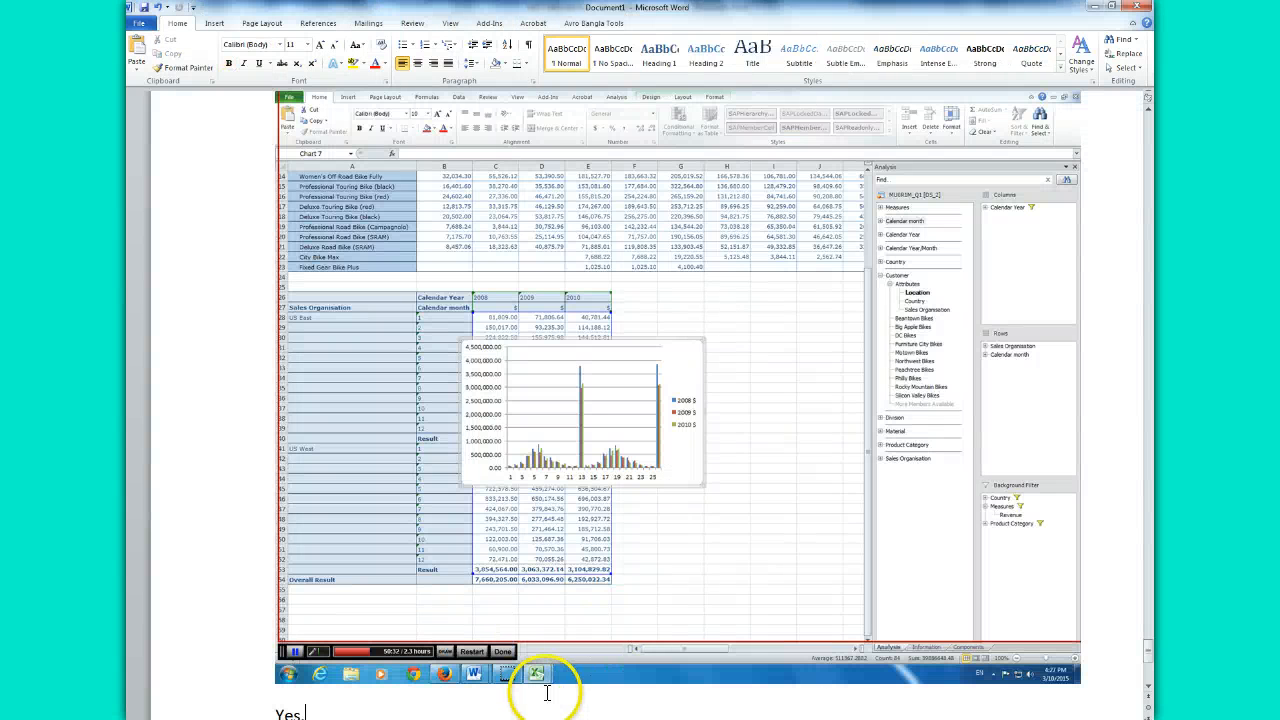
key("Return")
key("ctrl+v")
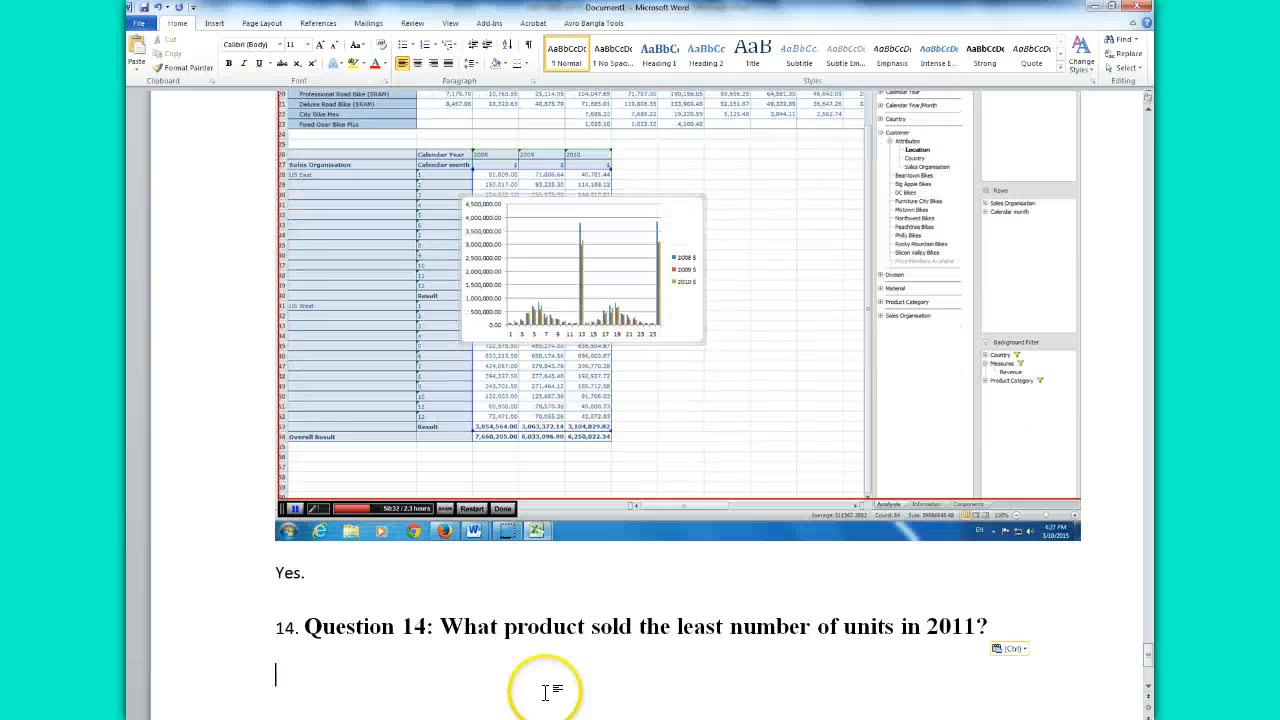
left_click(515, 710)
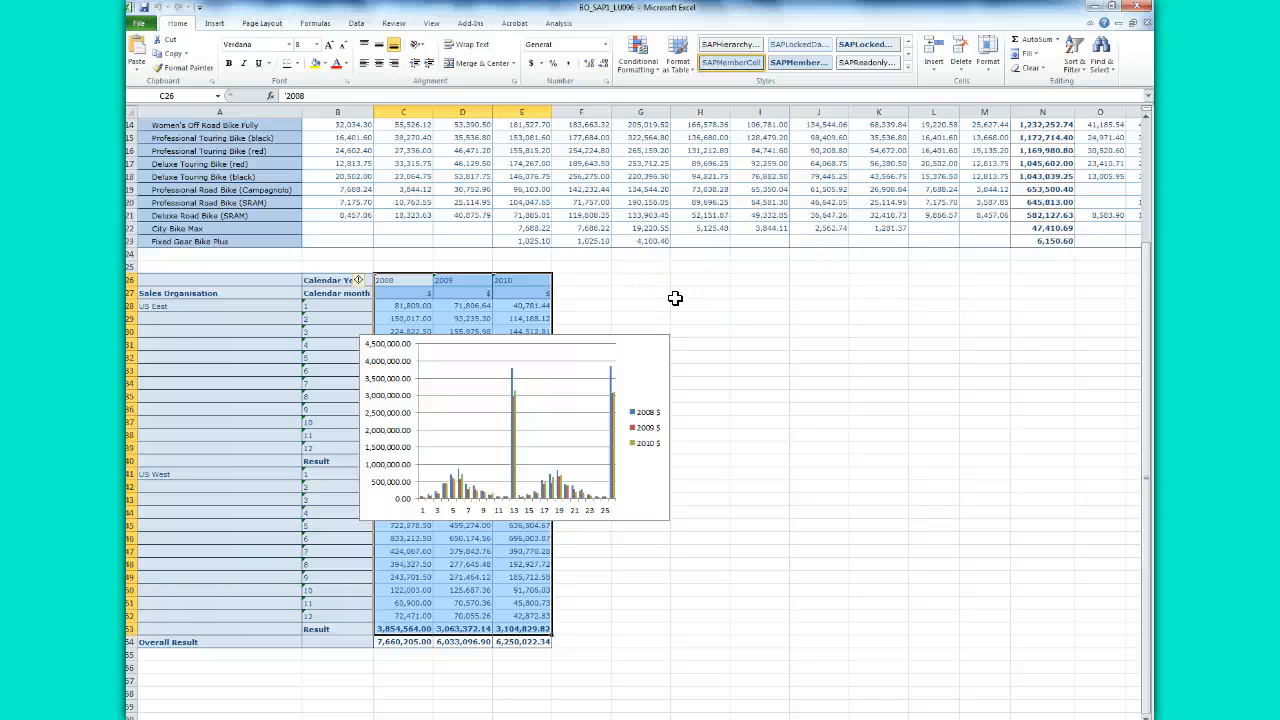
- Attempt Refresh All on the workbook and close the data-source disconnection error
left_click_drag(1151, 477, 1141, 180)
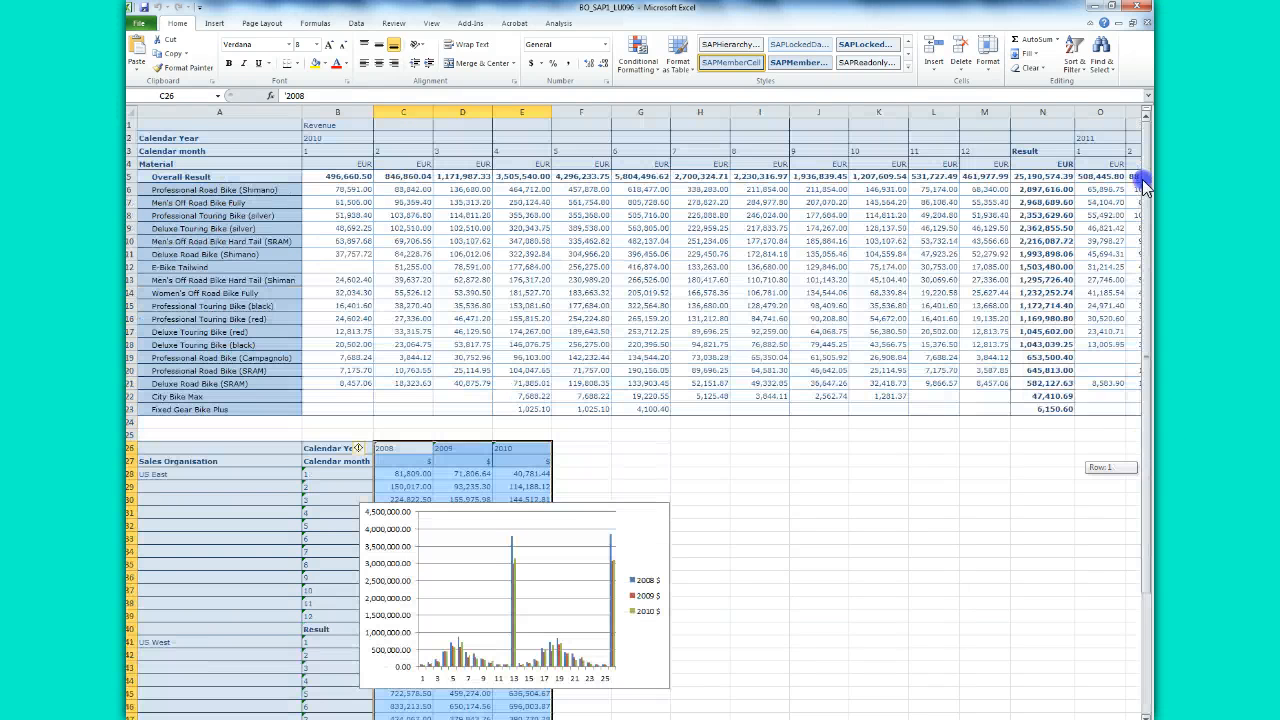
left_click(558, 23)
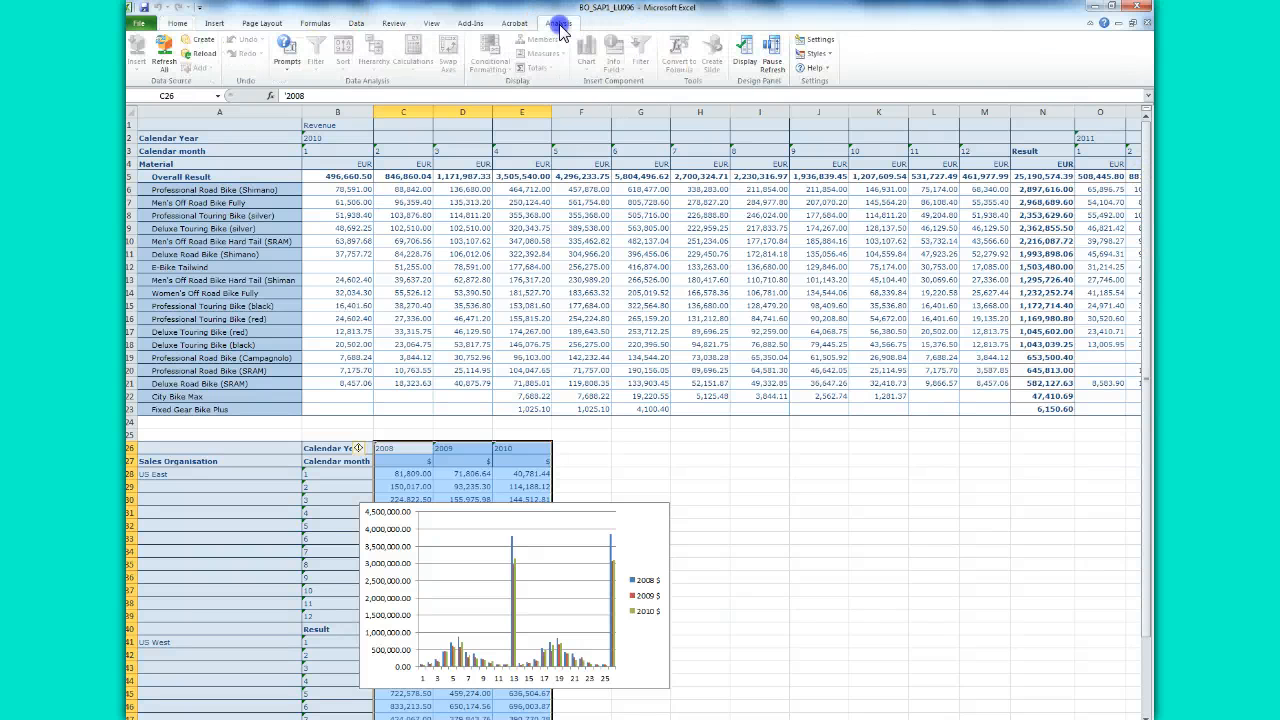
left_click(161, 55)
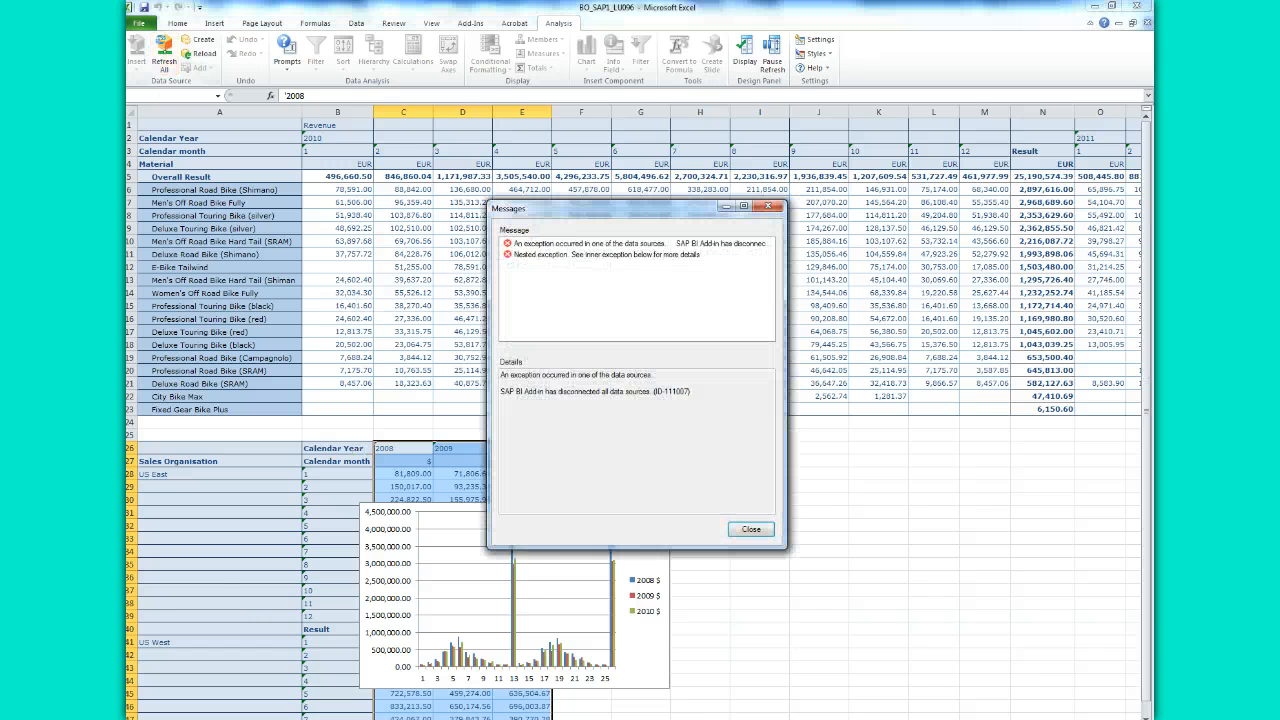
left_click(751, 529)
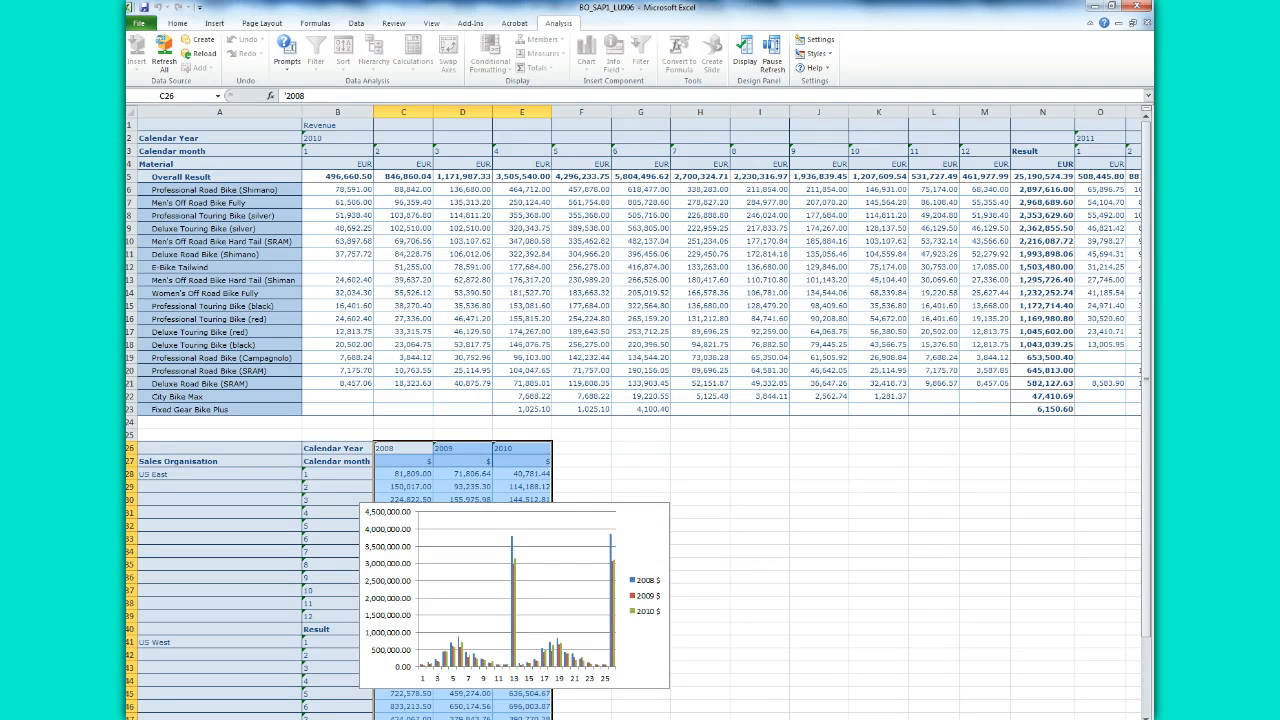
left_click_drag(815, 719, 781, 716)
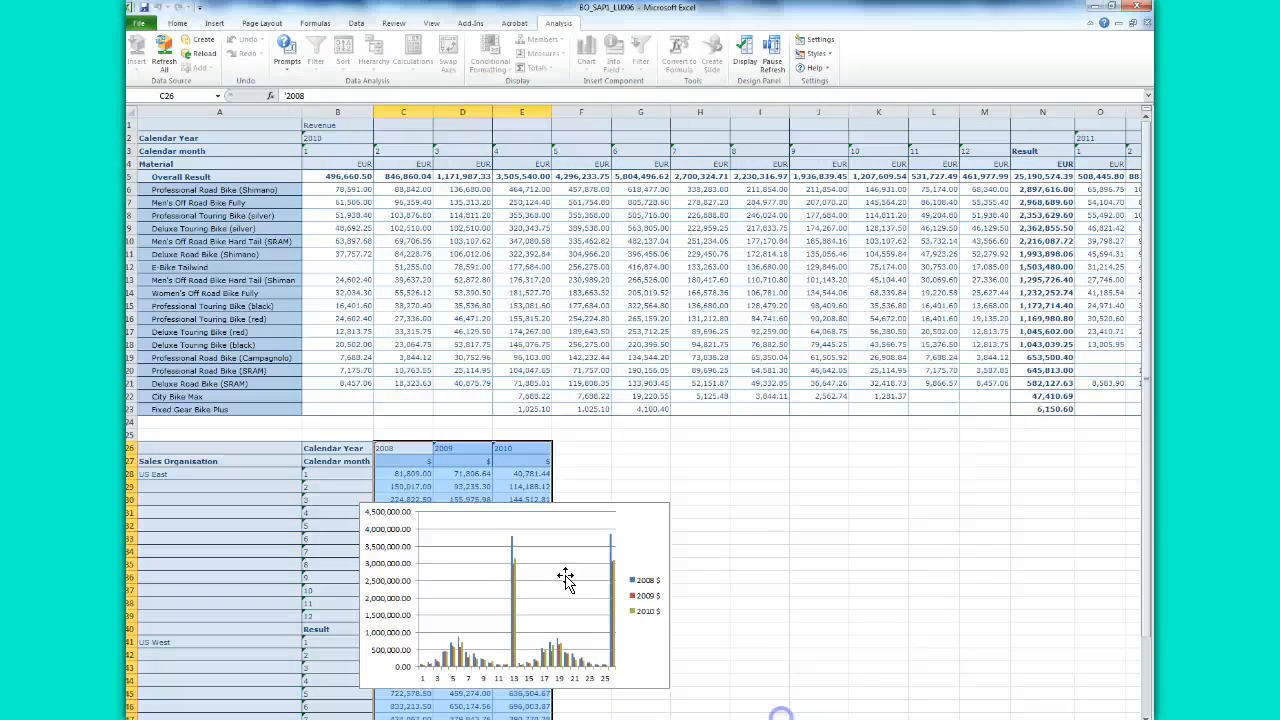
left_click(213, 24)
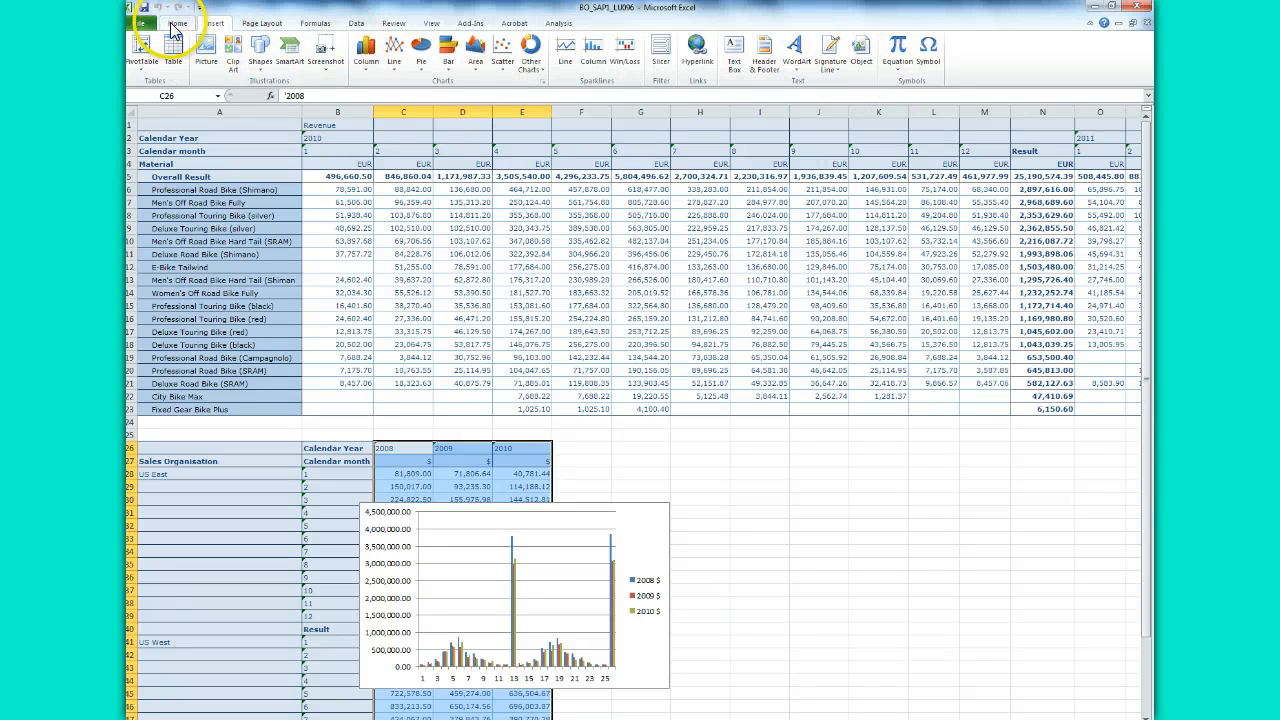
left_click(176, 24)
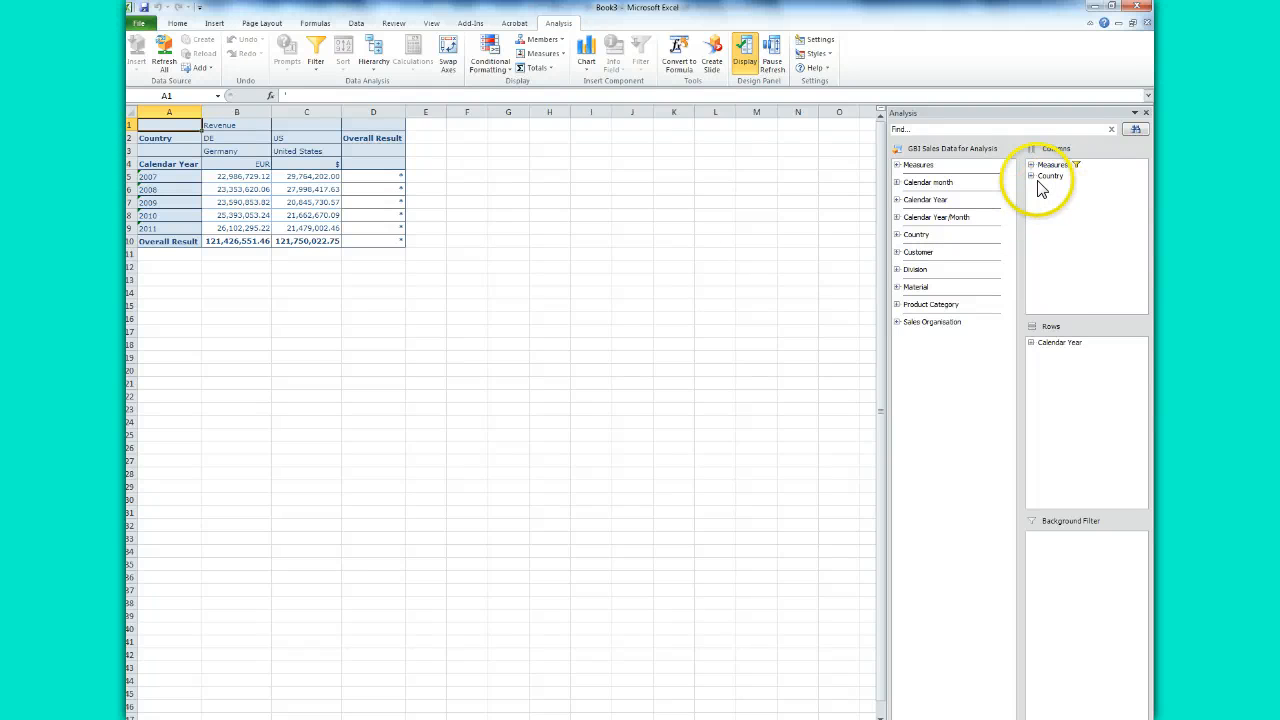
- Filter Calendar Year by member so the Germany/US revenue table shows only 2011
left_click(1047, 343)
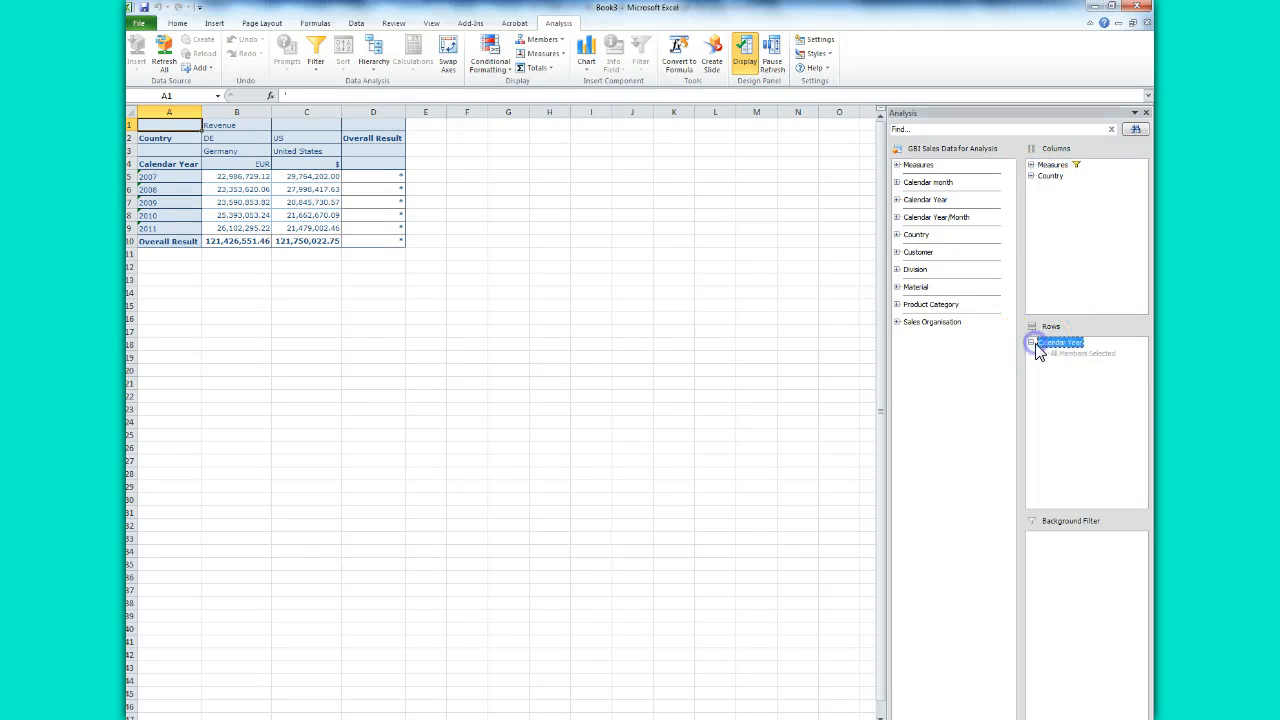
left_click(166, 165)
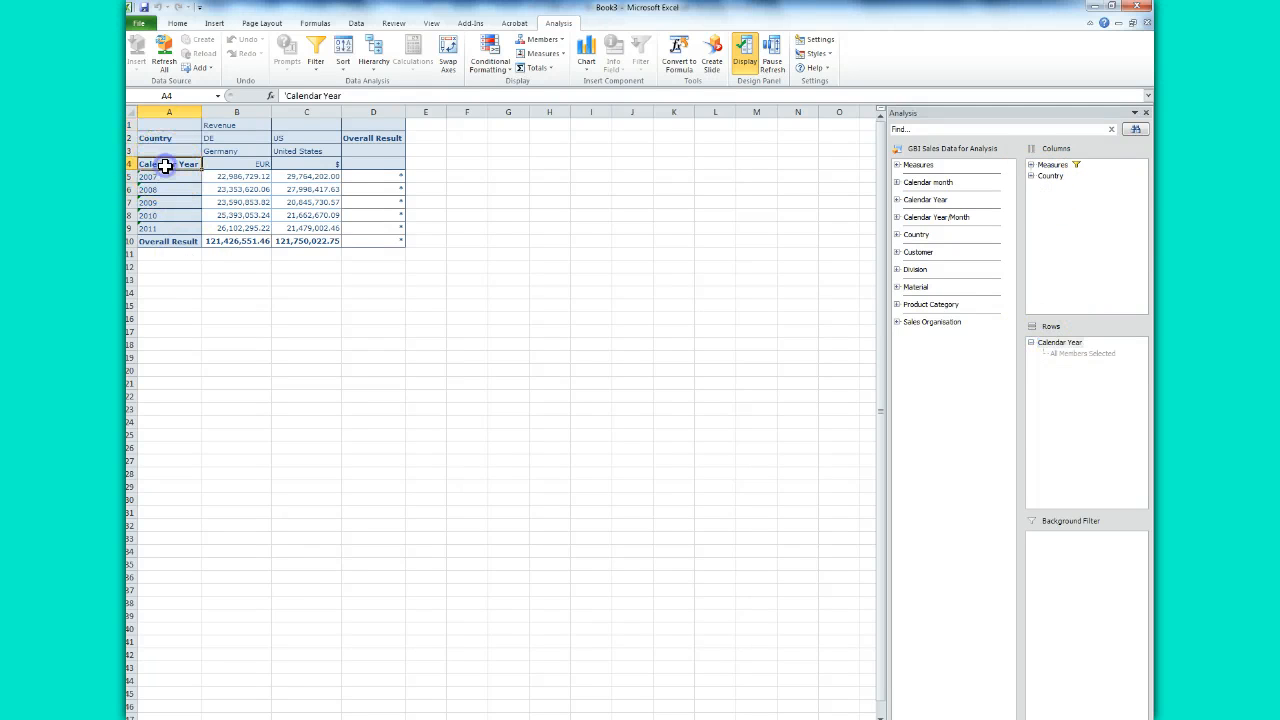
right_click(166, 166)
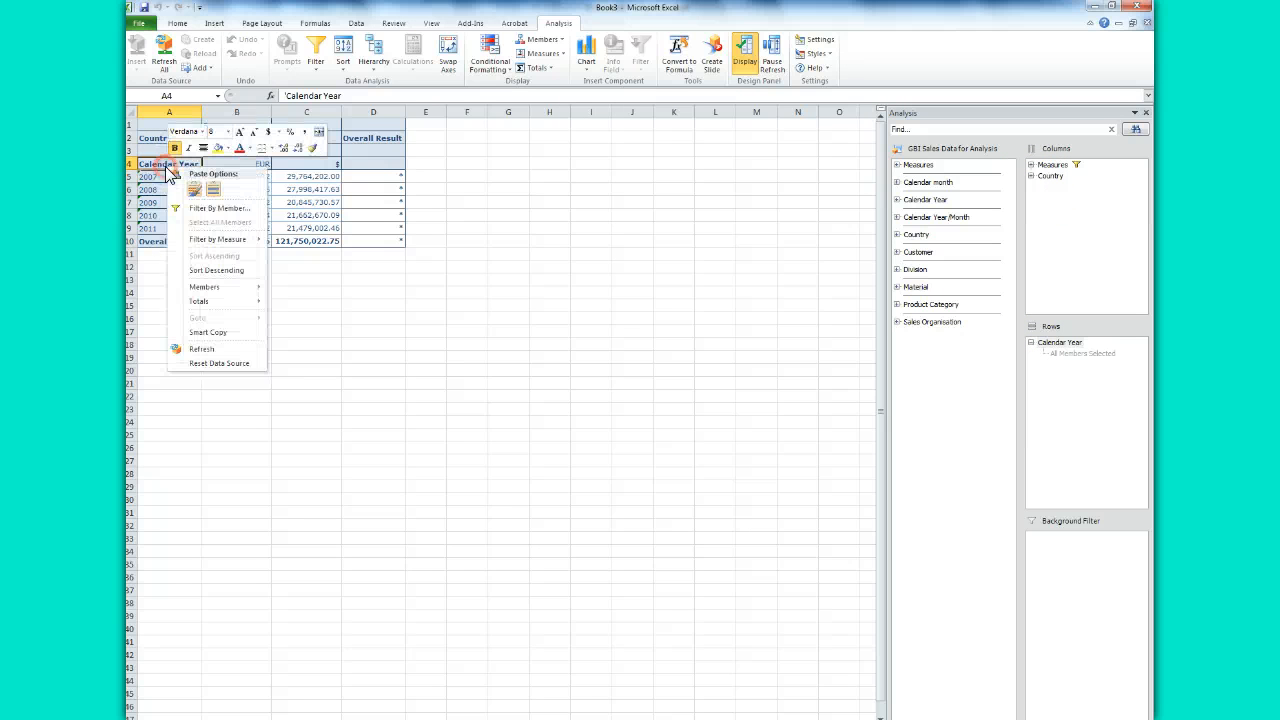
left_click(193, 211)
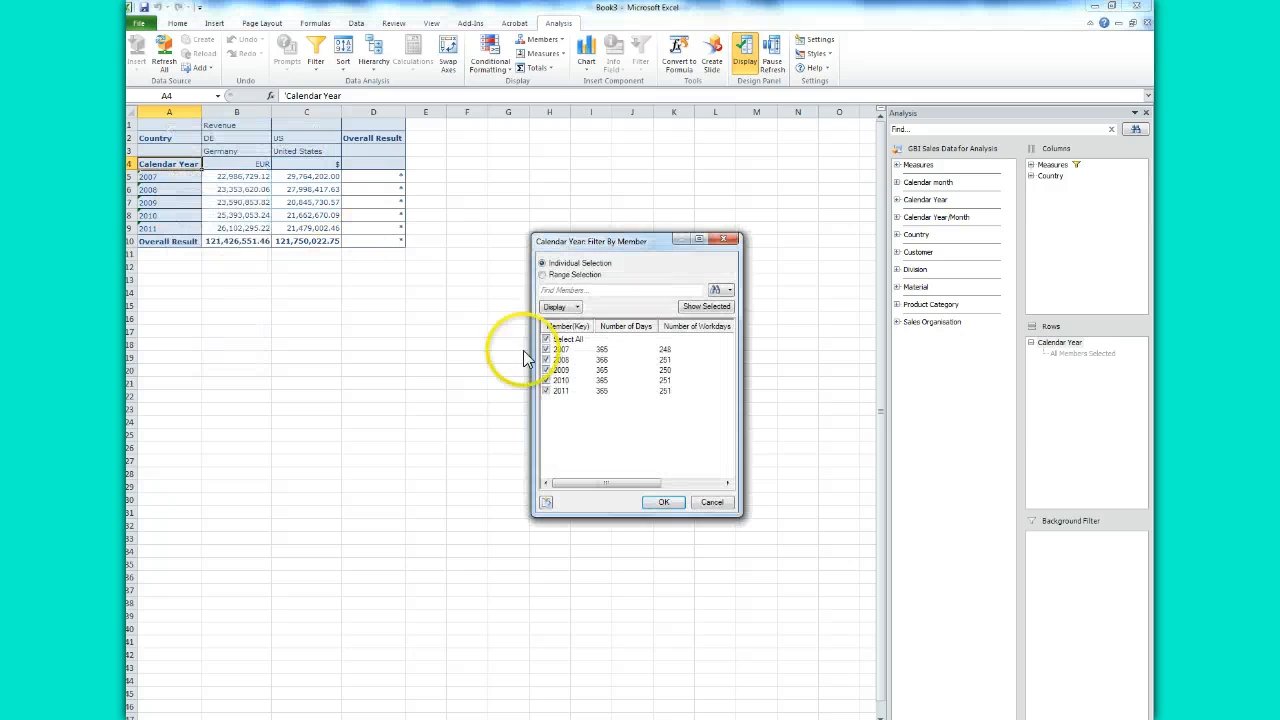
left_click(547, 340)
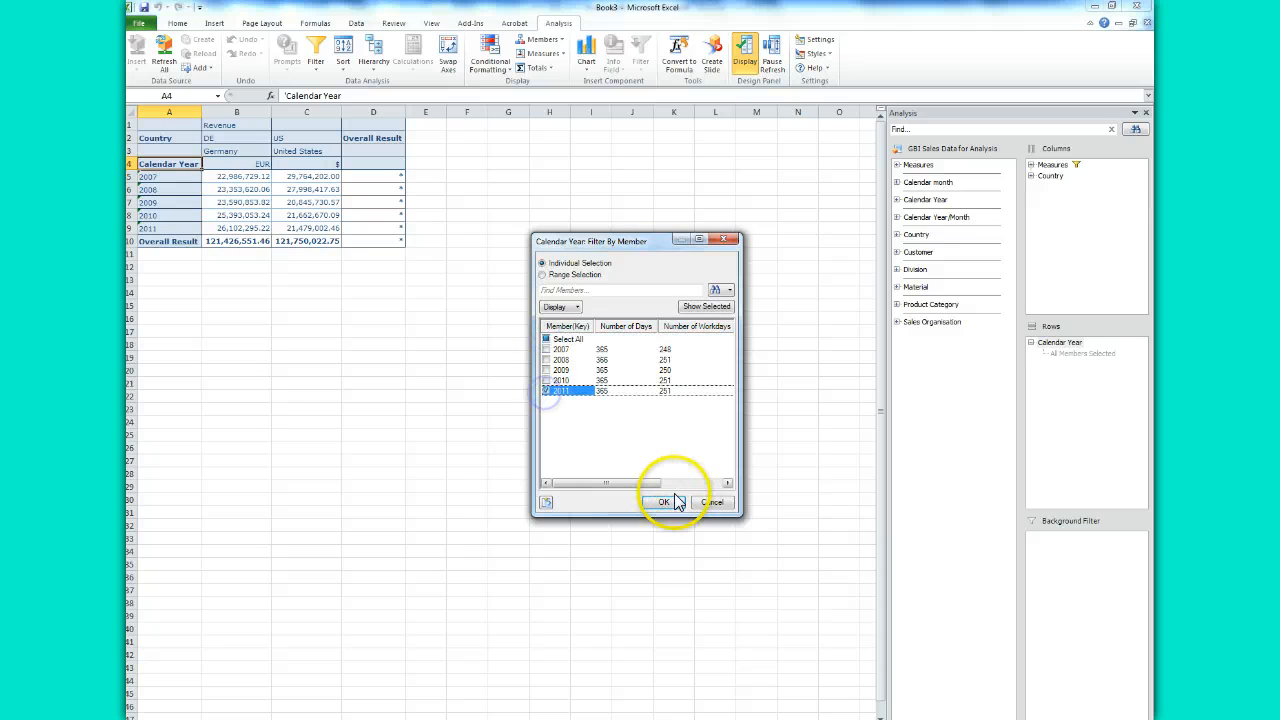
left_click(663, 502)
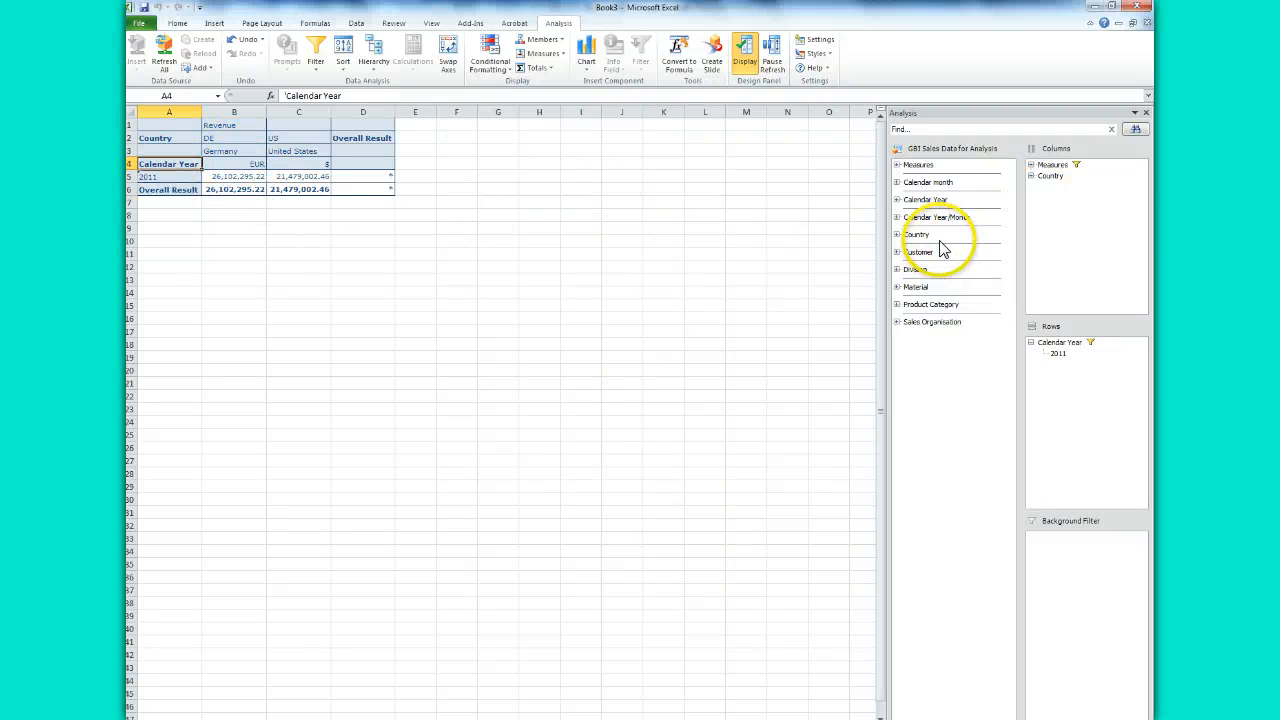
- Break the rows down by Product Category and expand the column Measures
left_click_drag(940, 310, 1080, 372)
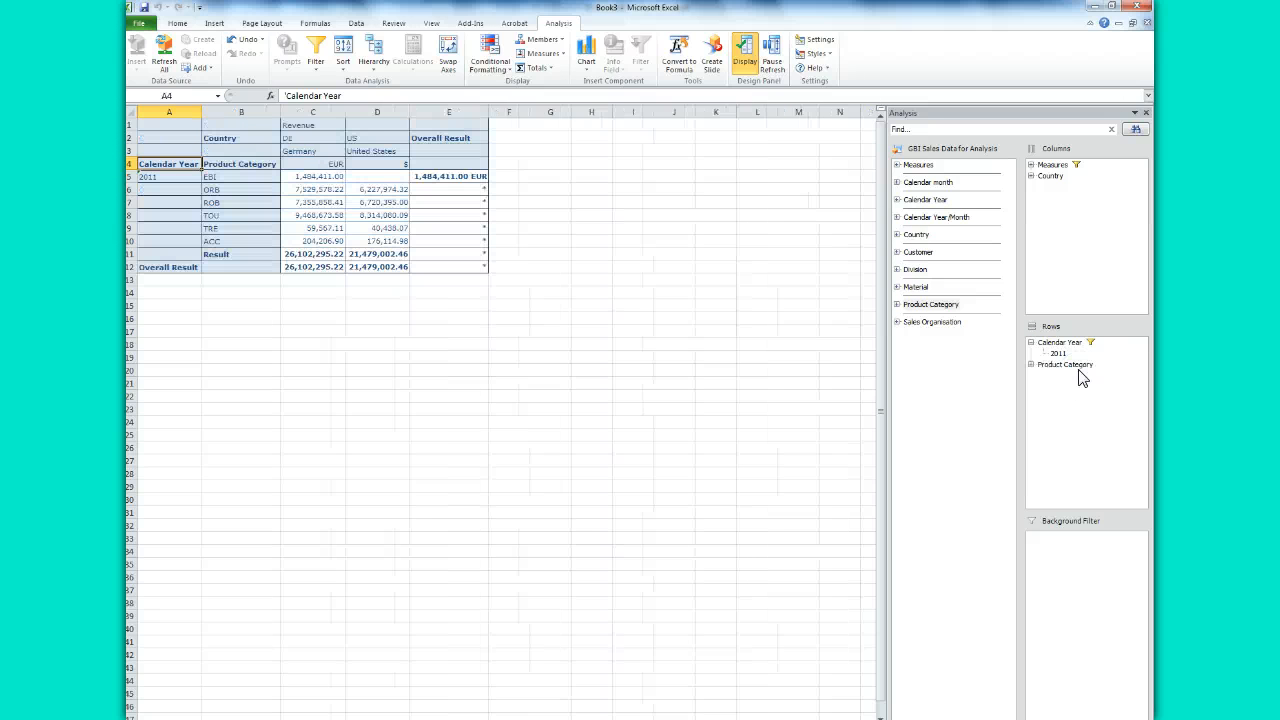
left_click(1032, 165)
left_click(1032, 166)
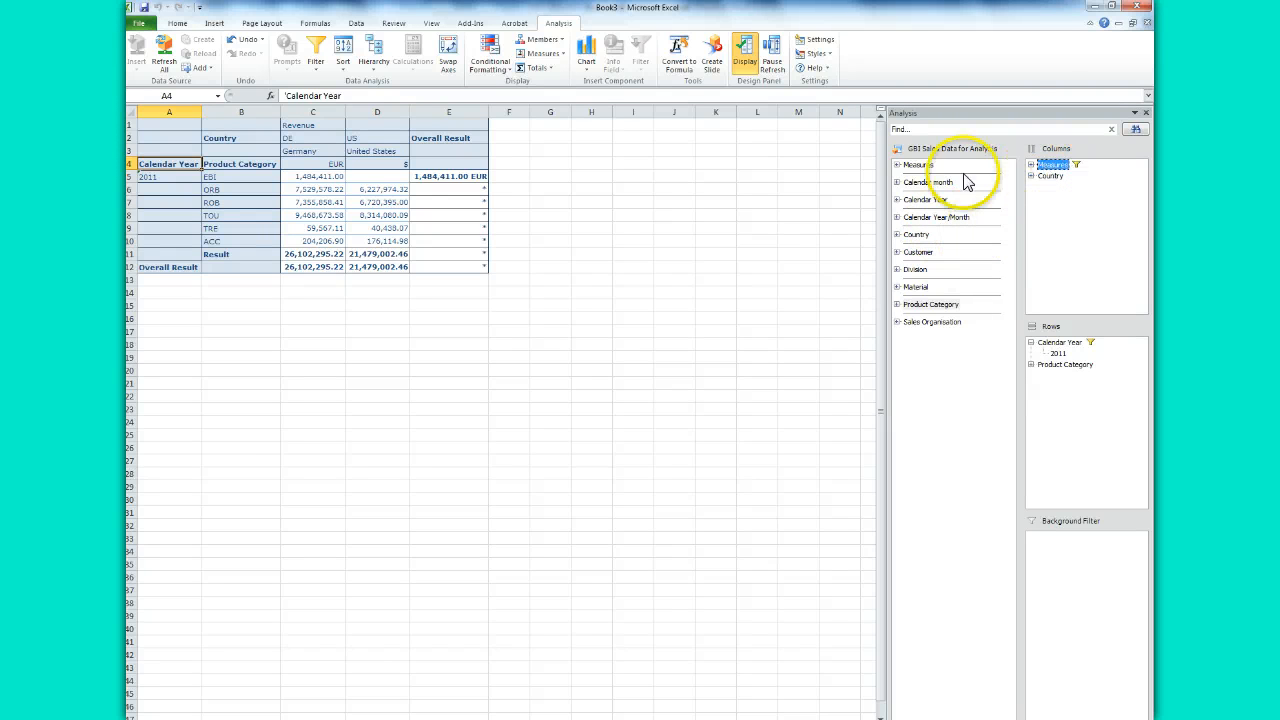
left_click(897, 164)
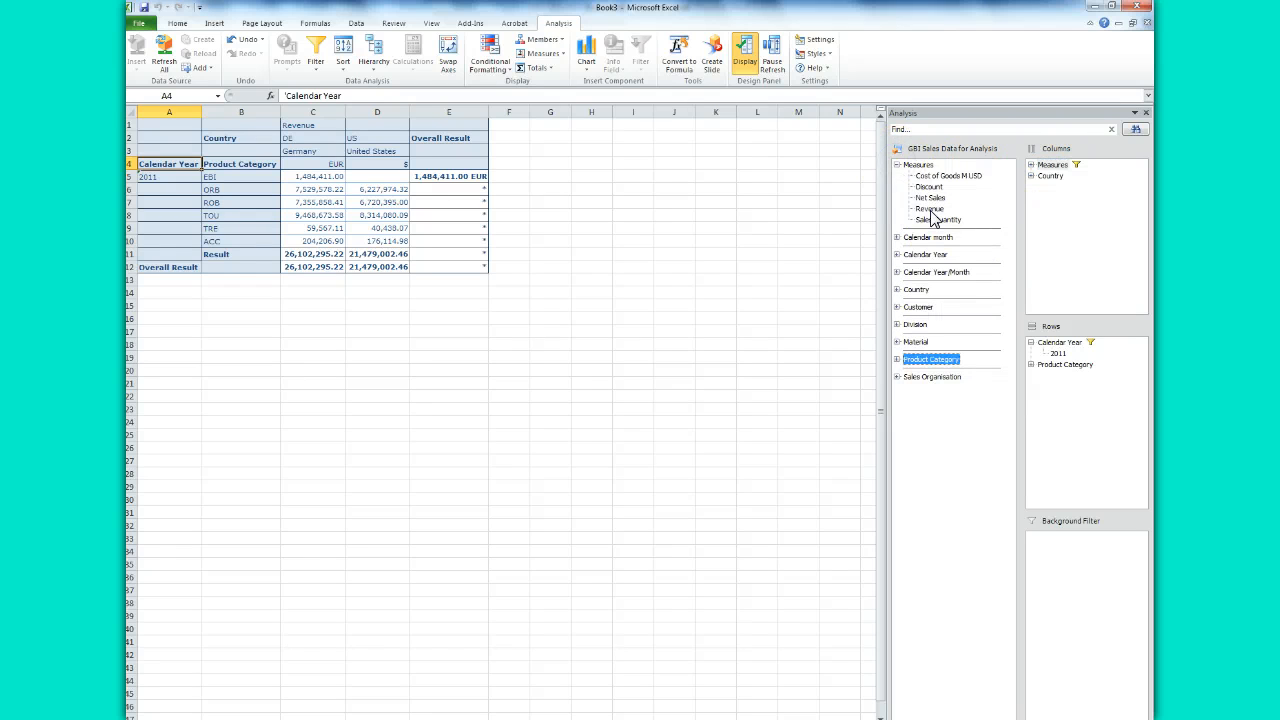
left_click(1031, 164)
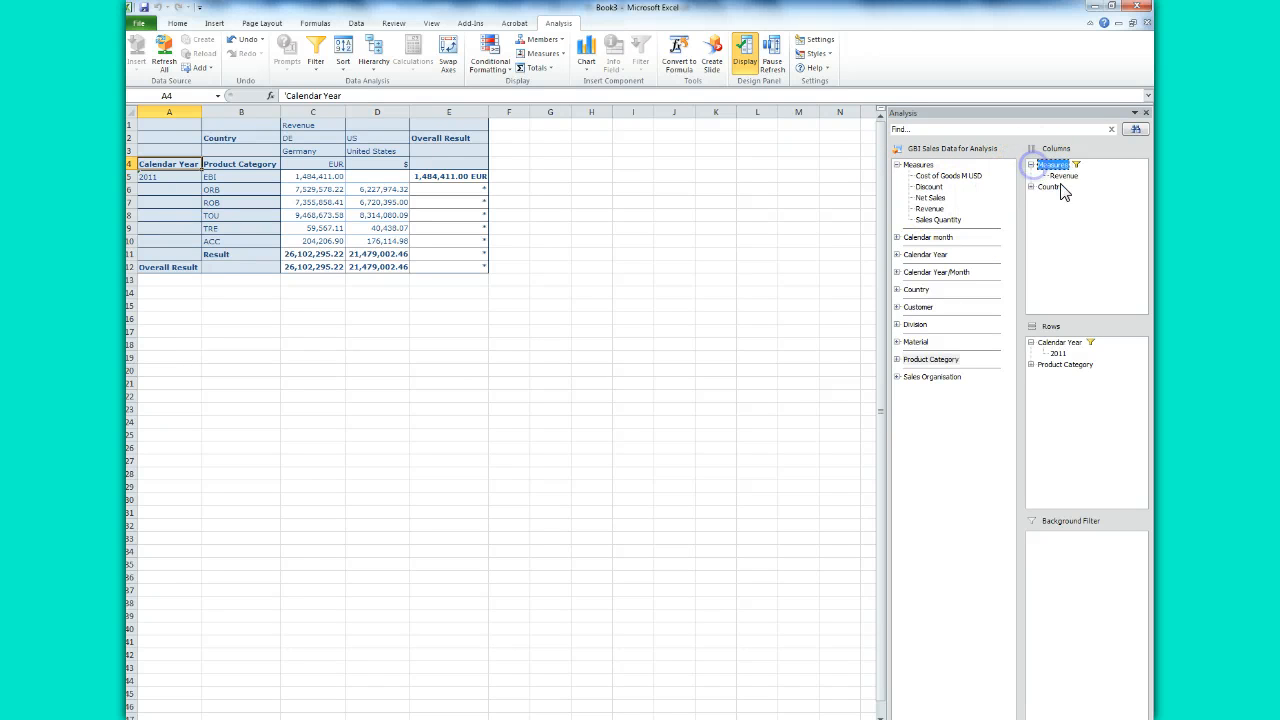
left_click_drag(1061, 175, 933, 209)
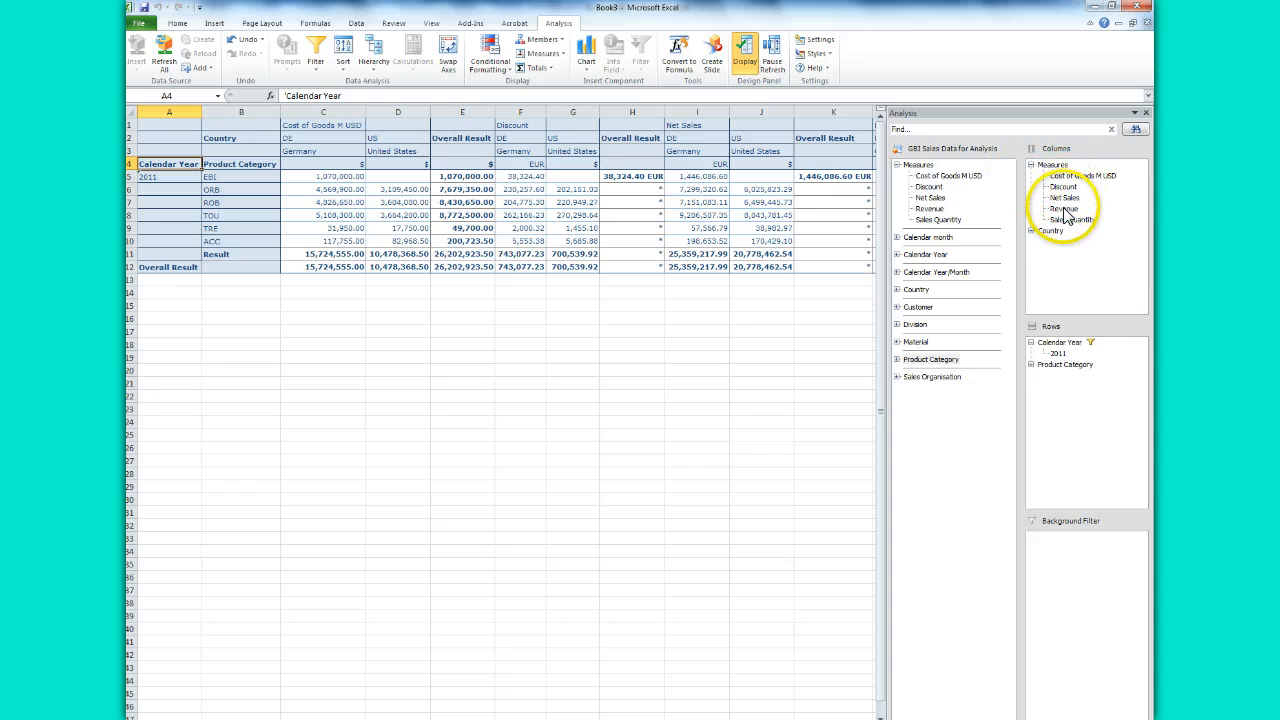
- Remove Net Sales, Revenue, Discount and Cost of Goods M USD from the report
right_click(1064, 199)
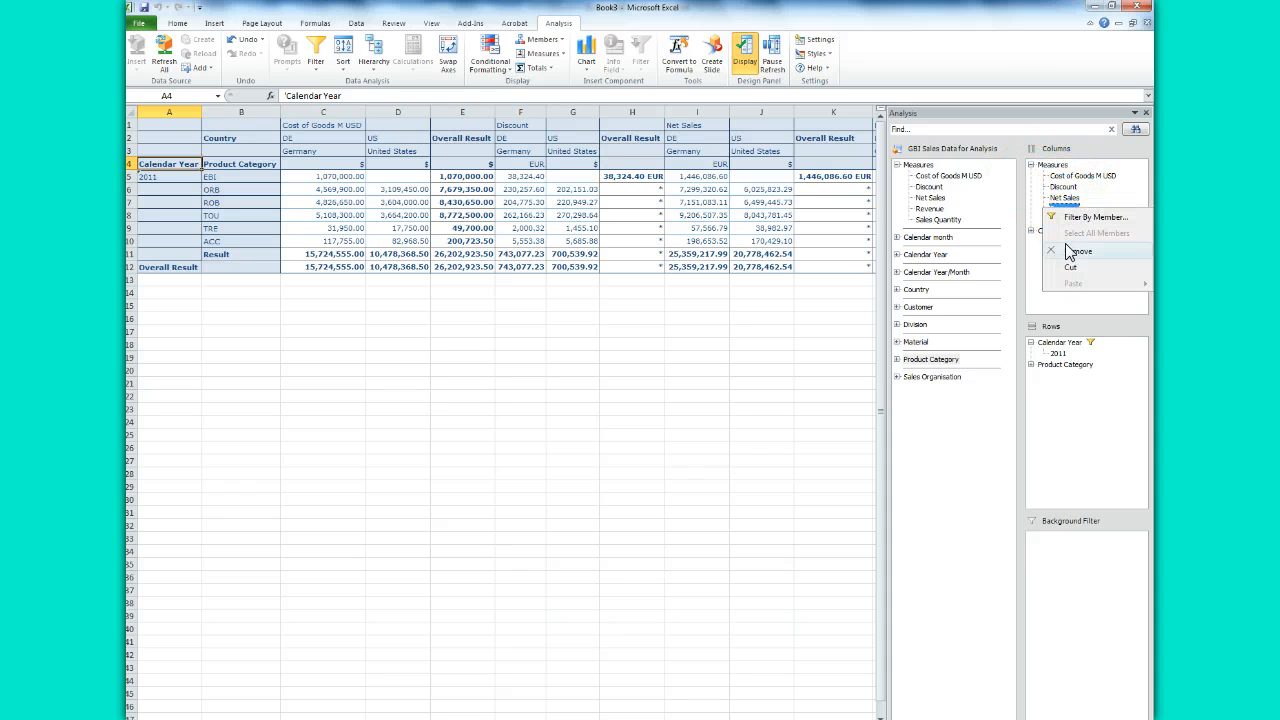
left_click(1072, 251)
right_click(1060, 198)
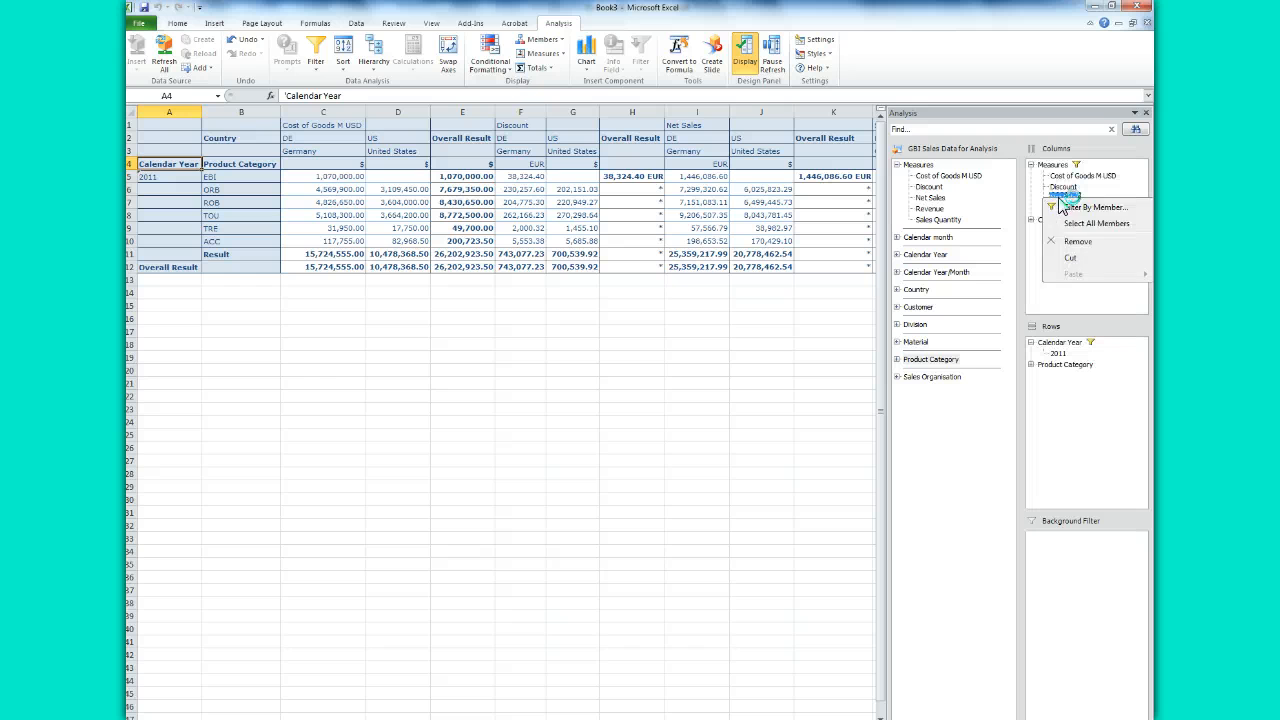
left_click(1074, 241)
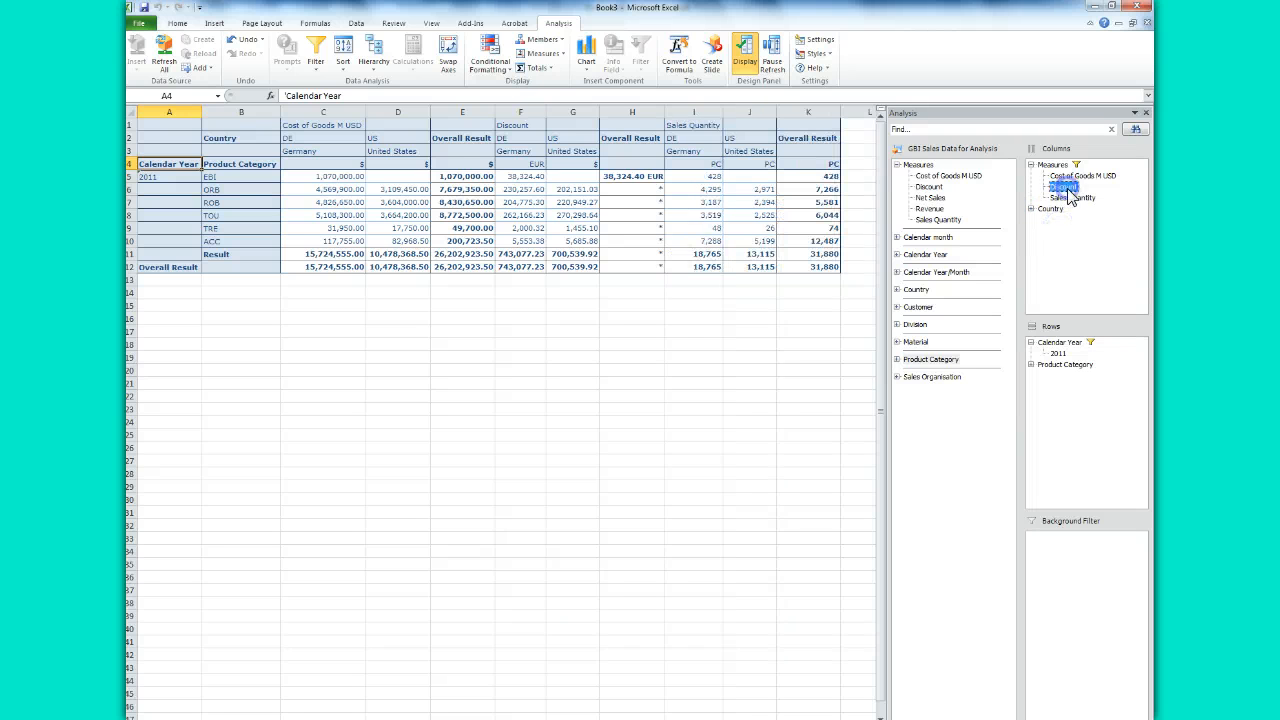
right_click(1068, 190)
left_click(1072, 236)
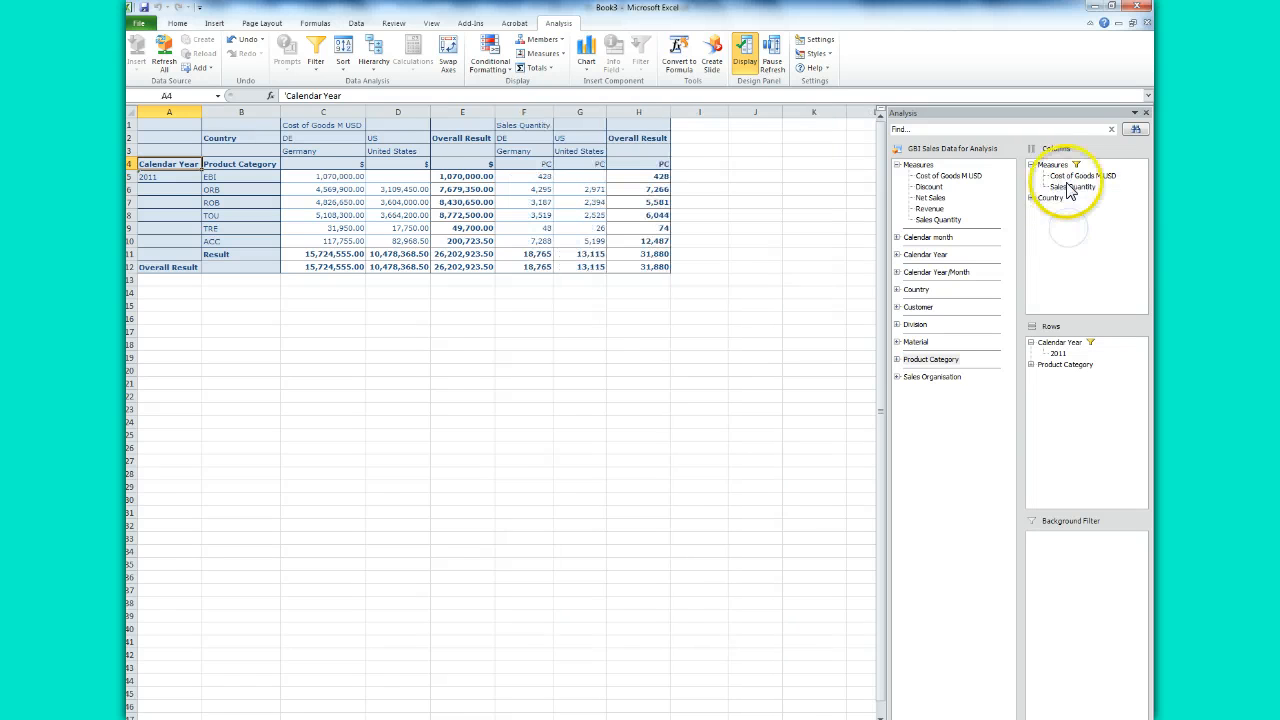
left_click(1075, 176)
right_click(1075, 176)
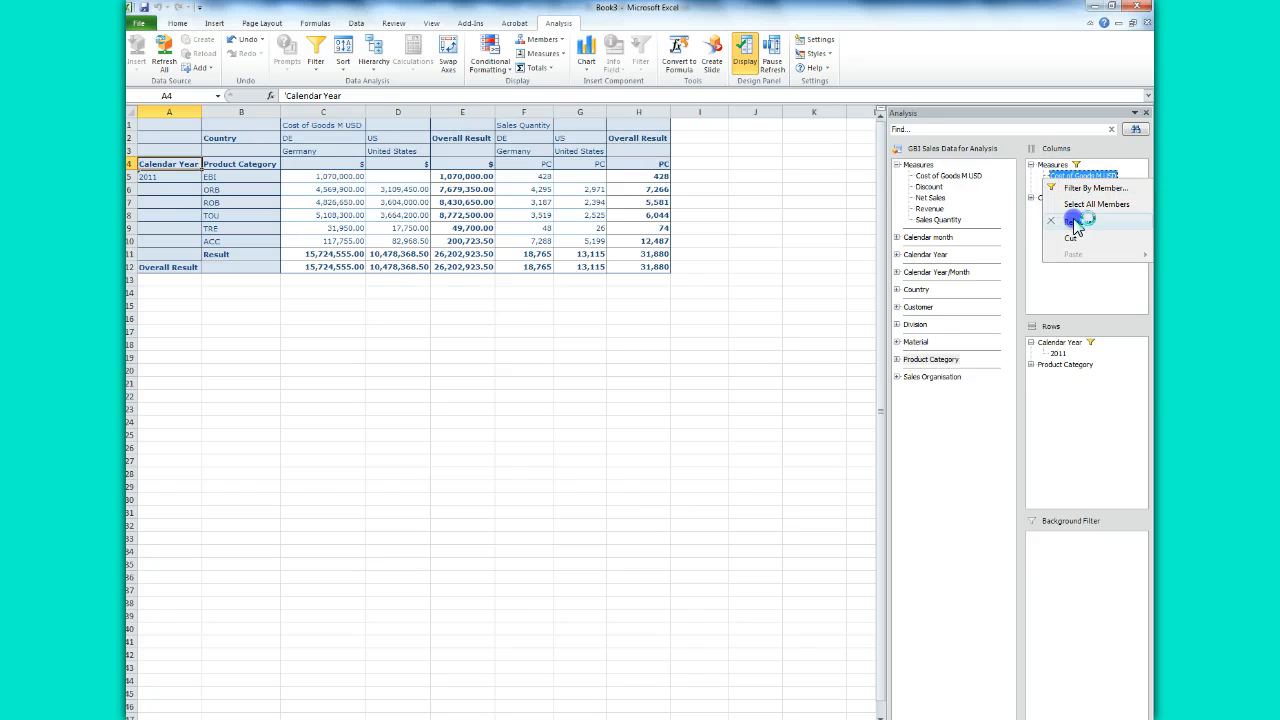
left_click(1074, 222)
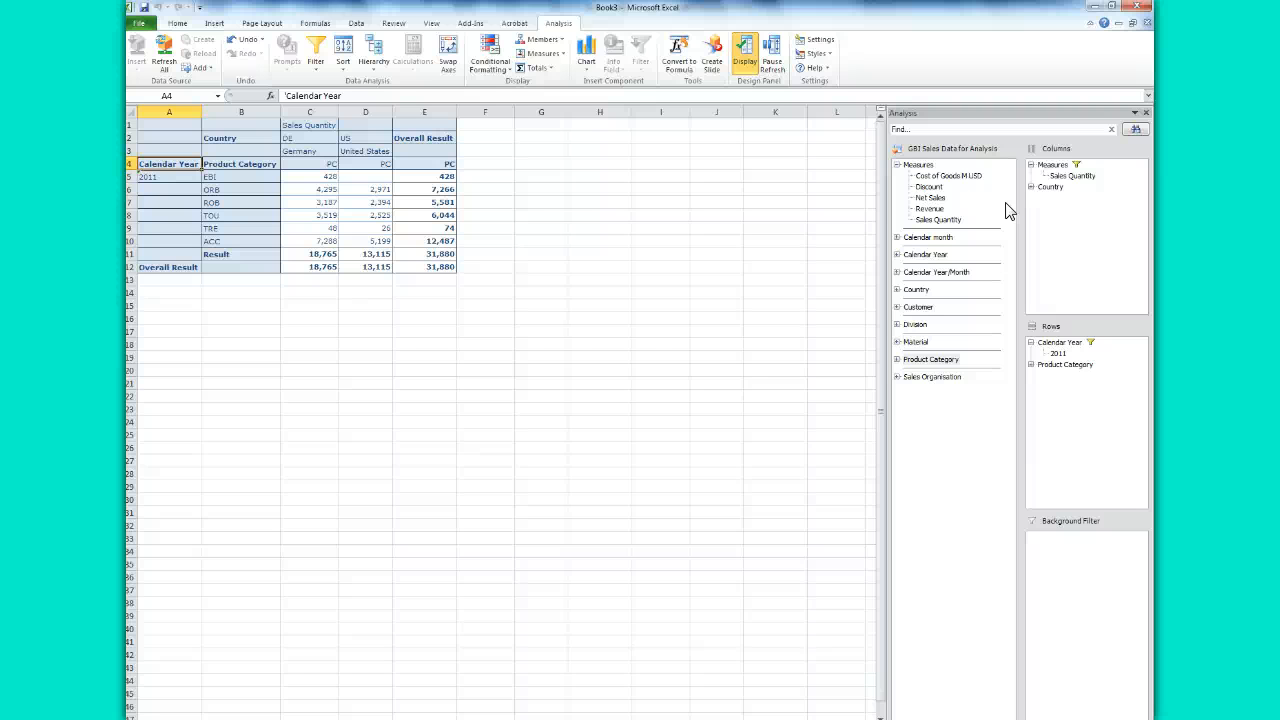
- Identify TRE as least sold with 74 units overall, then go to the Word answer document
left_click(162, 106)
left_click_drag(162, 106, 314, 129)
left_click(406, 290)
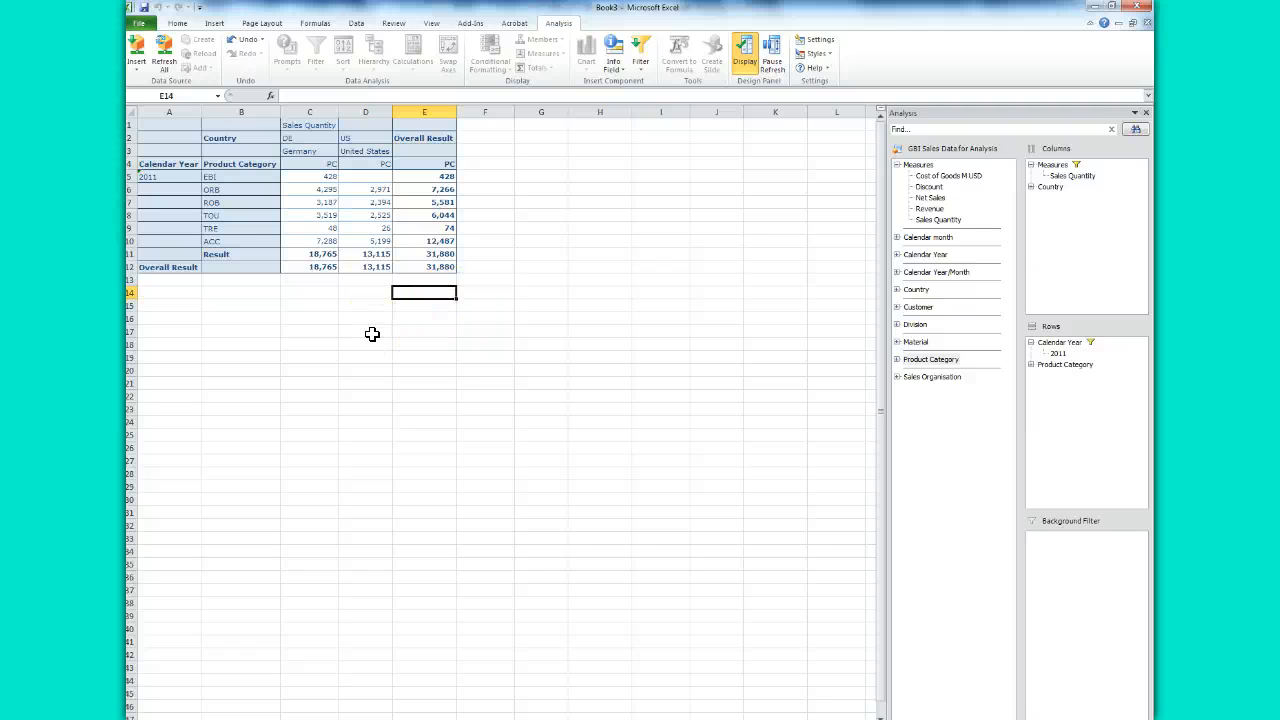
left_click(436, 228)
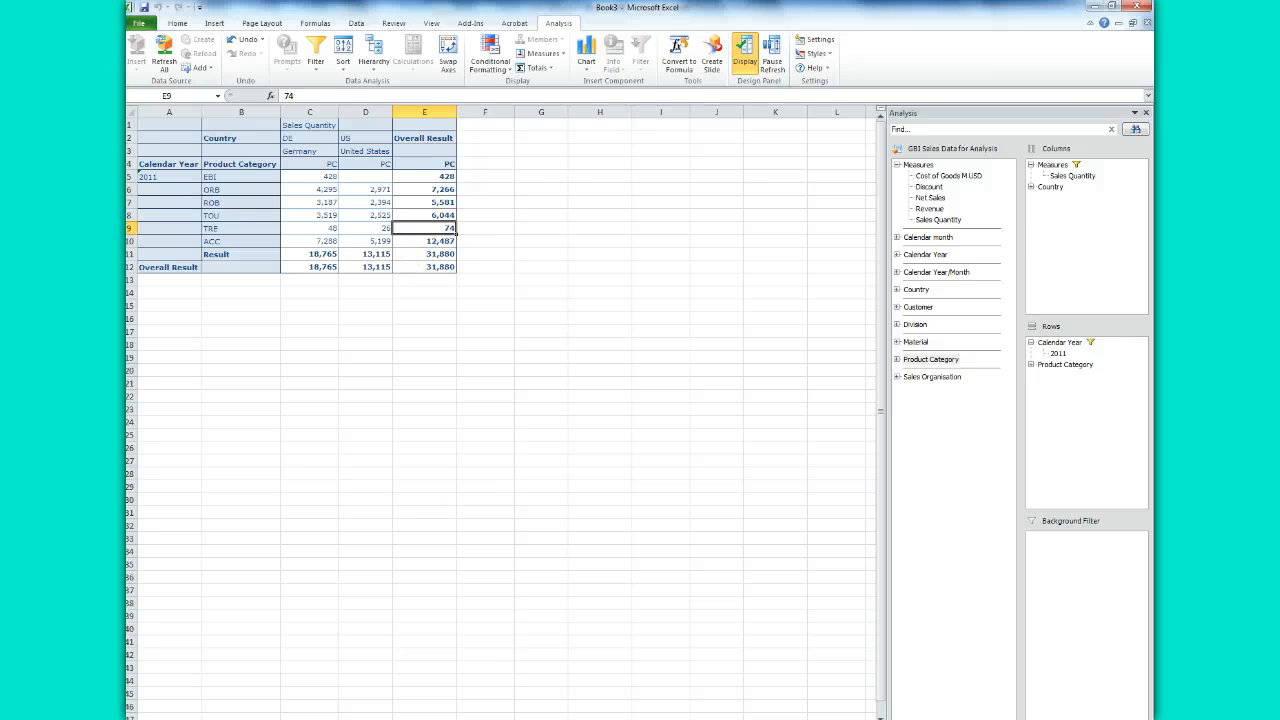
left_click(402, 705)
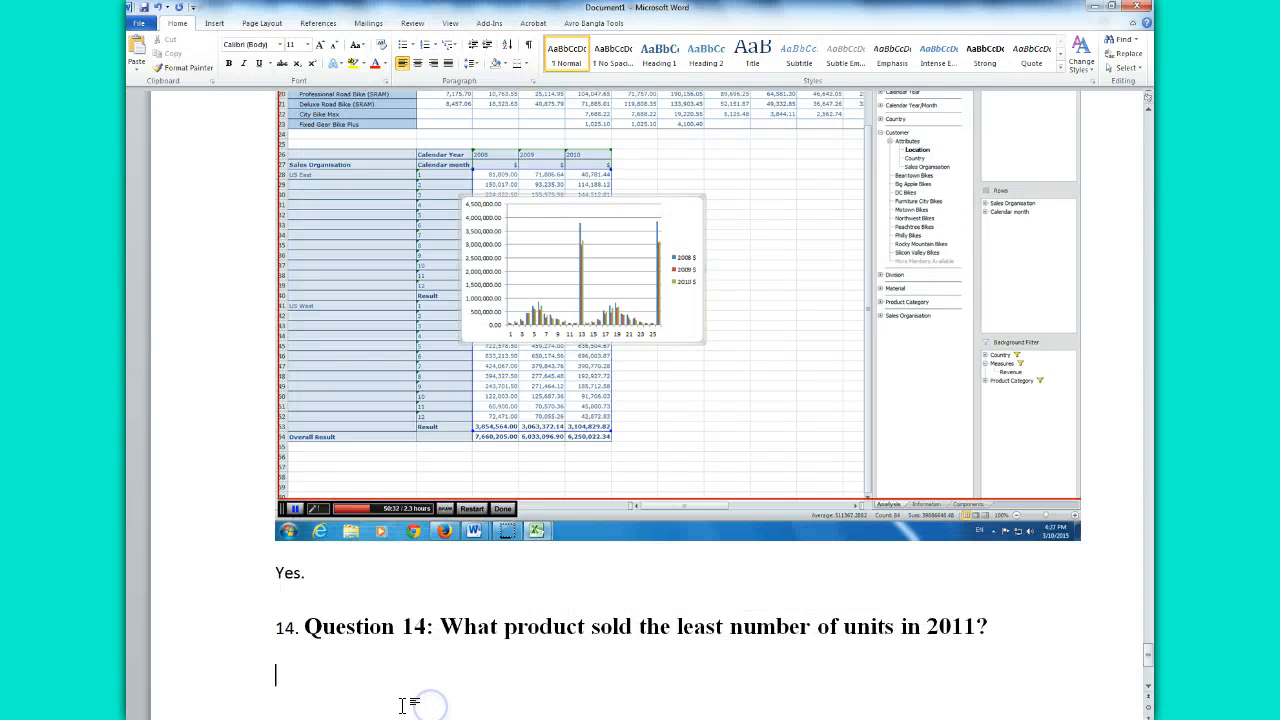
- Paste the Sales Quantity screenshot, answer TRE, and copy the Question 15 text
key("ctrl+v")
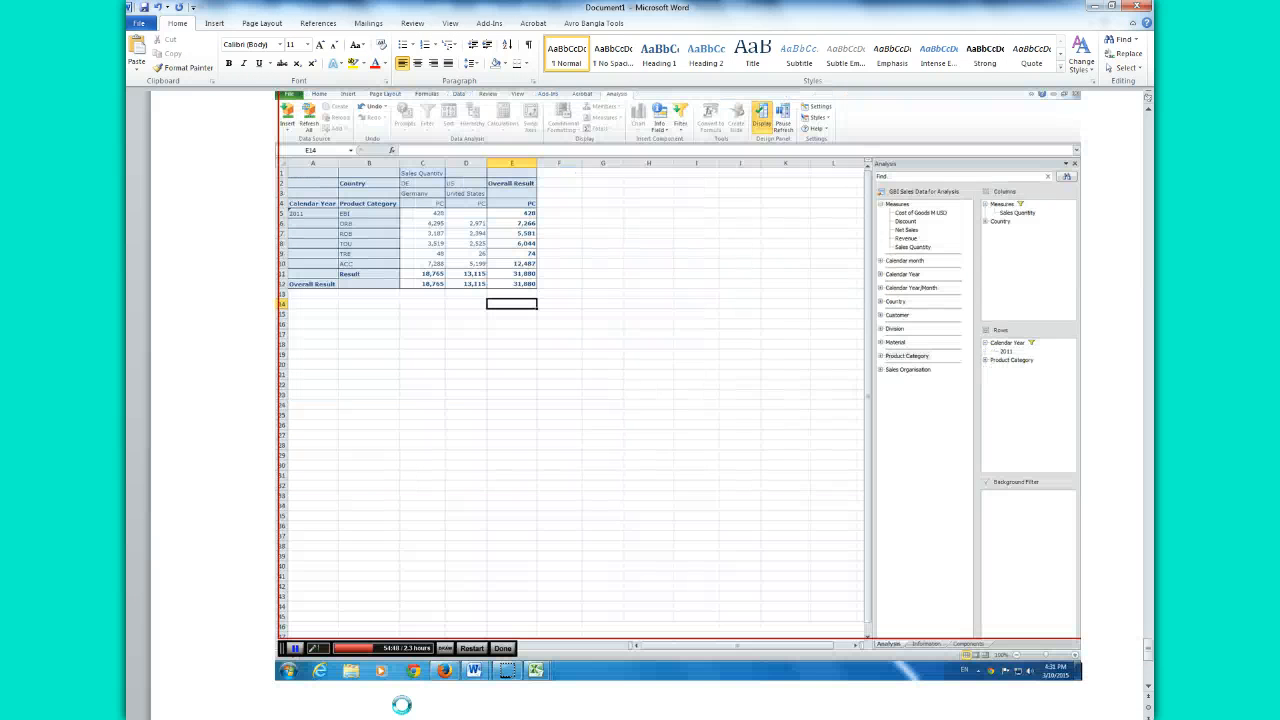
type("TRE")
left_click(343, 686)
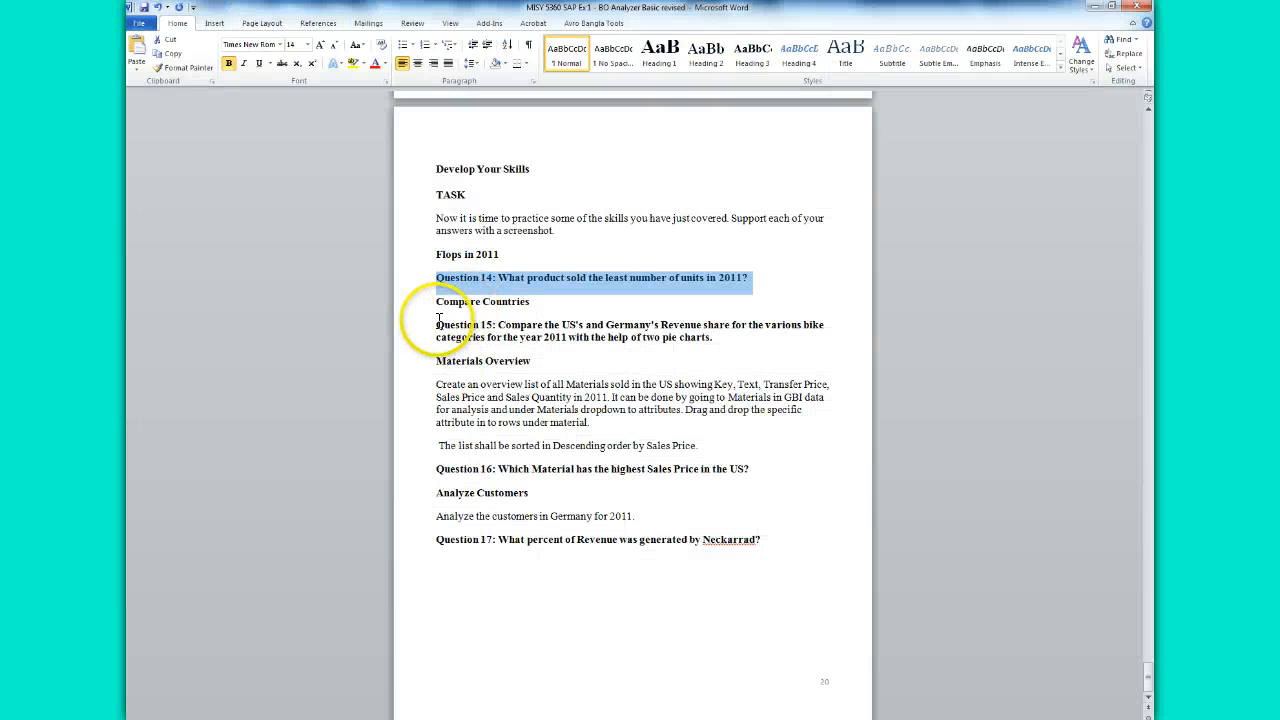
left_click_drag(437, 325, 690, 340)
right_click(655, 342)
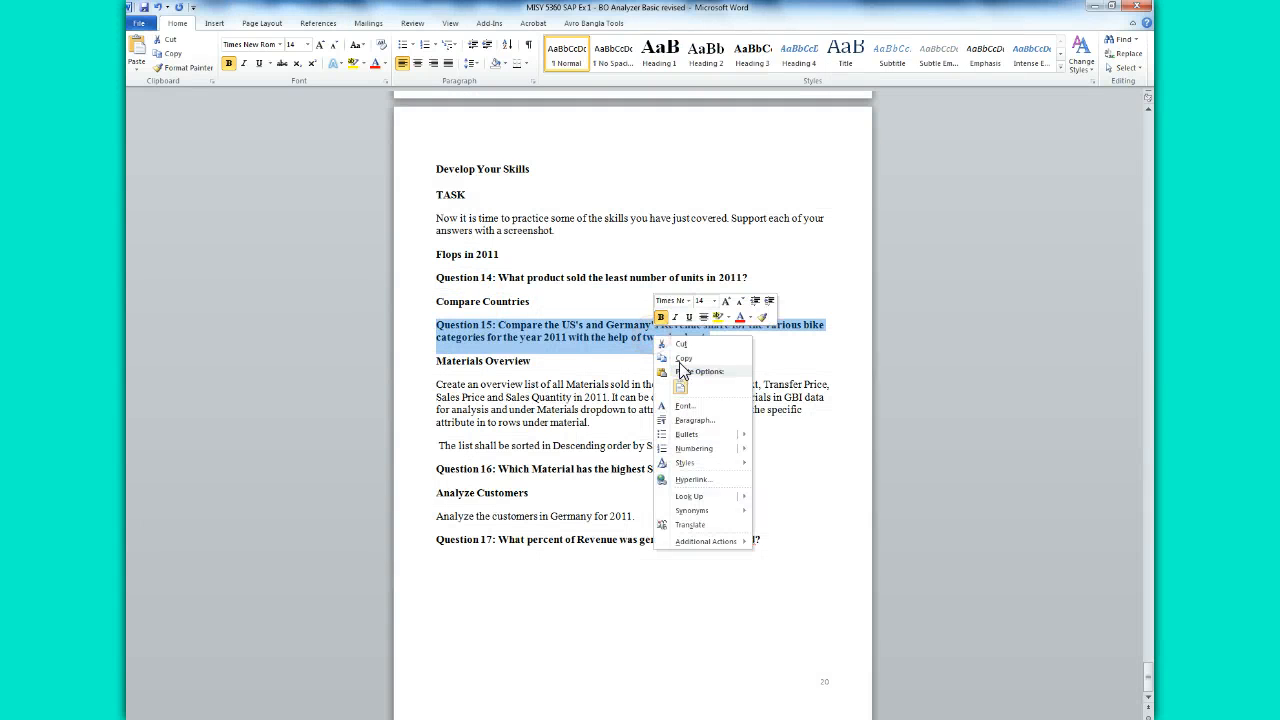
left_click(690, 378)
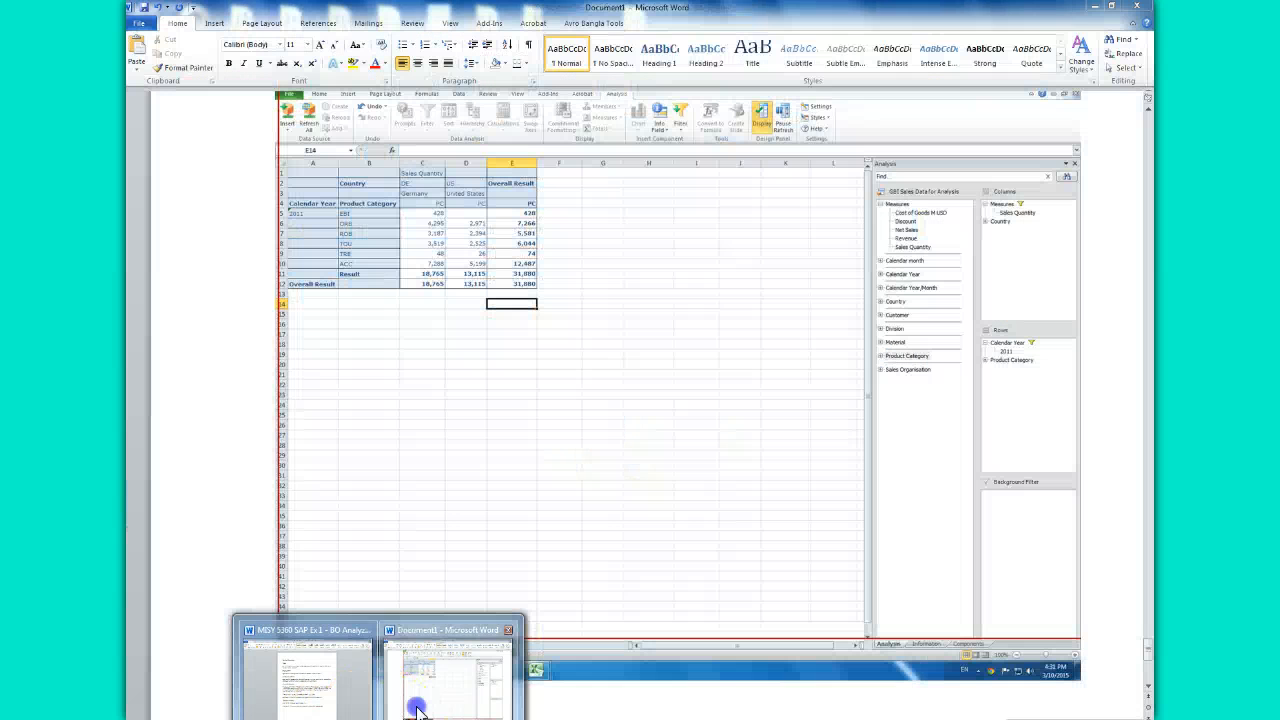
- Paste the Question 15 text on a new line below TRE in the answer document
left_click(480, 650)
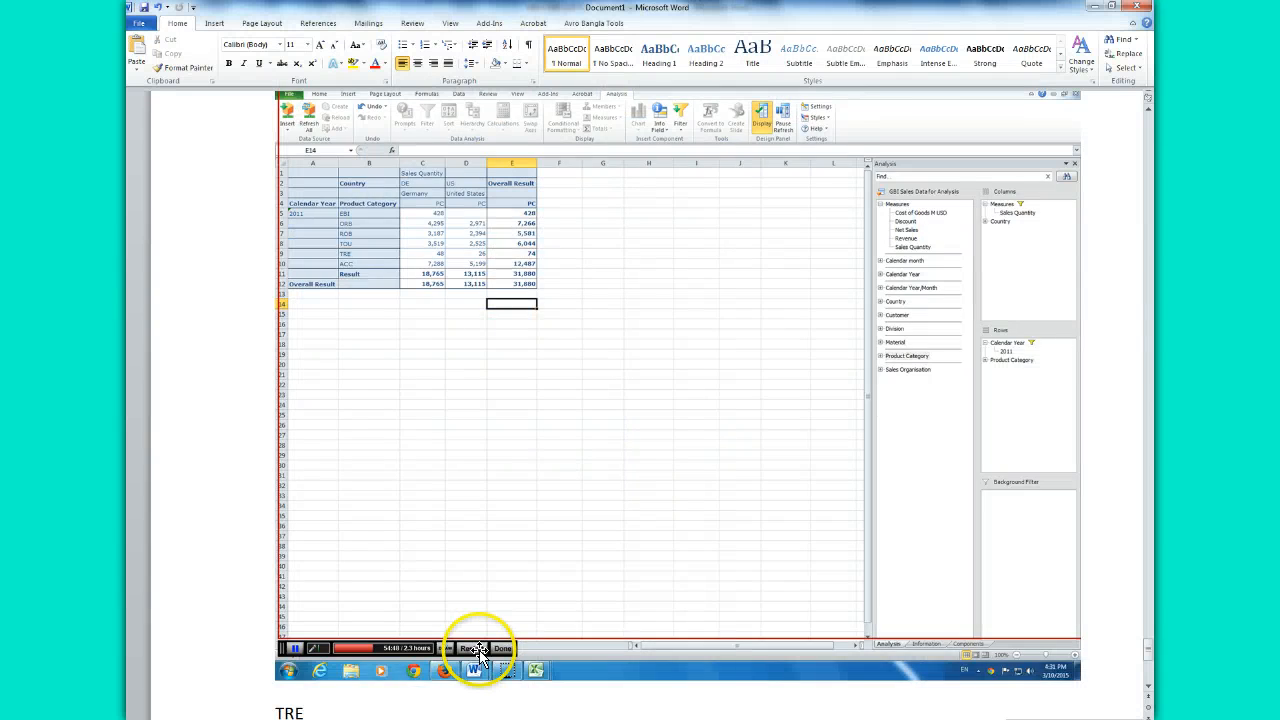
key("Return")
key("ctrl+v")
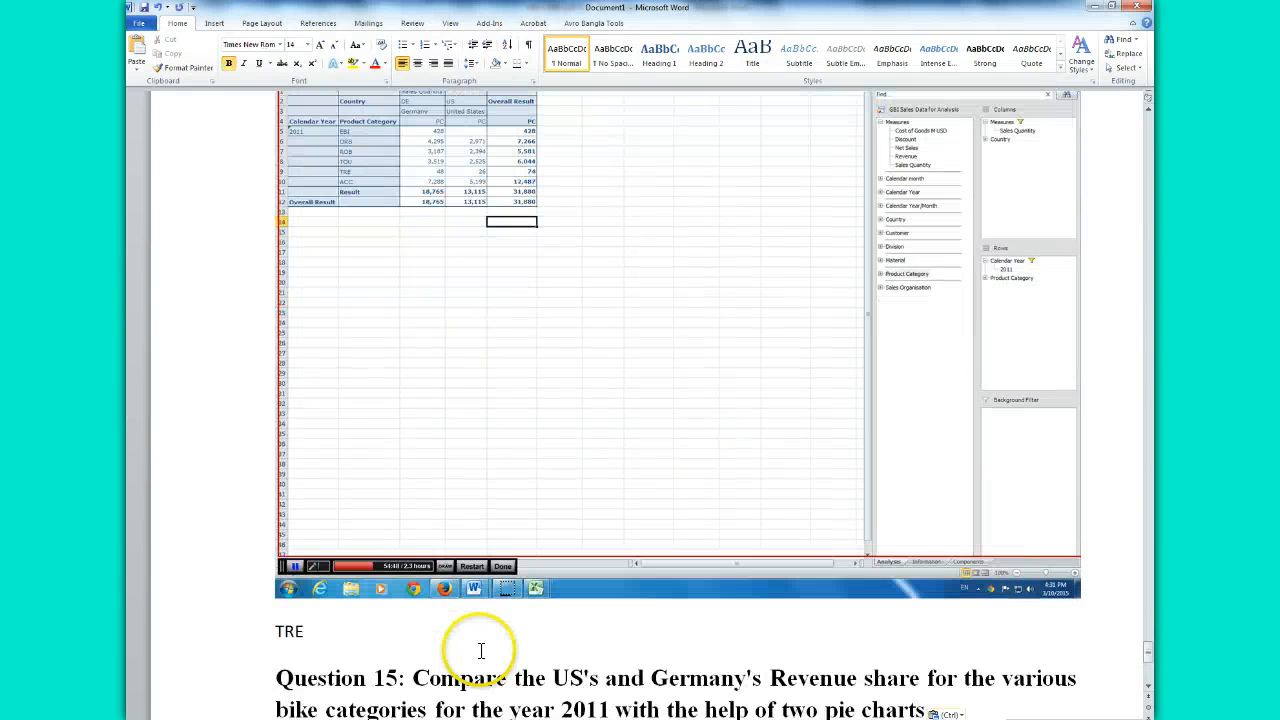
left_click_drag(1148, 643, 1150, 655)
left_click(895, 607)
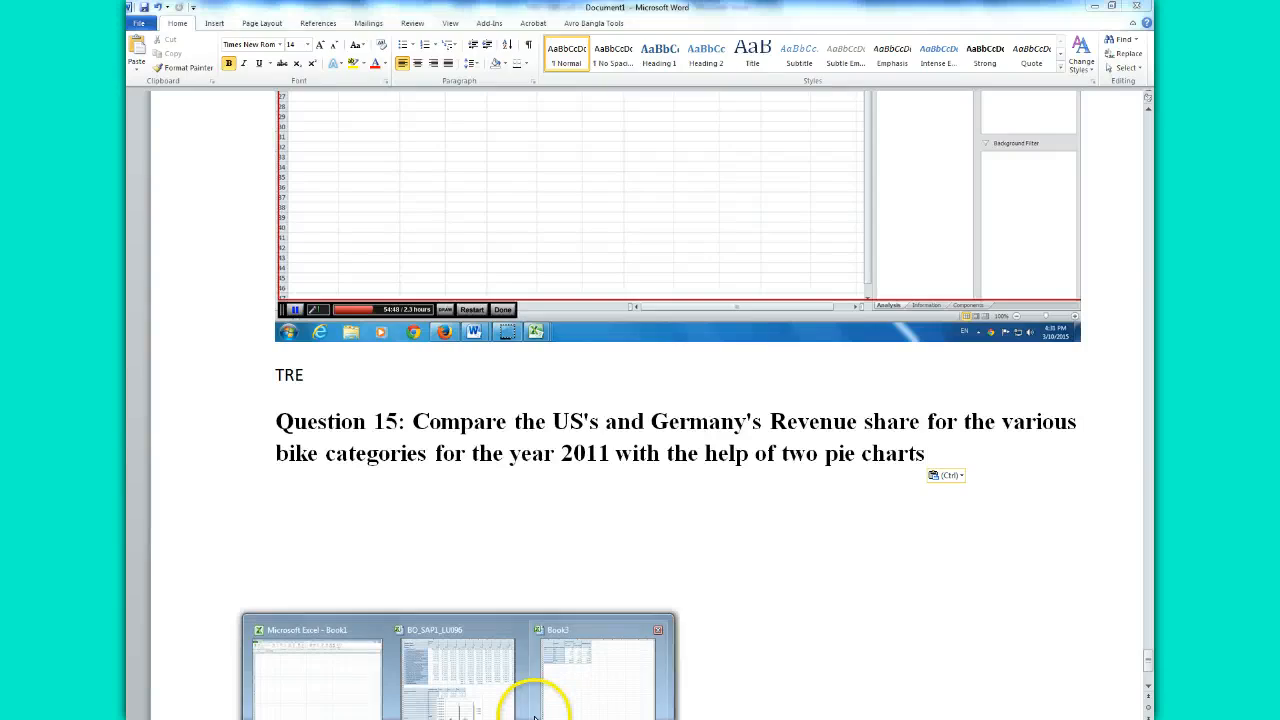
left_click(548, 690)
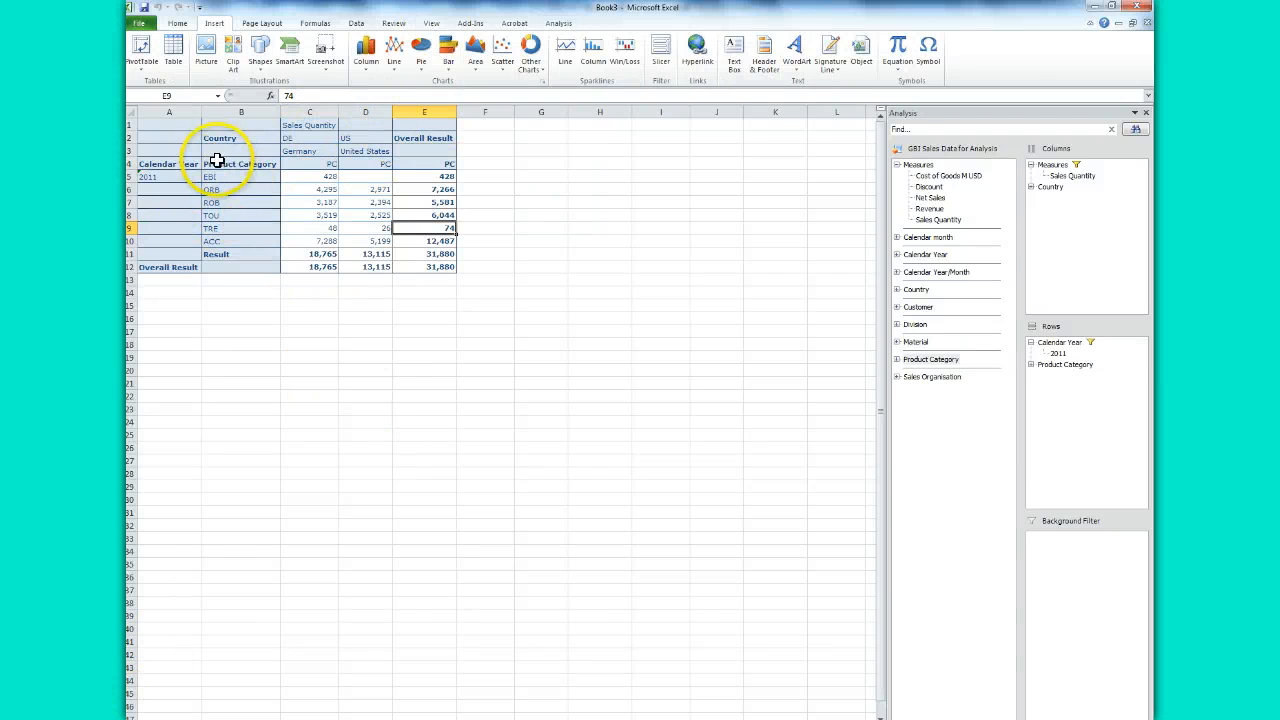
- Chart Germany's product-category quantities (B3:C10) as a 2-D pie placed below the table
left_click_drag(230, 150, 307, 239)
left_click(421, 55)
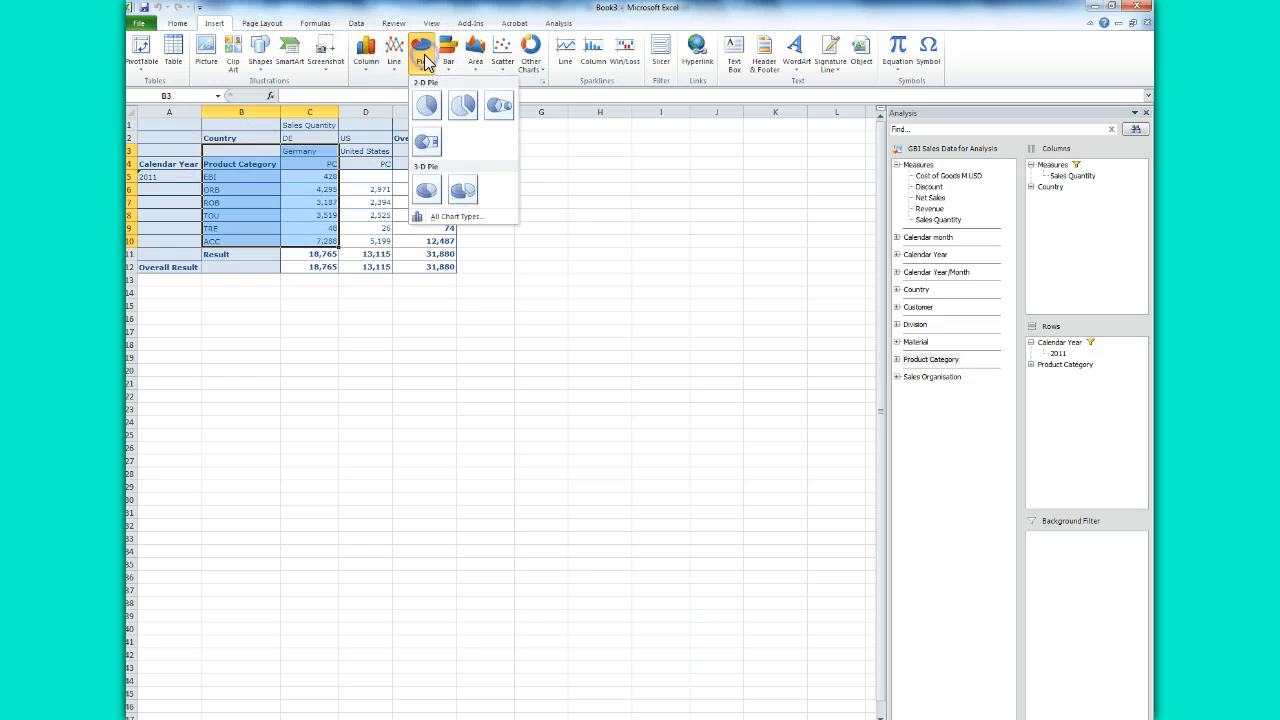
left_click(426, 104)
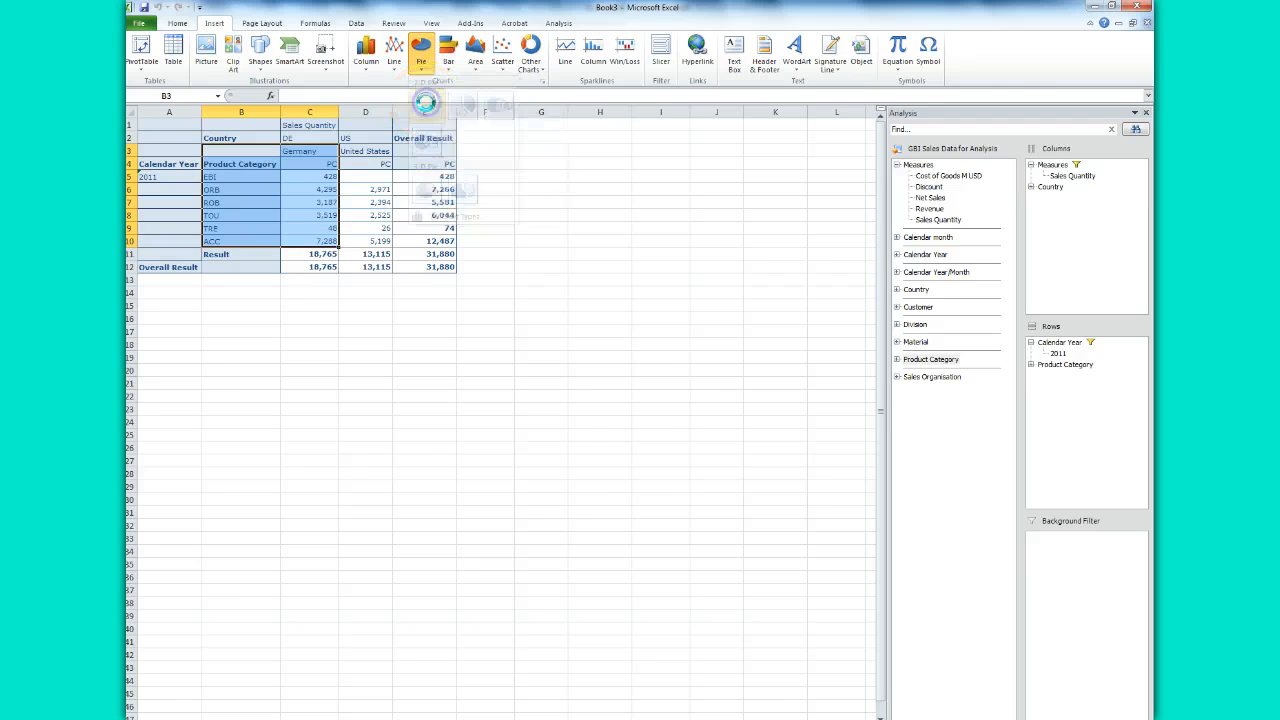
left_click_drag(502, 337, 359, 349)
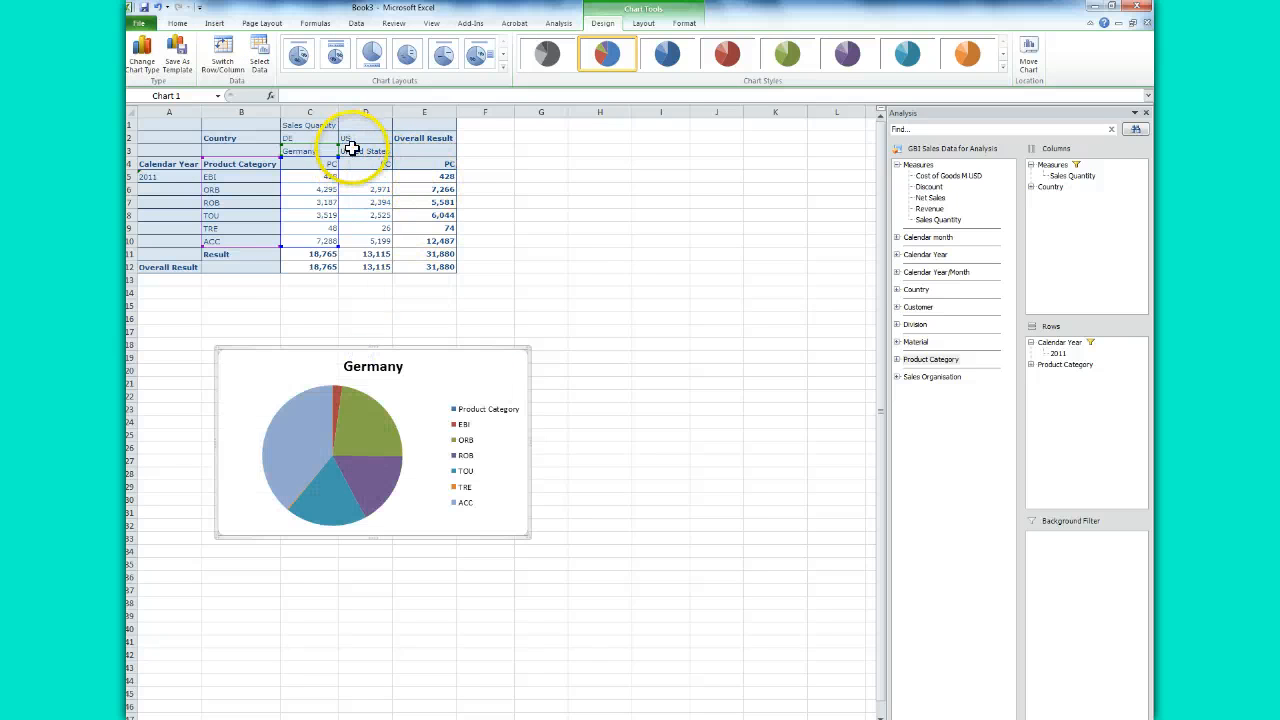
left_click_drag(351, 140, 372, 239)
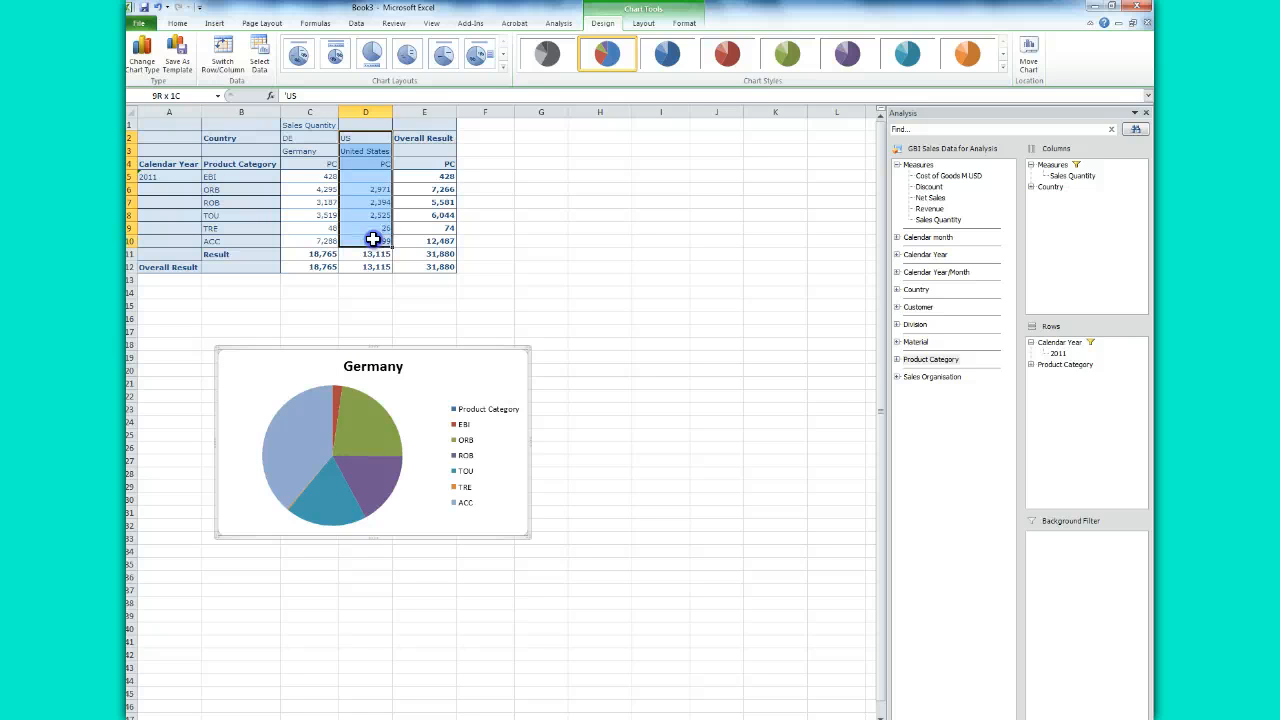
left_click_drag(372, 239, 367, 254)
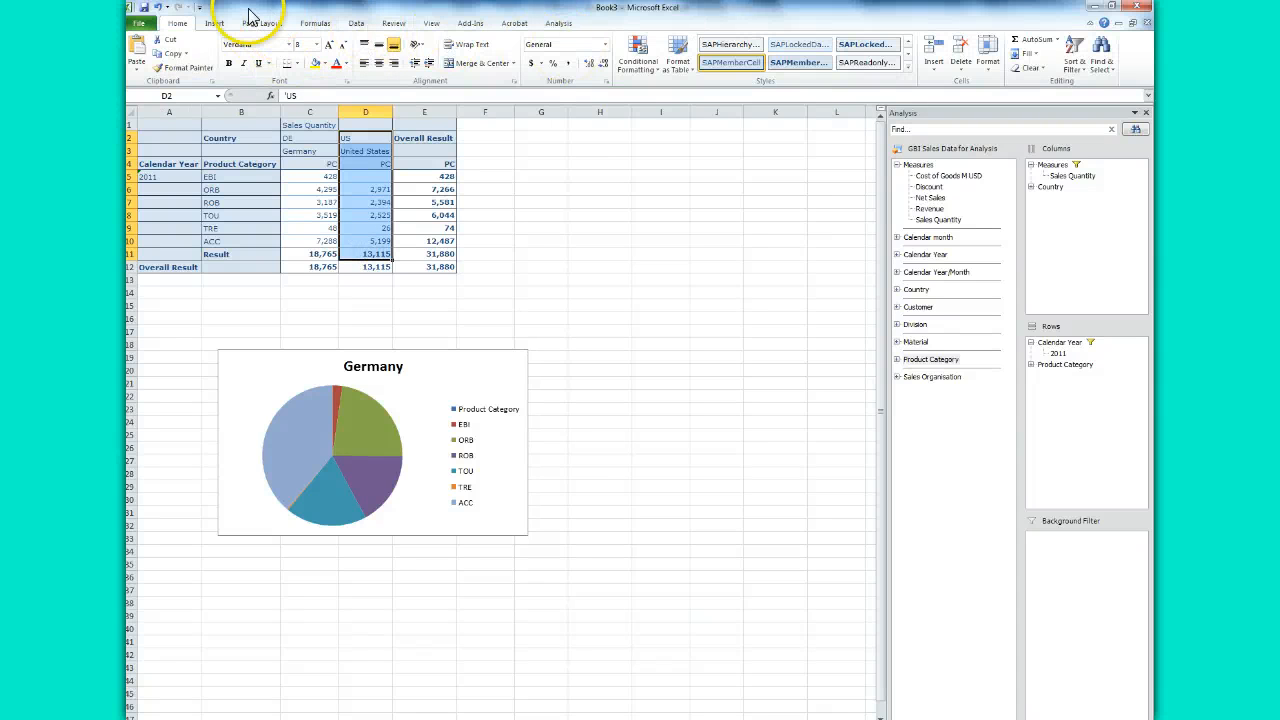
- Insert a first US pie chart, position and enlarge it beside the table, then delete it
left_click(214, 23)
left_click(420, 55)
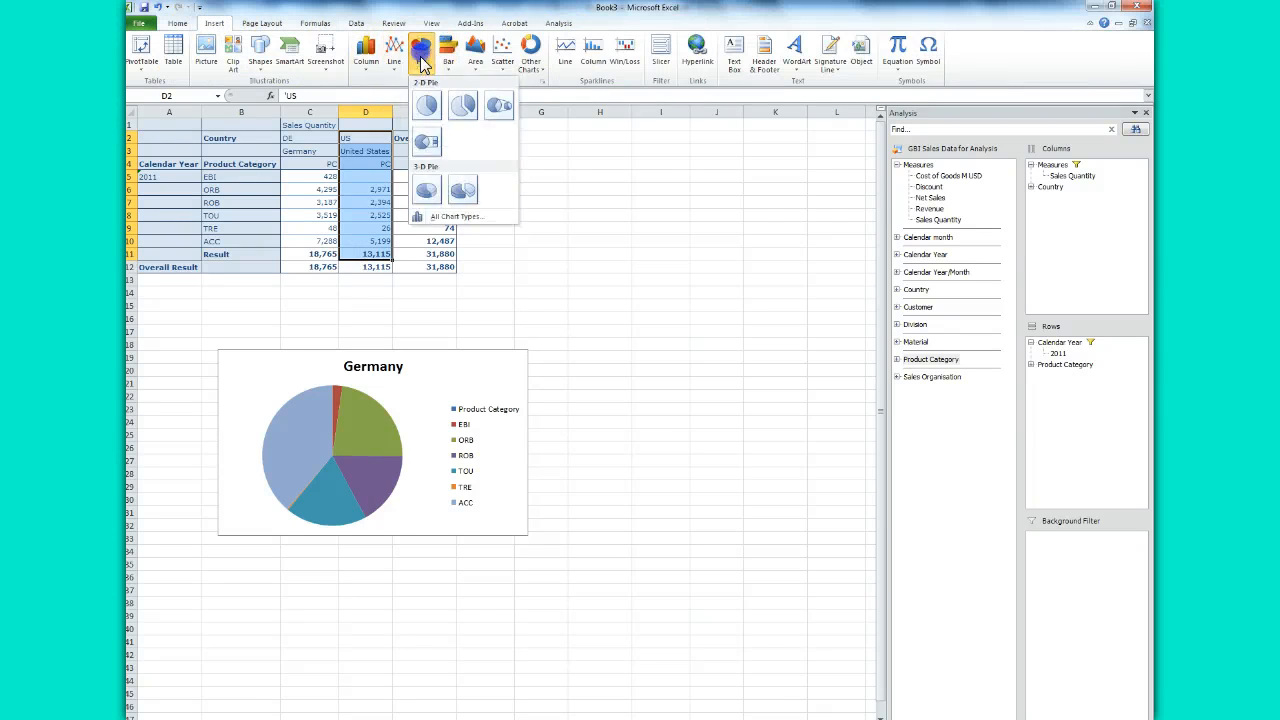
left_click(427, 105)
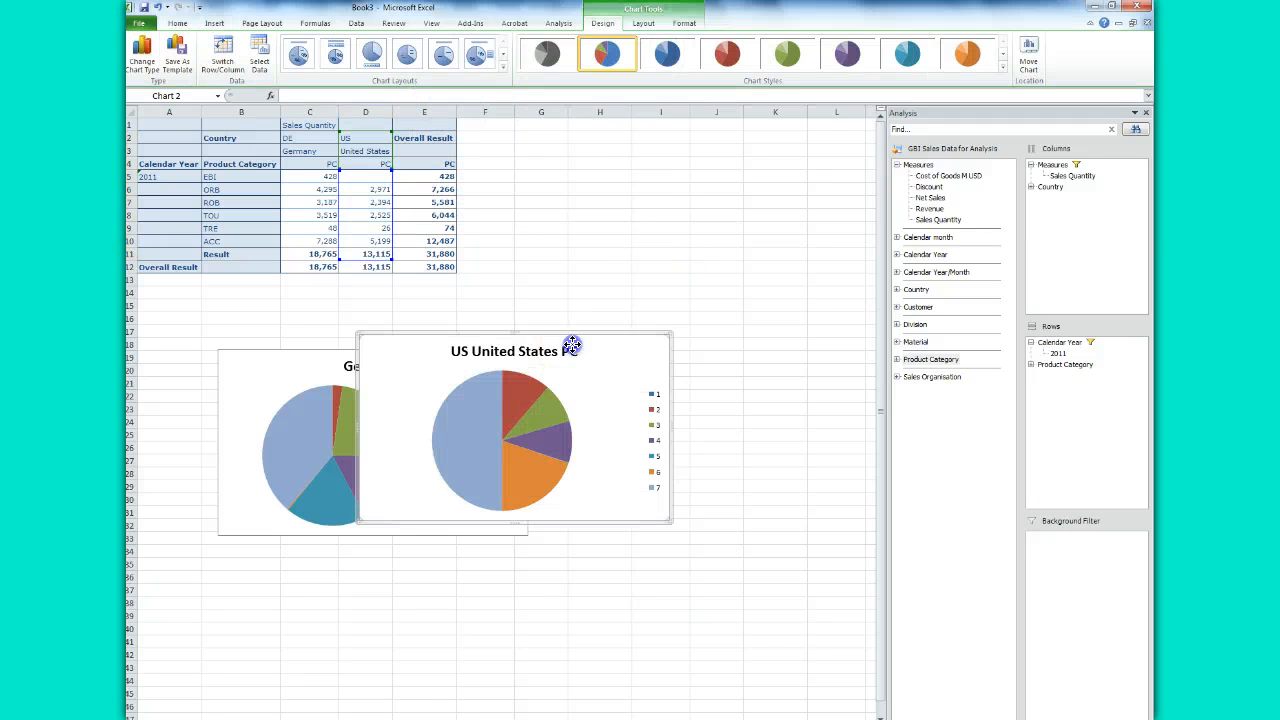
left_click_drag(463, 337, 666, 343)
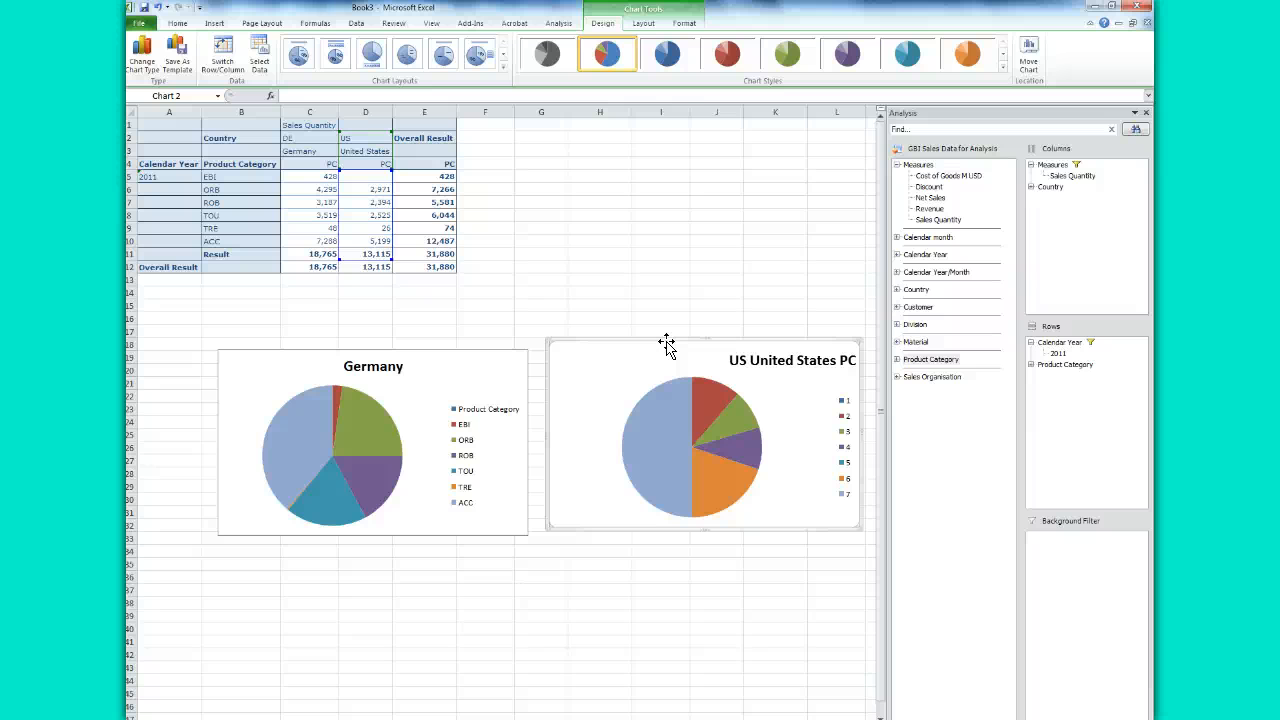
left_click_drag(766, 371, 692, 153)
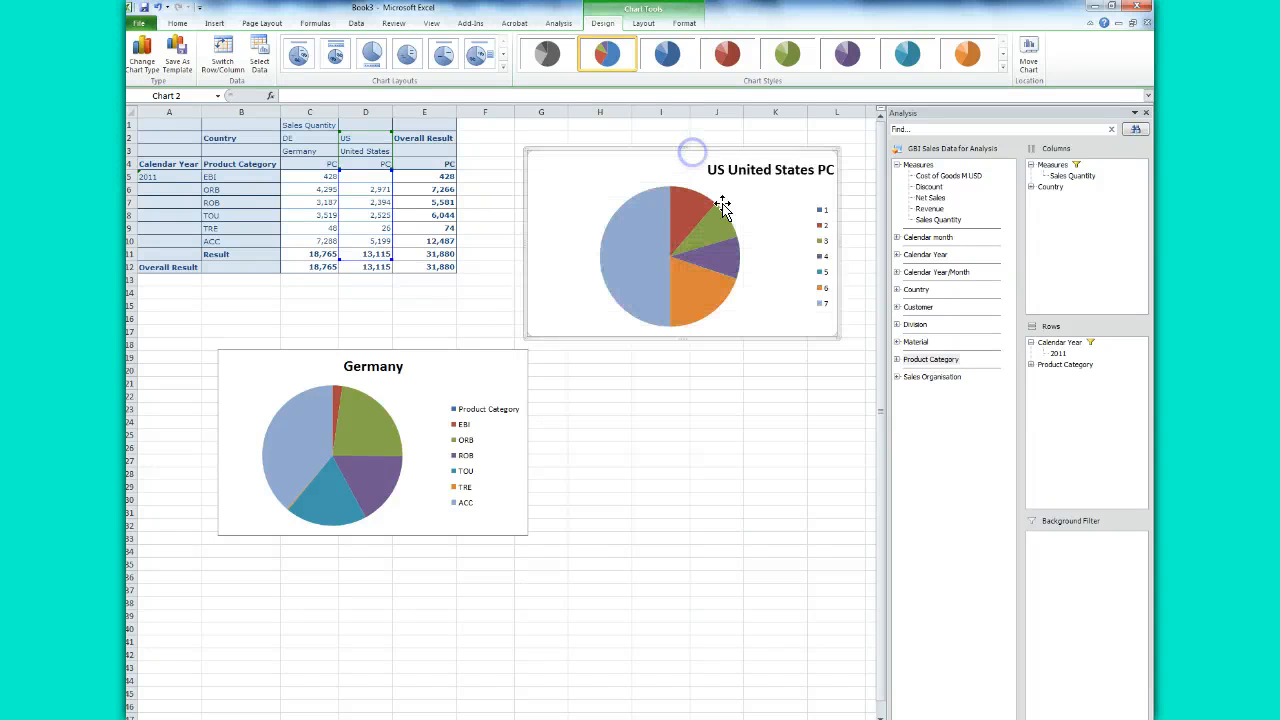
left_click_drag(835, 336, 851, 353)
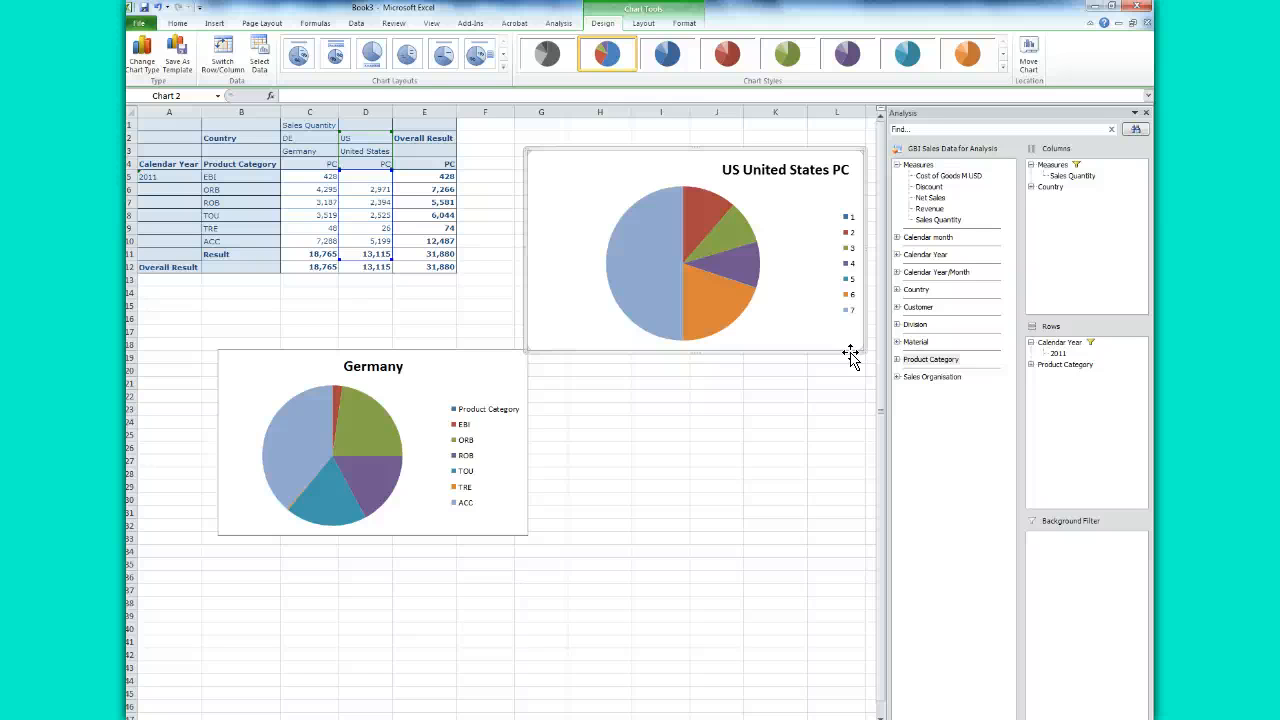
left_click(763, 245)
left_click(710, 174)
key("Delete")
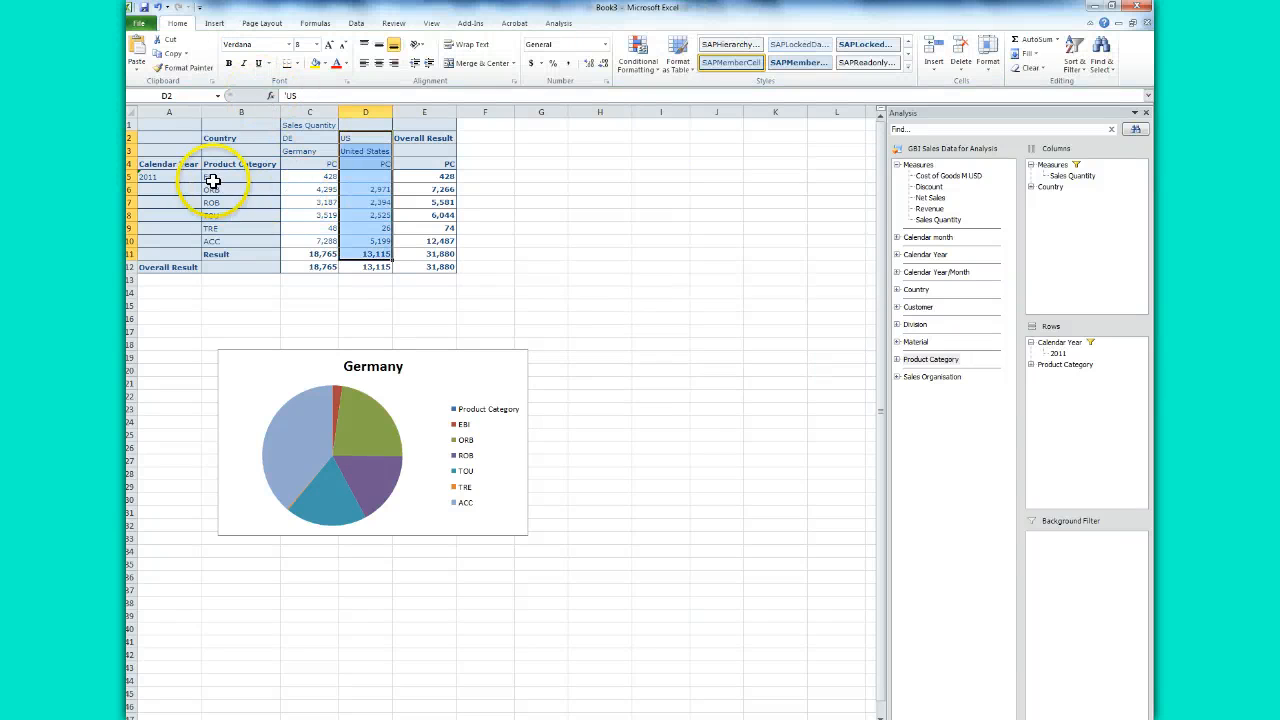
- Build a pie from categories EBI to ACC with US quantities, then delete the wrong chart
left_click_drag(209, 164, 223, 242)
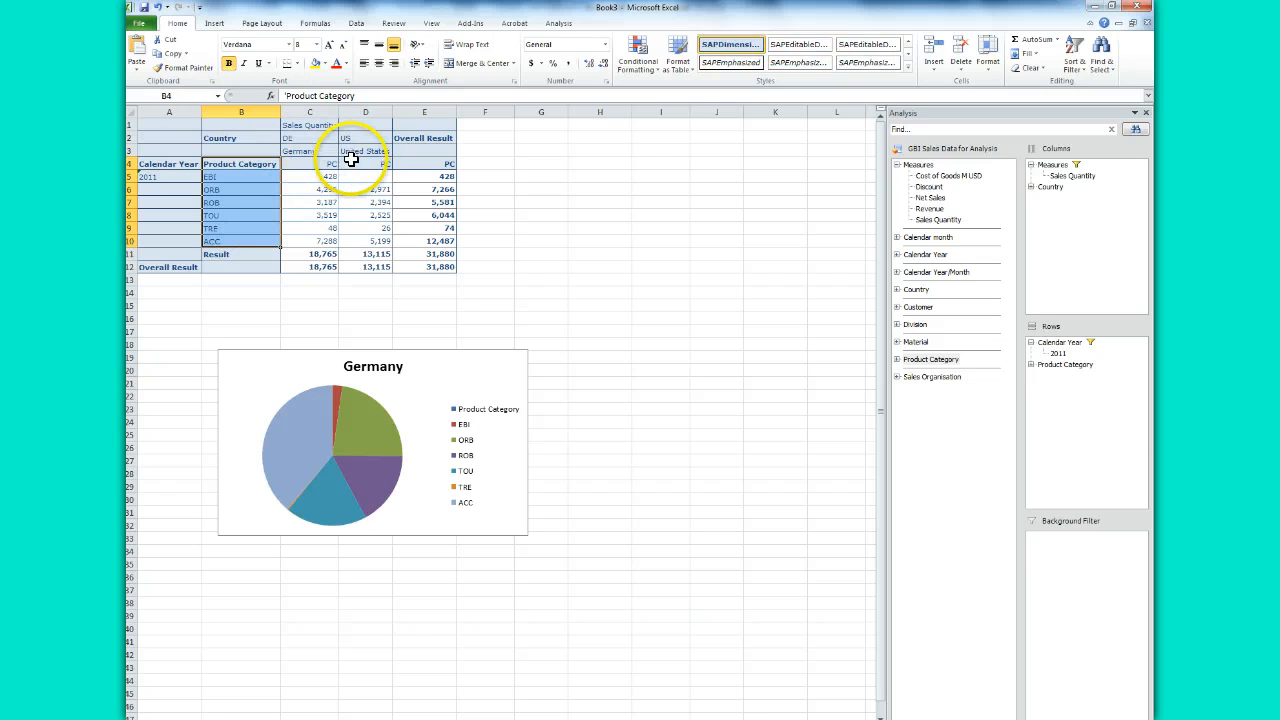
left_click_drag(352, 157, 354, 242)
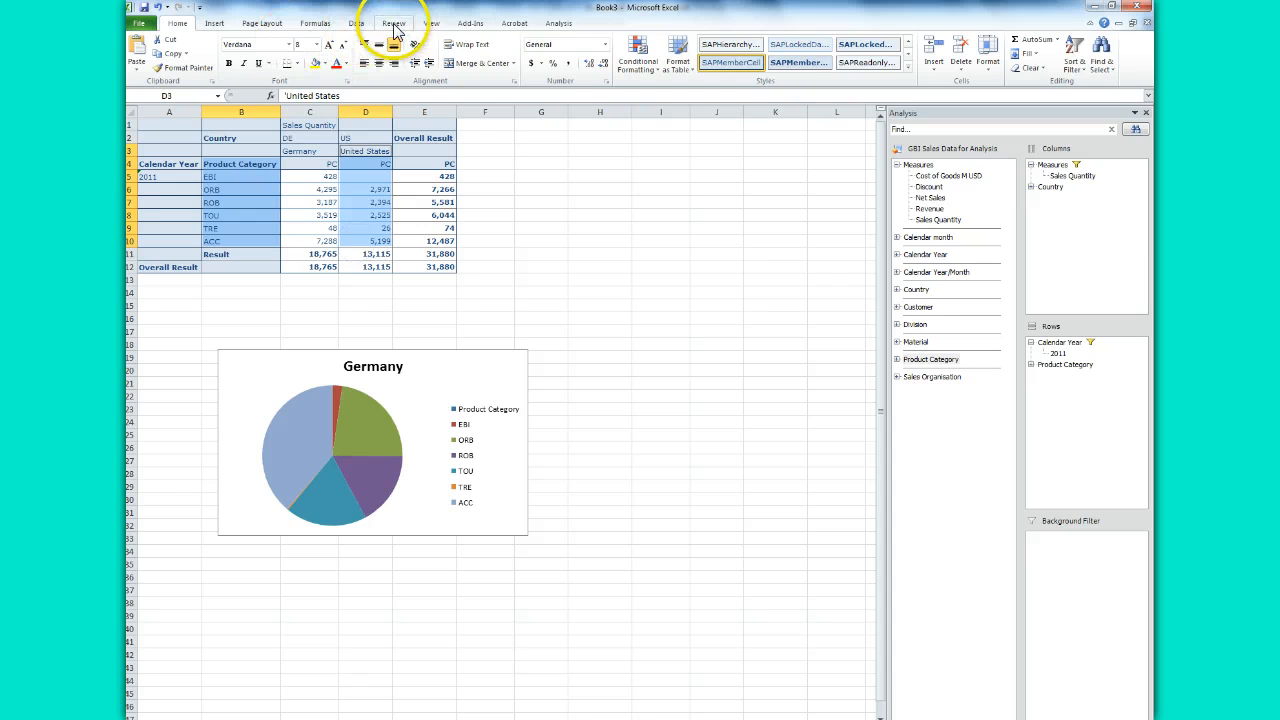
left_click(214, 23)
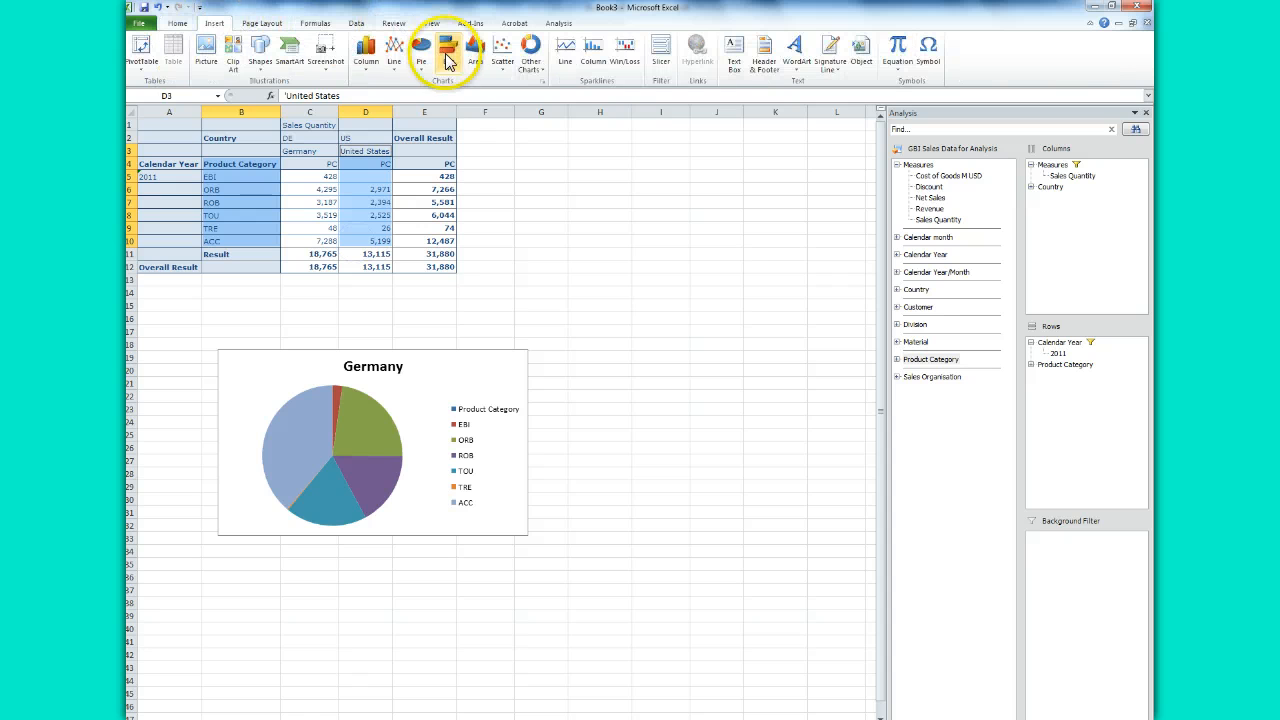
left_click(418, 64)
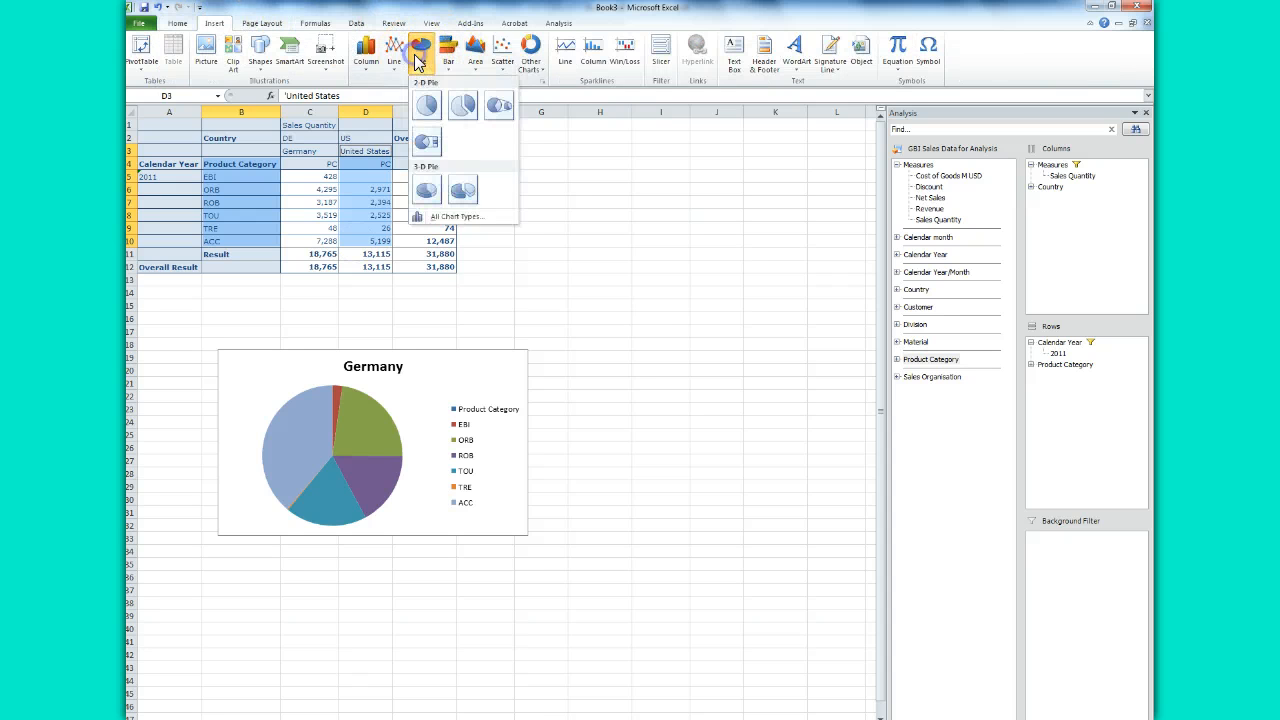
left_click(423, 130)
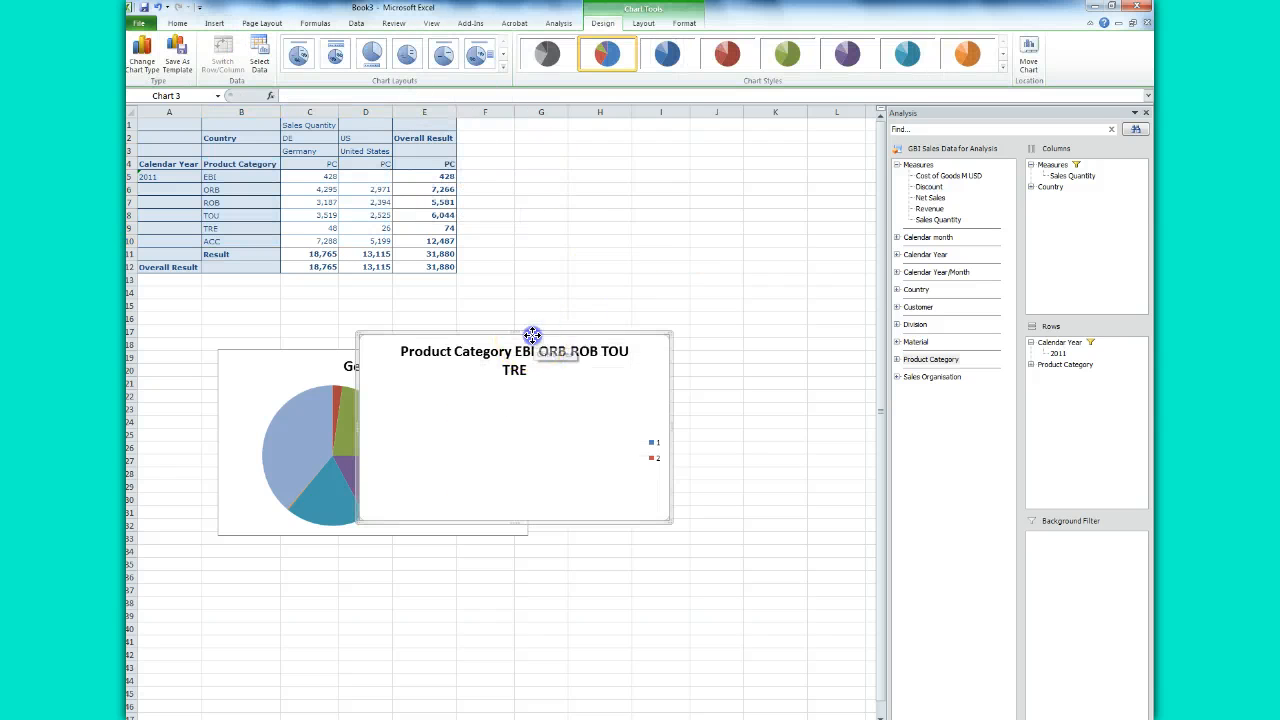
left_click_drag(540, 348, 716, 140)
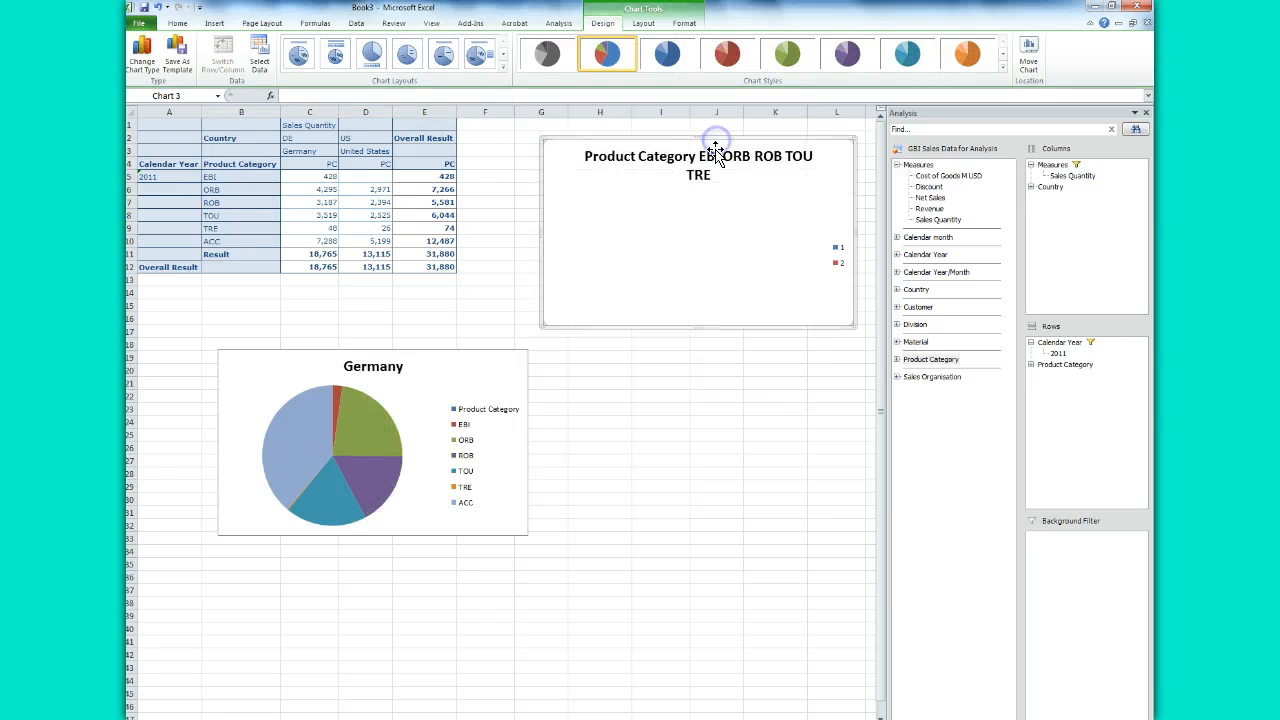
key("Delete")
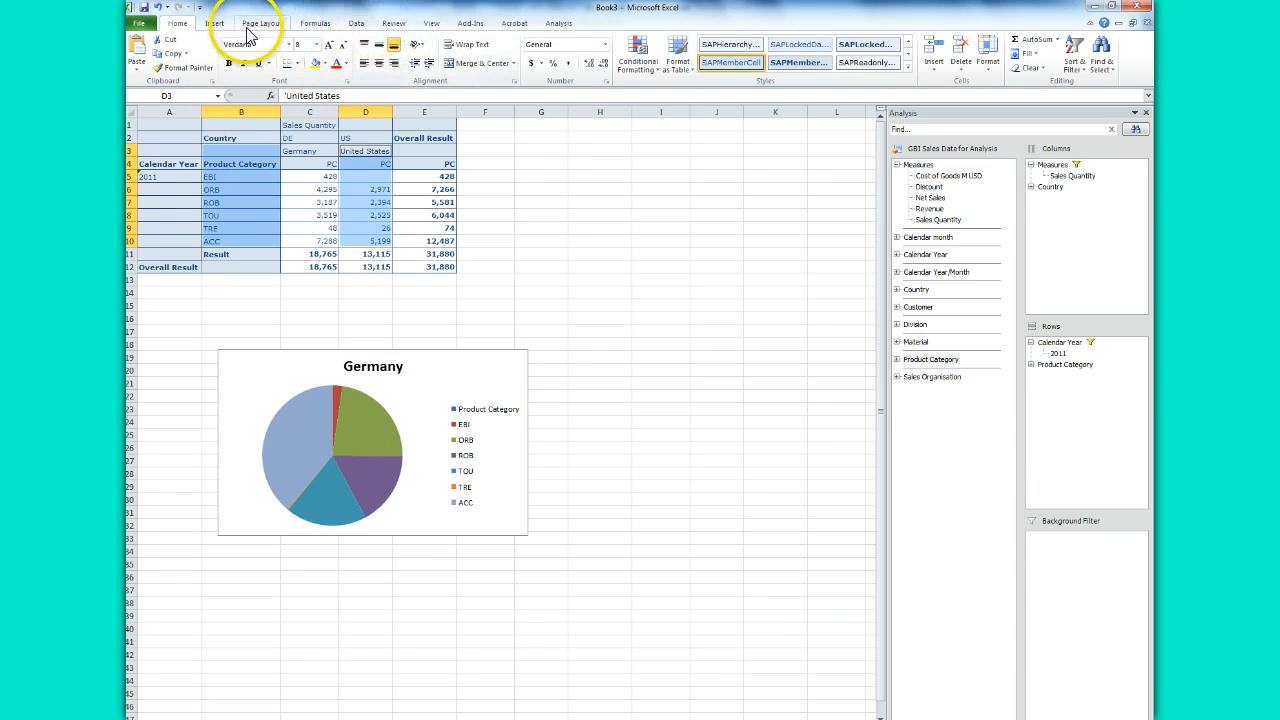
- Insert the United States 2-D pie chart and place it right of the table
left_click(210, 25)
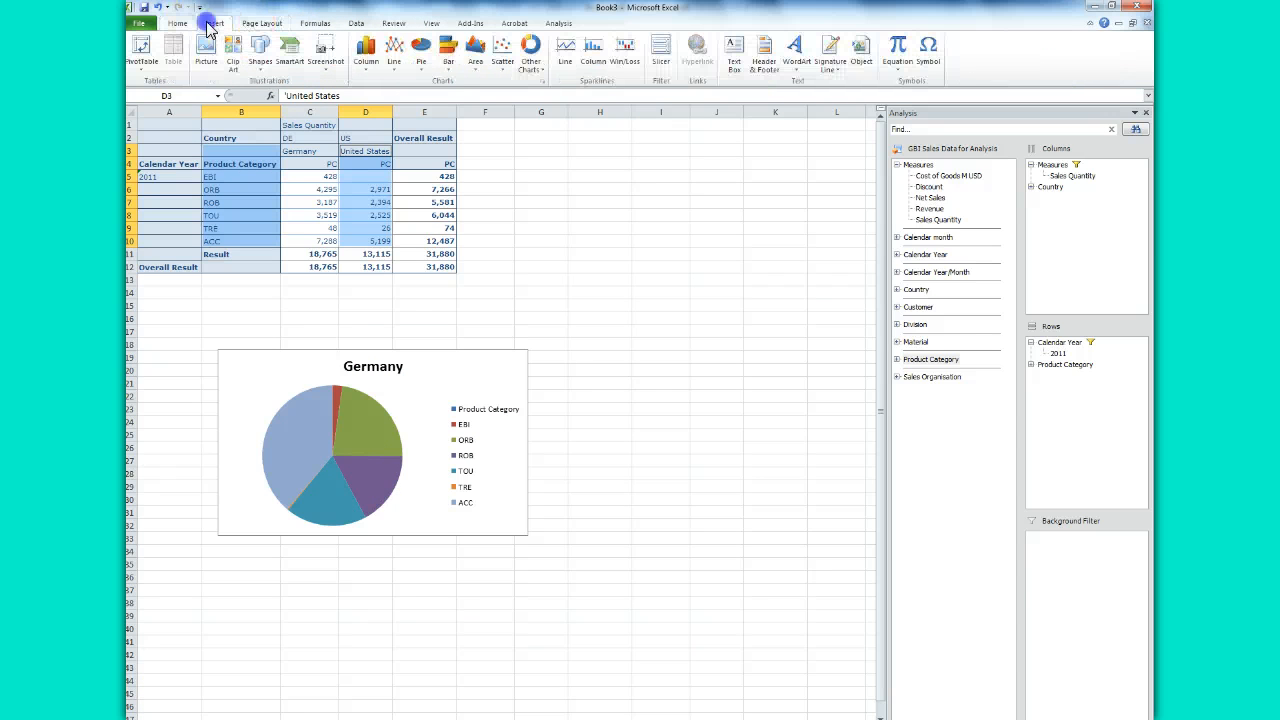
left_click(420, 57)
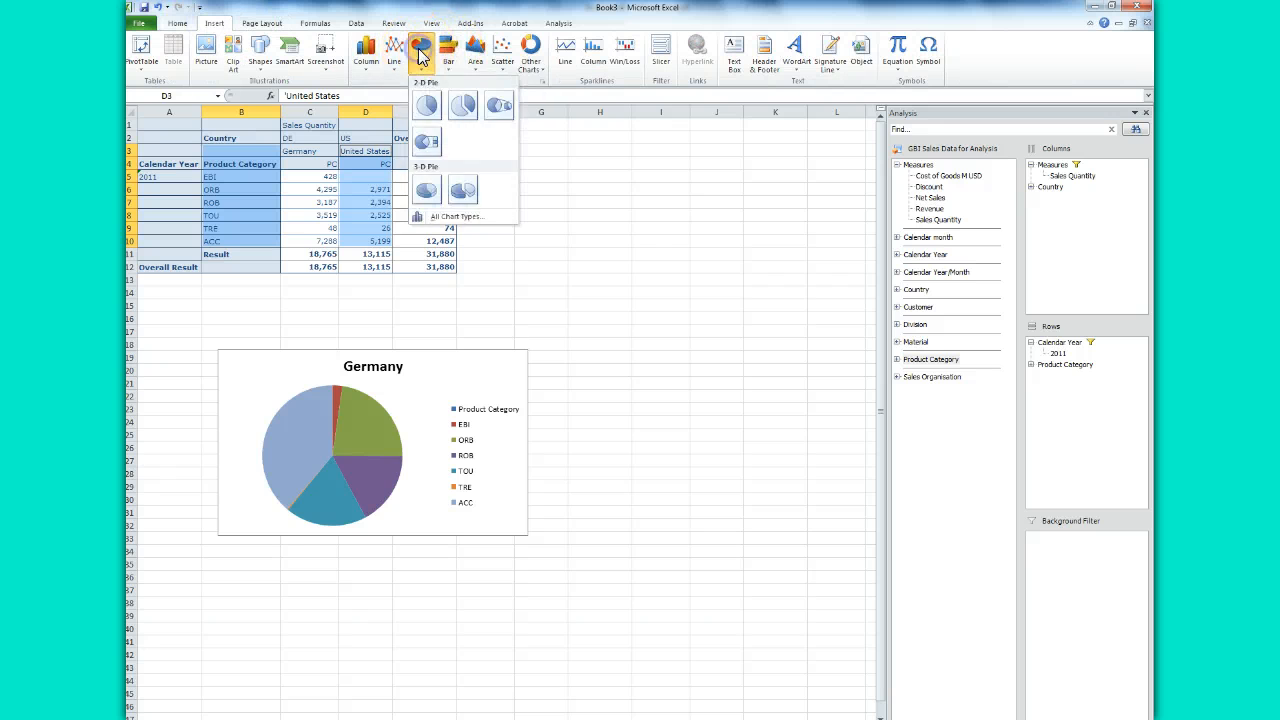
left_click(430, 108)
left_click_drag(565, 338, 707, 163)
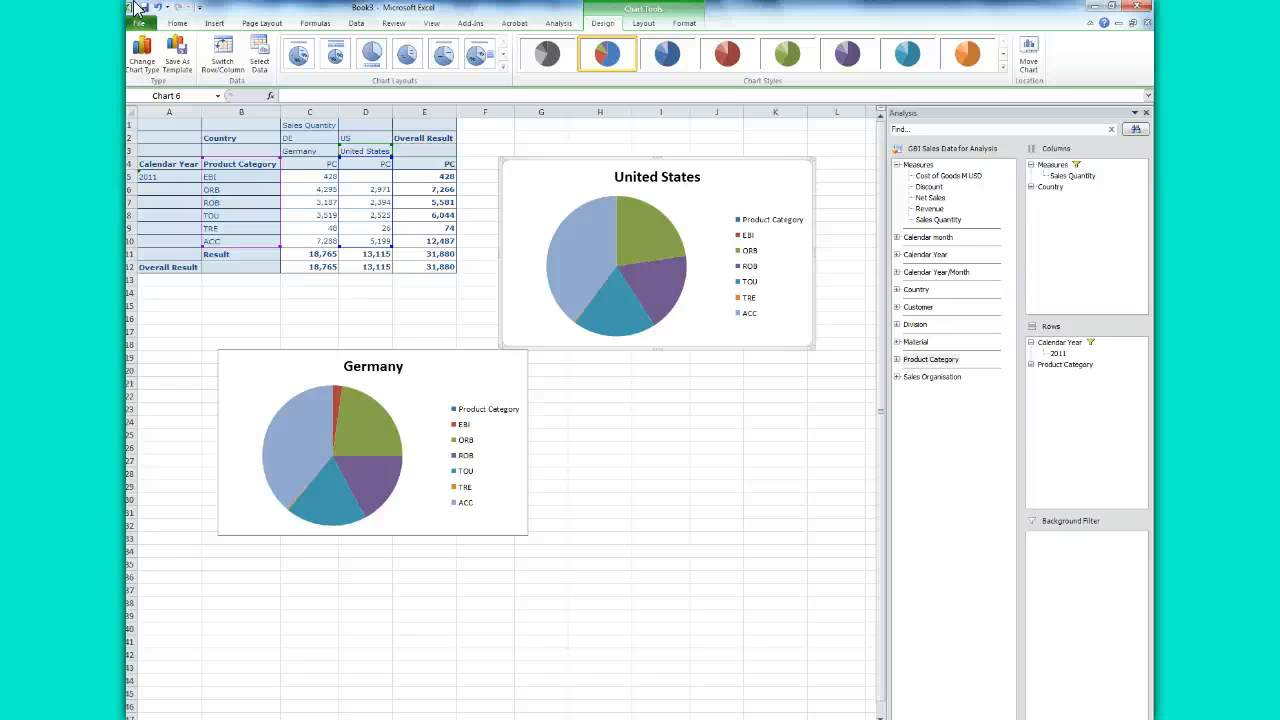
left_click(323, 451)
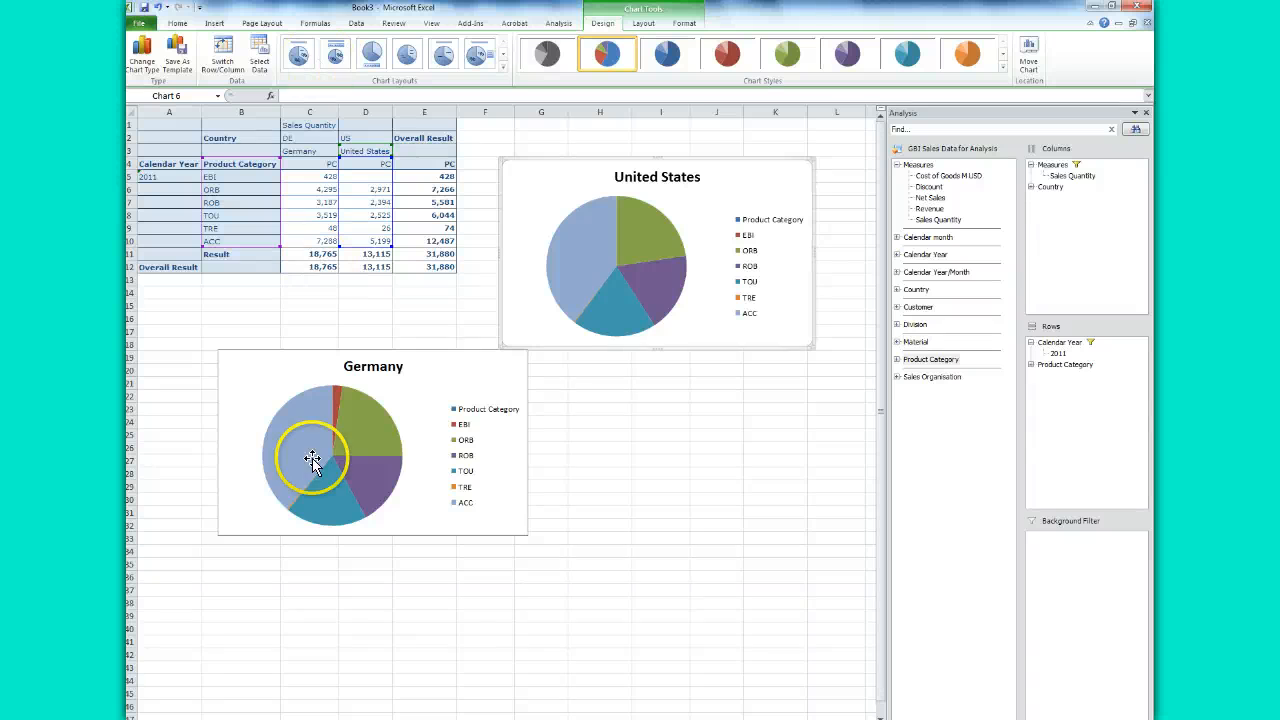
left_click(503, 517)
left_click(634, 517)
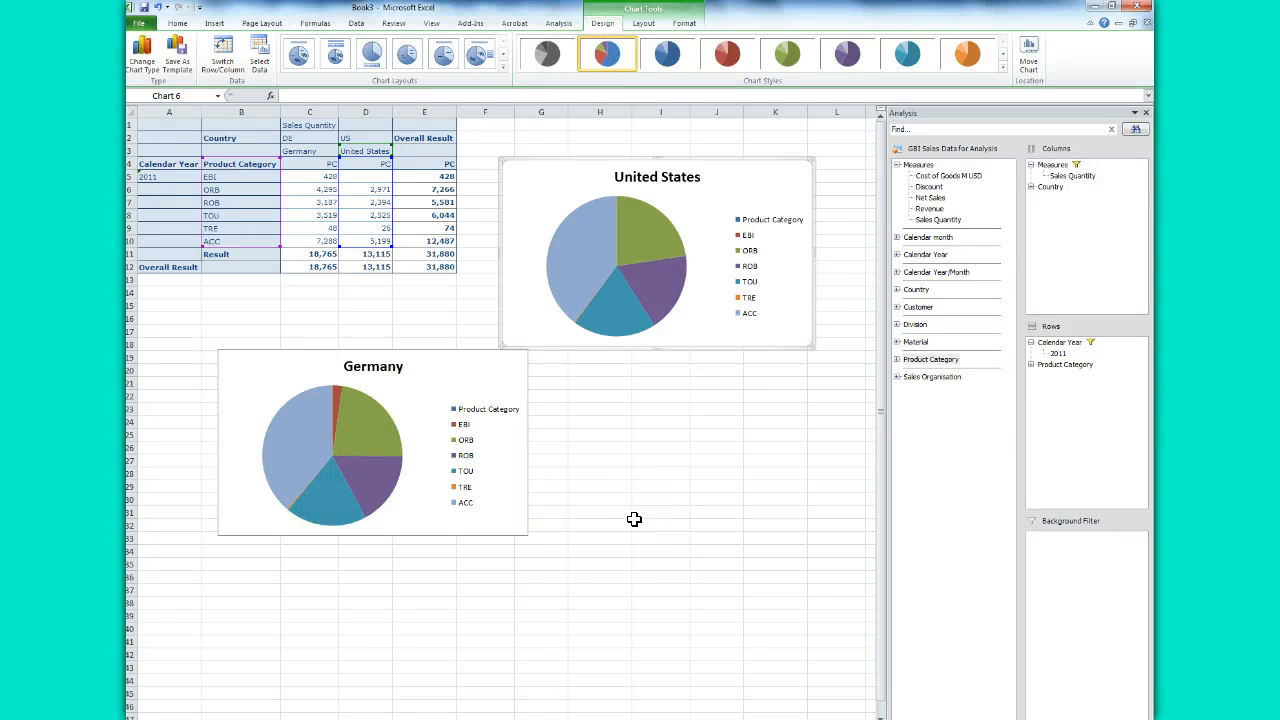
left_click(606, 564)
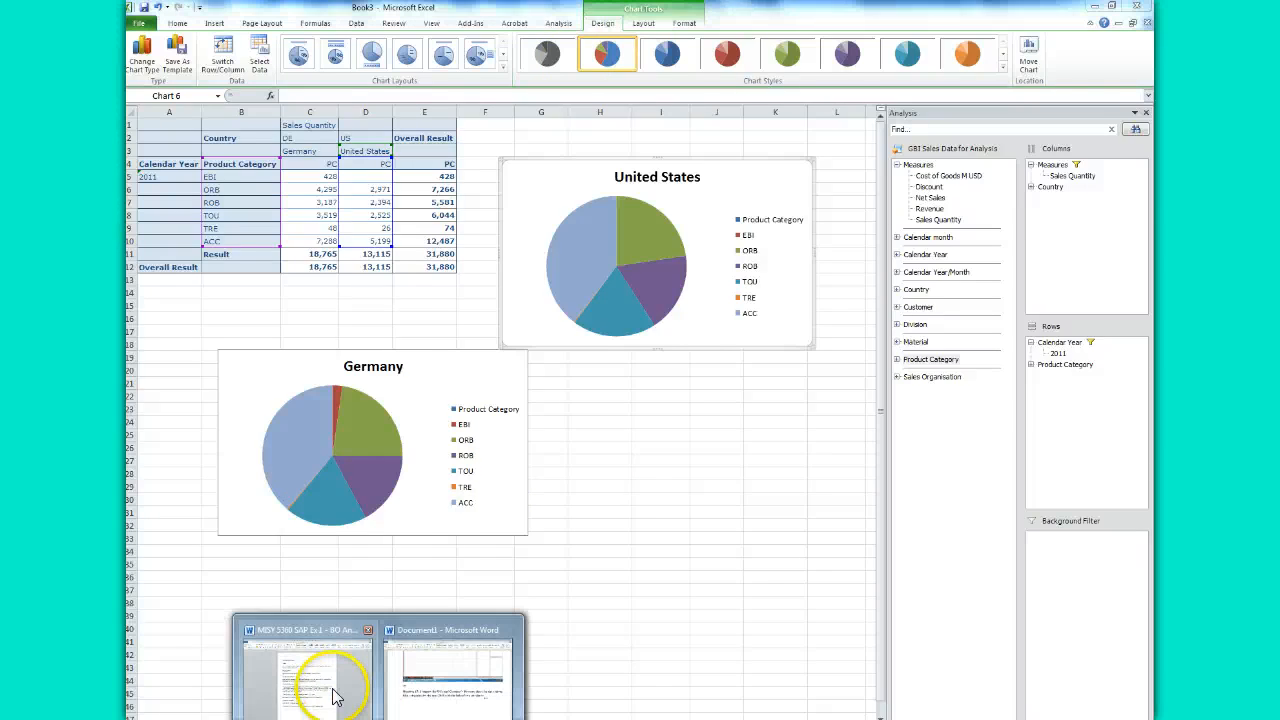
- Copy the Question 16 line from the assignment and paste it below Question 15 in Document1
left_click(329, 618)
left_click_drag(437, 469, 748, 470)
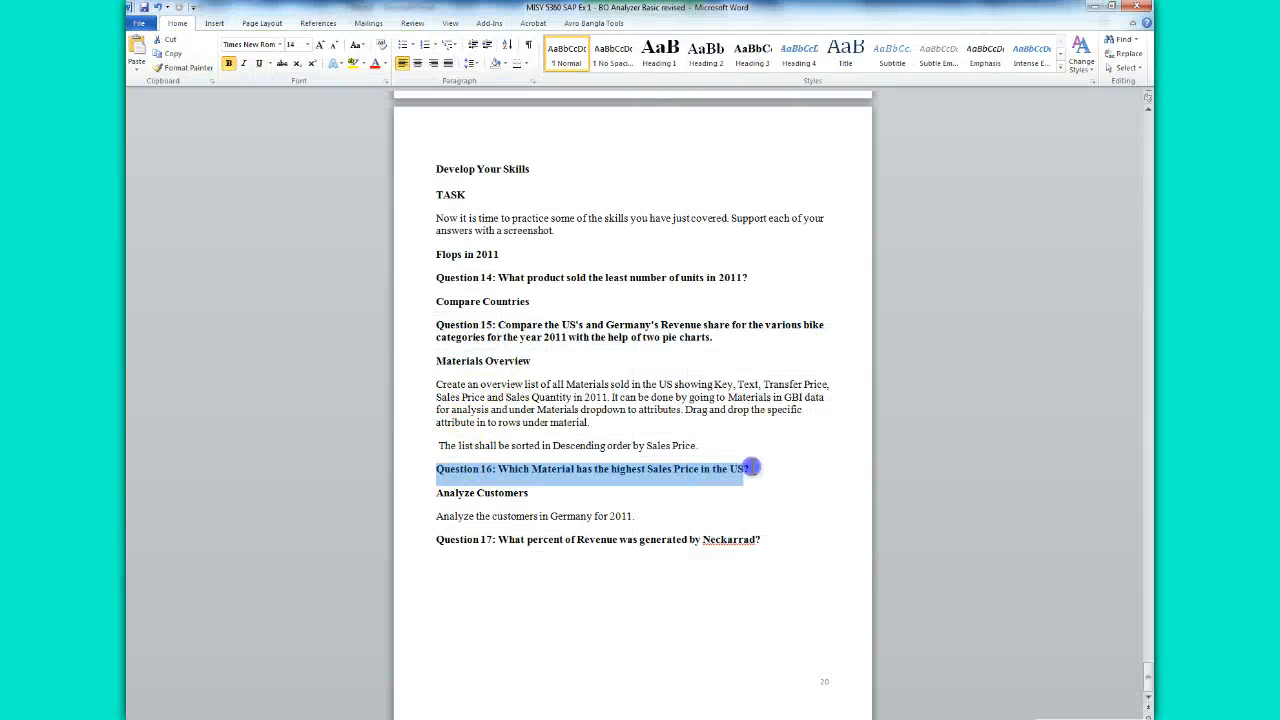
right_click(697, 473)
left_click(727, 496)
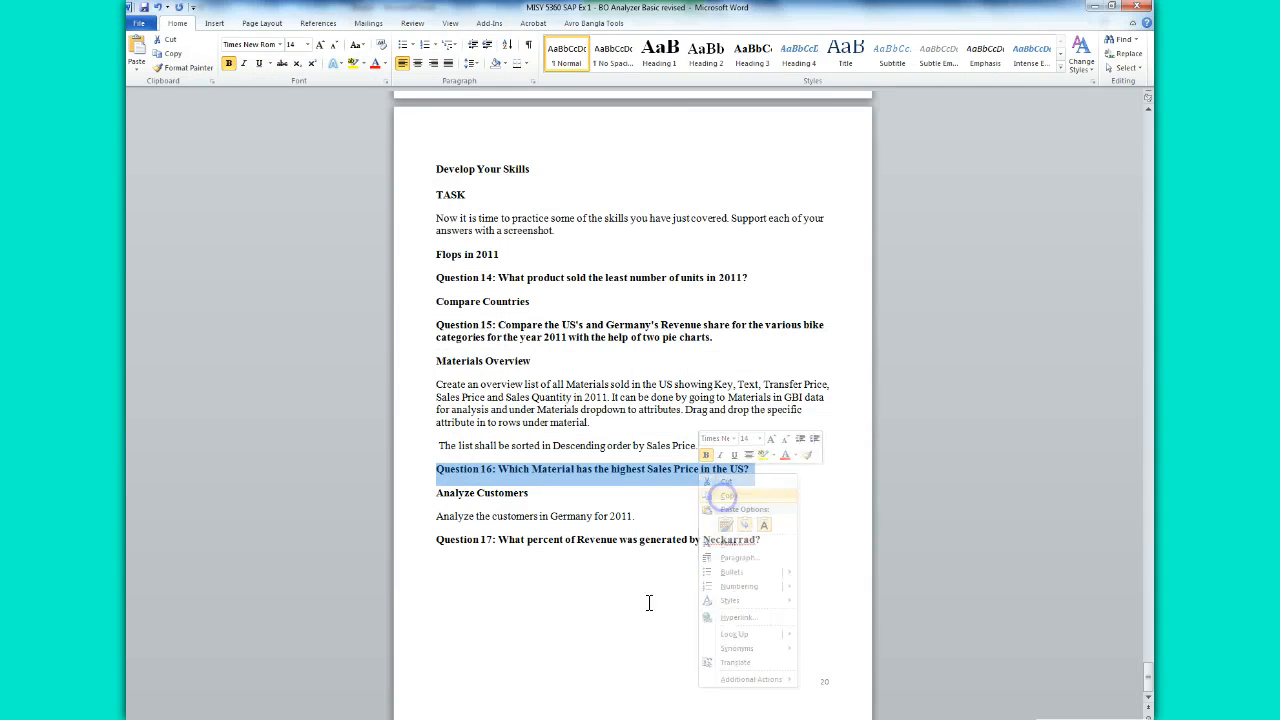
left_click(424, 712)
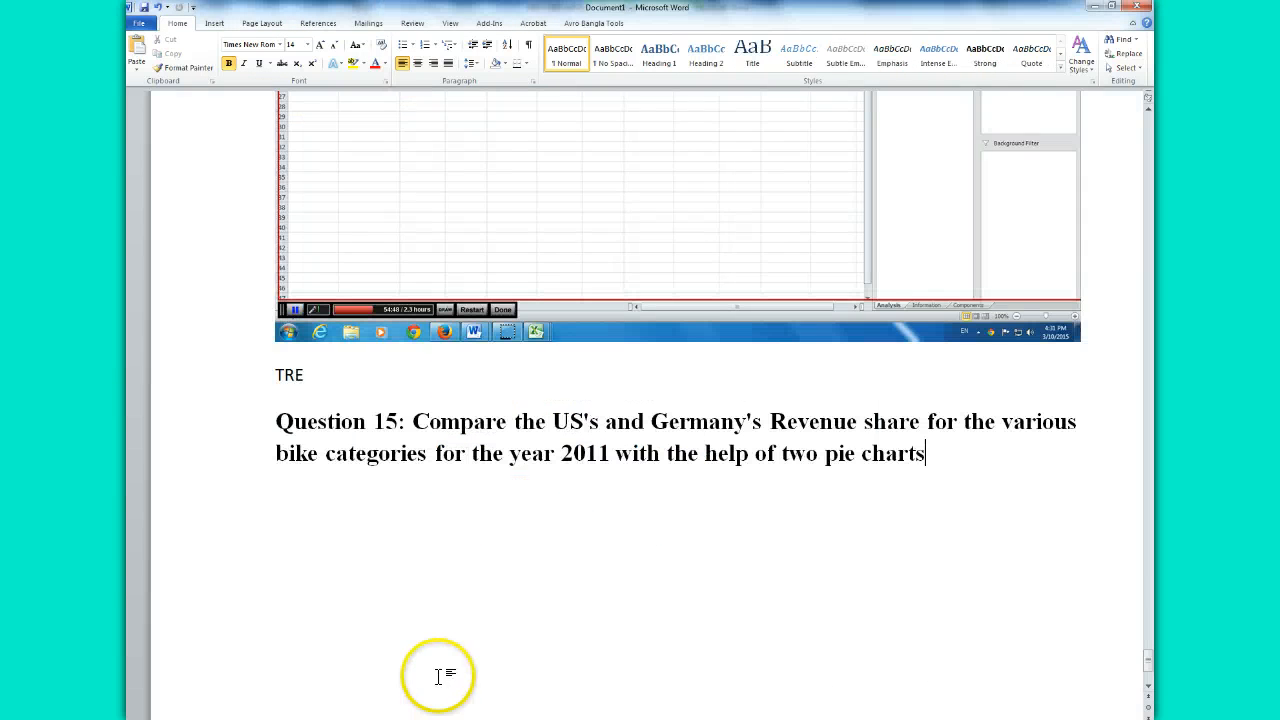
left_click(349, 521)
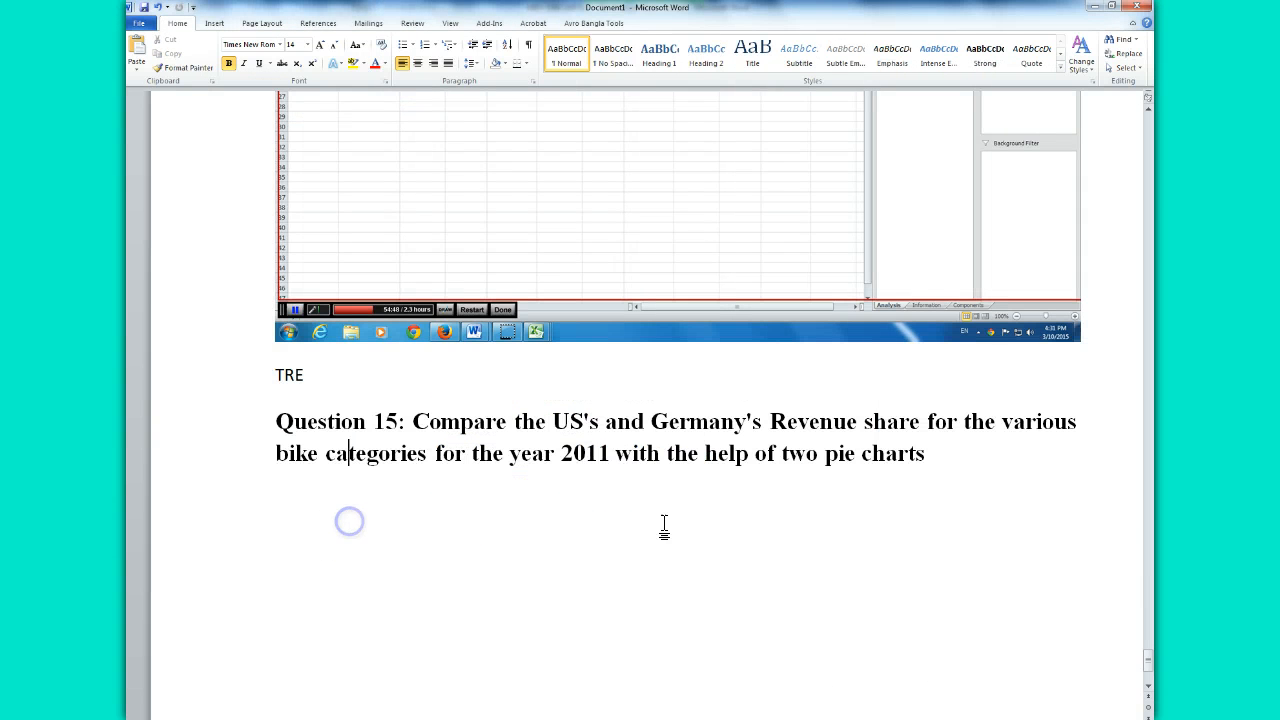
left_click(962, 460)
key("Return")
key("Return")
key("ctrl+v")
left_click(903, 677)
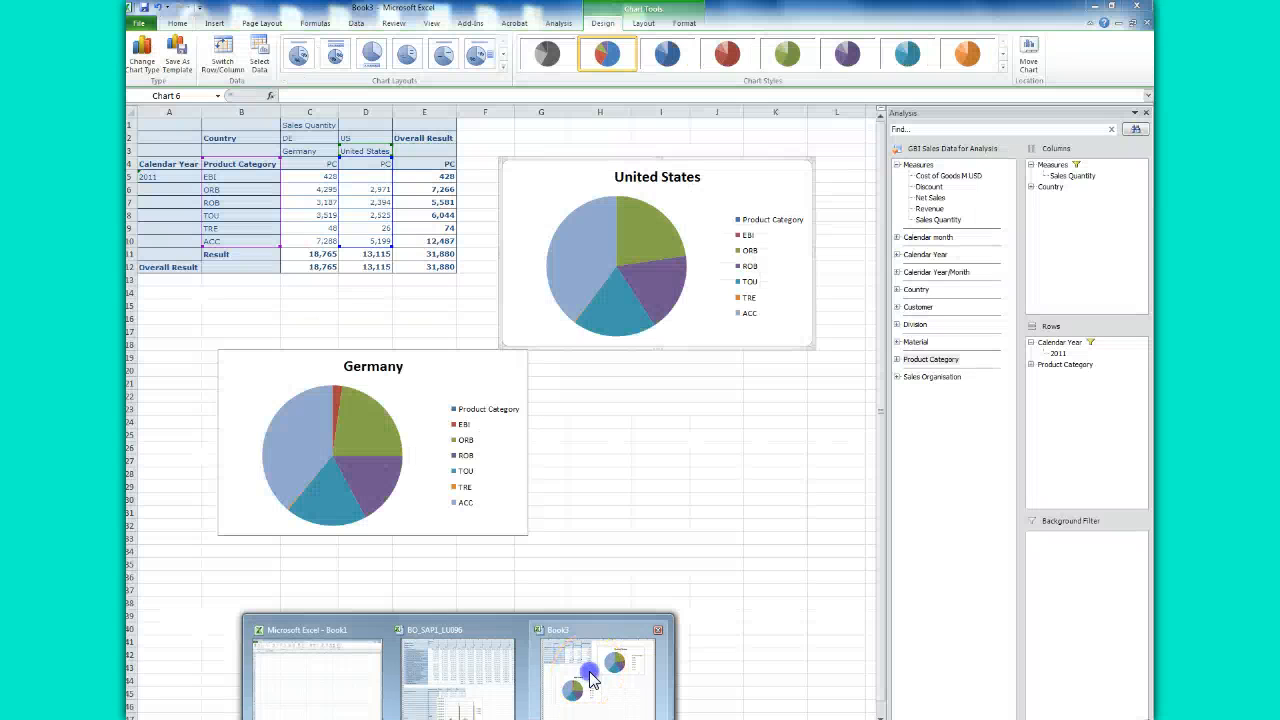
- Paste the screenshot of the two pie charts on a new line below Question 15
left_click(588, 662)
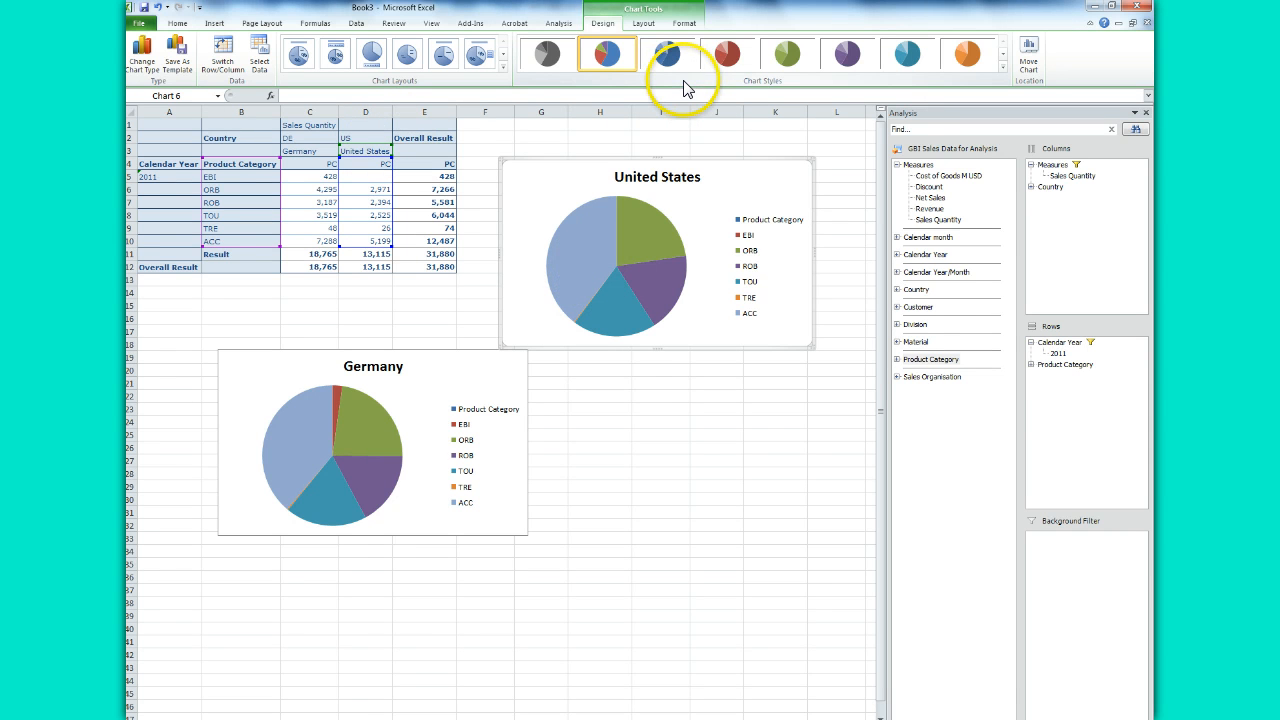
mouse_move(380, 716)
left_click(414, 677)
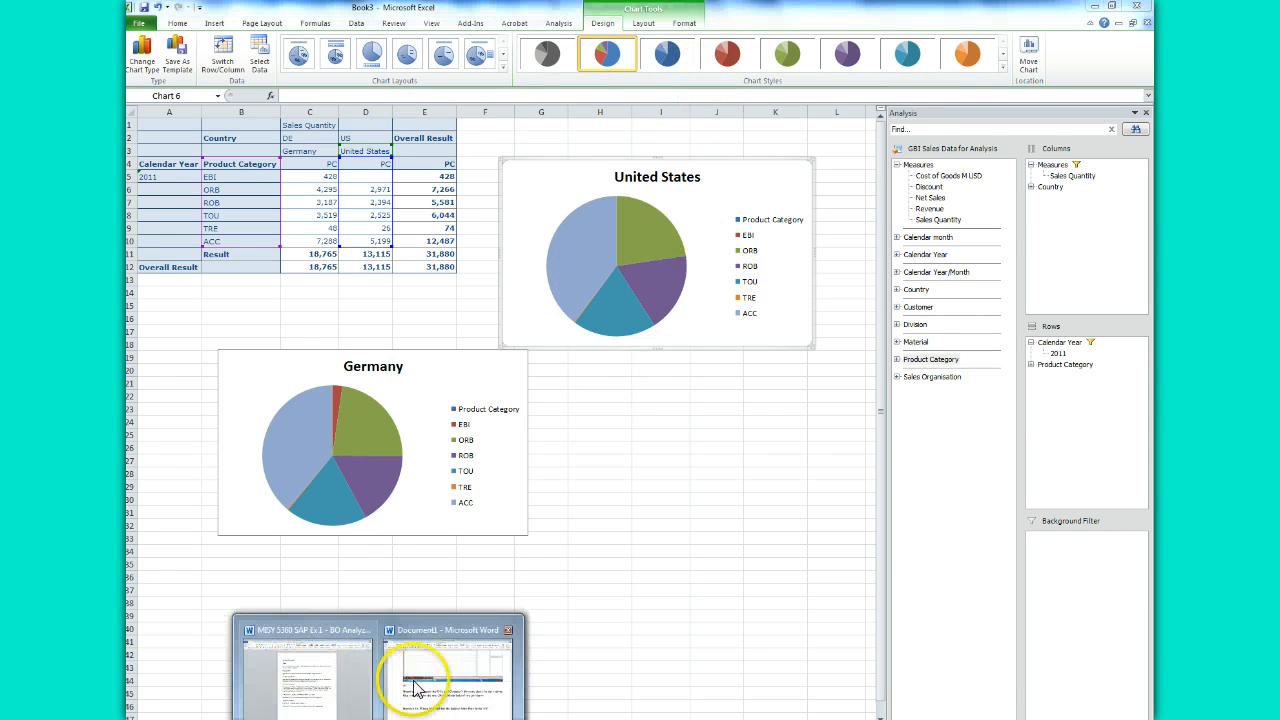
left_click(351, 477)
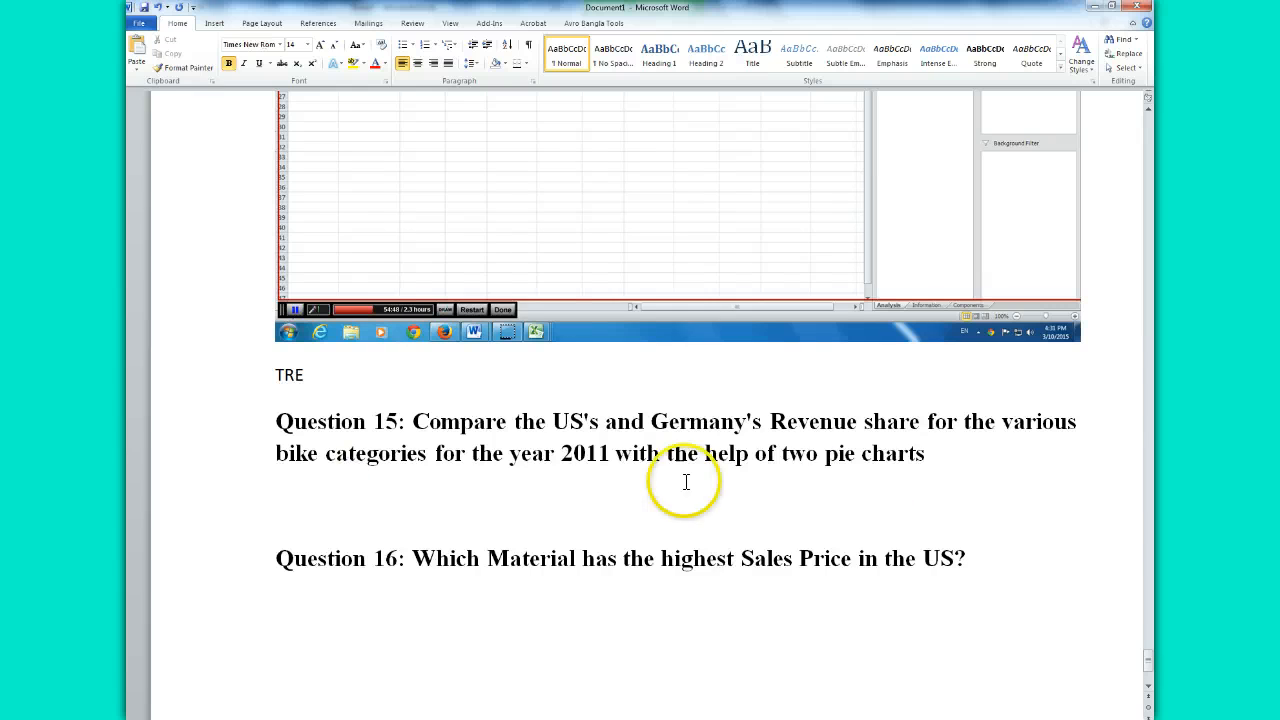
left_click(928, 456)
key("Return")
key("ctrl+v")
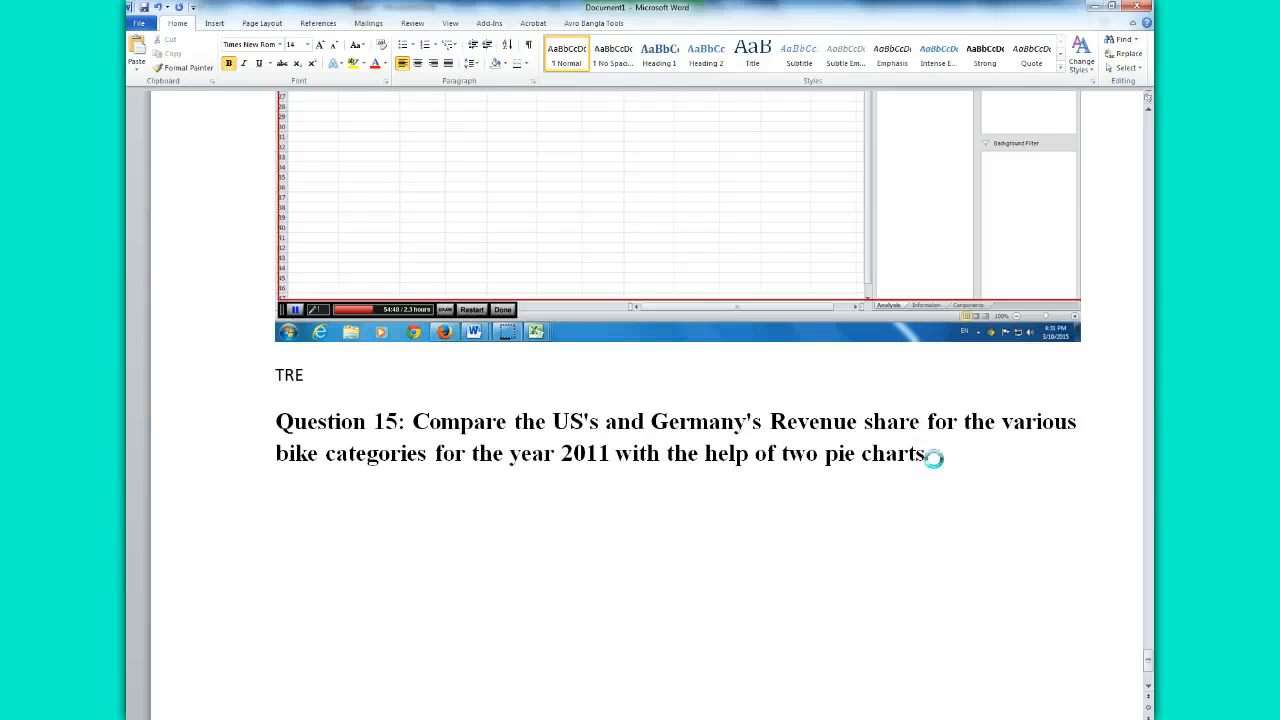
left_click_drag(1150, 652, 1150, 656)
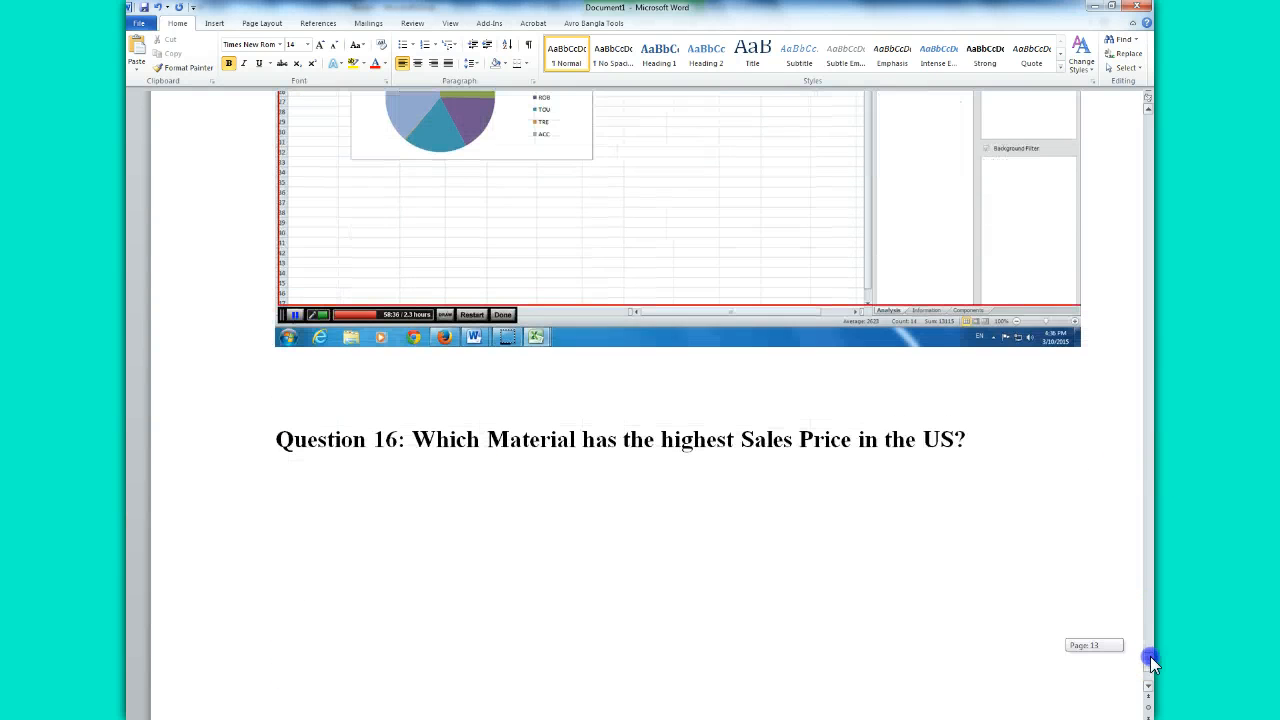
left_click(645, 560)
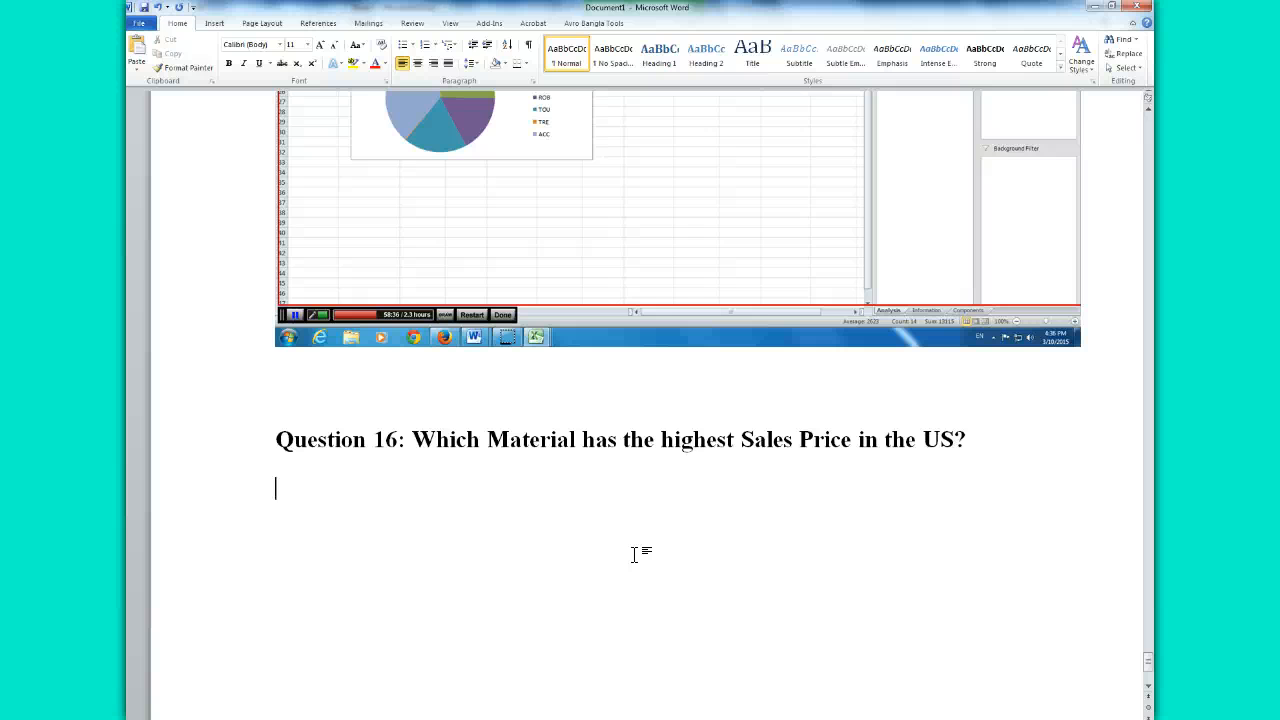
left_click(351, 631)
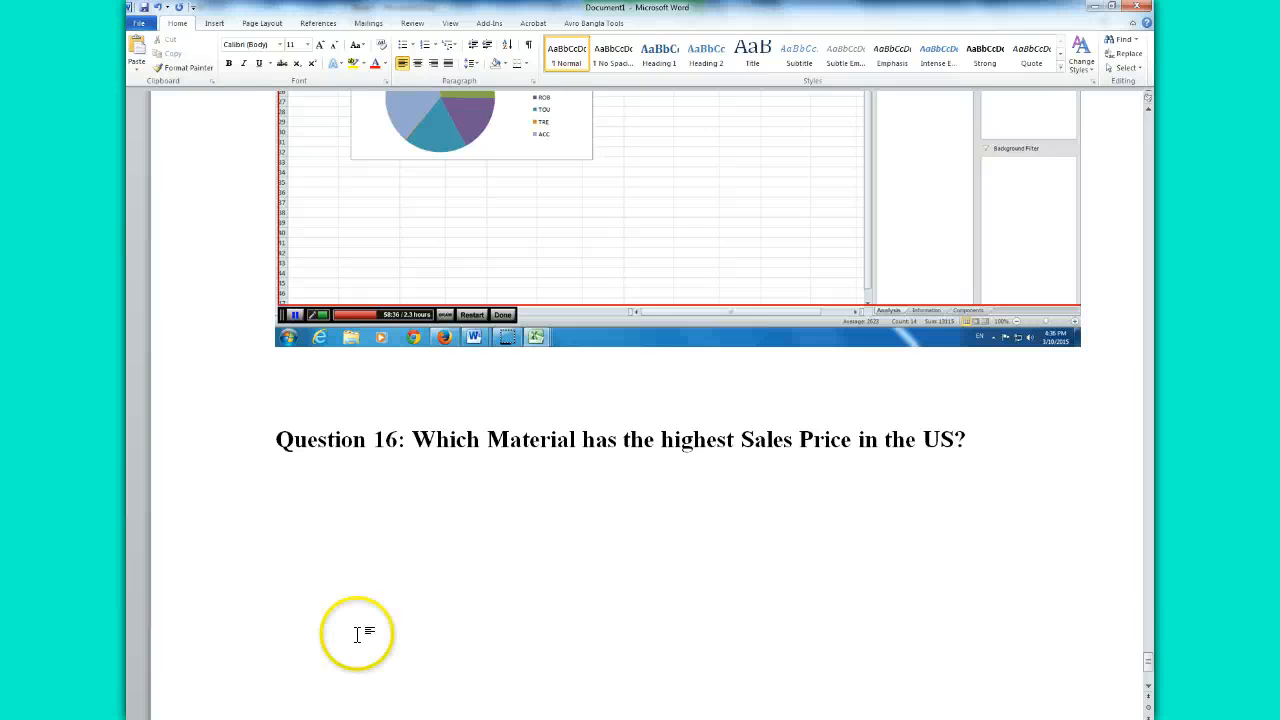
left_click(583, 631)
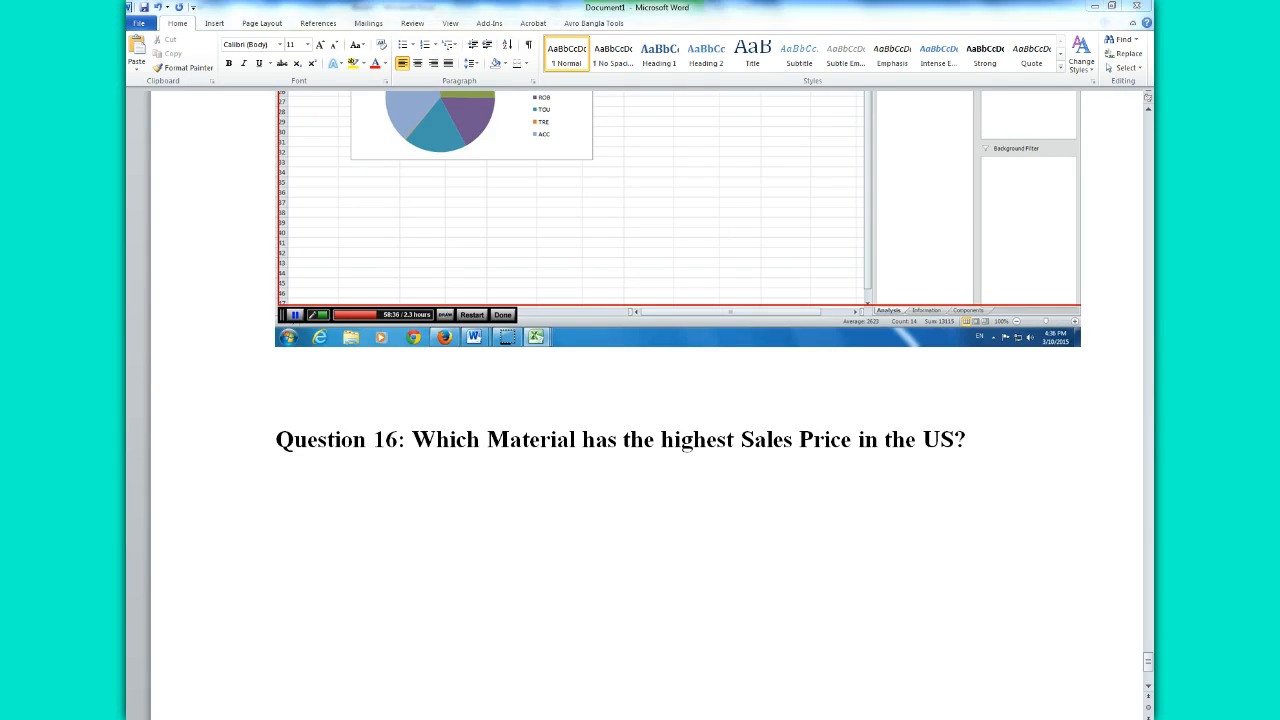
left_click(568, 690)
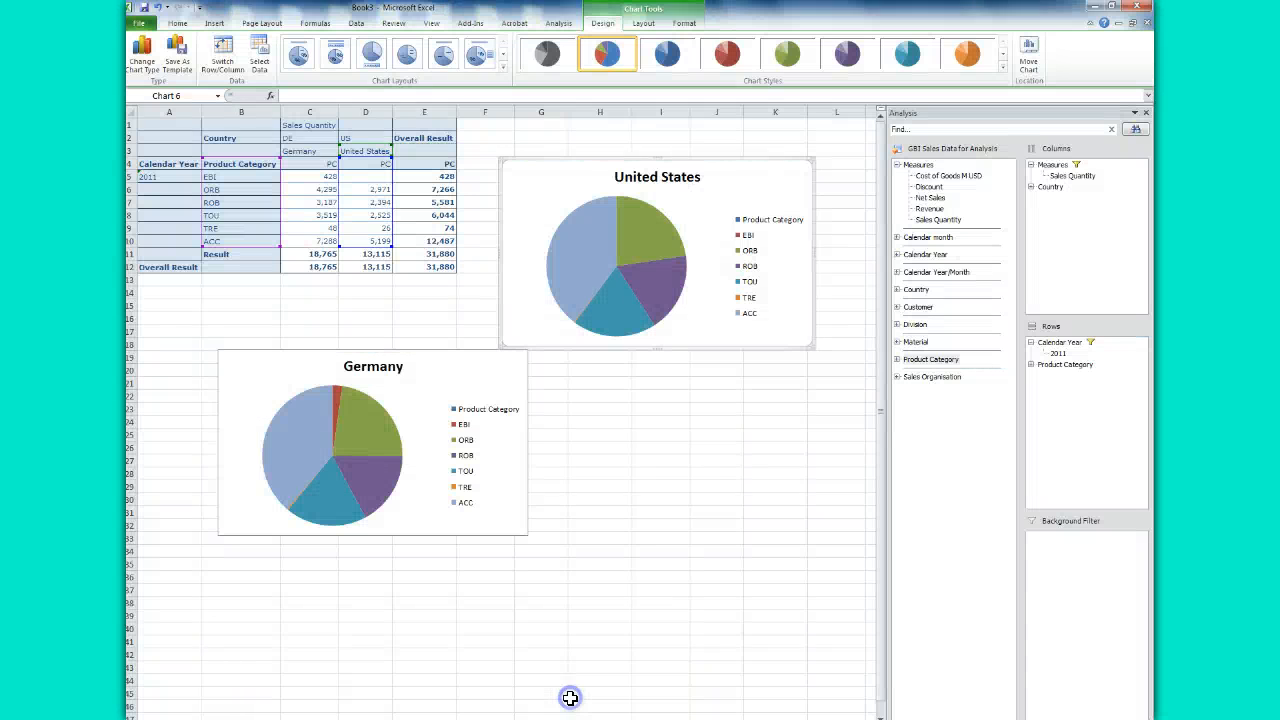
- Delete the United States and Germany pie charts from Book3
left_click(490, 708)
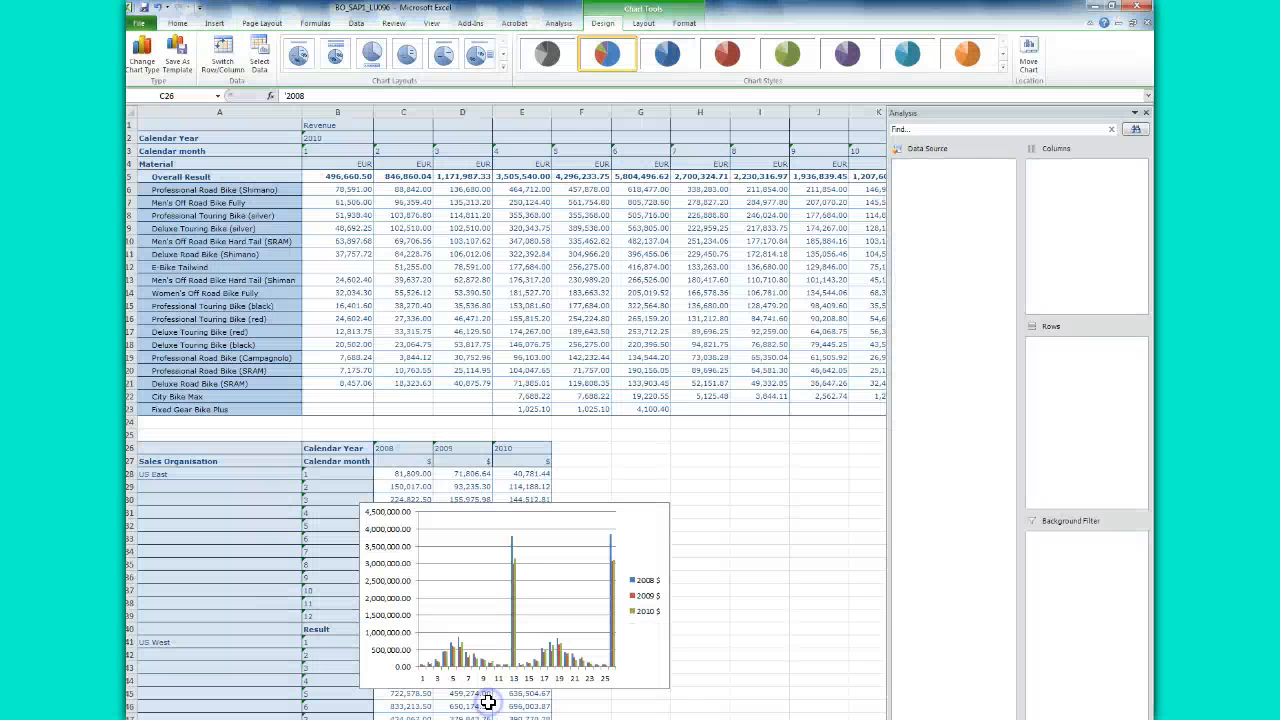
left_click(587, 712)
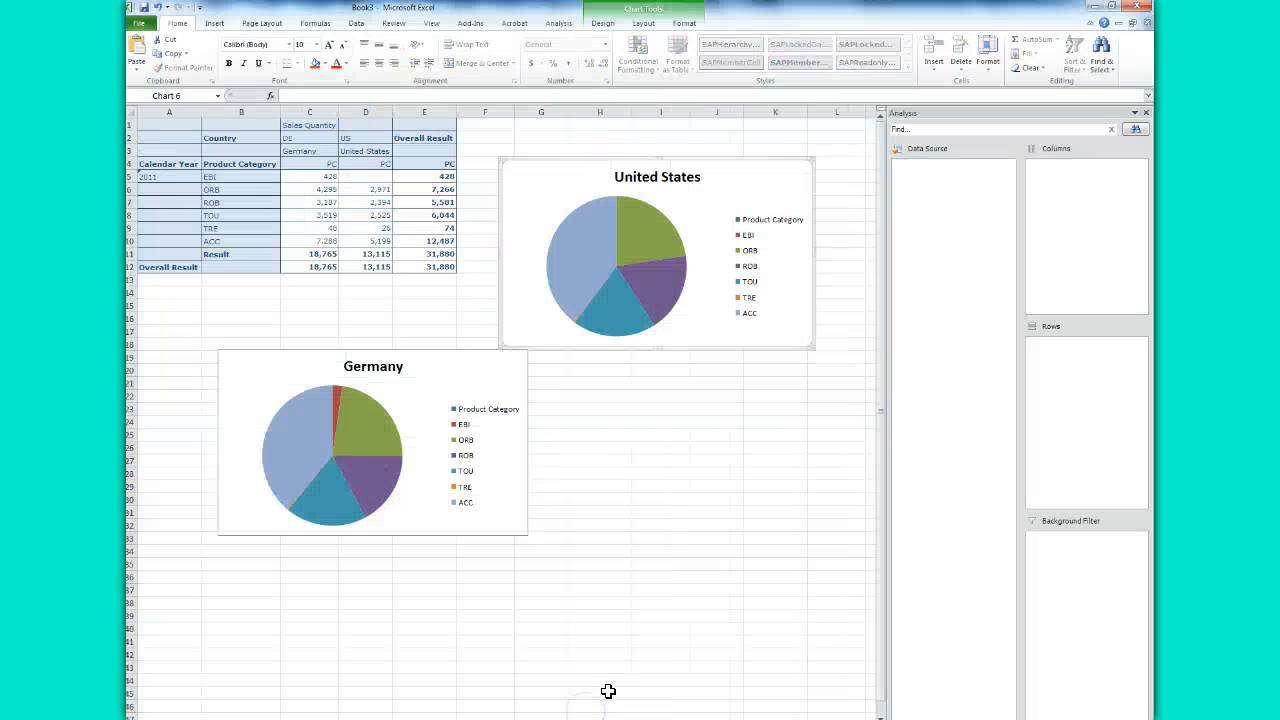
left_click(674, 176)
key("Delete")
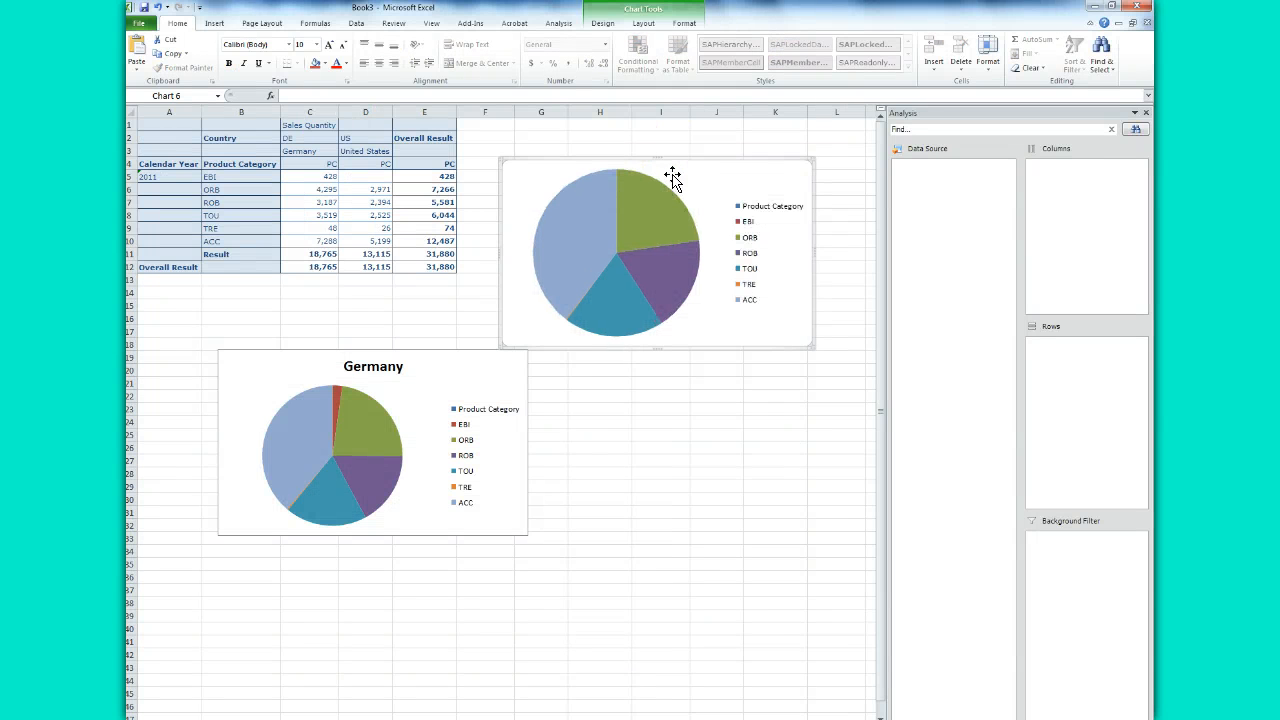
key("Delete")
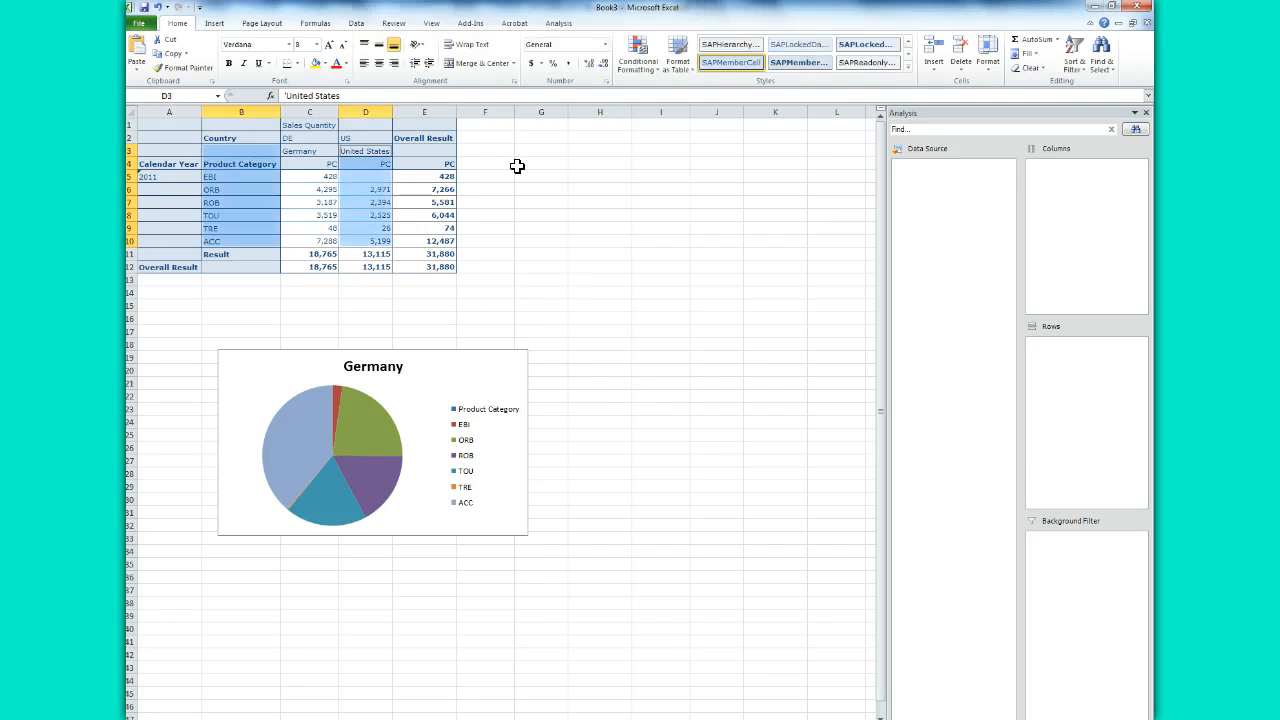
left_click(406, 356)
key("Delete")
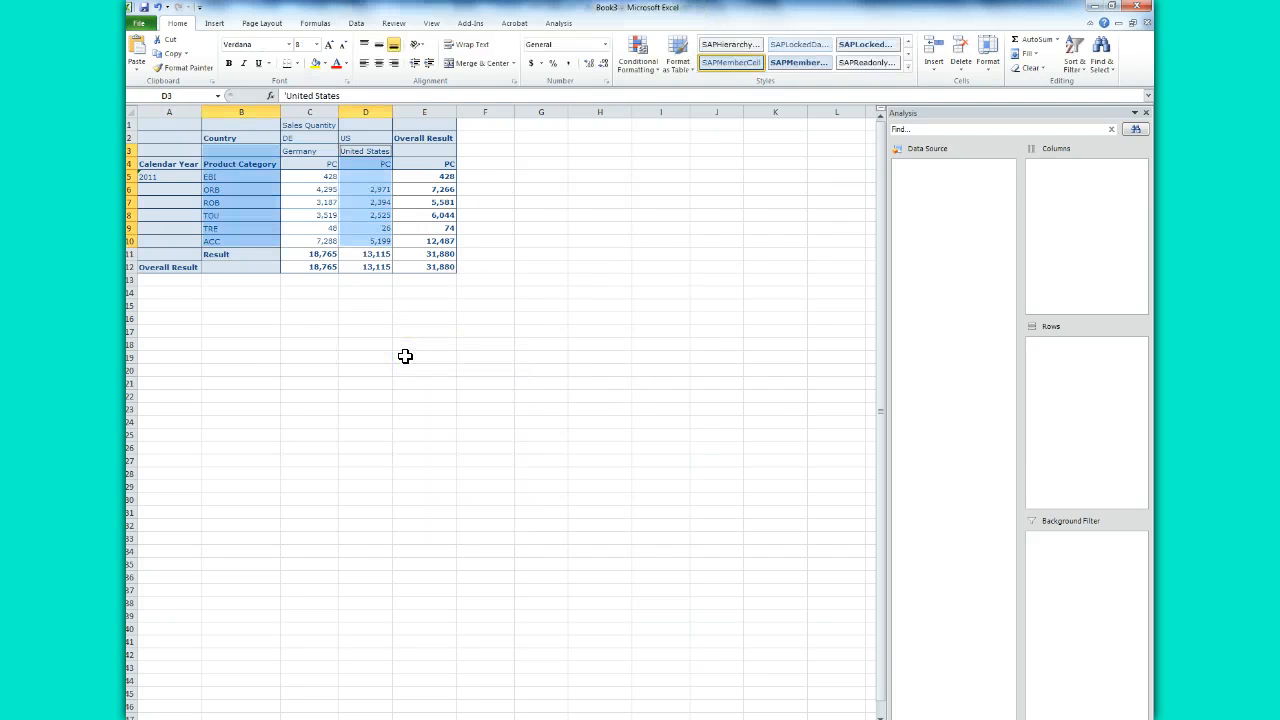
- Move Calendar Year 2011 into the background filter and remove Product Category from the rows
left_click(362, 220)
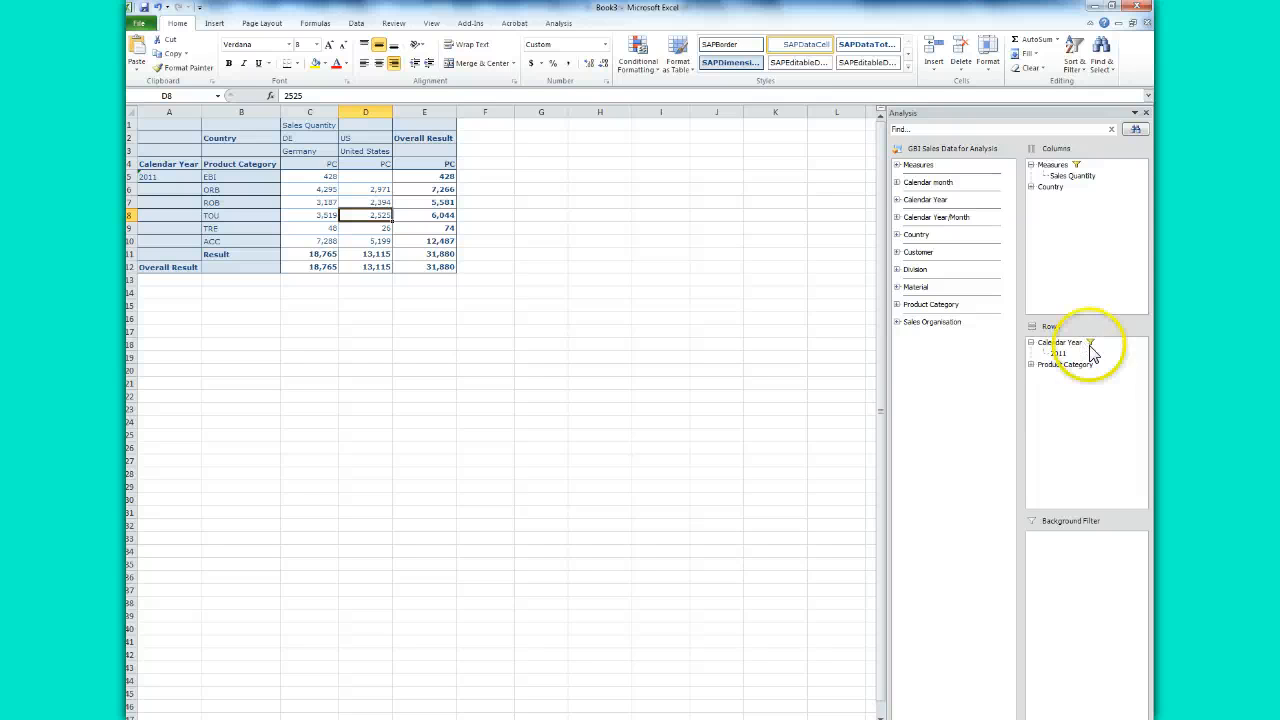
left_click(1045, 189)
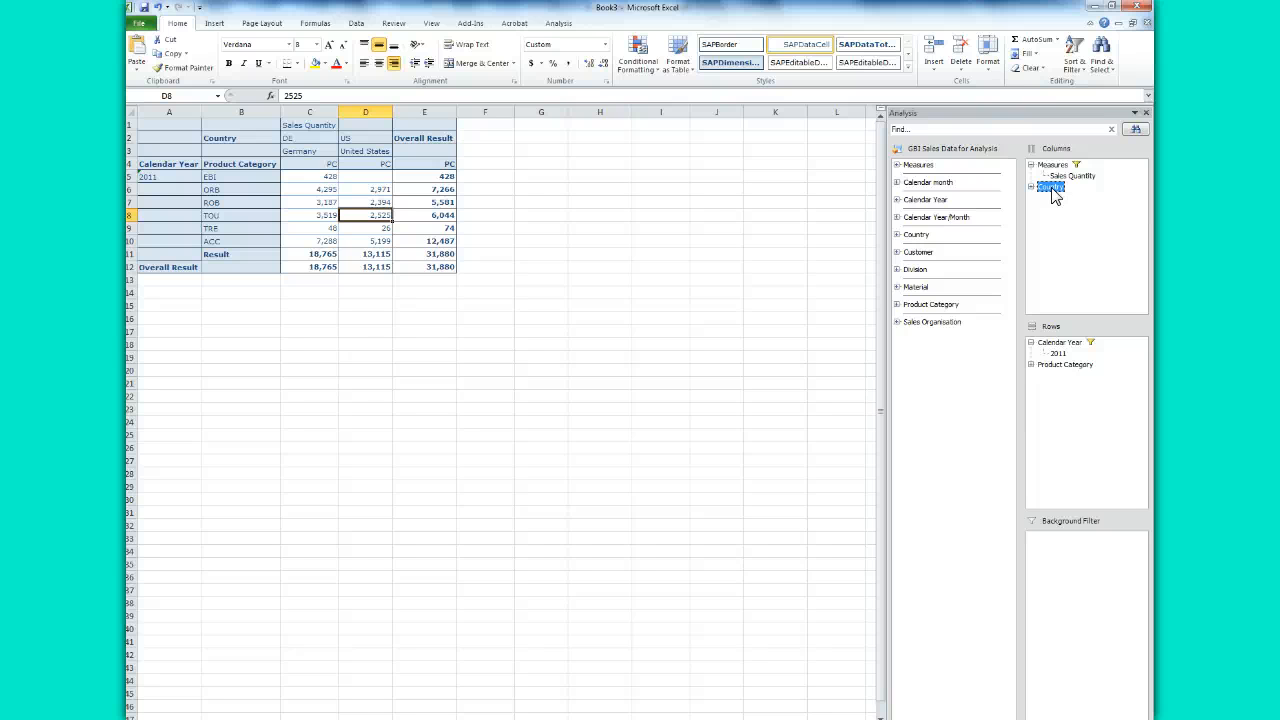
left_click_drag(1055, 195, 1060, 380)
left_click(1058, 344)
left_click_drag(1058, 347, 1080, 545)
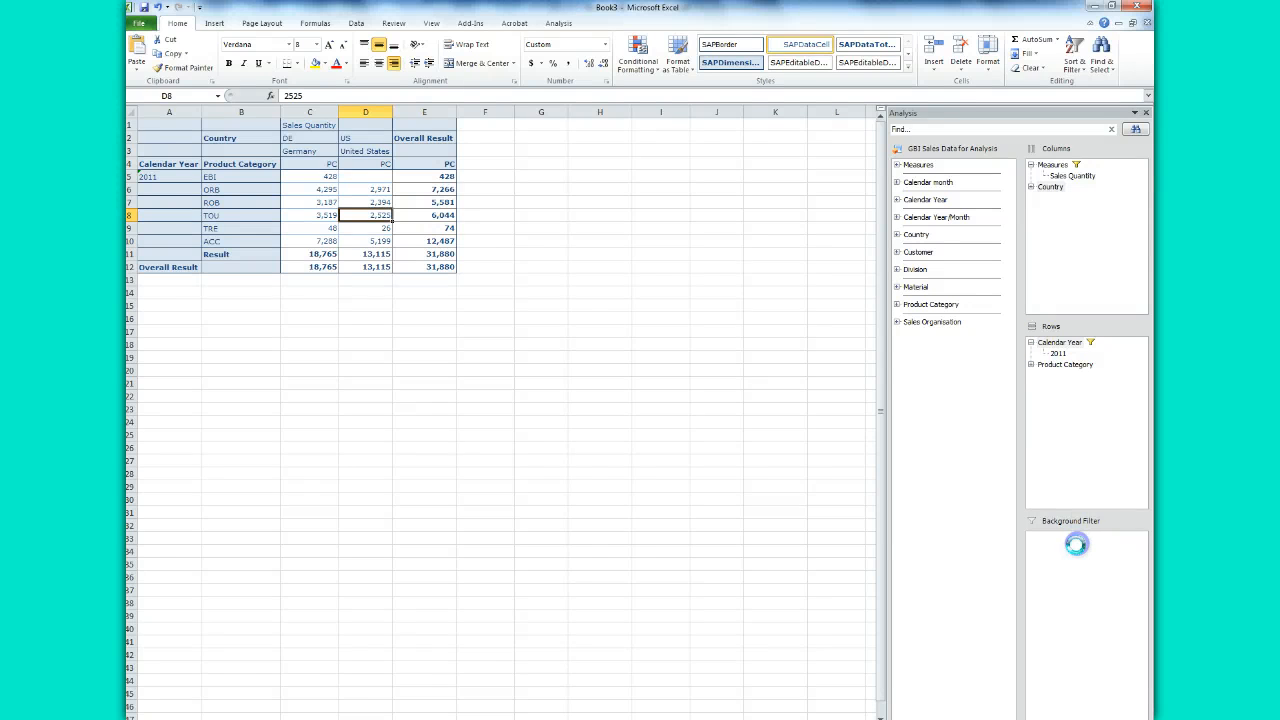
left_click_drag(1050, 344, 957, 341)
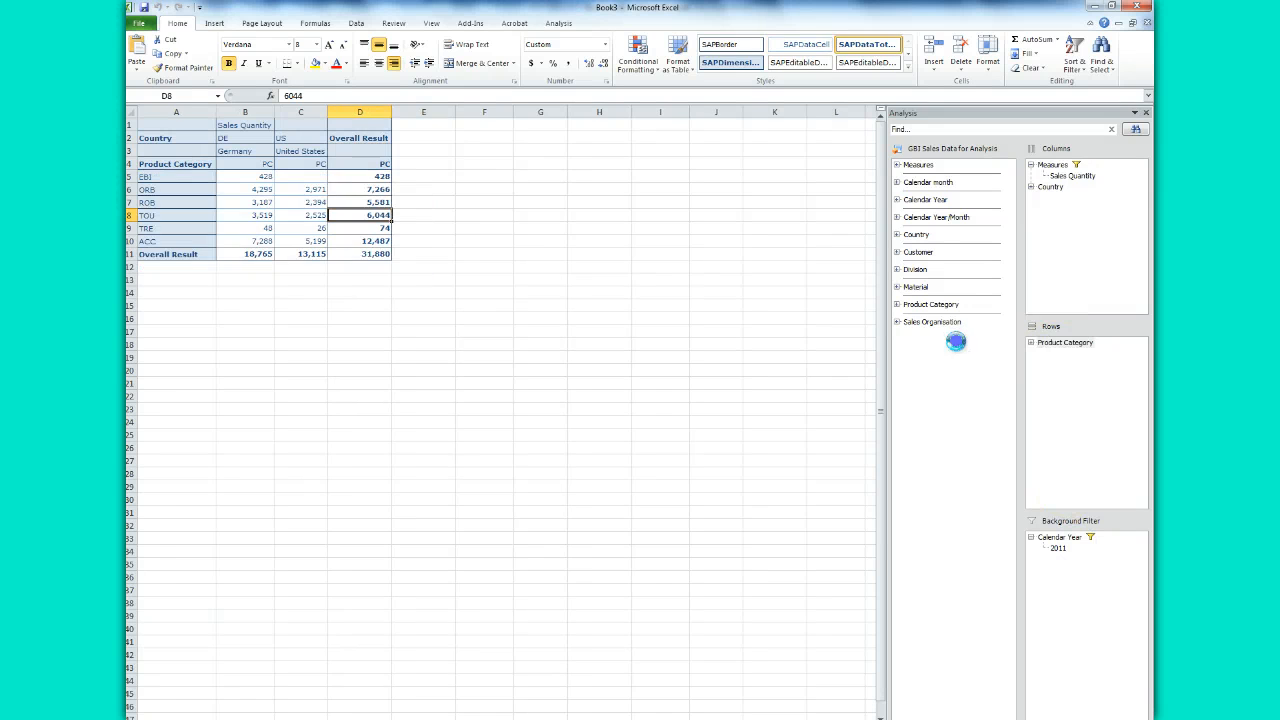
- Expand Material's attributes and add Sales Price USD and Transfer Price USD to the rows
left_click(897, 287)
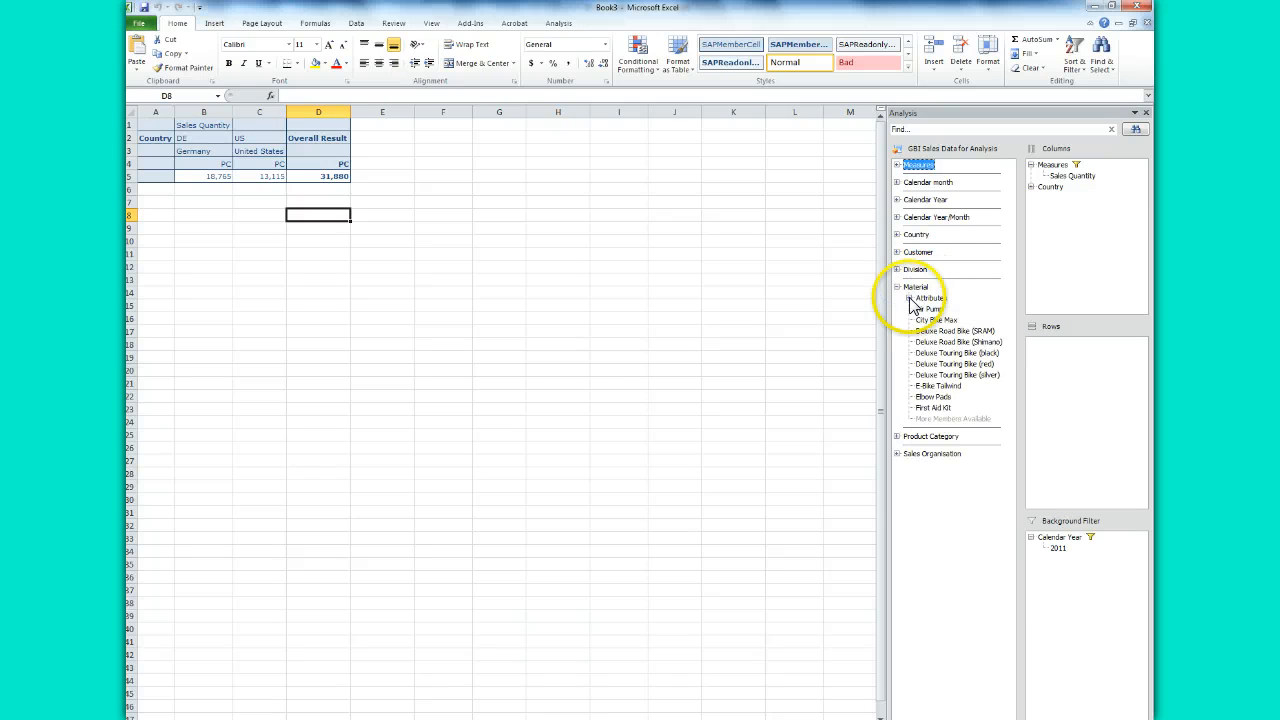
left_click(908, 298)
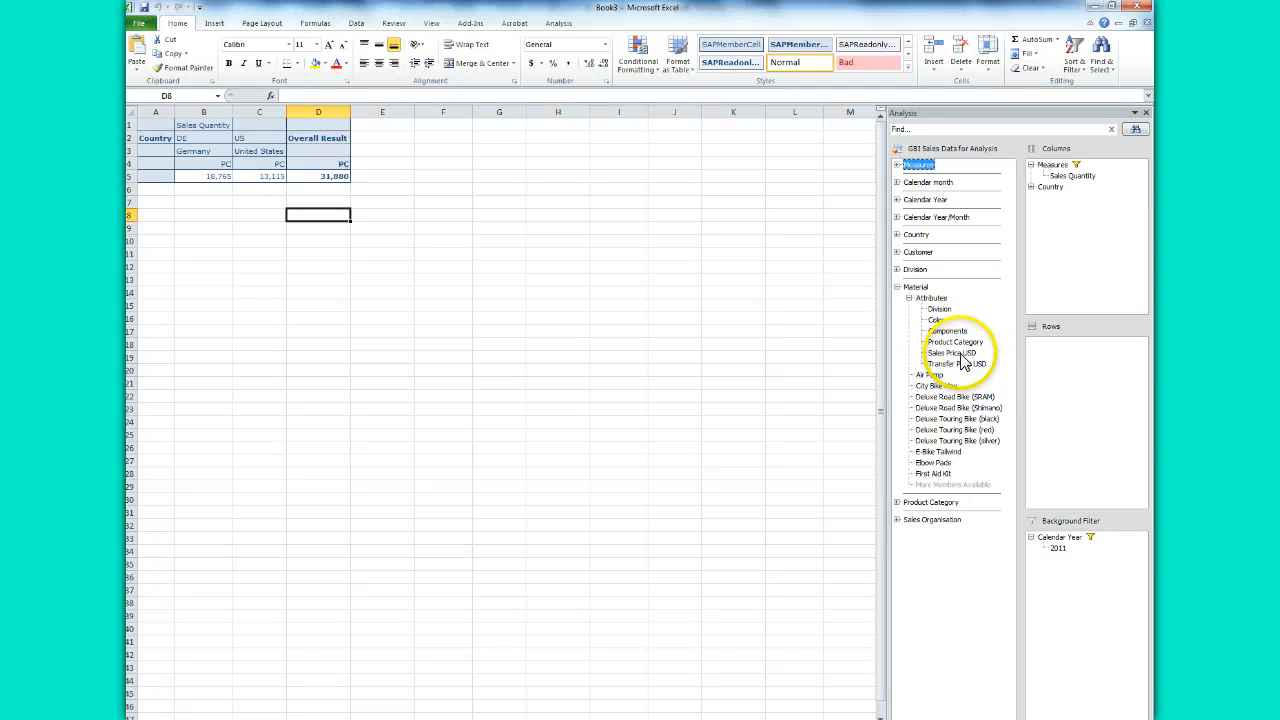
left_click(950, 353)
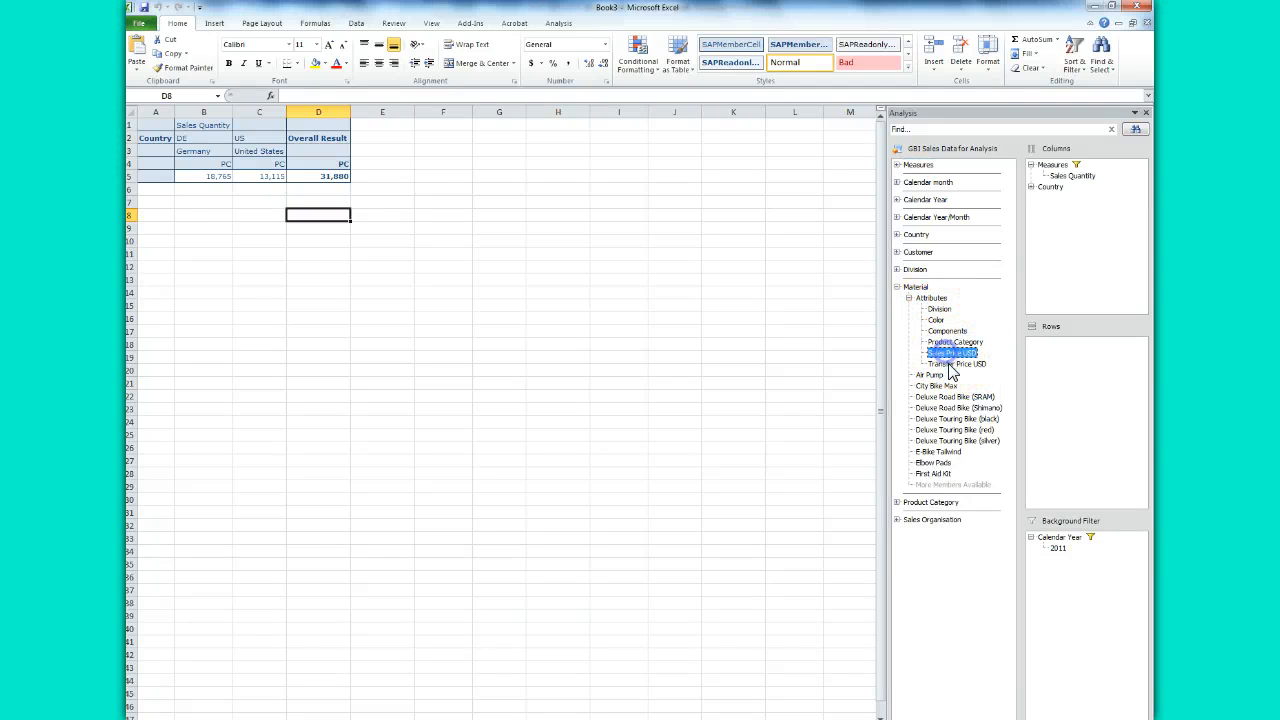
left_click_drag(950, 358, 1057, 355)
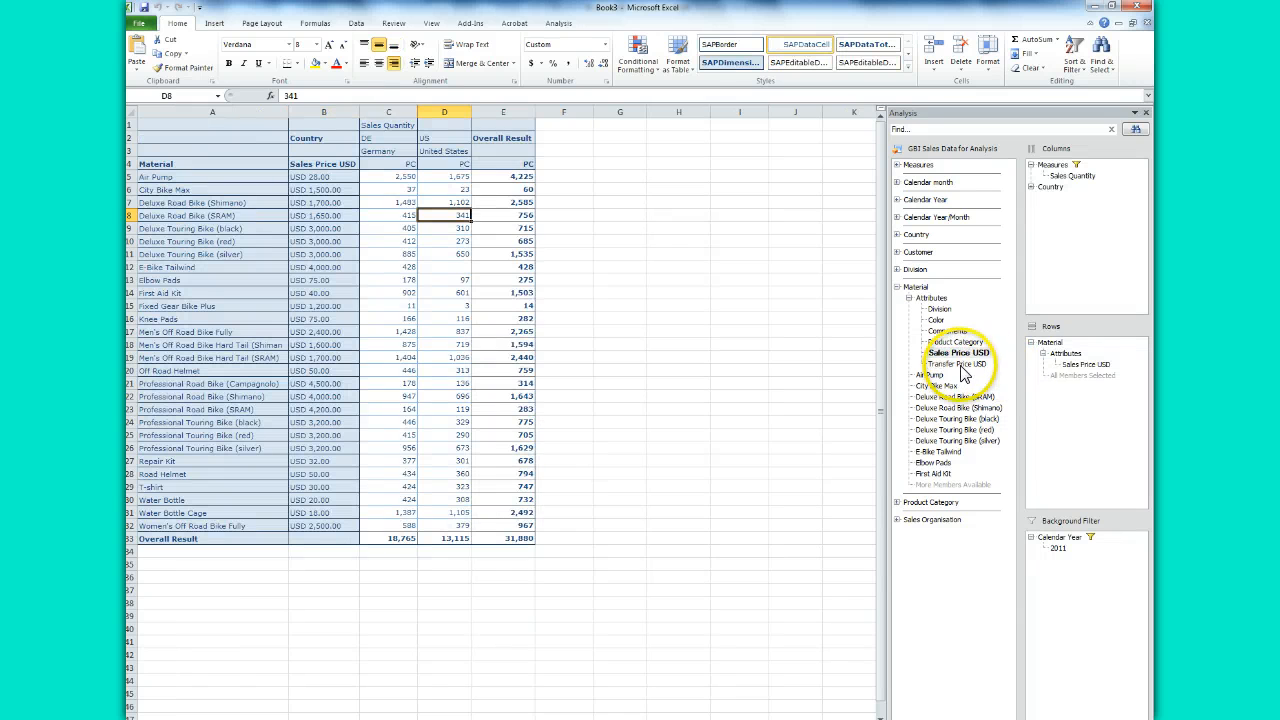
left_click_drag(975, 364, 1078, 393)
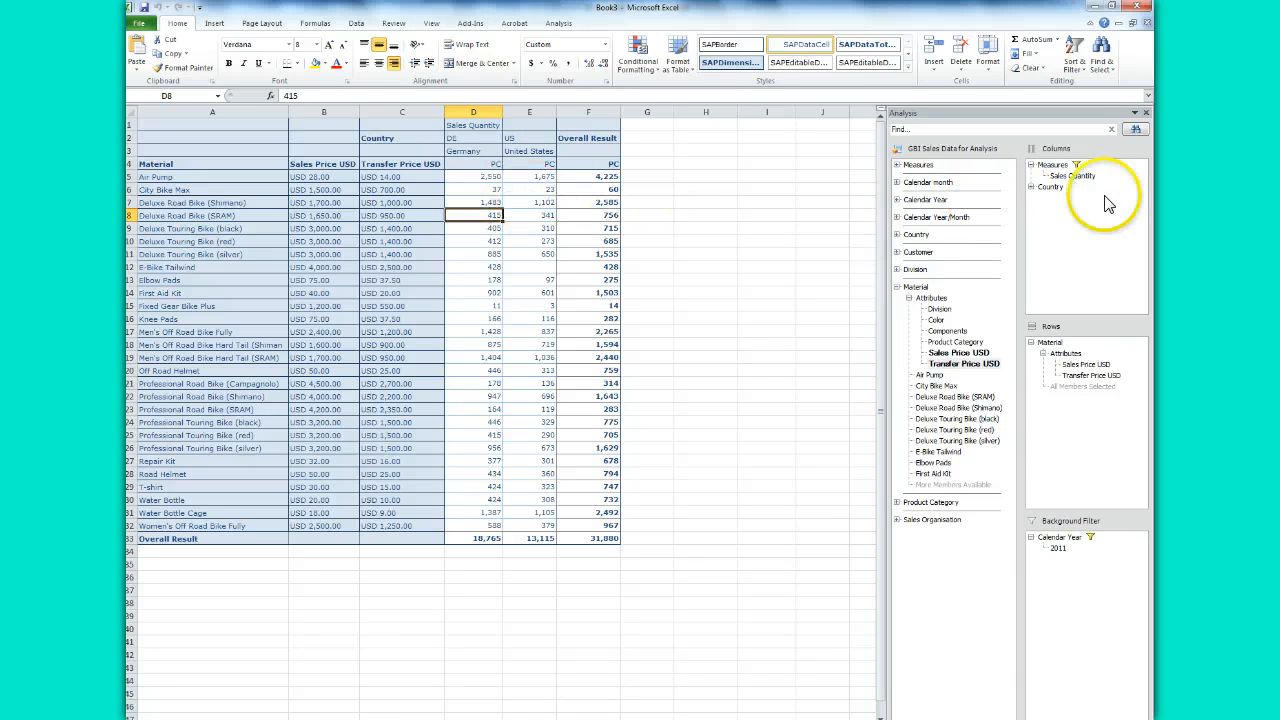
- Filter Country to the United States only and sort materials by Sales Price USD descending
right_click(1046, 187)
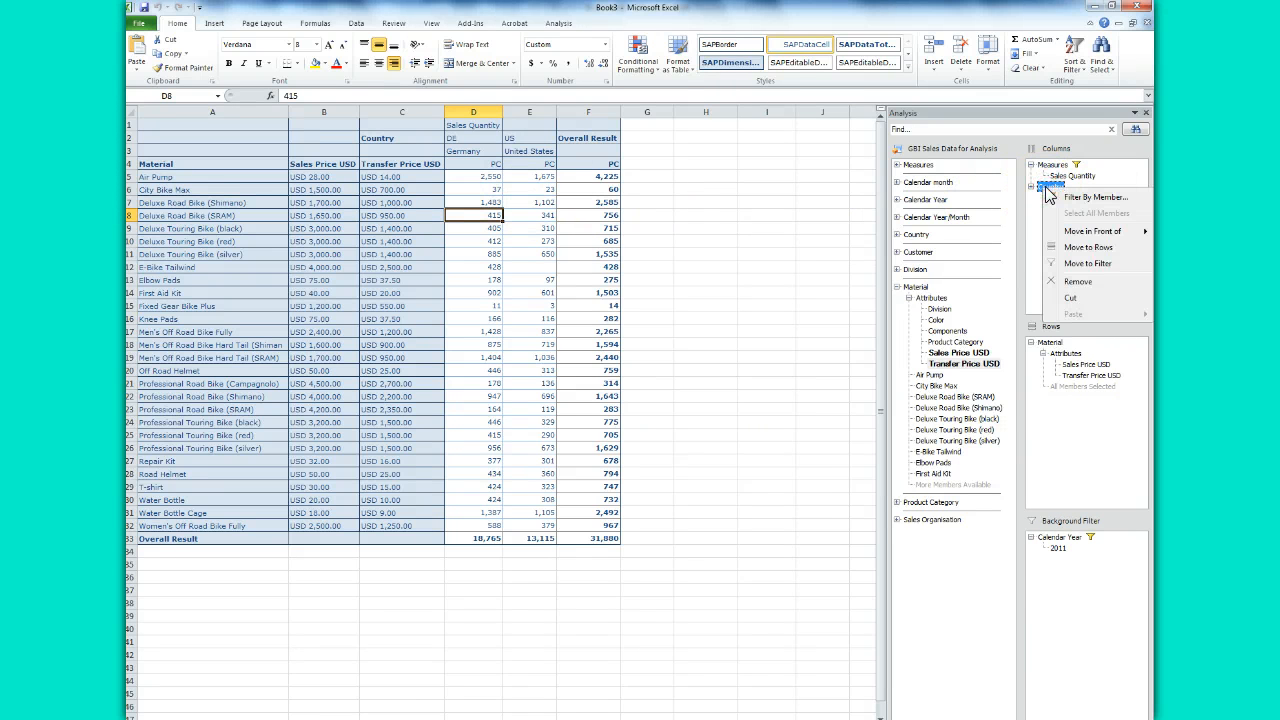
left_click(1080, 196)
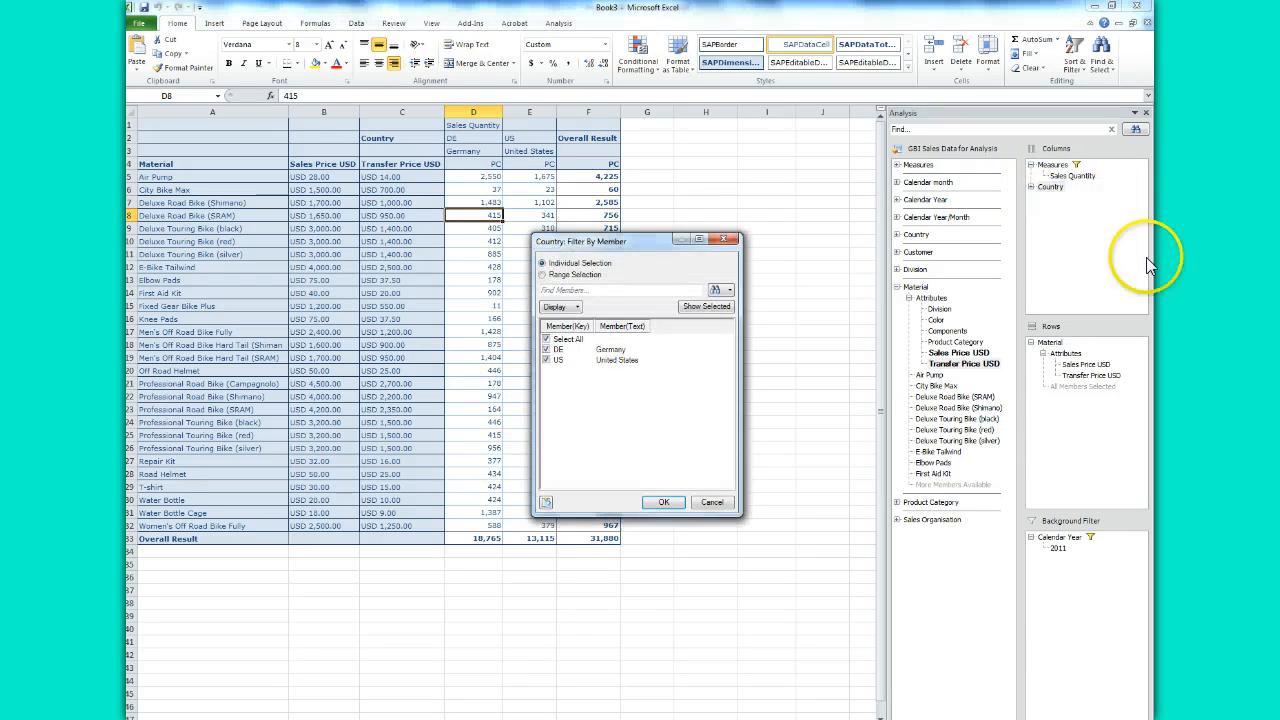
left_click(546, 349)
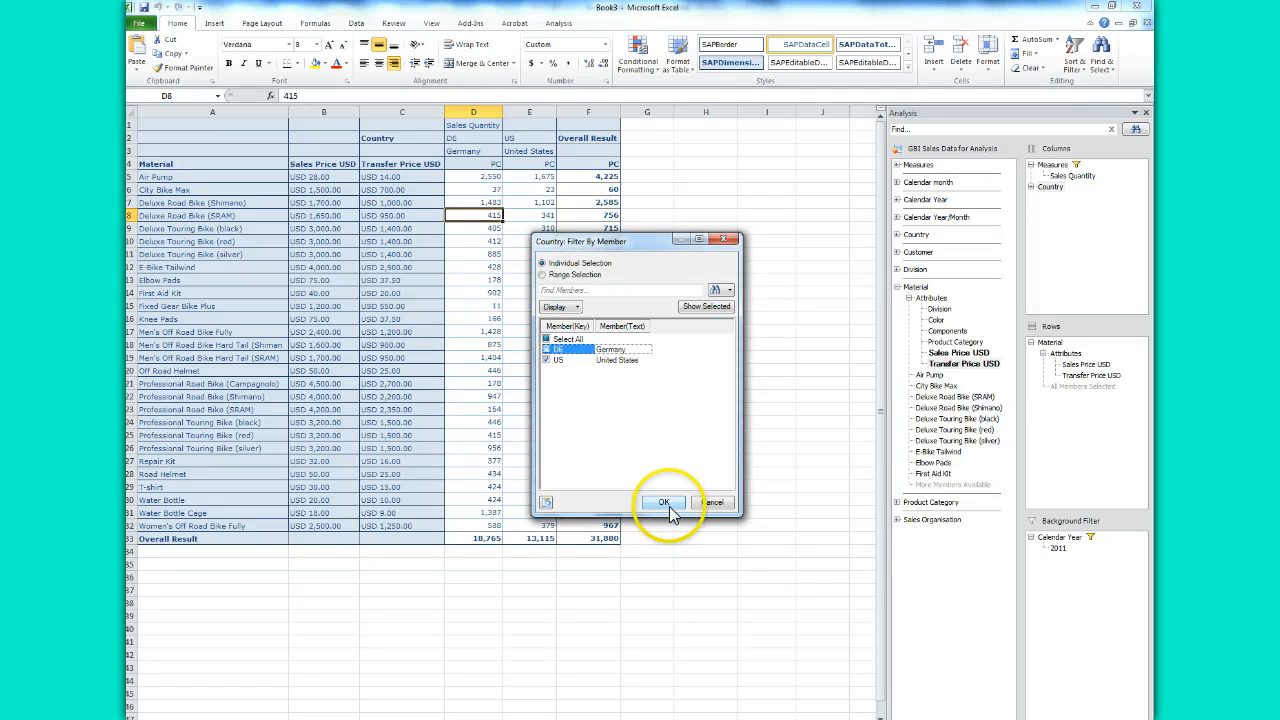
left_click(664, 503)
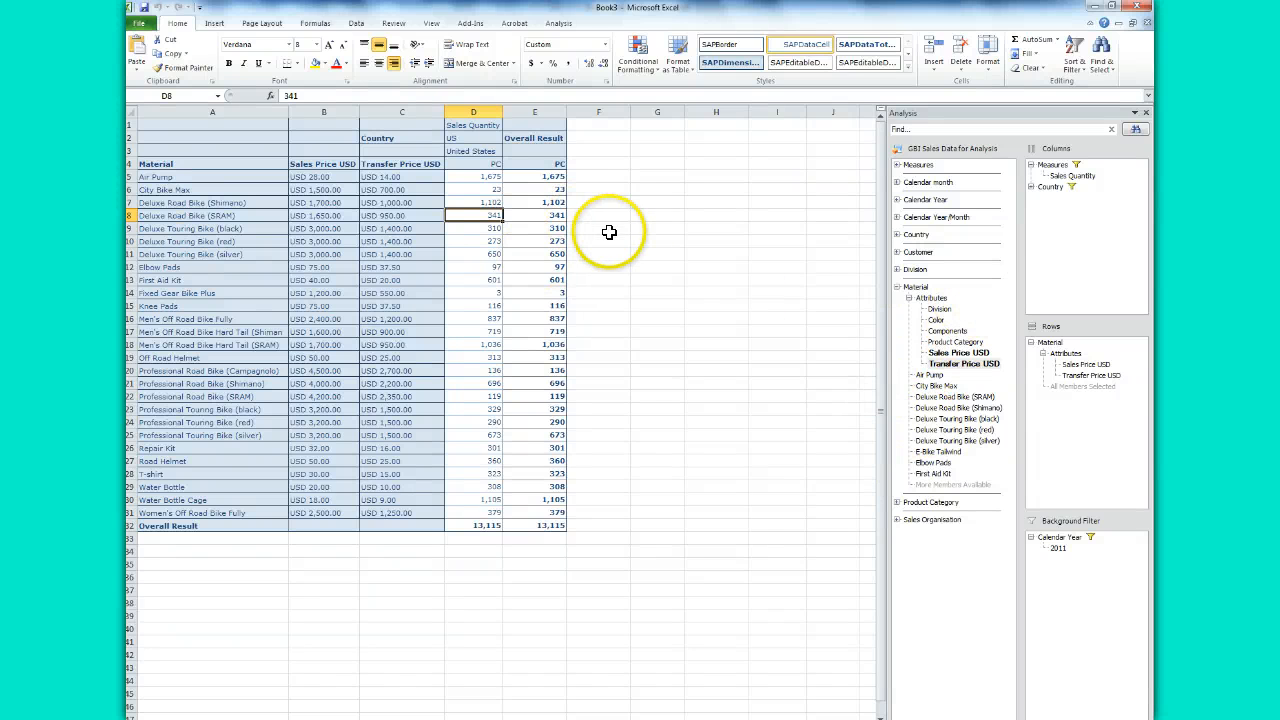
right_click(342, 178)
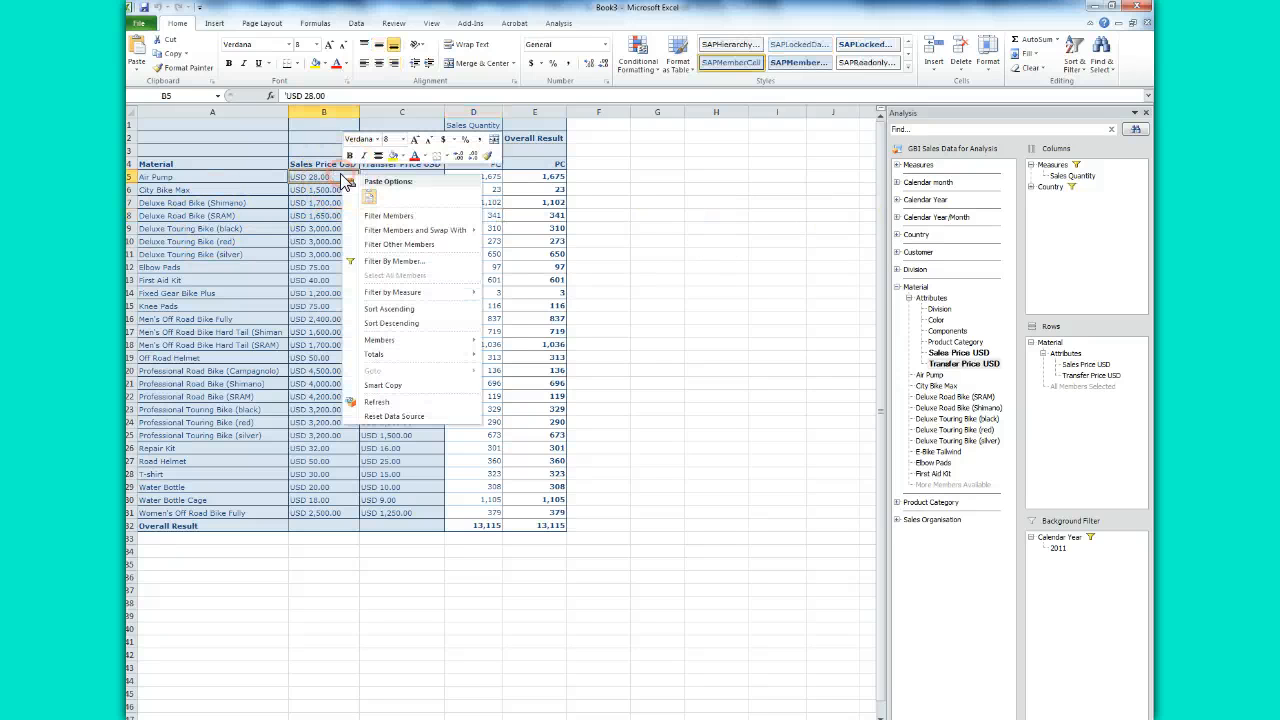
left_click(376, 323)
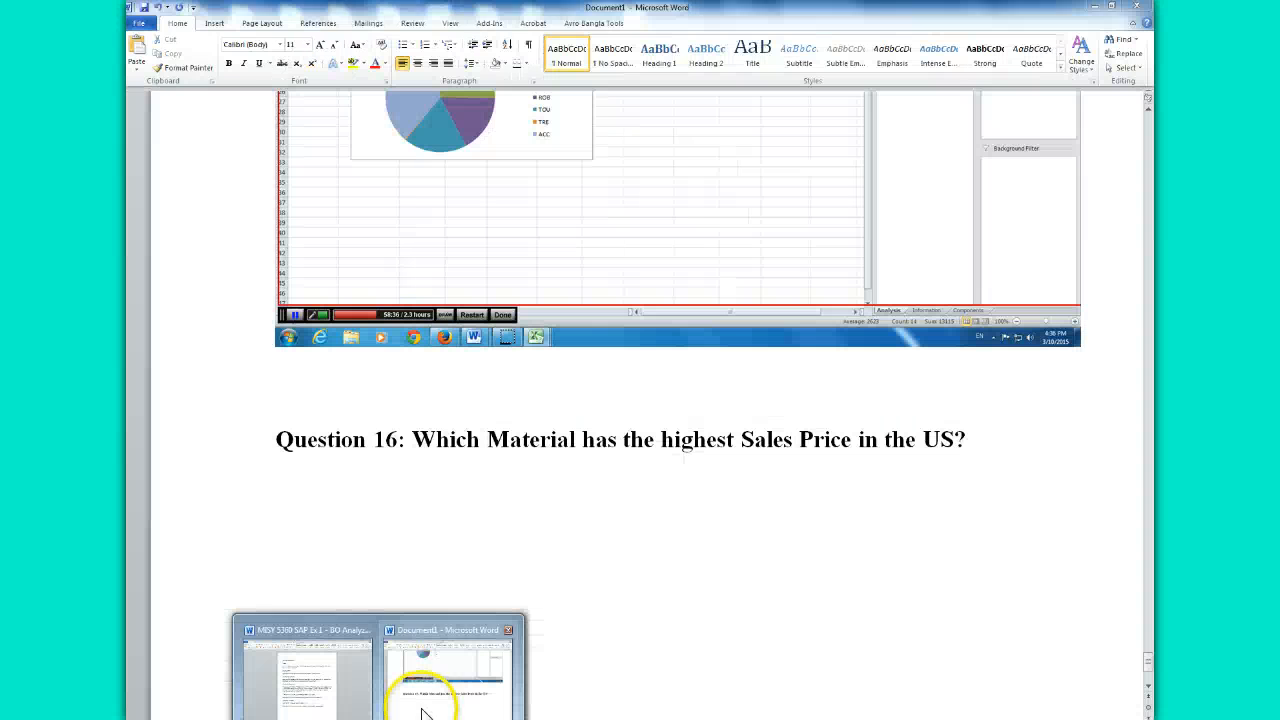
- Paste the sorted US price table screenshot under Question 16 in the Word answer document
left_click(428, 675)
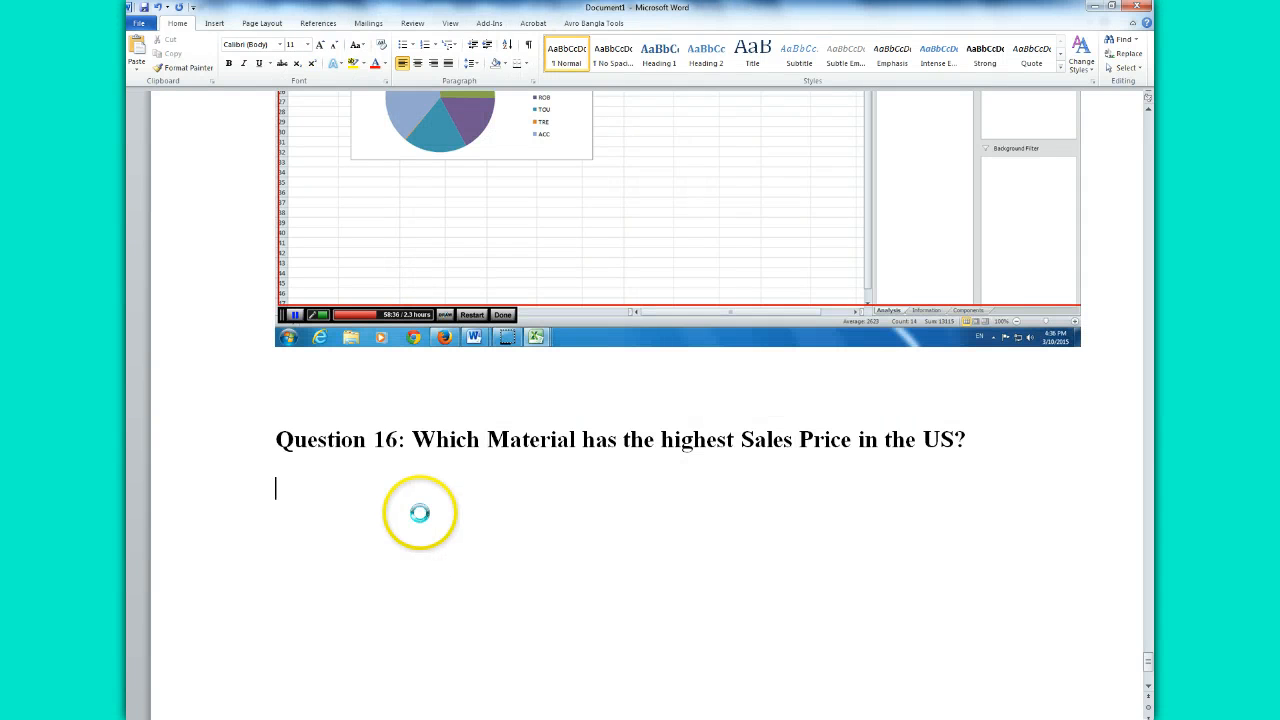
key("ctrl+v")
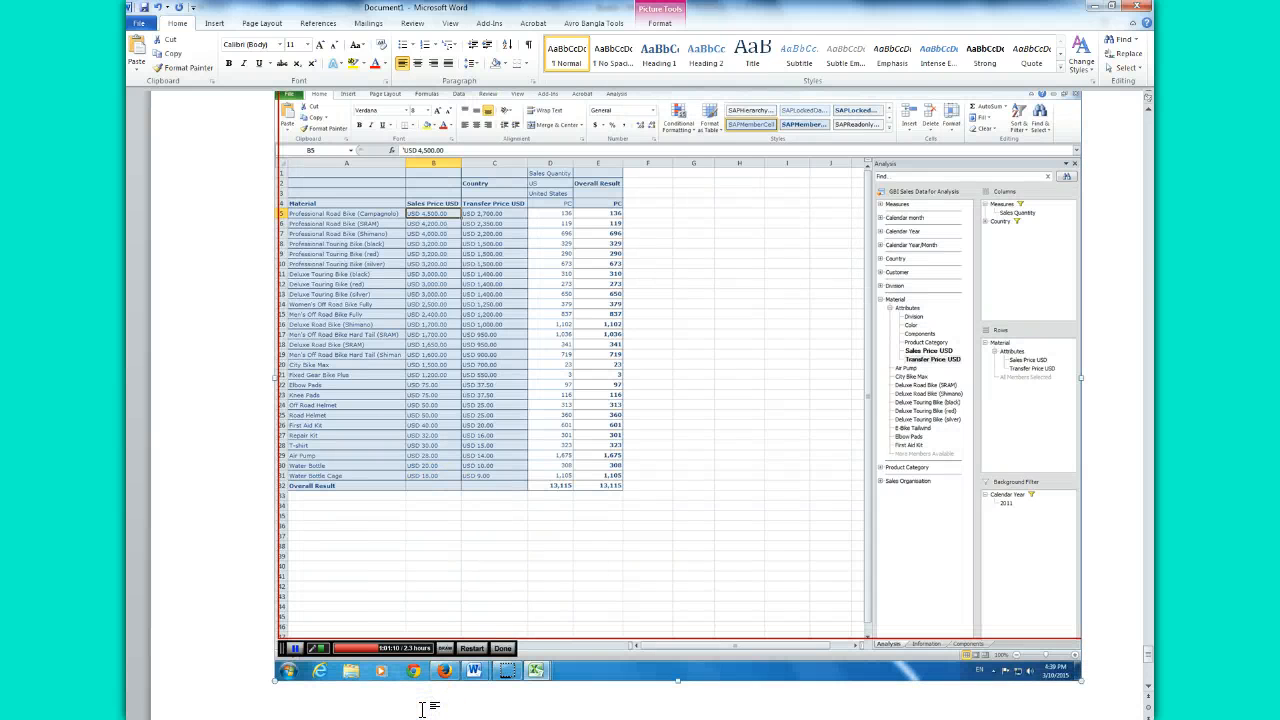
left_click(1087, 674)
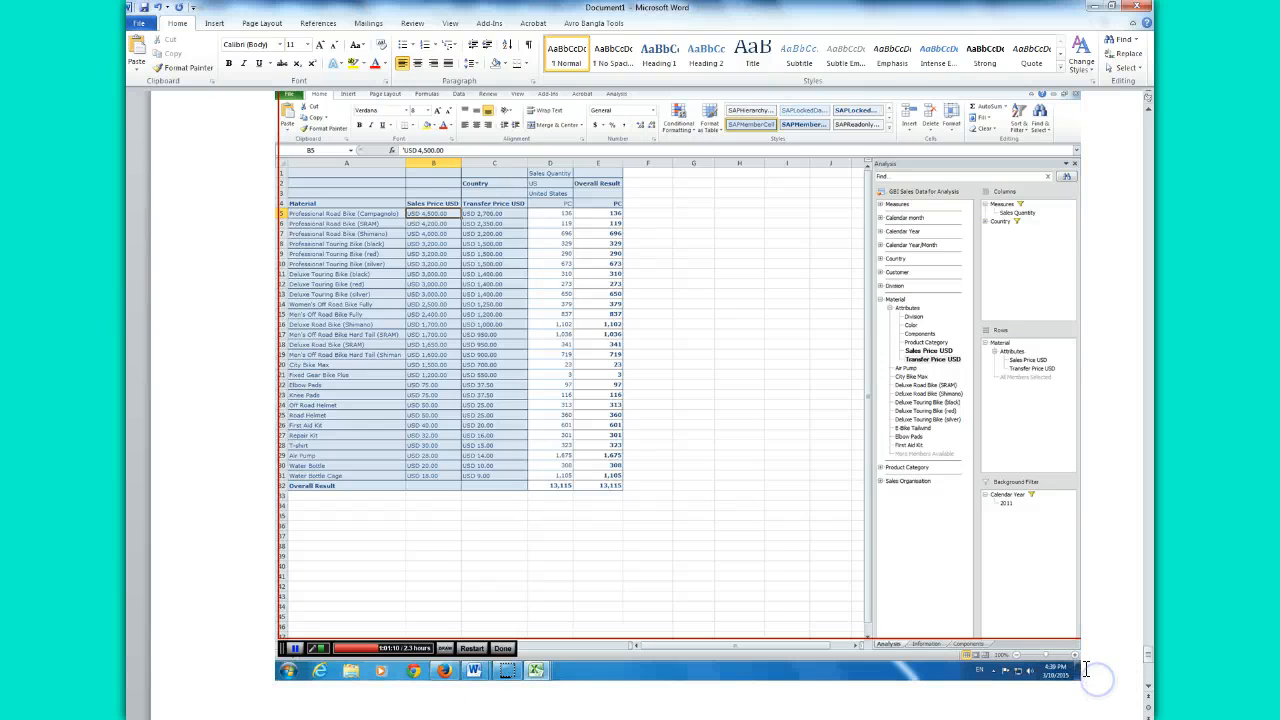
- Answer Question 16 with 'Professional Road Bike (Campagnolo)' and start item 17
key("Return")
type("Professi")
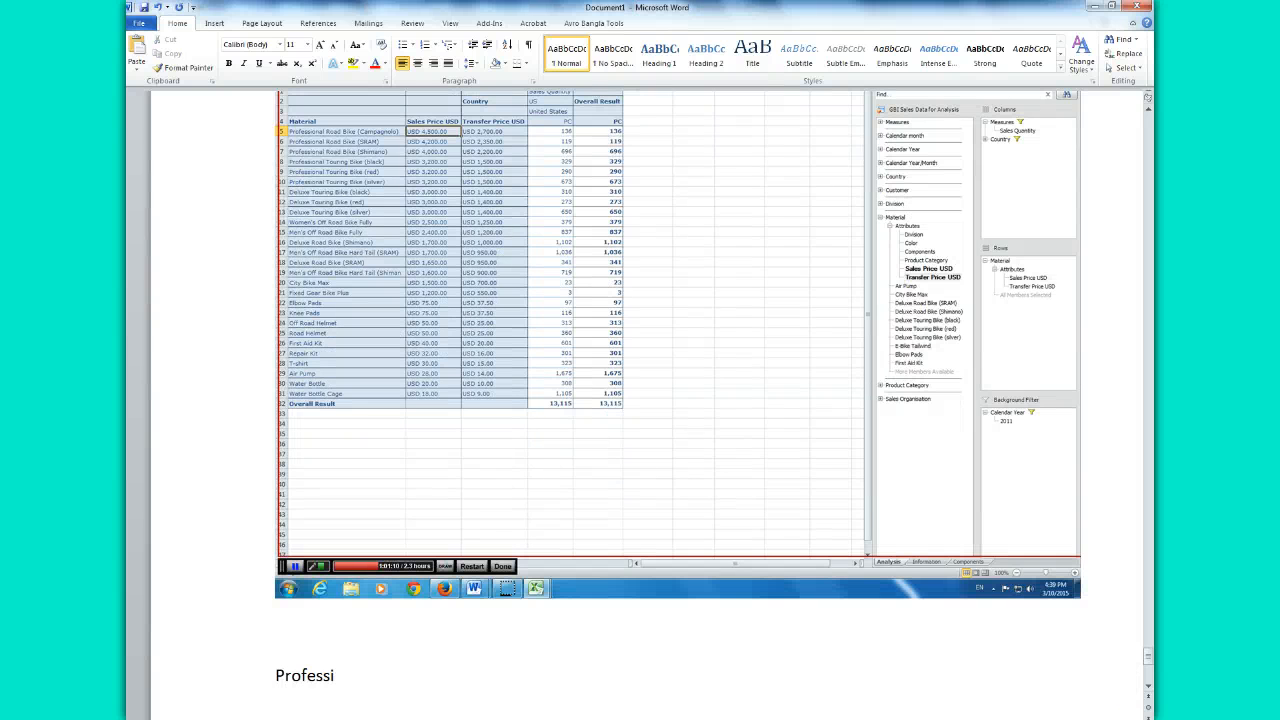
type("onal Road BNike")
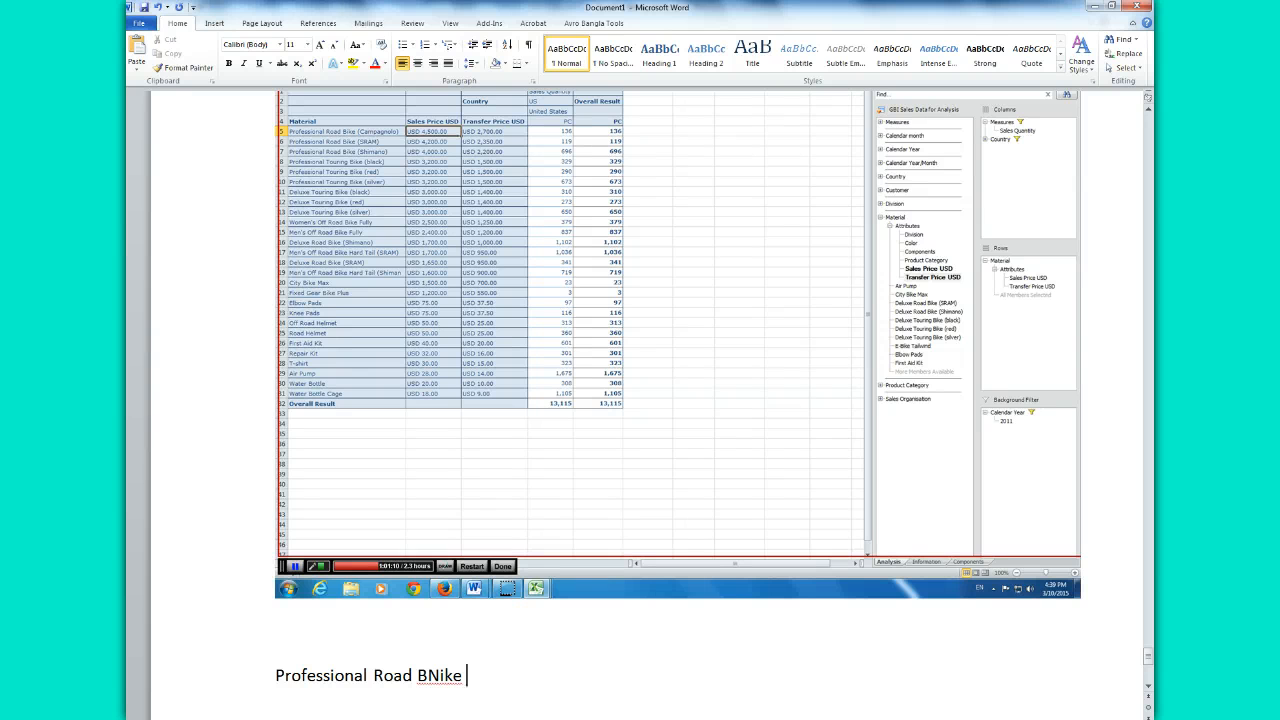
type(" )")
key("BackSpace")
type("(Campagnolo)")
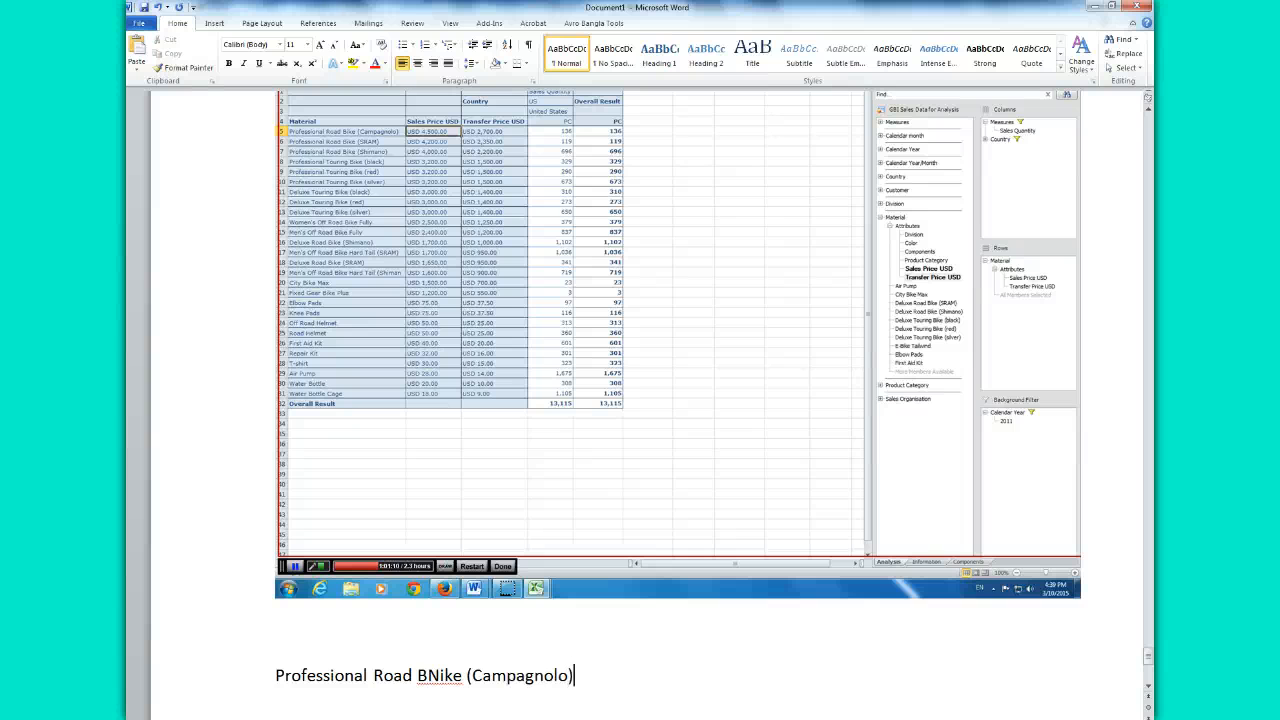
scroll(640, 400, "down", 1)
key("Return")
type("17.")
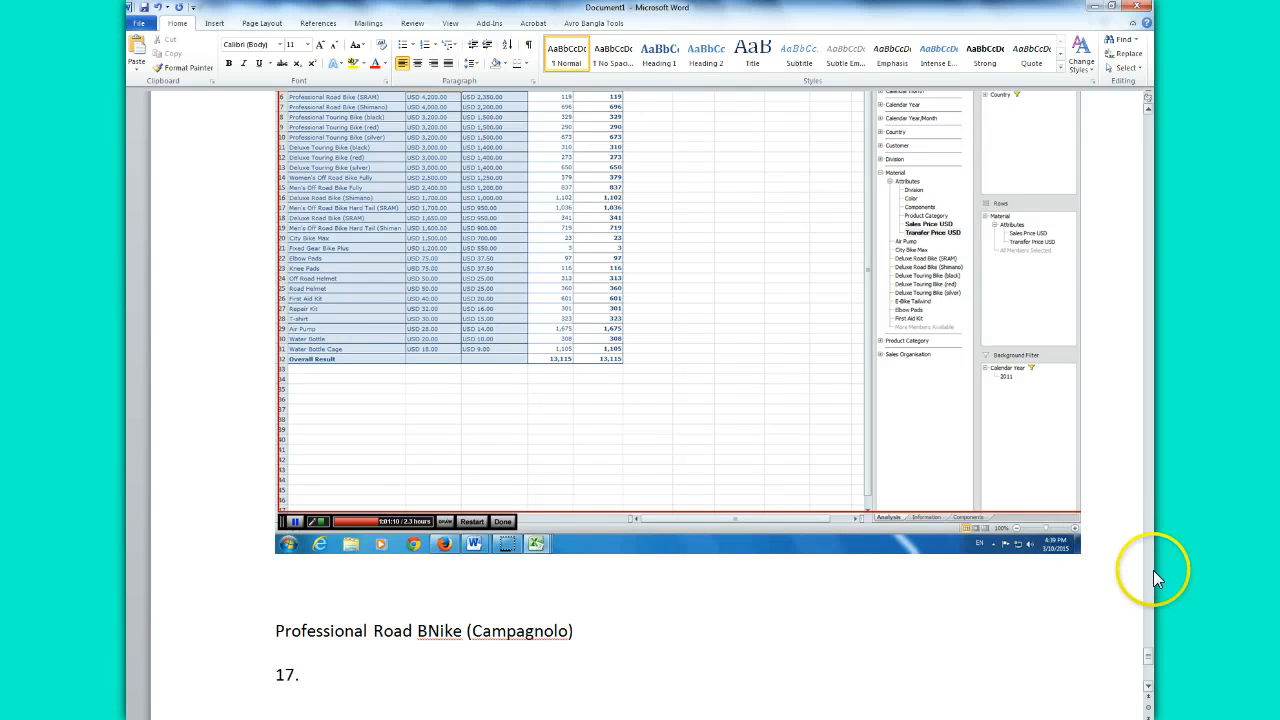
left_click_drag(1148, 662, 1146, 654)
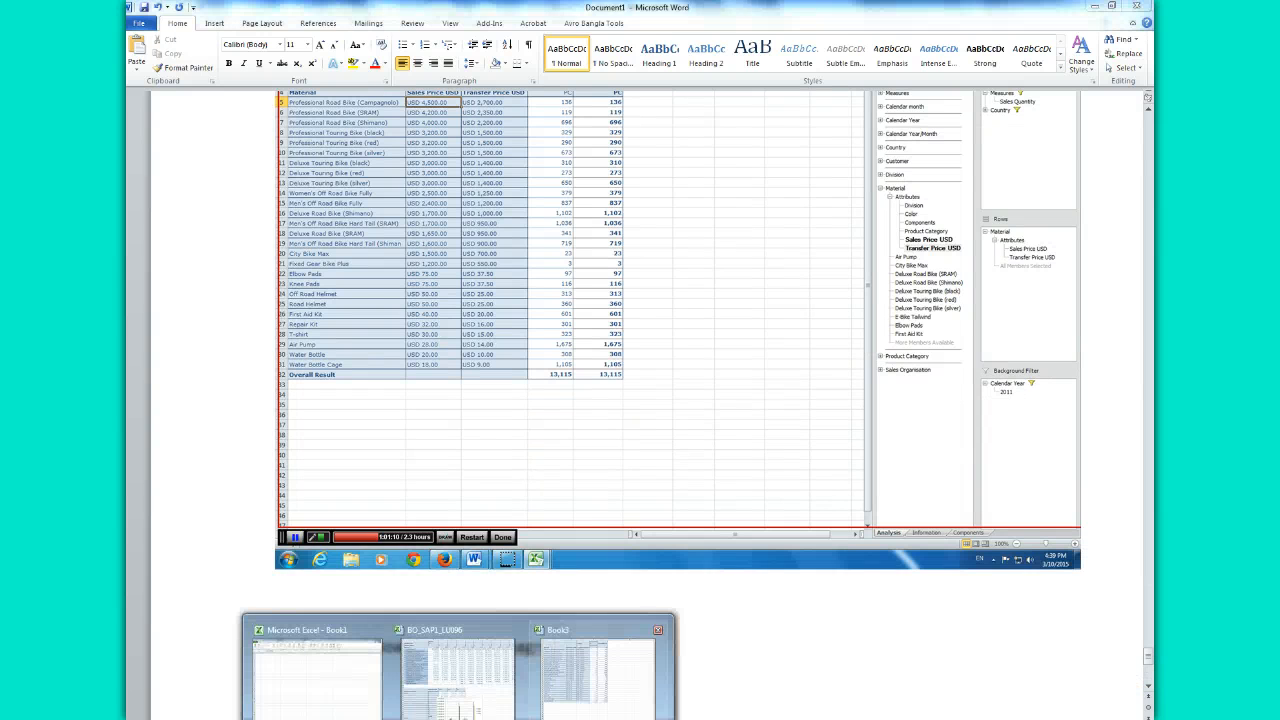
left_click(577, 695)
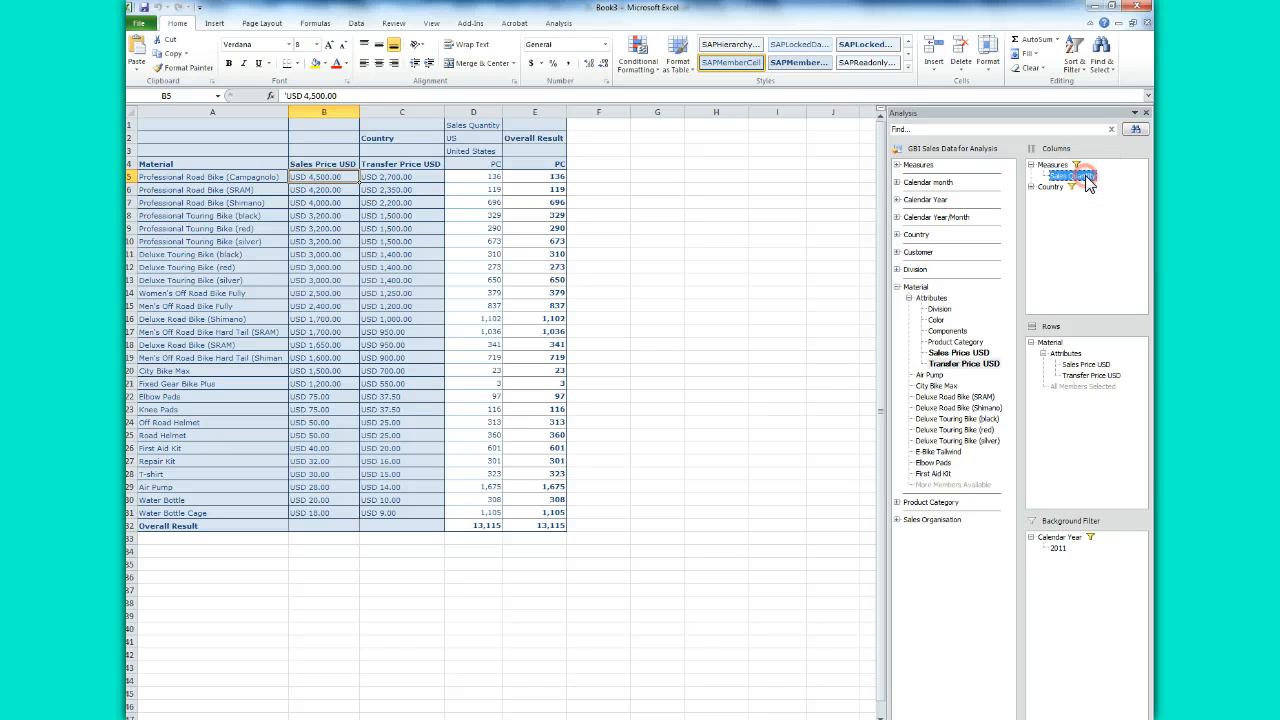
- Trim the report's measures to Revenue only, removing Discount, Net Sales and Sales Quantity
right_click(1052, 166)
left_click(1082, 204)
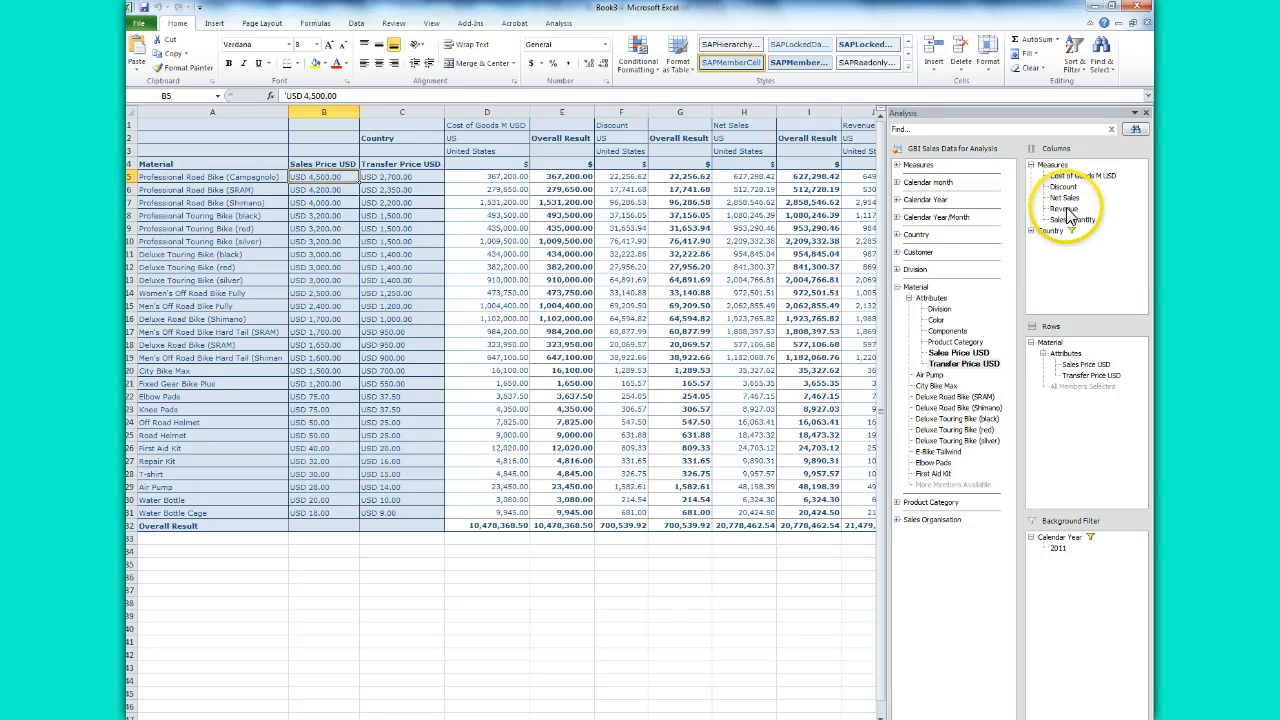
left_click(1070, 180)
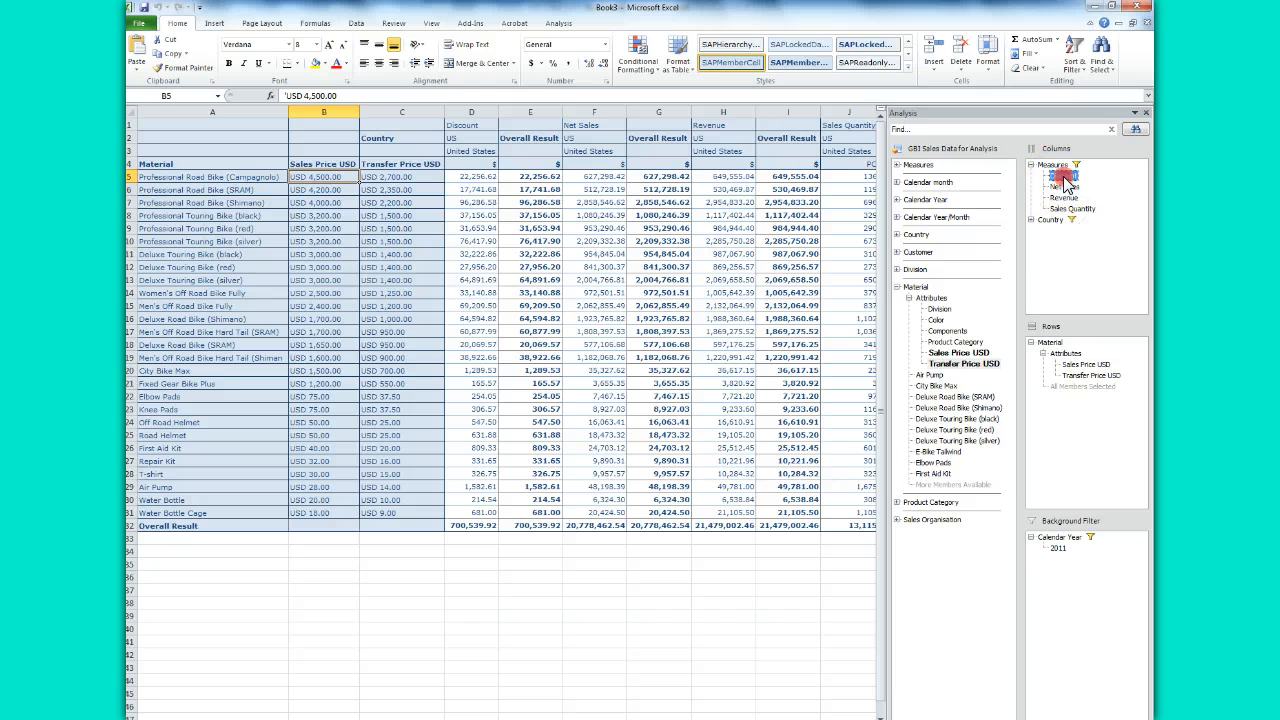
right_click(1048, 178)
left_click(1070, 221)
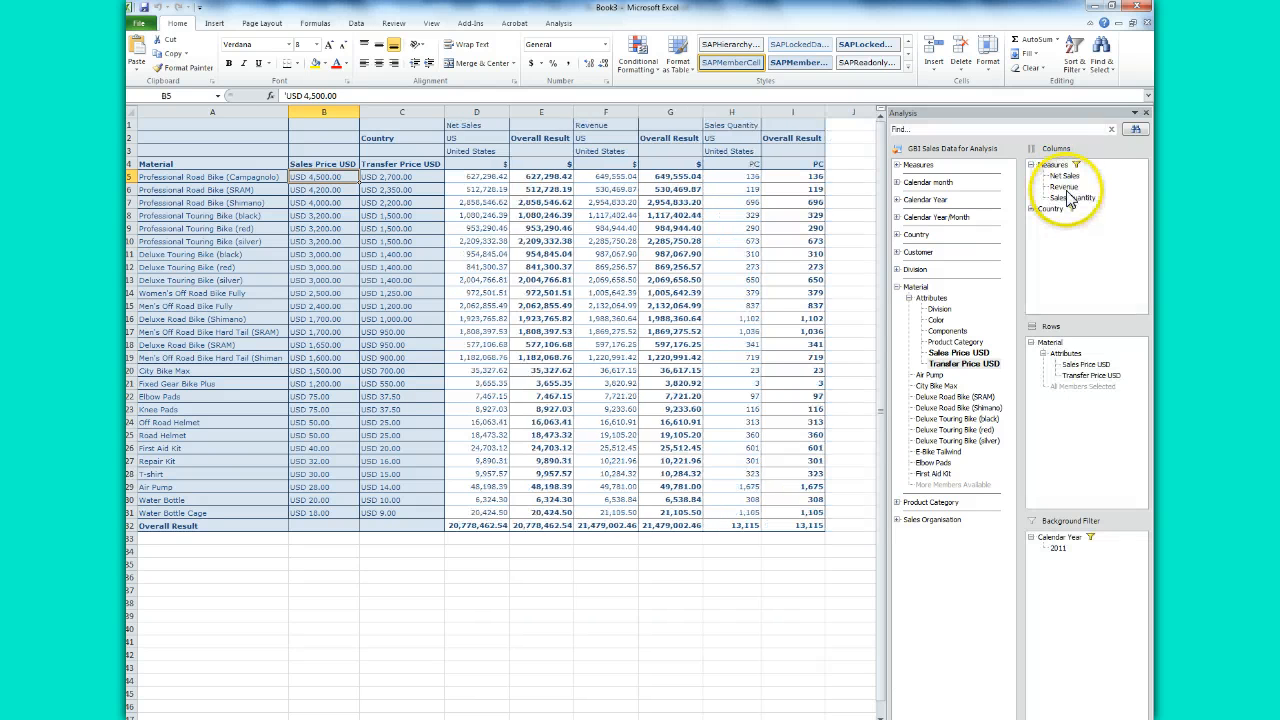
right_click(1050, 178)
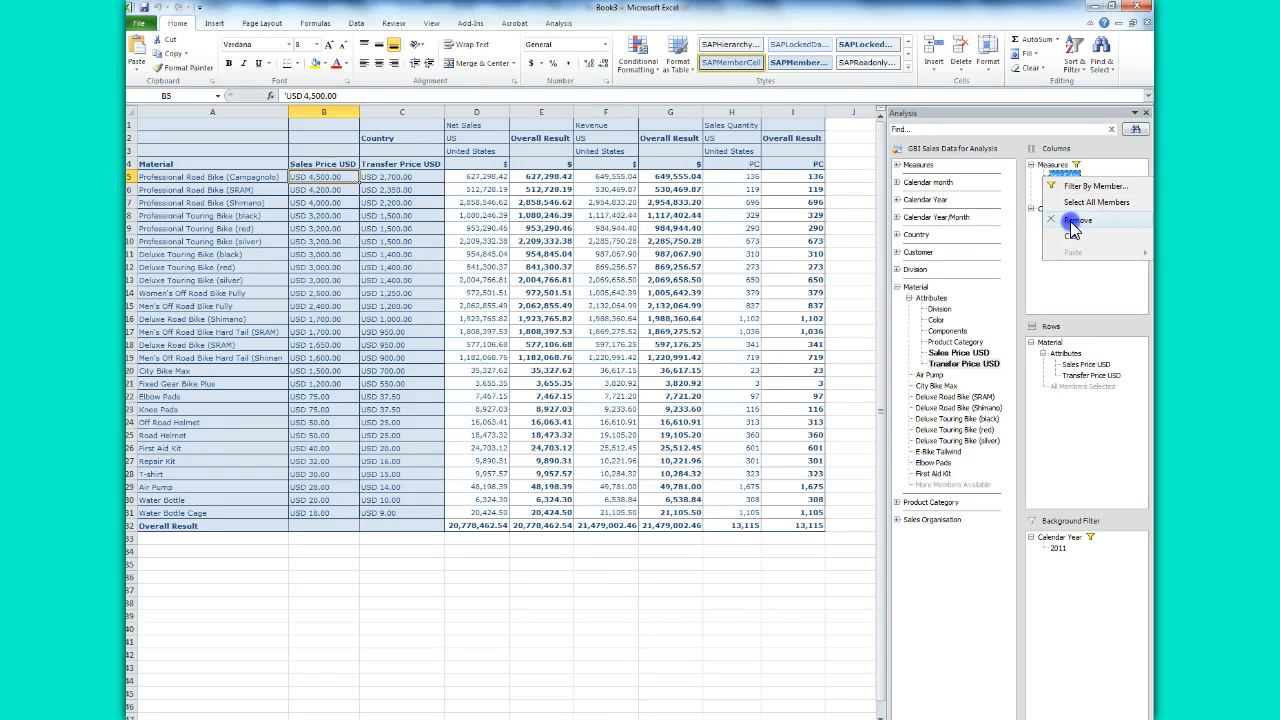
left_click(1070, 221)
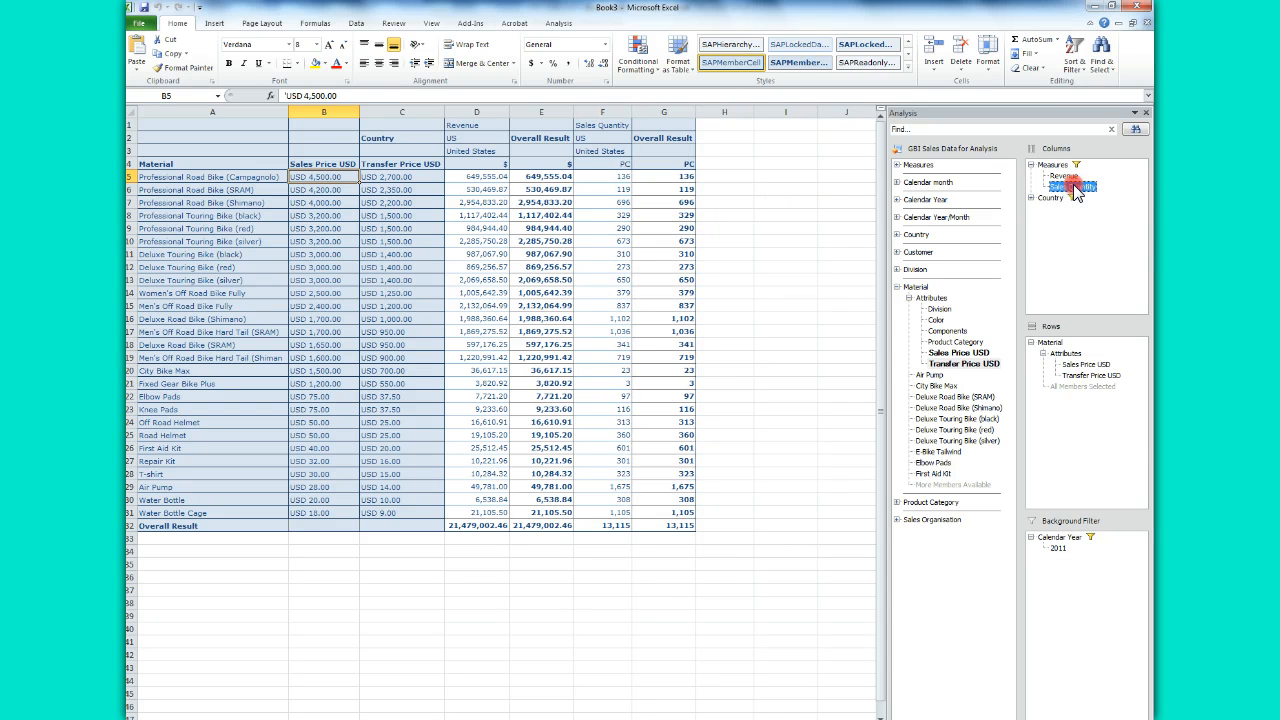
right_click(1072, 186)
left_click(1072, 229)
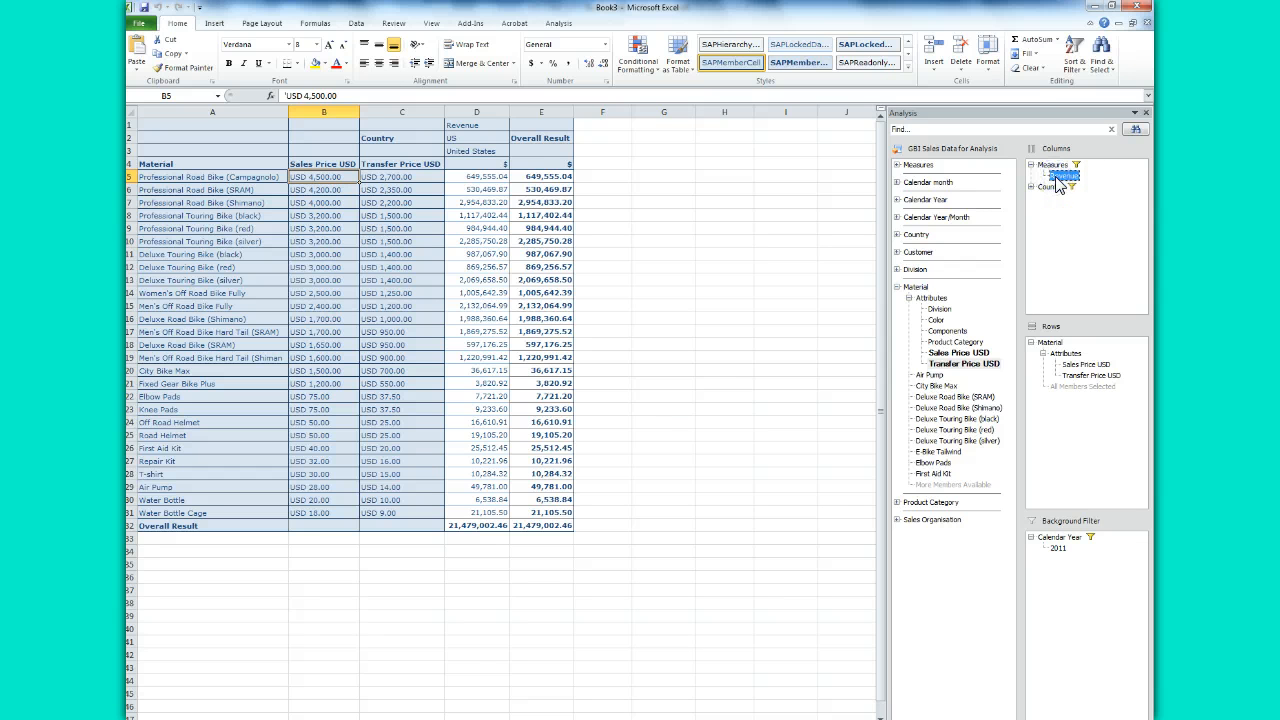
- Add a Percentage Contribution dynamic calculation on the Revenue measure
left_click(452, 126)
right_click(455, 127)
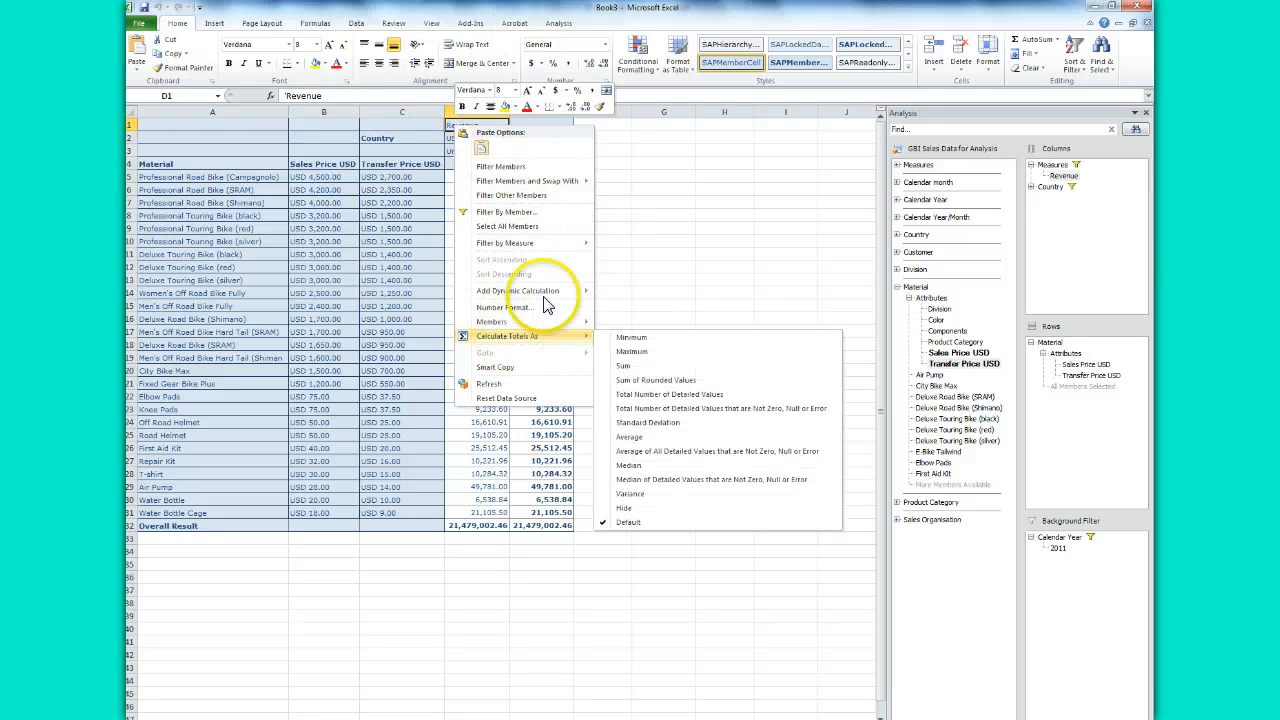
mouse_move(545, 291)
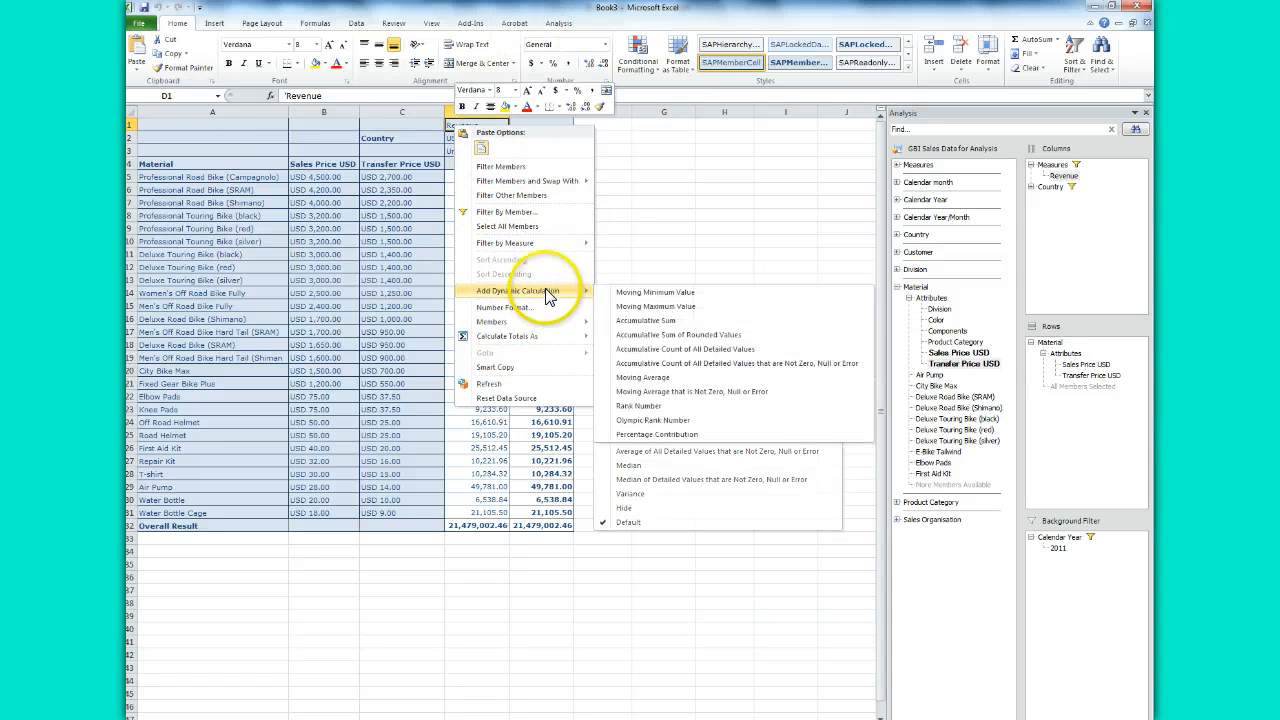
left_click(655, 440)
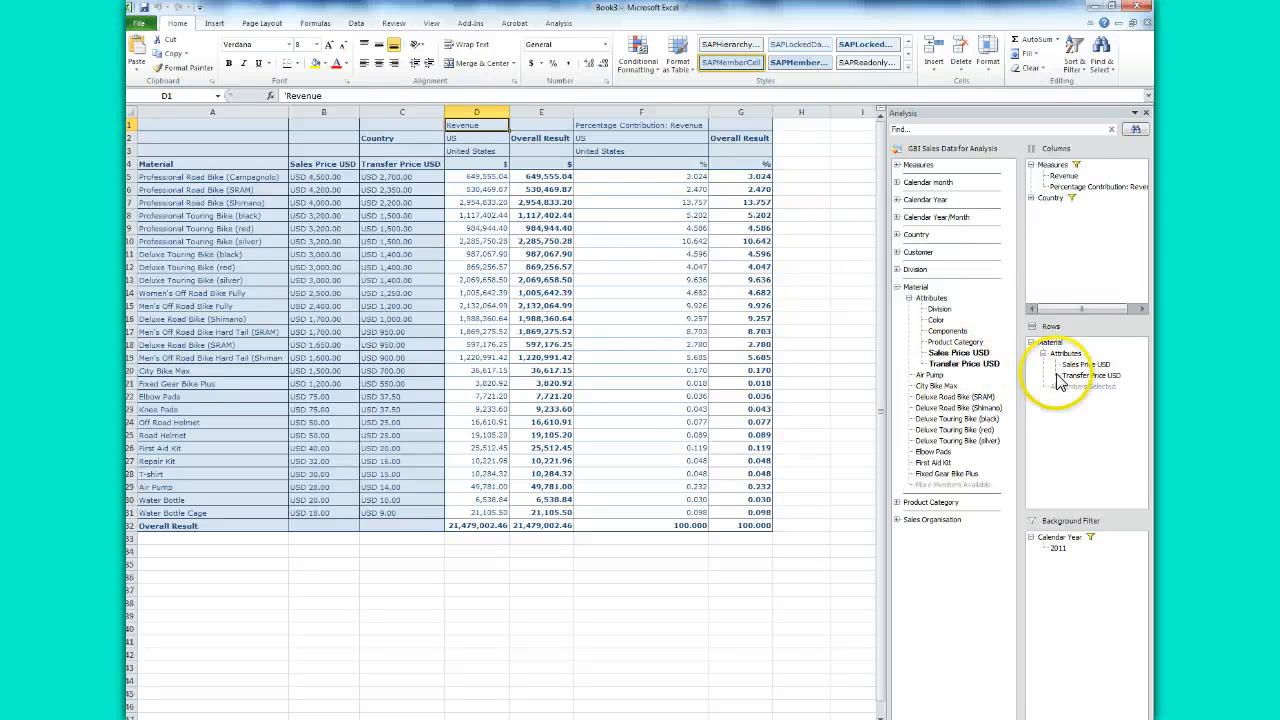
- Filter Country to DE (Germany) only and expand Country in the table
right_click(1049, 205)
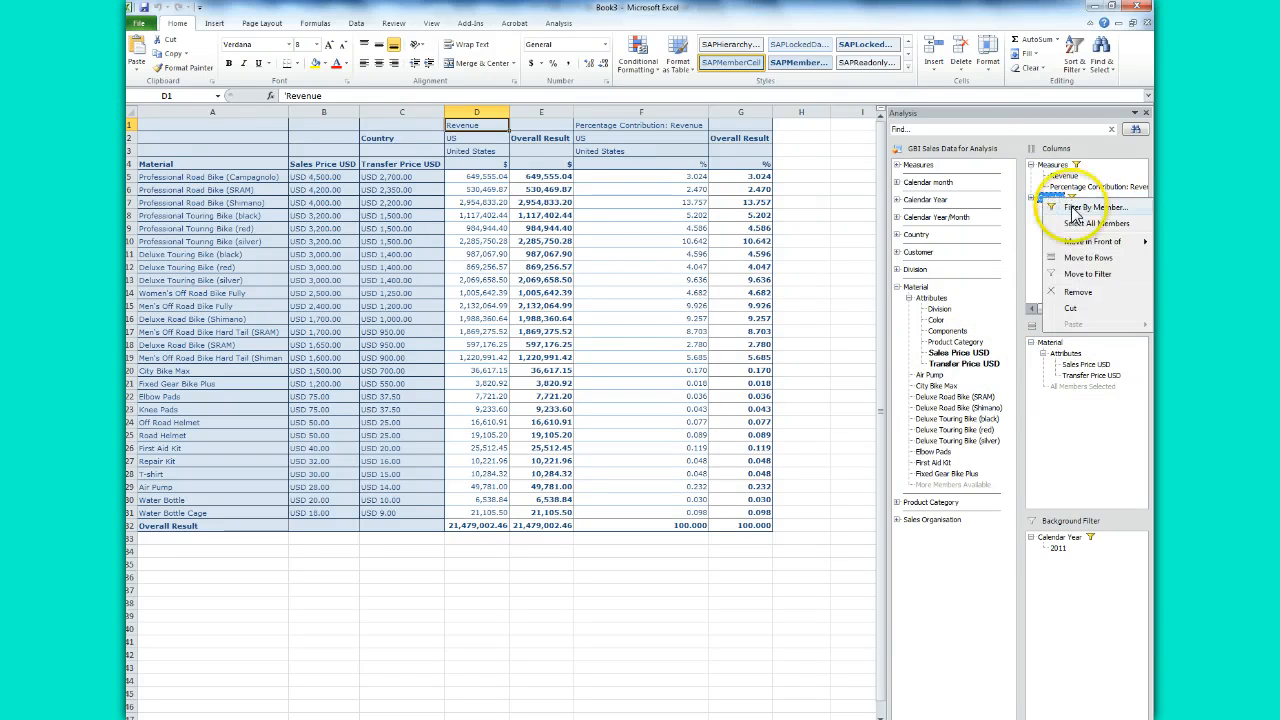
left_click(1095, 207)
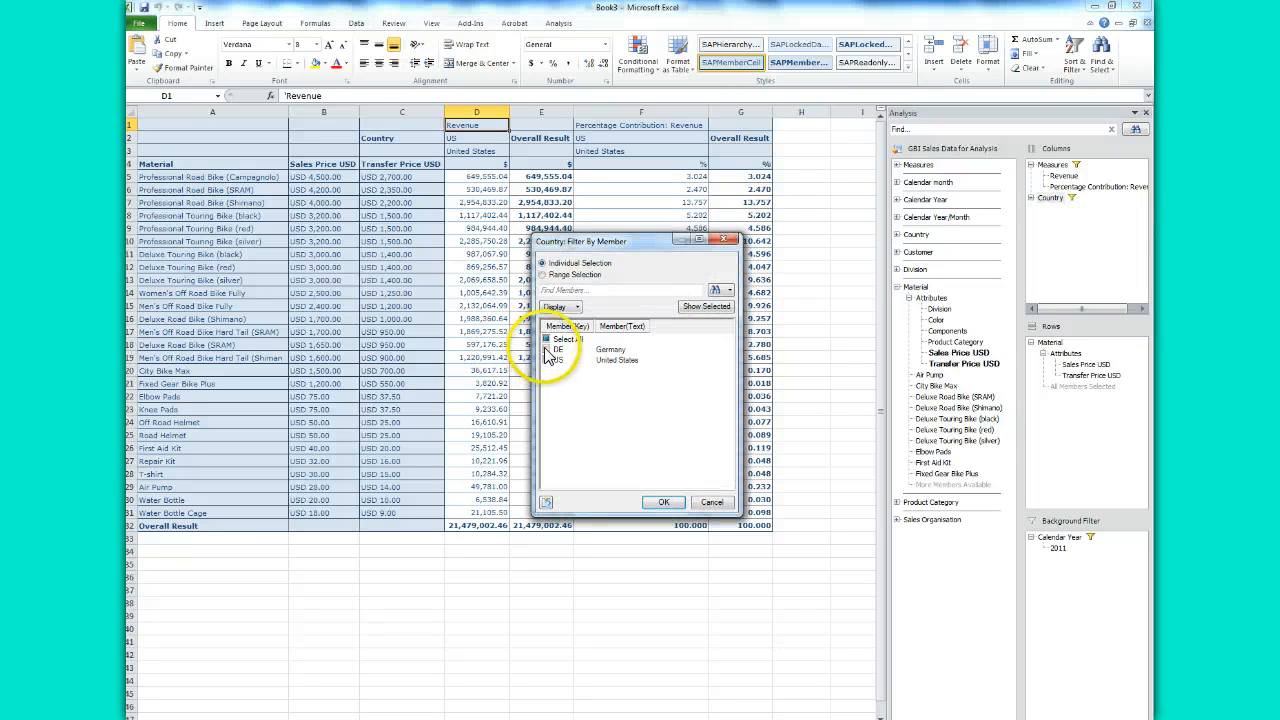
left_click(546, 349)
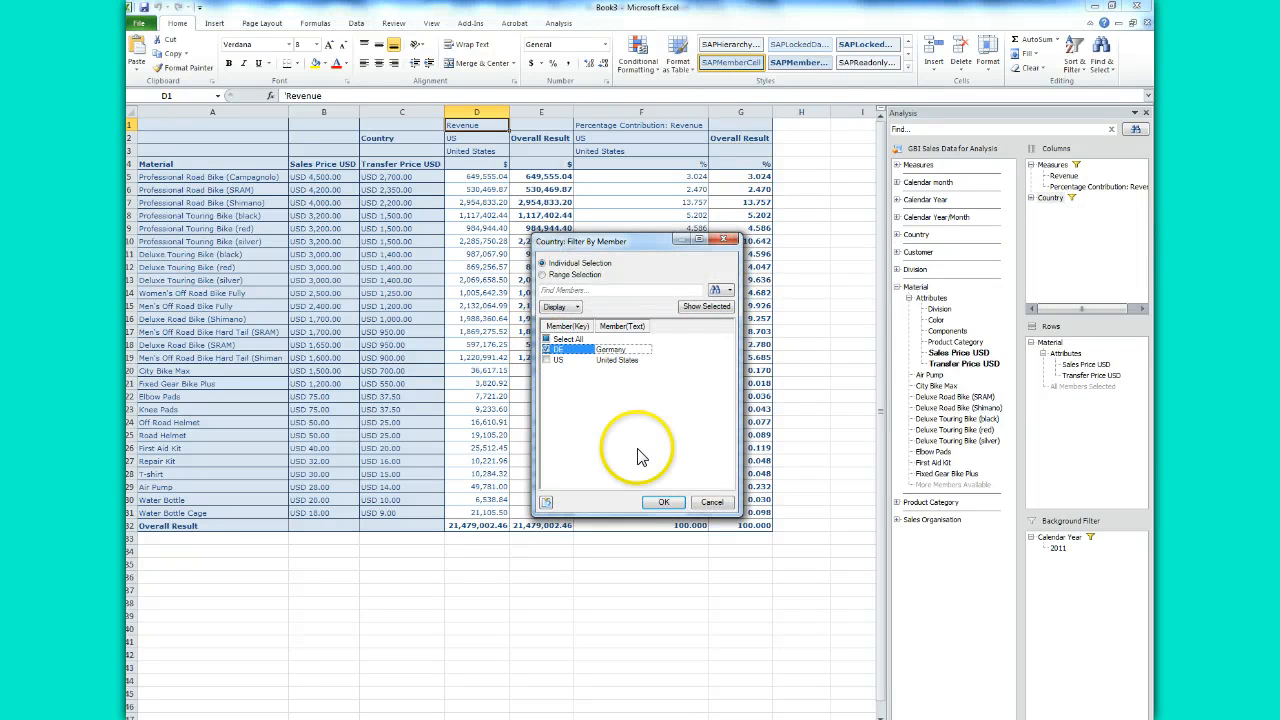
left_click(655, 503)
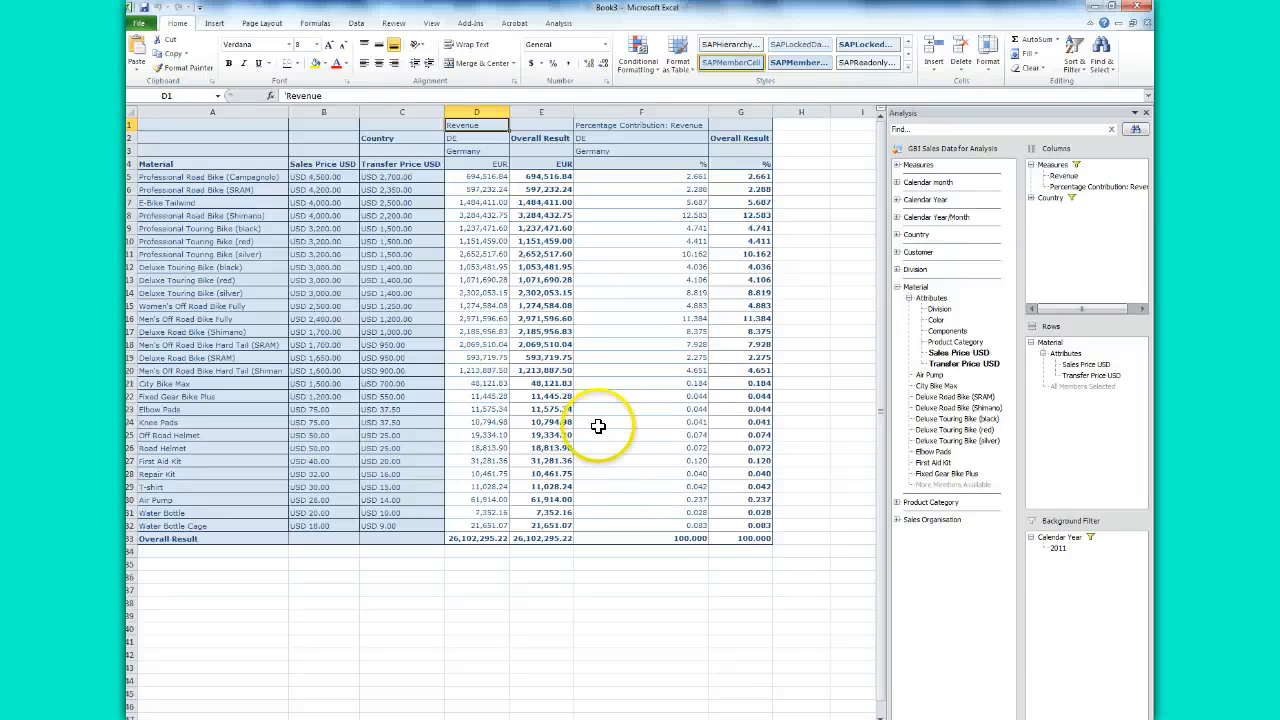
left_click(1032, 199)
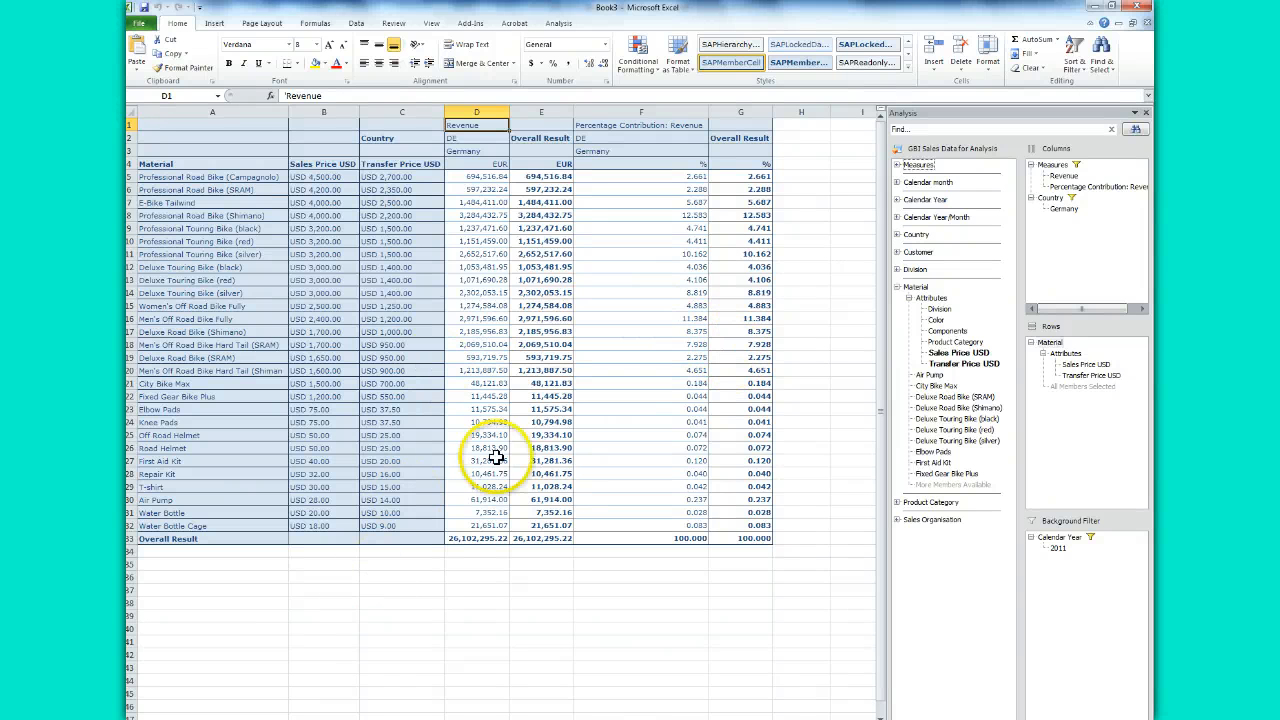
left_click(1048, 343)
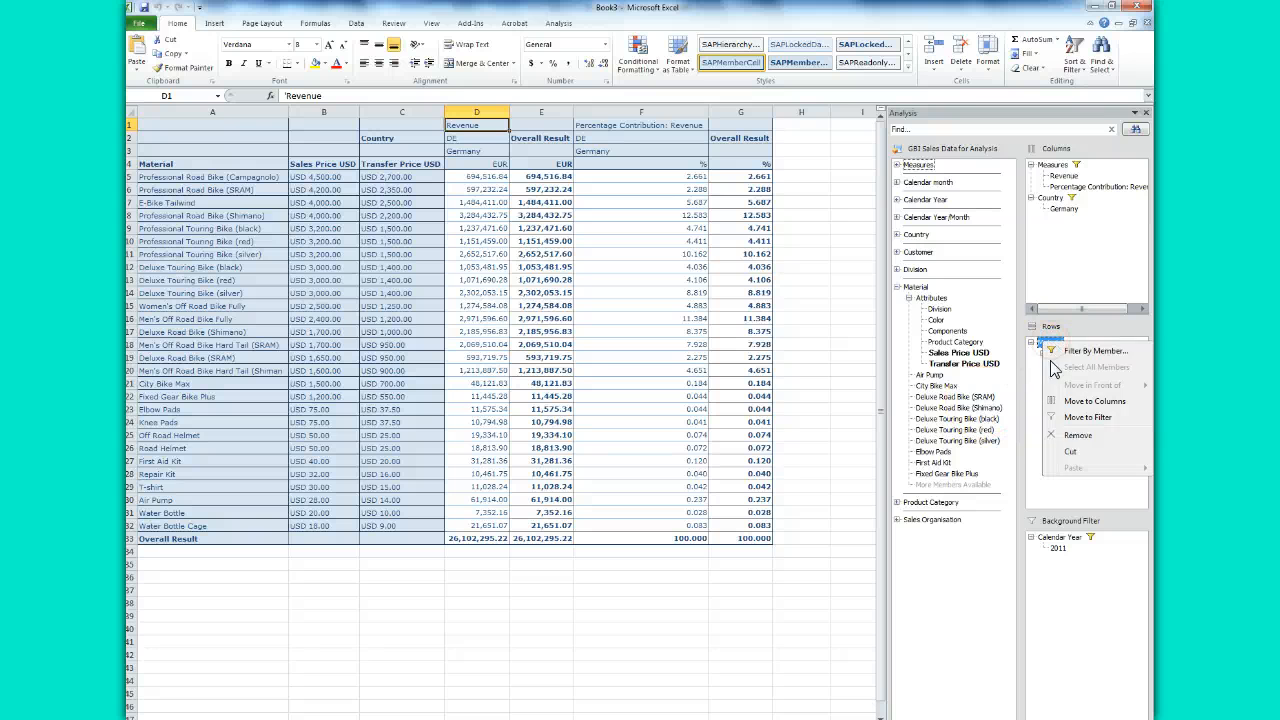
- Replace Material with Customer in the rows and read Neckarrad's 8.295% revenue share
left_click(1078, 434)
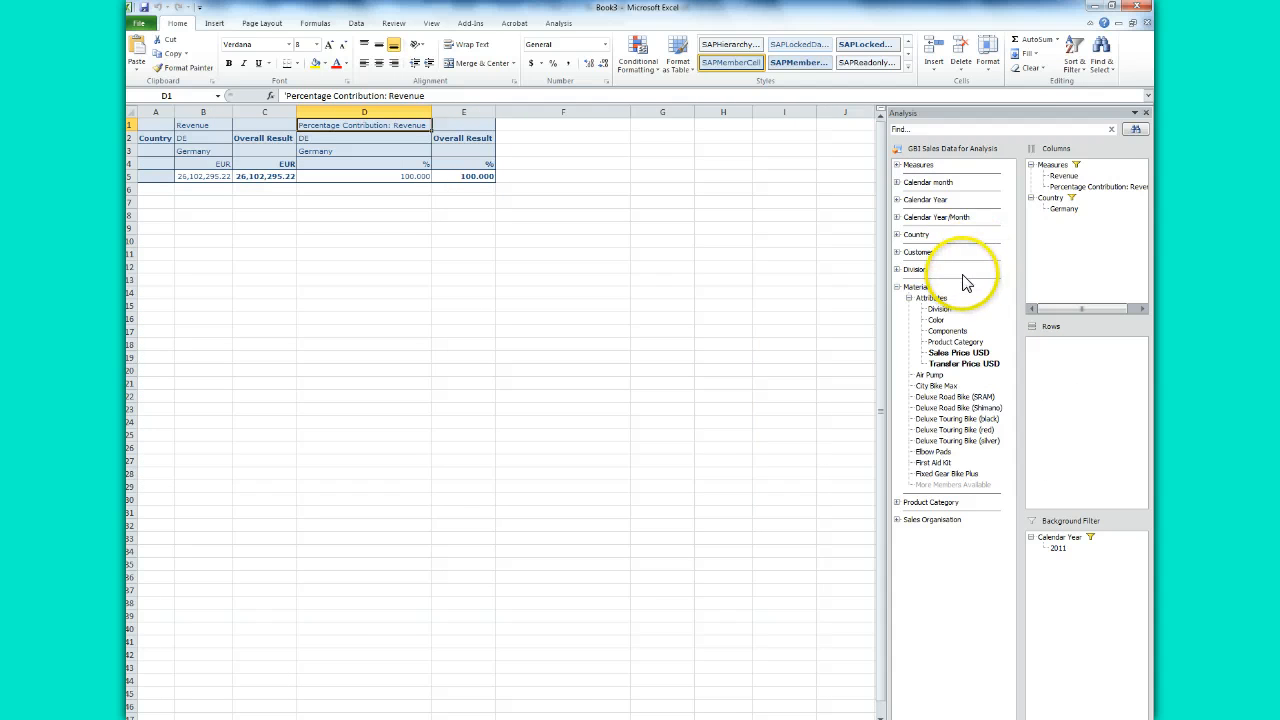
left_click_drag(925, 255, 1032, 346)
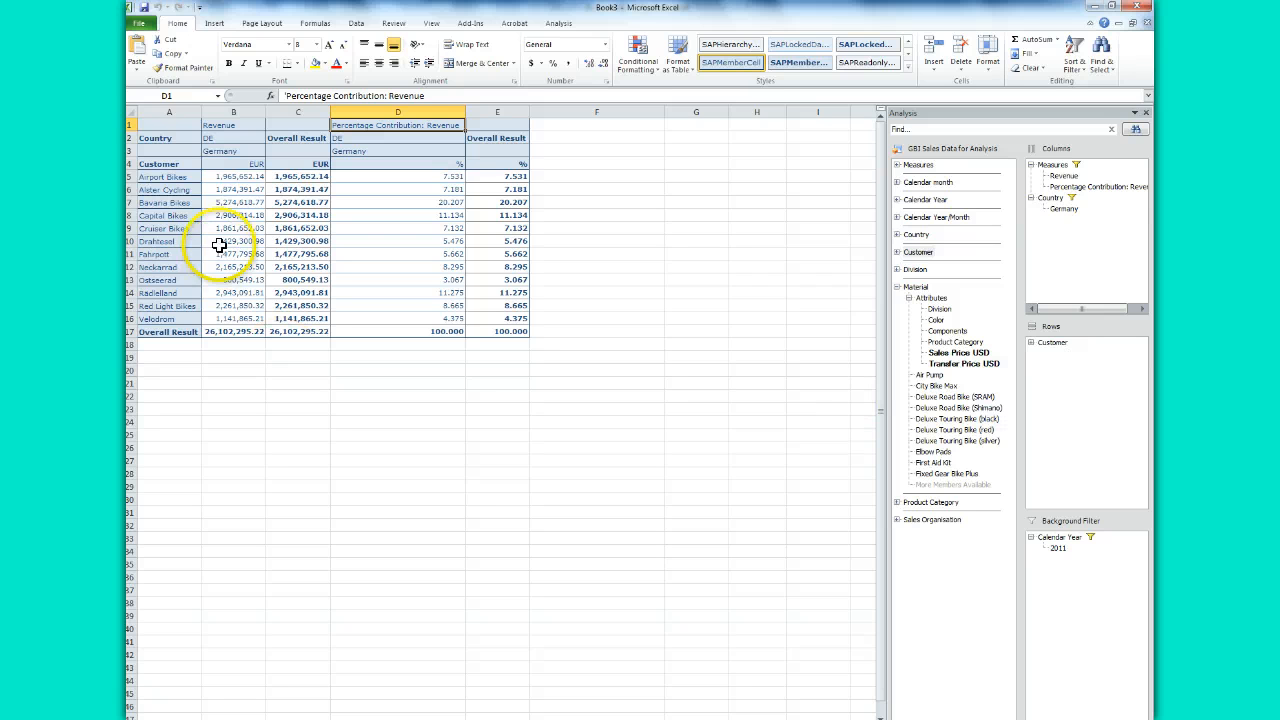
left_click(155, 267)
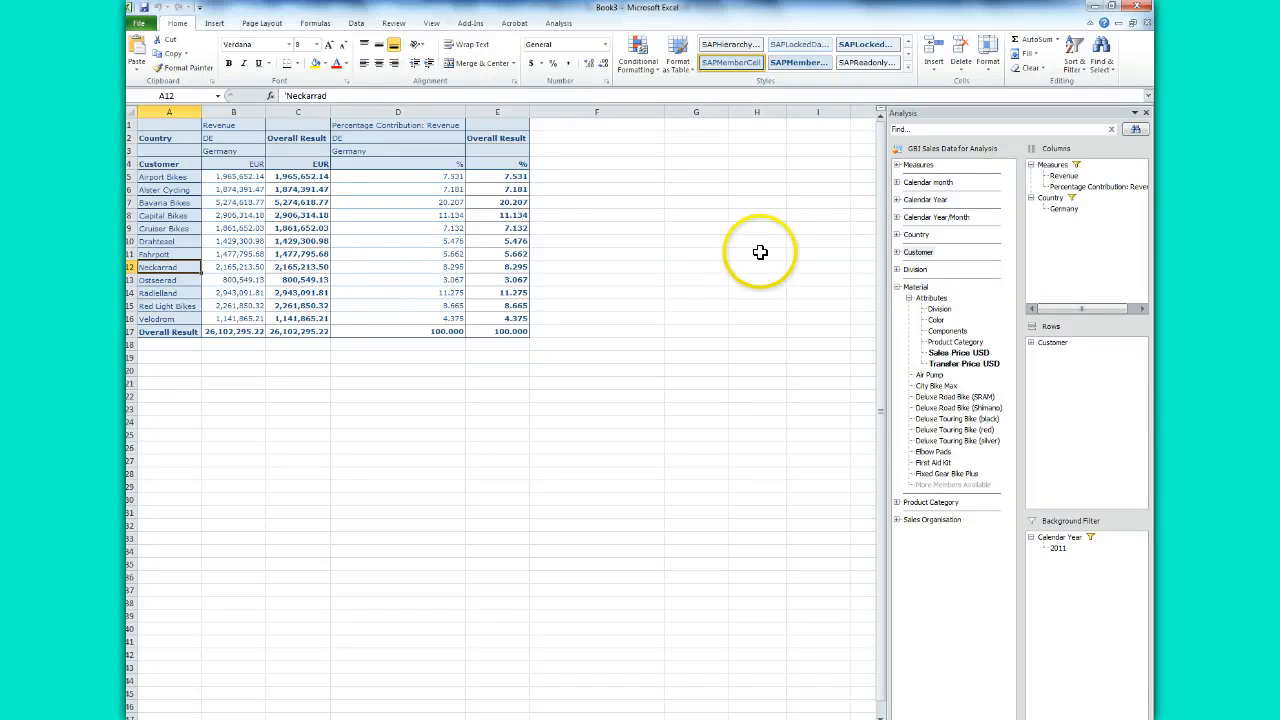
left_click(1058, 550)
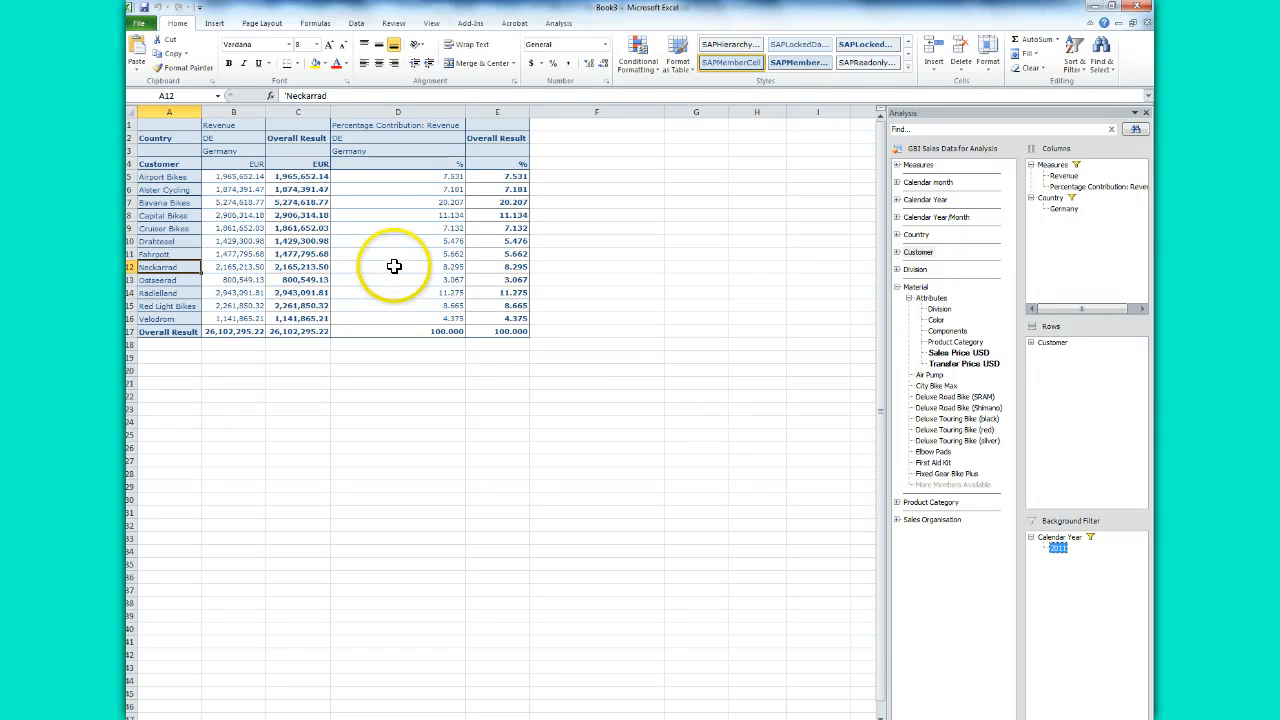
left_click(475, 268)
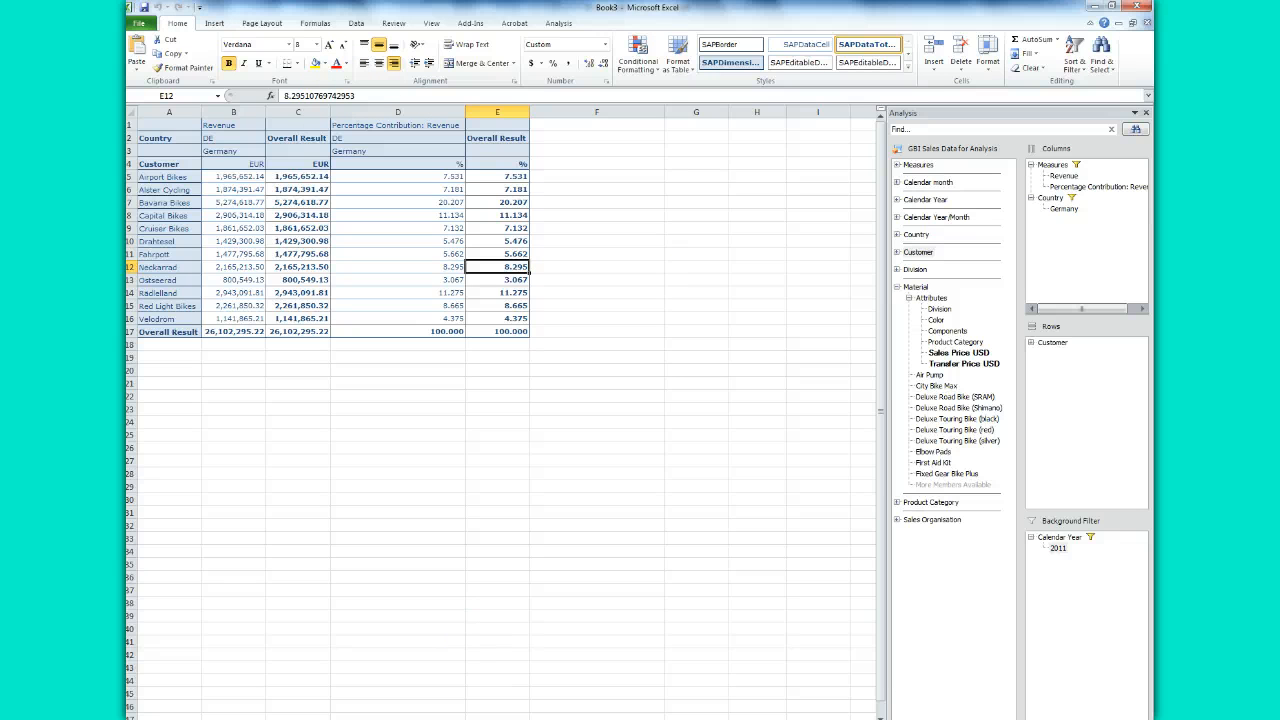
left_click(430, 695)
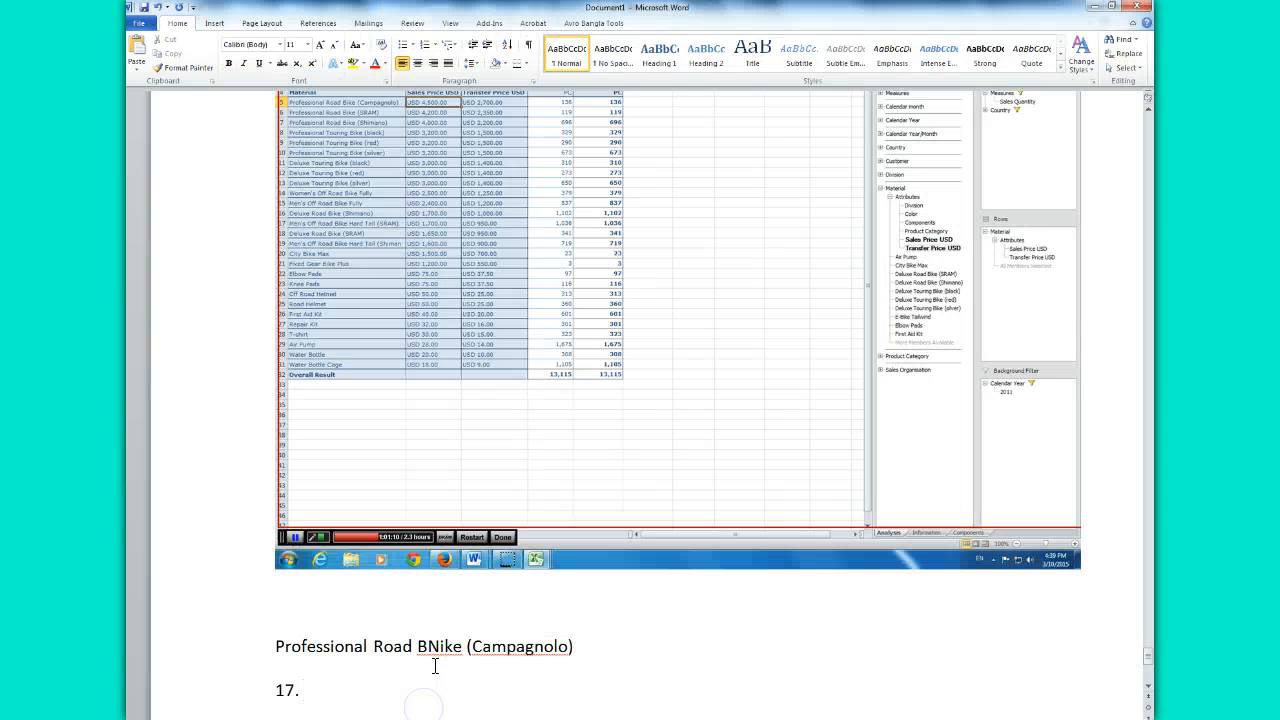
- Paste the German customer table screenshot under 17. and answer 8.295%
key("Return")
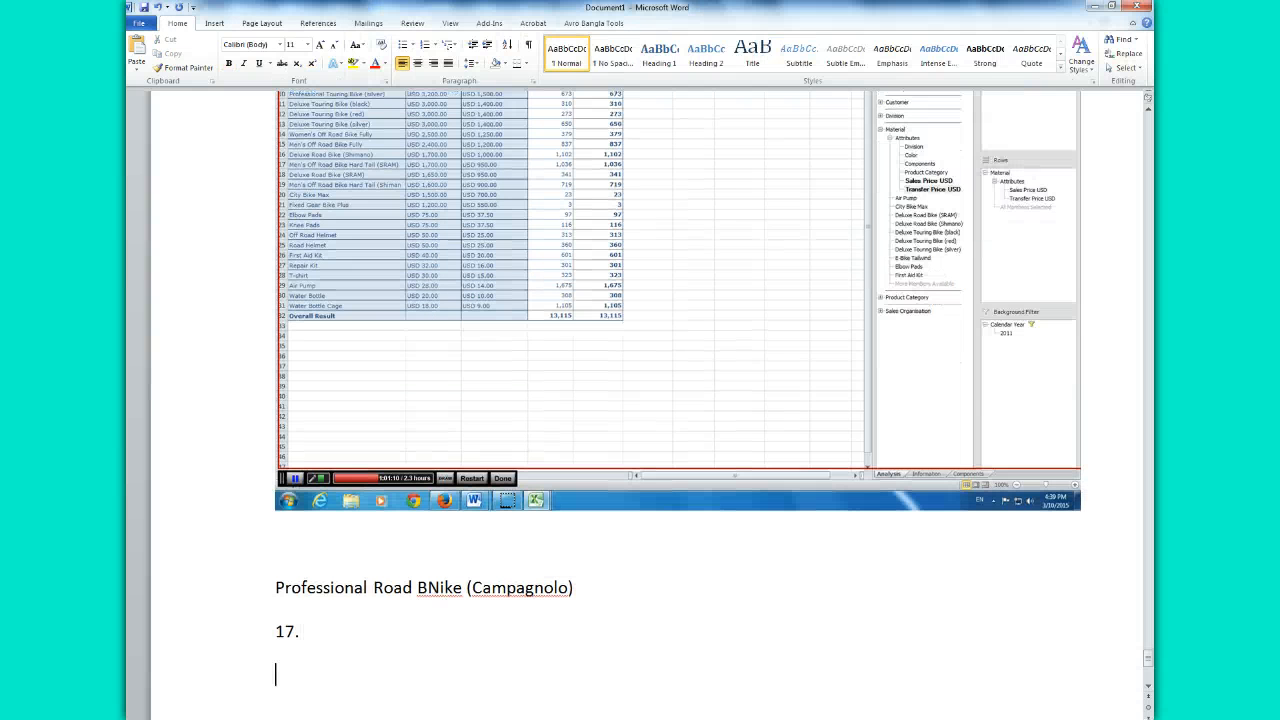
key("ctrl+v")
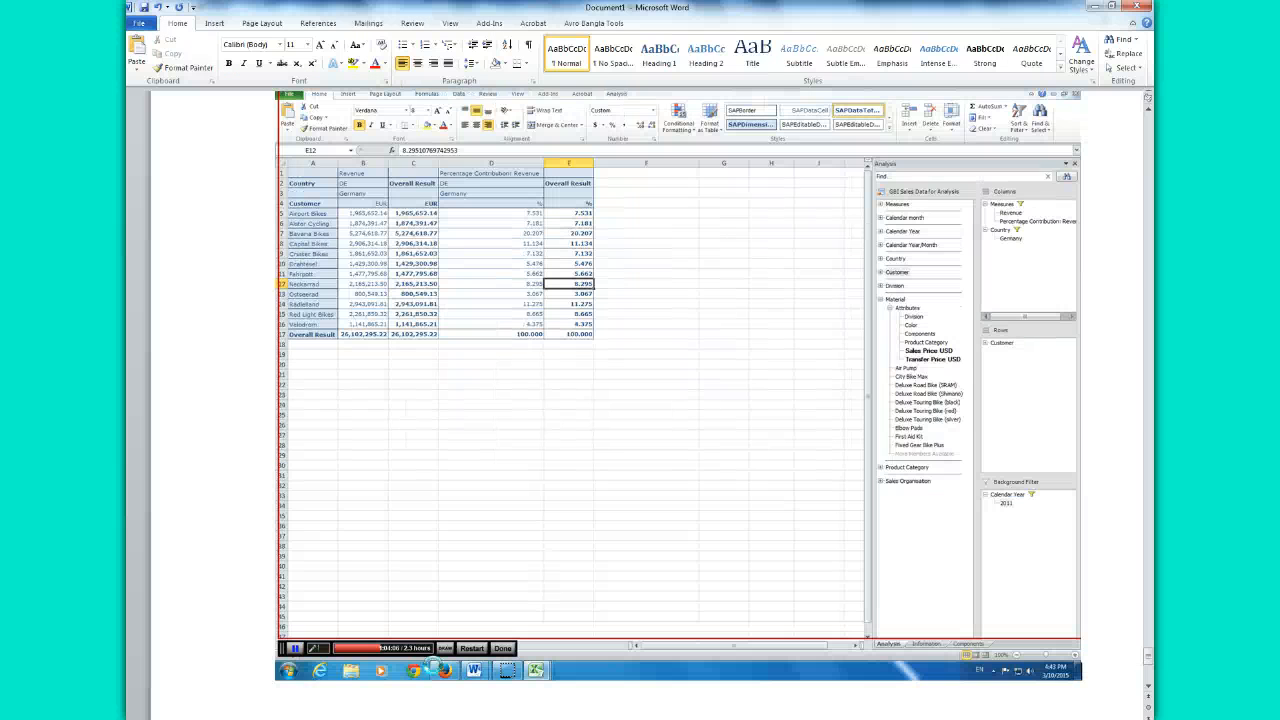
key("Return")
type("8.")
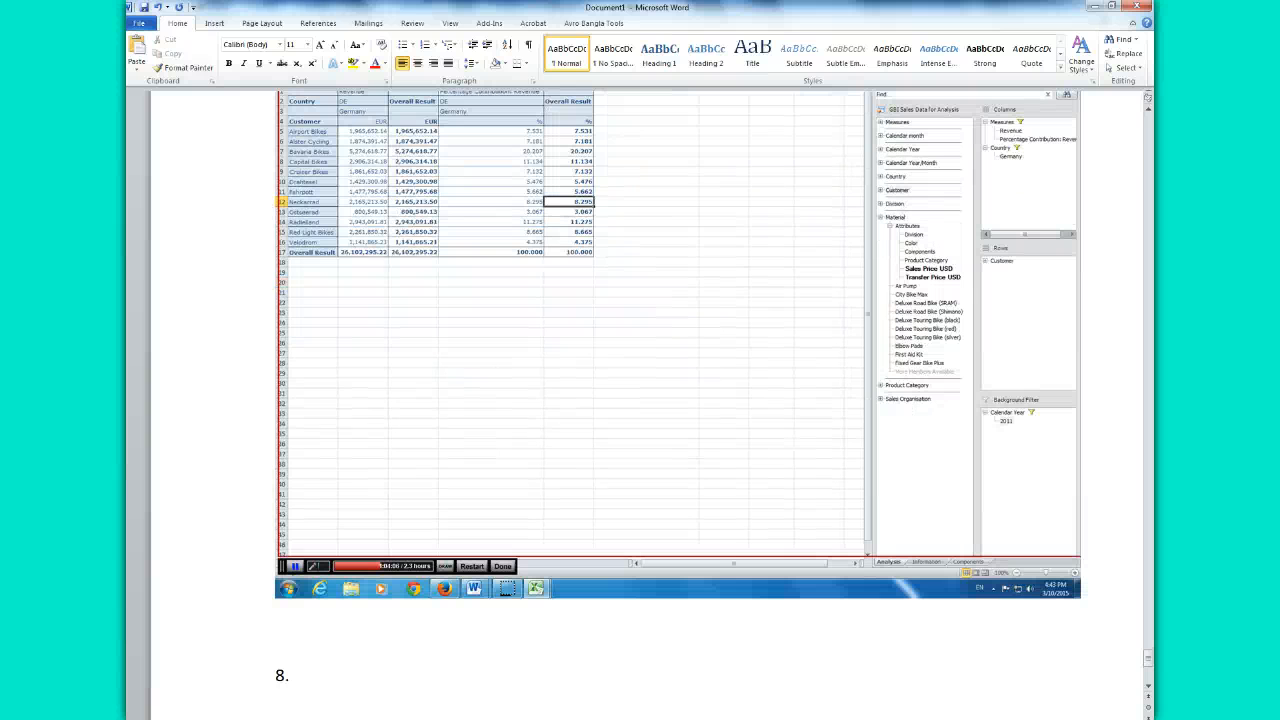
type("295%")
- Copy the Question 17 text from the exercise document into the answer document
mouse_move(329, 672)
left_click(332, 700)
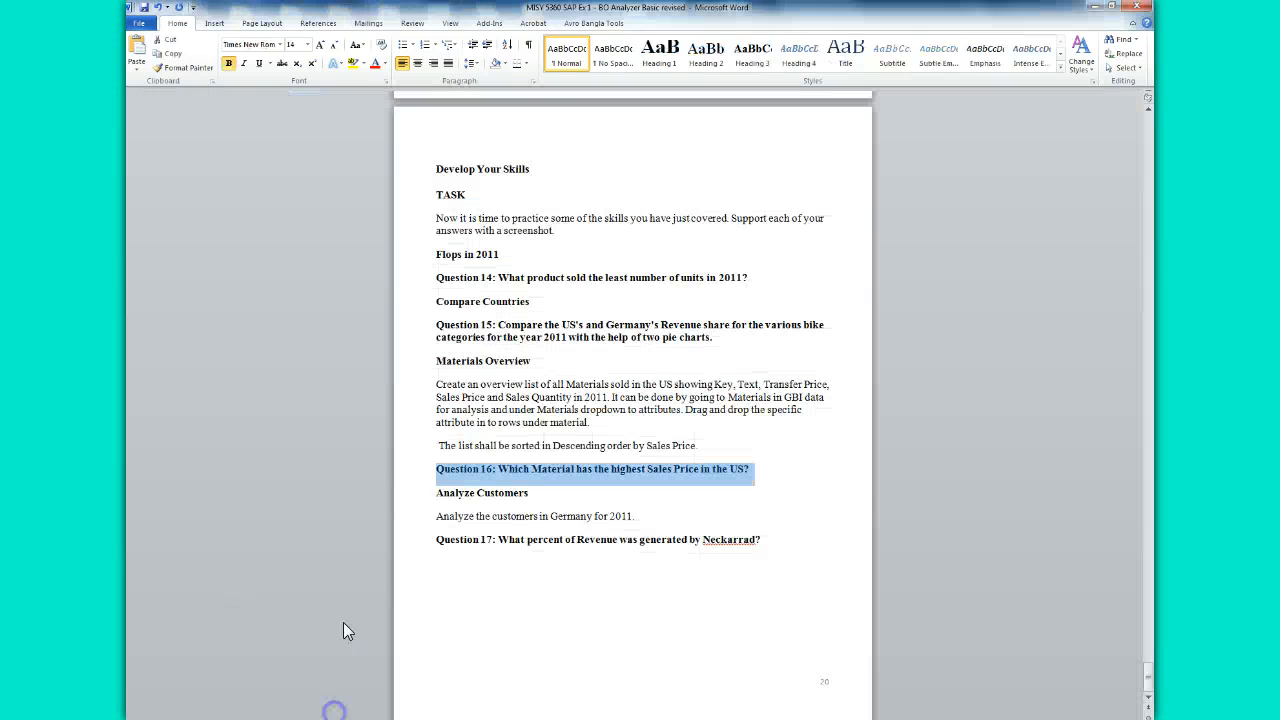
left_click_drag(436, 540, 785, 540)
right_click(720, 540)
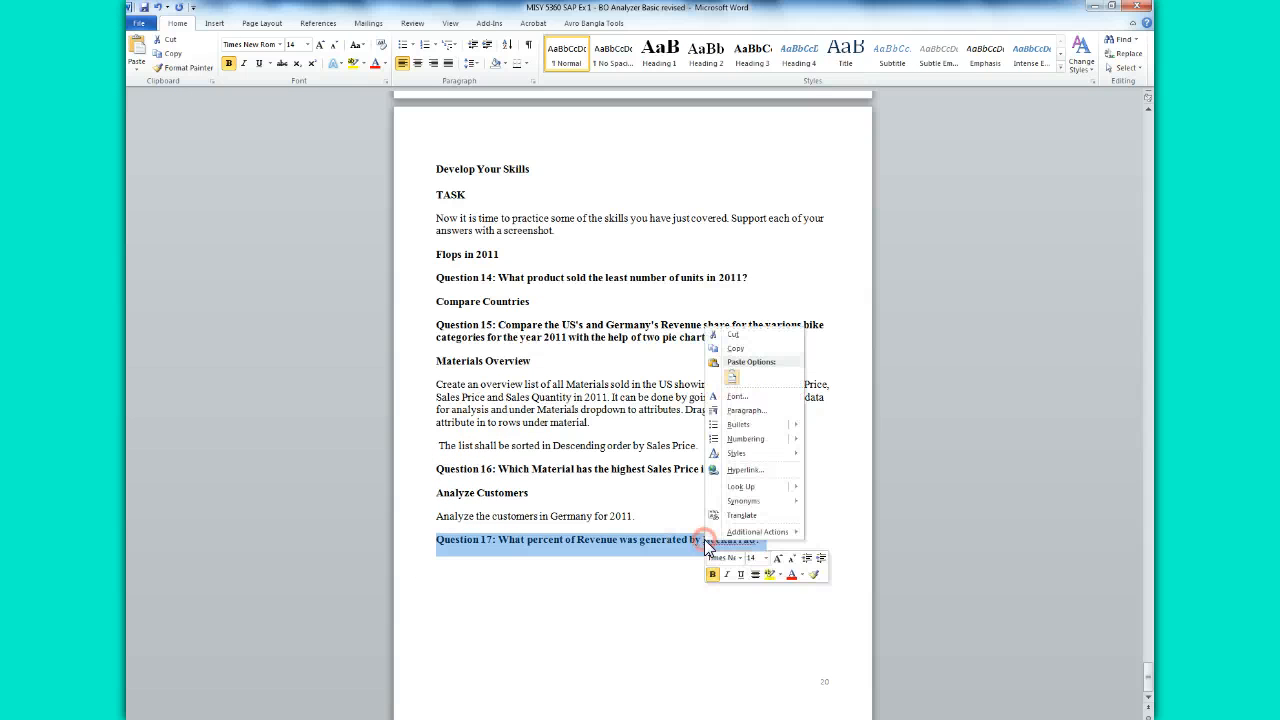
left_click(742, 347)
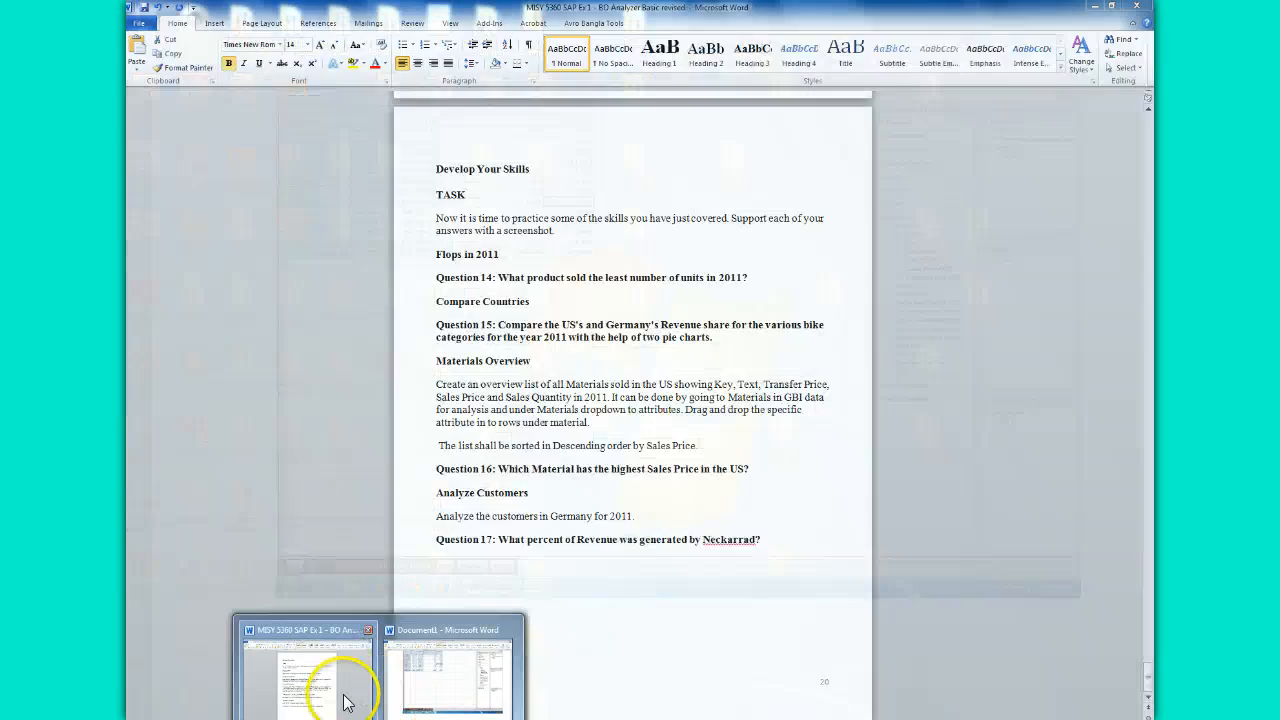
left_click(340, 612)
left_click(305, 620)
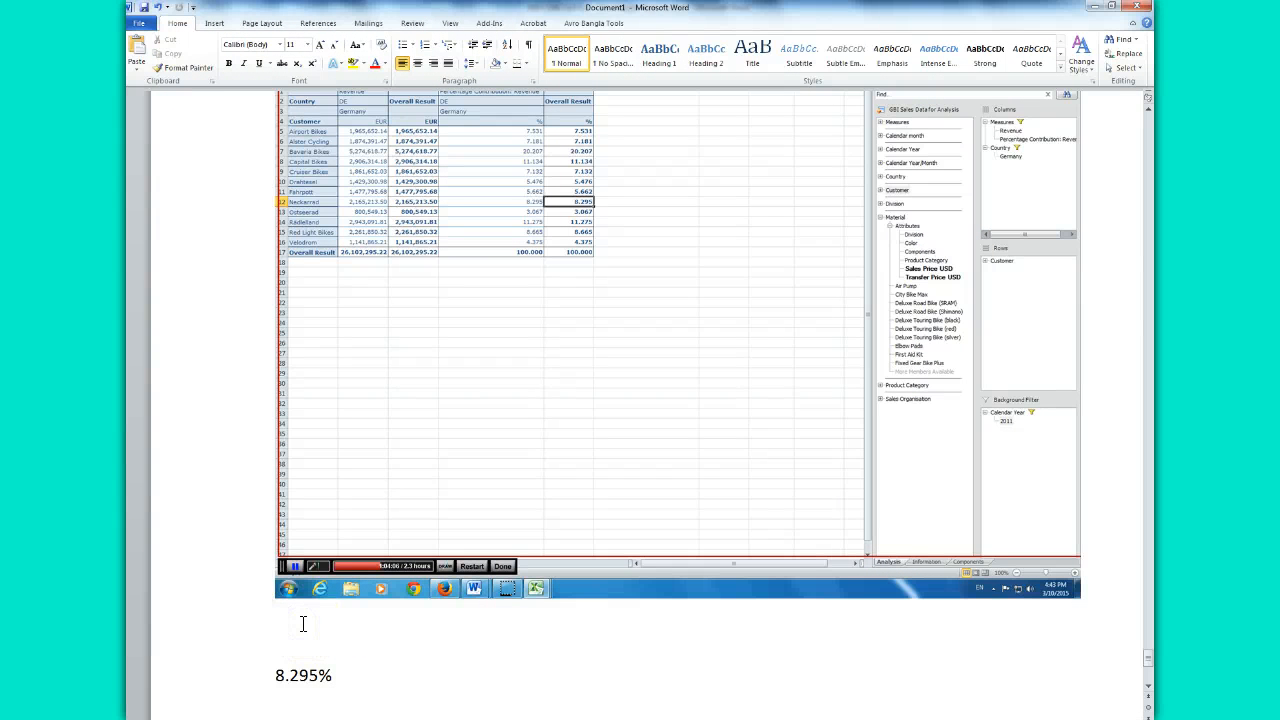
key("ctrl+v")
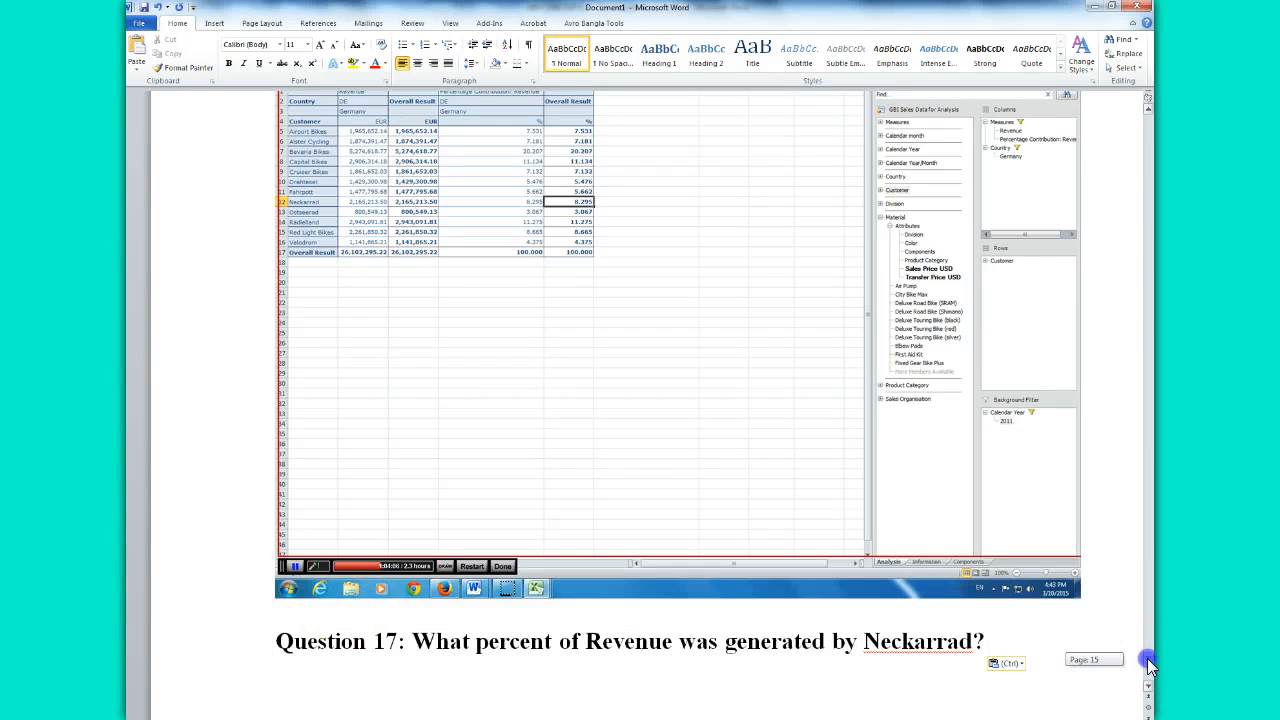
- Place the Question 17 heading after '17.' and delete the duplicate heading
mouse_move(1147, 658)
left_mouse_down()
mouse_move(1150, 676)
mouse_move(1150, 638)
left_mouse_up()
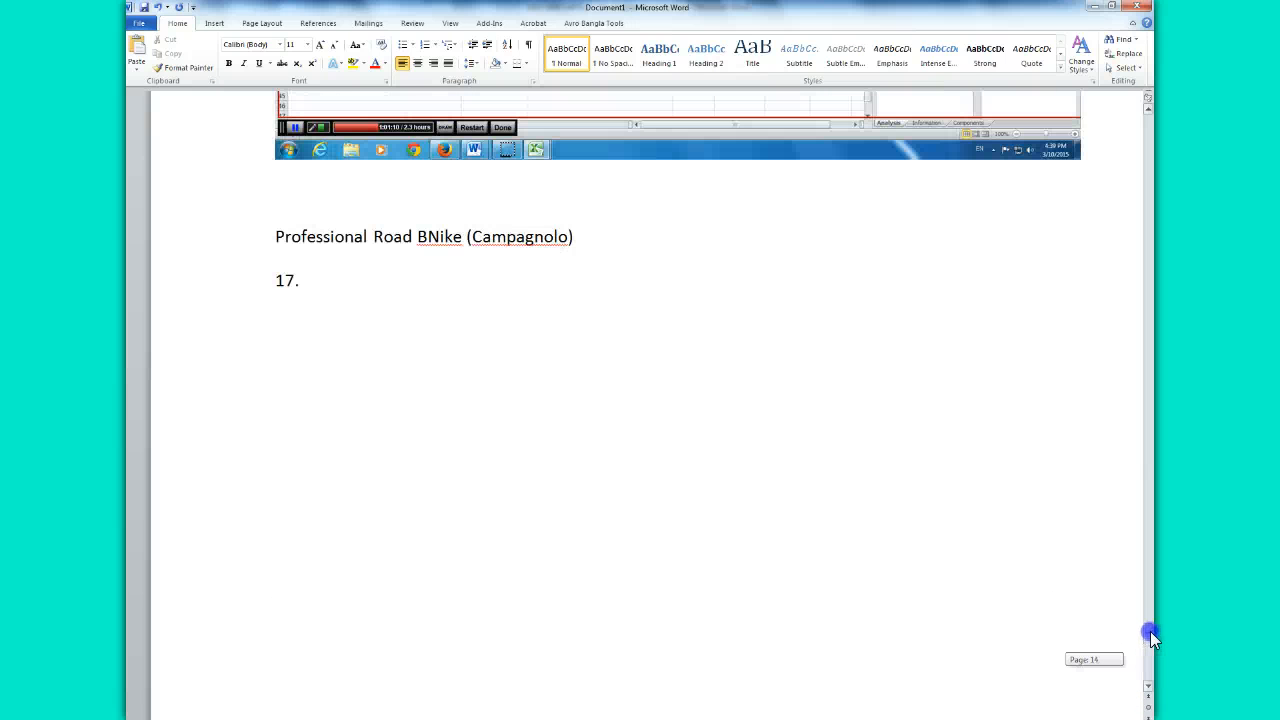
left_click(343, 277)
key("ctrl+v")
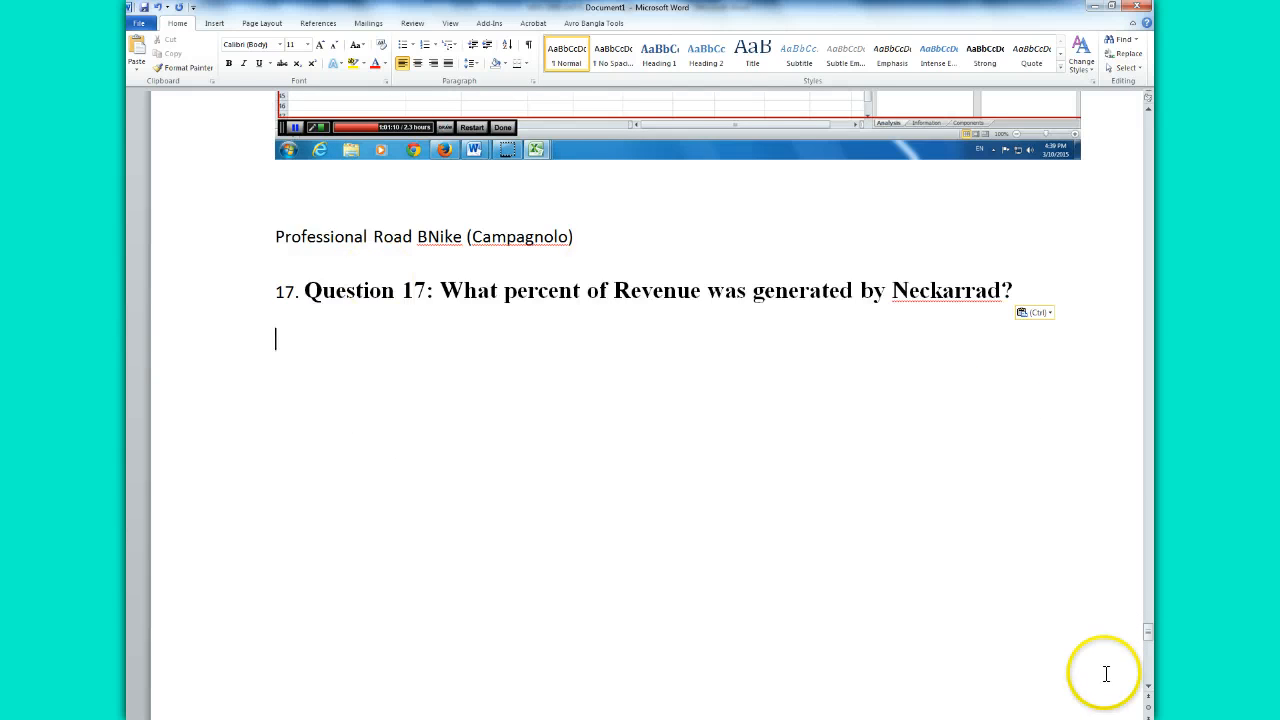
left_click_drag(1151, 636, 1151, 665)
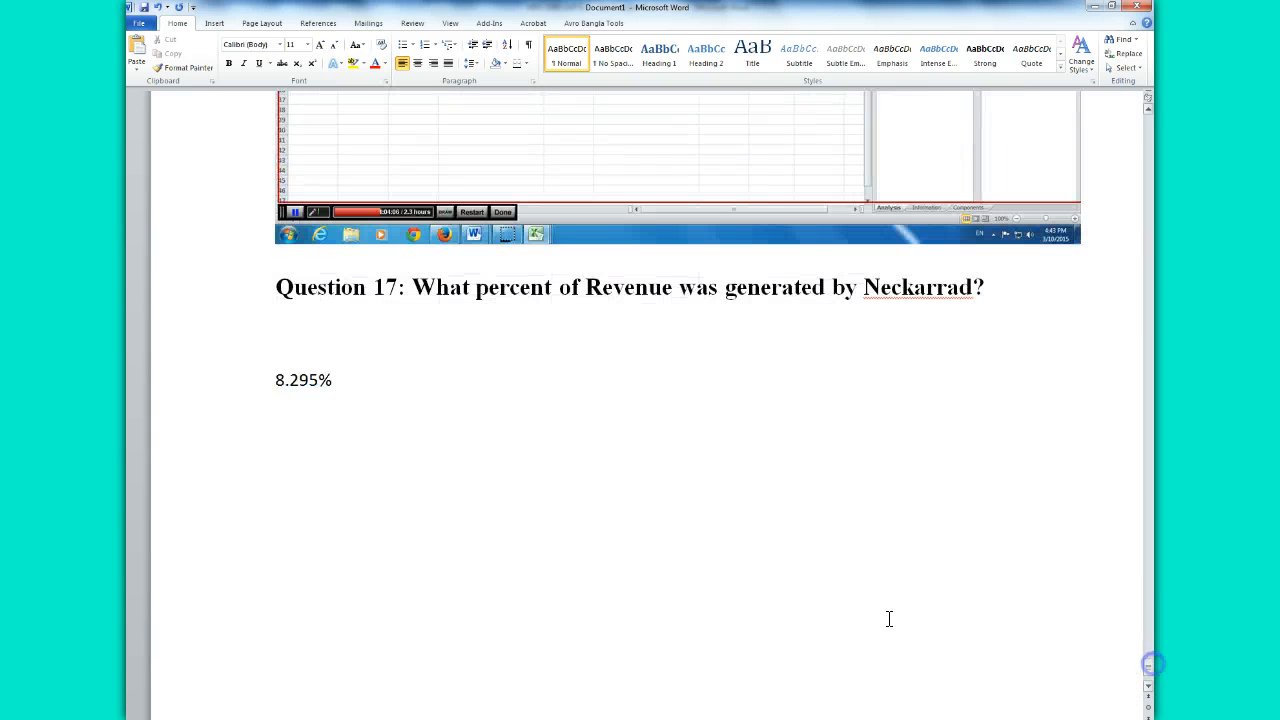
left_click_drag(276, 289, 1046, 340)
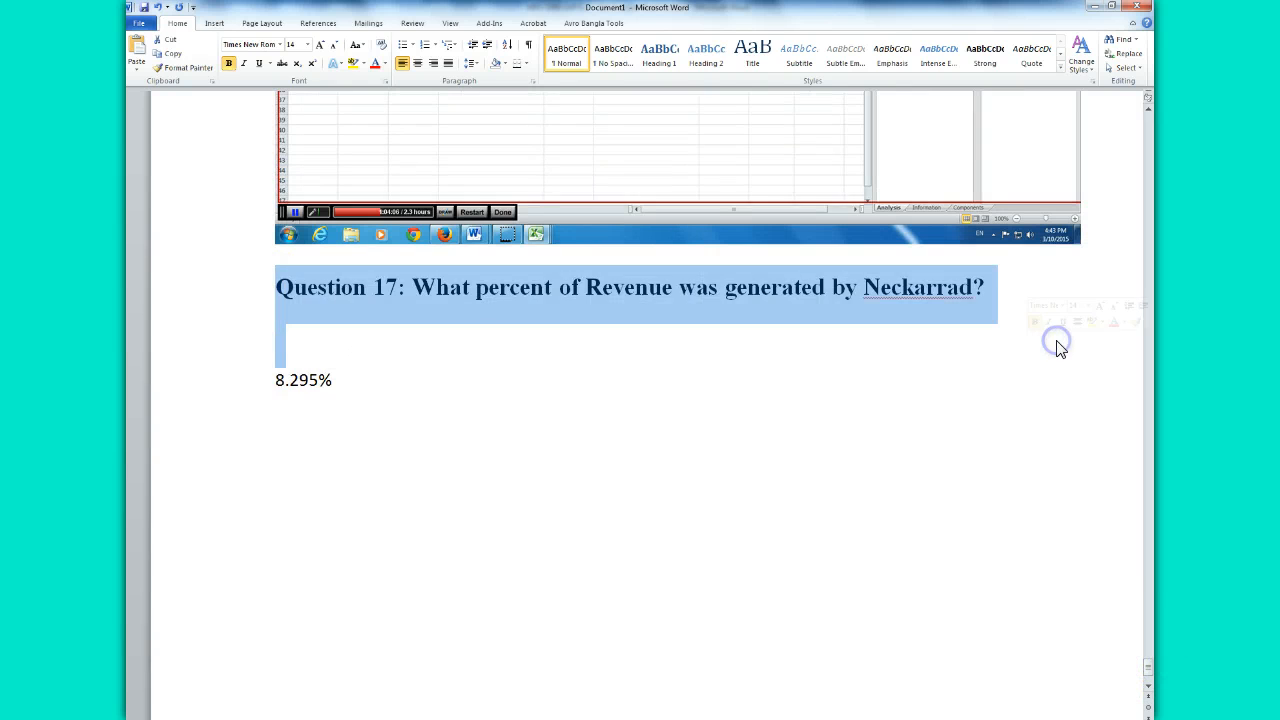
key("Delete")
key("ctrl+shift+End")
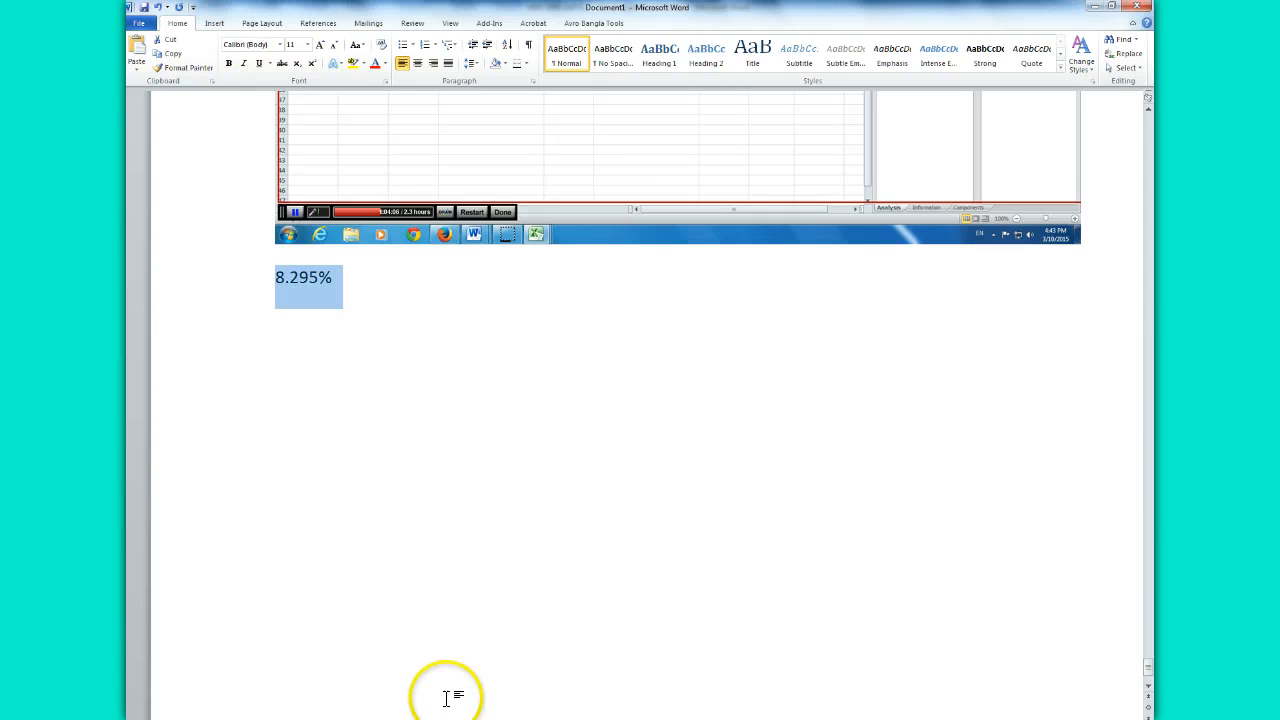